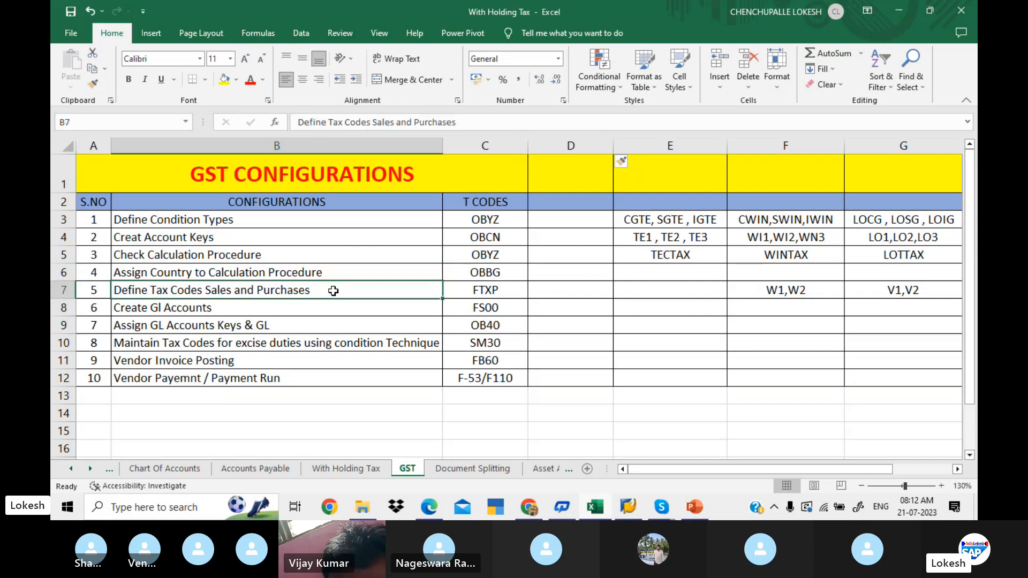
- Review the GST configuration steps, their T-codes and the condition type, account key and tax code columns in the GST sheet
click(344, 309)
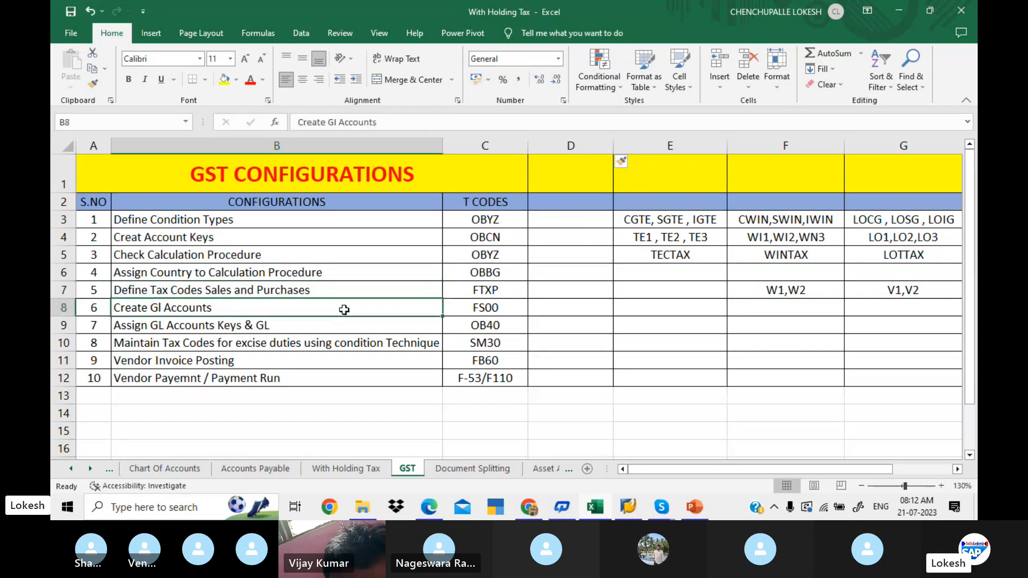
click(366, 328)
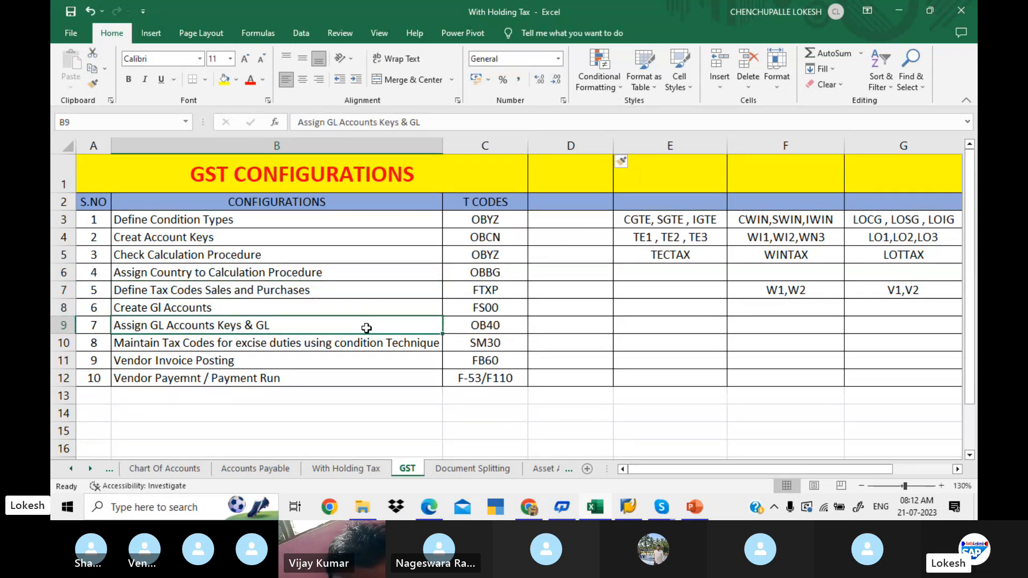
click(369, 345)
click(335, 362)
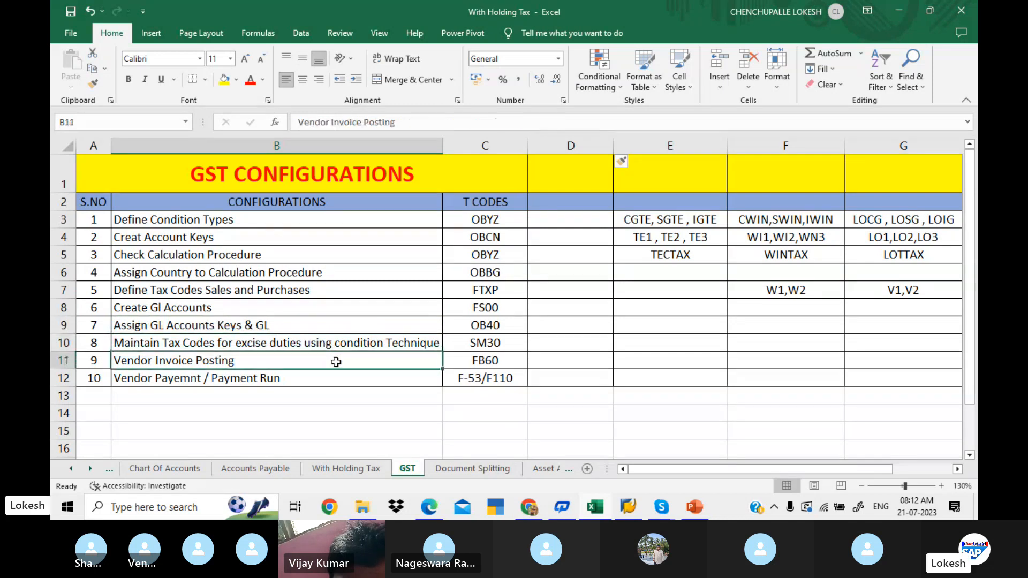
click(351, 376)
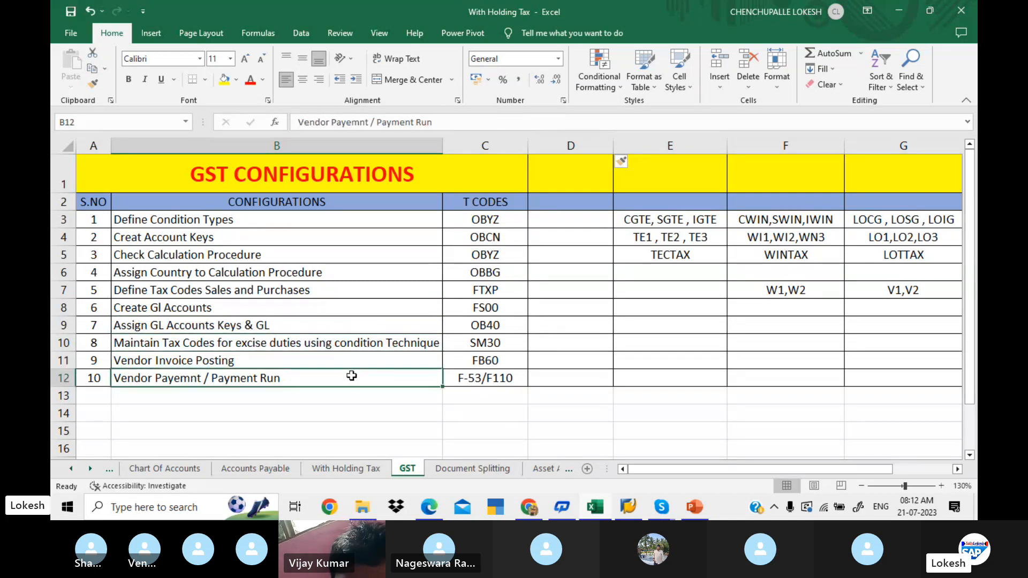
drag(348, 220, 388, 375)
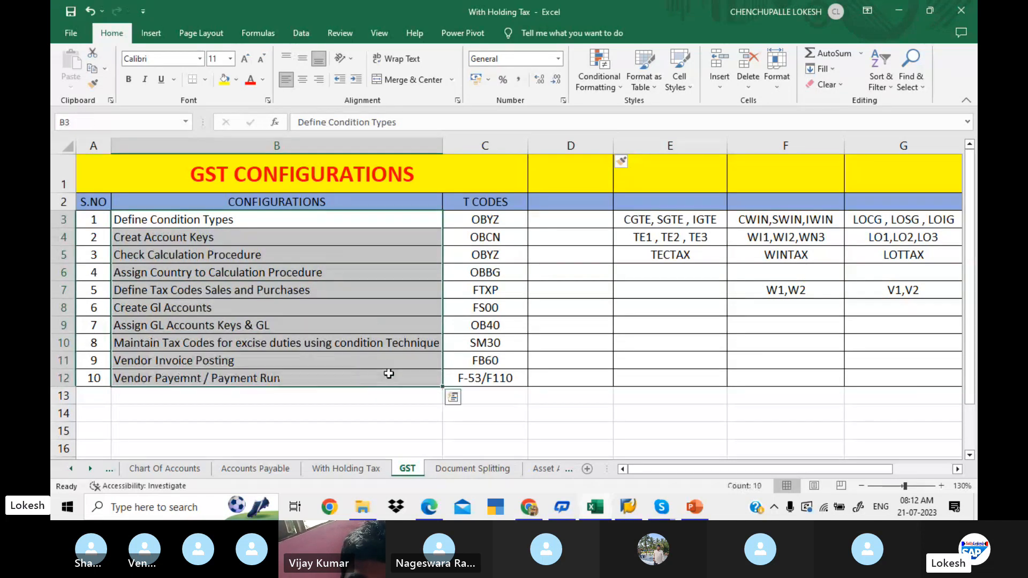
drag(458, 216, 500, 372)
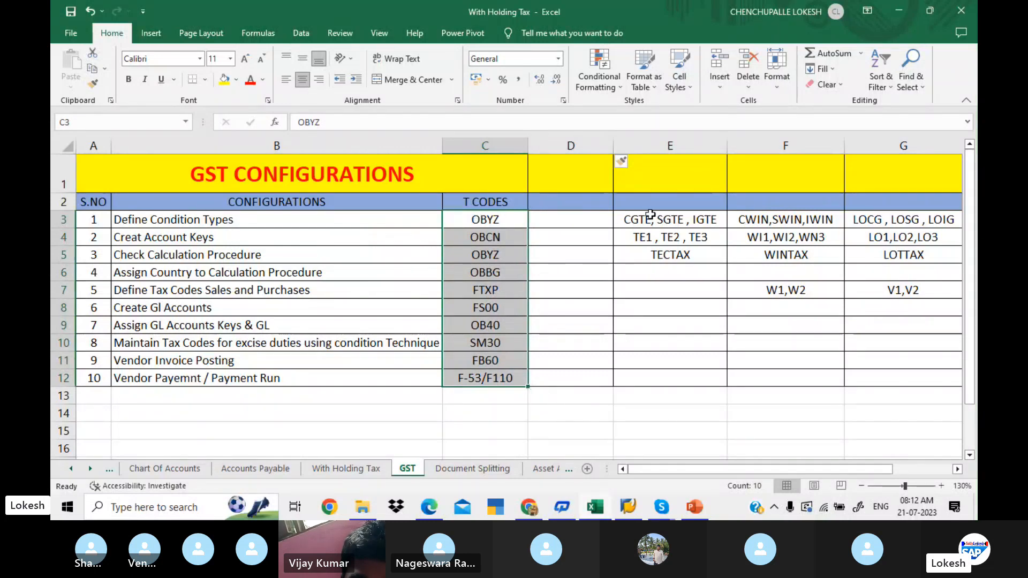
drag(666, 218, 868, 234)
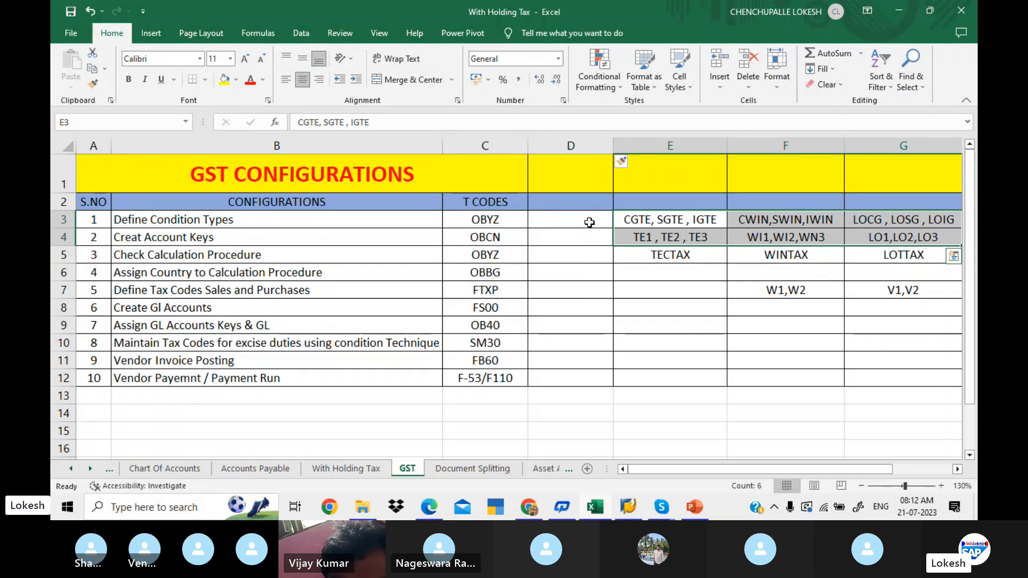
drag(589, 223, 601, 363)
click(558, 220)
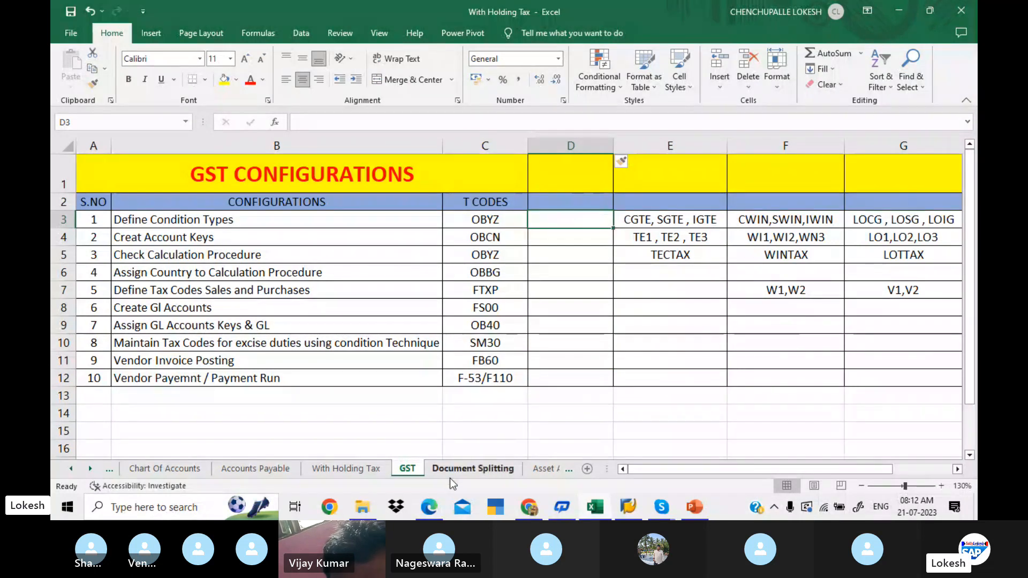
- Switch to the GST configuration PDF in Edge and read through the tax types, configuration steps list and Define Condition Types section
click(438, 509)
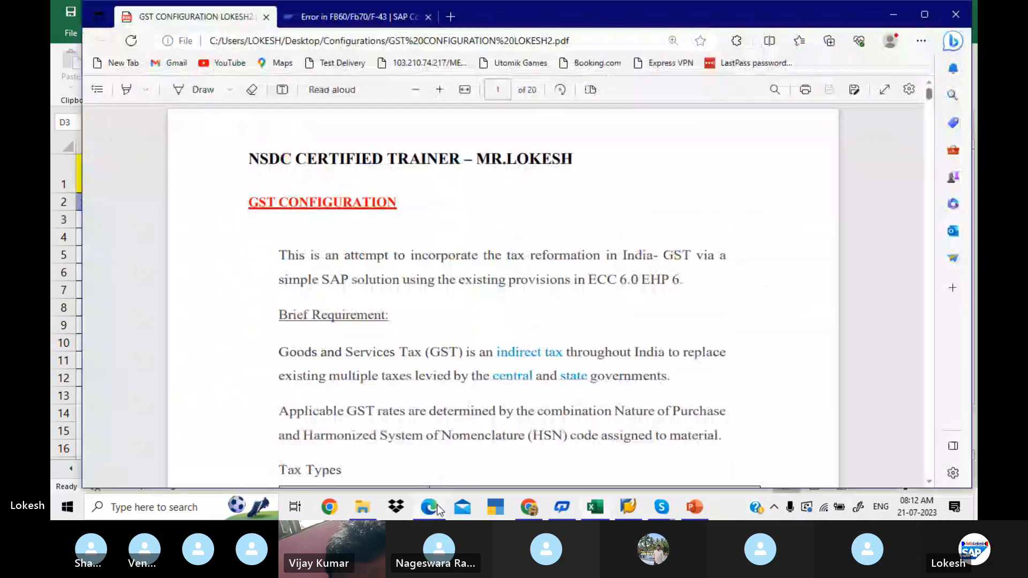
scroll(549, 338, down, 15)
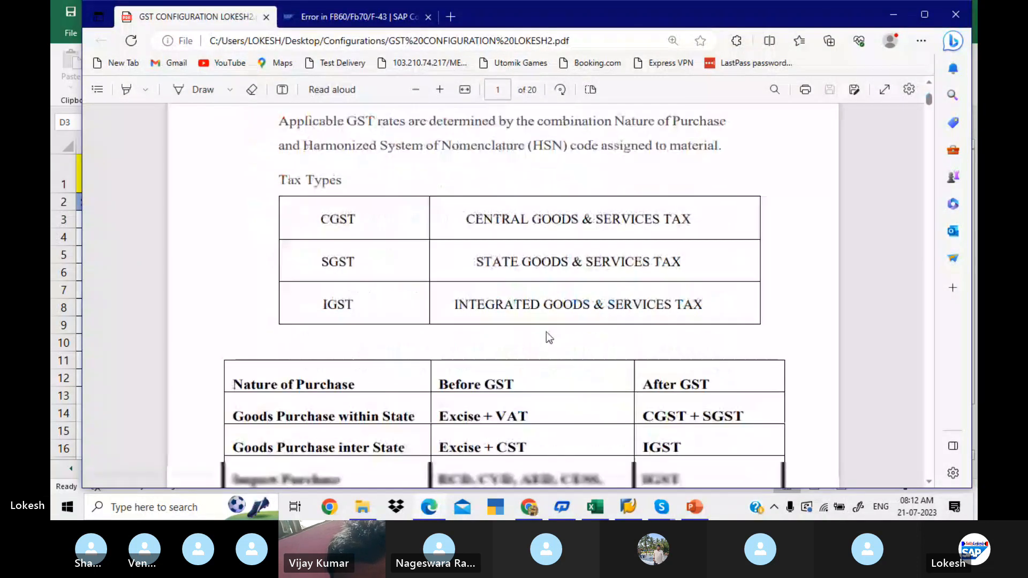
scroll(547, 333, down, 10)
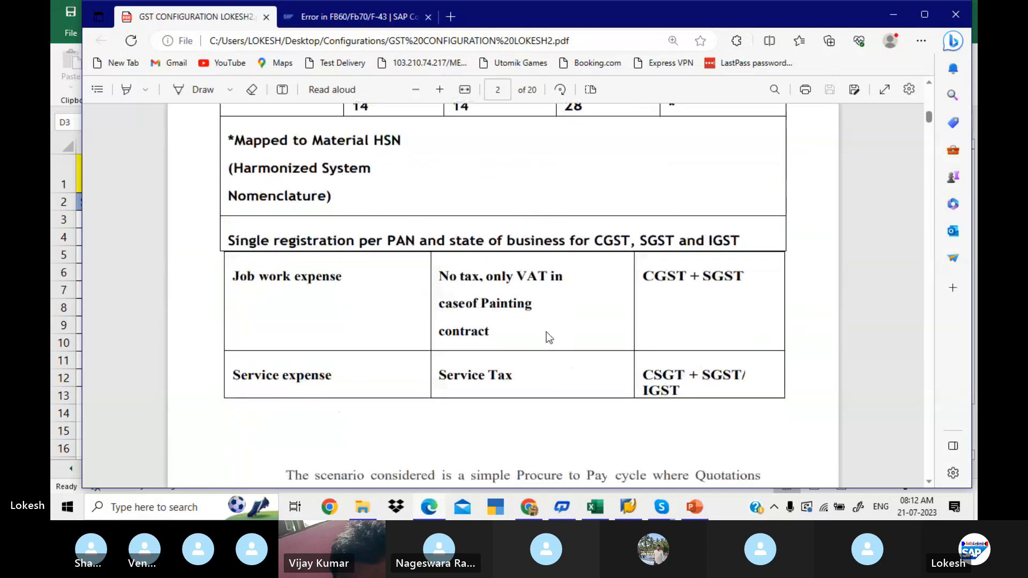
scroll(547, 333, down, 10)
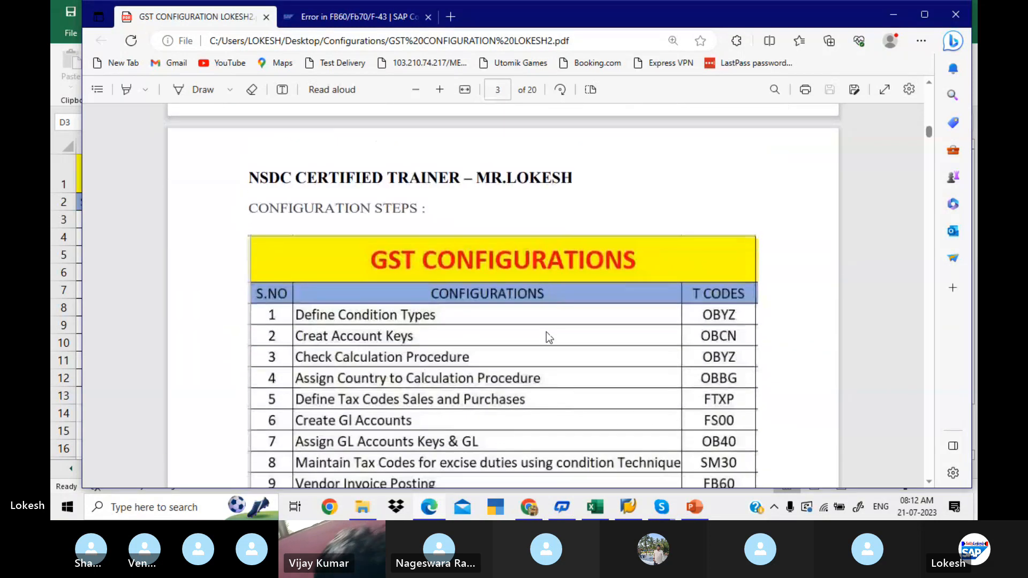
scroll(547, 335, down, 3)
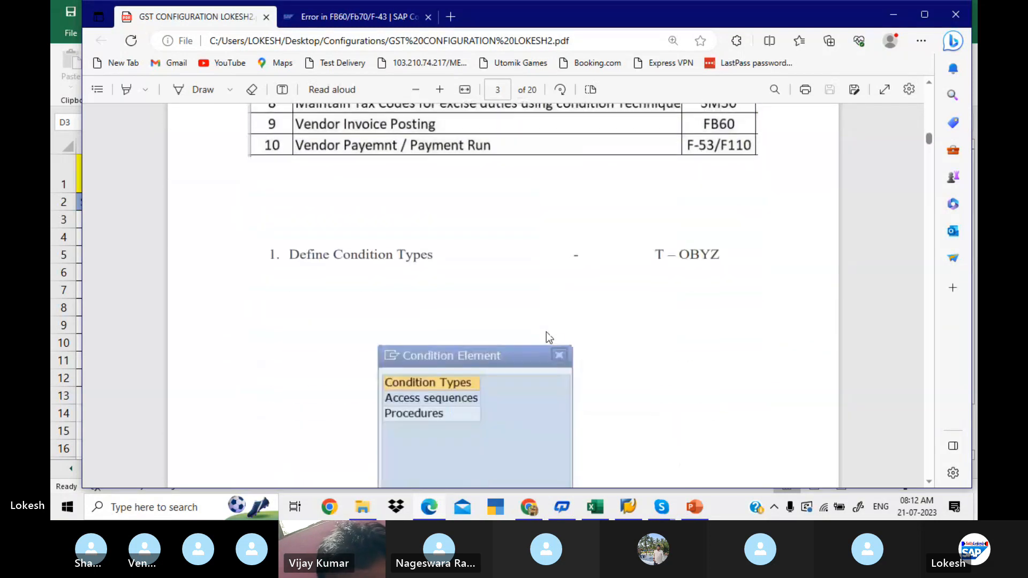
scroll(548, 336, down, 1)
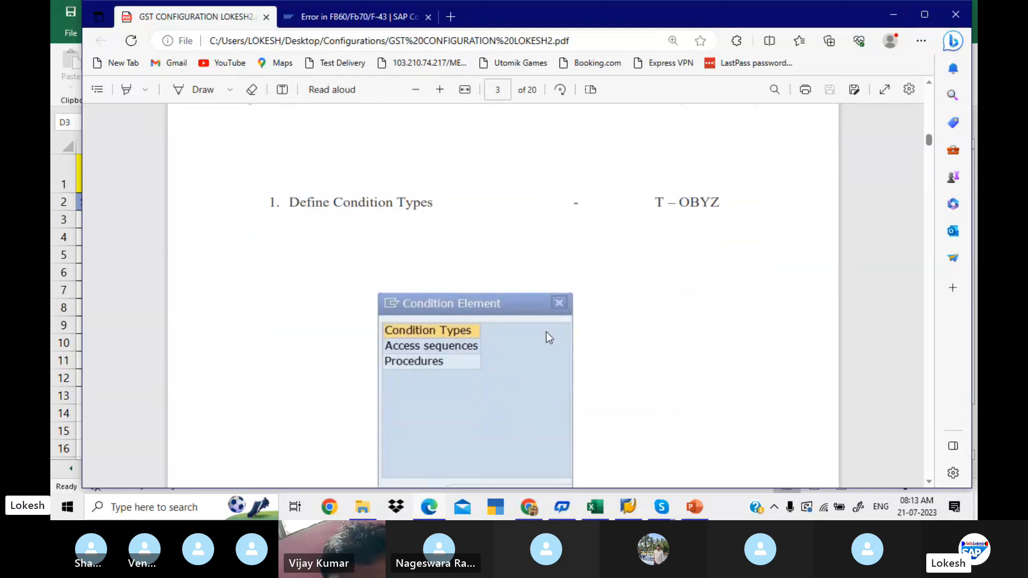
scroll(547, 333, down, 6)
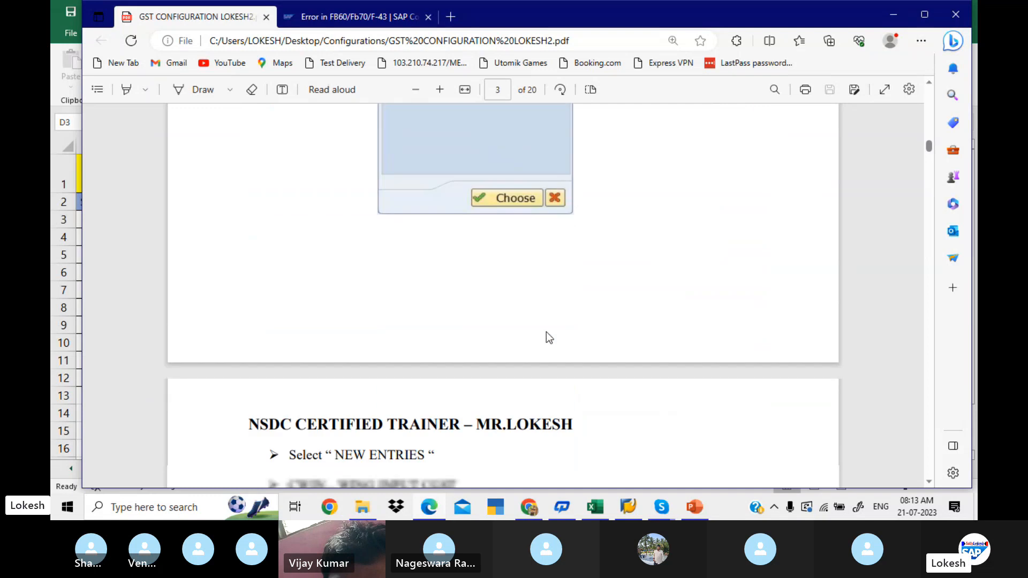
scroll(550, 338, down, 8)
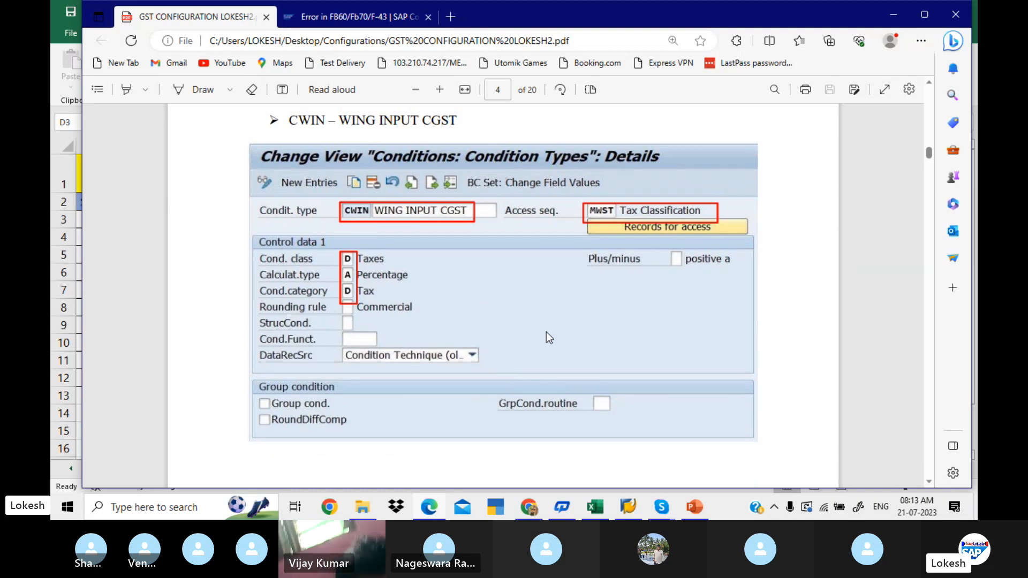
scroll(549, 338, up, 1)
scroll(546, 332, up, 12)
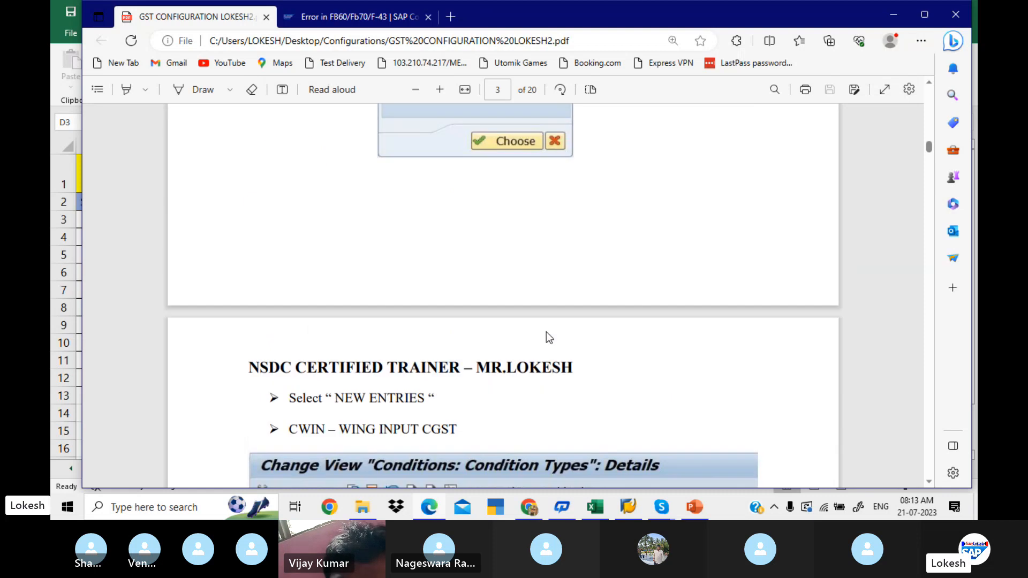
scroll(546, 332, up, 2)
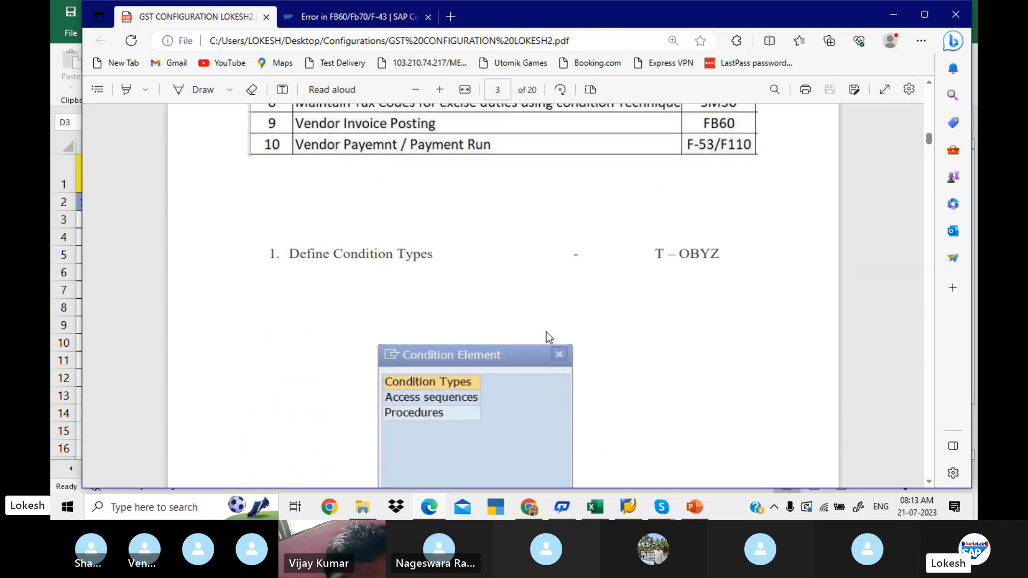
scroll(546, 332, down, 2)
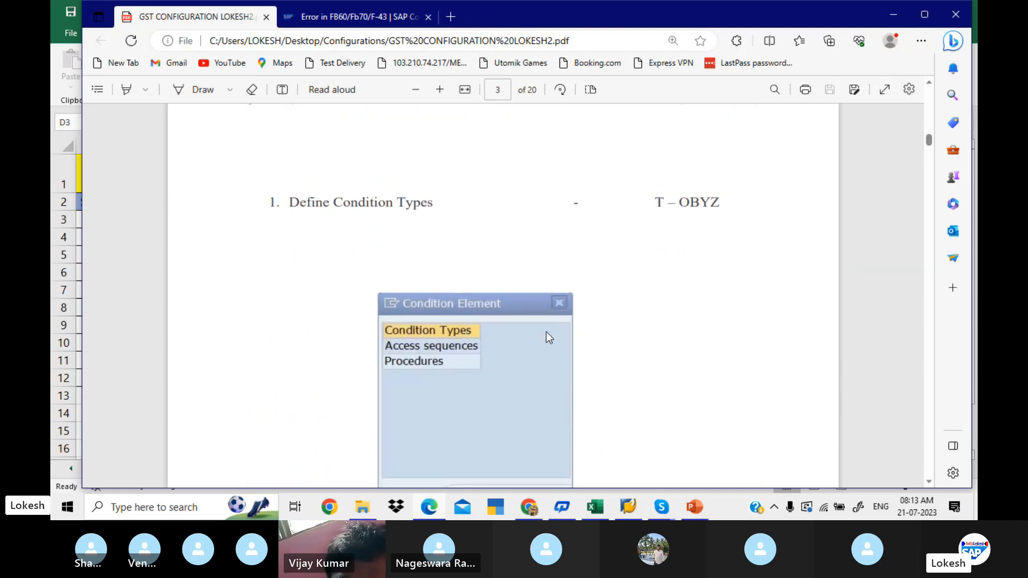
scroll(547, 333, up, 8)
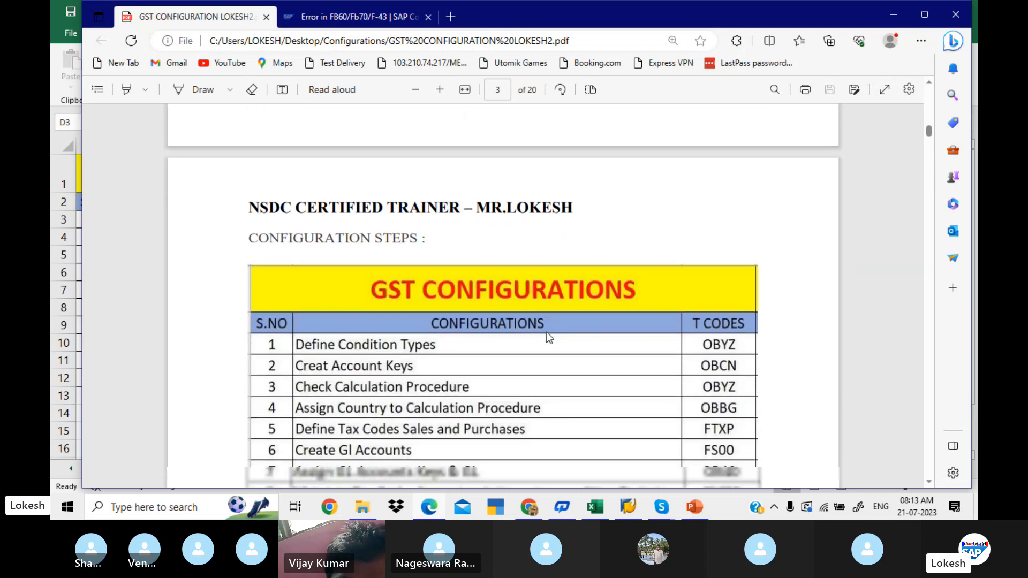
scroll(546, 332, down, 2)
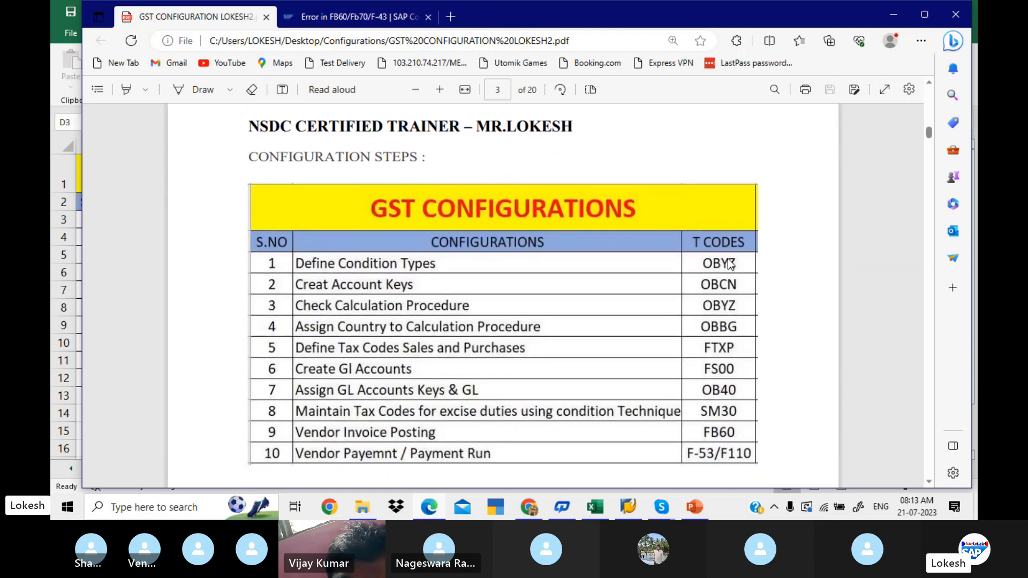
- Switch to SAP Logon and log on to the EHP7 system with the user ID and account password, ending any other logons
click(632, 513)
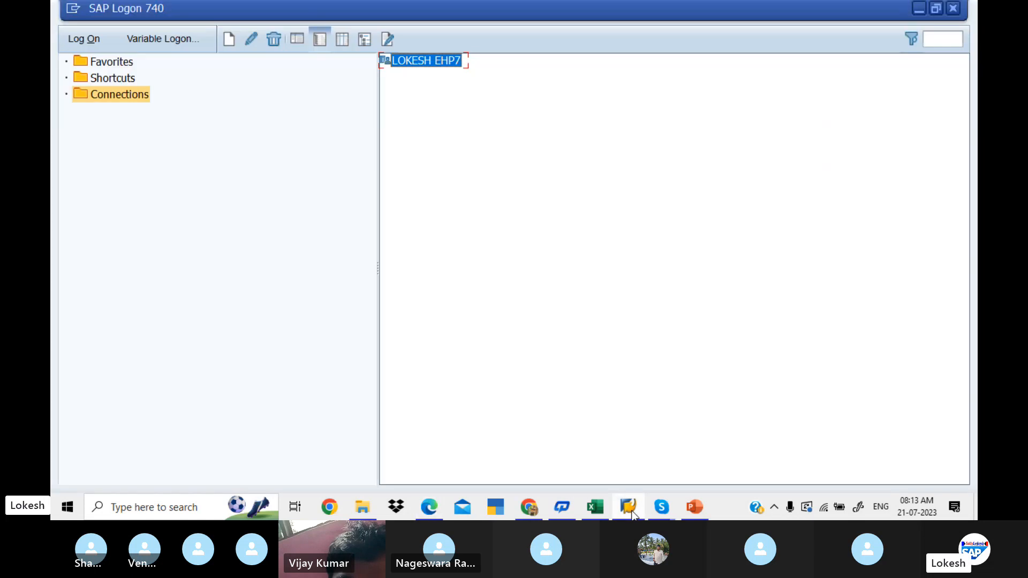
double_click(441, 62)
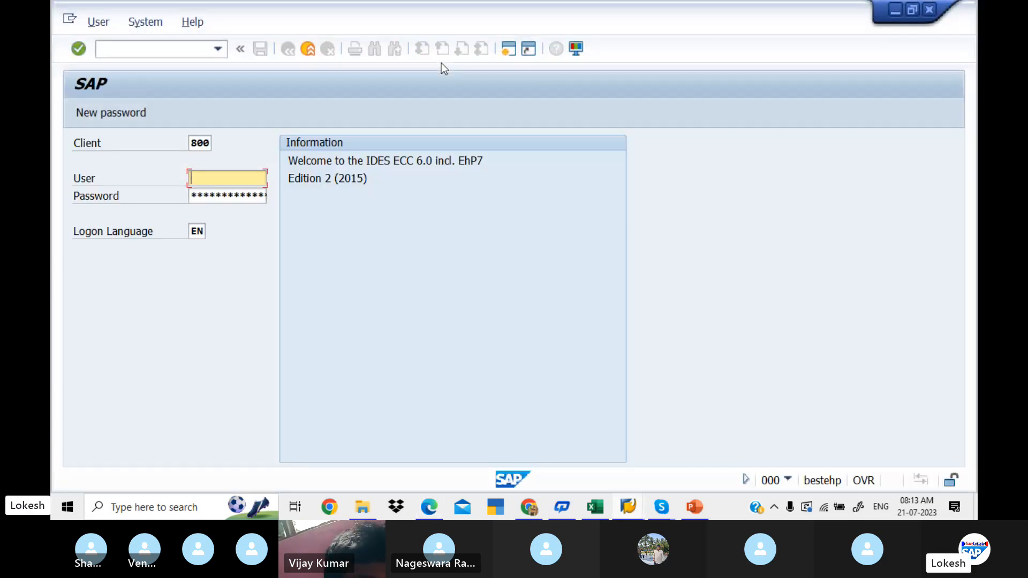
key(space)
key(Down)
key(Tab)
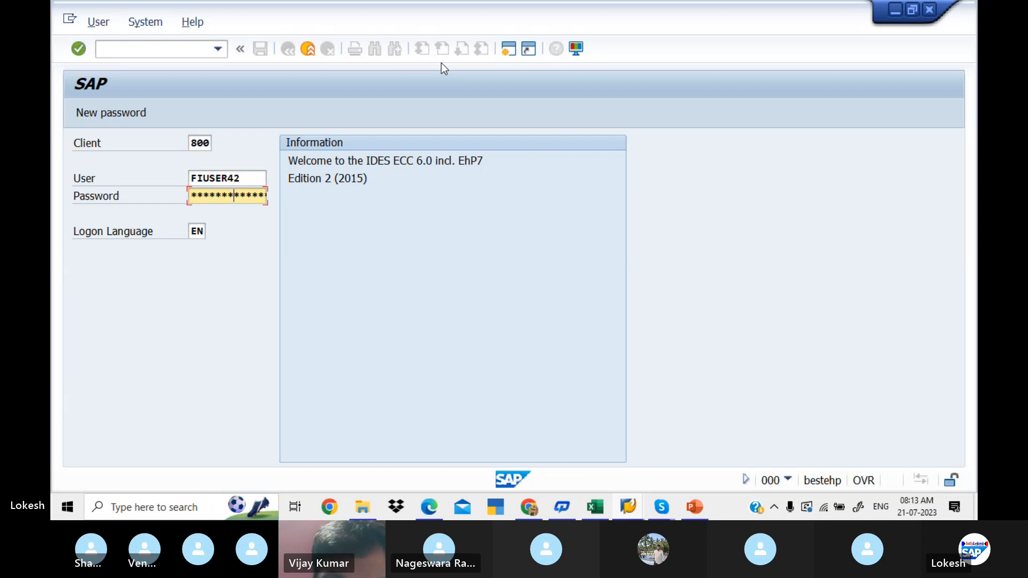
key(Return)
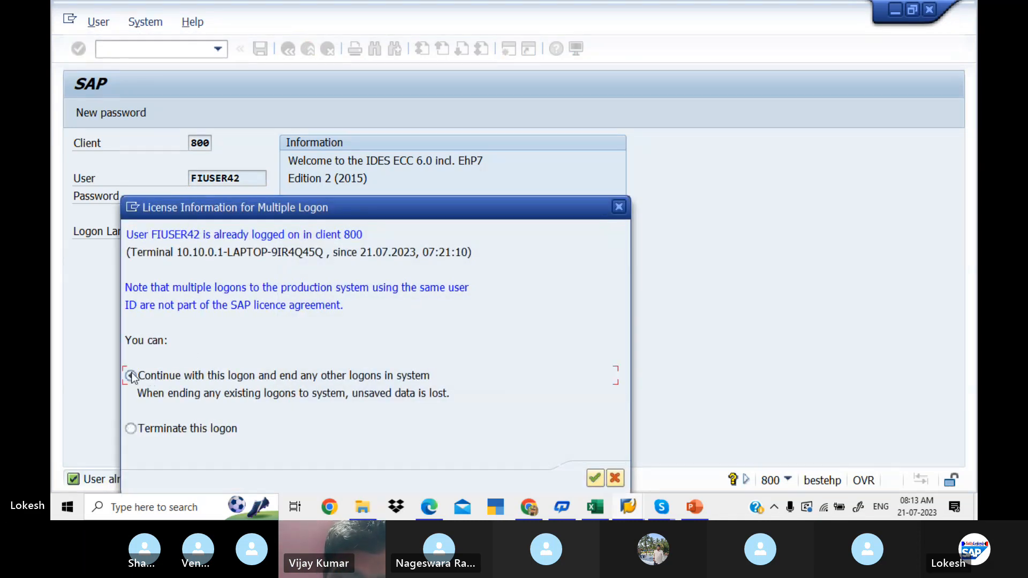
click(596, 479)
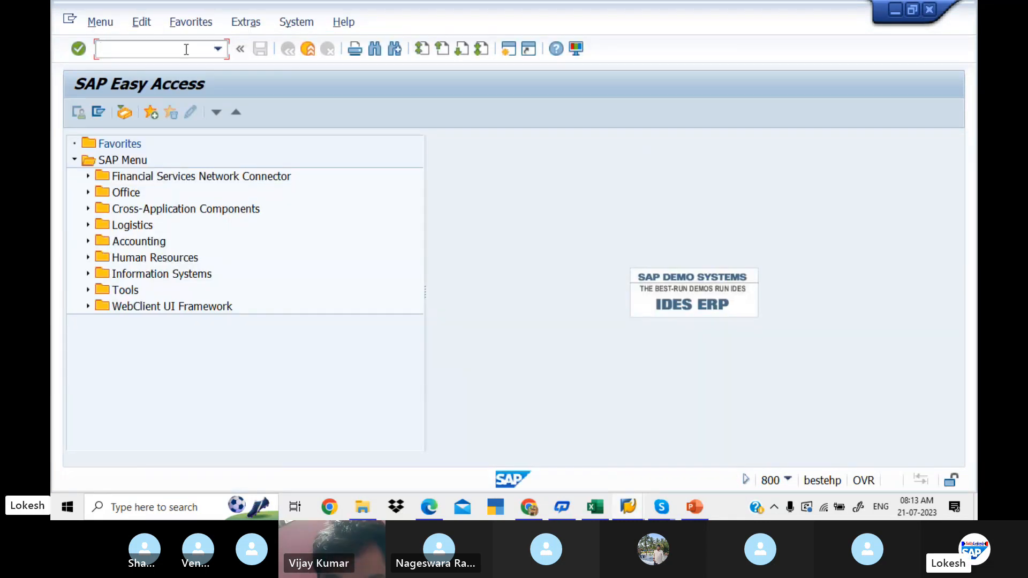
- Run transaction OBYZ and open the Condition Types overview
text(OB)
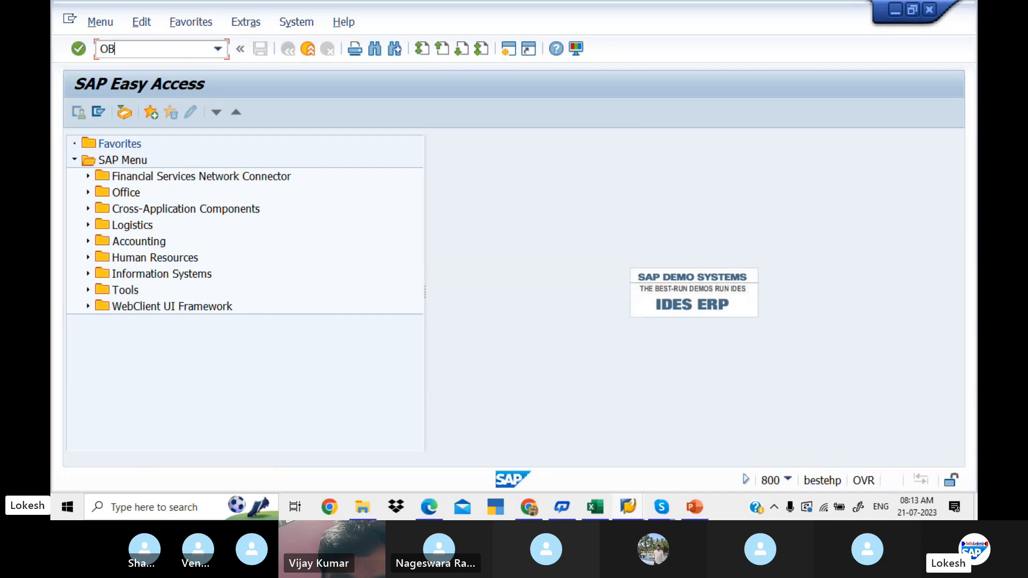
text(YZ)
key(Return)
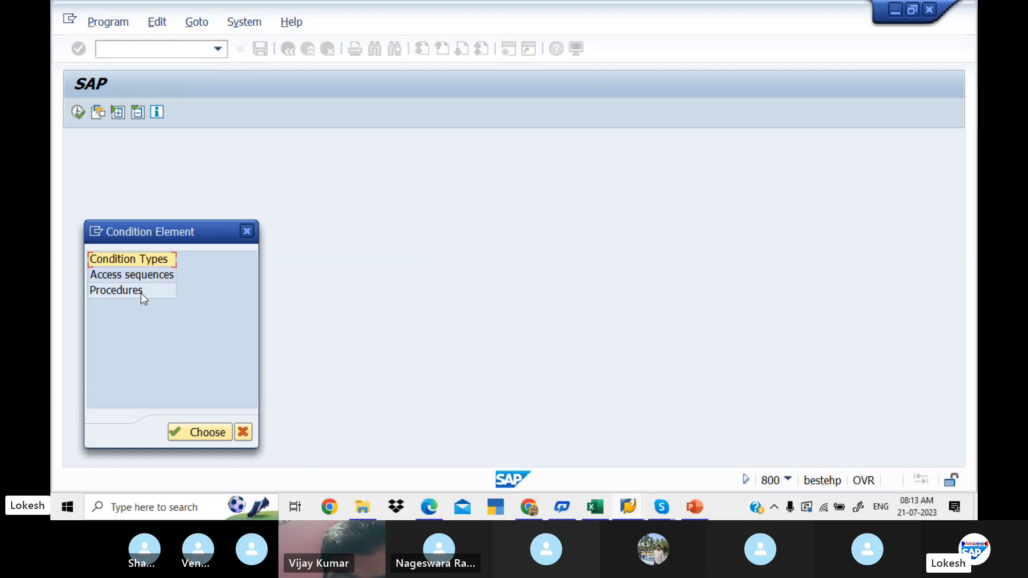
double_click(148, 261)
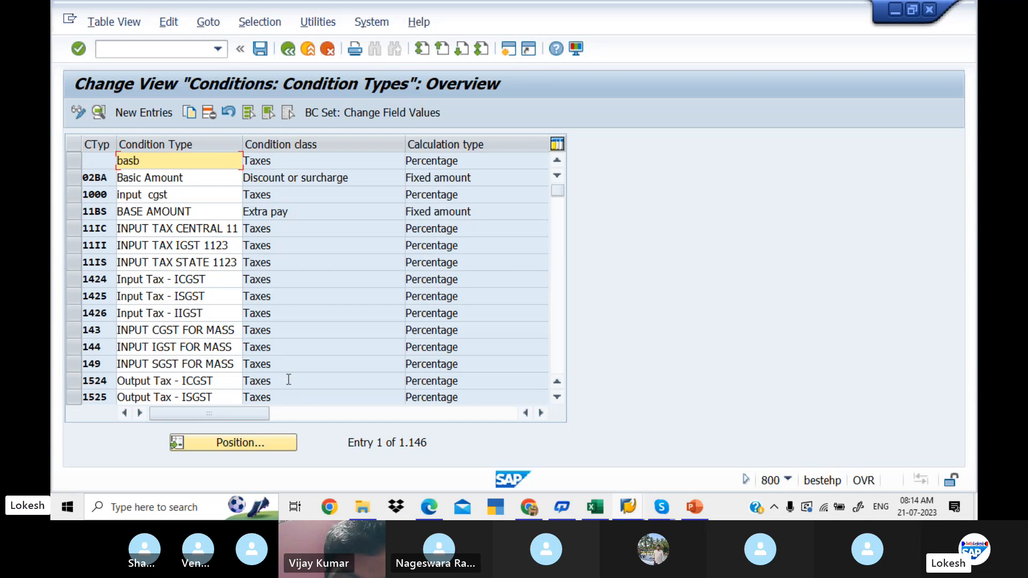
- Examine the detail settings of condition type 11II, INPUT TAX IGST 1123, and return to the overview
click(316, 246)
double_click(314, 243)
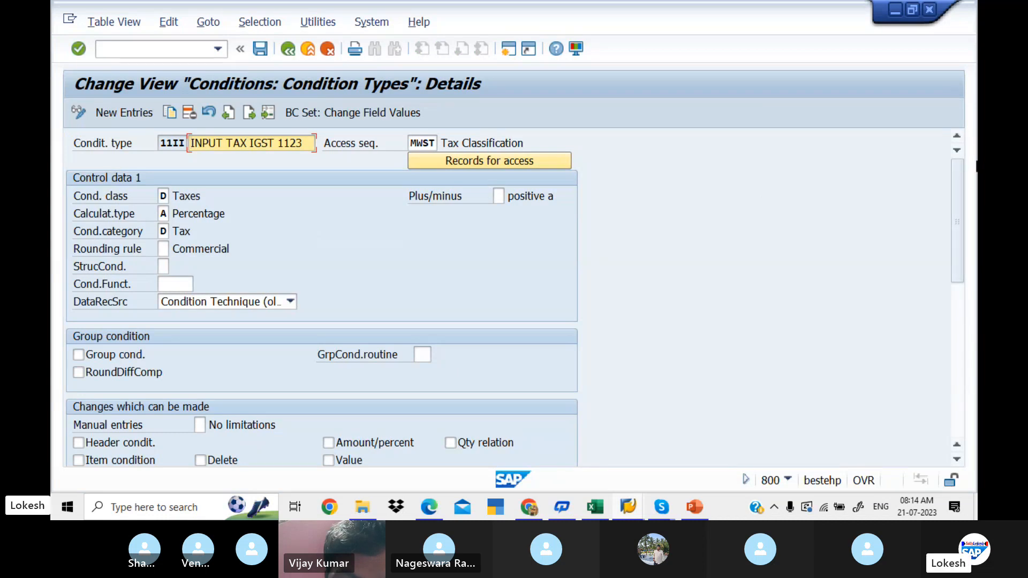
scroll(969, 214, down, 1)
scroll(969, 214, down, 4)
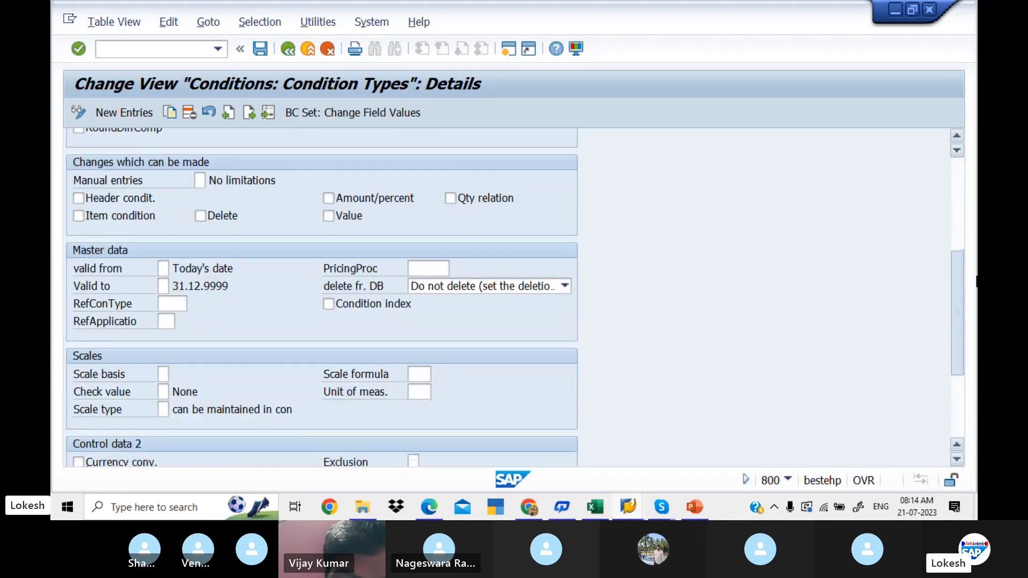
scroll(976, 290, up, 5)
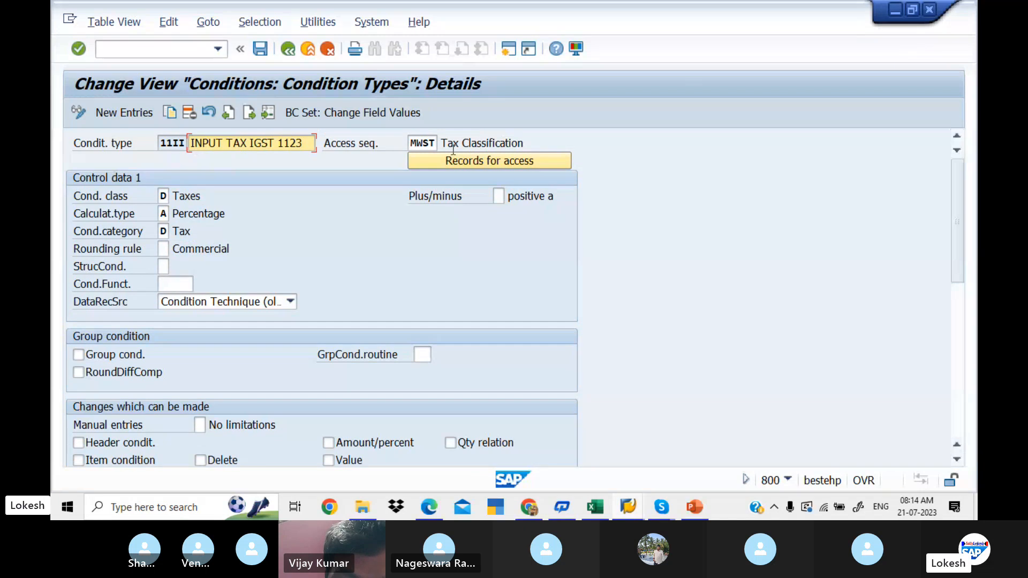
click(288, 49)
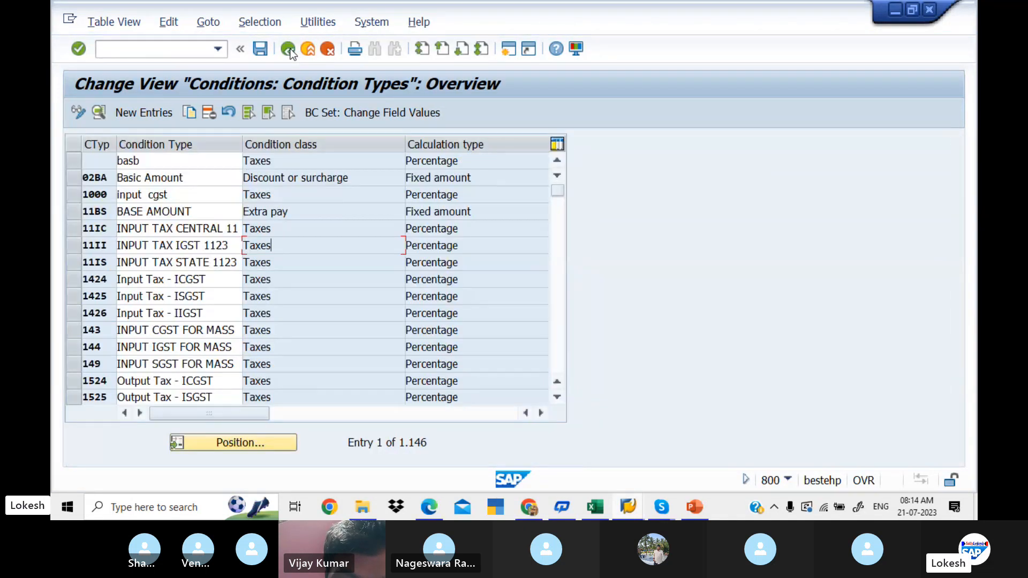
- Start a new condition type entry, consult the WING INPUT CGST example in the GST configuration PDF in Edge, and return to SAP
click(164, 113)
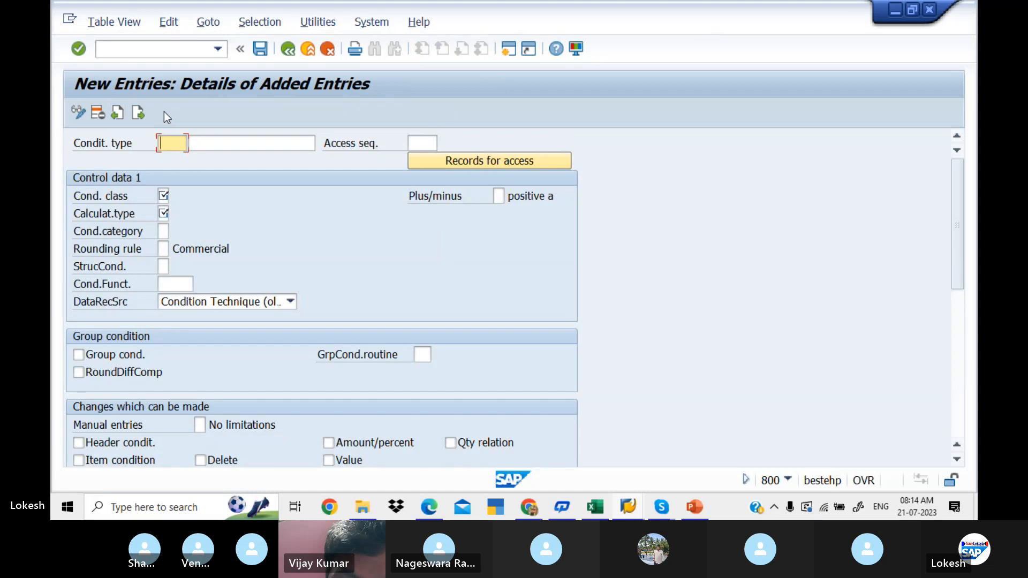
click(430, 508)
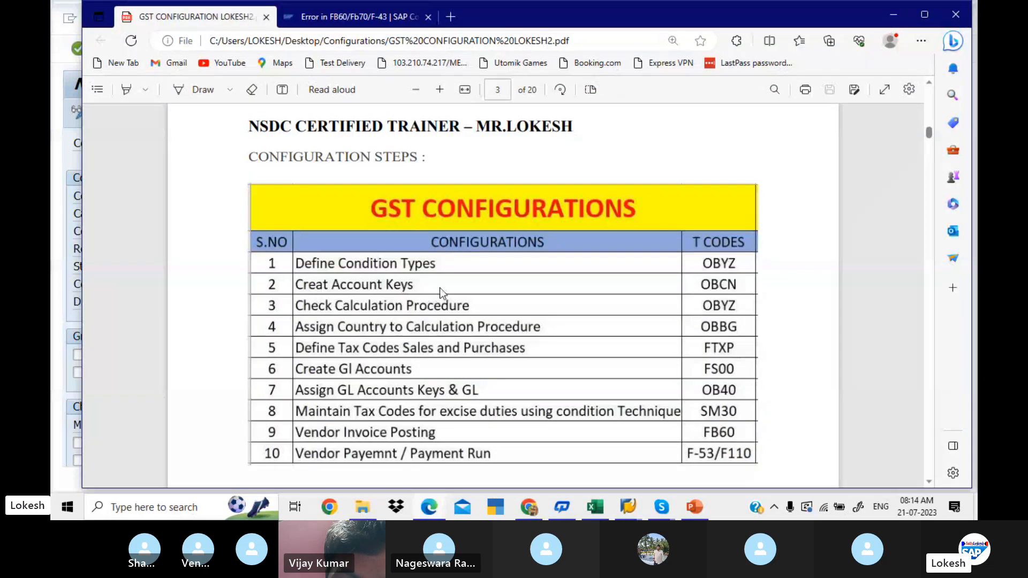
scroll(440, 290, down, 1)
scroll(439, 288, down, 12)
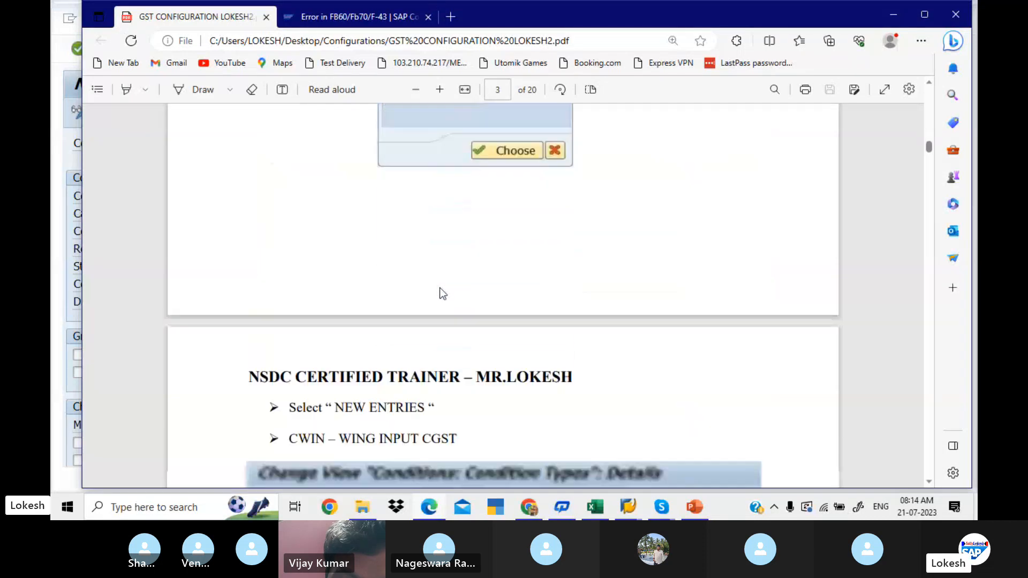
scroll(439, 287, up, 1)
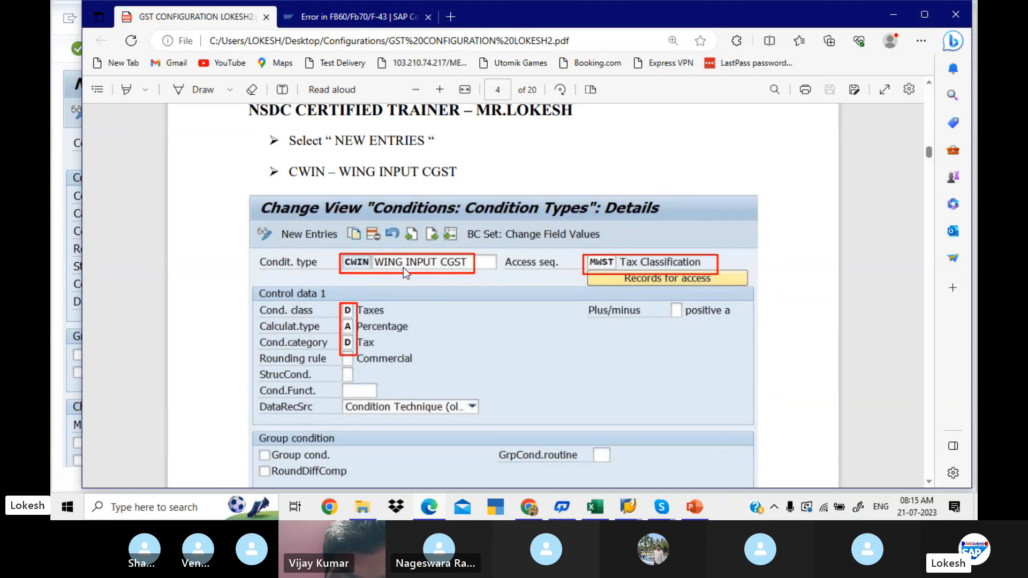
key(alt+Tab)
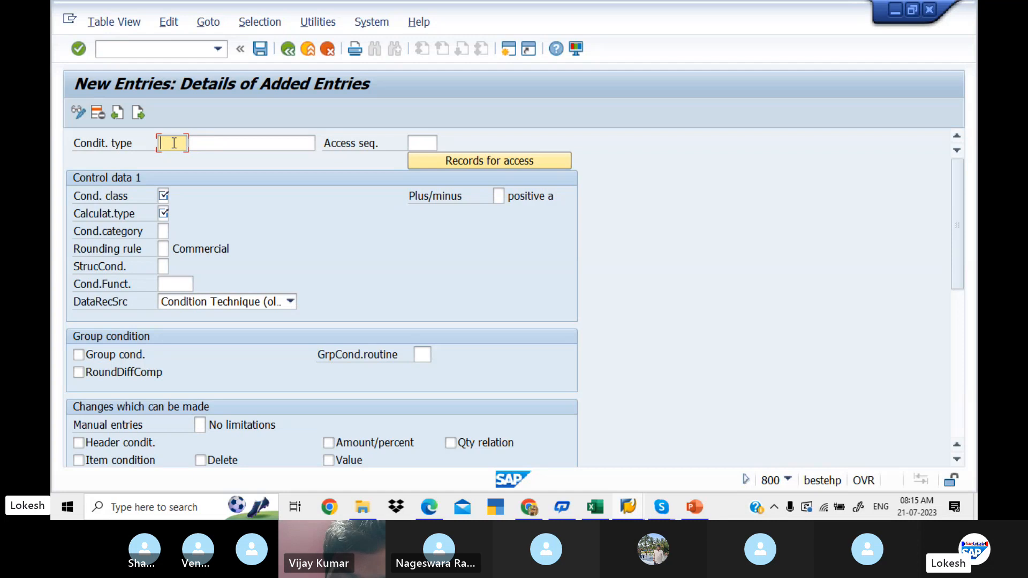
- Enter condition type CGLI with the description LIT INPUT CGST
text(CG)
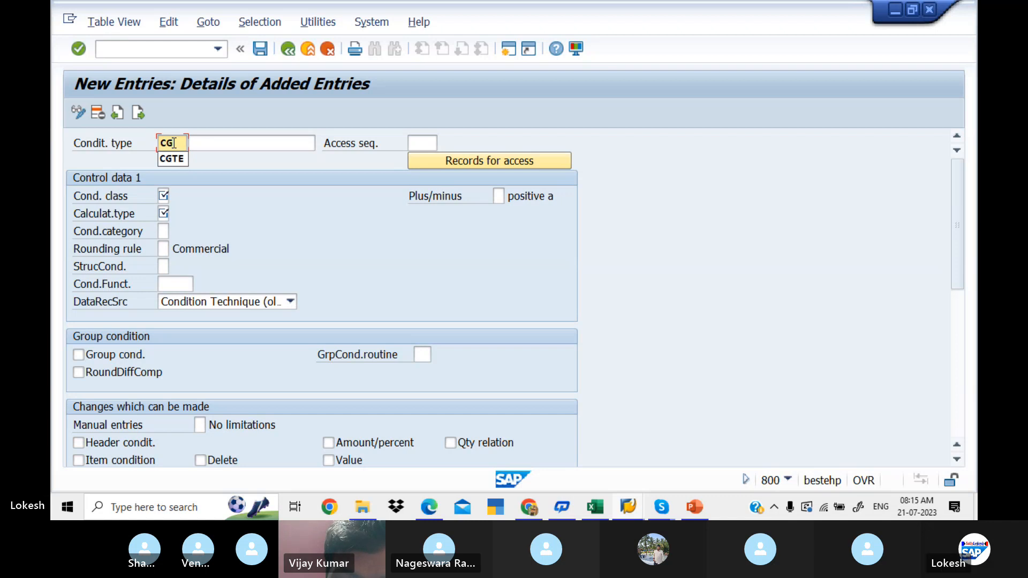
text(LI)
click(216, 144)
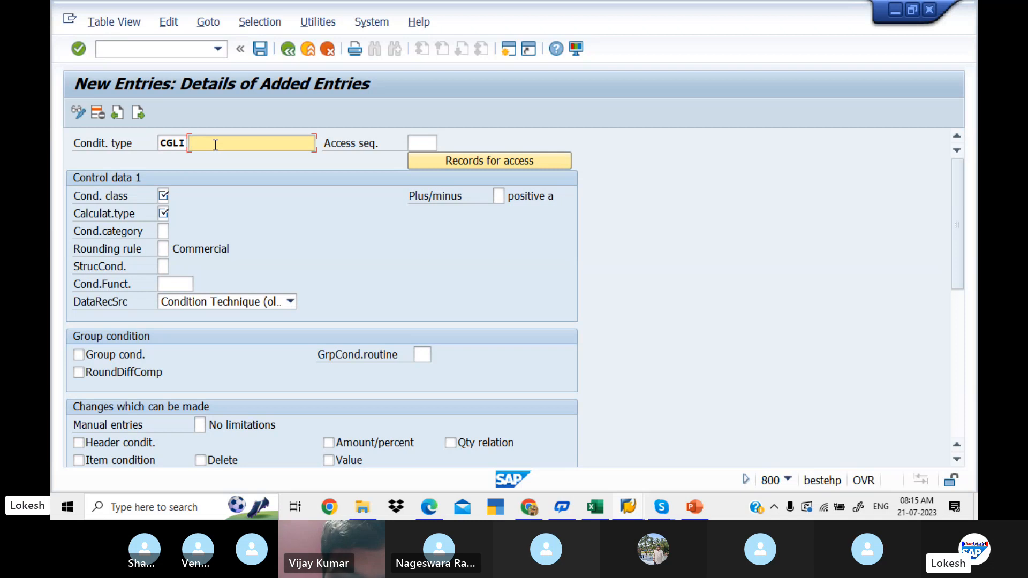
text(LIT I)
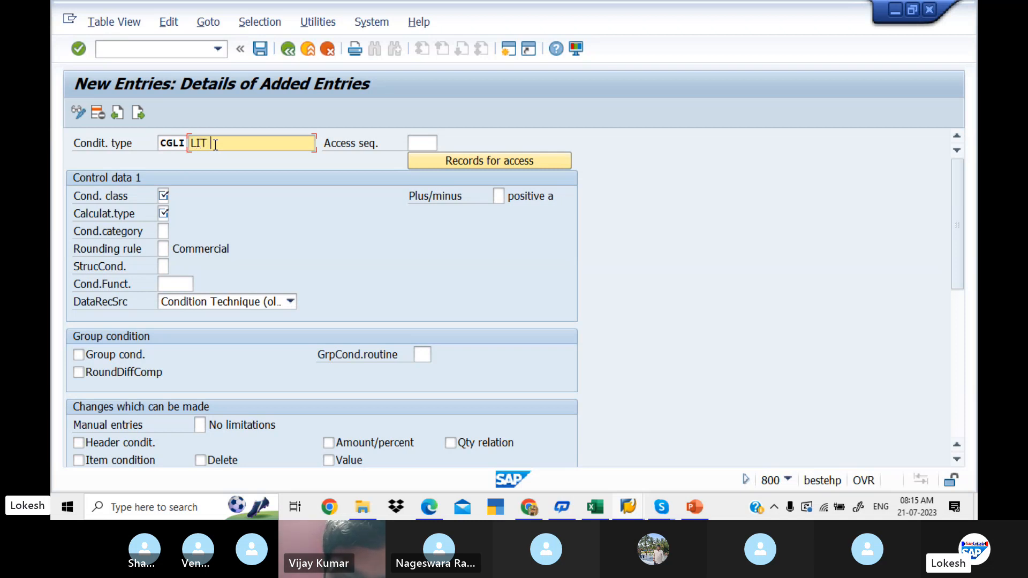
text(NPUT CH)
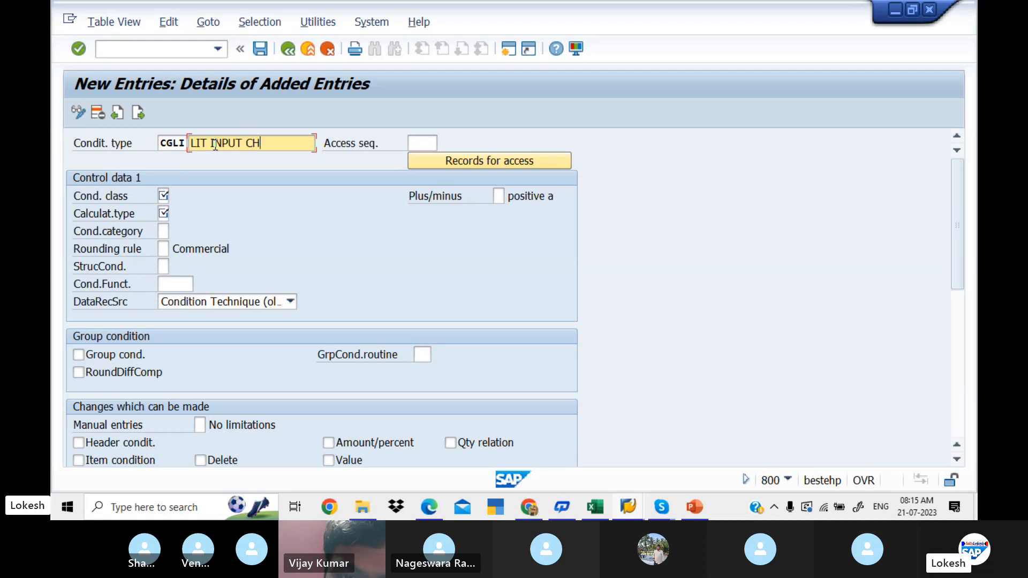
key(BackSpace)
text(GST)
key(Tab)
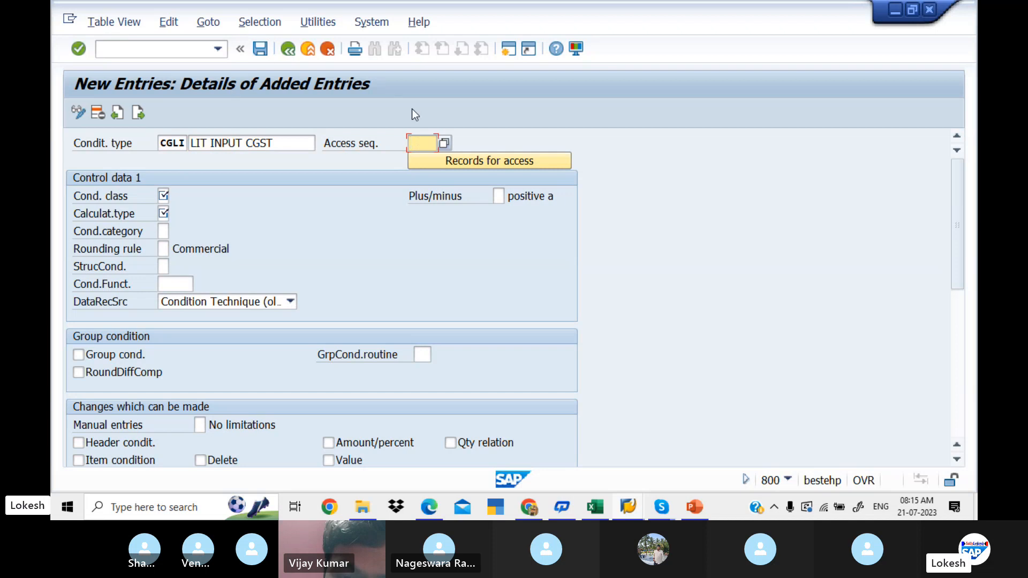
- Assign access sequence MWST, Tax Classification, to condition type CGLI
click(446, 143)
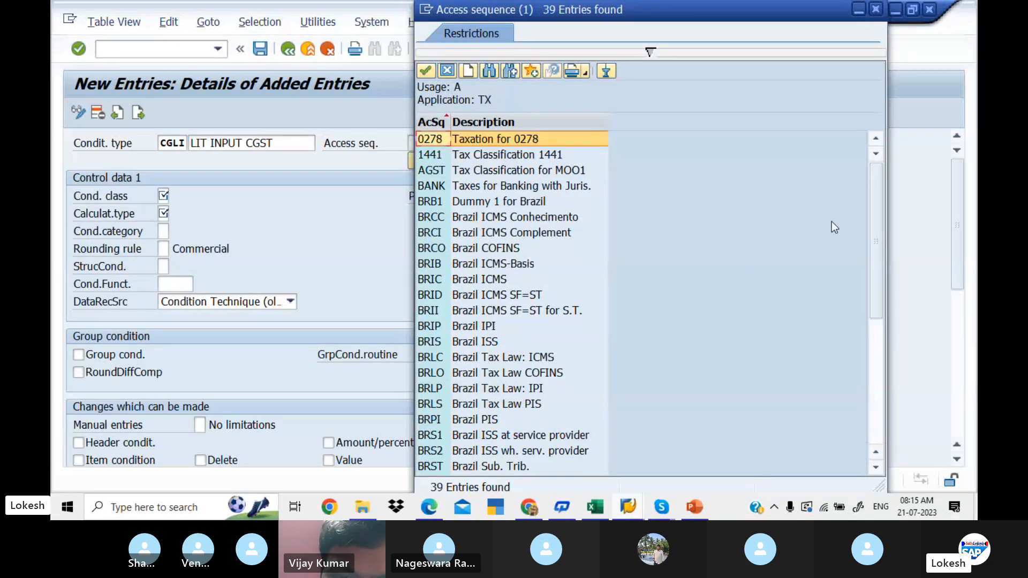
scroll(877, 230, down, 3)
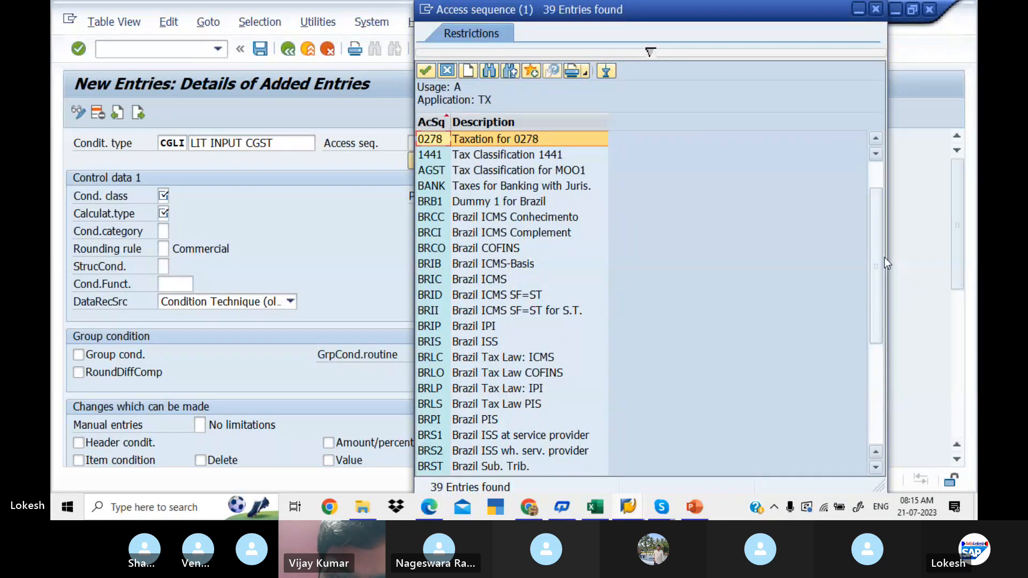
click(879, 417)
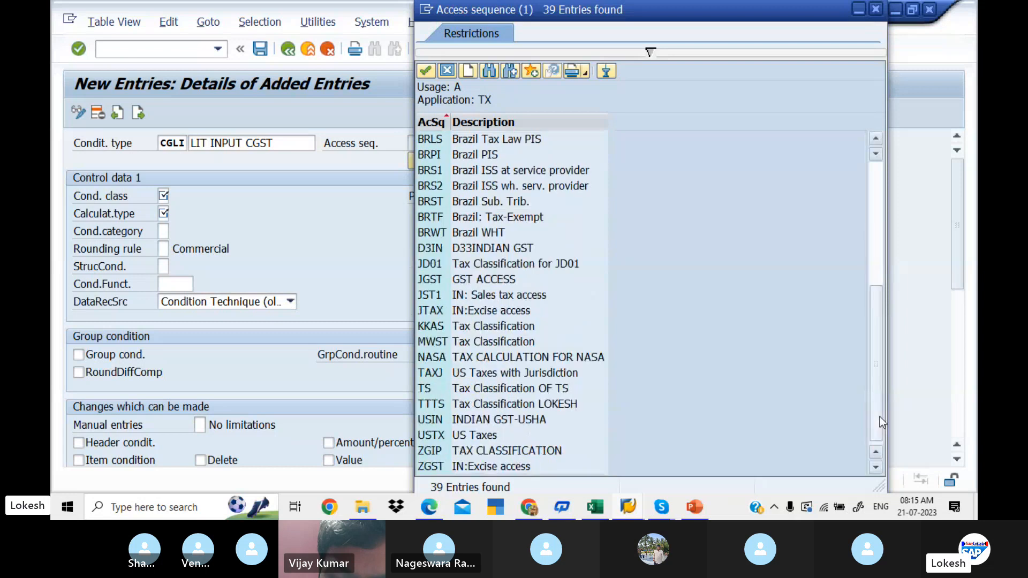
click(495, 346)
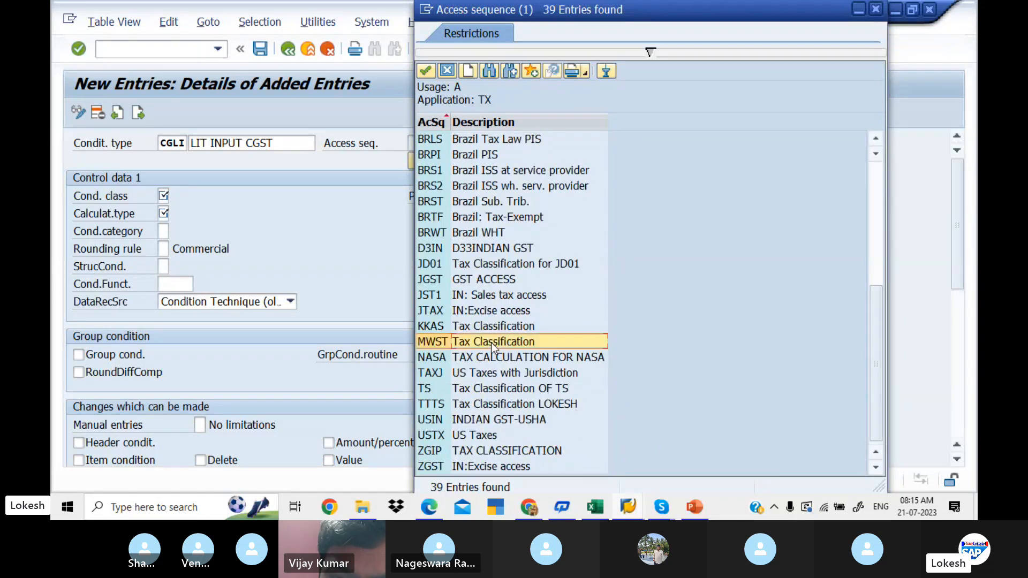
click(462, 342)
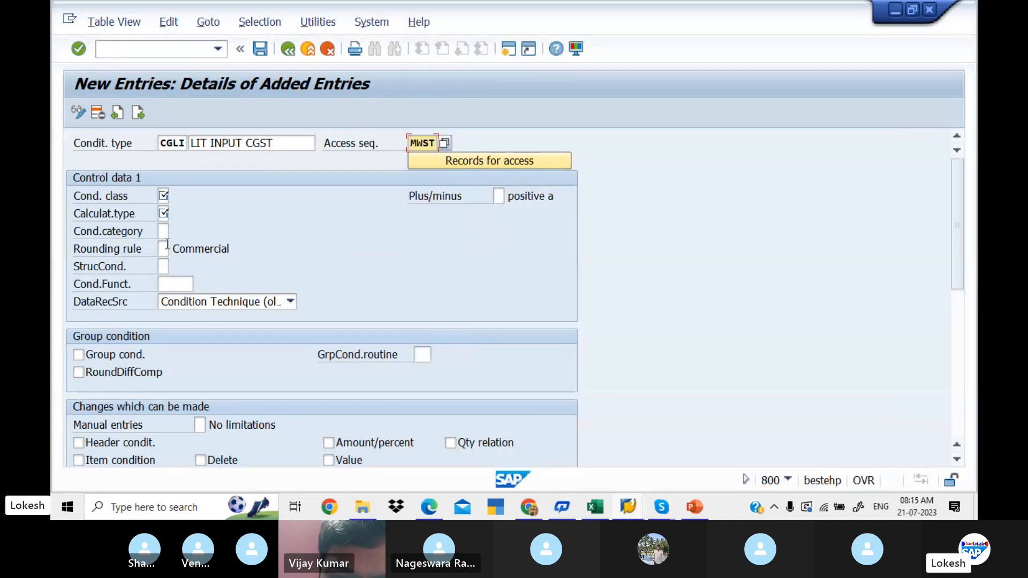
- Set the condition class of CGLI to D (Taxes) and its calculation type to A (Percentage)
click(162, 194)
click(175, 197)
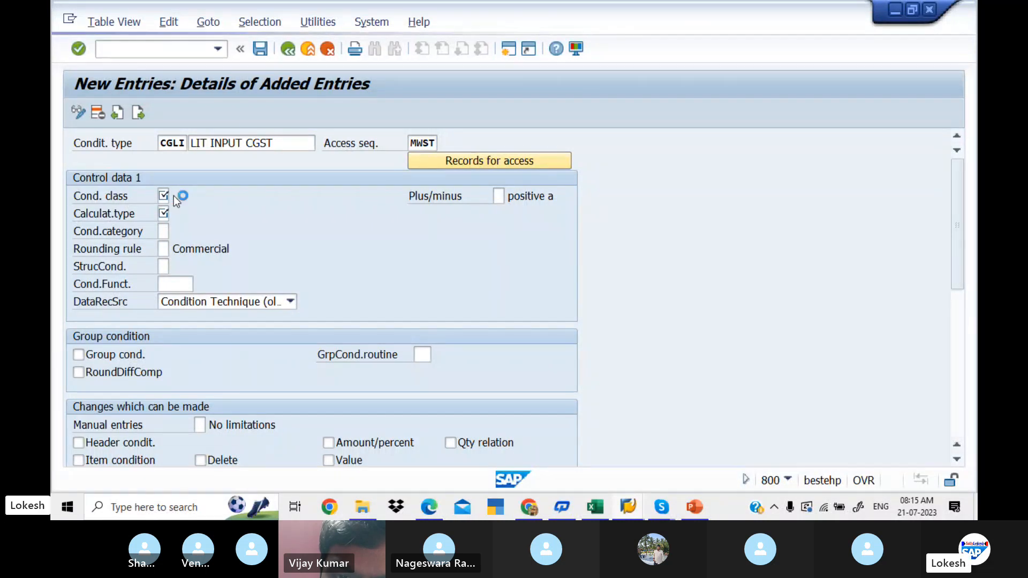
click(157, 234)
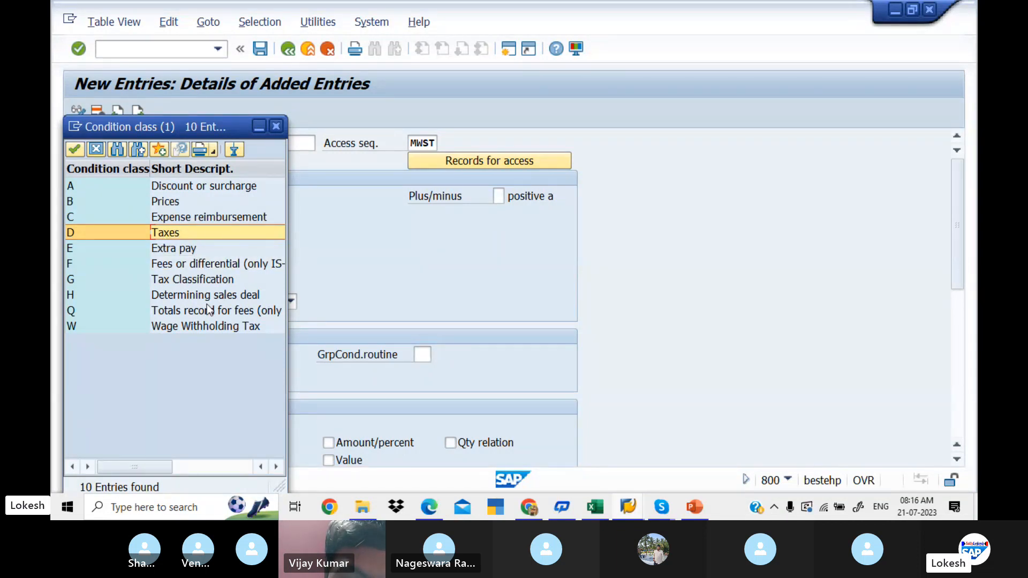
double_click(181, 230)
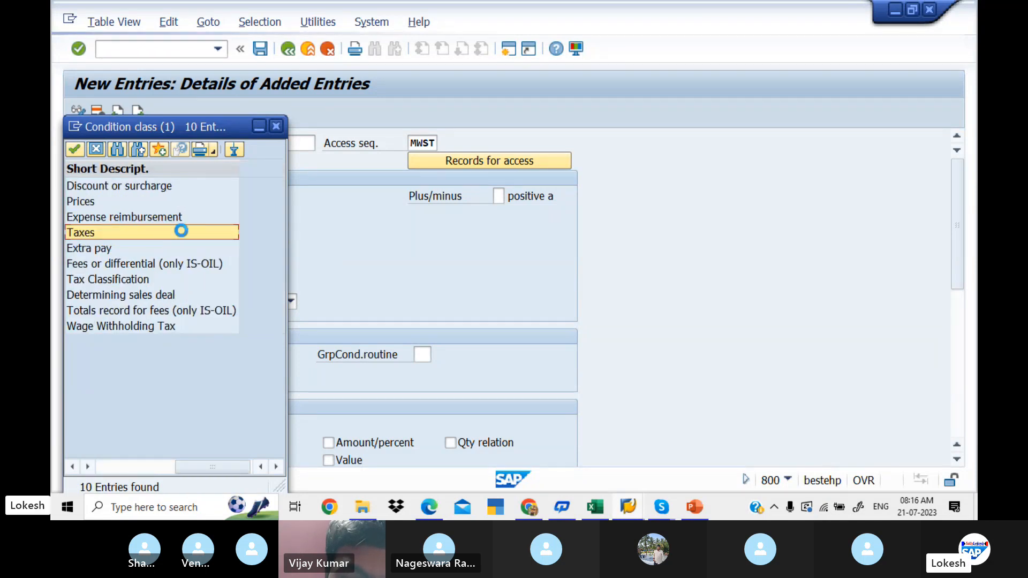
click(164, 213)
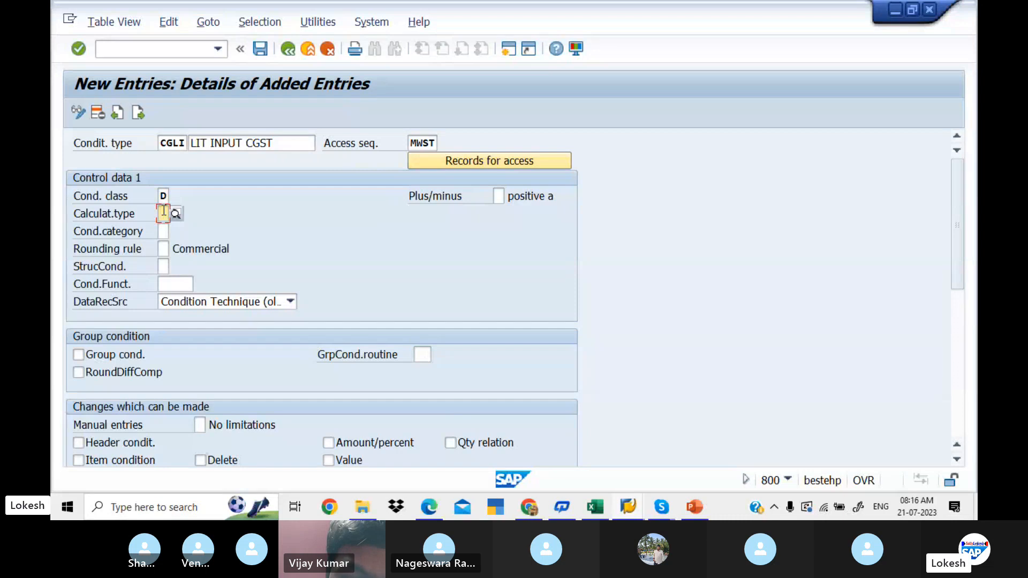
click(176, 213)
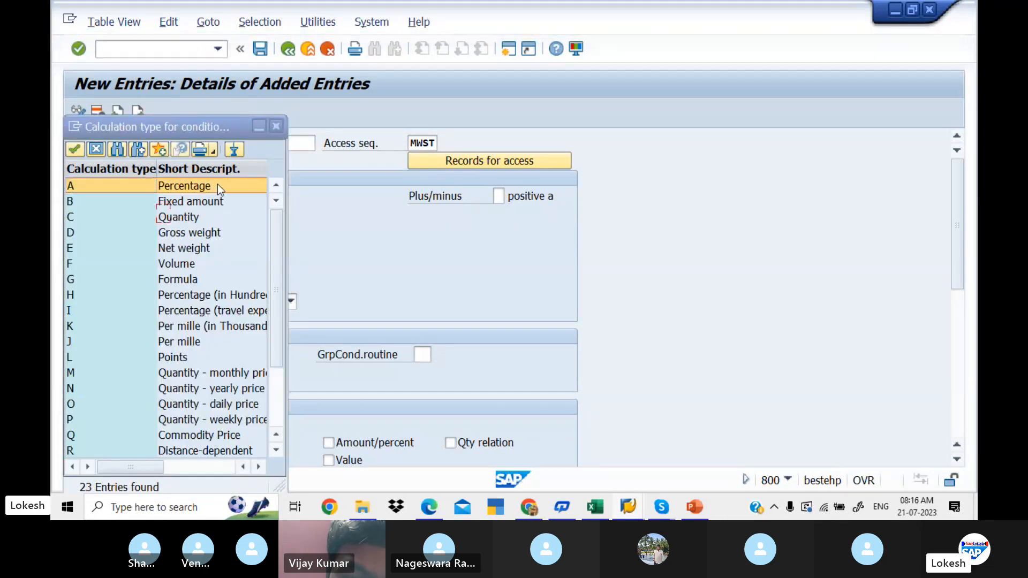
double_click(217, 184)
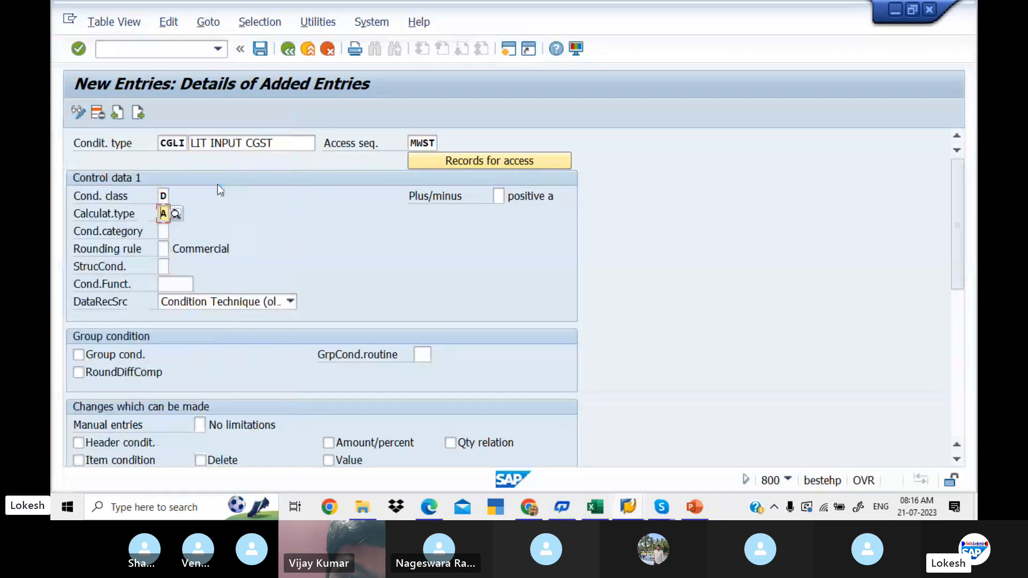
- Set the condition category of CGLI to D (Tax)
click(167, 230)
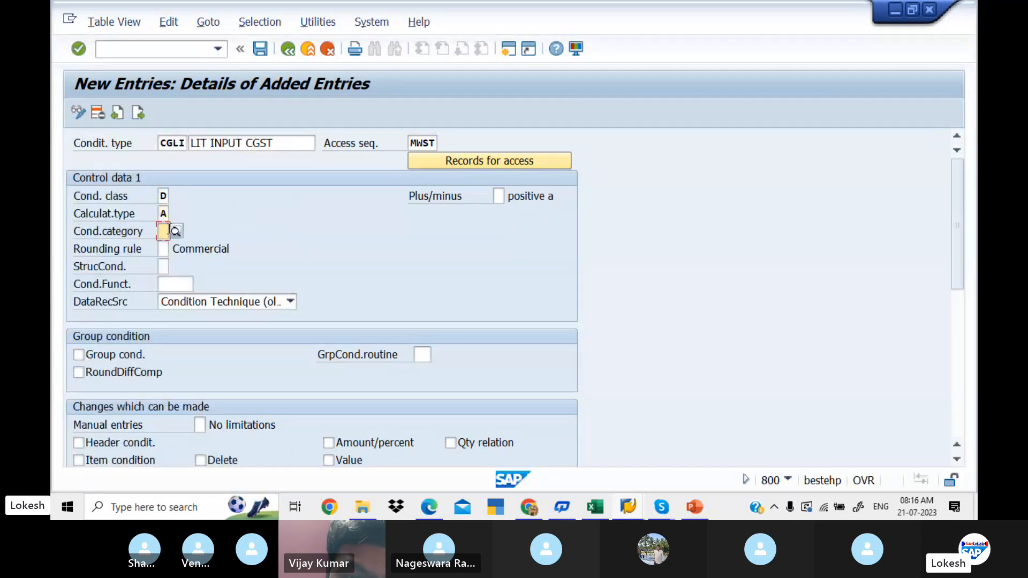
click(175, 231)
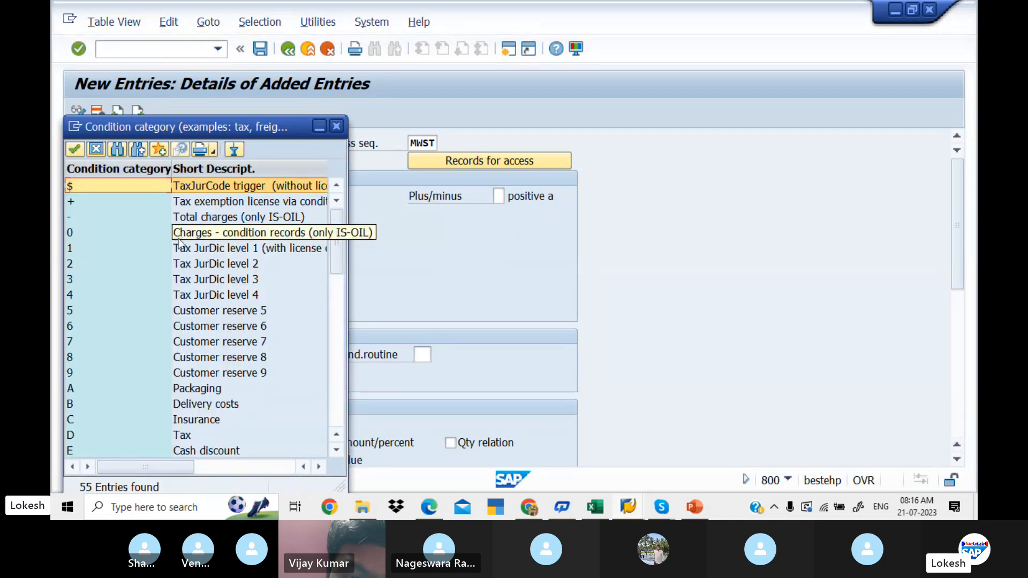
click(188, 435)
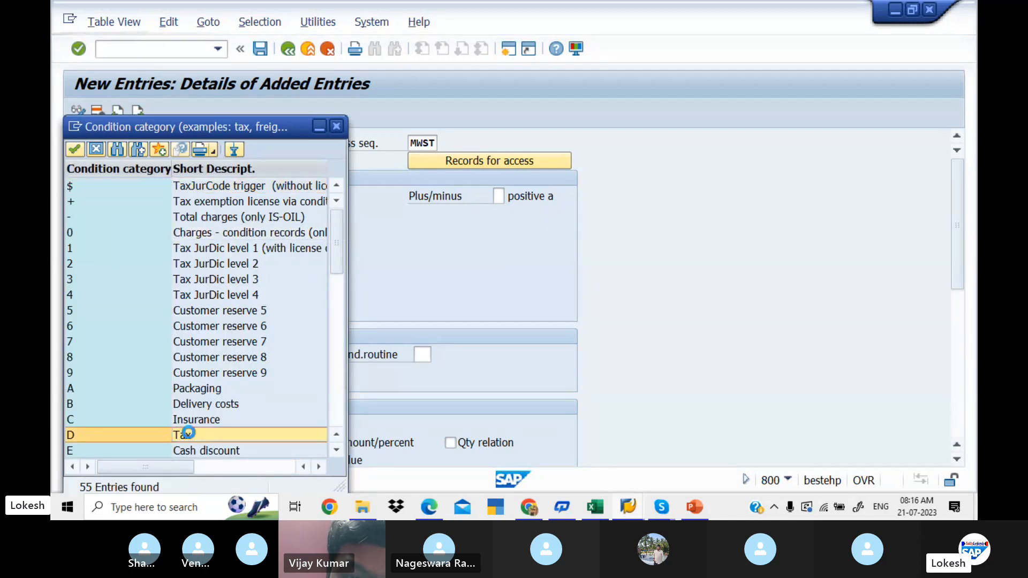
double_click(188, 434)
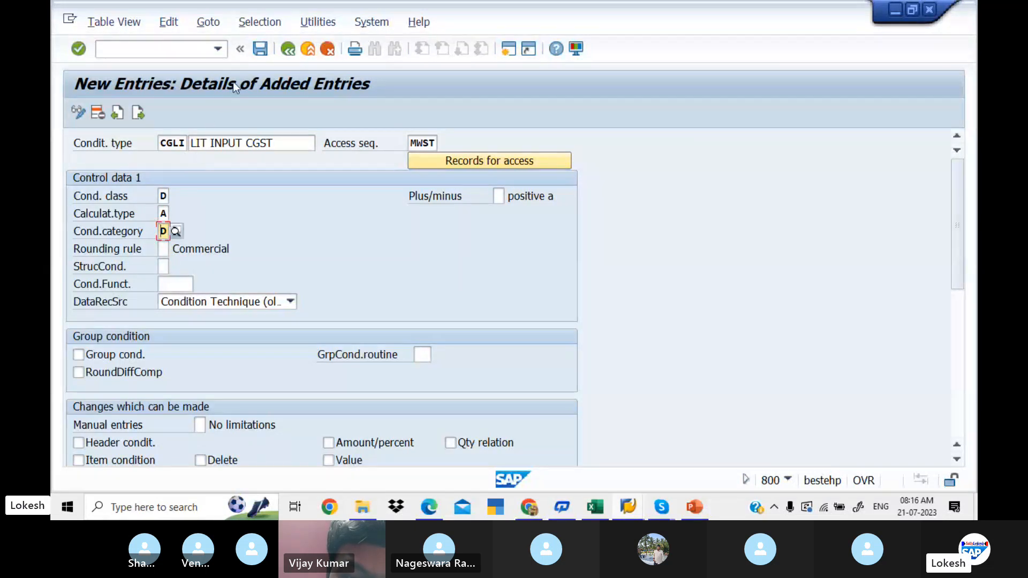
- Save condition type CGLI in a new customizing request with the short description GST FOR LIT PVT LTD
click(261, 50)
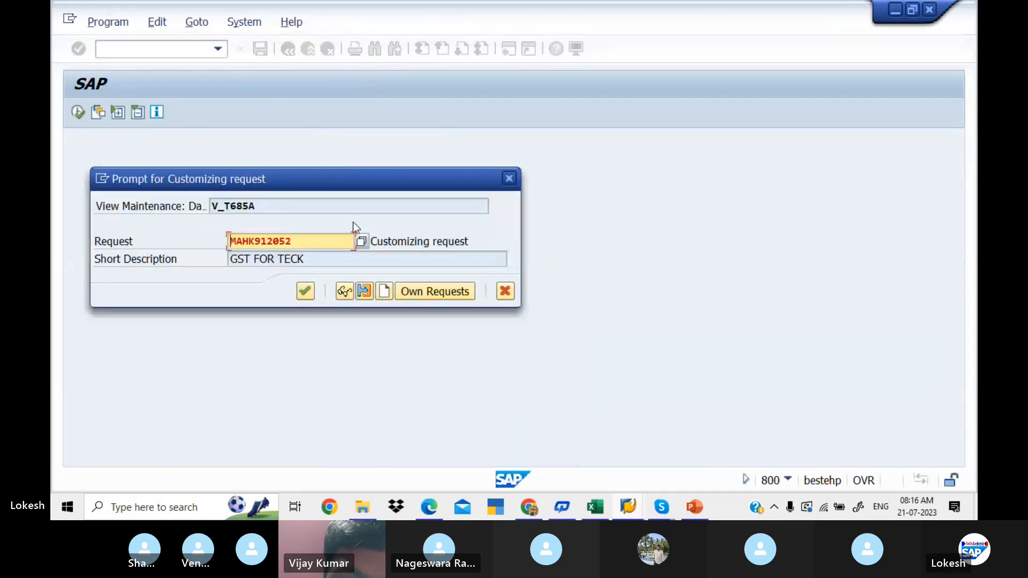
click(383, 293)
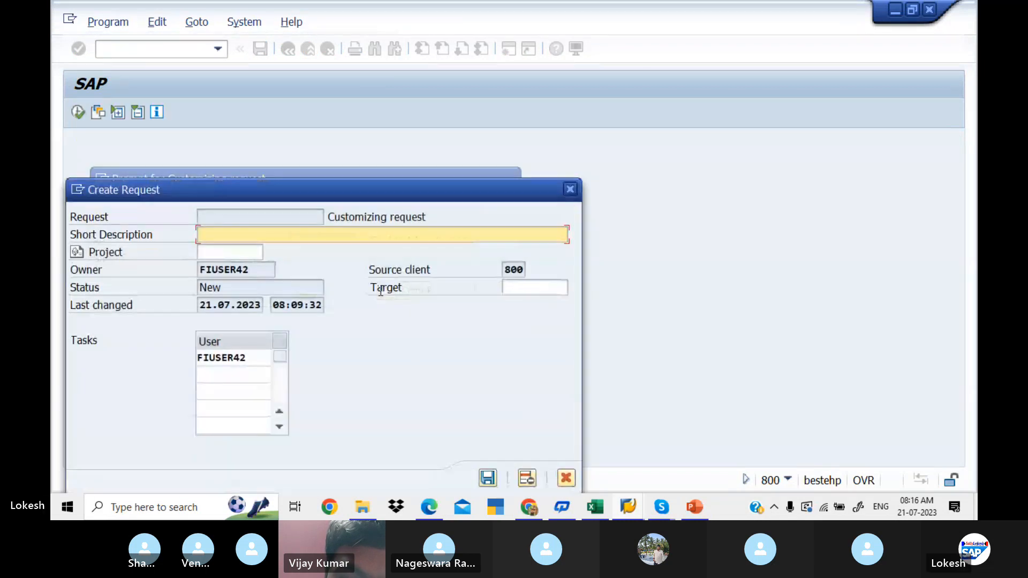
text(GST FO)
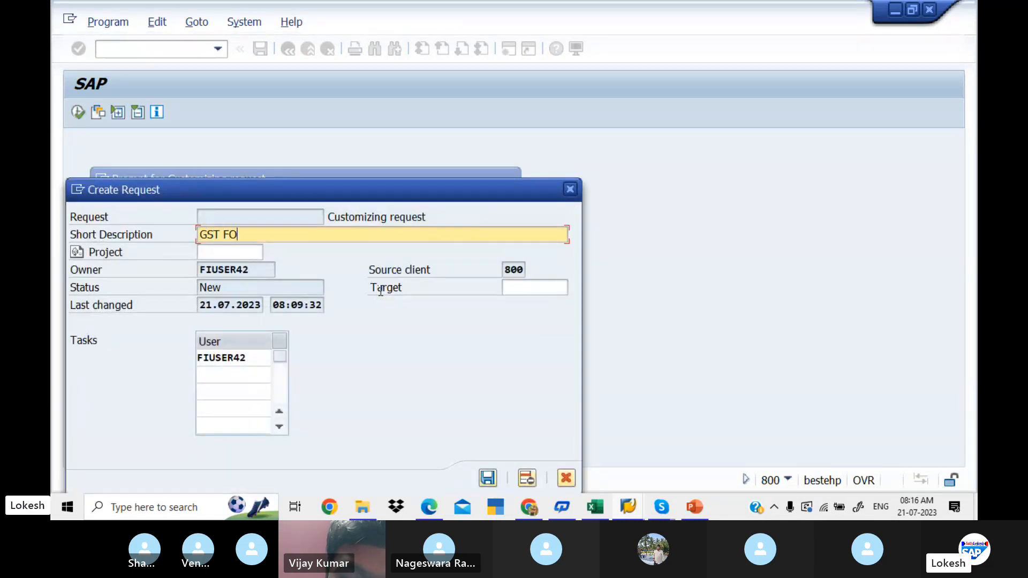
text(R LIT PVT LTD)
key(Return)
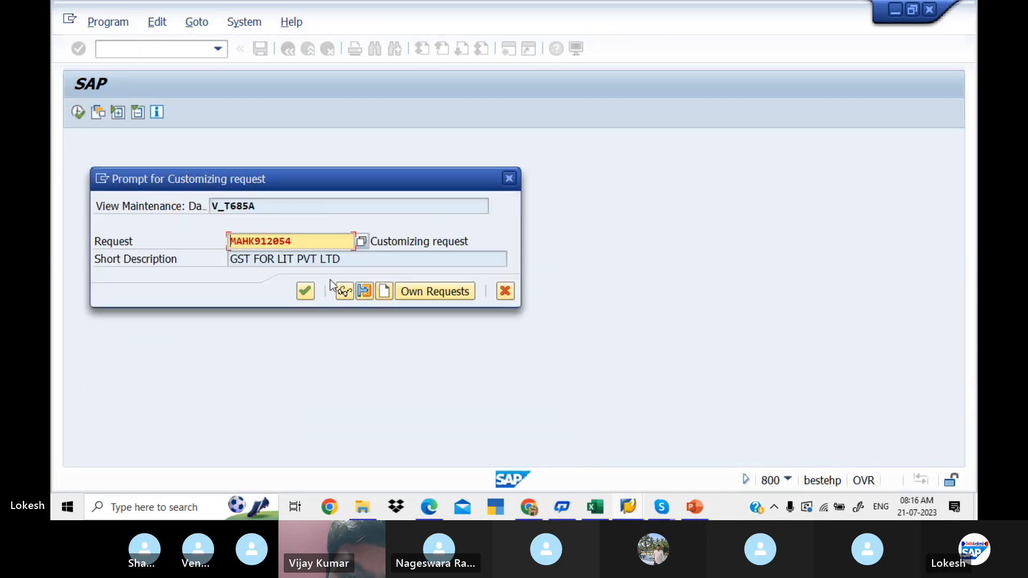
click(306, 293)
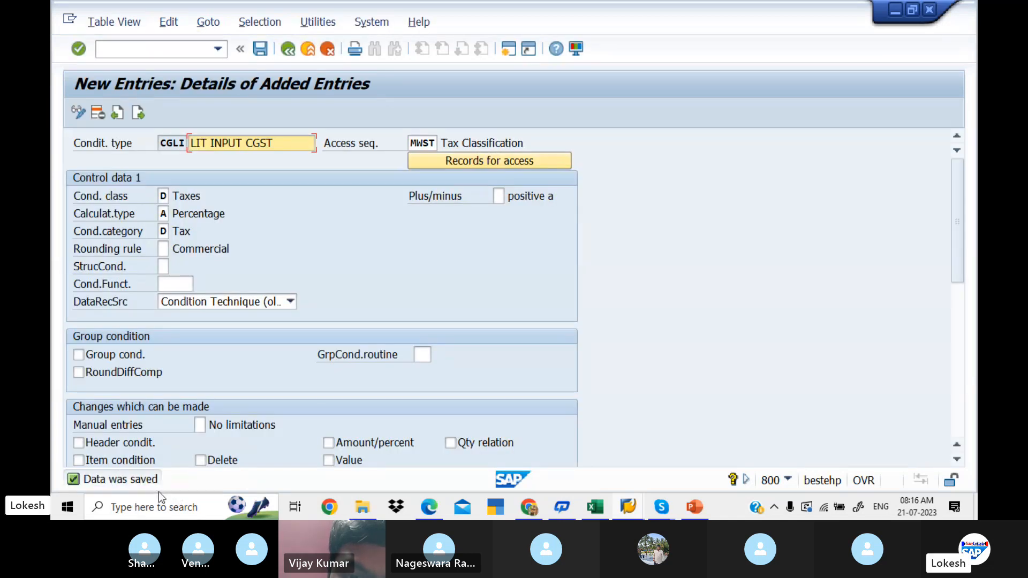
- Open the next blank condition type entry, consult the WING INPUT SGST example in the Edge PDF, and return to SAP
click(138, 113)
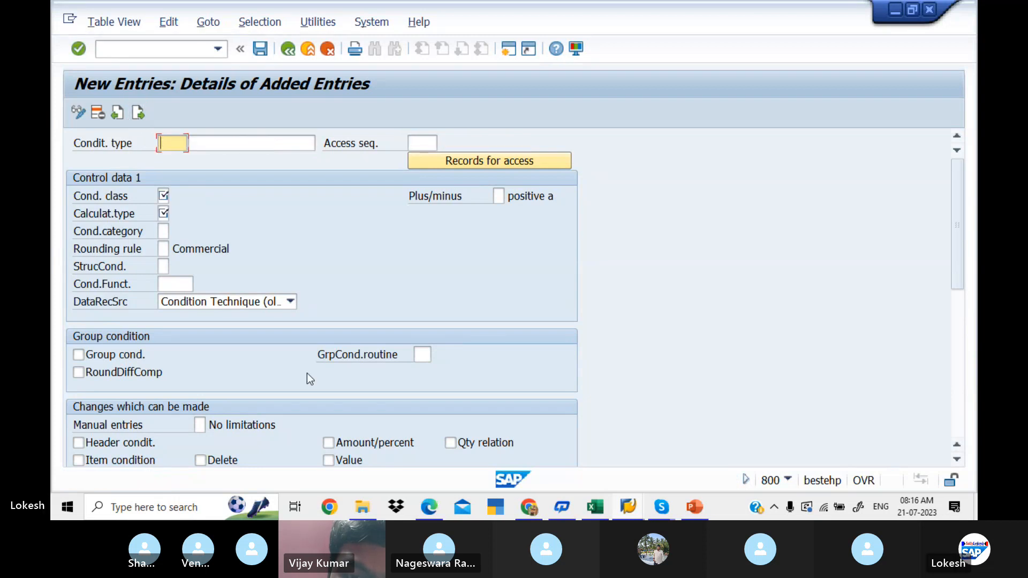
key(alt+Tab)
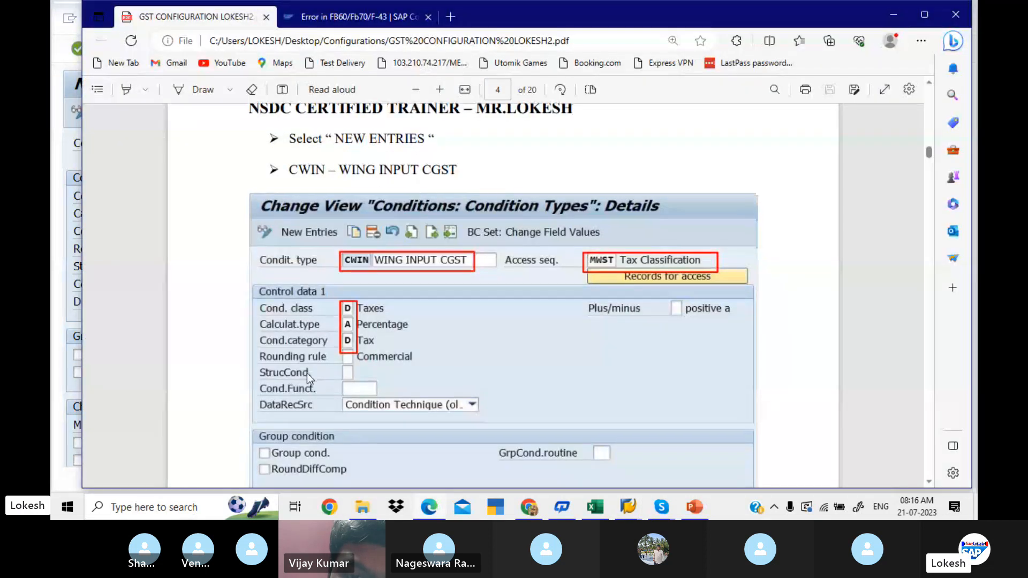
scroll(307, 374, down, 1)
scroll(307, 374, down, 5)
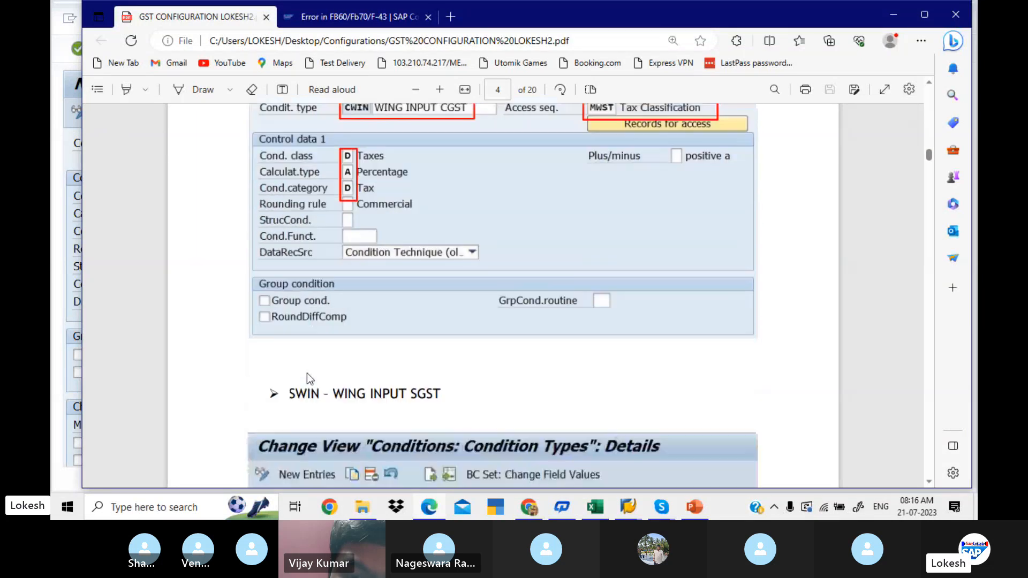
scroll(307, 374, down, 3)
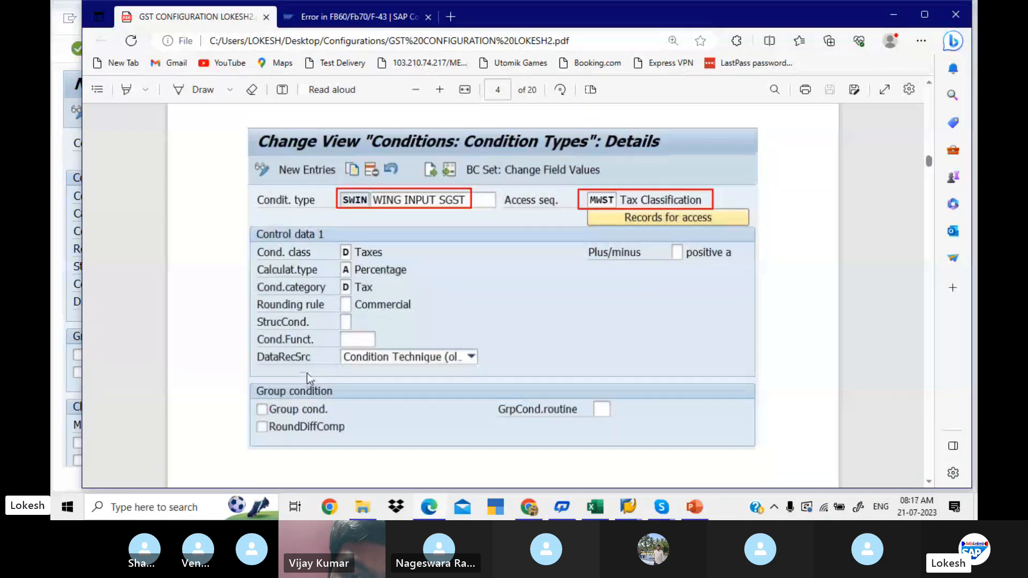
scroll(307, 374, up, 1)
key(alt+Tab)
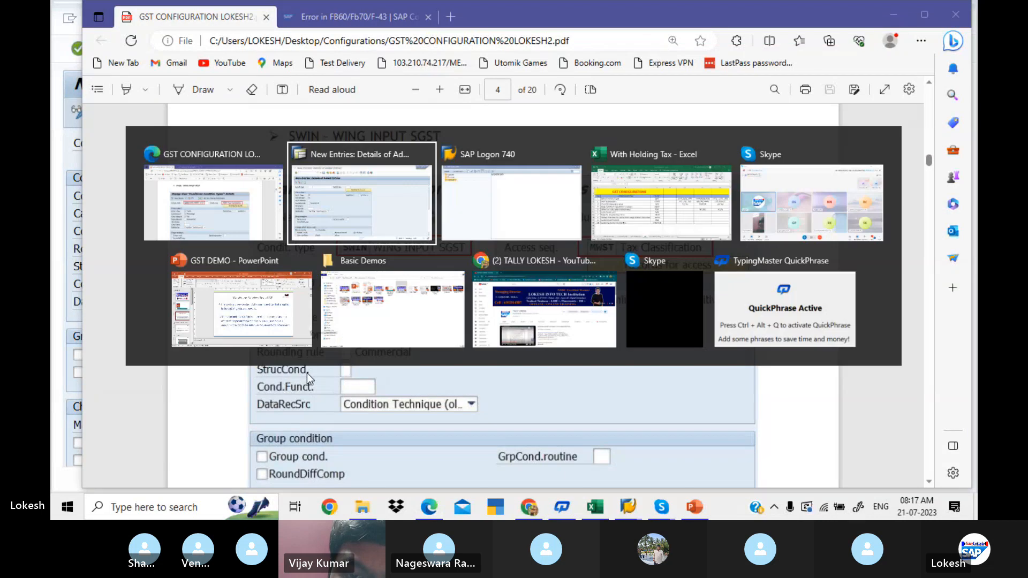
- Enter condition type SGLI with the description LIT INPUT SGST and access sequence MWST
text(SG)
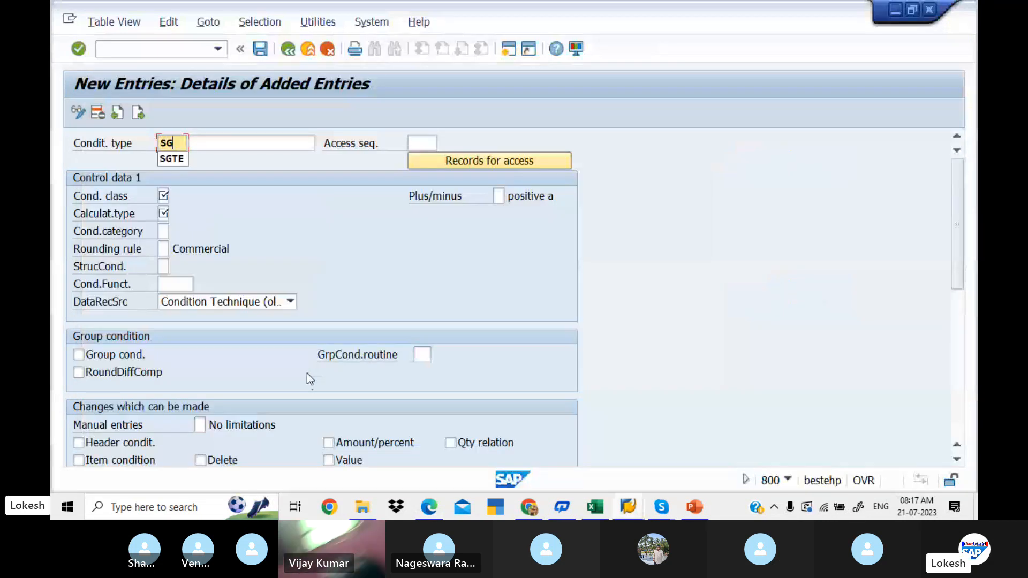
text(LI)
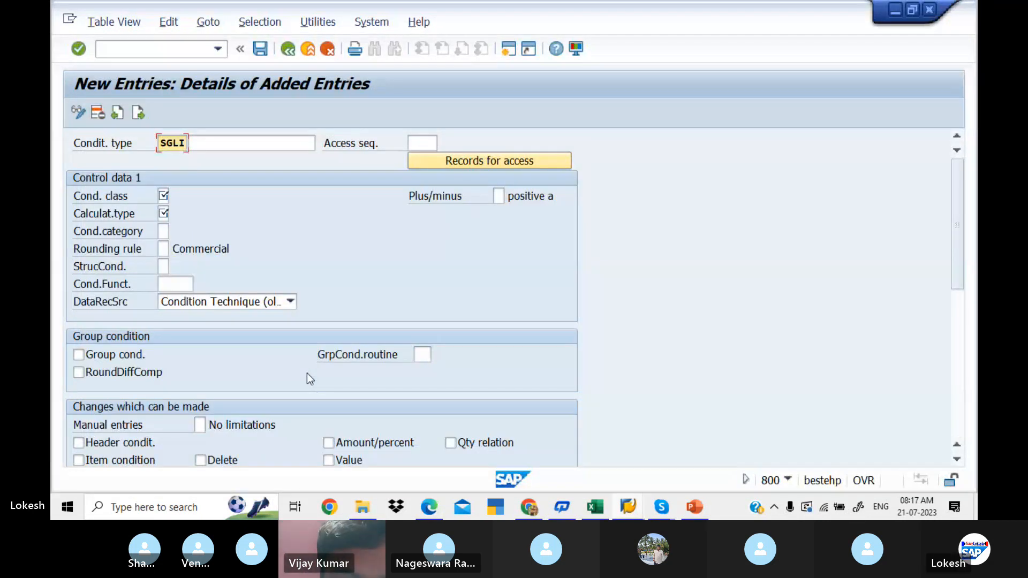
key(Tab)
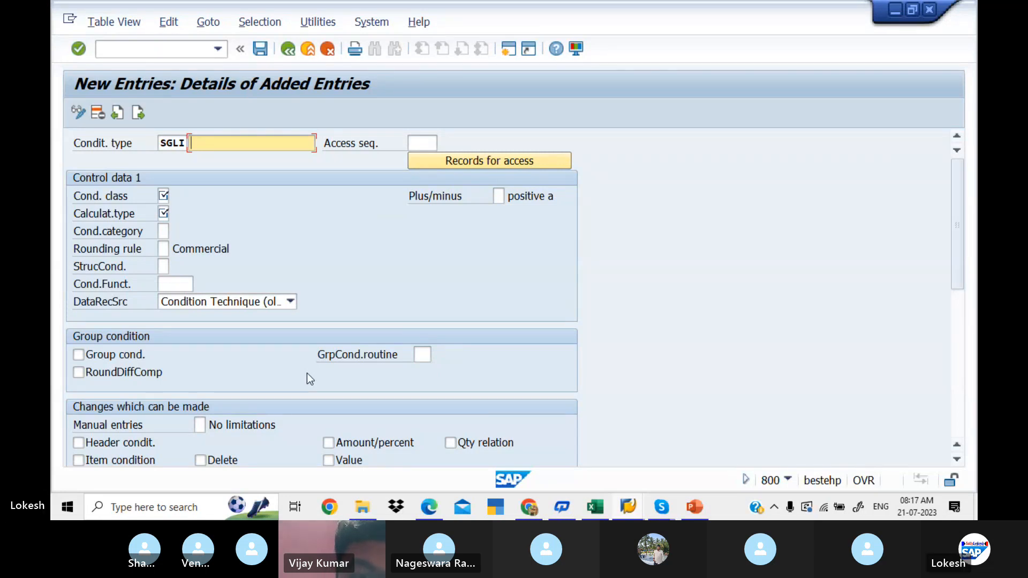
text(LIT INPUT SGST)
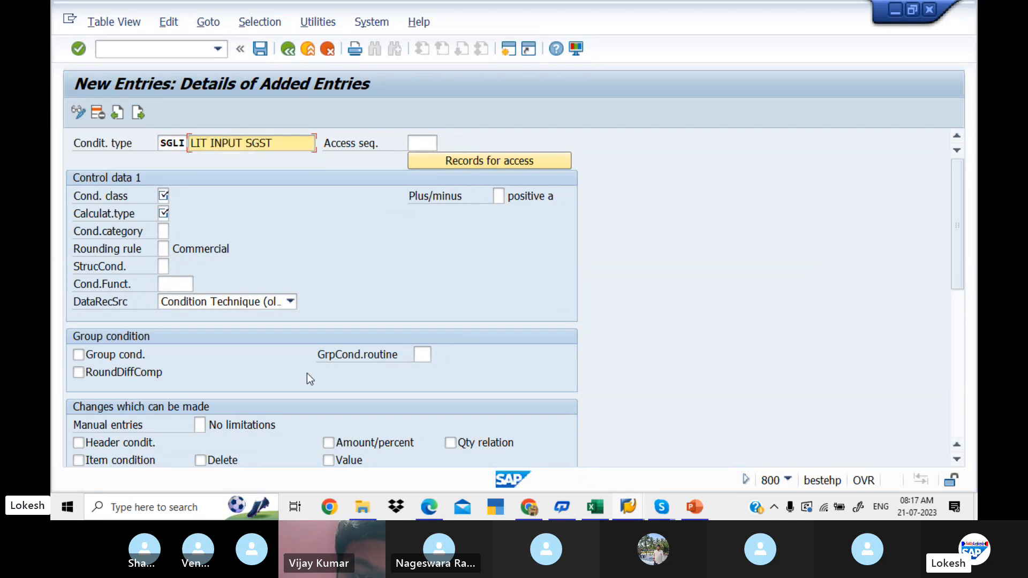
key(Tab)
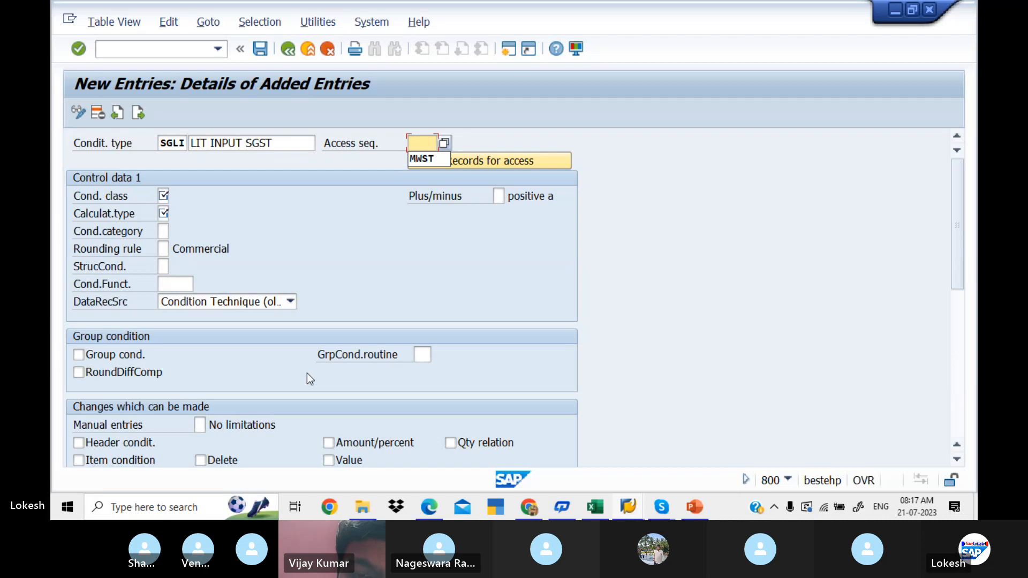
key(Tab)
key(Tab)
- Set the condition class of SGLI to D (Taxes) and its calculation type to A (Percentage)
key(space)
key(Down)
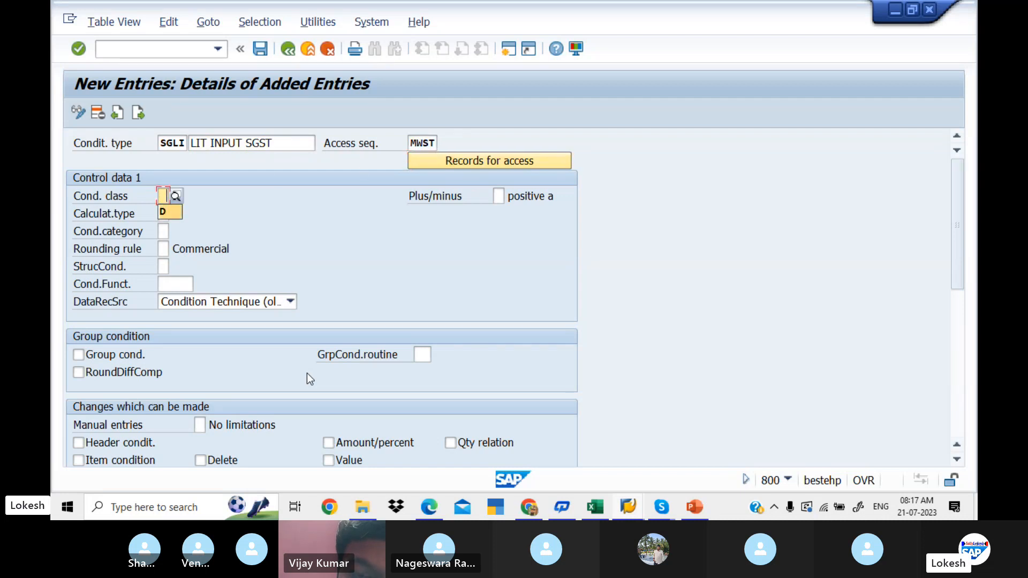
key(Tab)
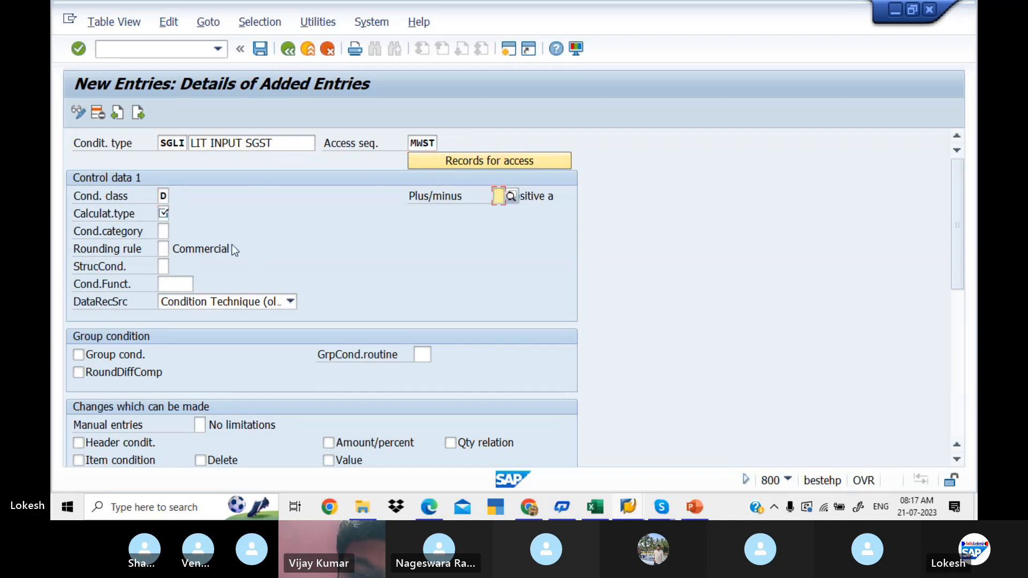
click(162, 213)
key(space)
key(Down)
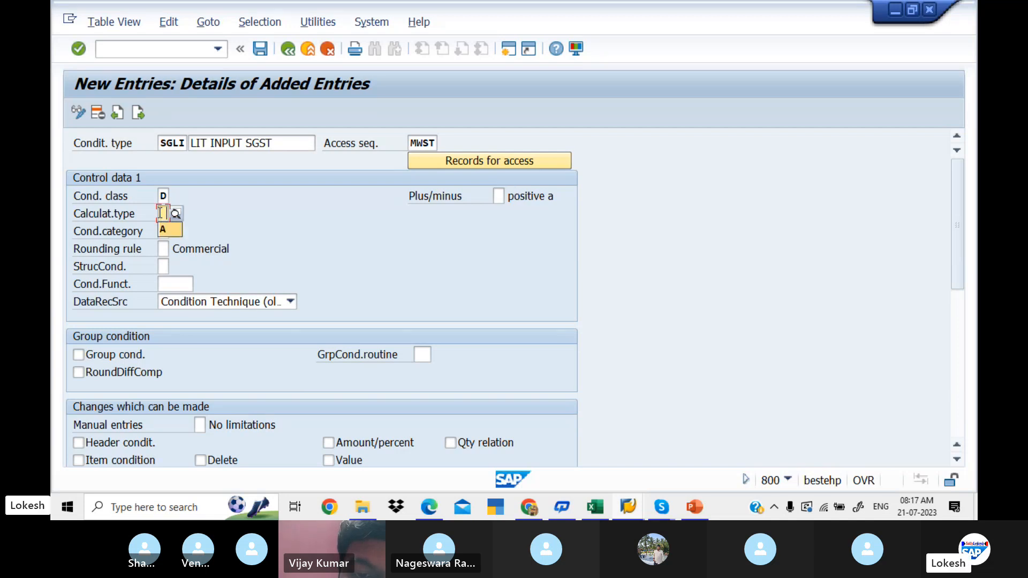
- Set the condition category of SGLI to D (Tax) and save the condition type
key(Tab)
key(space)
key(Down)
key(Tab)
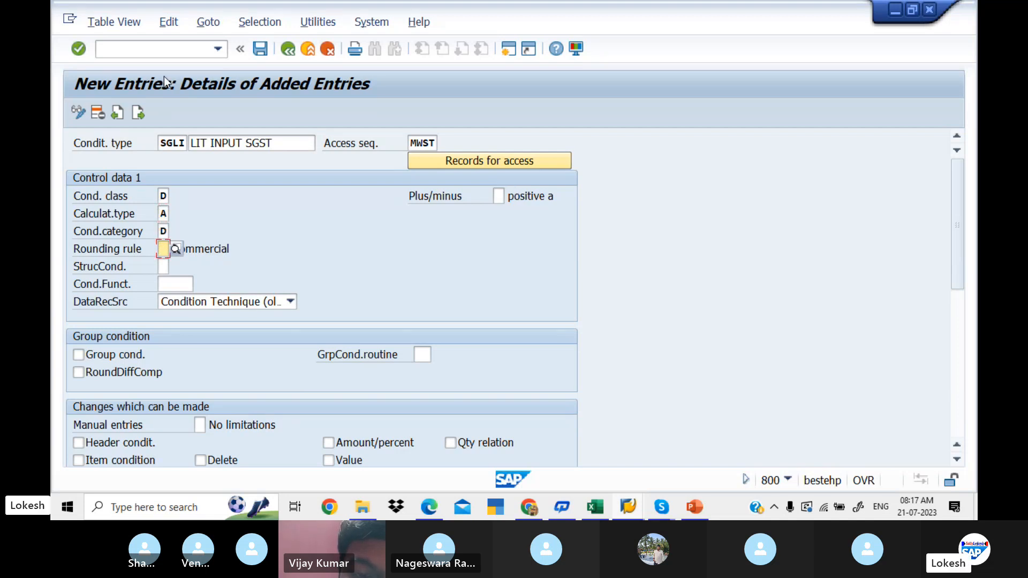
click(263, 51)
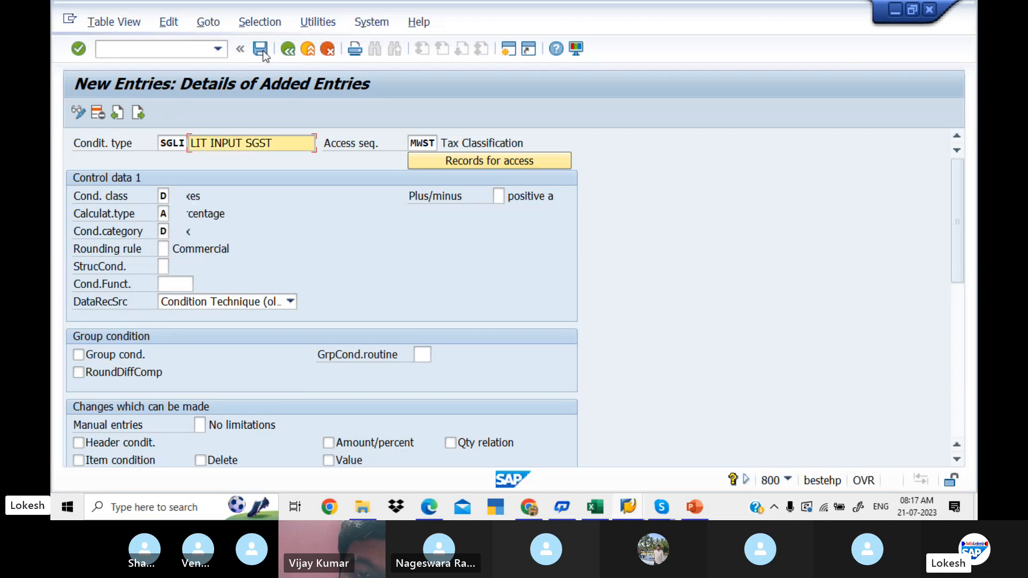
- In the next blank entry, enter condition type IGLI with the description LIT INPUT IGST and access sequence MWST
click(140, 110)
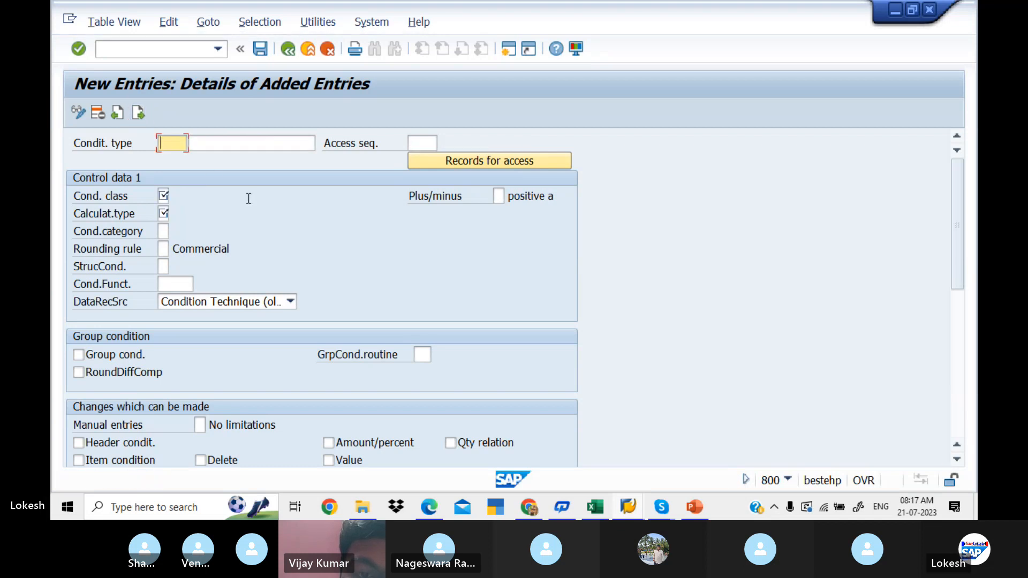
text(IGLI)
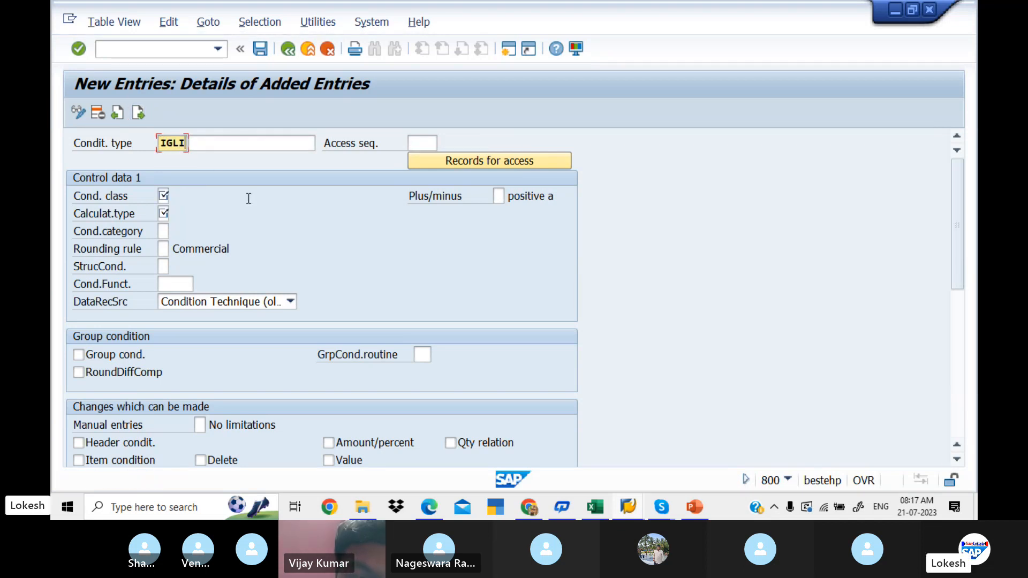
key(Tab)
text(L)
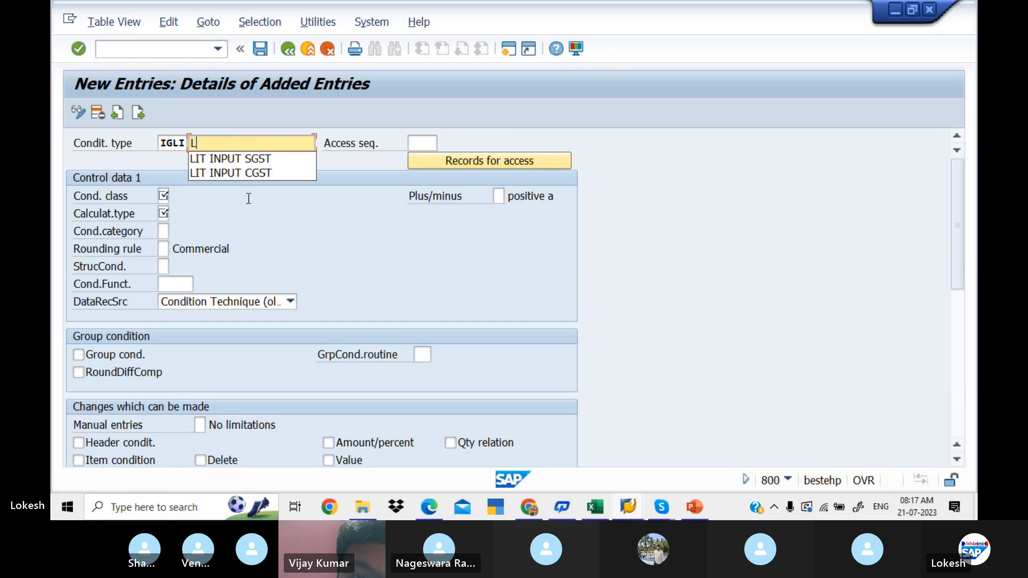
text(IT INP)
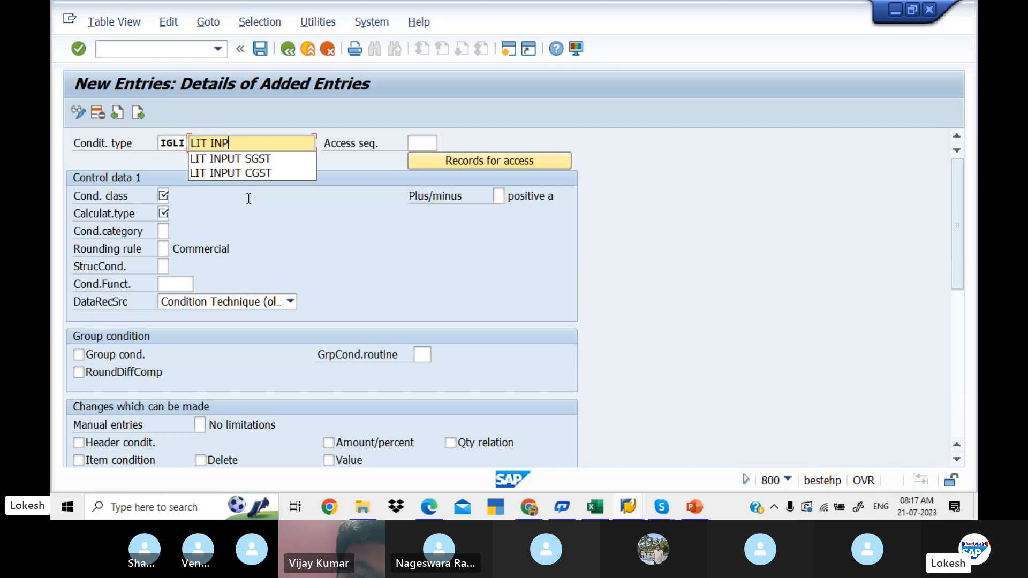
text(UT IGS)
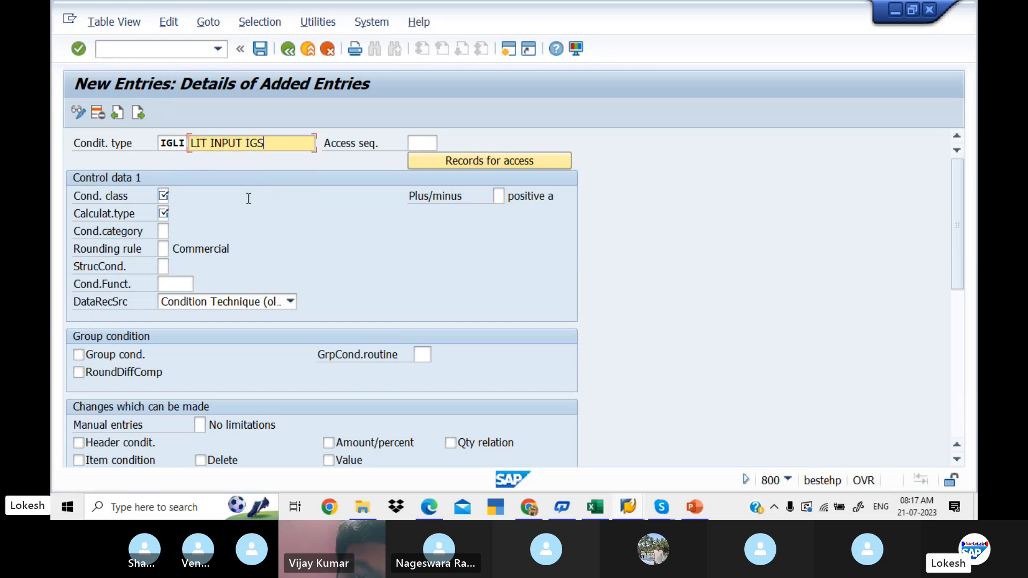
text(T)
key(Tab)
text(MWST)
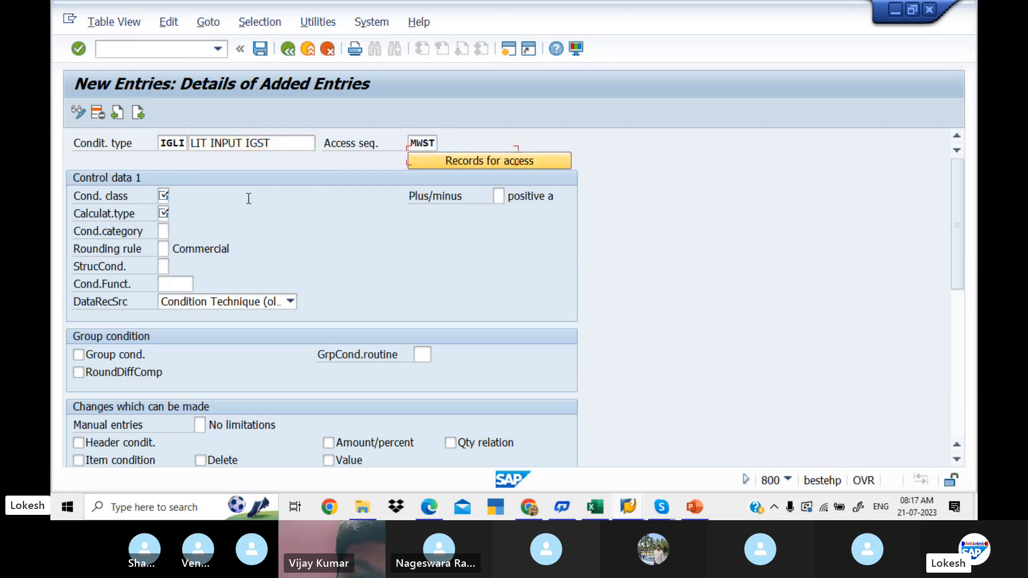
- Set the condition class of IGLI to D (Taxes) and its calculation type to A (Percentage)
key(Tab)
key(Tab)
text(D)
key(Tab)
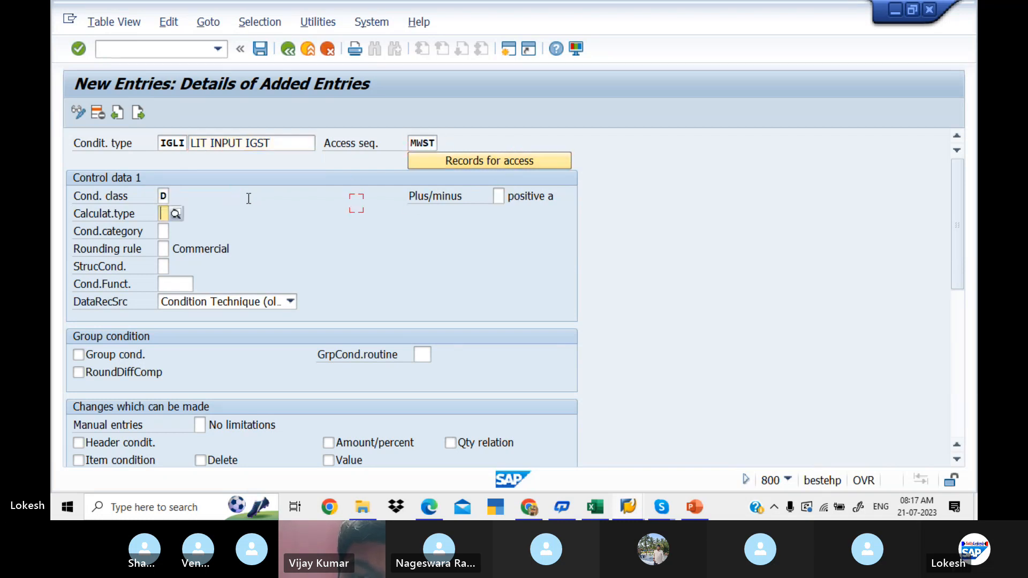
text(A)
key(Tab)
key(Tab)
- Set the condition category of IGLI to D (Tax) and save the condition type
key(shift+Tab)
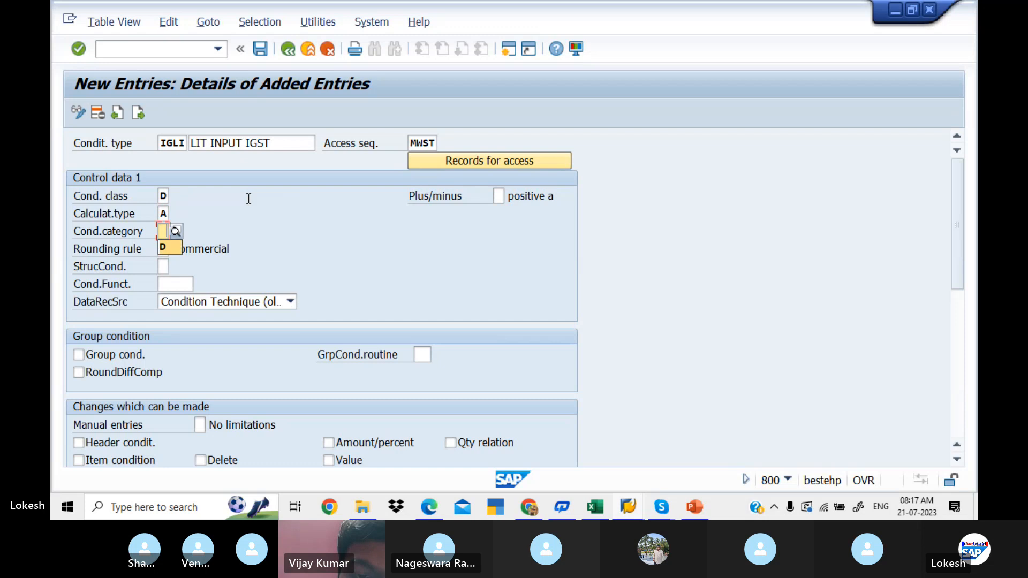
text(D)
key(Tab)
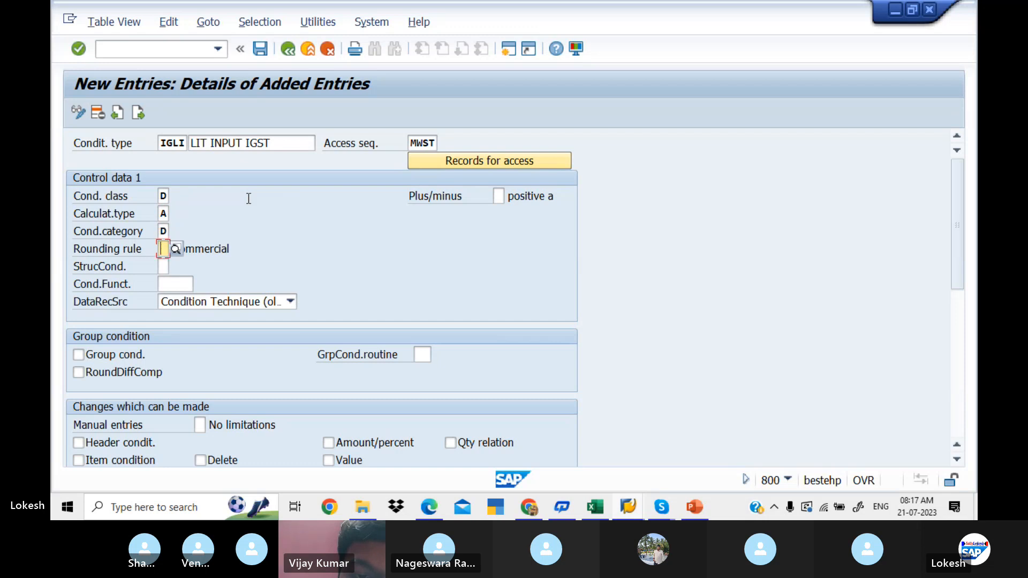
click(259, 49)
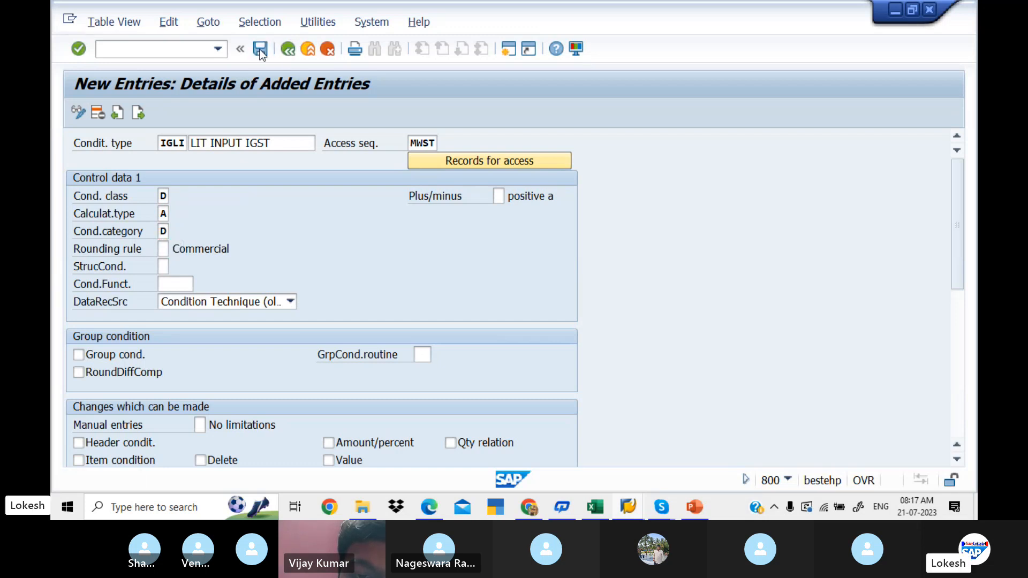
- Switch to the With Holding Tax workbook in Excel and record CGLI,SGLI,IGLI in cell D3 of the GST sheet
click(595, 507)
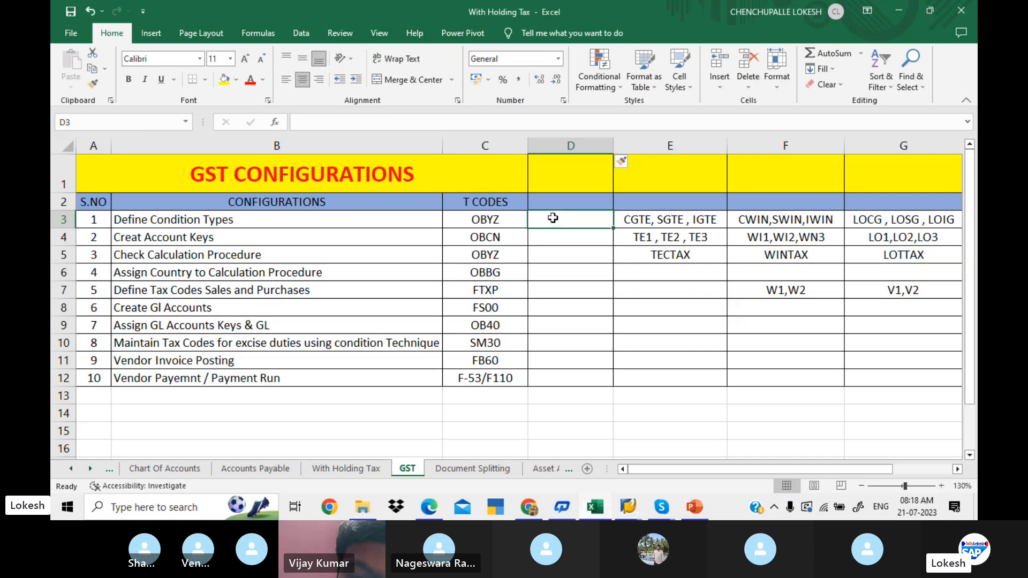
text(CGLI)
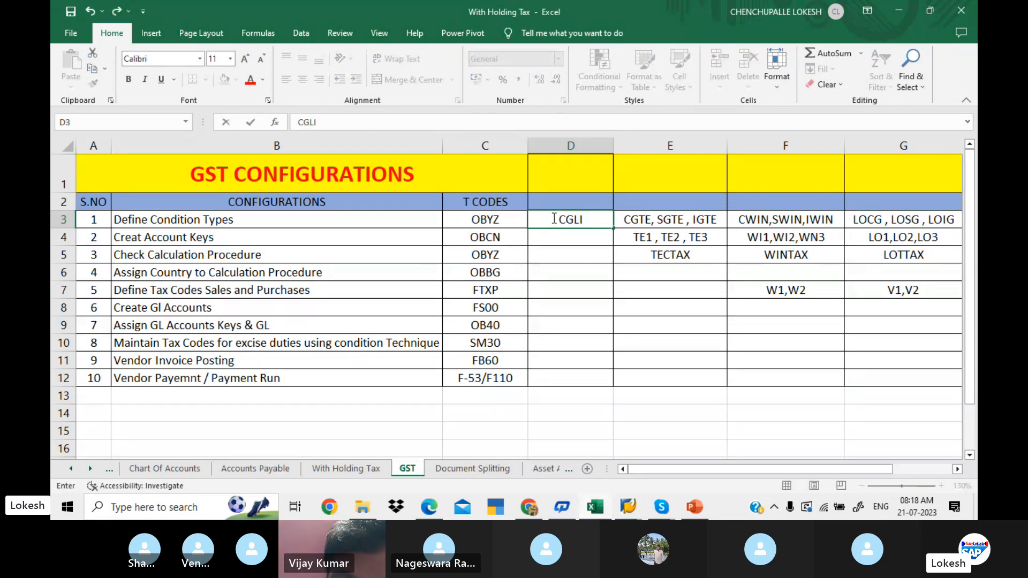
text(,SGLI)
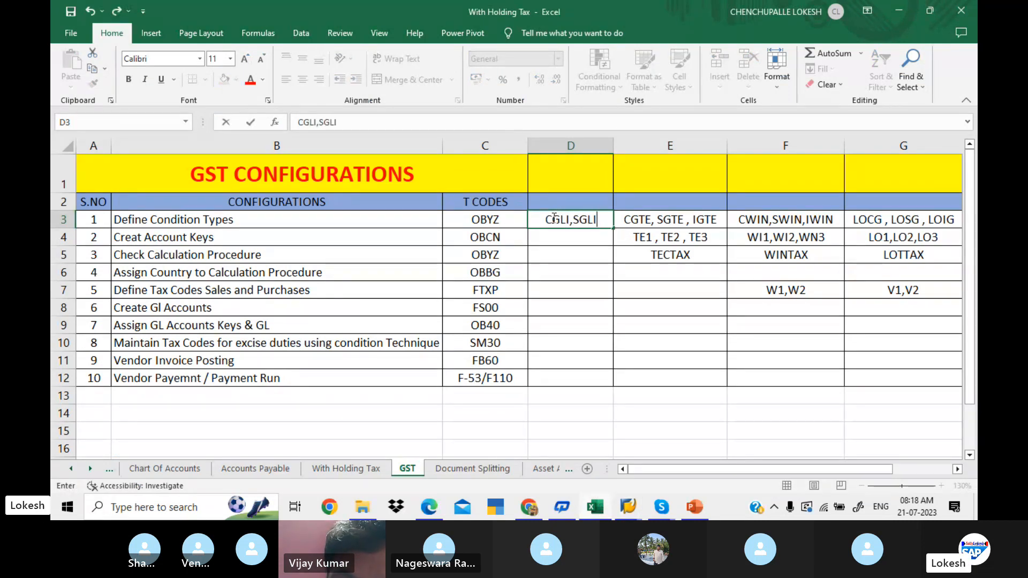
text(,IGLI)
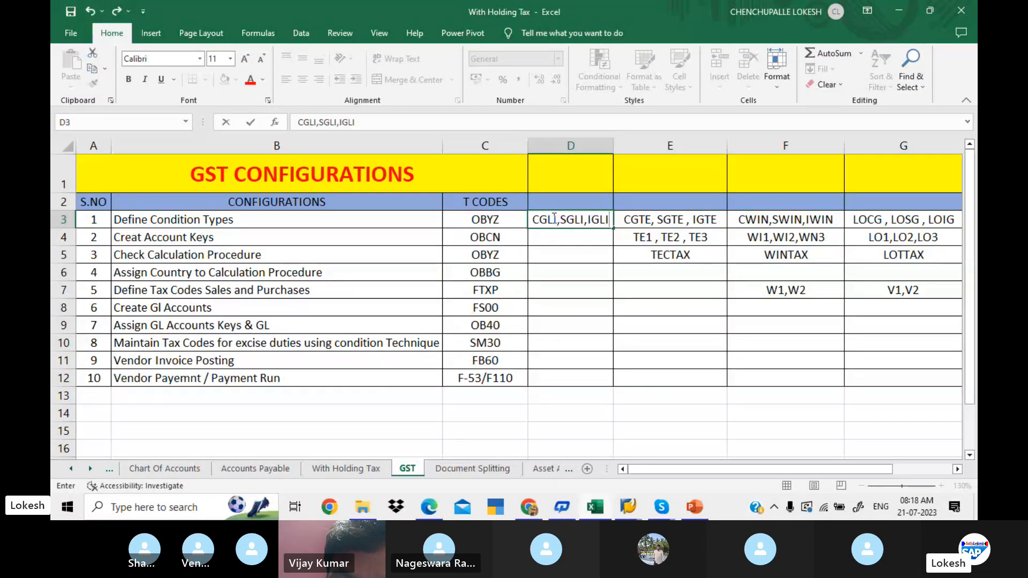
key(Return)
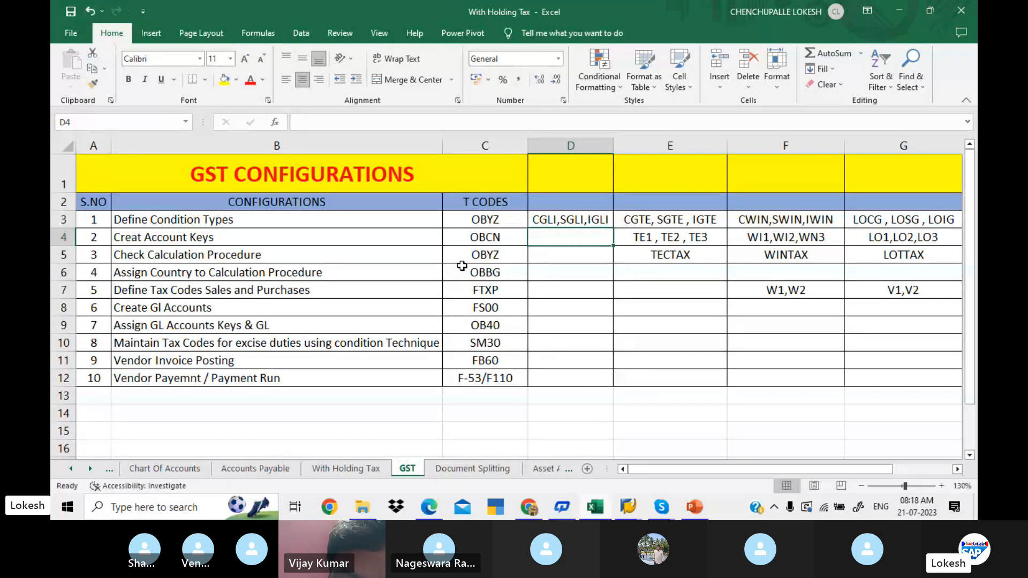
- Switch to the GST configuration PDF in Edge and examine the Create Account Keys section with its WING INPUT CGST example
key(alt+Tab)
key(alt+Tab)
key(alt+Tab)
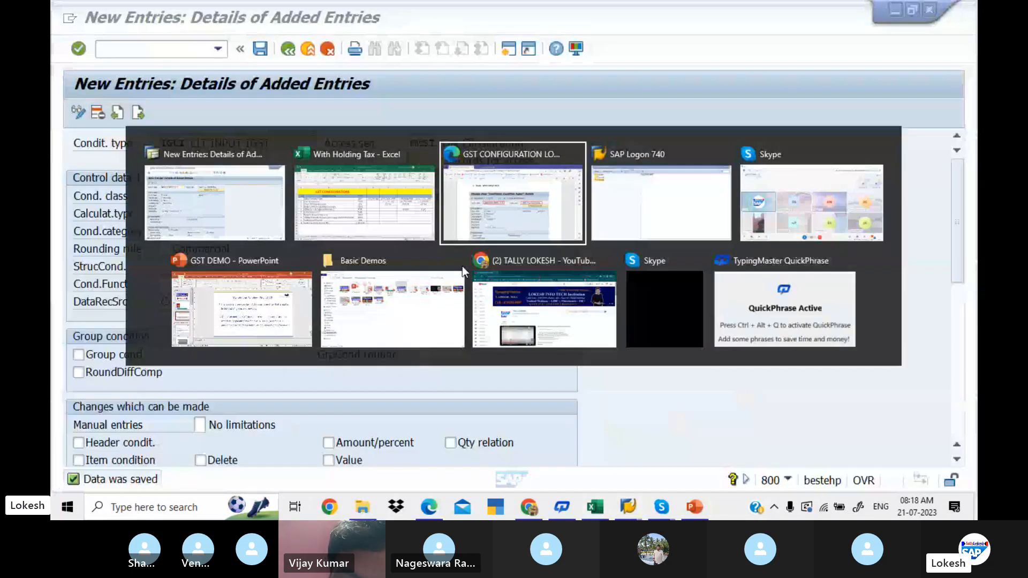
scroll(462, 266, down, 3)
scroll(462, 265, down, 6)
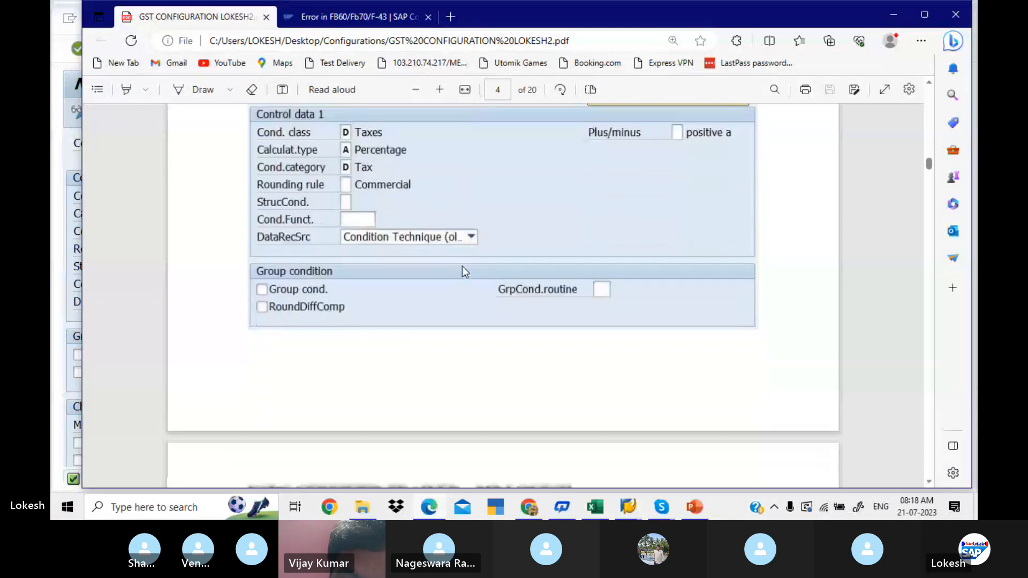
scroll(462, 265, down, 4)
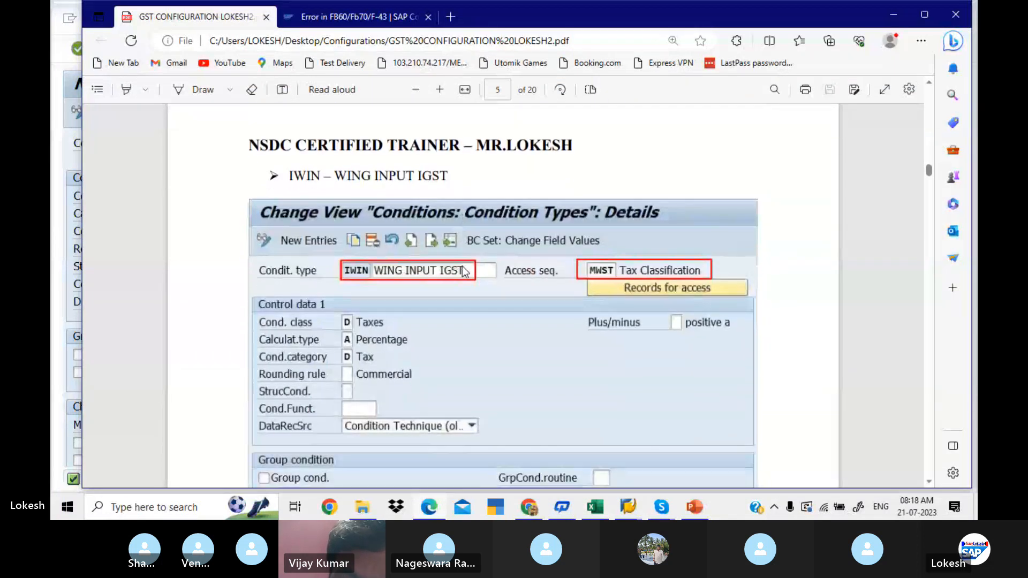
scroll(462, 266, down, 6)
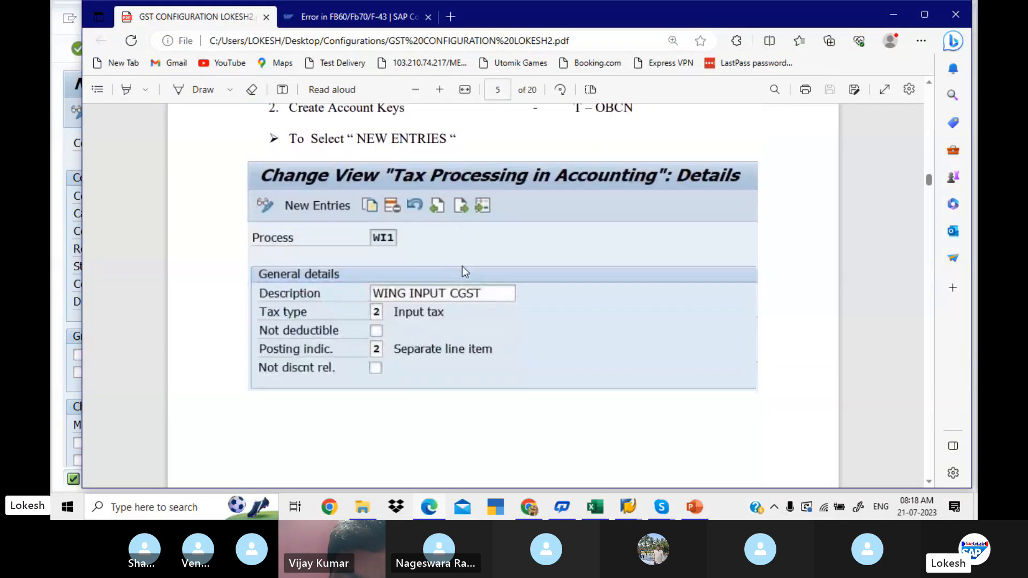
scroll(462, 265, down, 1)
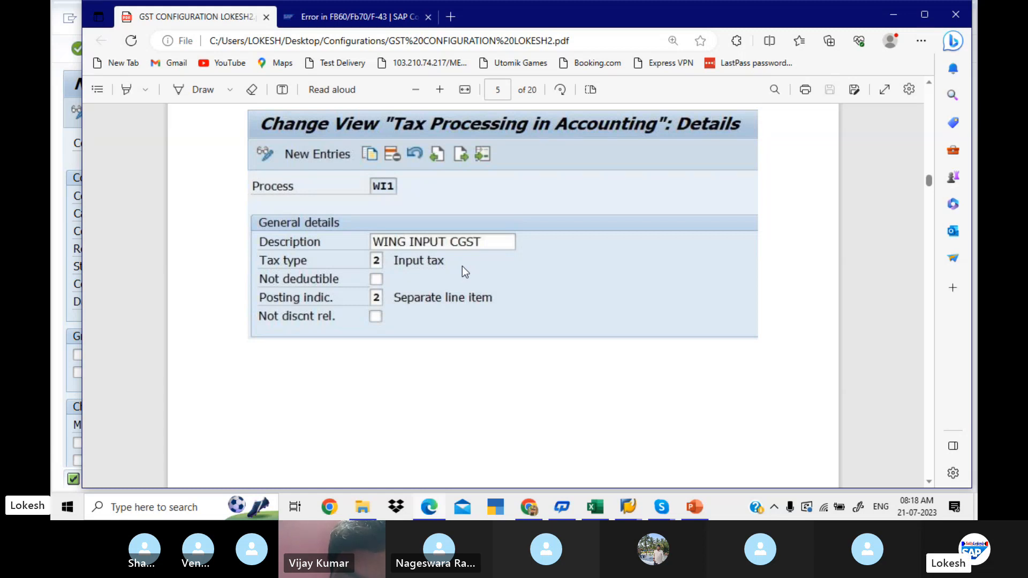
scroll(462, 267, up, 2)
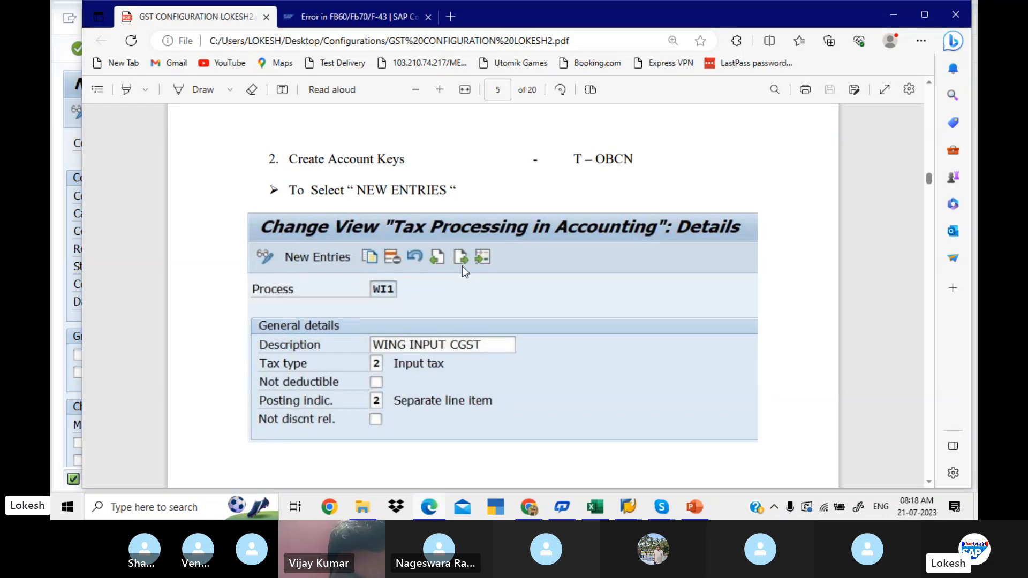
- Return to SAP and open the Tax Processing in Accounting overview through transaction OBCN
key(alt+Tab)
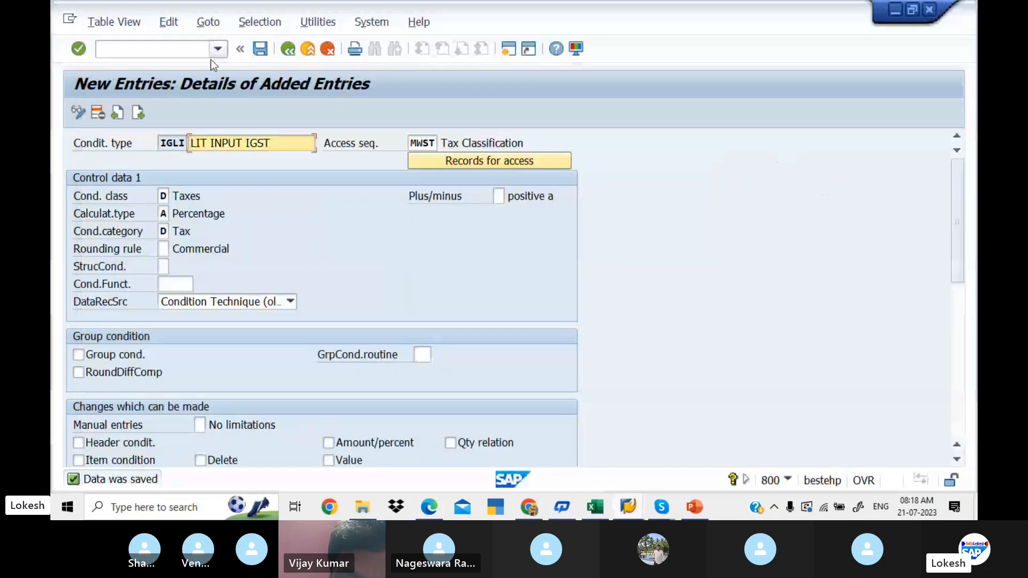
click(182, 49)
text(/NO)
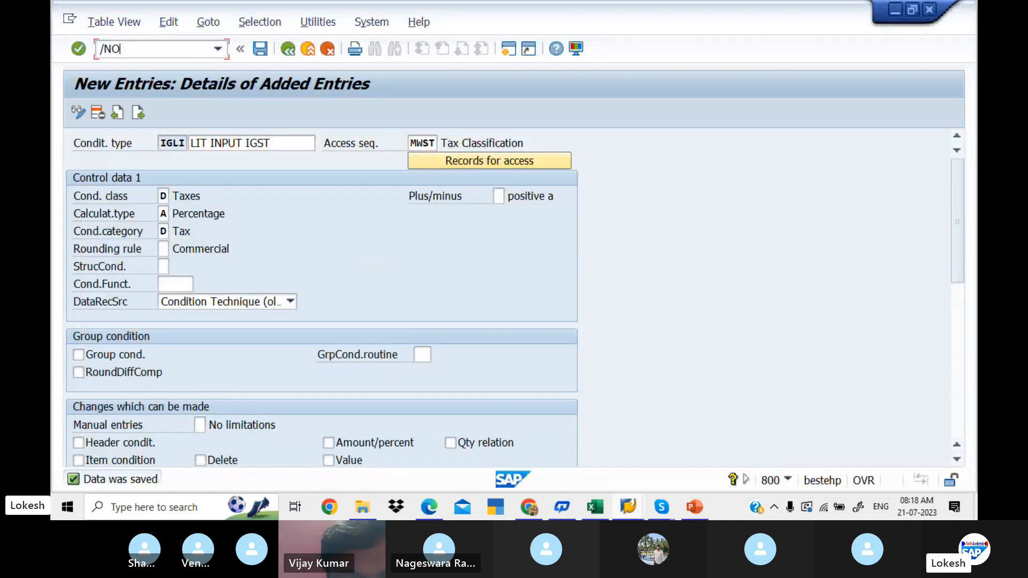
text(BC1)
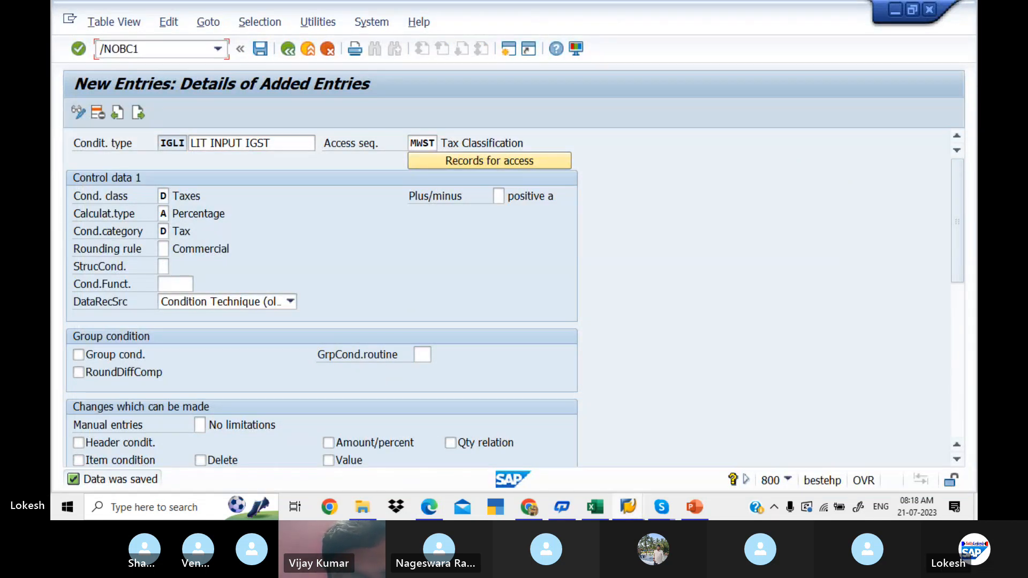
key(Return)
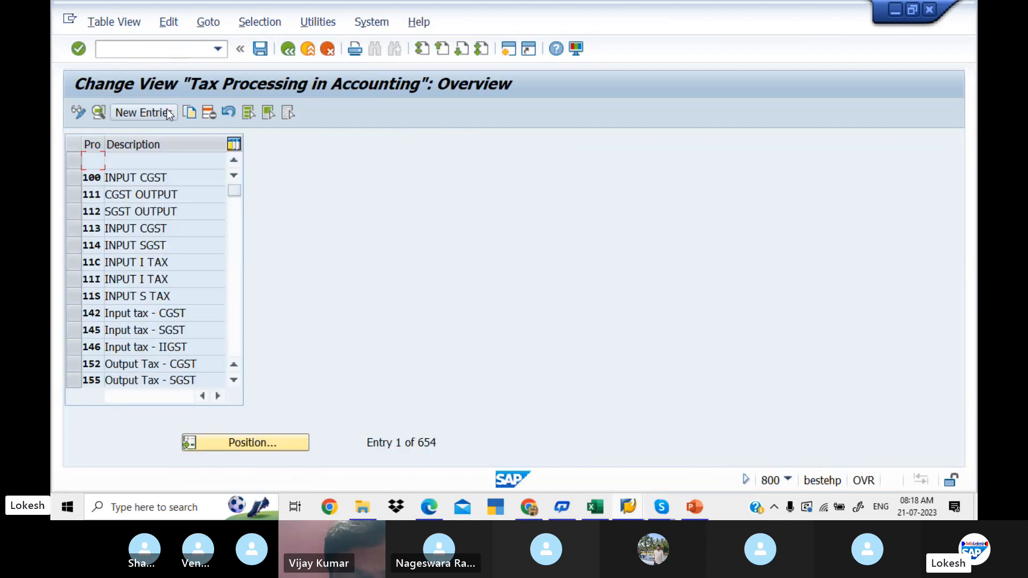
- Start a new account key entry with process LI1 and the description LIT INPUT CGST, checking the wording in the PDF guide
click(167, 110)
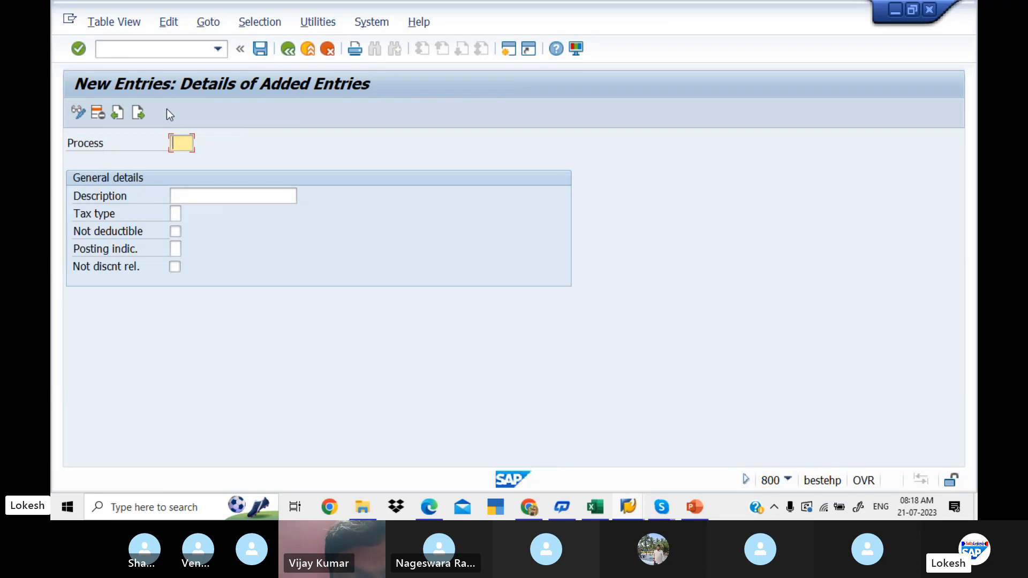
text(LI1)
key(Tab)
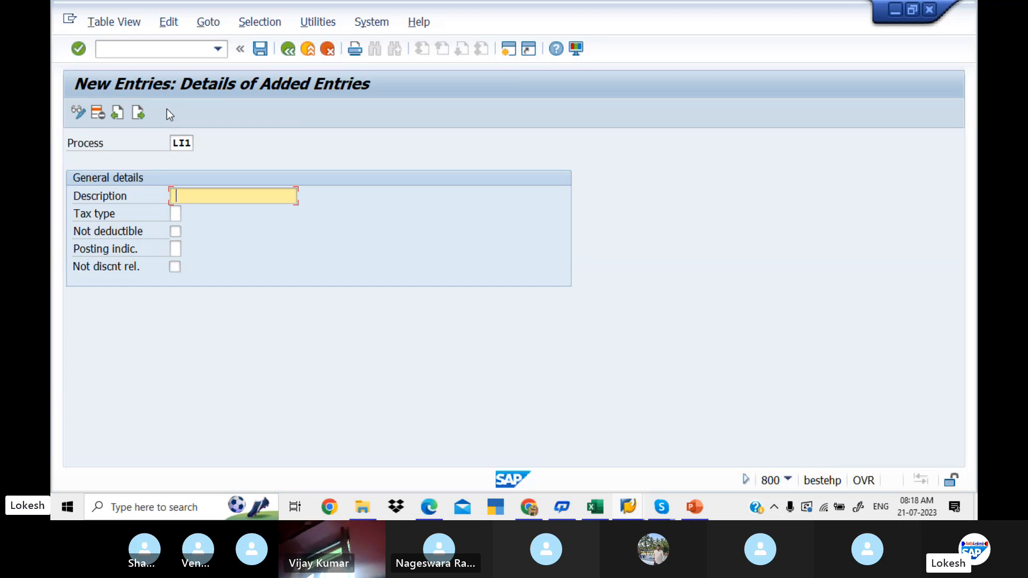
key(alt+Tab)
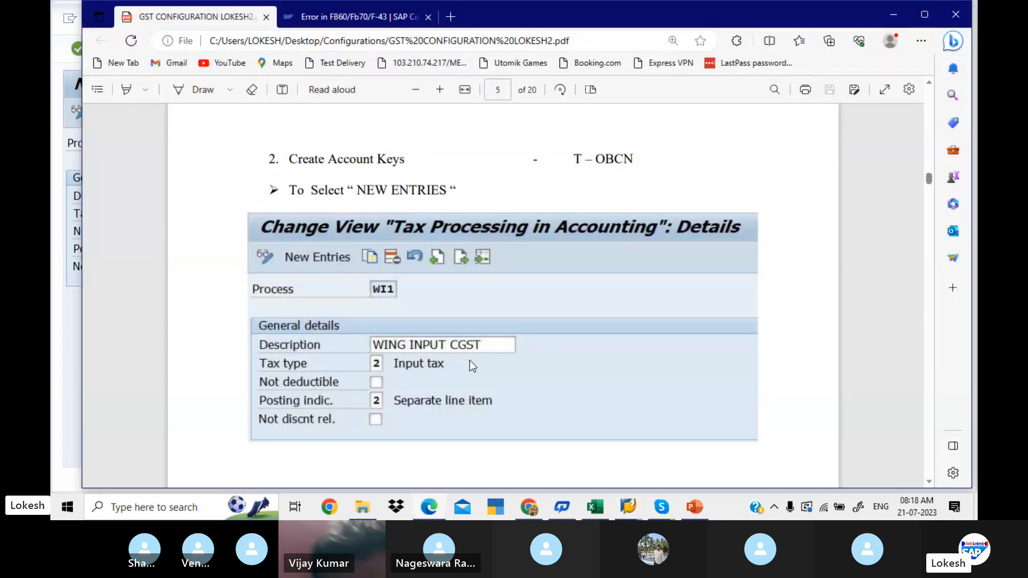
key(alt+Tab)
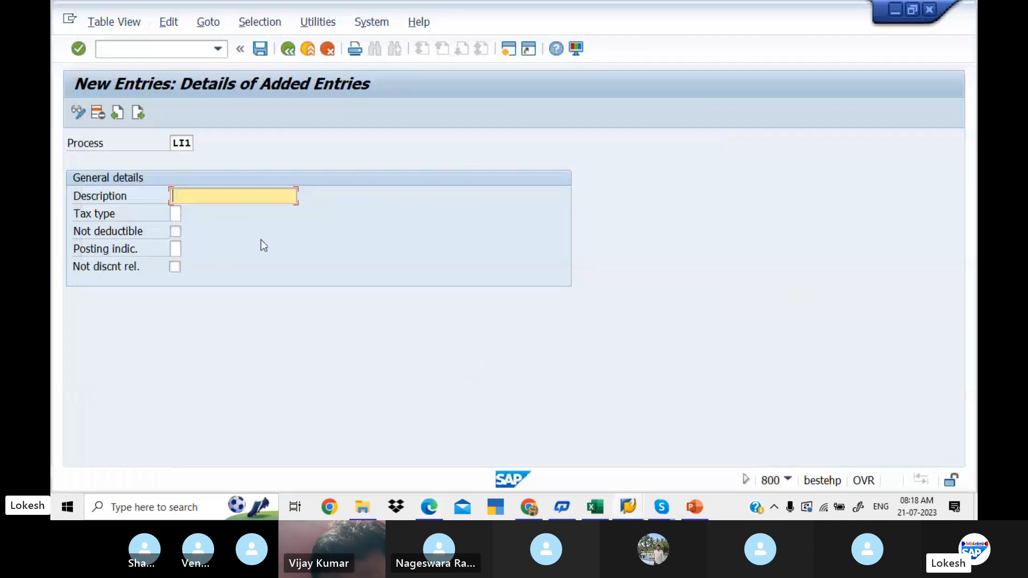
text(LIT INP)
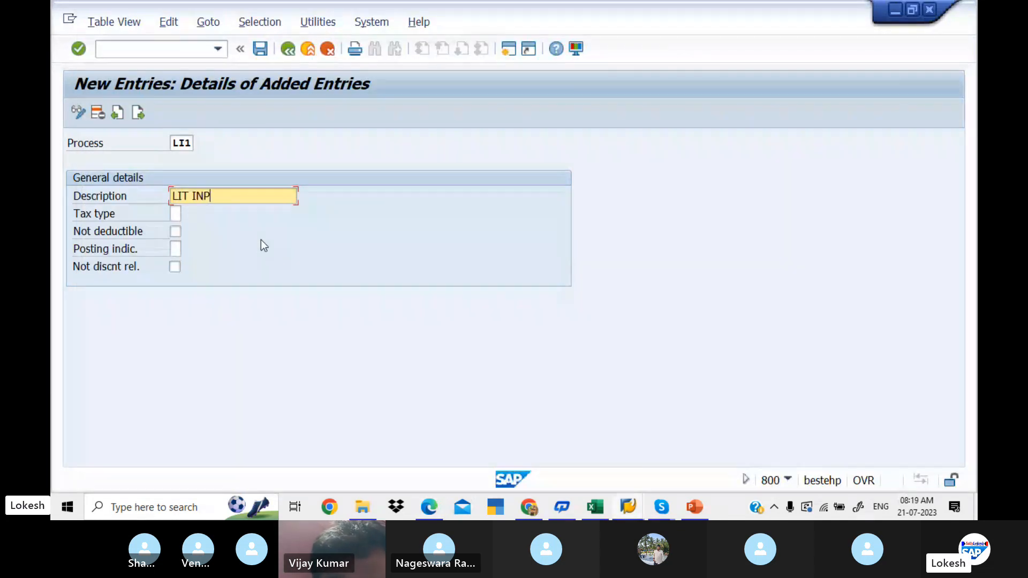
text(UT CGST)
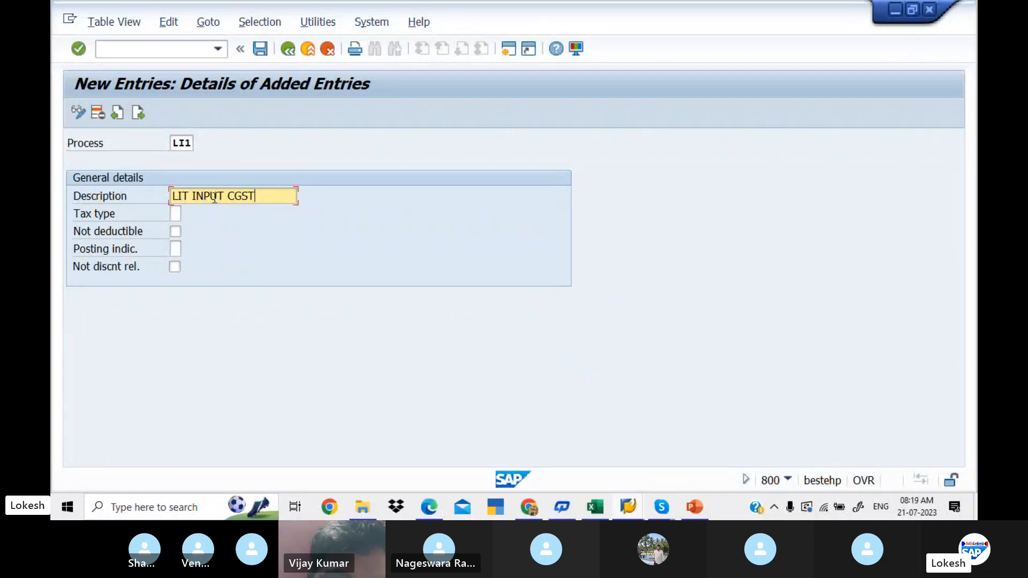
- Set the tax type of account key LI1 to 2 (Input tax) from the list of possible values
click(175, 209)
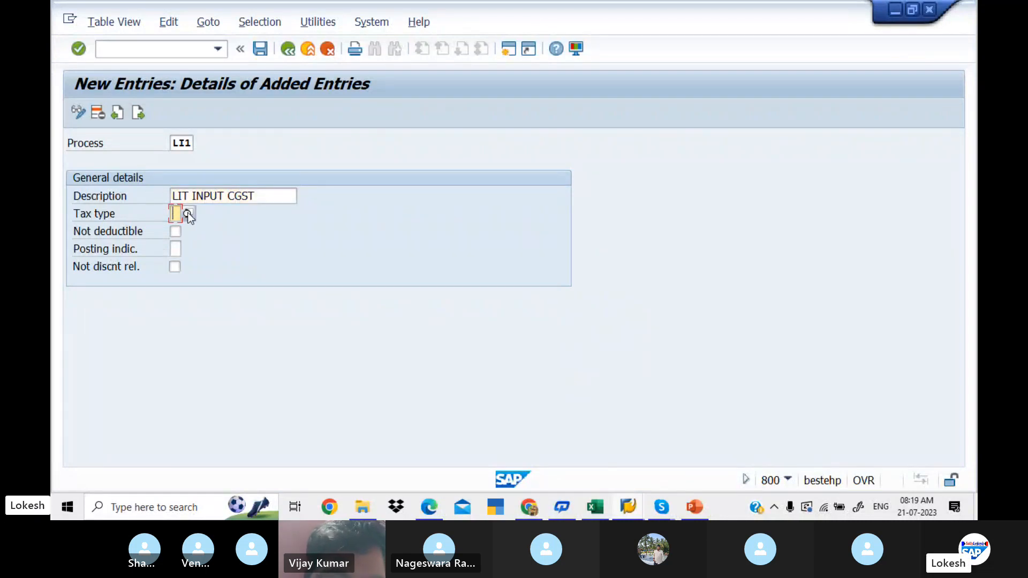
click(188, 215)
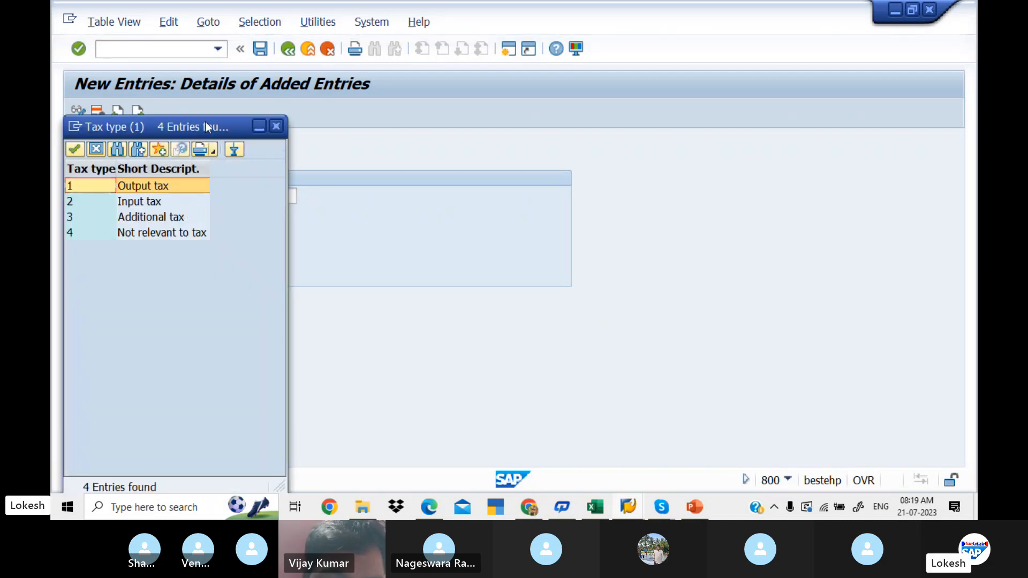
drag(205, 122, 397, 154)
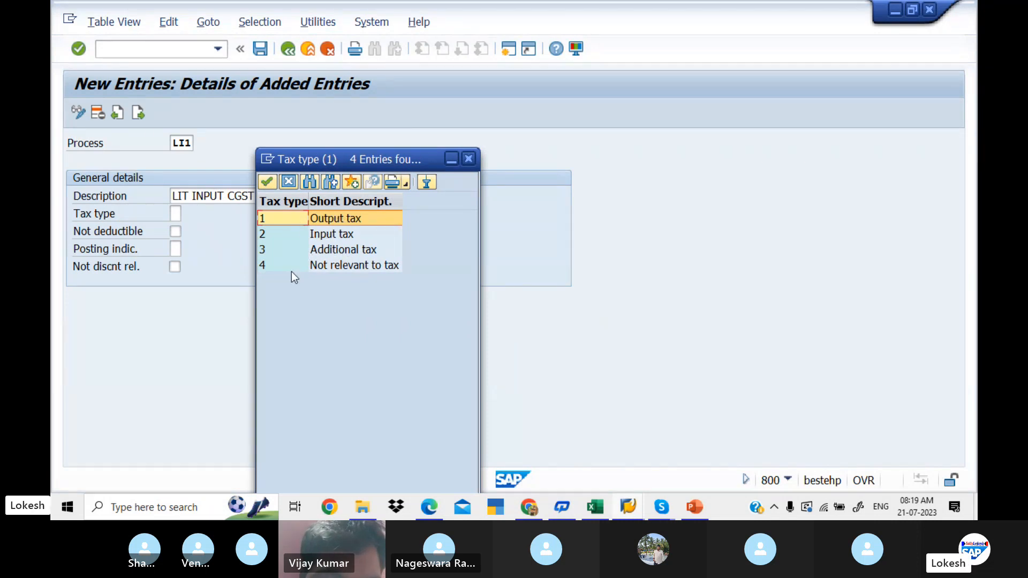
double_click(323, 234)
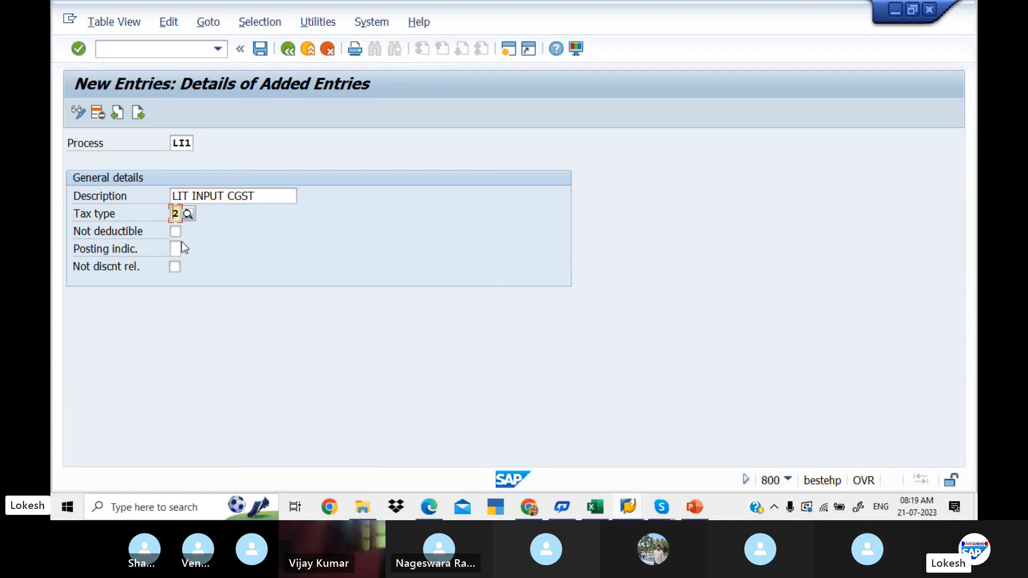
- Set LI1's posting indicator to 2 (Separate line item) as in the PDF guide and save it under the GST FOR LIT PVT LTD request
key(alt+Tab)
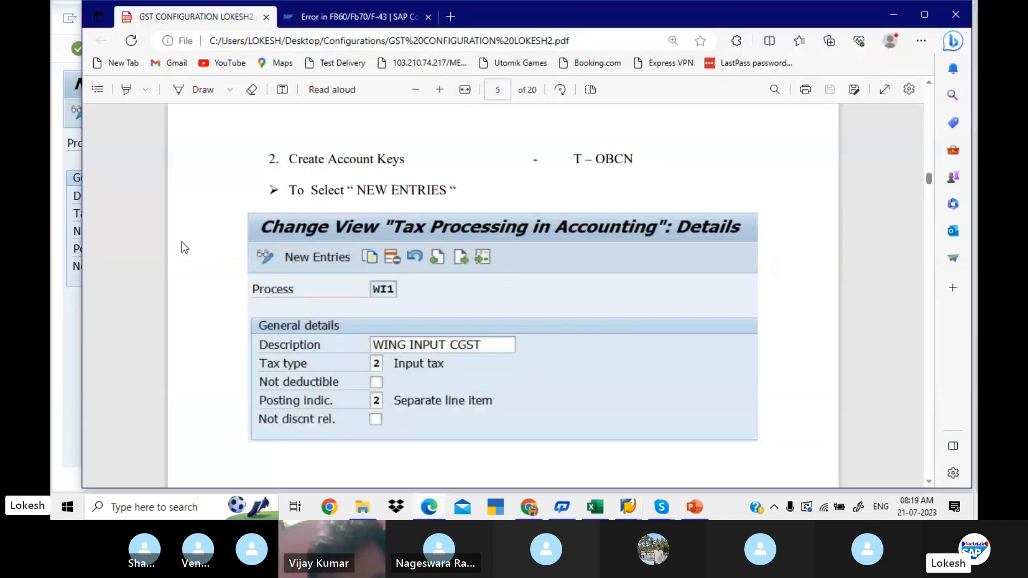
key(alt+Tab)
click(176, 249)
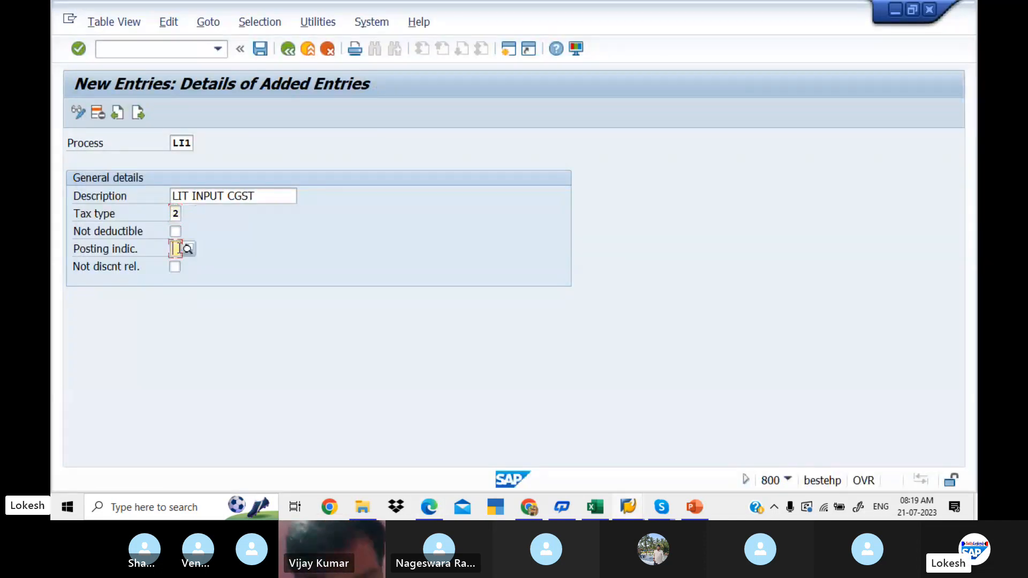
click(188, 249)
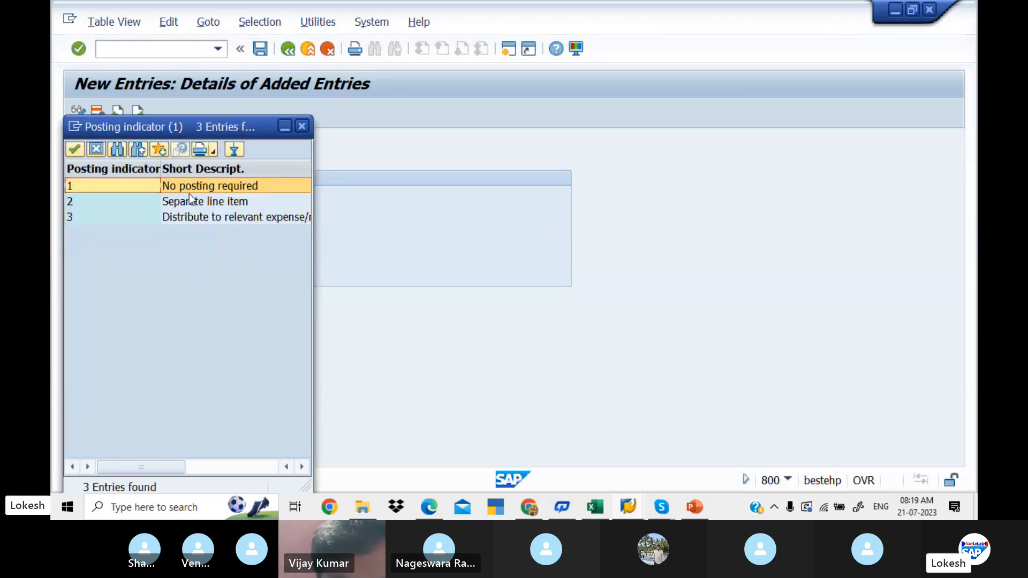
double_click(232, 202)
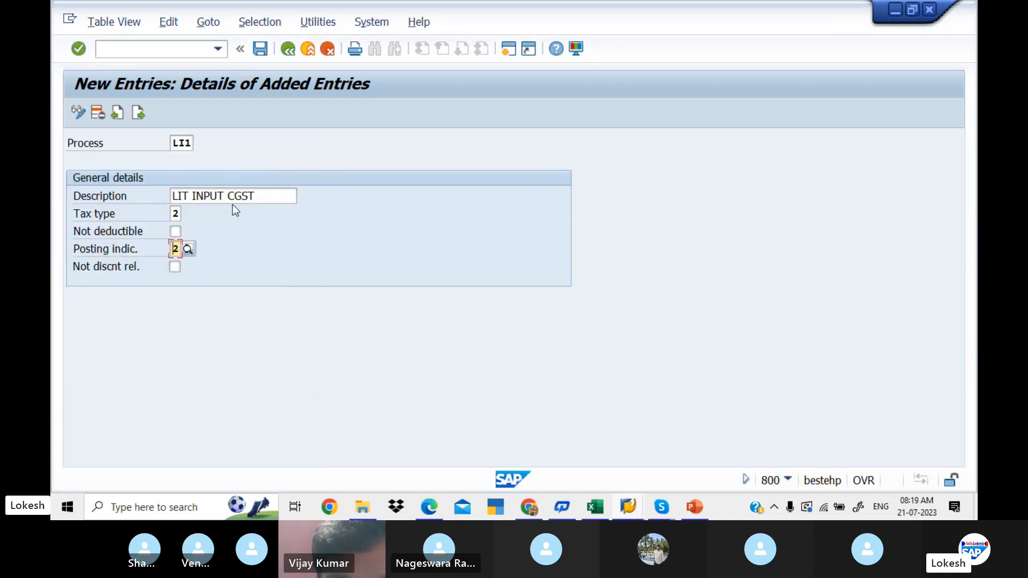
click(261, 48)
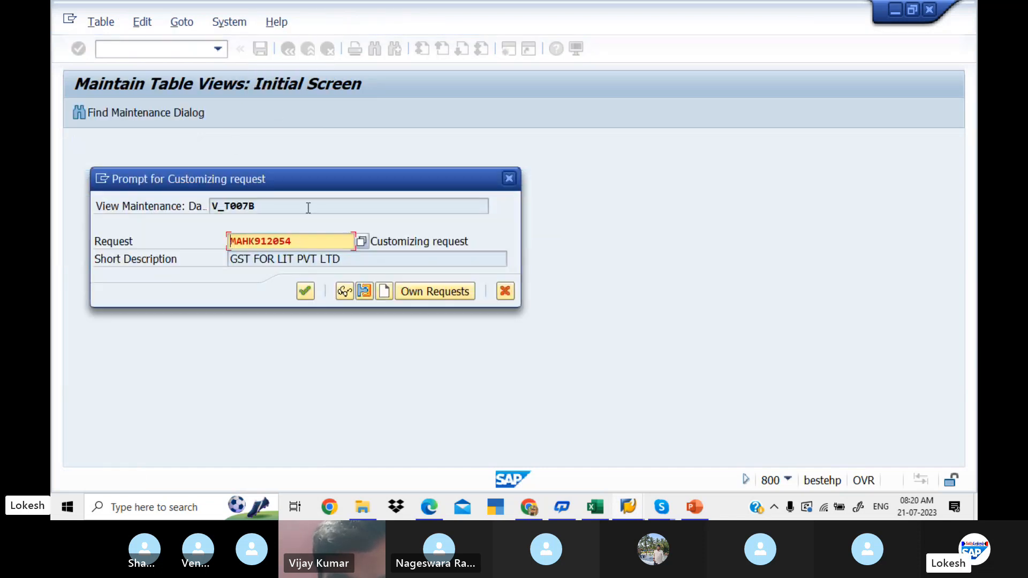
click(304, 291)
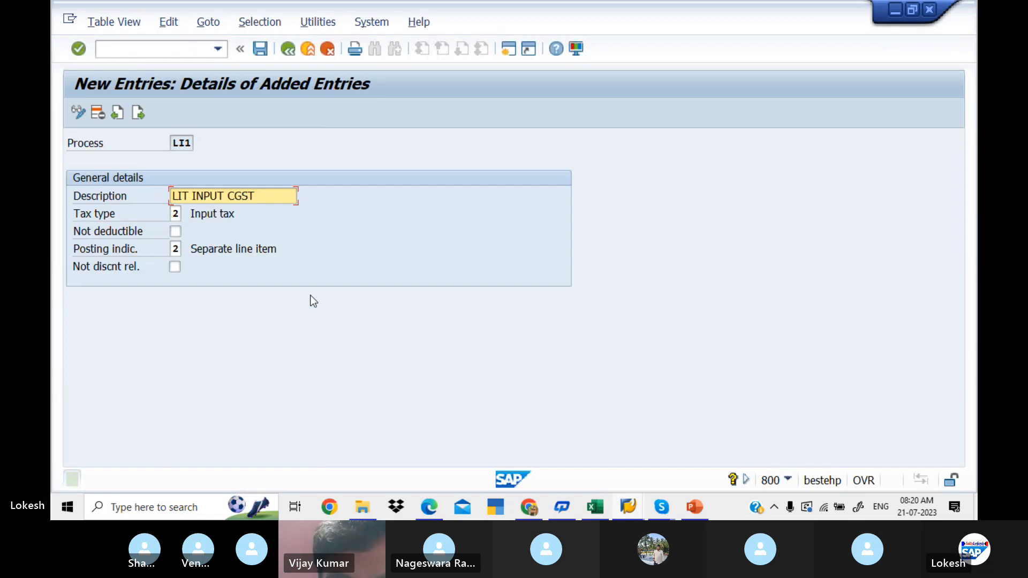
- Start the next account key entry with process LI2 and the description LIT INPUT SGST
click(138, 113)
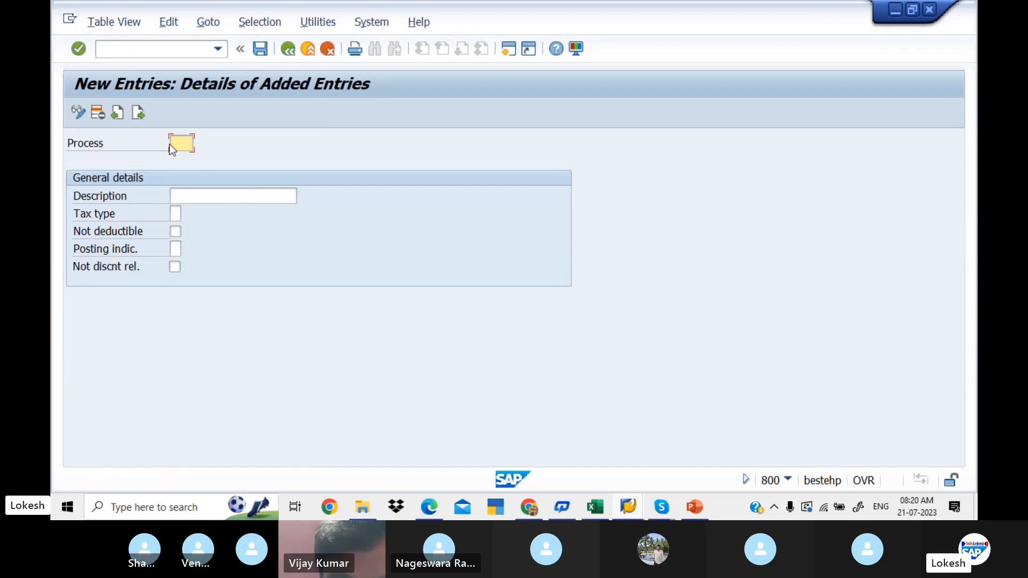
text(LI2)
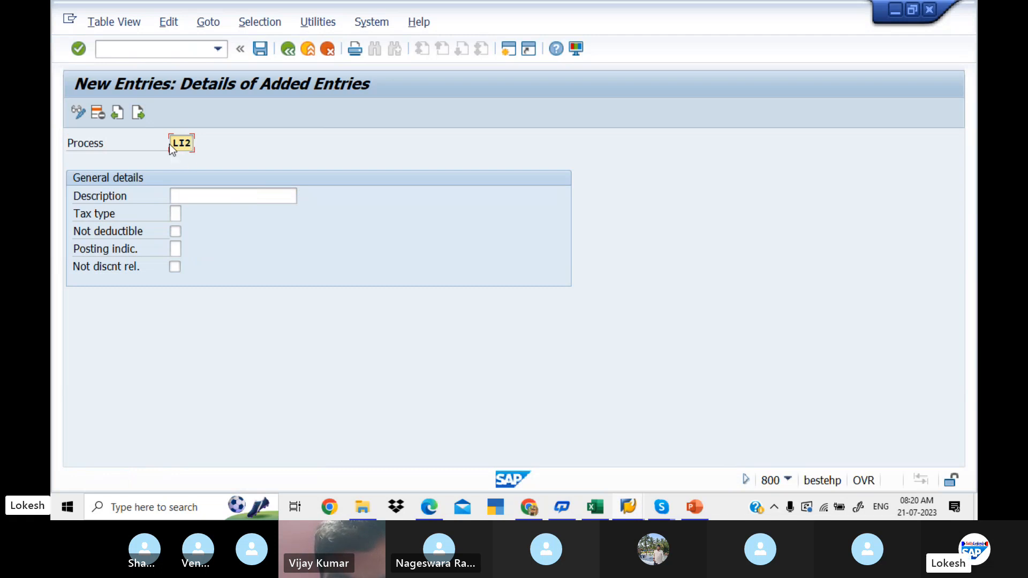
key(Tab)
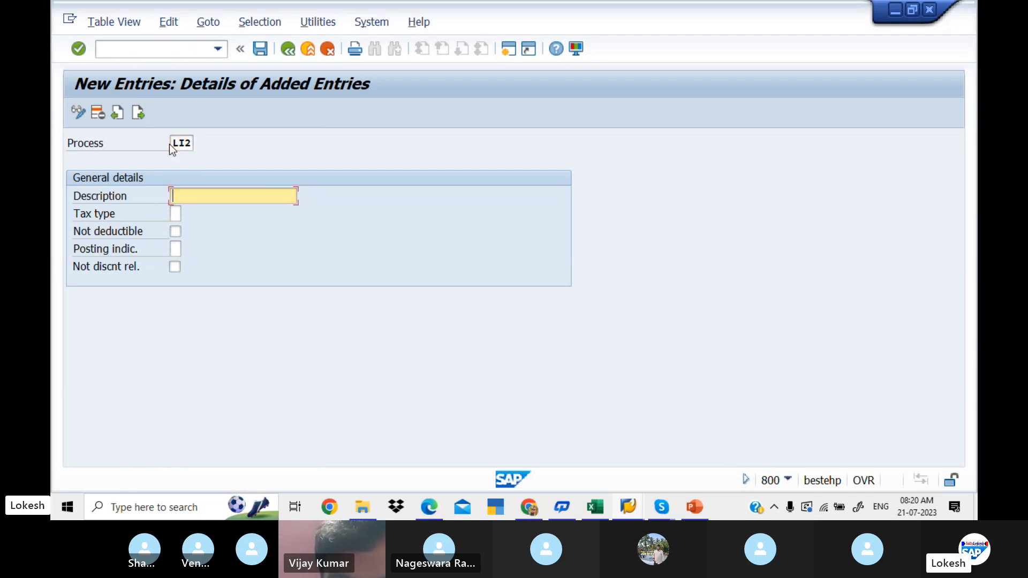
text(LIT)
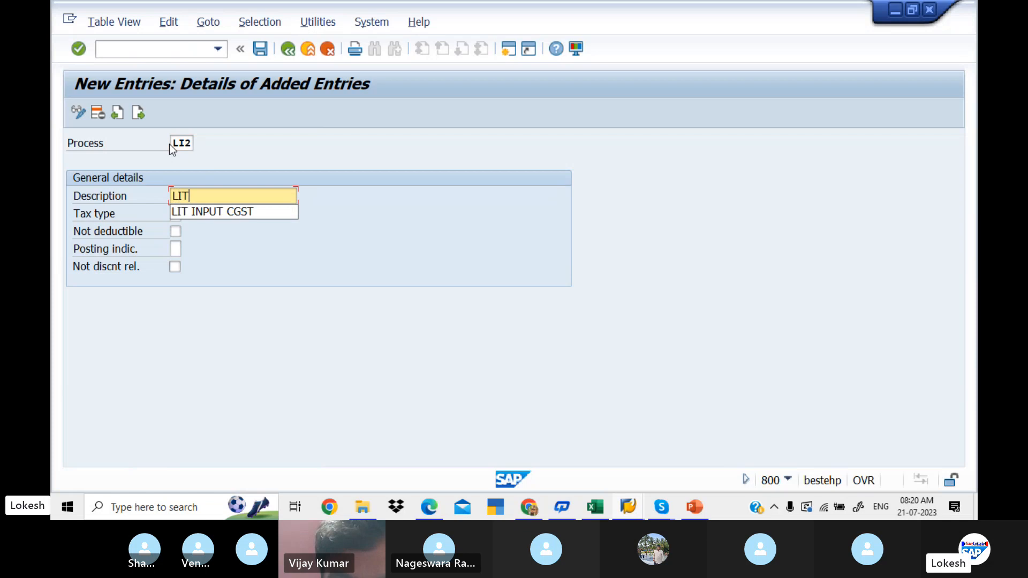
text( INPUT SGST)
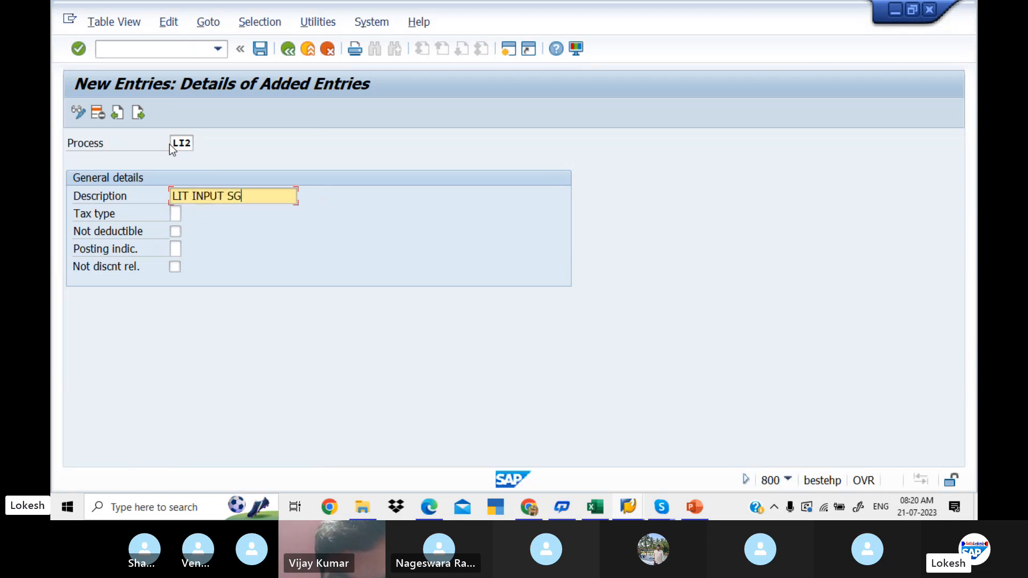
- Set both the tax type and the posting indicator of LI2 to 2 and save the entry
click(175, 214)
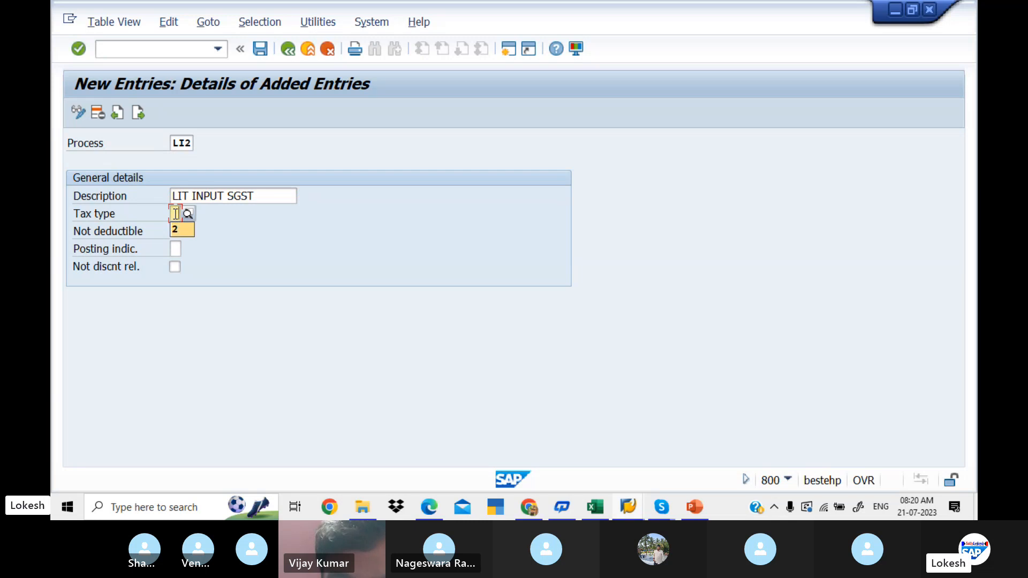
text(2)
key(Tab)
key(Tab)
text(2)
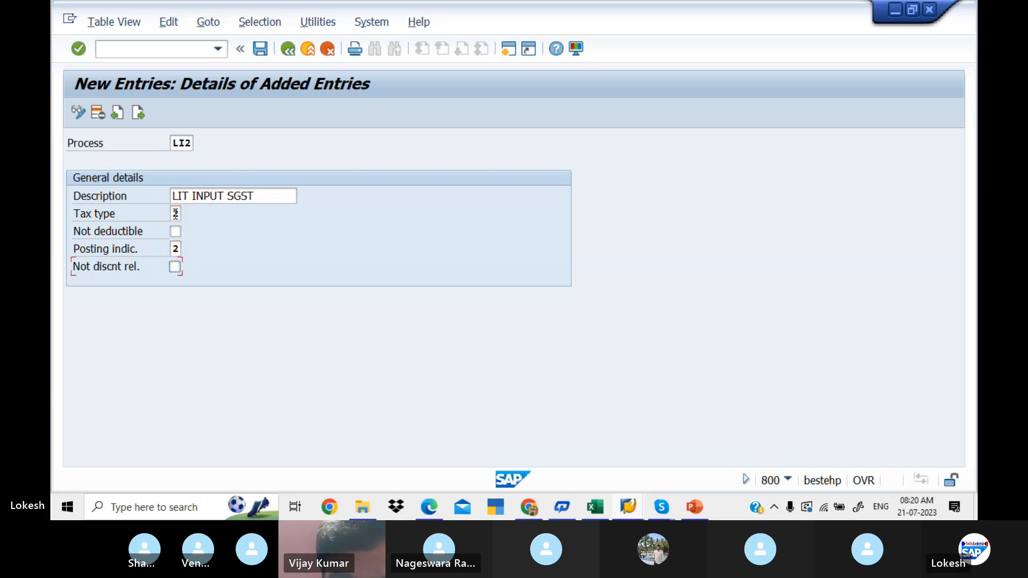
click(259, 49)
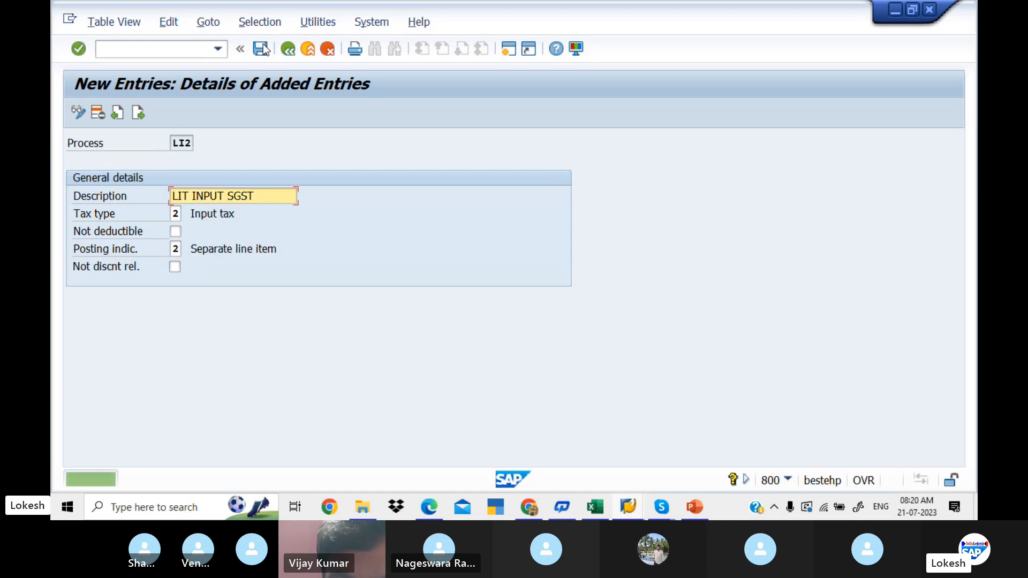
- Start the next account key entry with process LI3 and the description LIT INPUT IGST
click(139, 112)
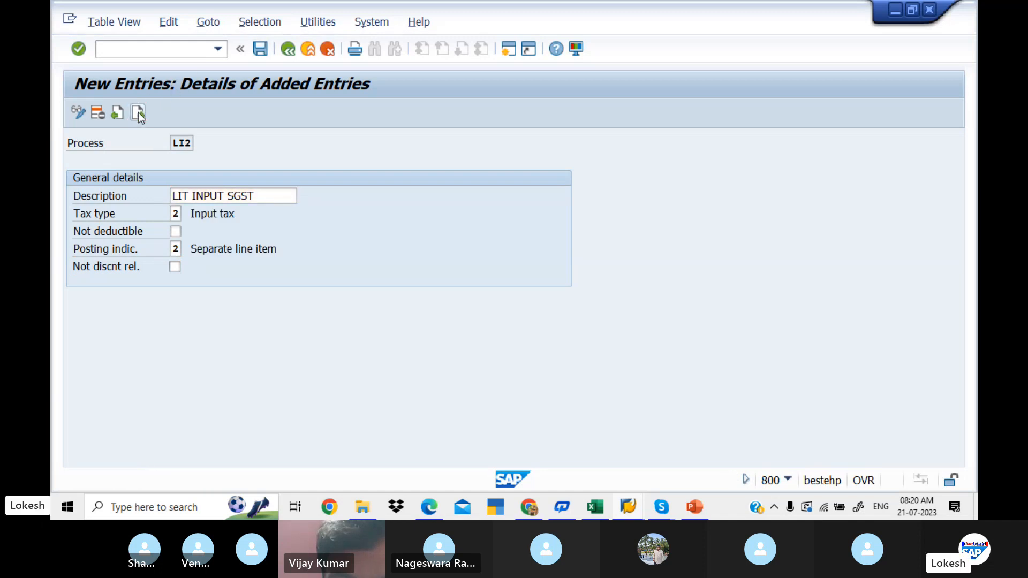
text(LI3)
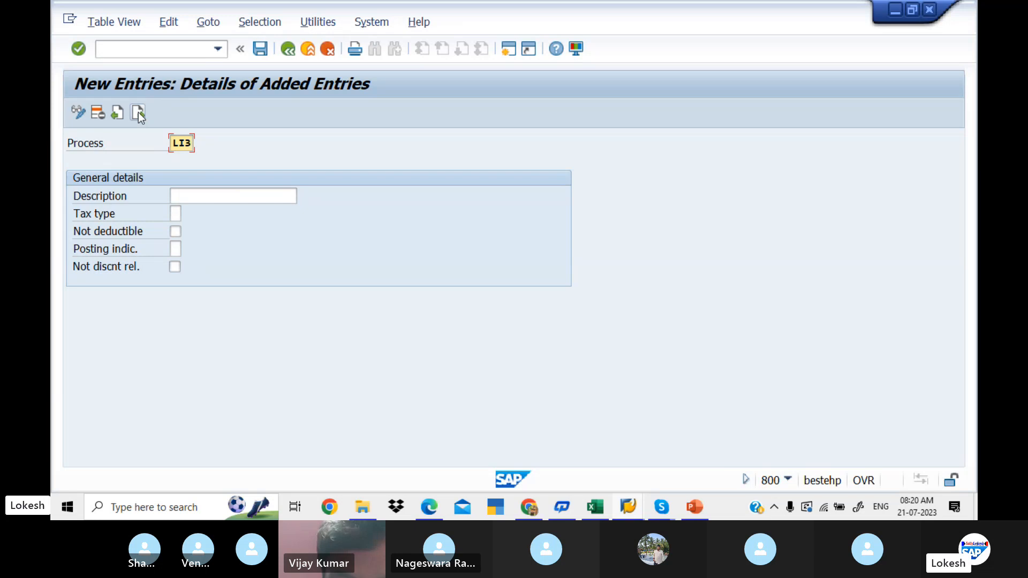
key(Tab)
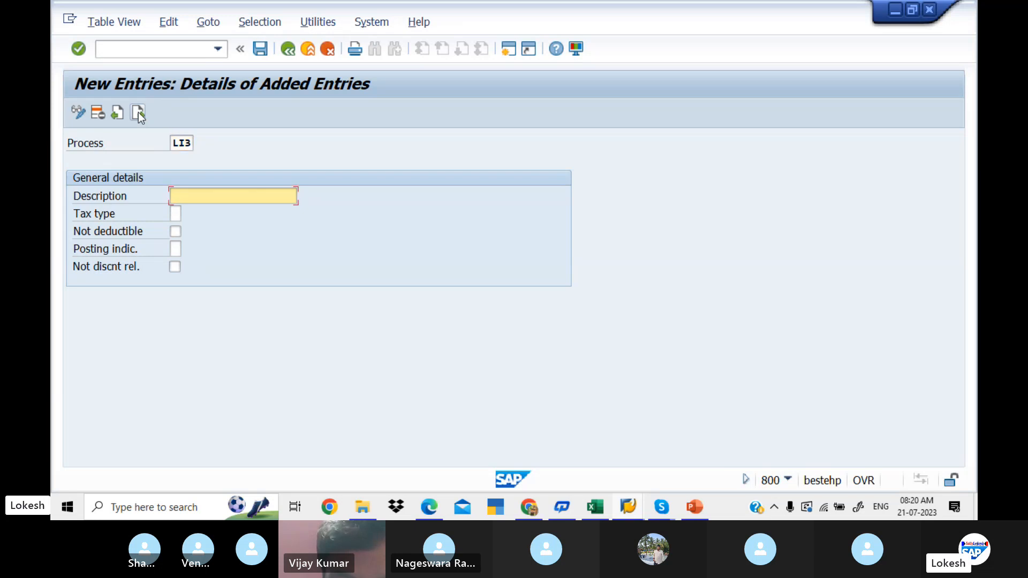
text(LIT I)
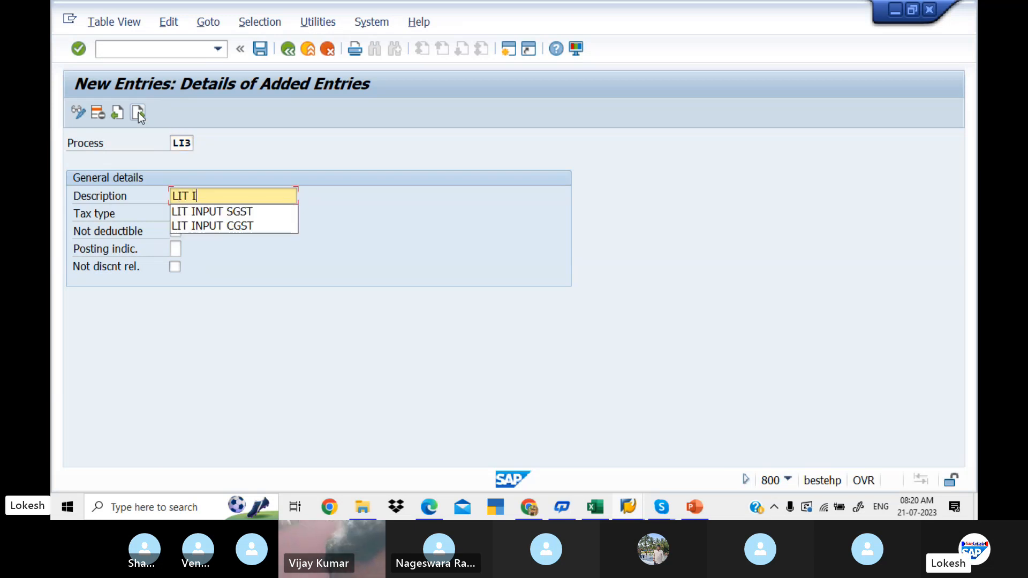
text(NPUT)
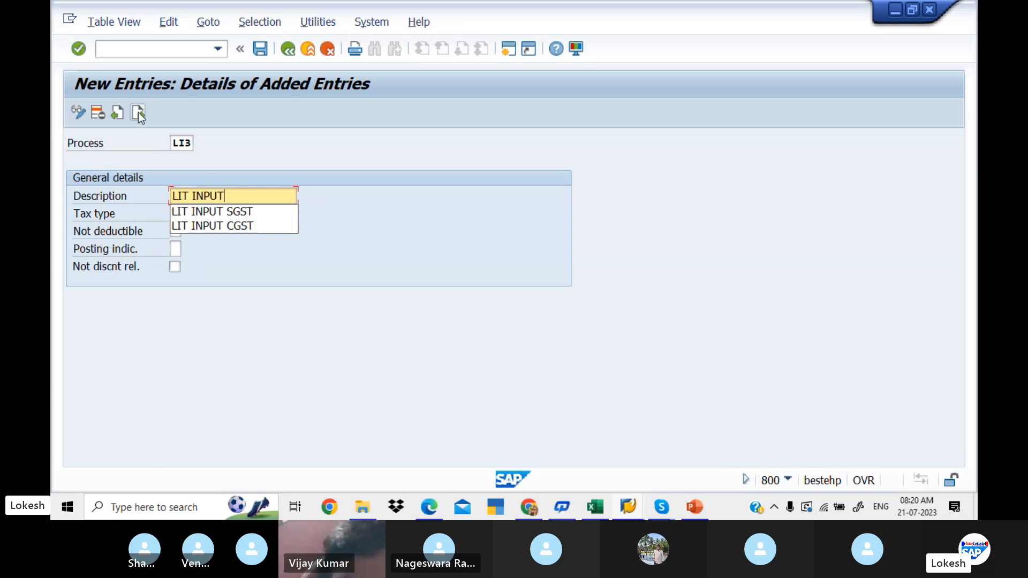
text( IGST)
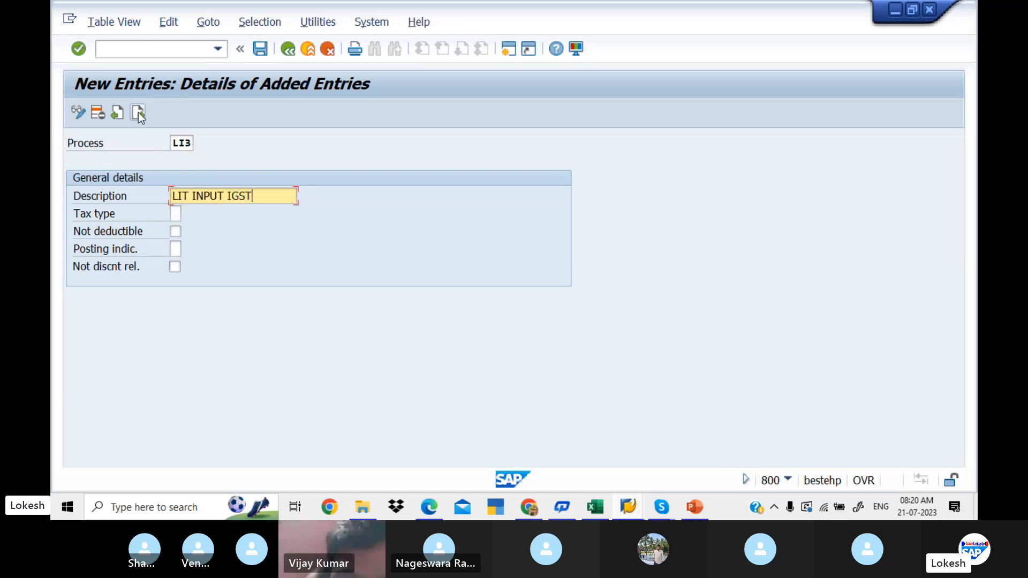
- Set both the tax type and the posting indicator of LI3 to 2 and save the entry
key(Tab)
text(2)
key(Tab)
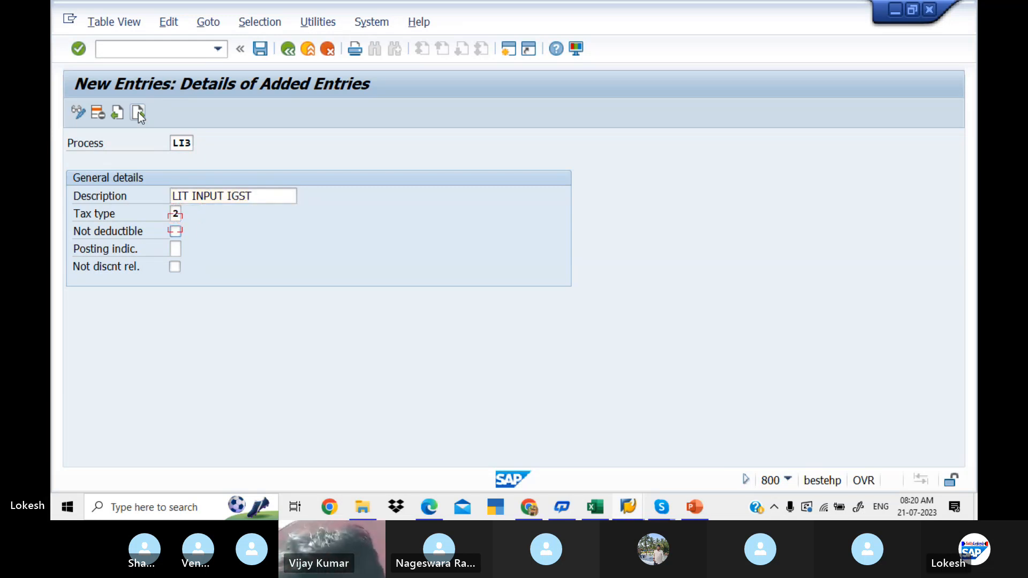
key(Tab)
text(2)
key(Tab)
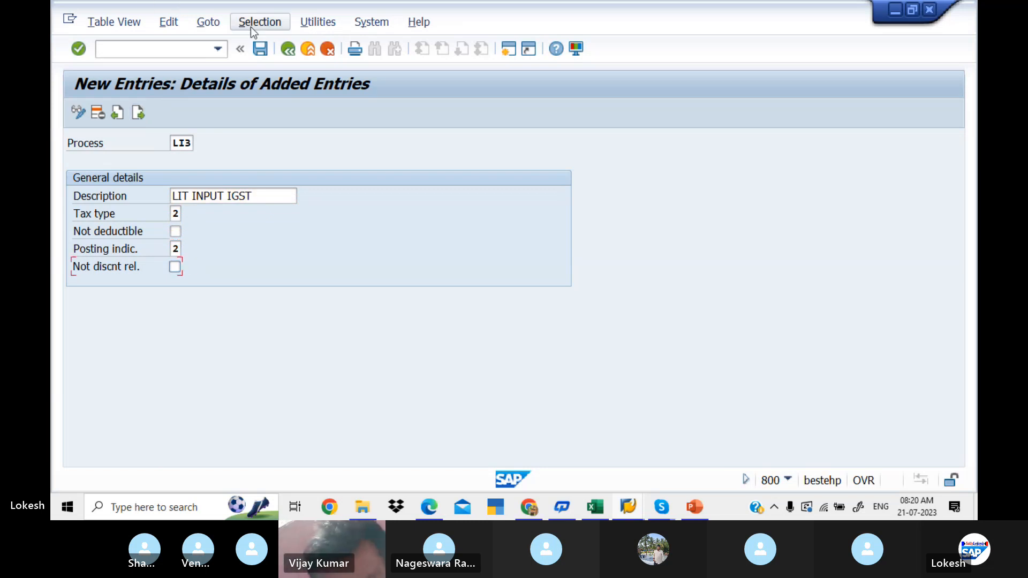
click(262, 53)
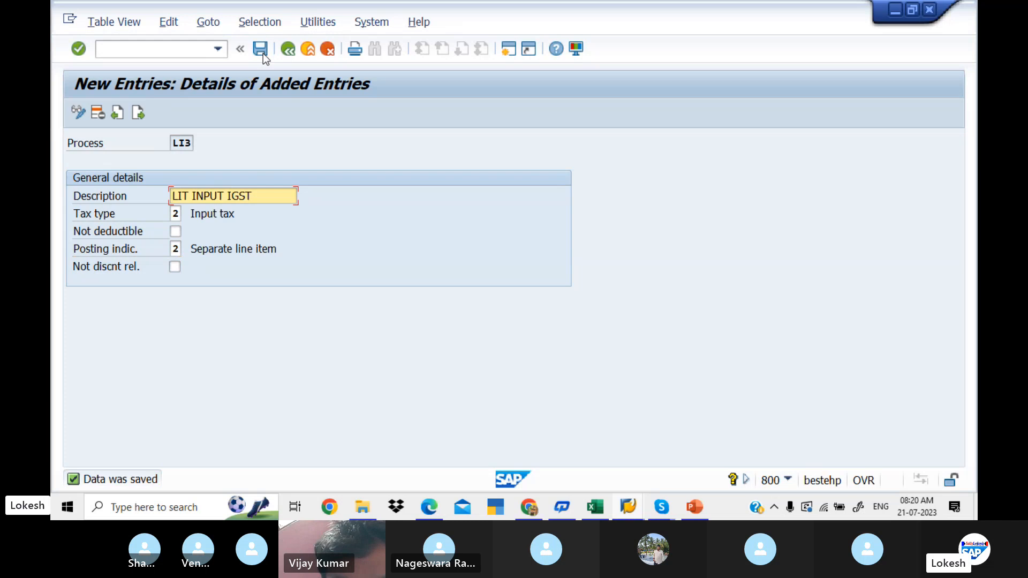
- Switch to the Excel GST sheet and enter LI1,LI2,LI3 in cell D4 of the Creat Account Keys row
key(alt+Tab)
key(alt+Tab)
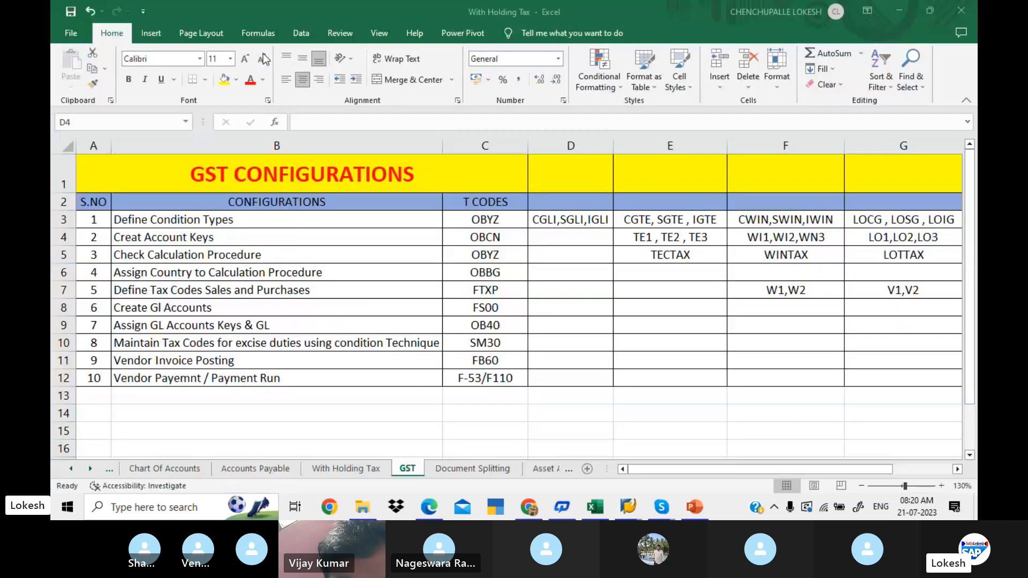
text(LI)
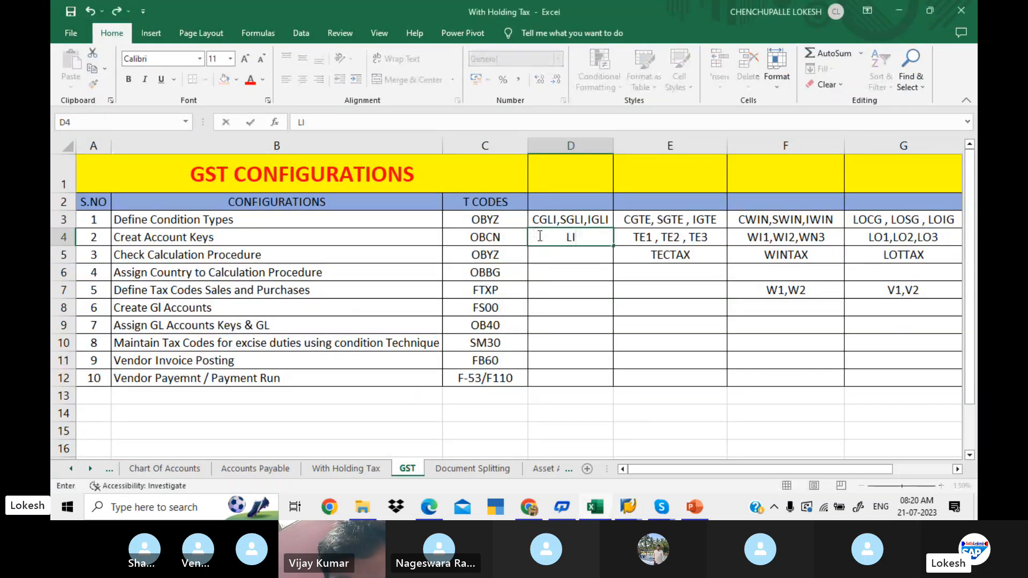
text(1,L)
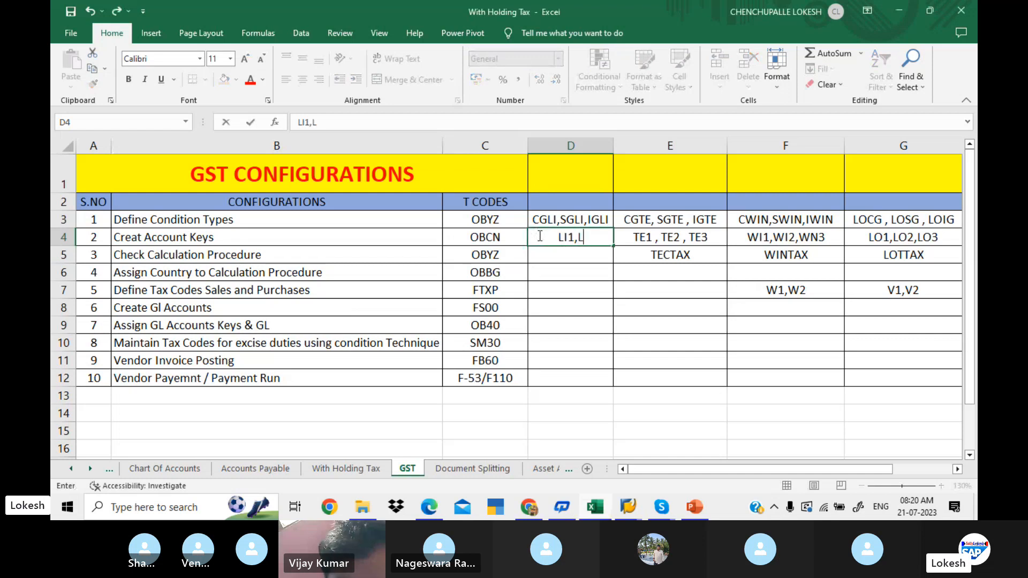
text(I2,LI3)
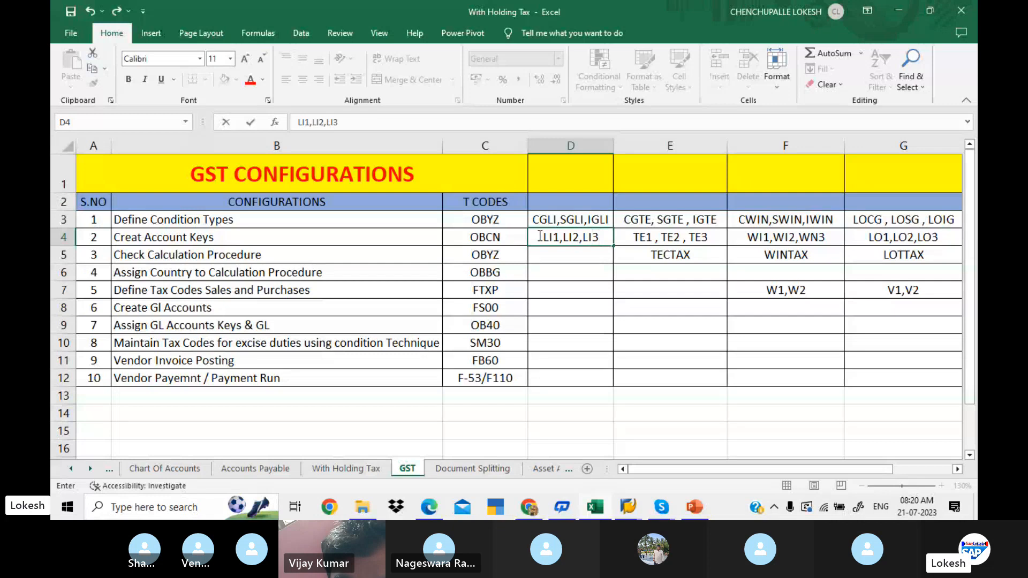
click(559, 257)
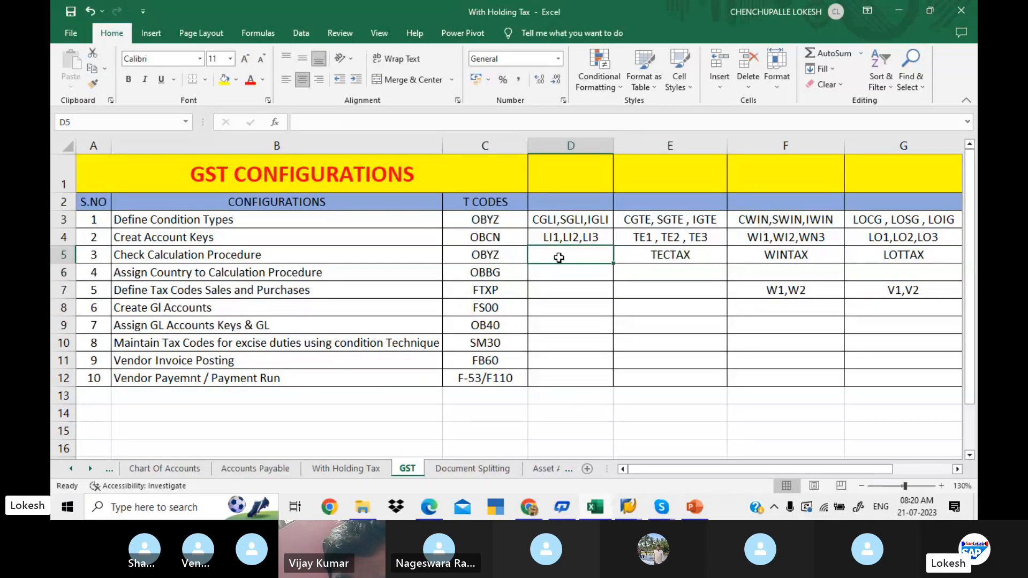
- Return to SAP, run transaction OBYZ and start a new entry in its Procedures view
key(alt+Tab)
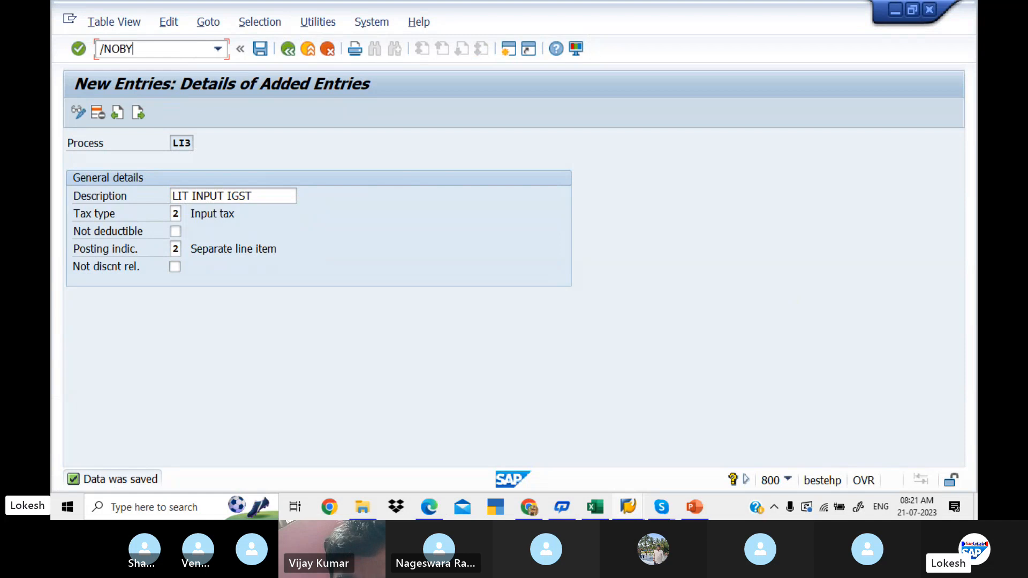
key(Return)
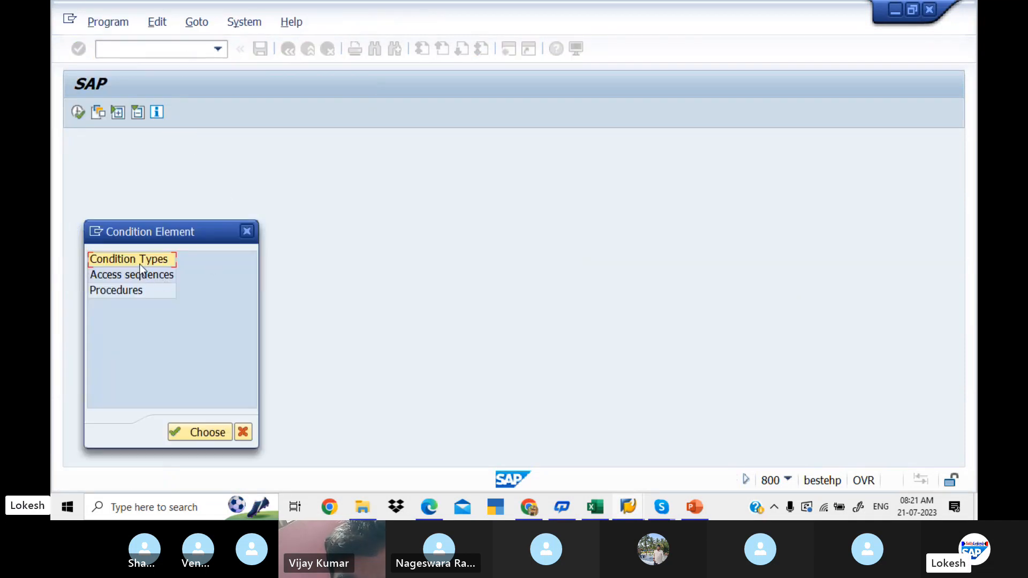
double_click(133, 289)
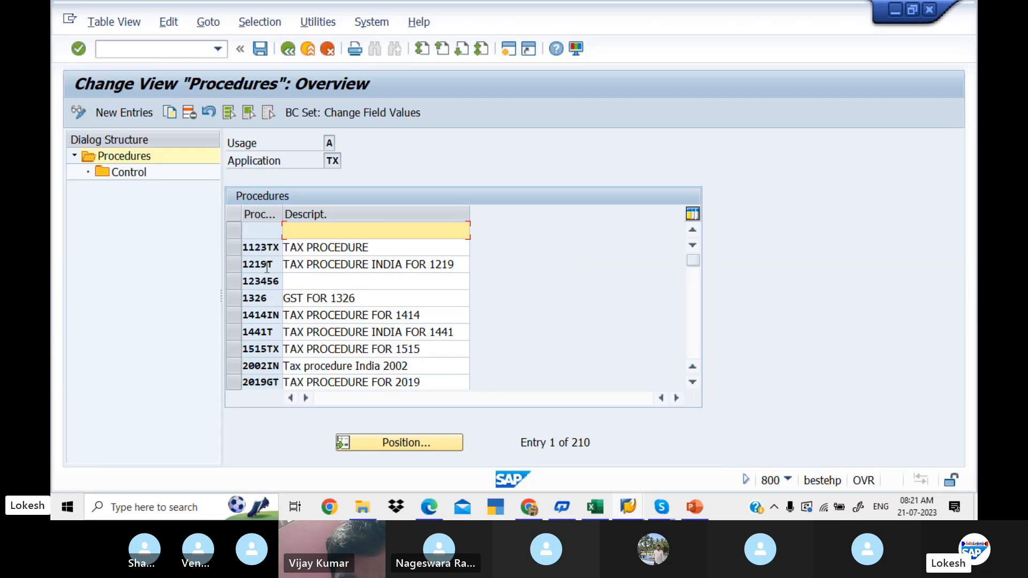
click(129, 113)
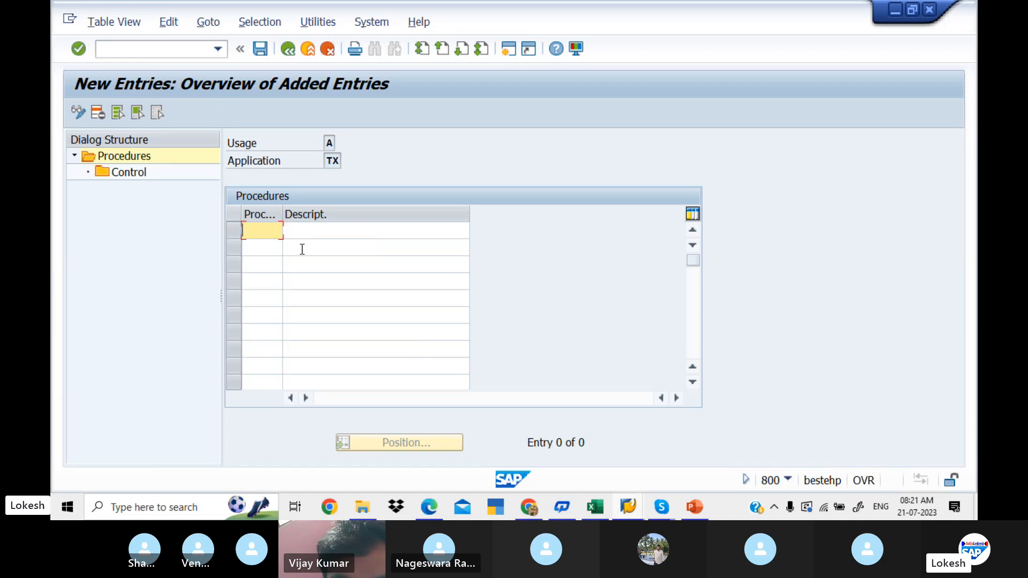
- Enter procedure LITTAX with the suggested description Tax Procedure For Tech
text(LITTAX)
key(Tab)
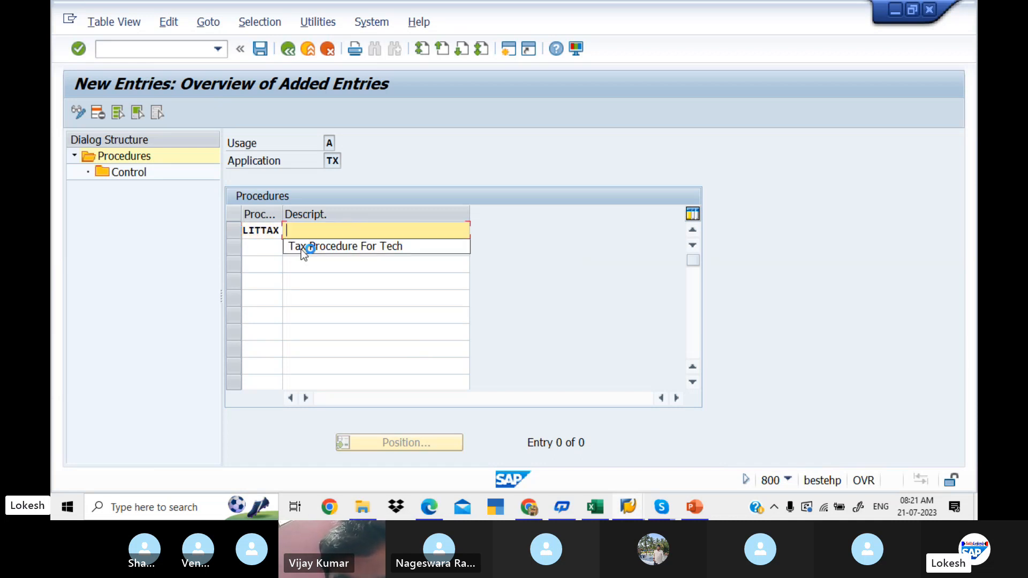
key(Down)
key(Tab)
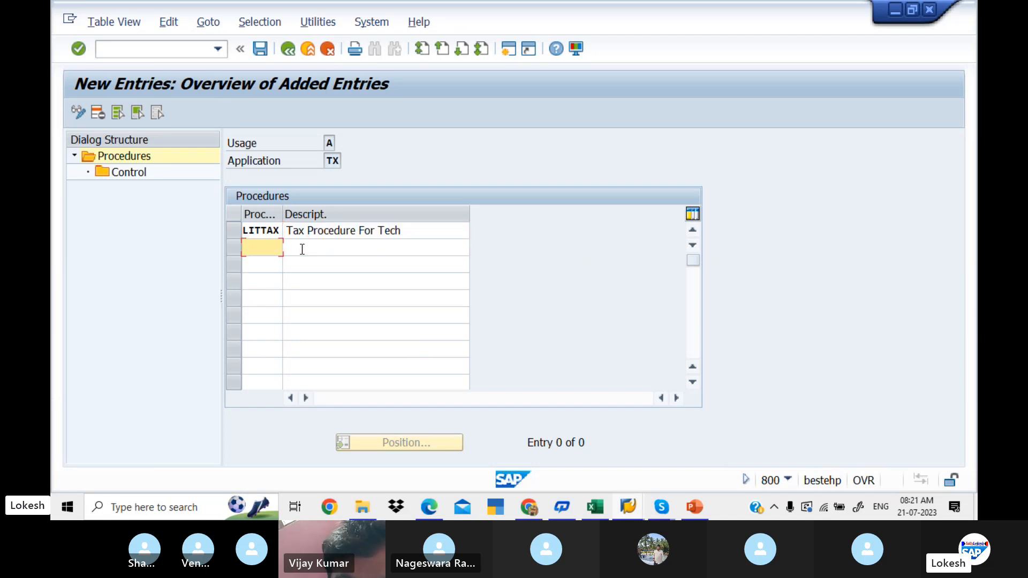
- Change the LITTAX description to Tax Procedure For LIT PVT LTD and save it under the GST FOR LIT PVT LTD customizing request
click(427, 226)
key(BackSpace)
key(BackSpace)
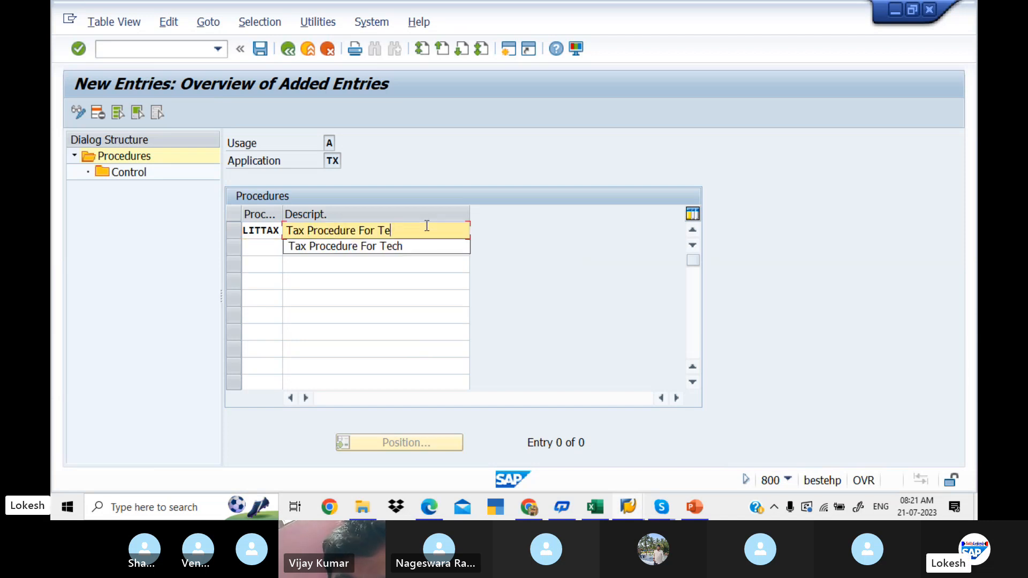
text(LIT P)
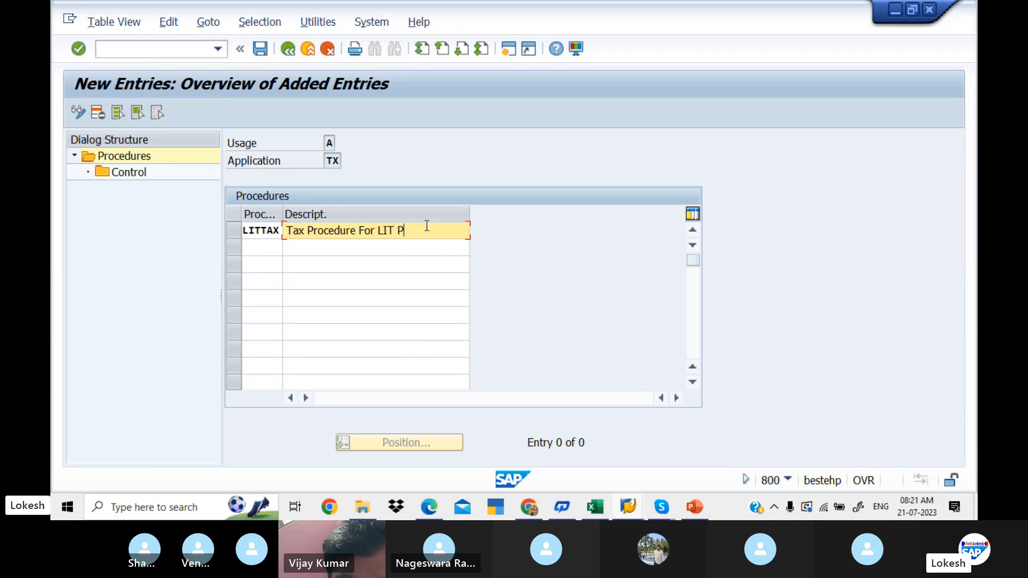
text(VT L)
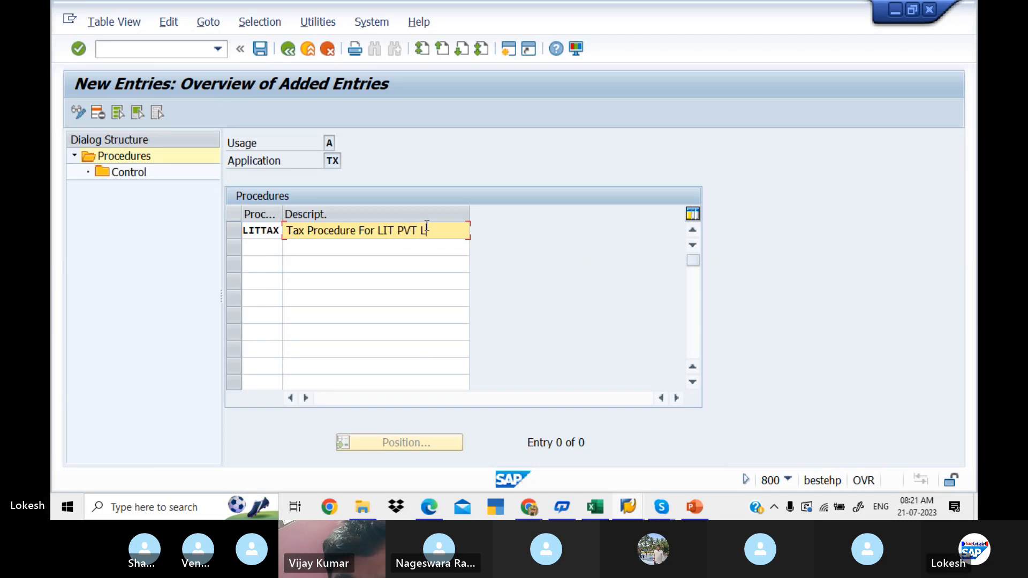
text(TD)
key(Return)
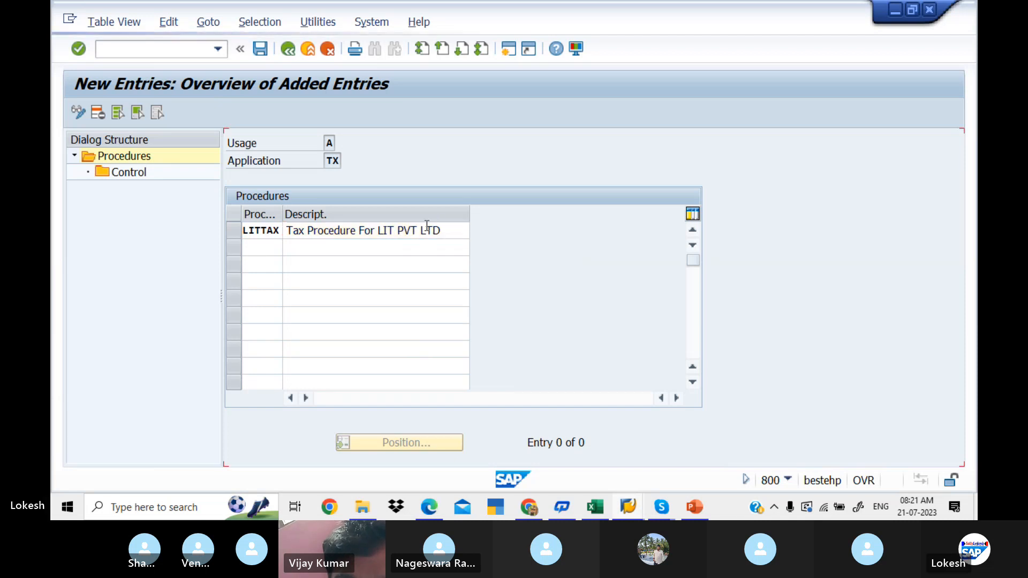
click(260, 49)
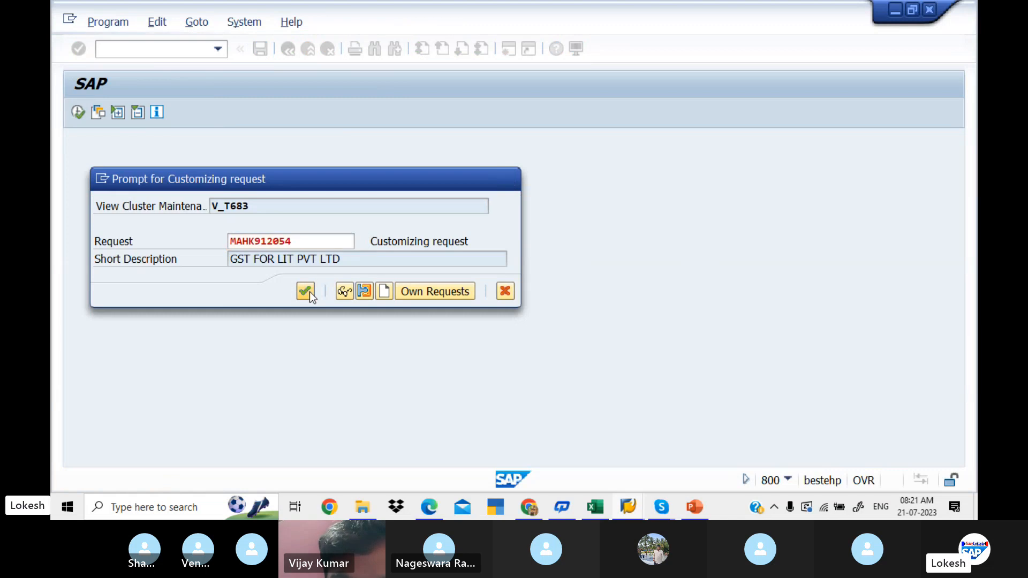
click(305, 292)
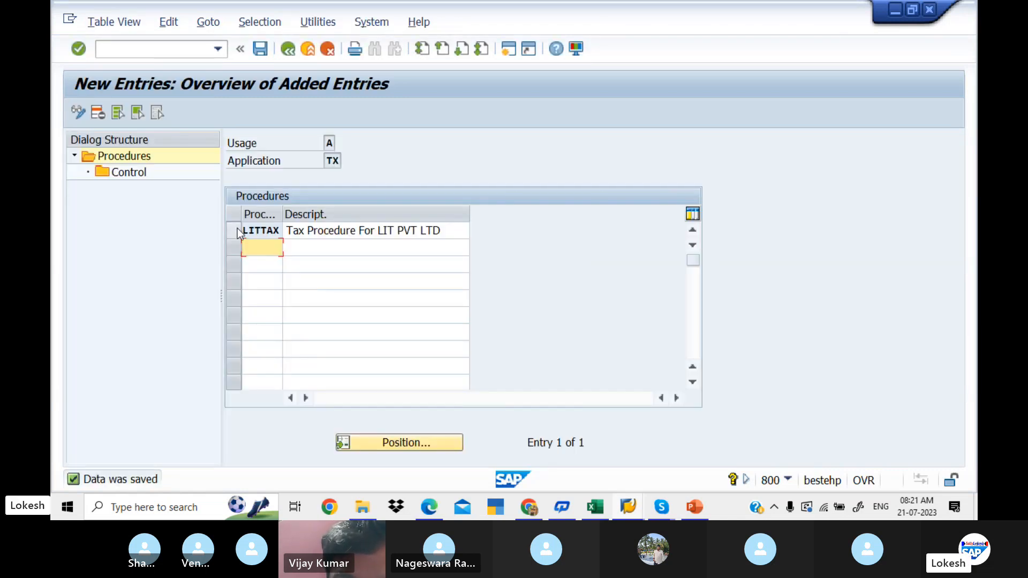
- Open the Control view of procedure LITTAX and start new entries in it
click(236, 230)
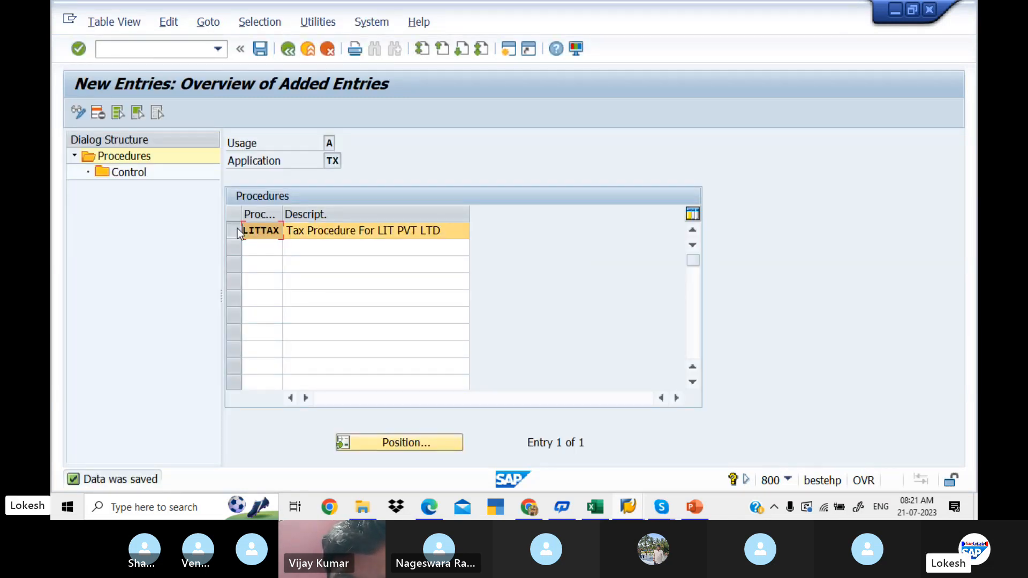
click(137, 173)
double_click(136, 172)
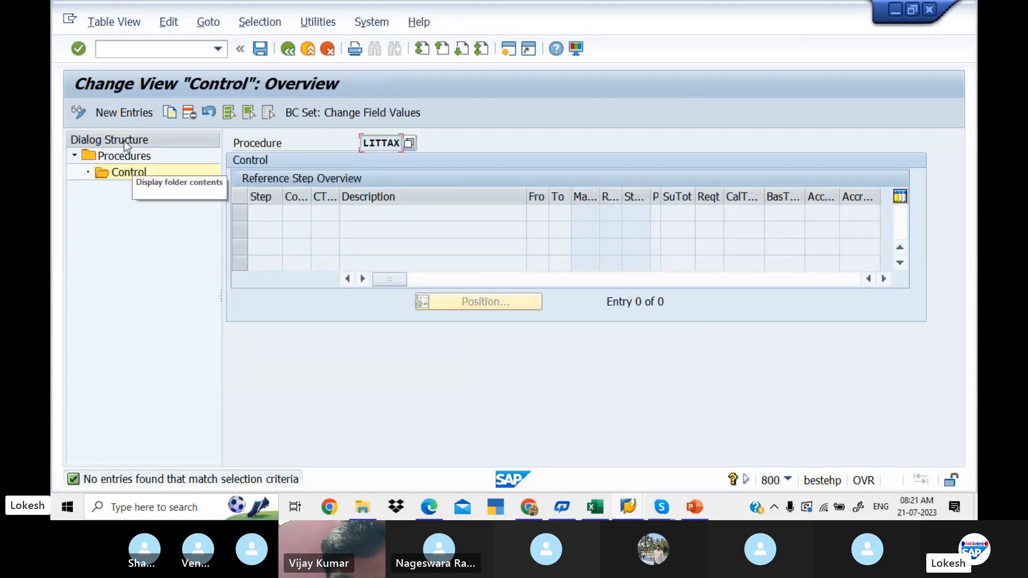
click(130, 109)
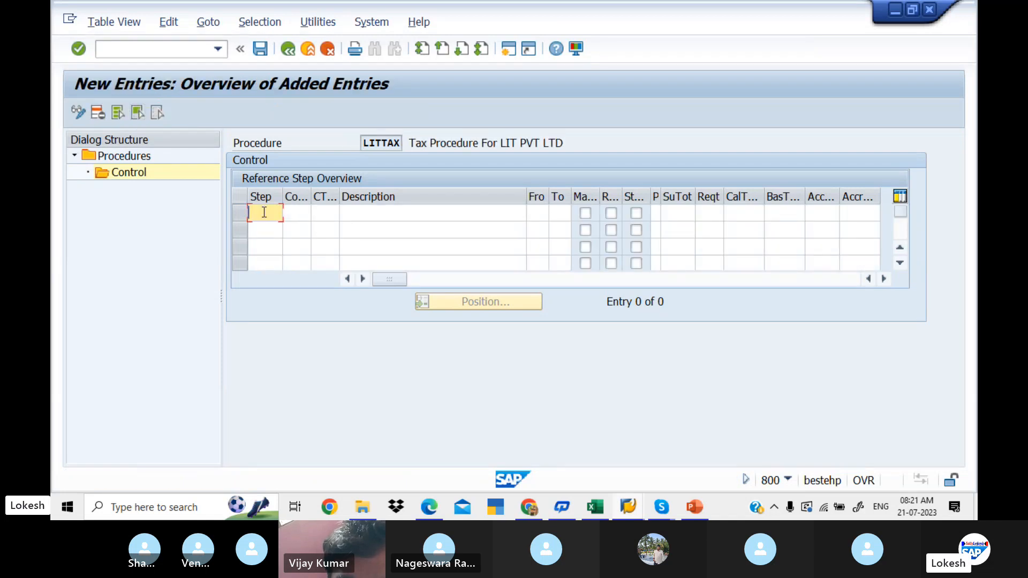
- Switch to the GST configuration PDF in Edge and examine the Check Calculation Procedure section with the WINTAX control steps
key(alt+Tab)
key(alt+Tab)
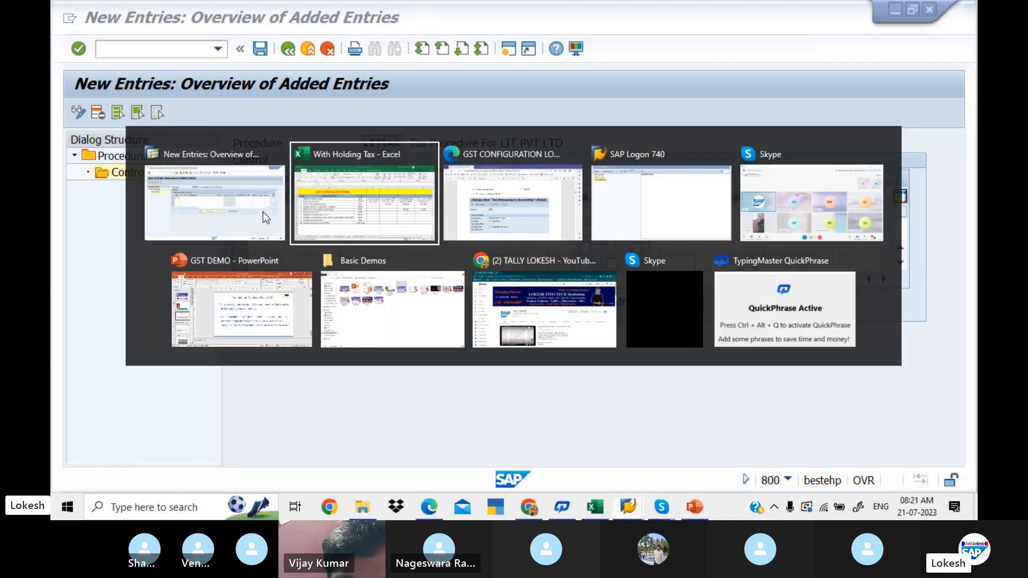
scroll(262, 212, down, 10)
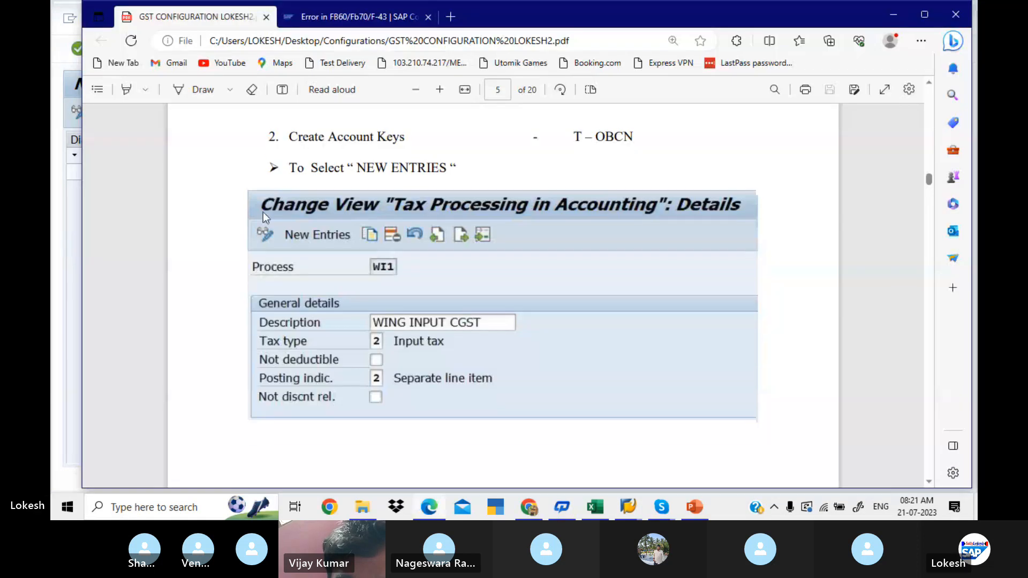
scroll(262, 212, down, 3)
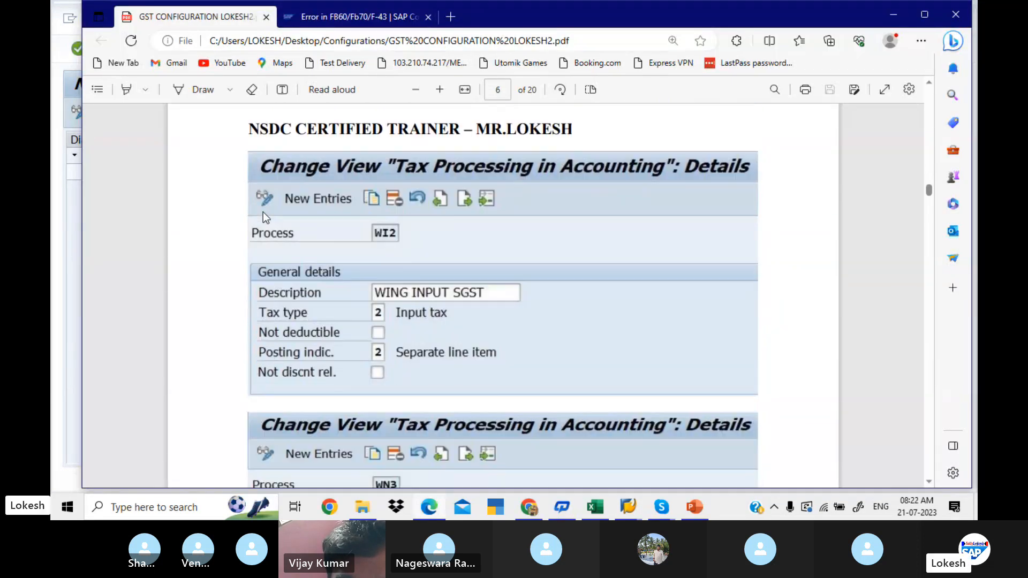
scroll(263, 212, down, 7)
scroll(263, 212, down, 5)
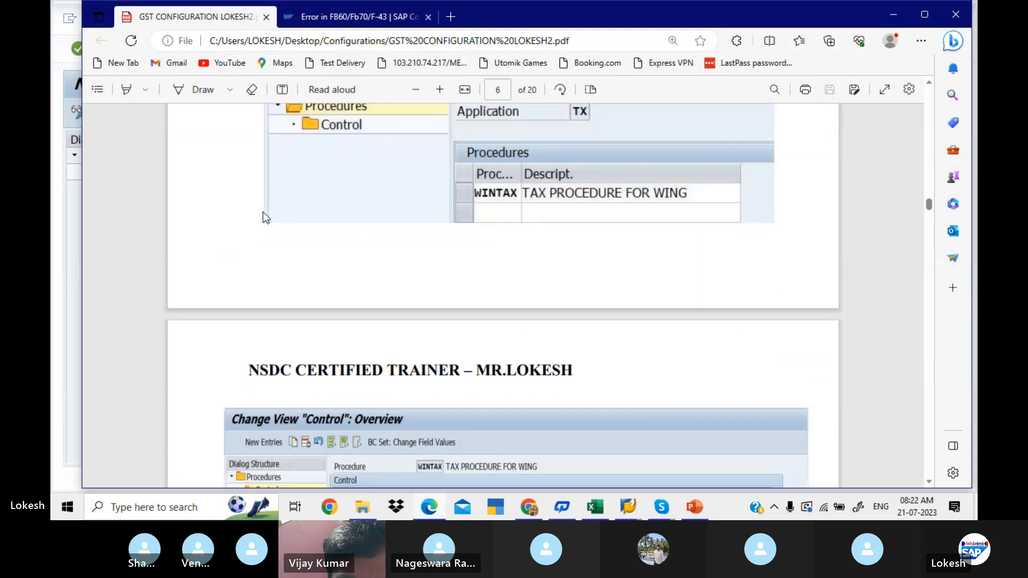
scroll(263, 212, up, 4)
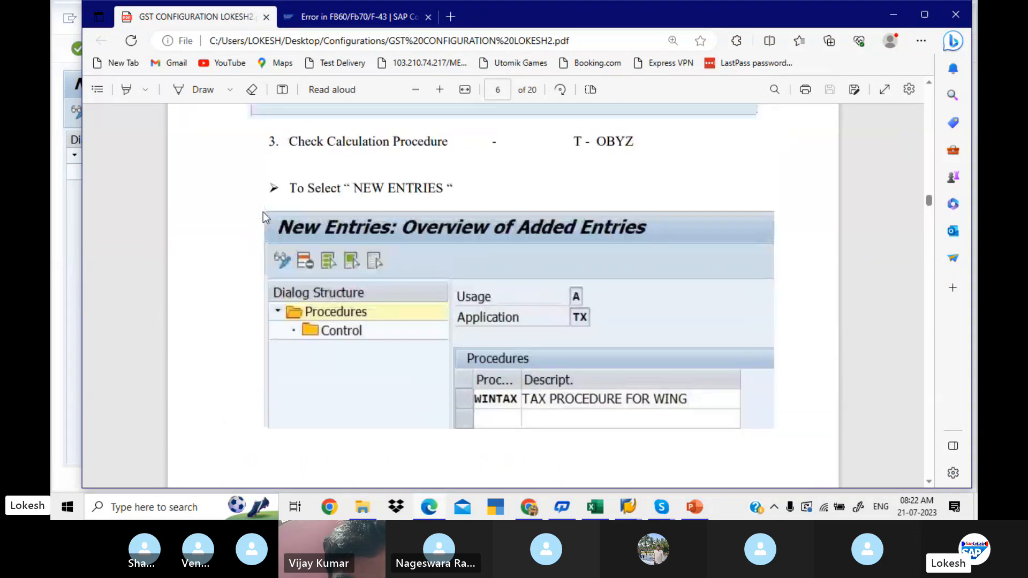
scroll(262, 213, down, 2)
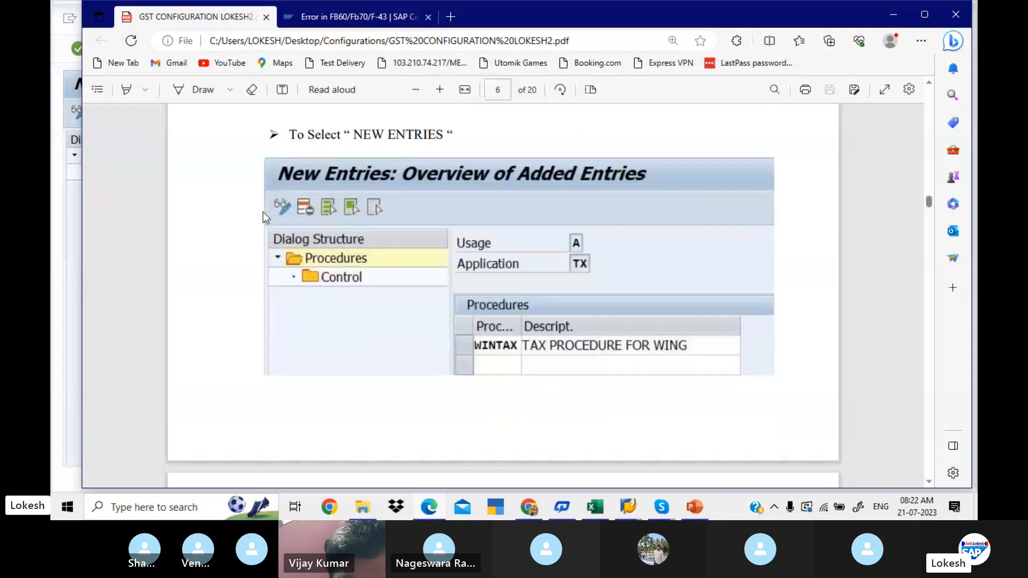
scroll(263, 212, down, 7)
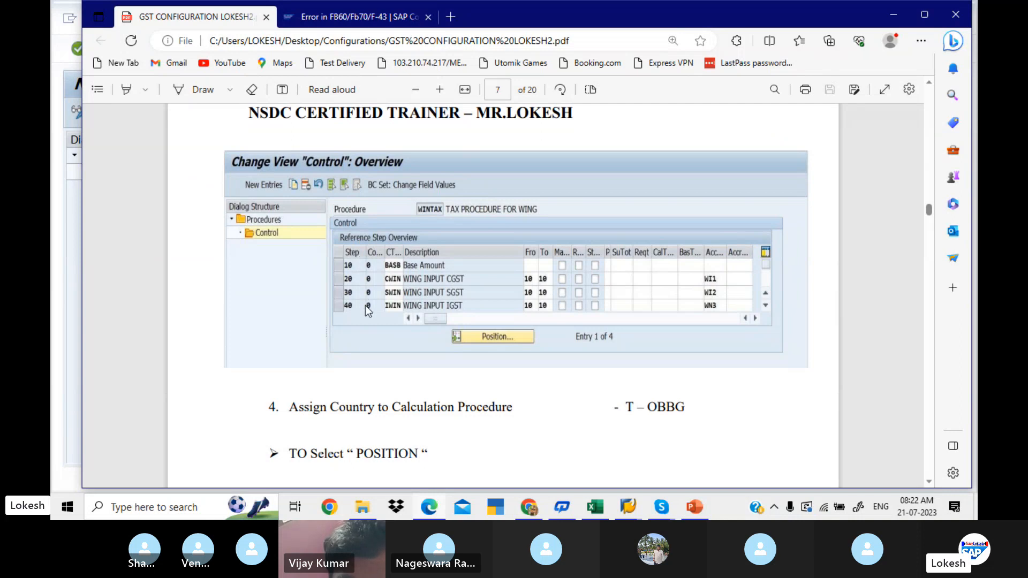
- Switch back to SAP and enter step numbers 10, 20, 30 and 40 in the LITTAX control table
key(alt+Tab)
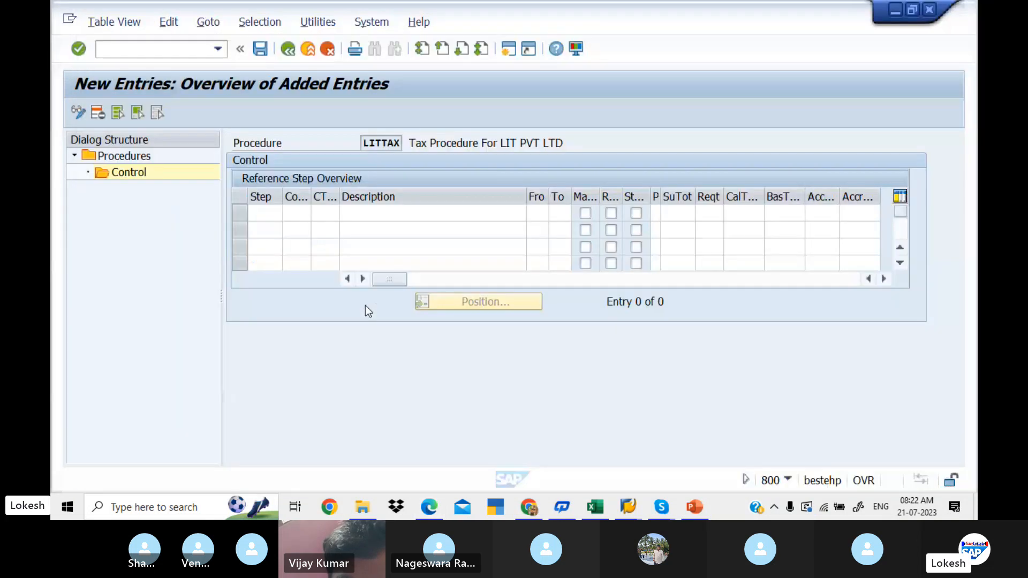
text(0)
key(Down)
text(20)
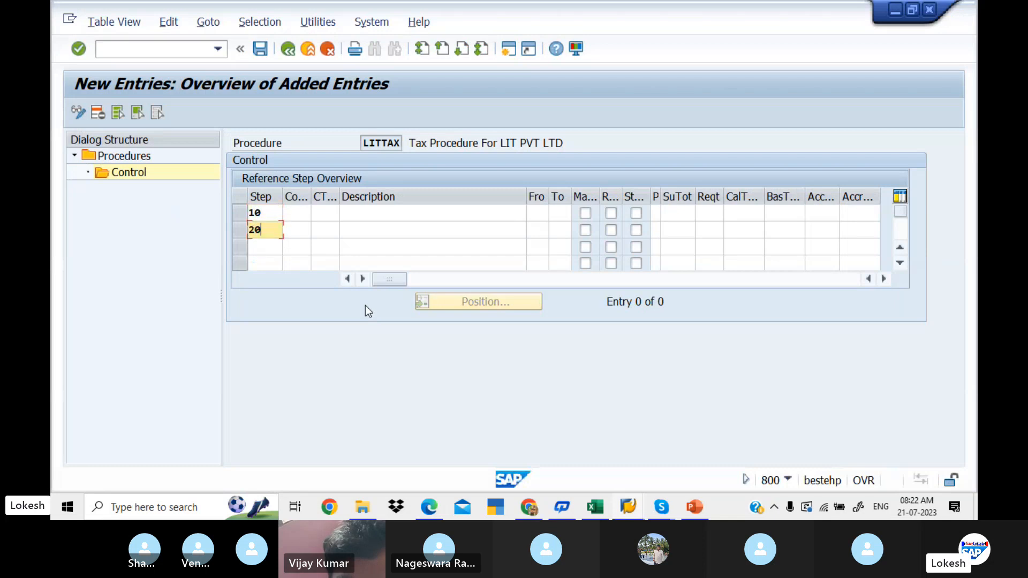
key(Down)
text(30)
key(Down)
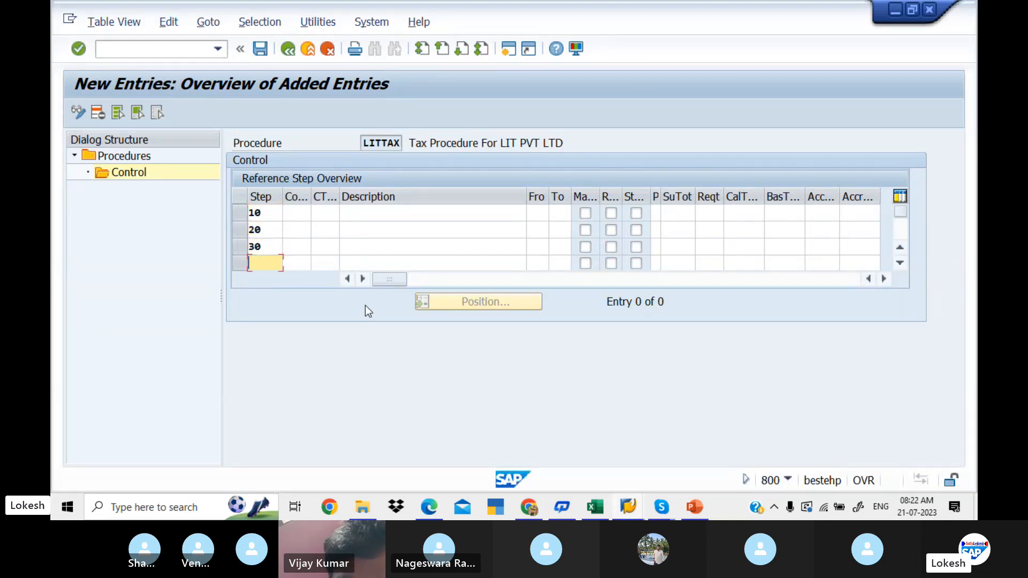
text(40)
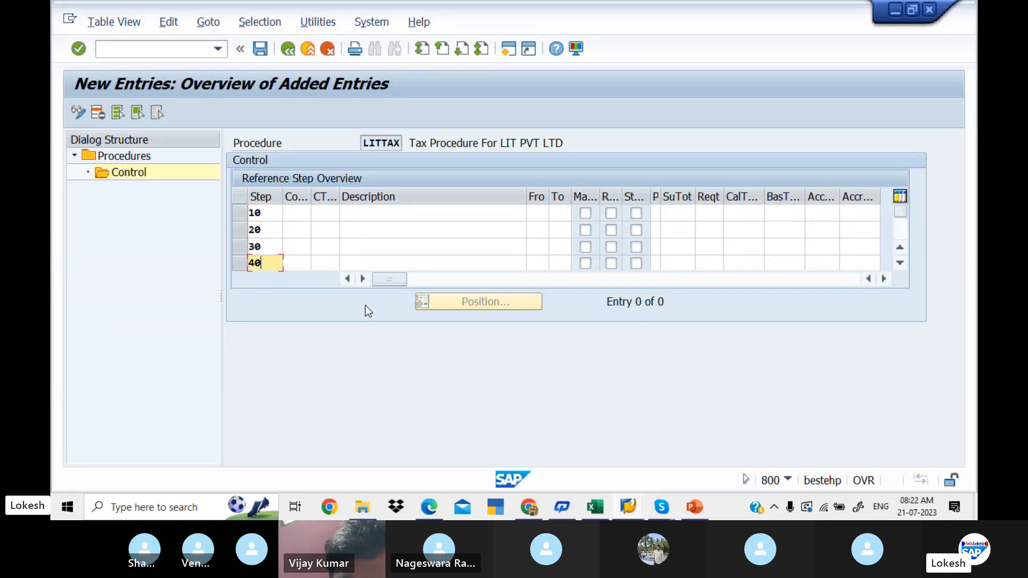
- Choose condition type BASB (Base Amount) from the condition type value list for step 10 of the LITTAX control table
click(323, 211)
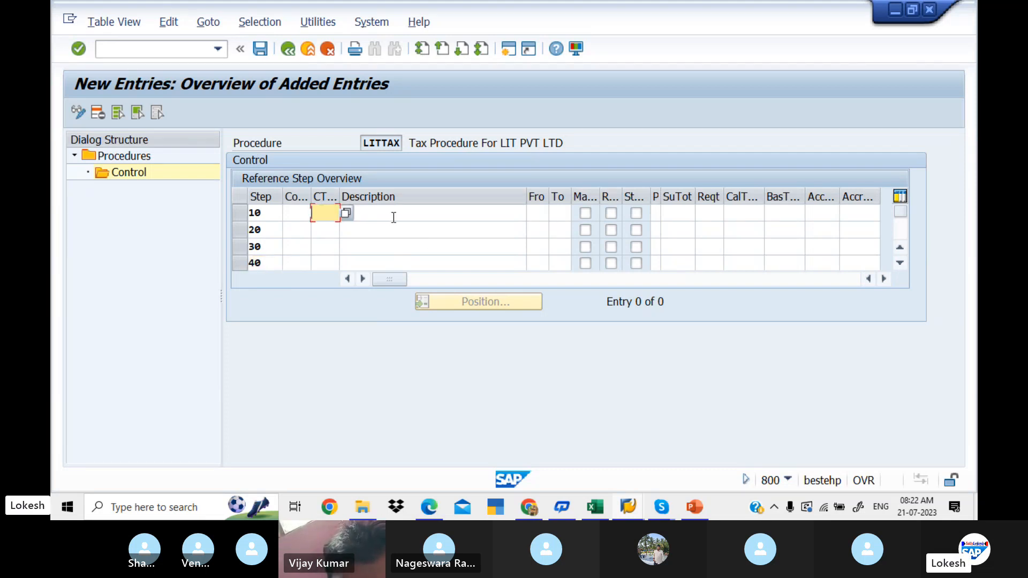
click(346, 214)
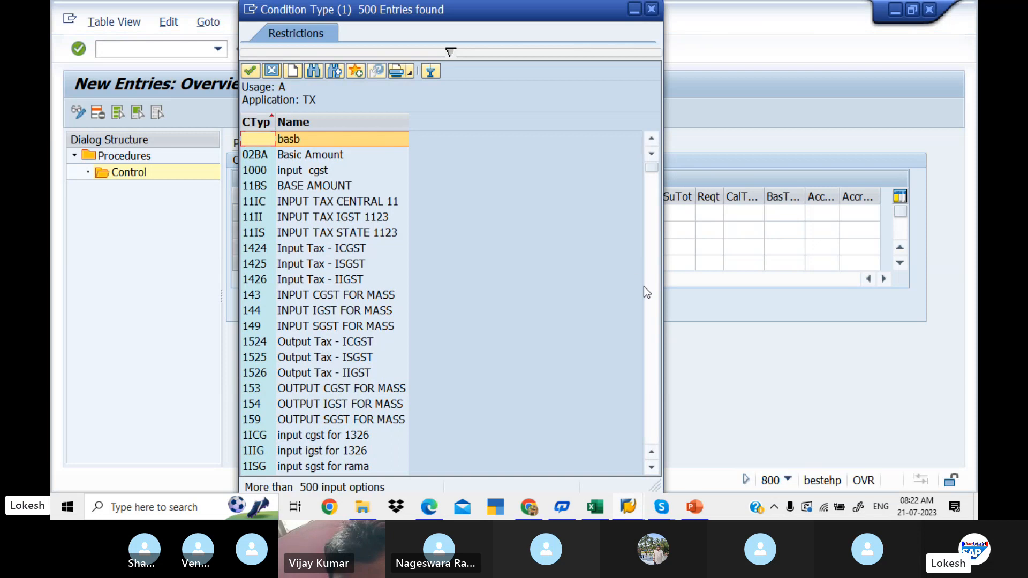
click(651, 311)
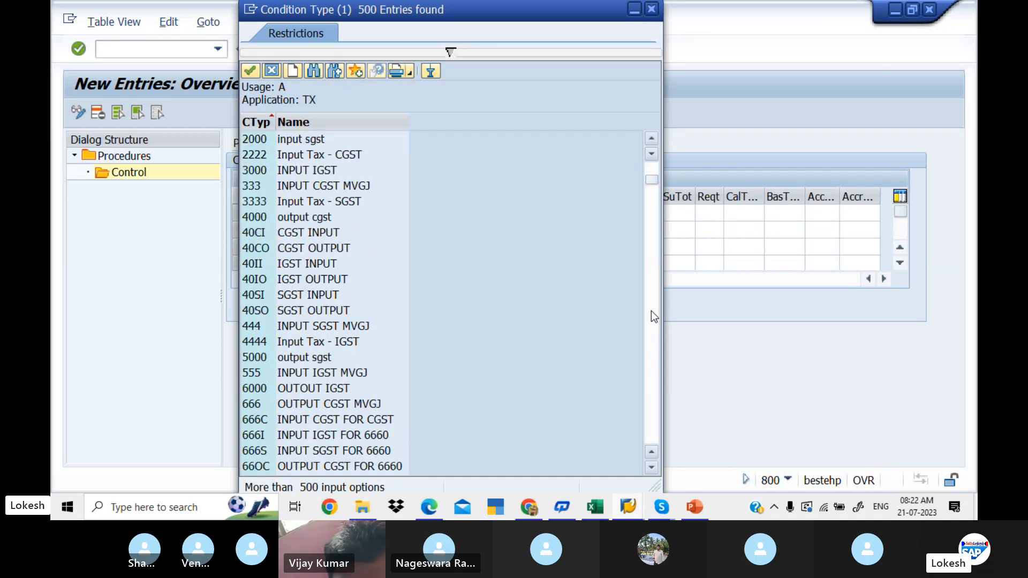
click(652, 310)
click(652, 311)
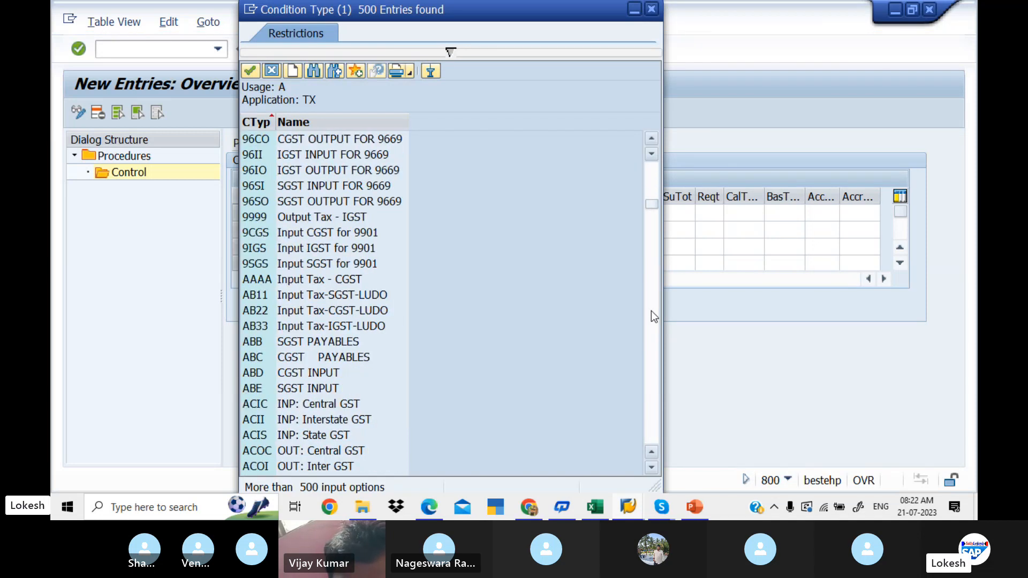
click(651, 316)
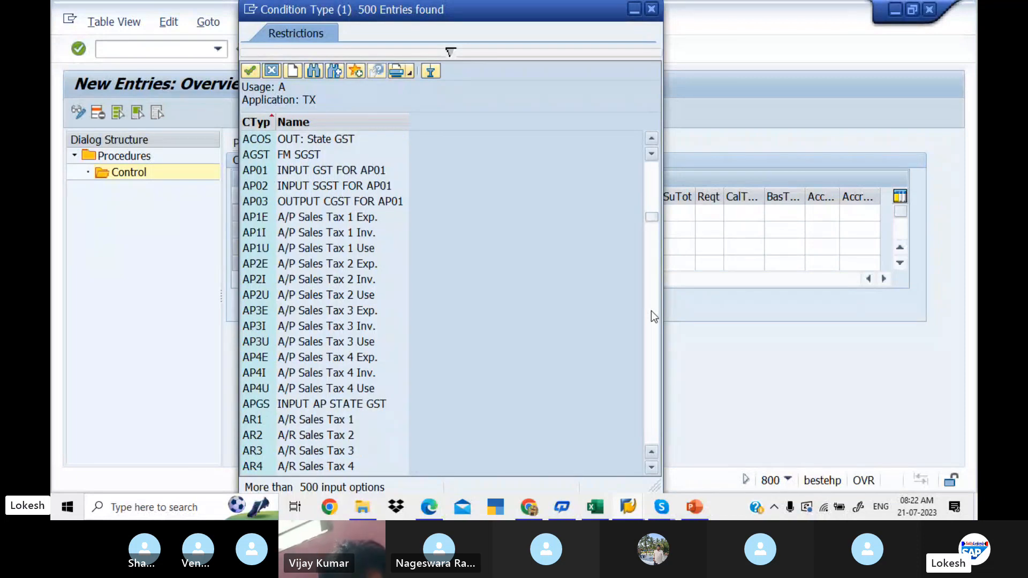
click(652, 312)
click(651, 312)
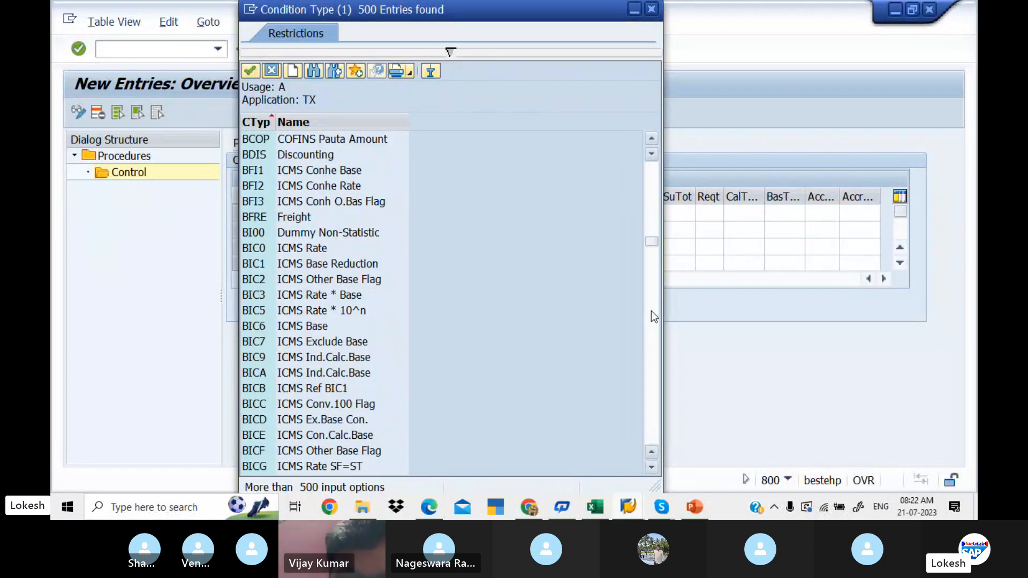
click(651, 310)
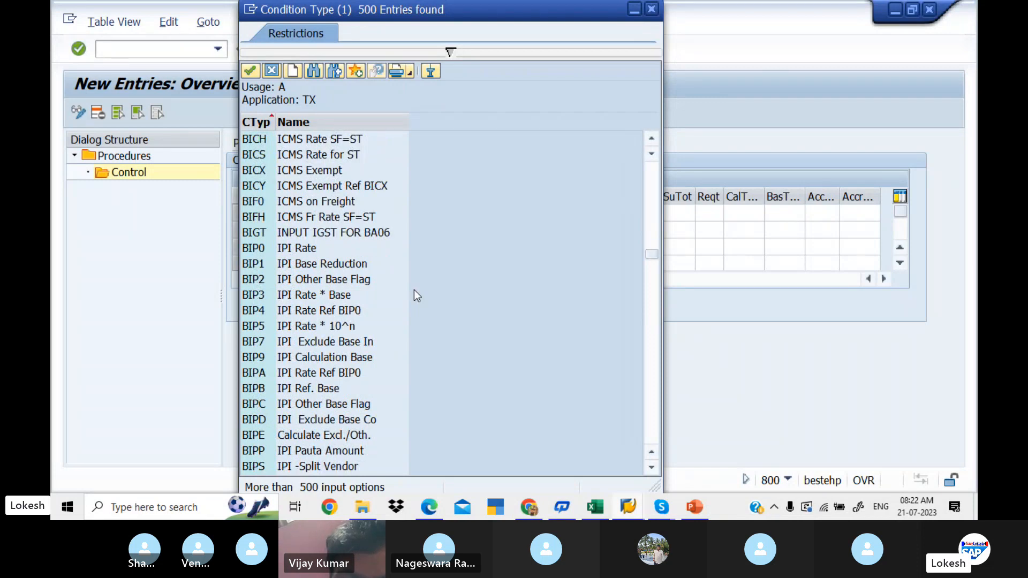
click(652, 349)
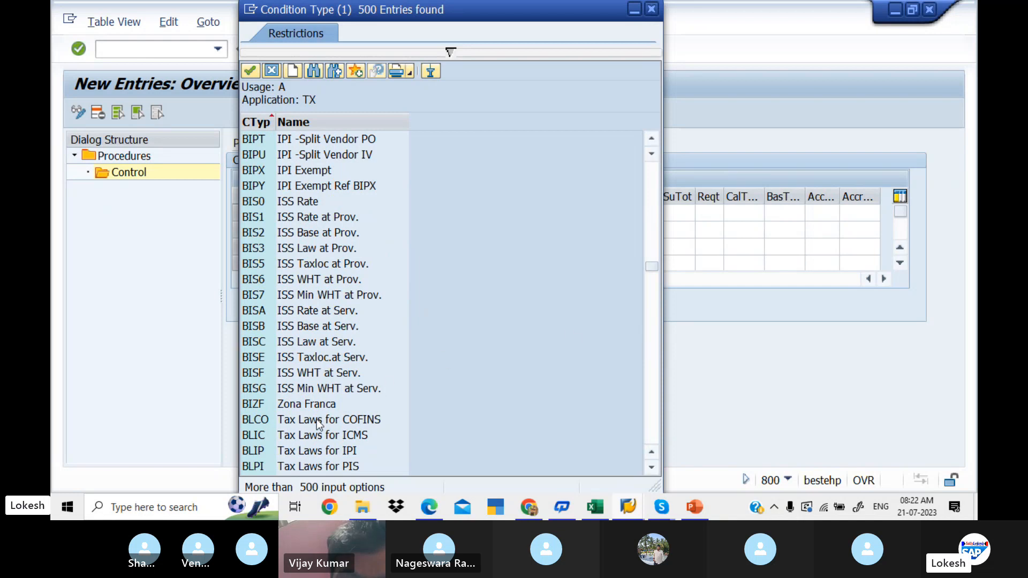
click(652, 392)
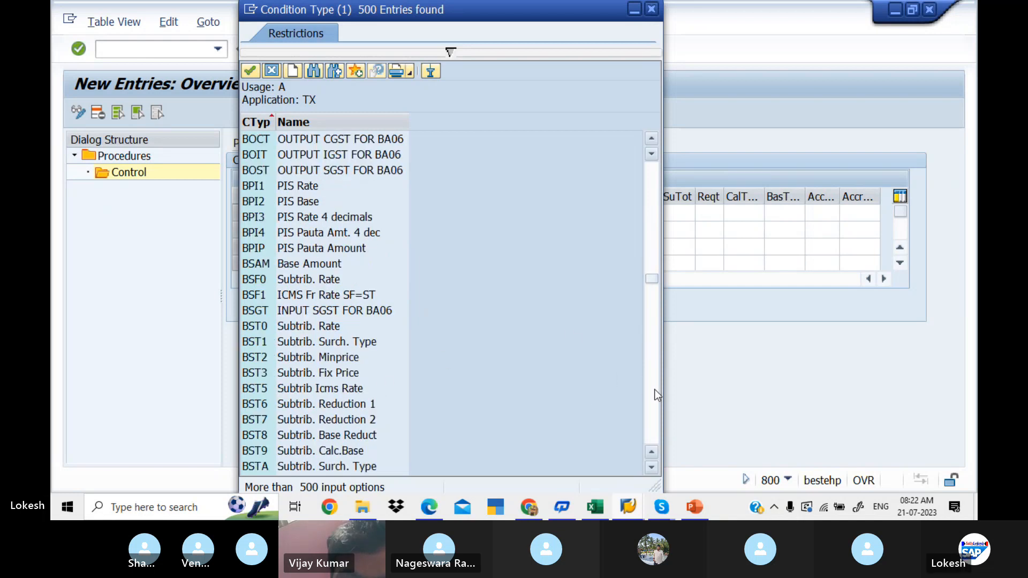
click(655, 394)
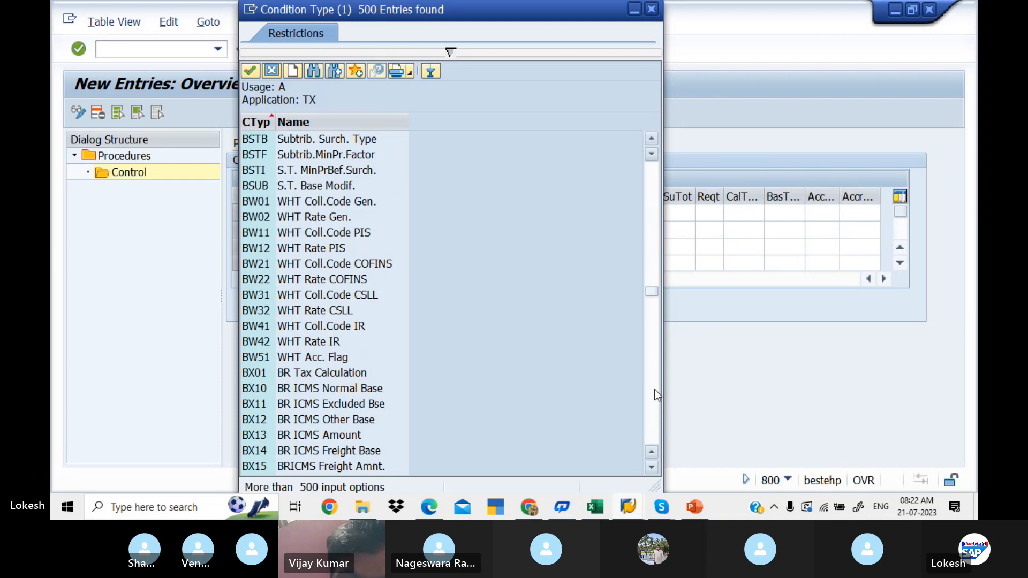
key(alt+Tab)
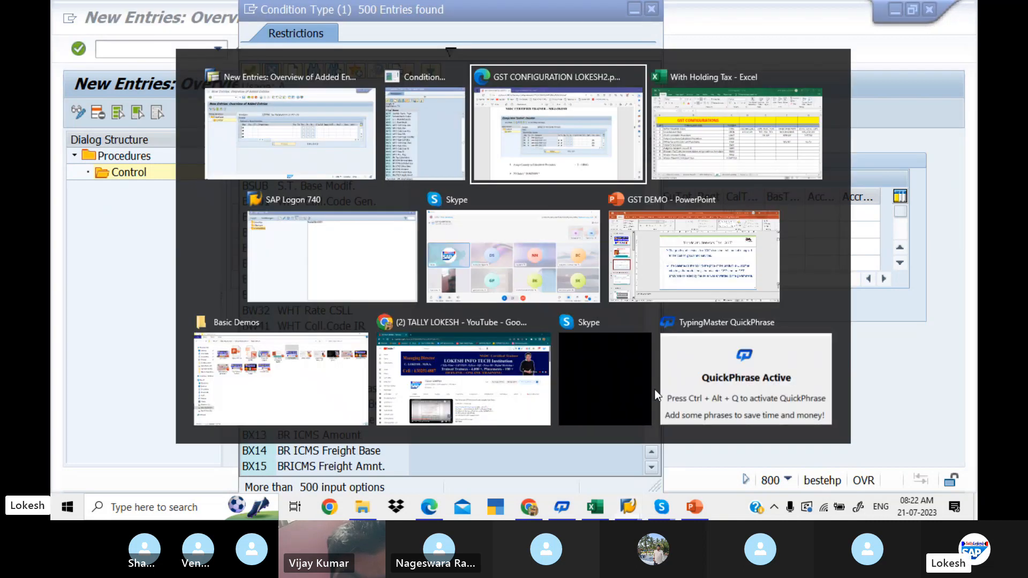
key(alt+Tab)
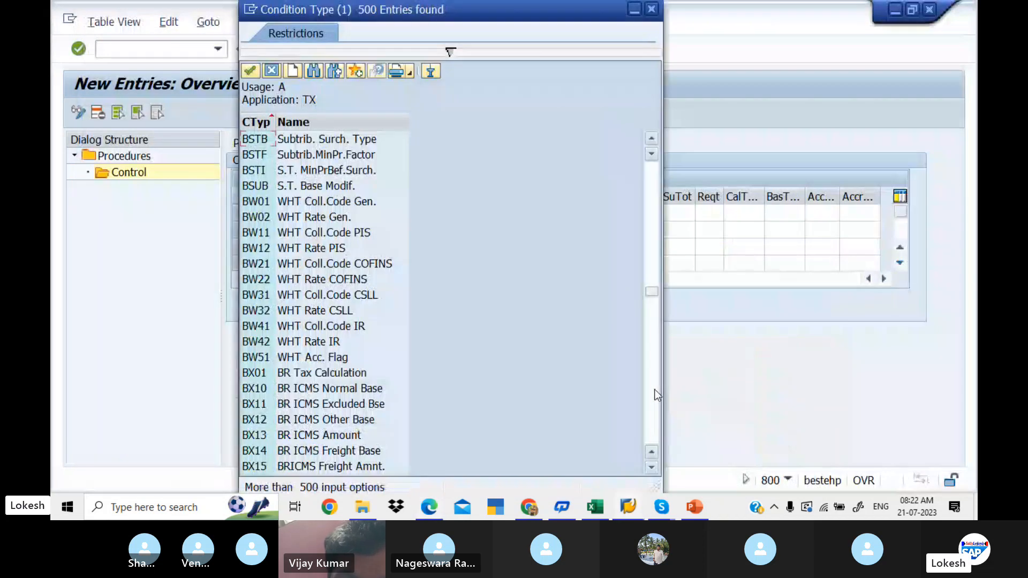
click(654, 242)
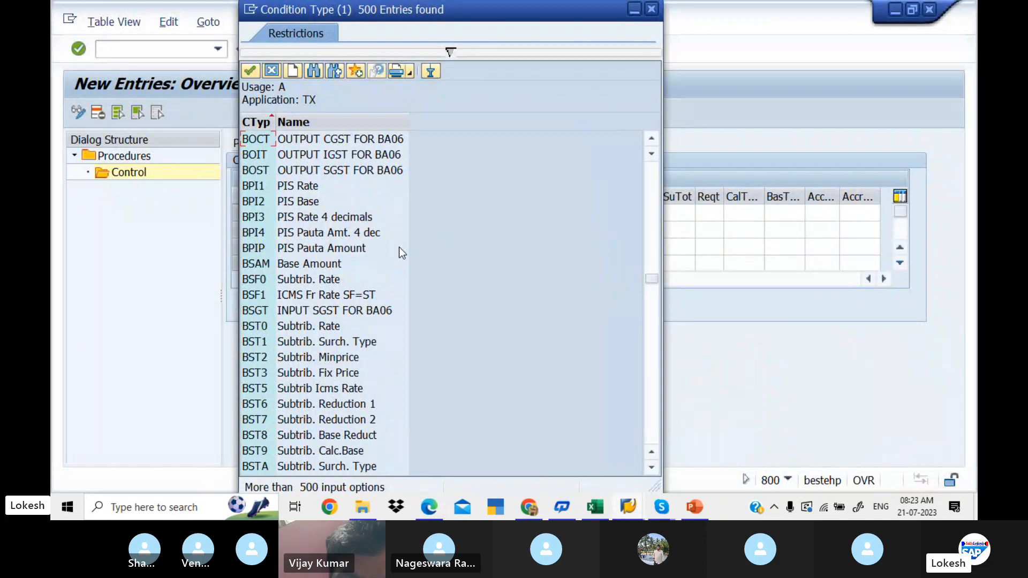
click(651, 400)
click(651, 400)
click(651, 400)
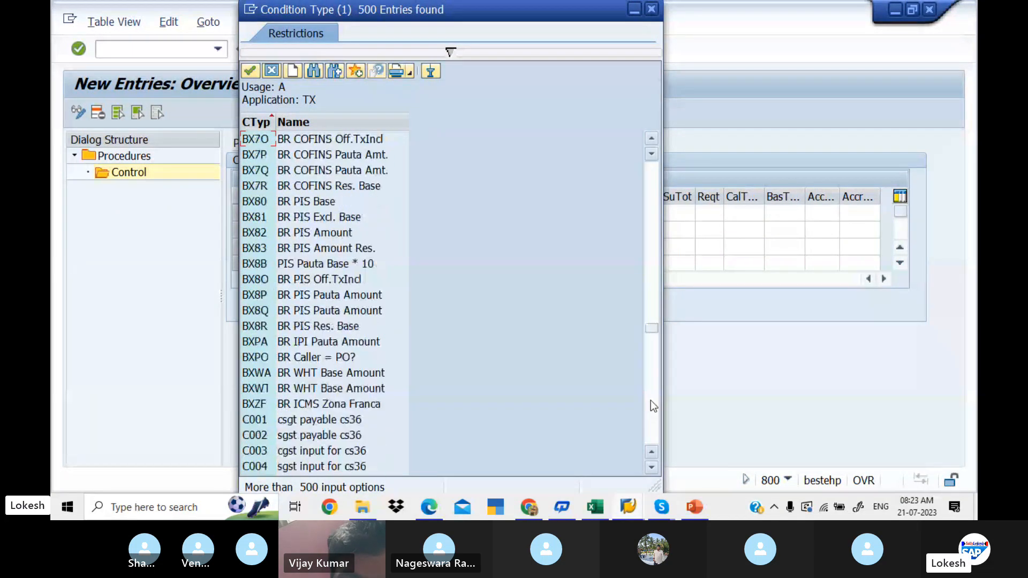
click(651, 400)
click(653, 250)
click(653, 250)
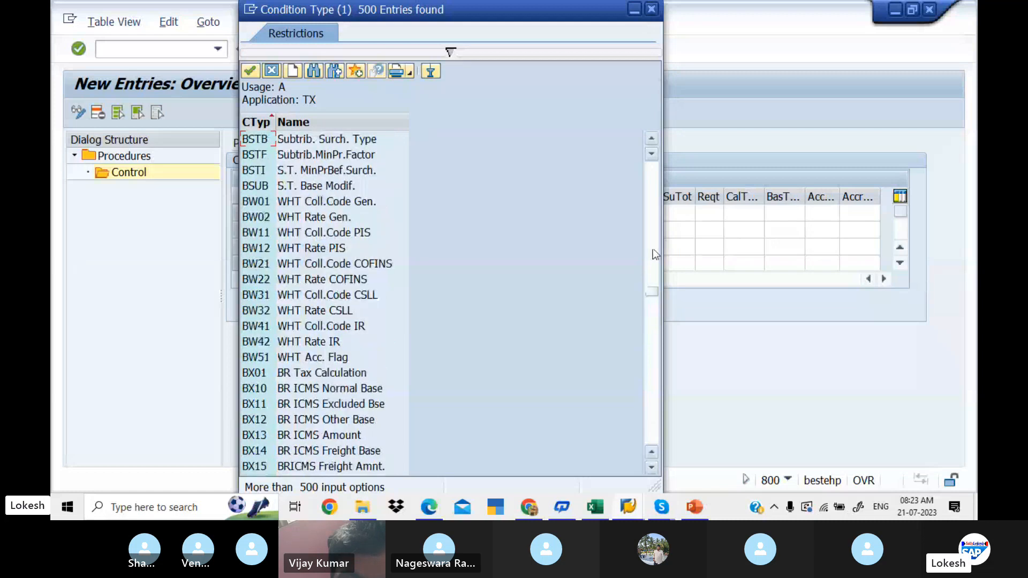
click(652, 249)
click(653, 249)
click(652, 249)
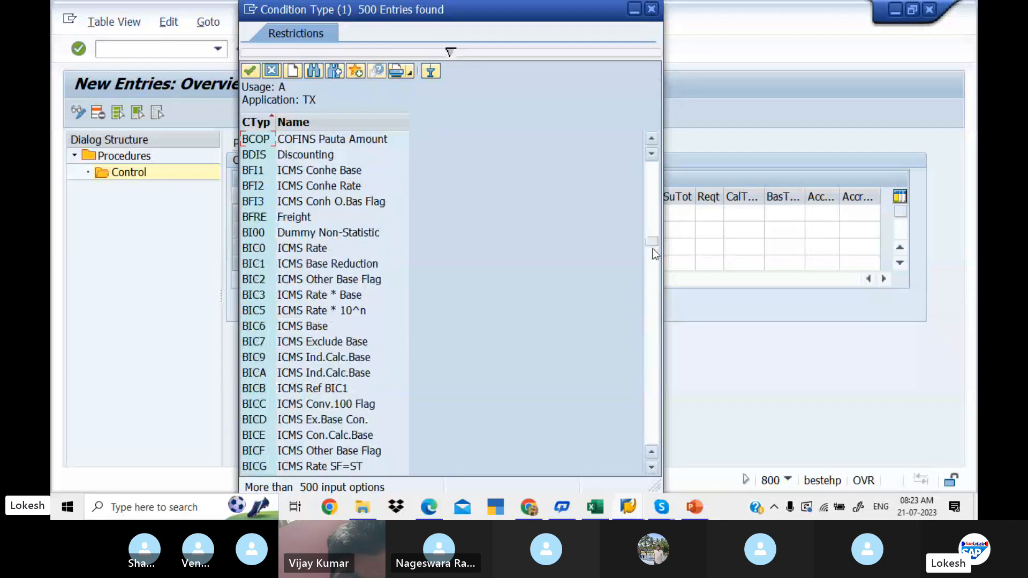
click(650, 201)
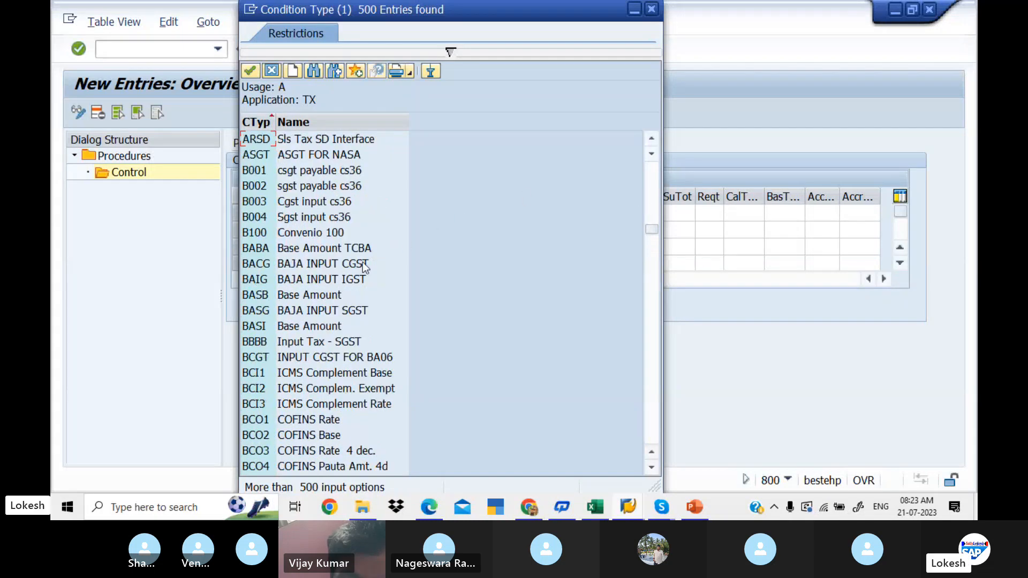
click(286, 298)
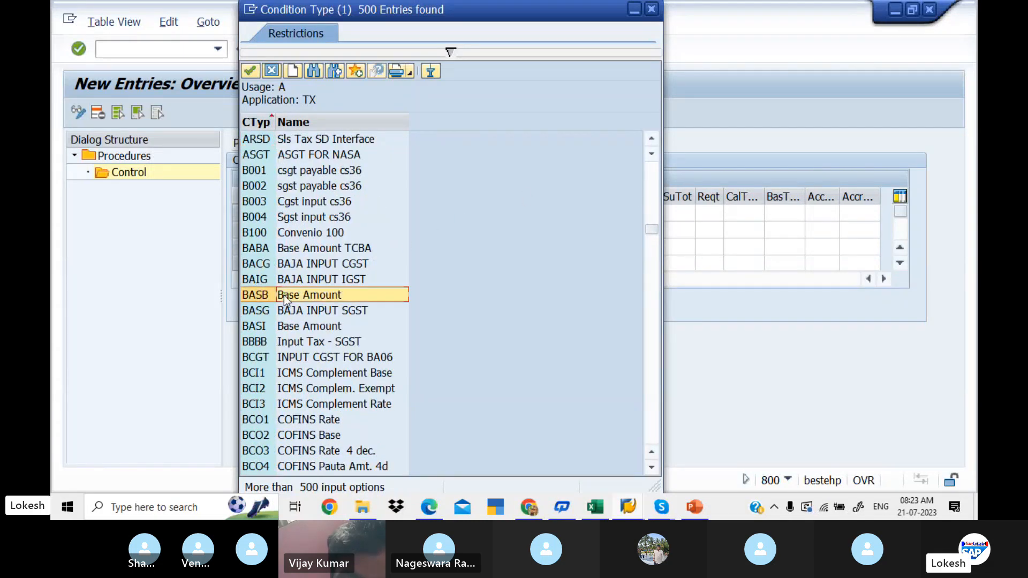
double_click(285, 298)
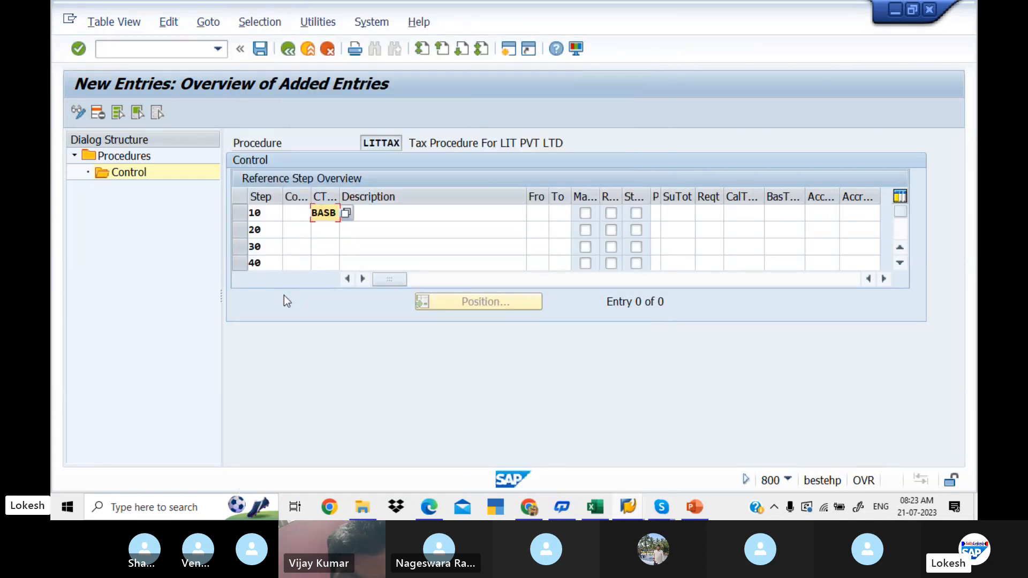
- Check the LIT condition types in the Excel GST sheet, then return to SAP and enter condition type CGLI for step 20
click(326, 231)
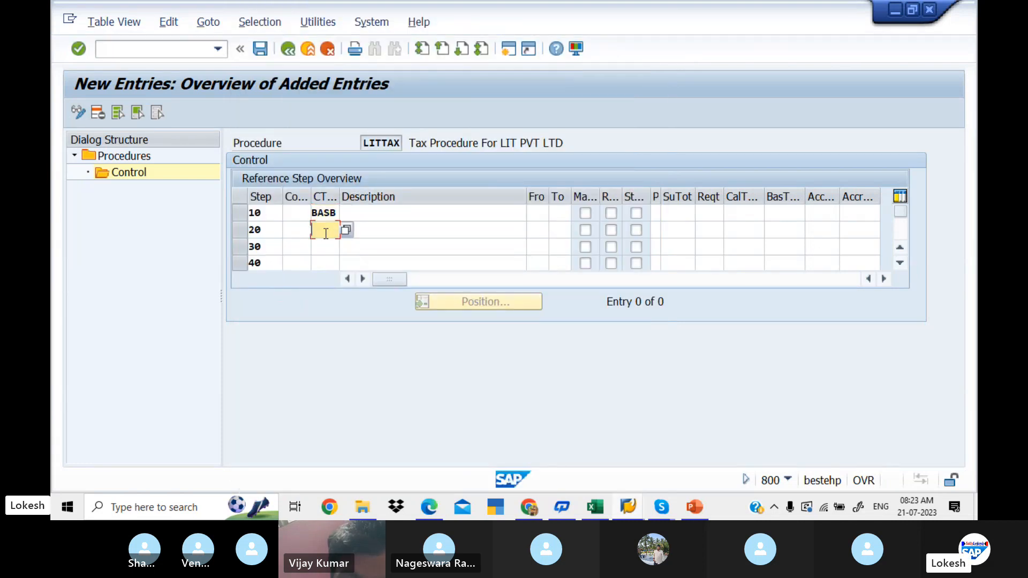
key(alt+Tab)
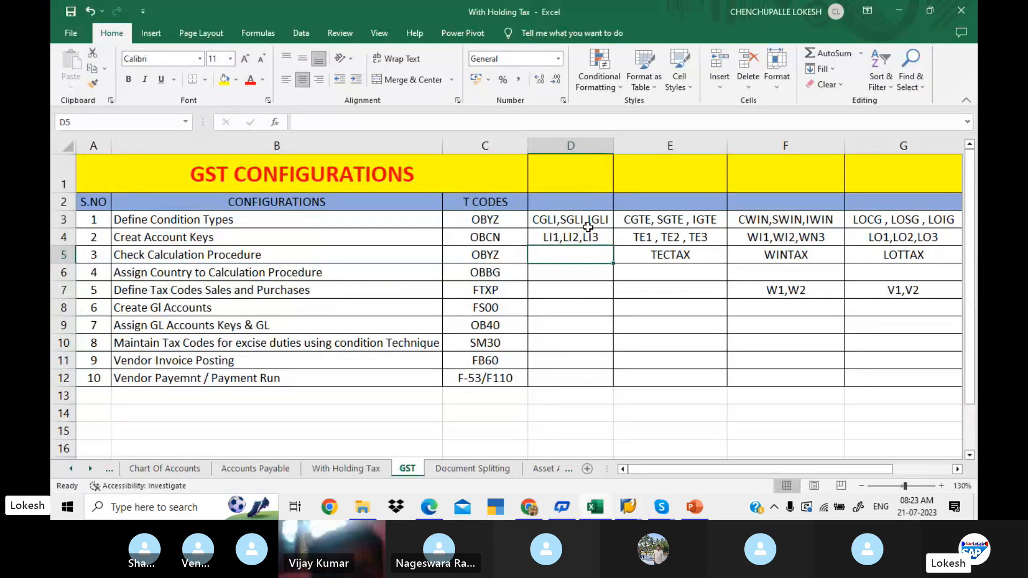
key(alt+Tab)
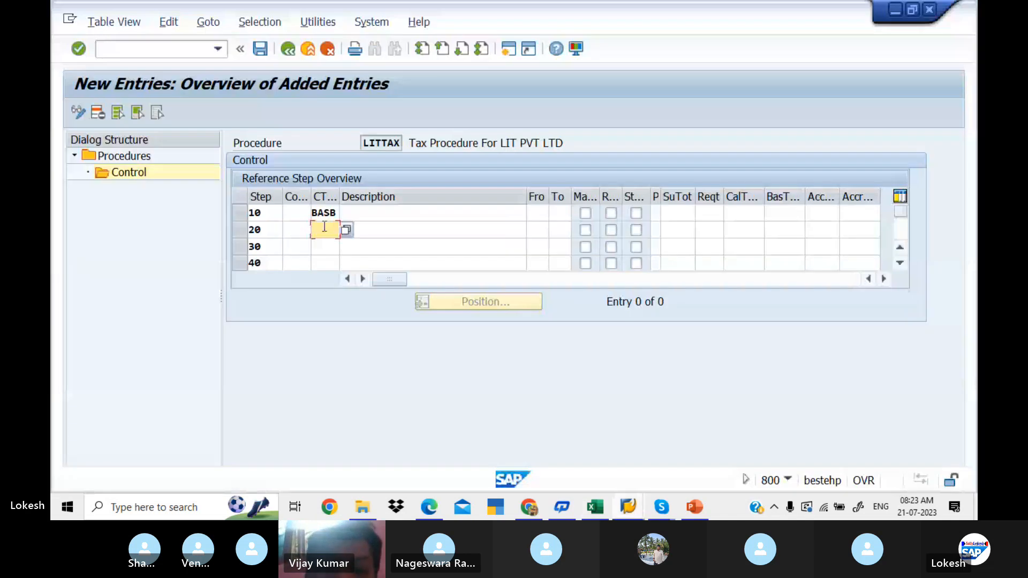
text(CH)
key(BackSpace)
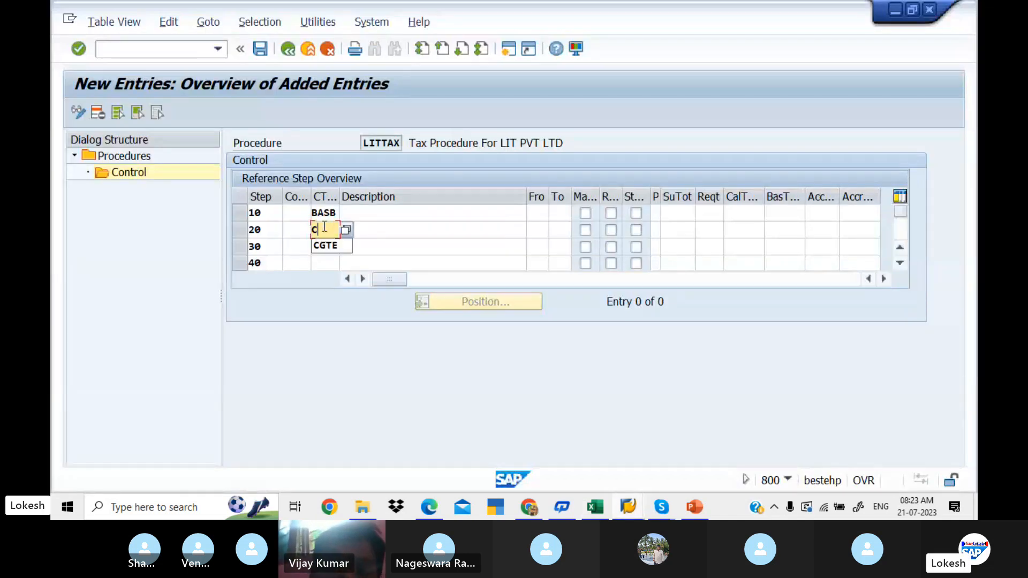
text(GLI)
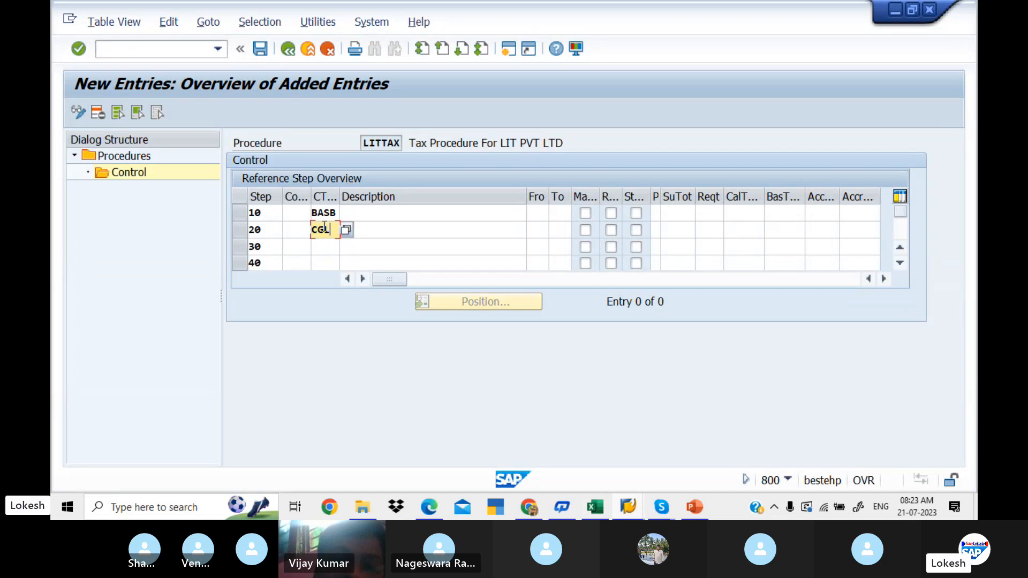
- Enter condition types SGLI for step 30 and IGLI for step 40, and describe step 10 as BASE AMOUNT
click(324, 247)
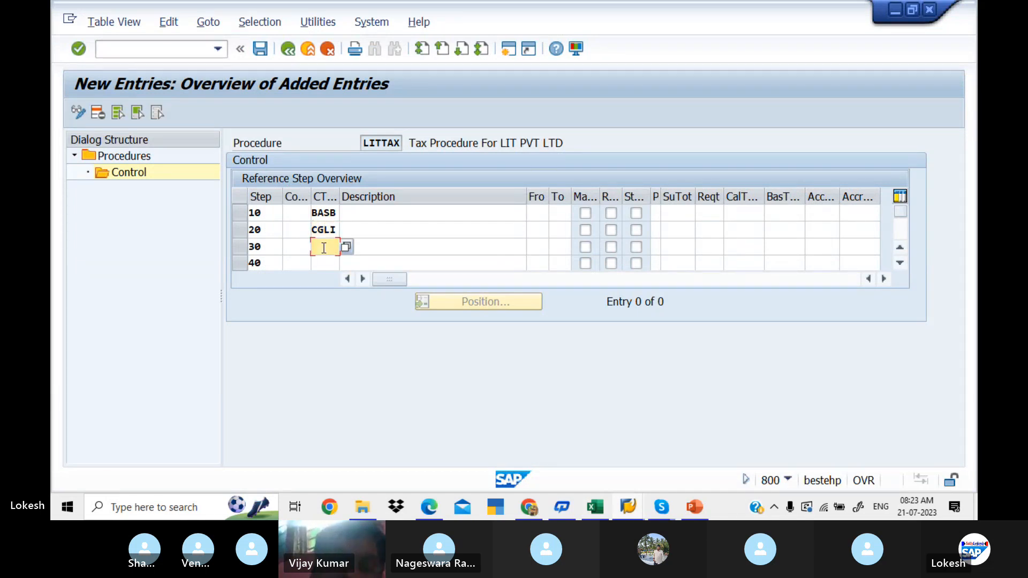
text(SGLI)
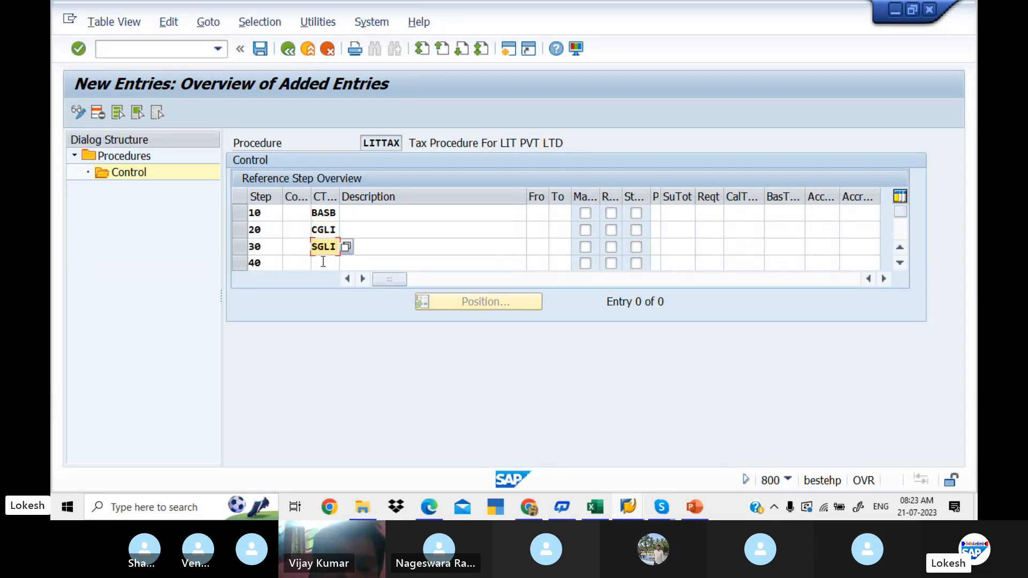
click(324, 263)
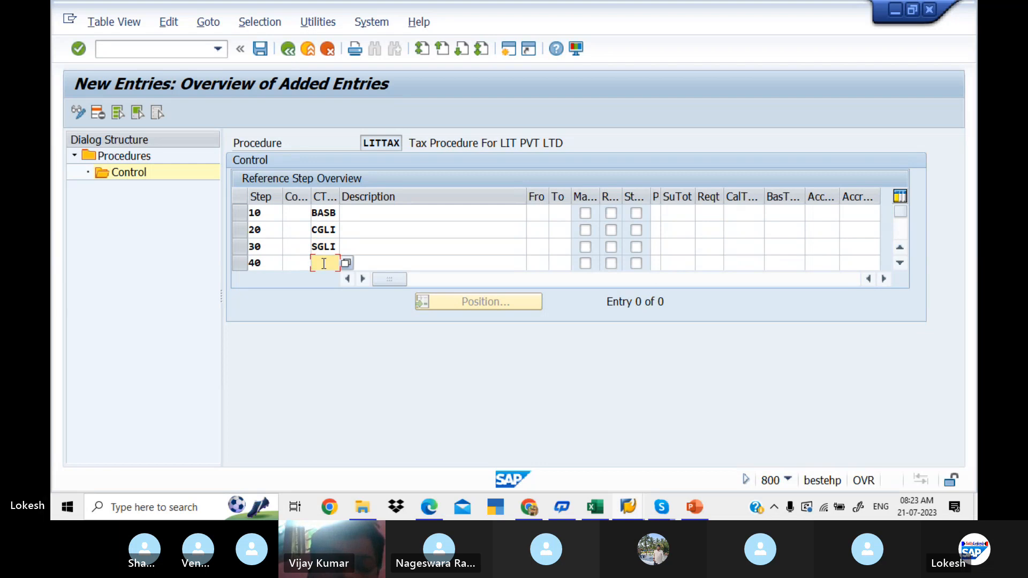
text(IGLI)
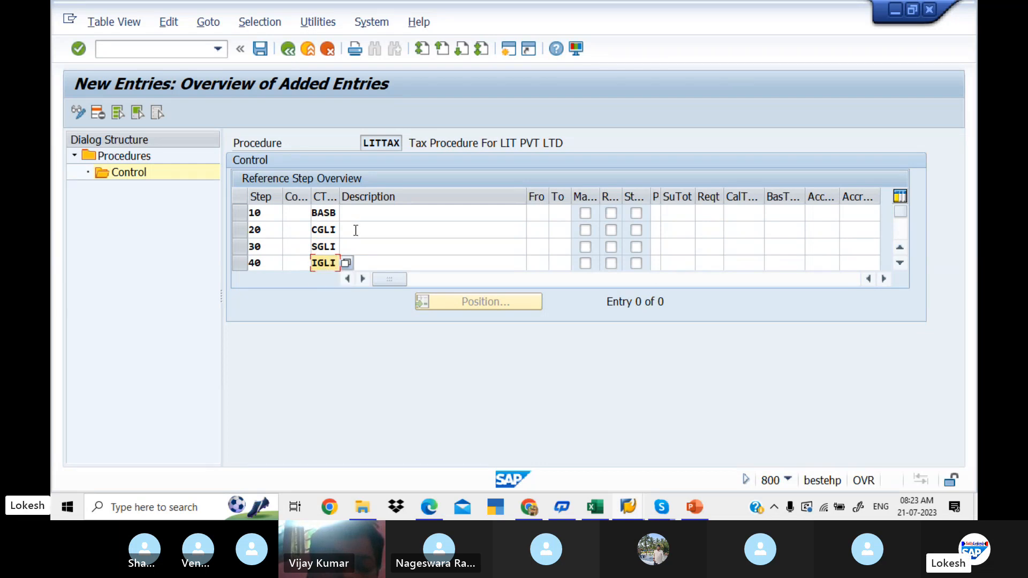
click(376, 214)
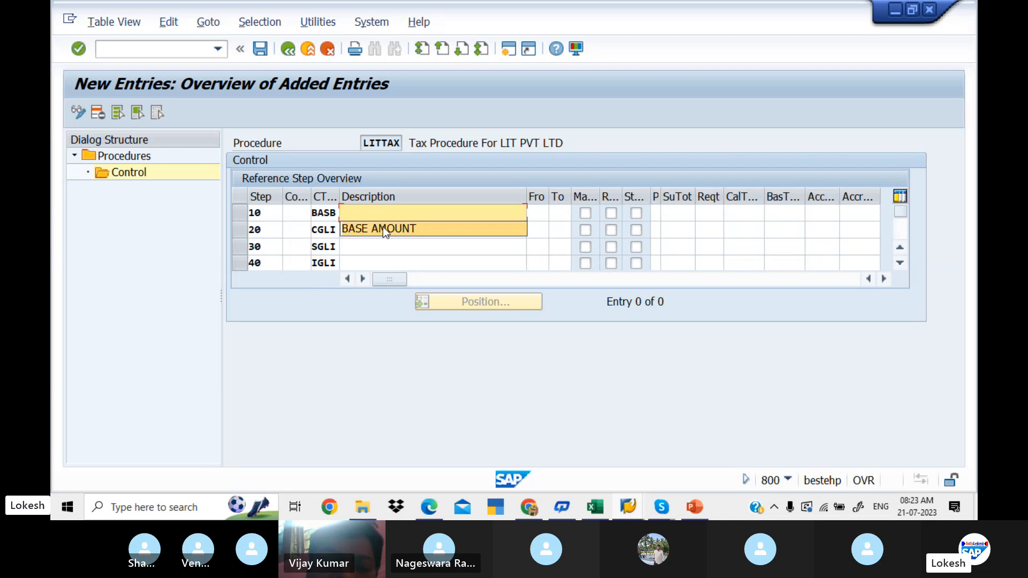
click(388, 230)
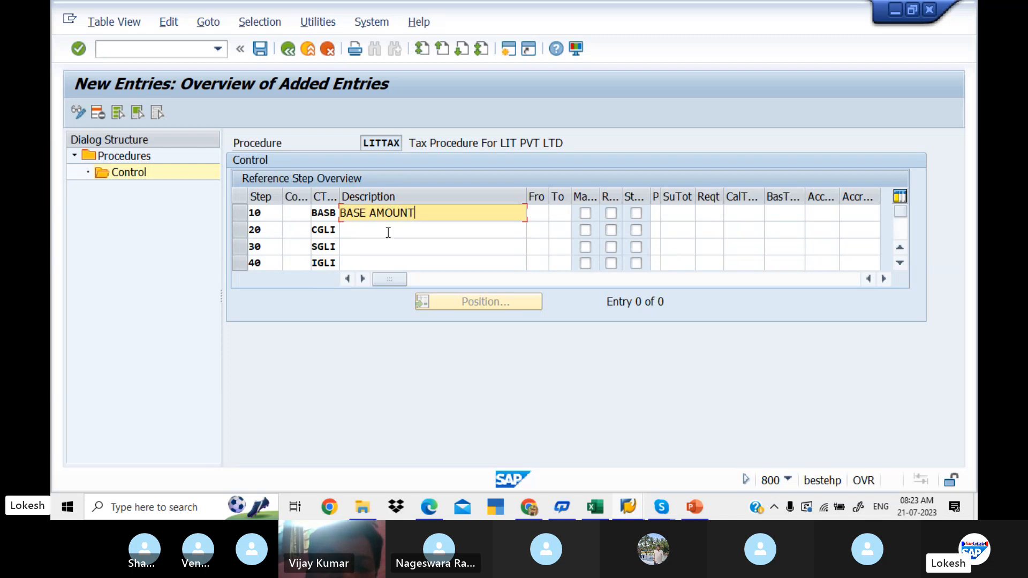
- Check the From, To and account key entries in the PDF guide's control table and the Excel GST sheet, then return to SAP
click(537, 230)
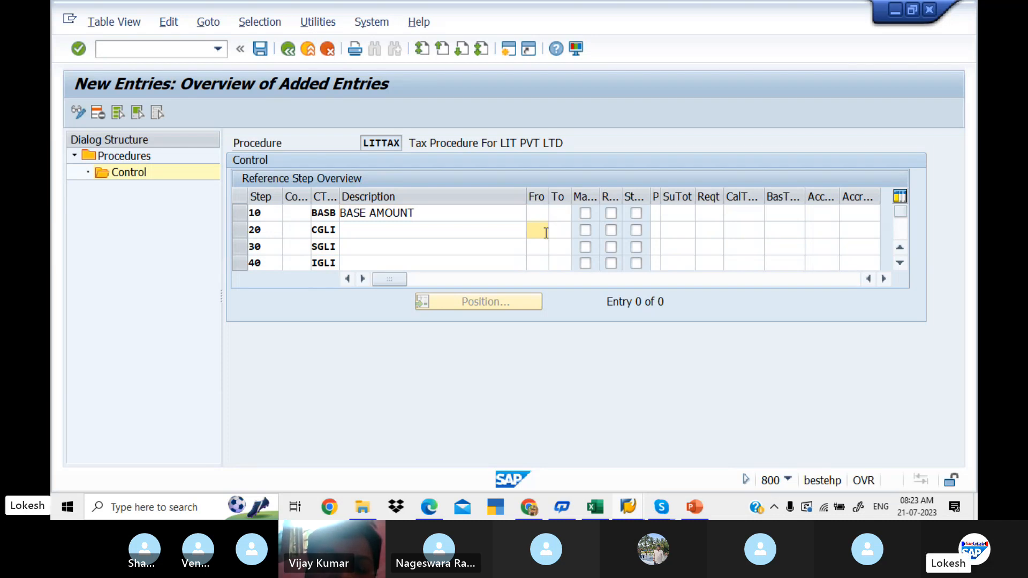
key(alt+Tab)
key(alt+Tab)
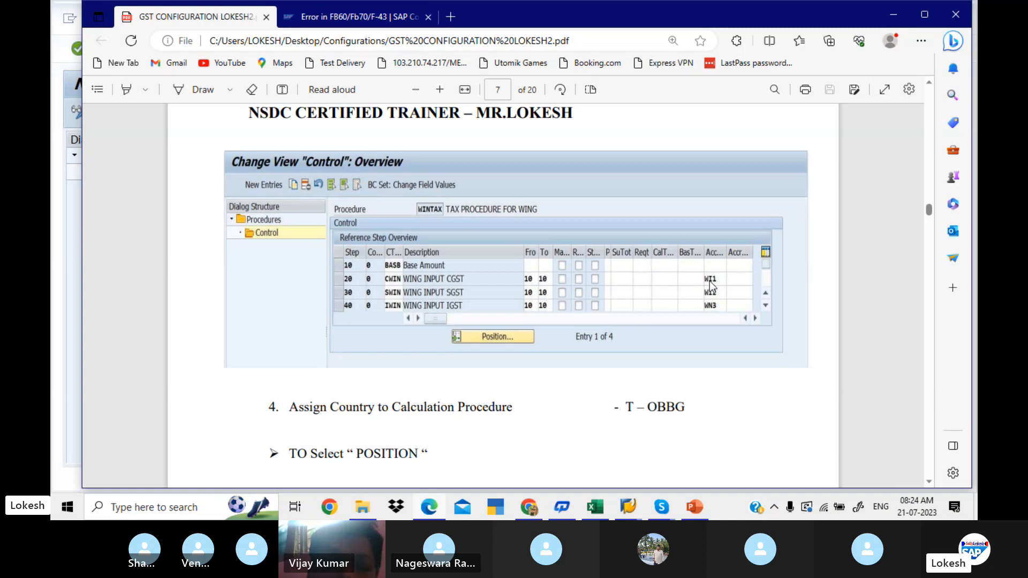
key(alt+Tab)
key(alt+Tab)
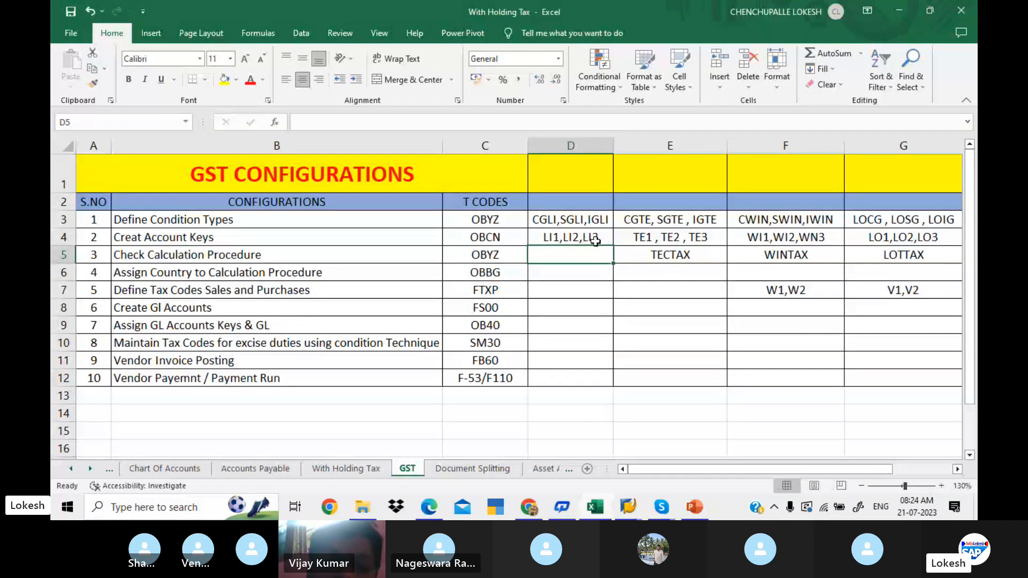
key(alt+Tab)
key(alt+Tab)
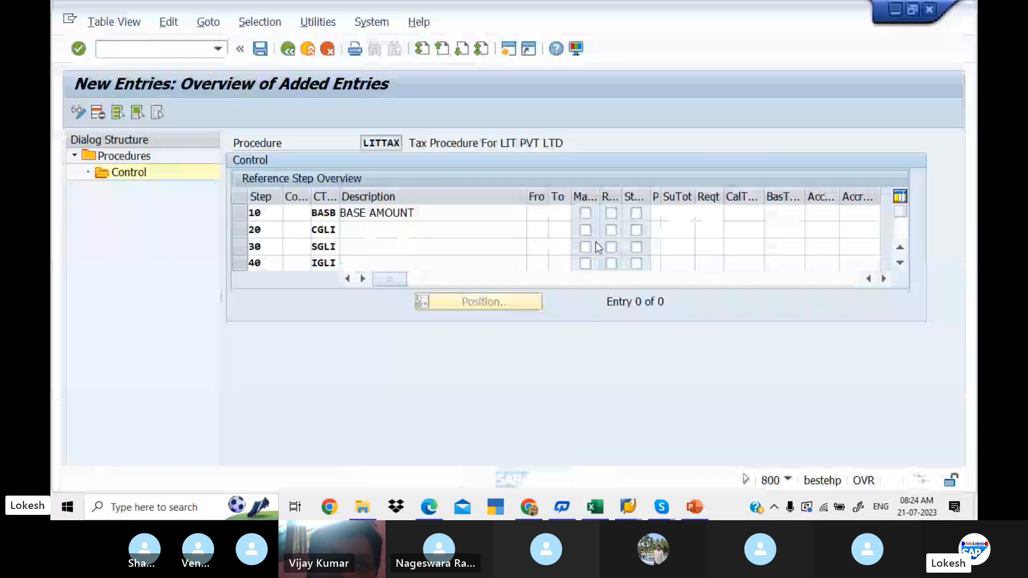
- Enter From 10 and To 10 for steps 20, 30 and 40 of the LITTAX control table
text(10)
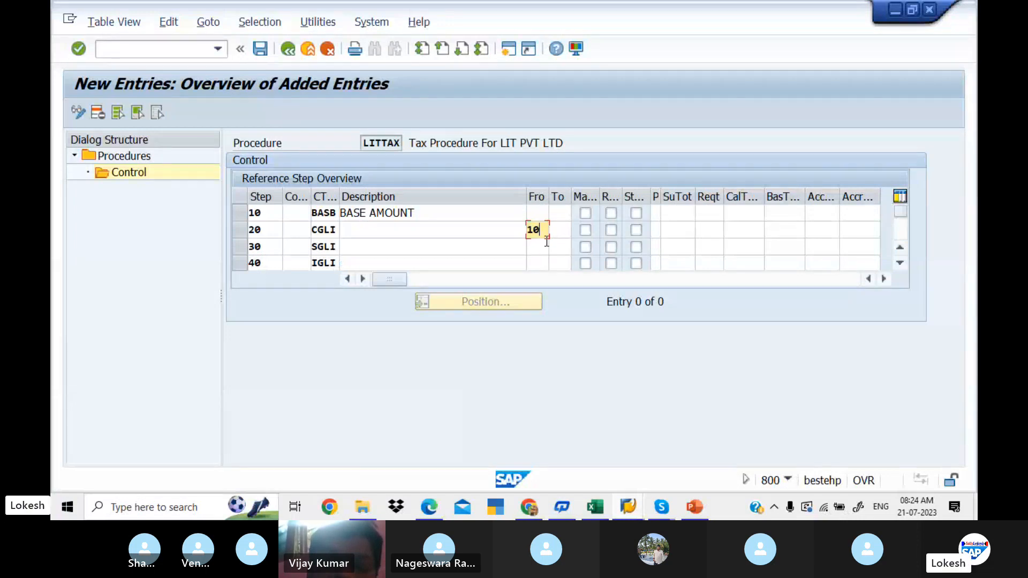
key(Tab)
text(10)
key(Tab)
click(538, 247)
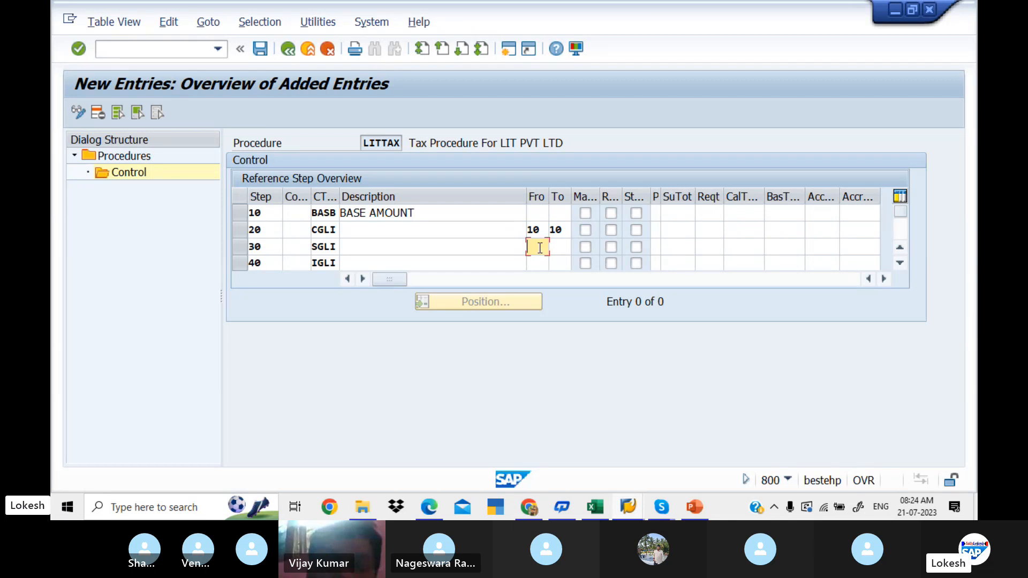
text(10)
key(Tab)
text(10)
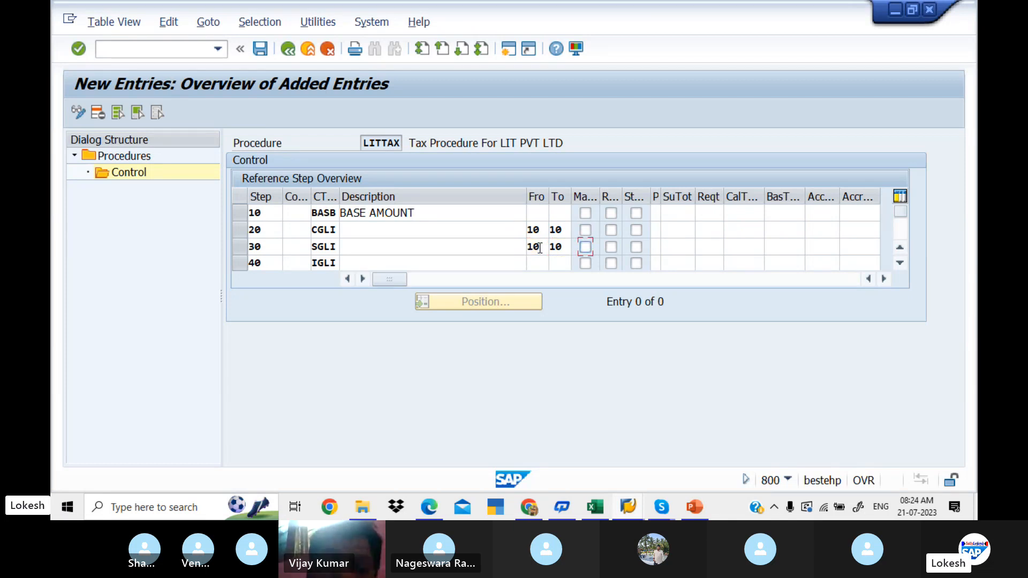
click(542, 262)
text(10)
key(Tab)
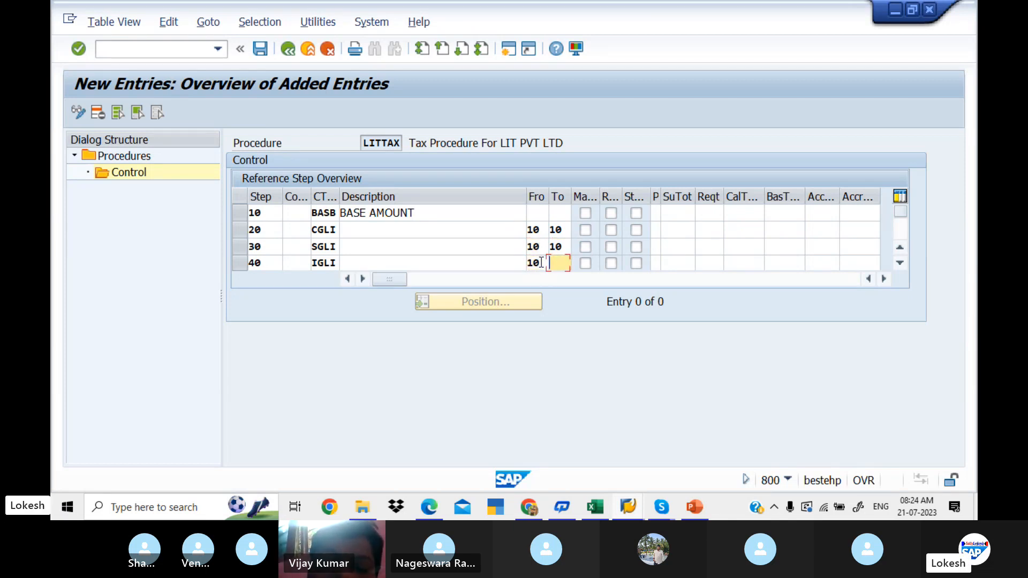
text(10)
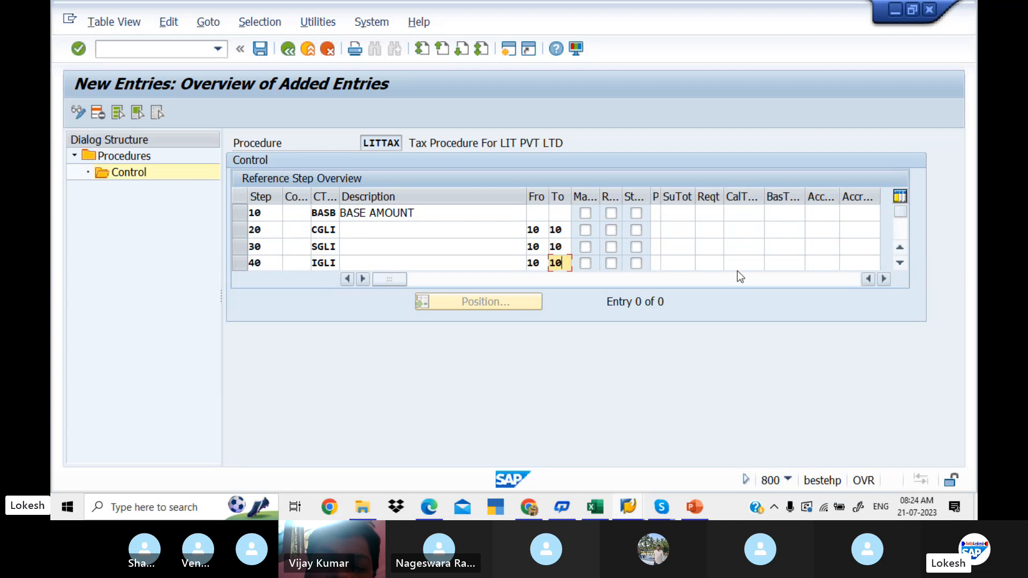
- Assign account keys LI1 to step 20, LI2 to step 30 and LI3 to step 40
click(831, 226)
text(LI1)
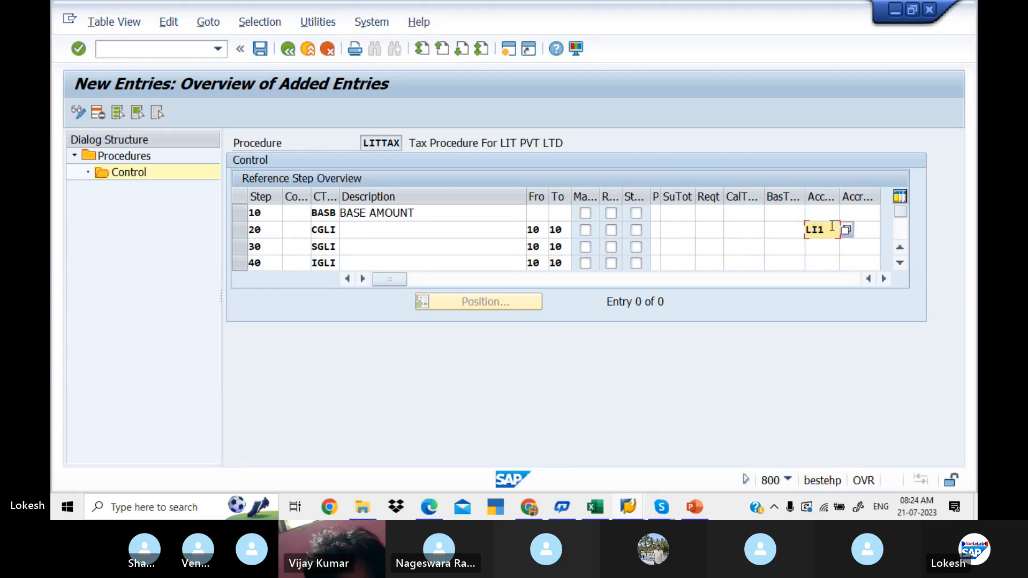
key(Down)
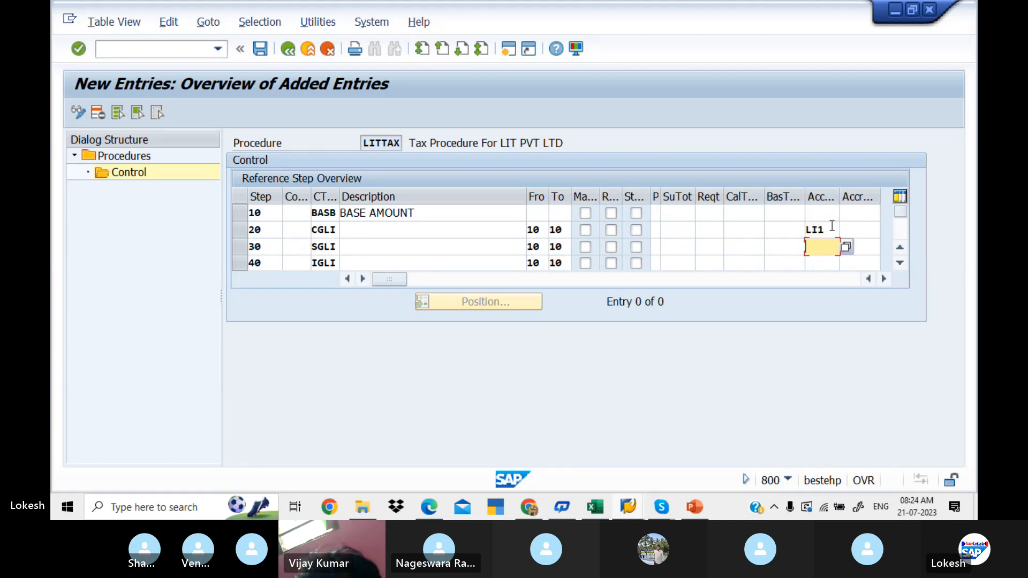
text(LI2)
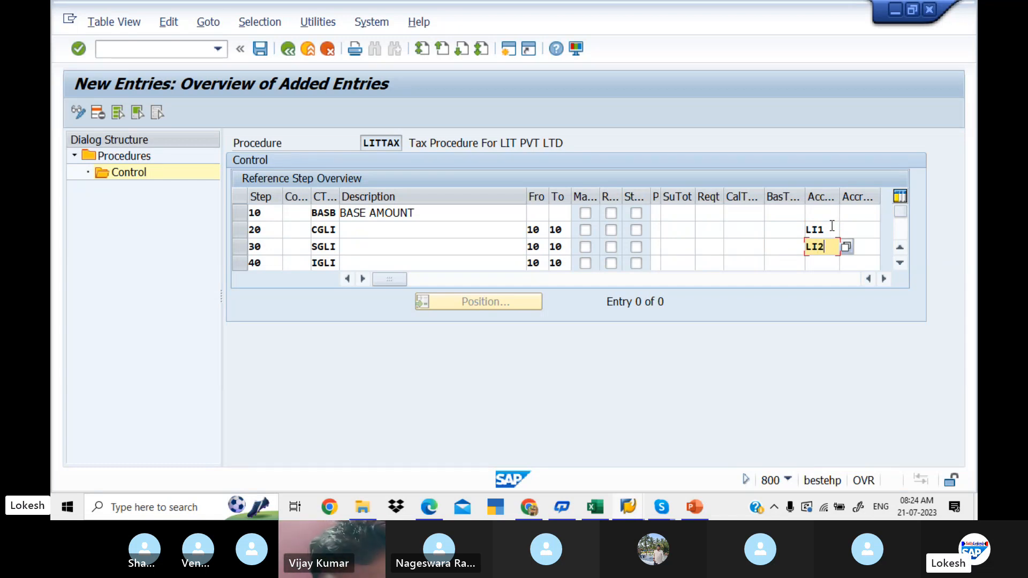
key(Down)
text(LI3)
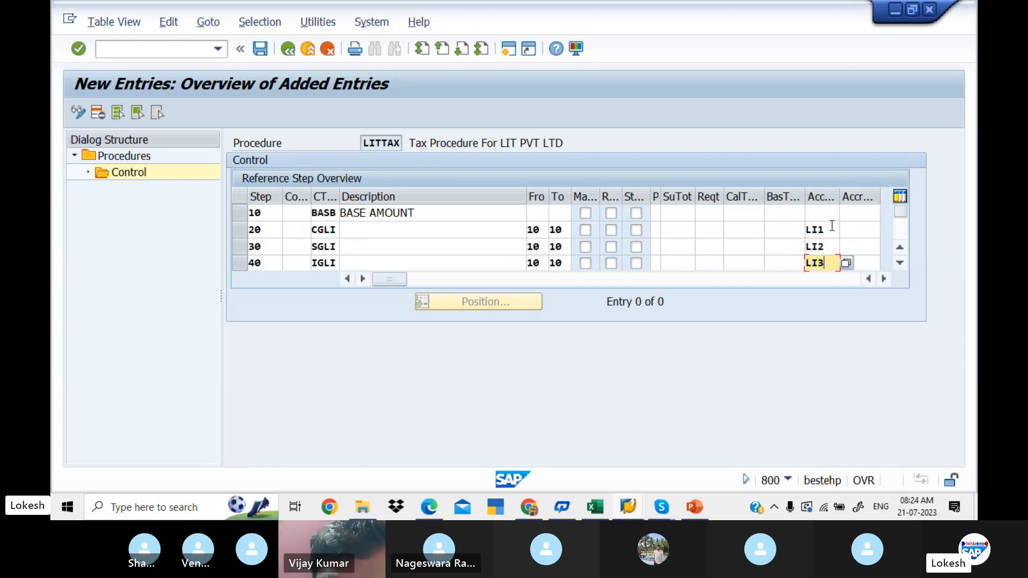
- Confirm the new control entries, review all four steps from the first row, and save the LITTAX procedure
key(Tab)
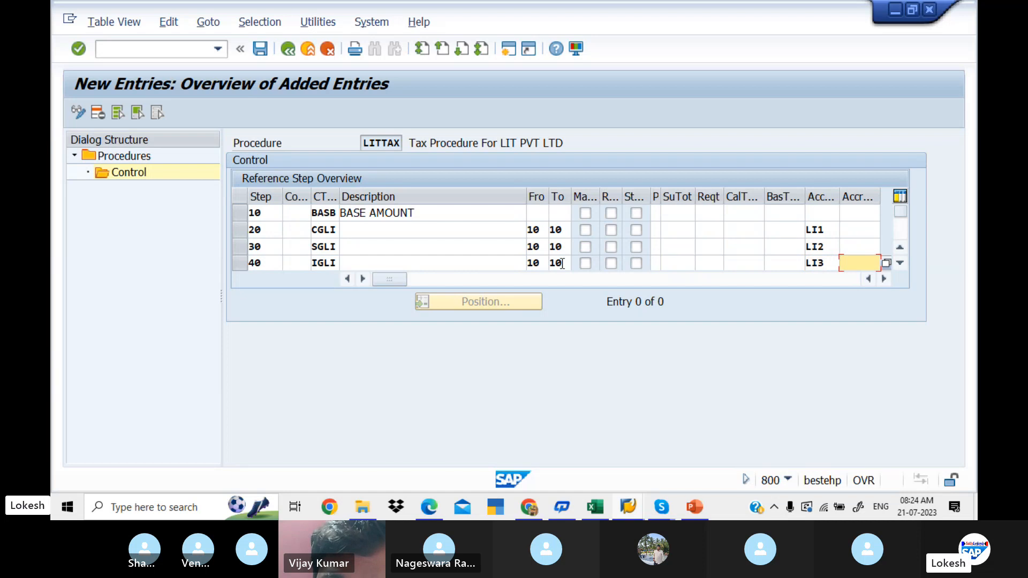
key(Return)
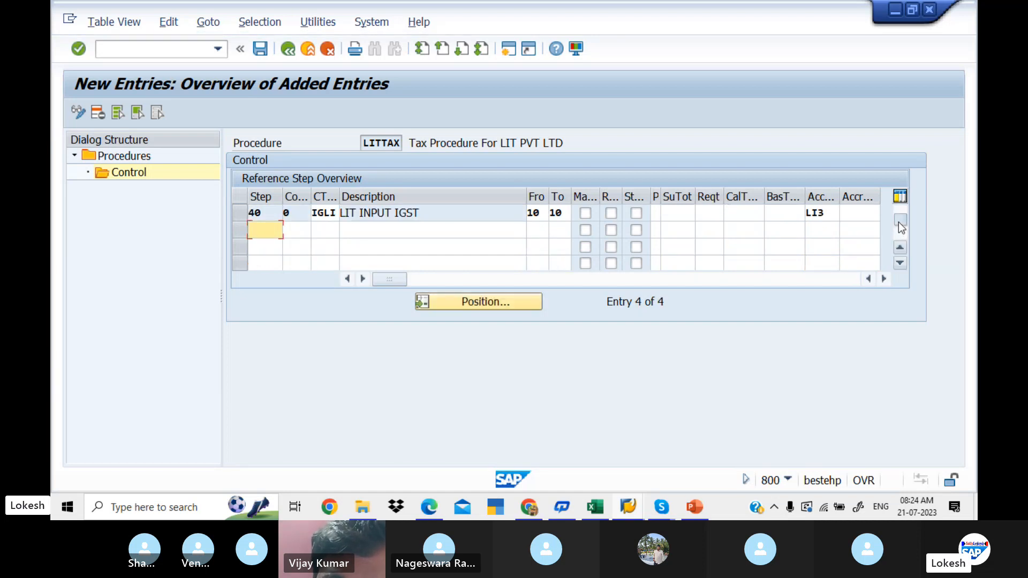
drag(901, 219, 902, 210)
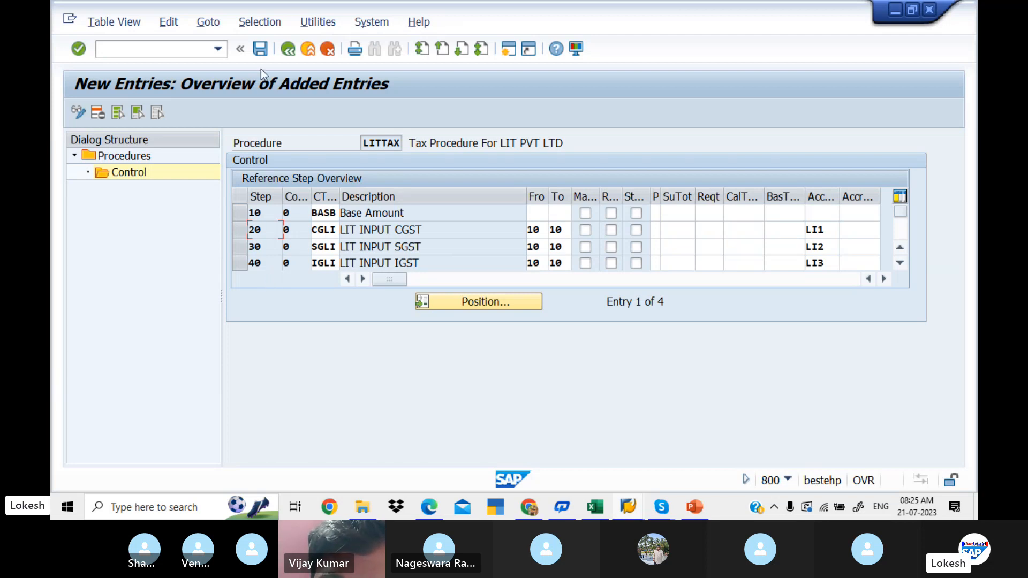
click(261, 48)
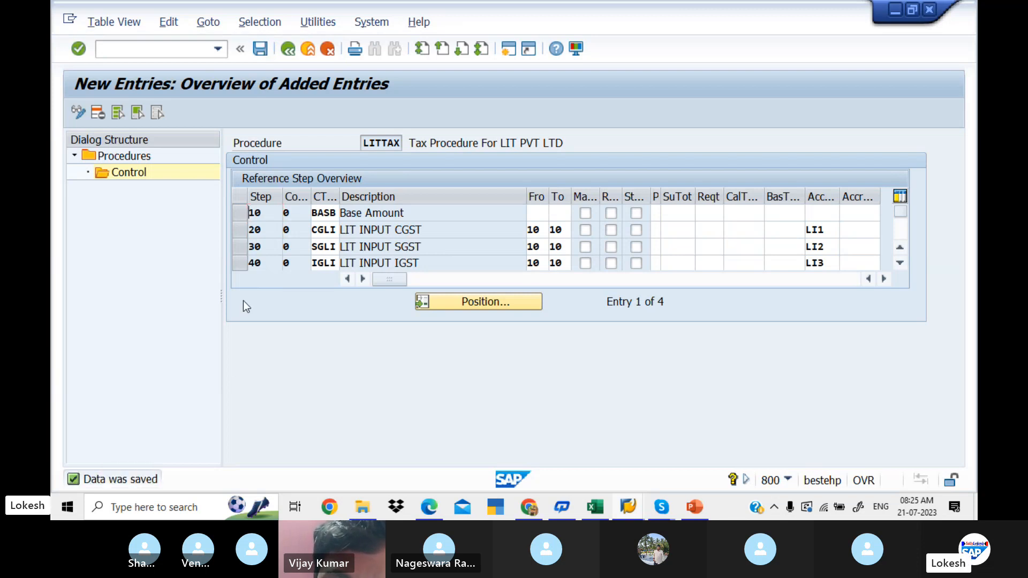
- Switch to the PDF guide and read step 4, Assign Country to Calculation Procedure
key(alt+Tab)
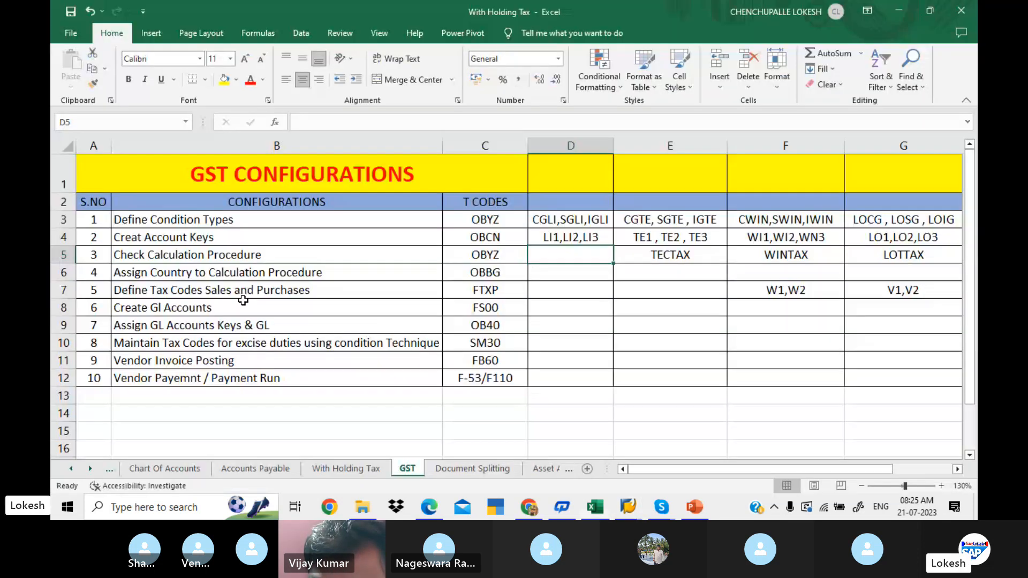
key(alt+Tab)
scroll(245, 305, down, 2)
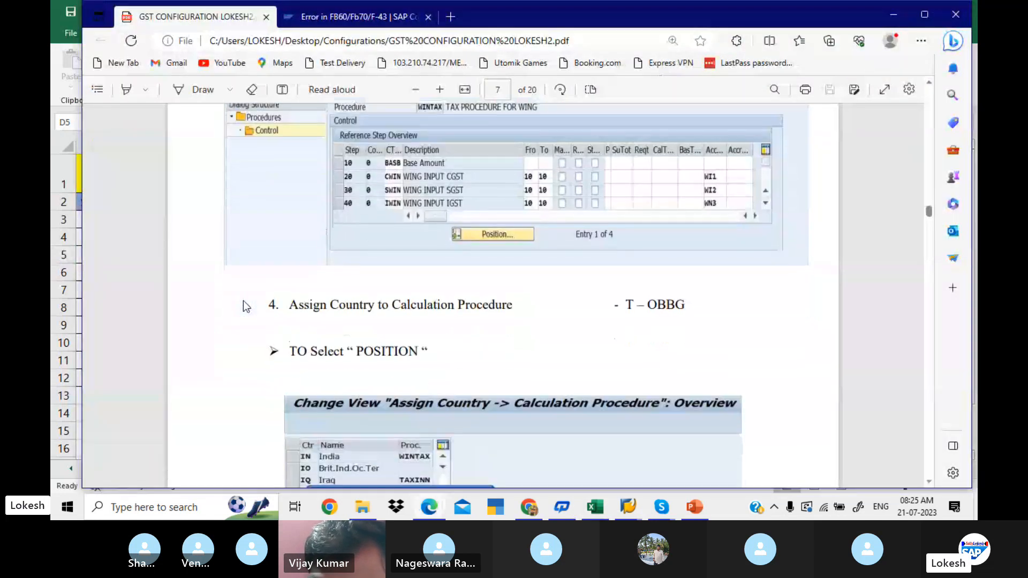
scroll(246, 306, down, 3)
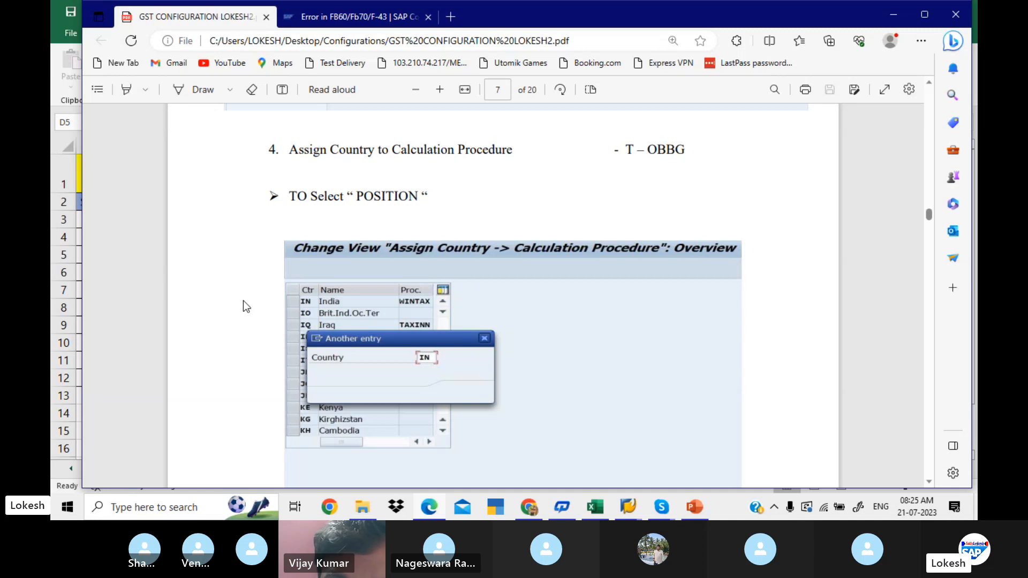
- Switch back to SAP, open transaction OBBG with /NOBBG and position the country list at IN
key(alt+Tab)
key(Tab)
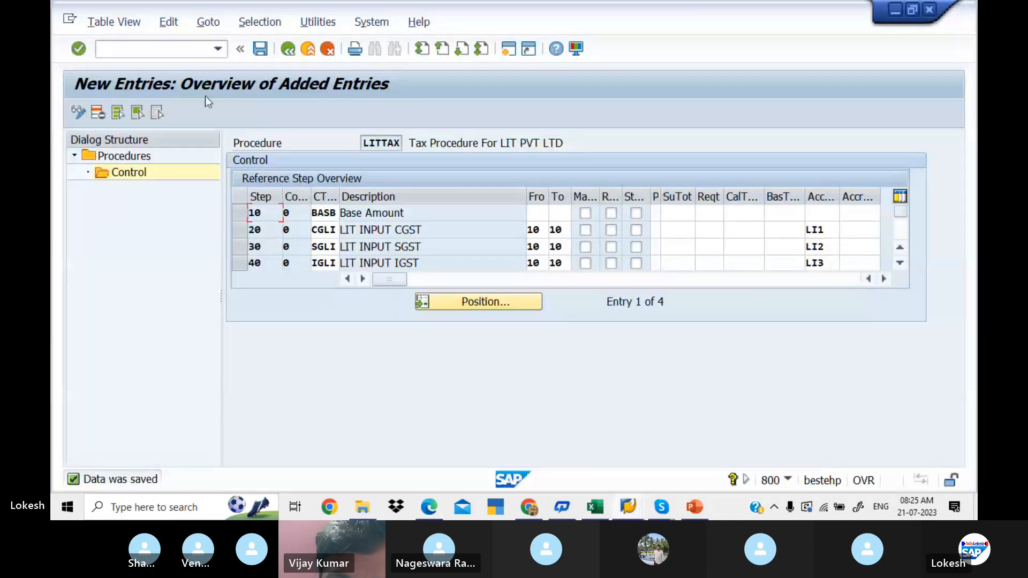
text(/NOBBG)
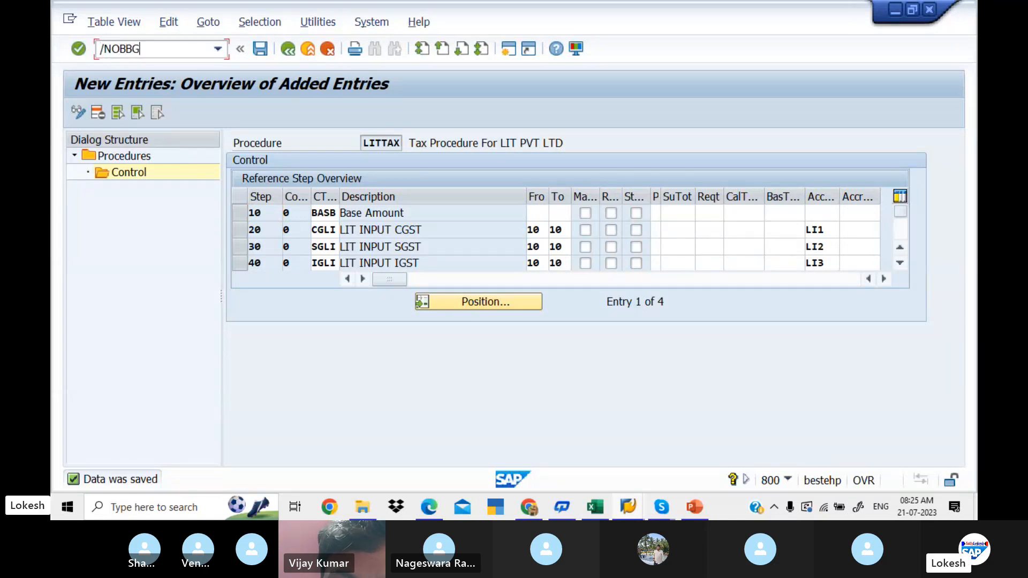
key(Return)
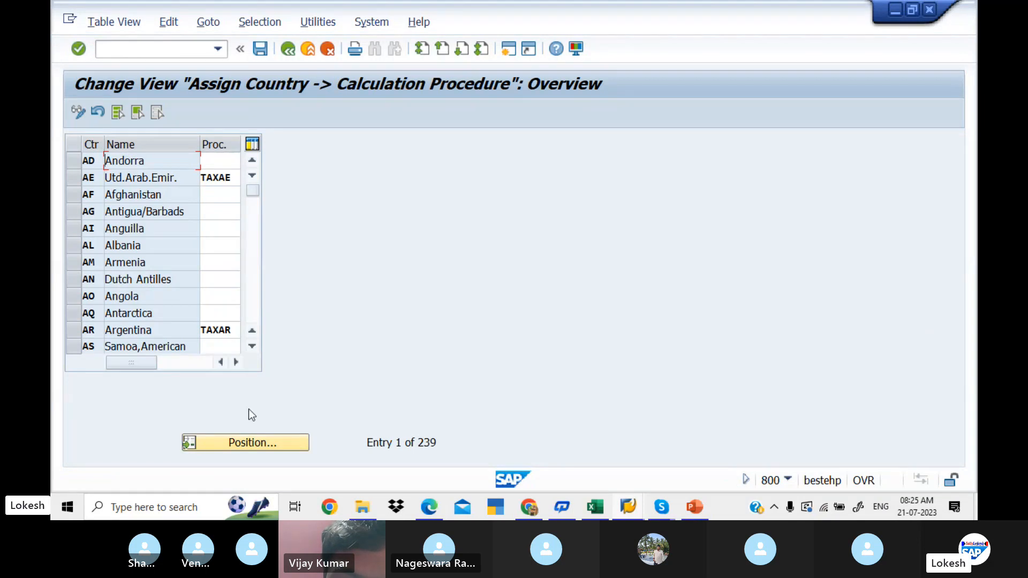
click(256, 442)
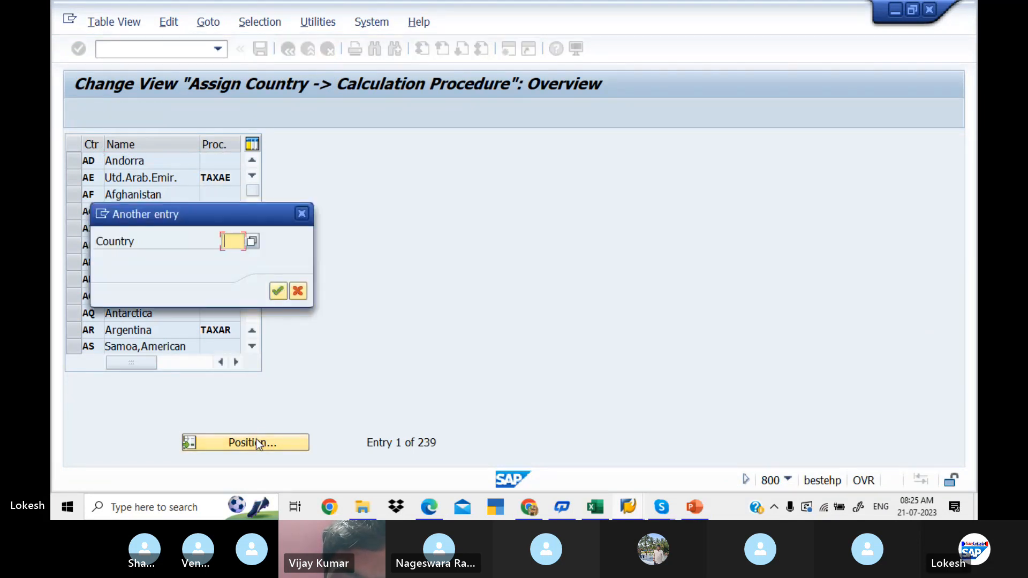
text(IN)
key(Return)
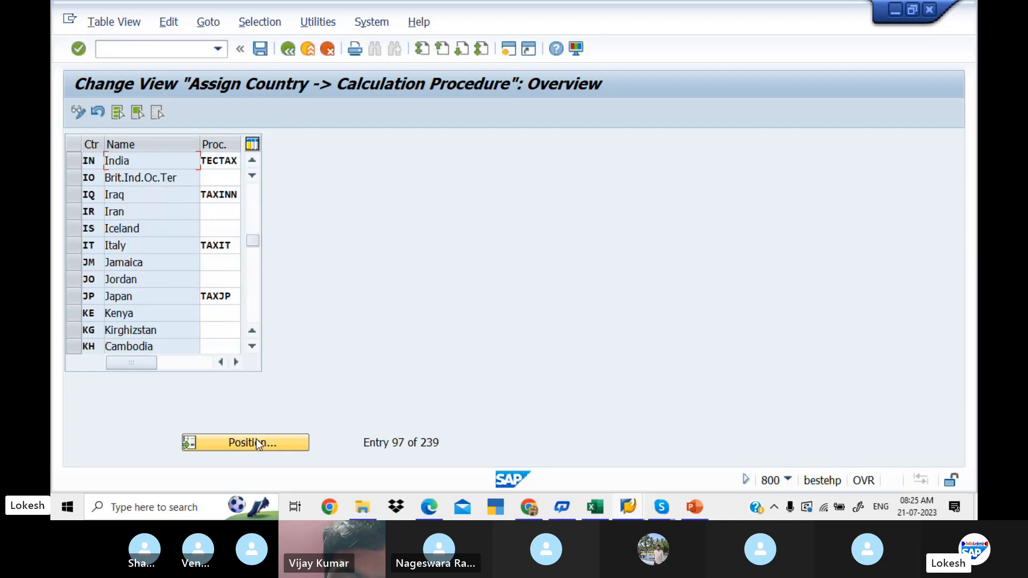
- Replace India's calculation procedure with LITTAX
click(239, 163)
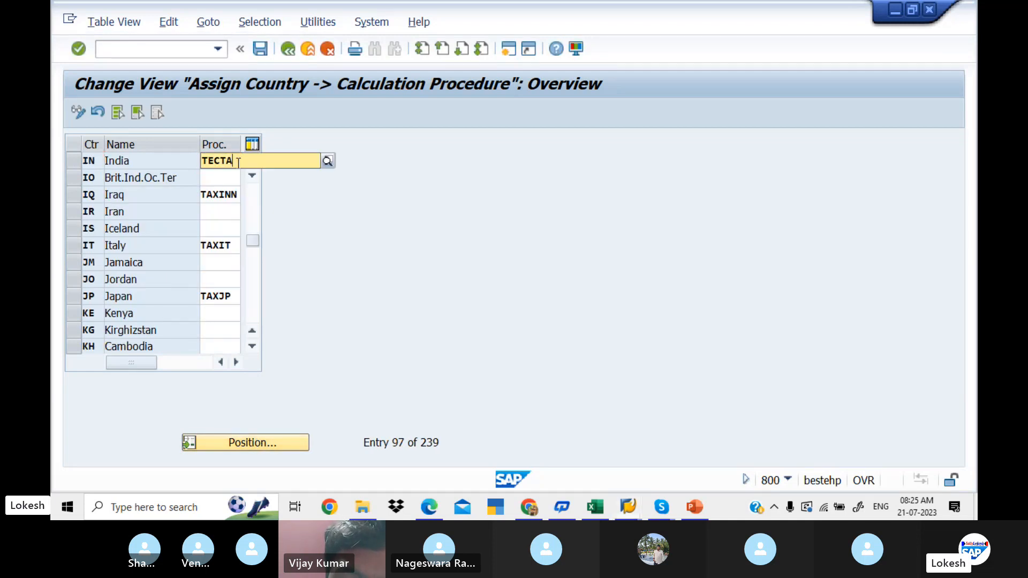
key(BackSpace)
key(BackSpace)
key(BackSpace)
key(BackSpace)
key(BackSpace)
key(BackSpace)
key(BackSpace)
key(BackSpace)
text(LITT)
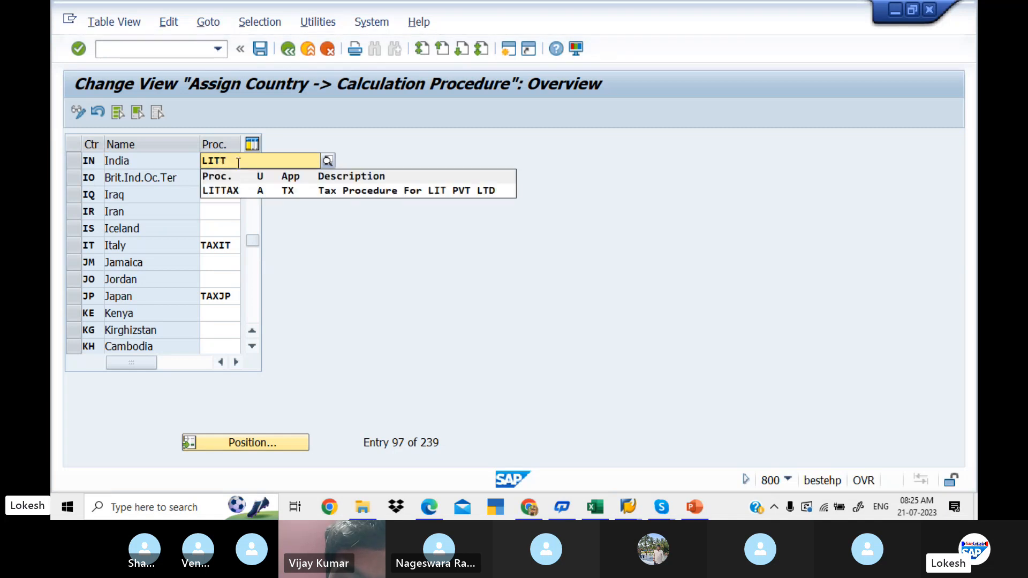
text(AX)
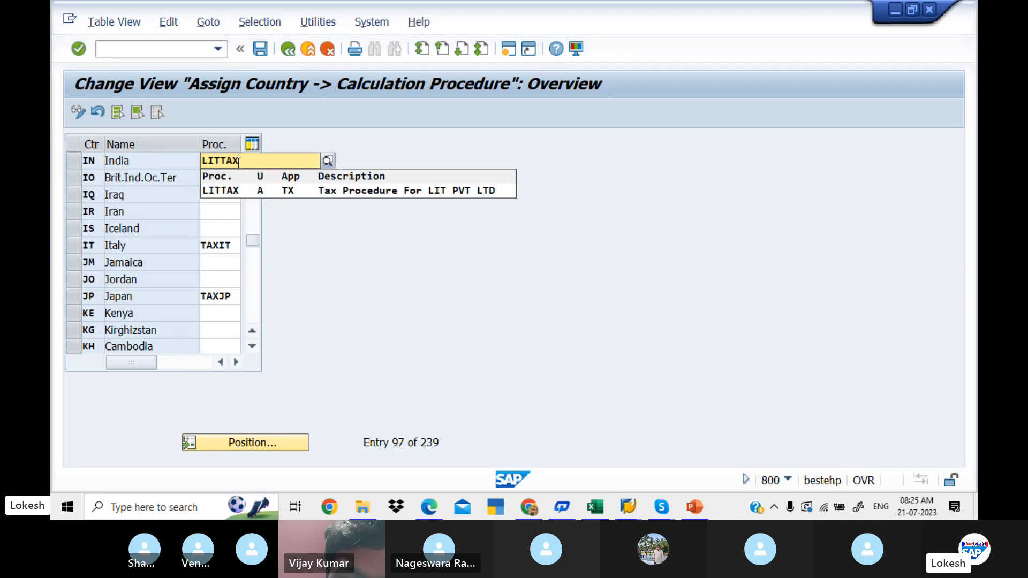
click(303, 188)
- Switch to the Excel GST sheet and record LITTAX in cell D5 for Check Calculation Procedure
key(alt+Tab)
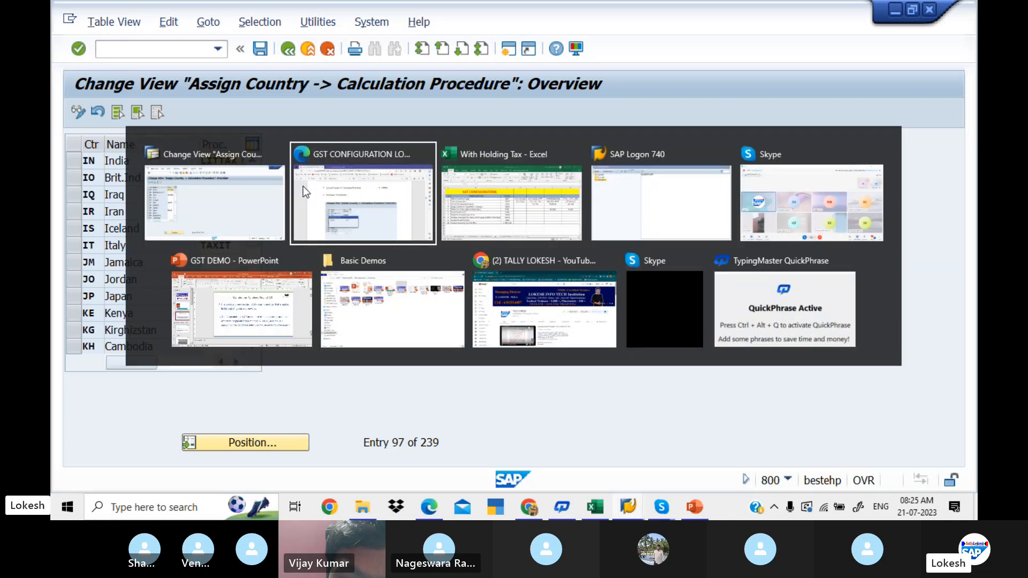
key(alt+Tab)
click(553, 260)
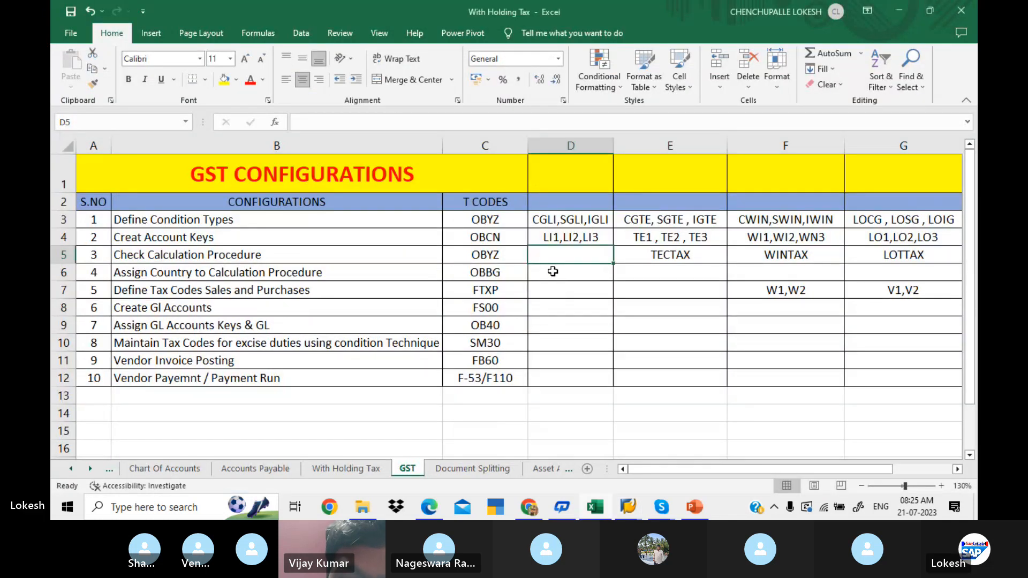
click(552, 272)
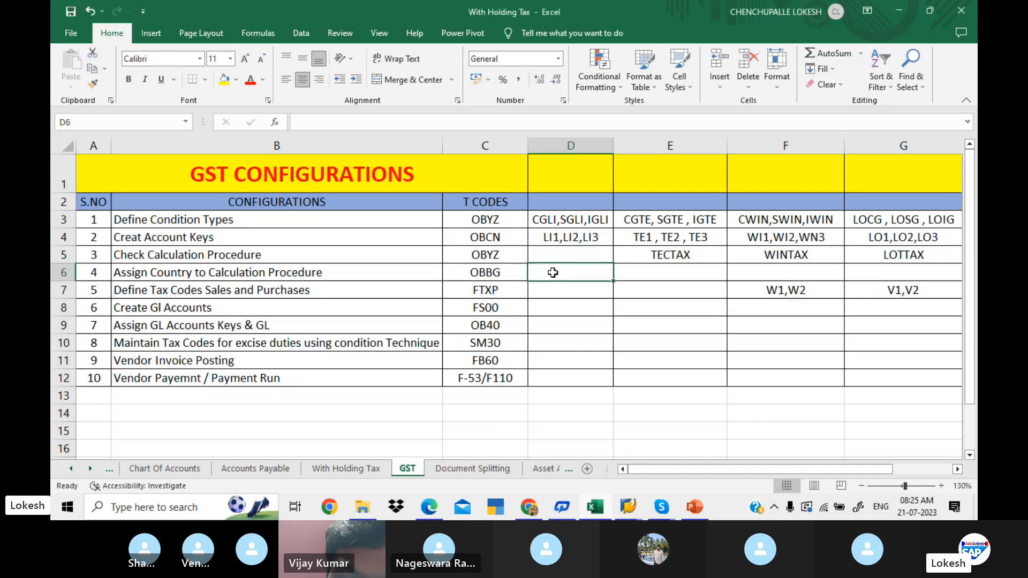
click(562, 254)
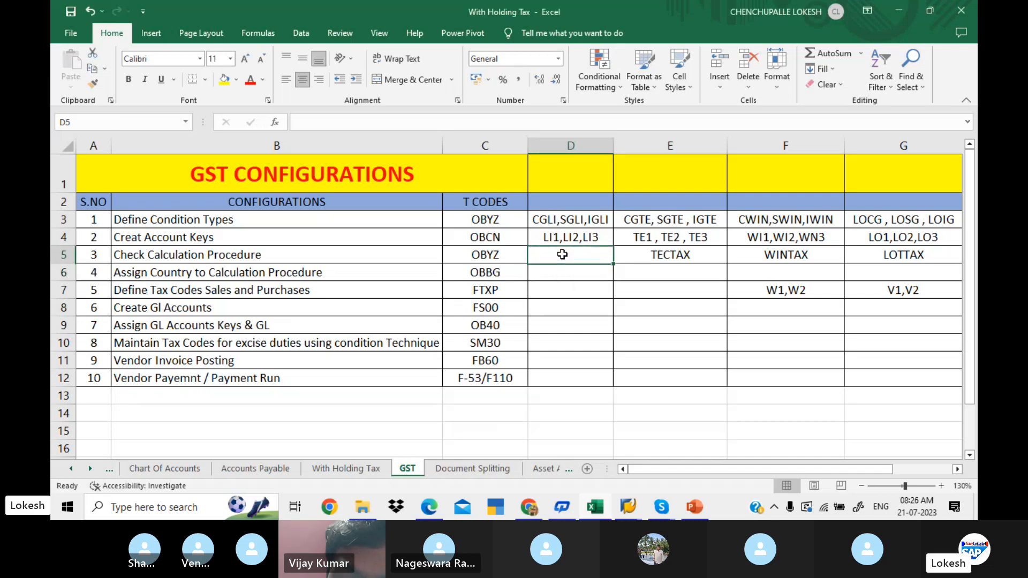
text(LITTA)
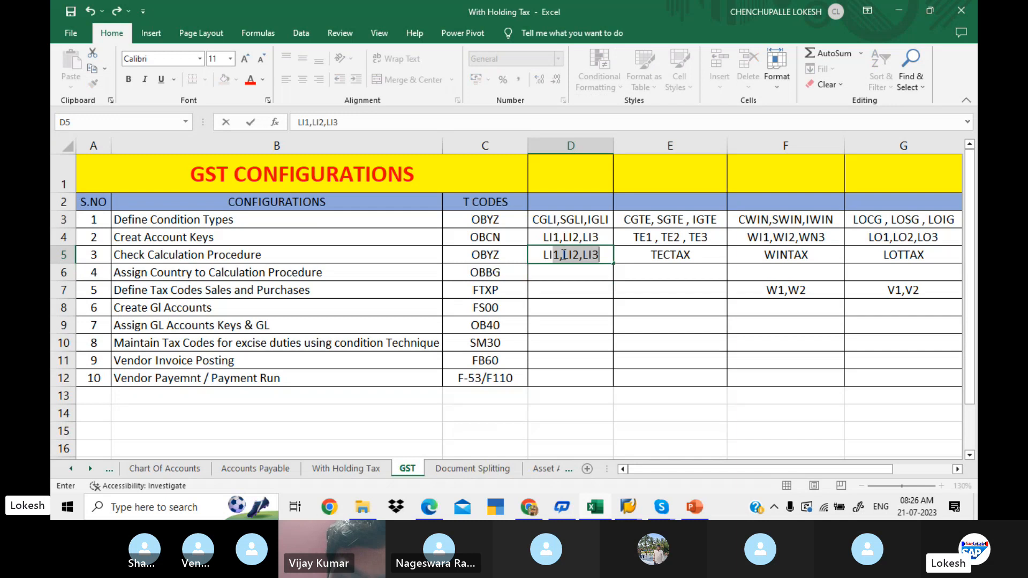
text(X)
key(Return)
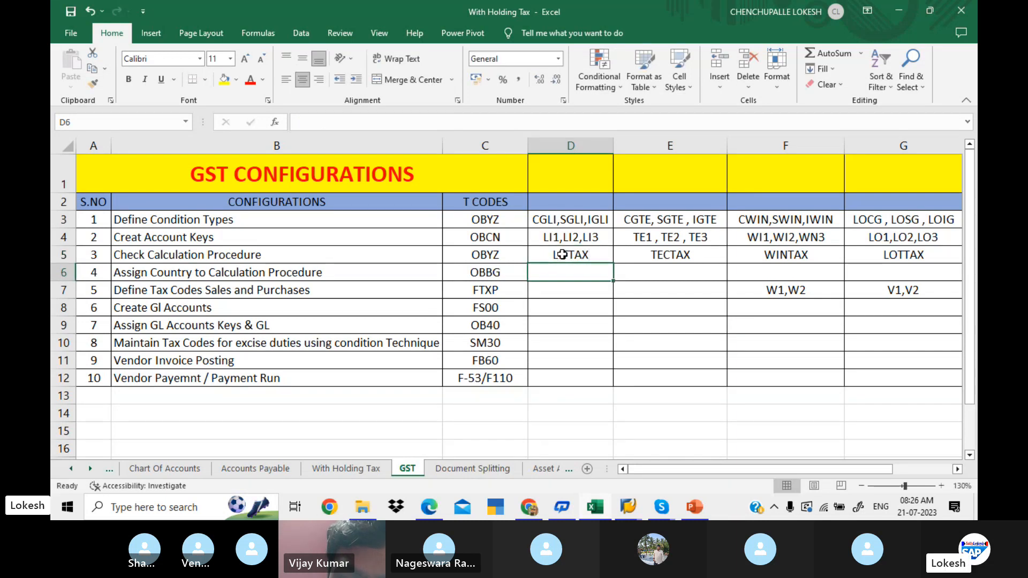
- Return to SAP and save the country assignment under the customizing request GST FOR LIT PVT LTD
key(alt+Tab)
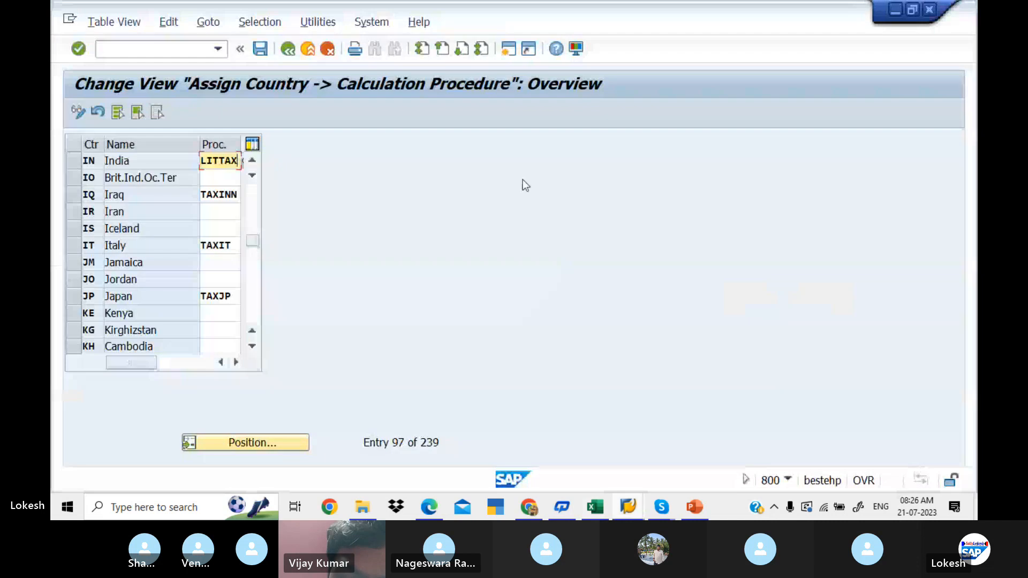
click(261, 51)
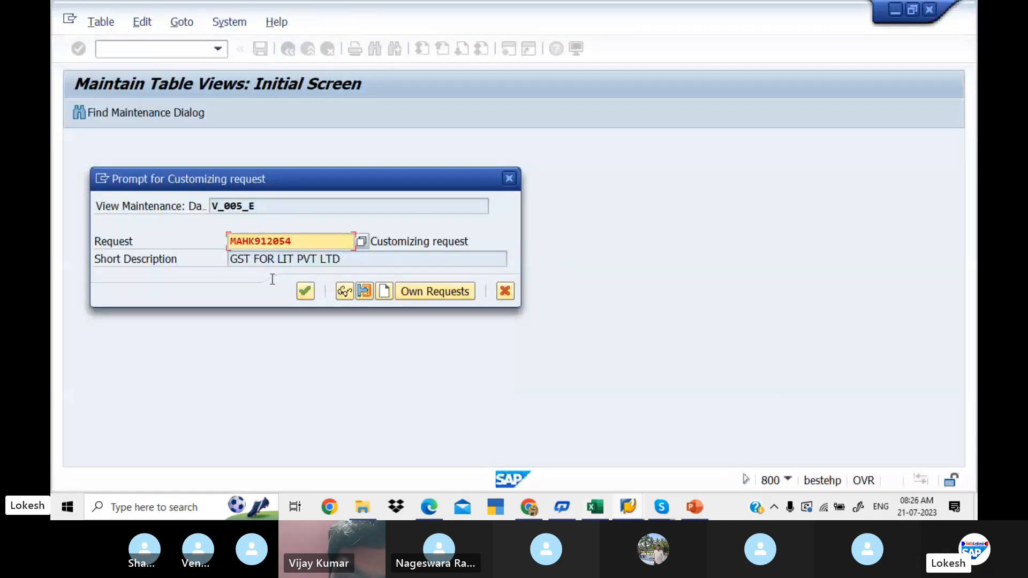
click(304, 291)
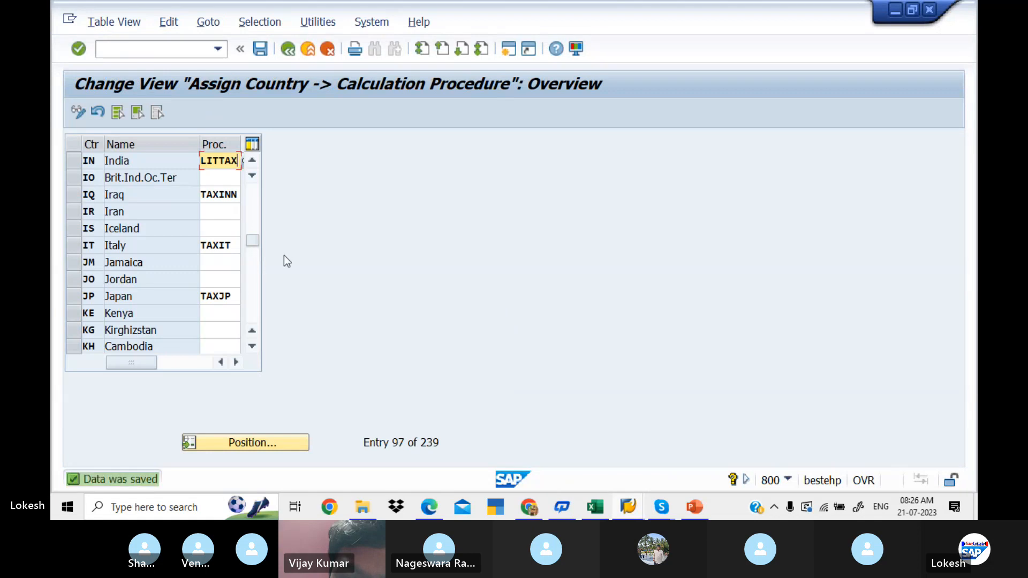
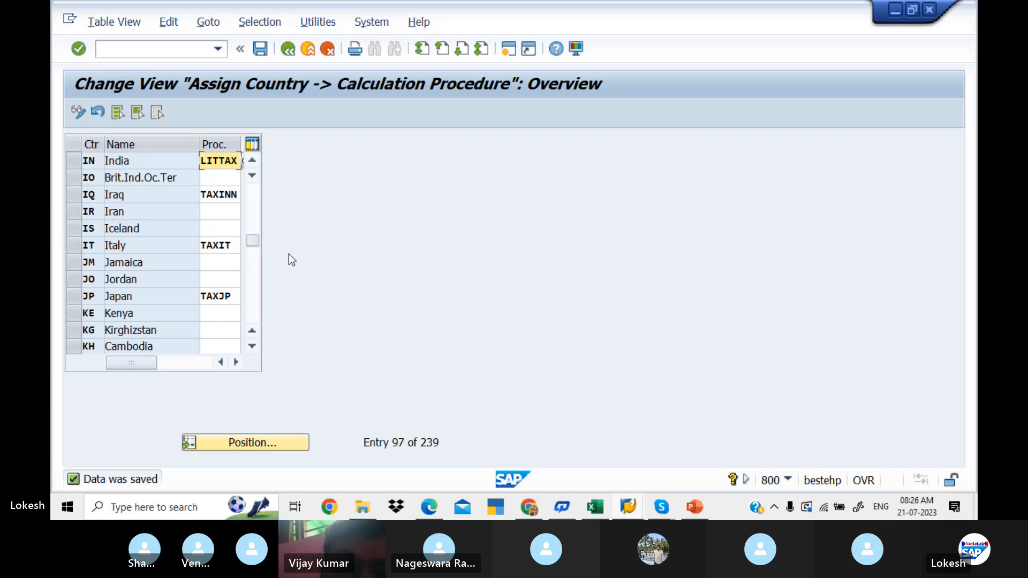
- Check Define Tax Codes Sales and Purchases in the PDF guide, and switch back to SAP to open transaction FTXP with /NFTXP
key(alt+Tab)
key(alt+Tab)
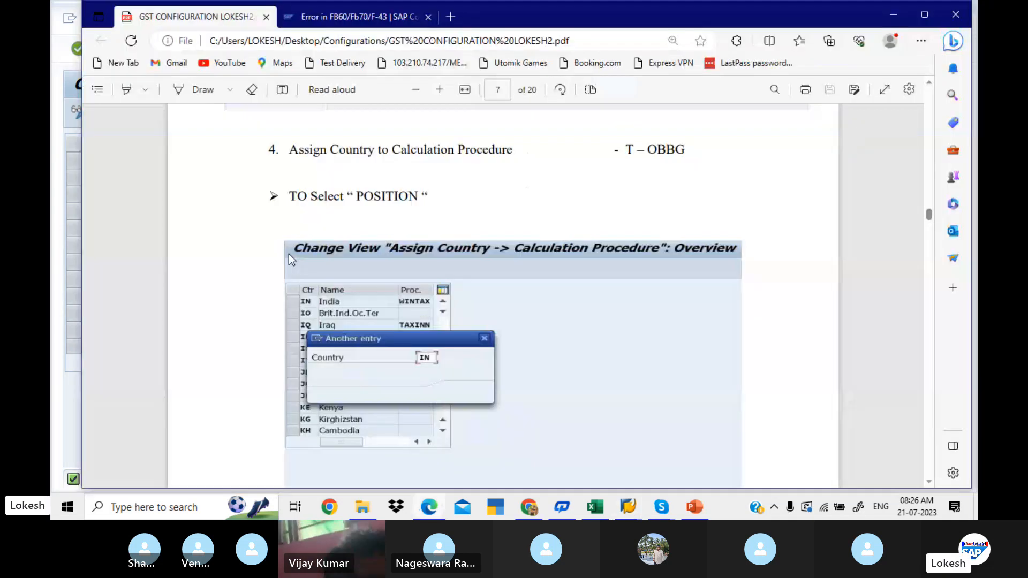
scroll(289, 255, down, 10)
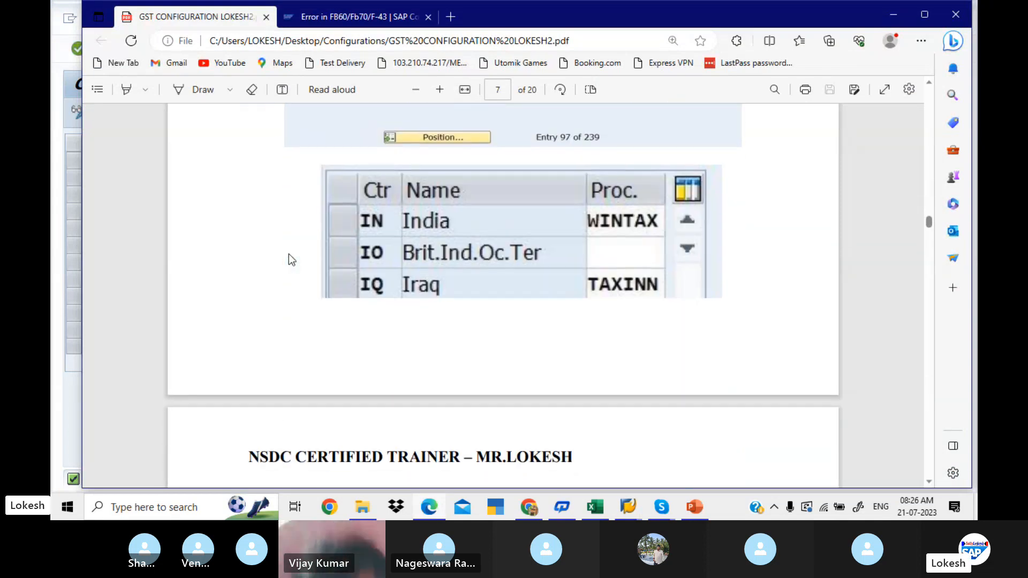
scroll(289, 254, down, 5)
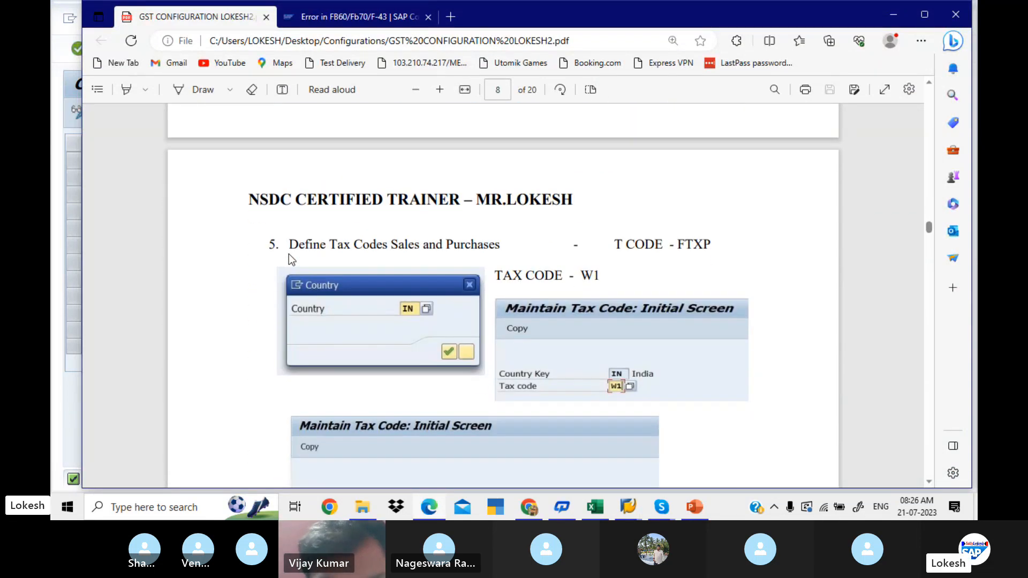
scroll(289, 259, down, 1)
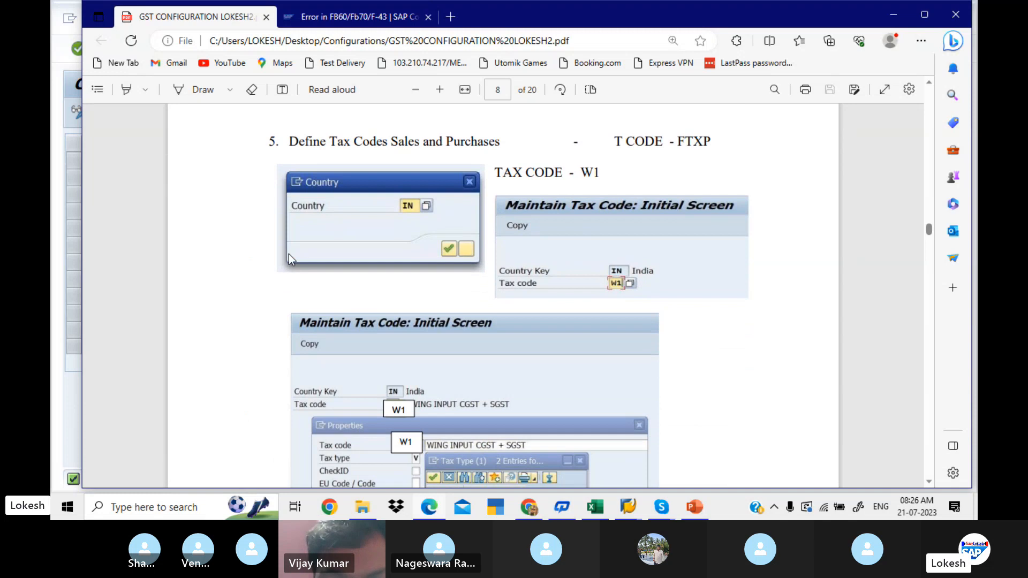
key(alt+Tab)
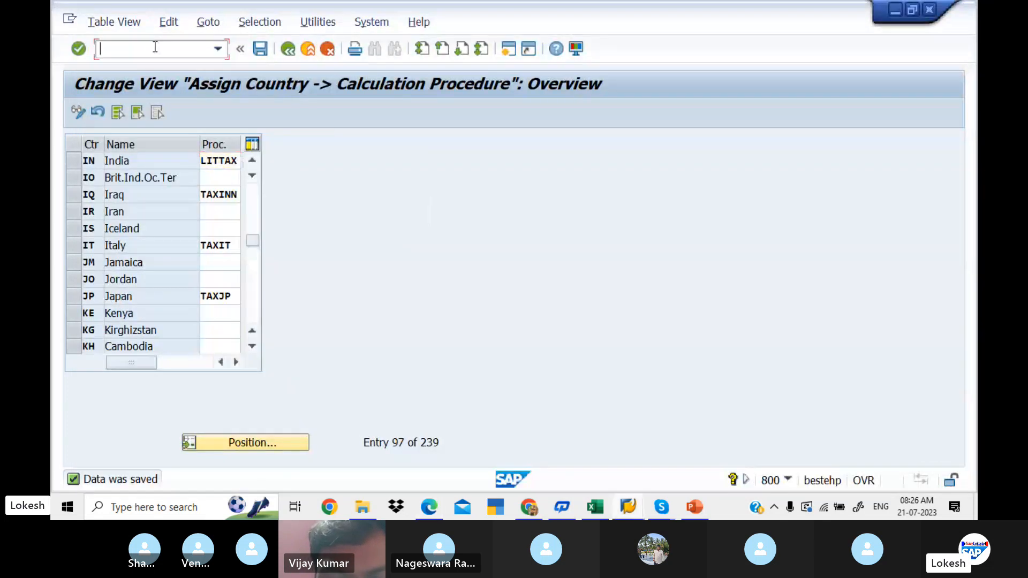
click(155, 47)
text(/N)
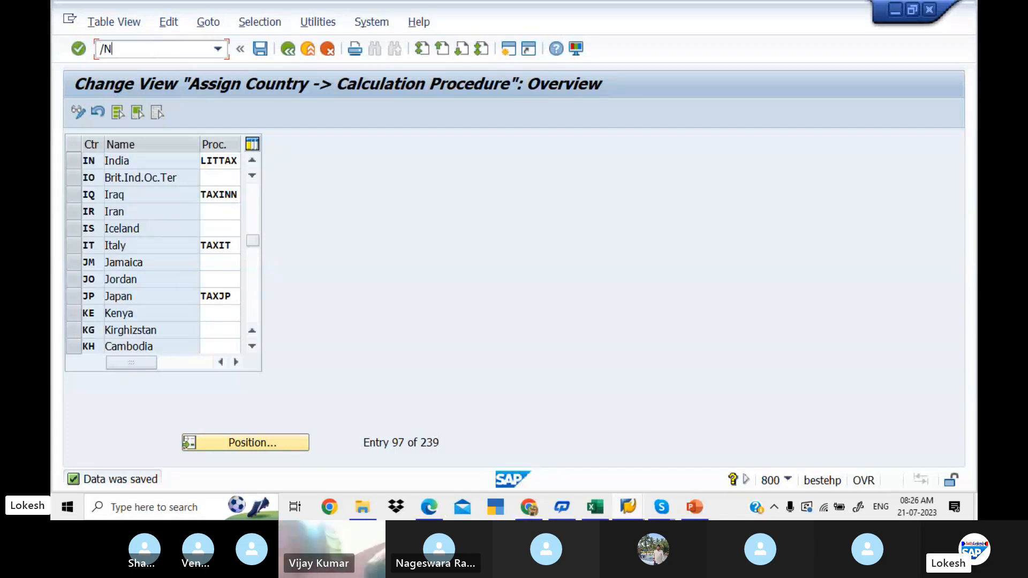
text(FTXO)
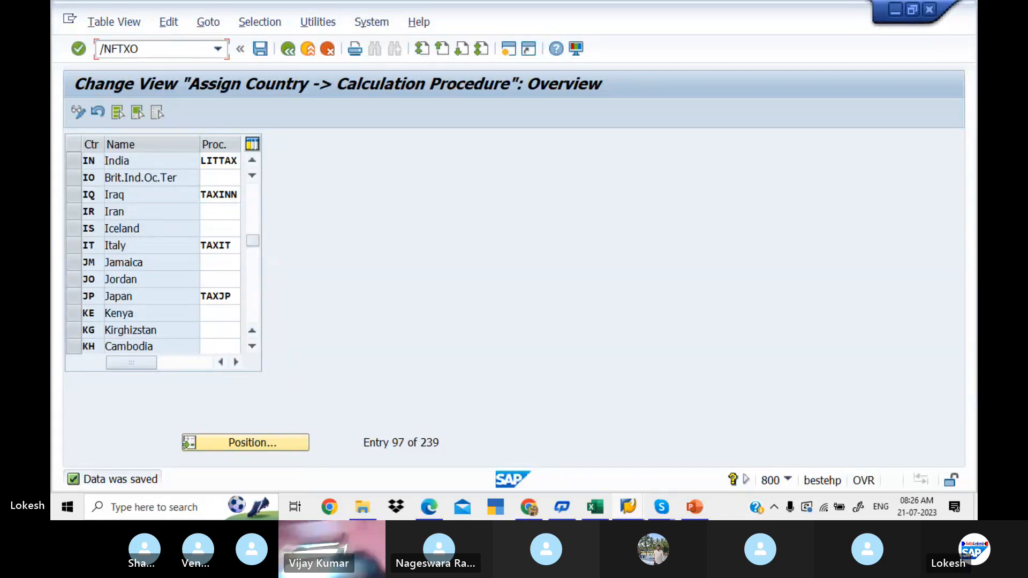
key(BackSpace)
text(P)
key(Return)
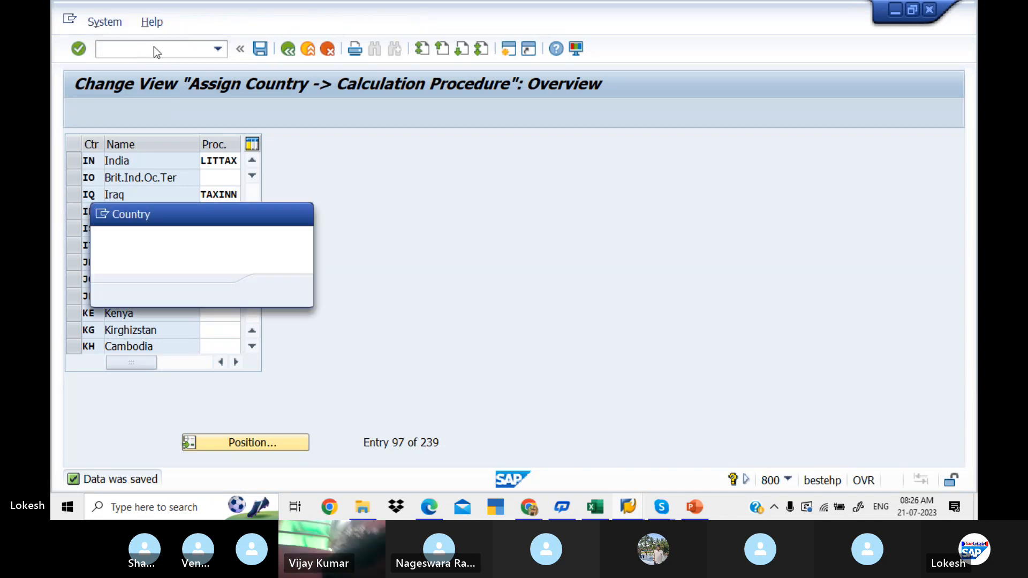
- Choose country IN and start creating tax code L1
text(IN)
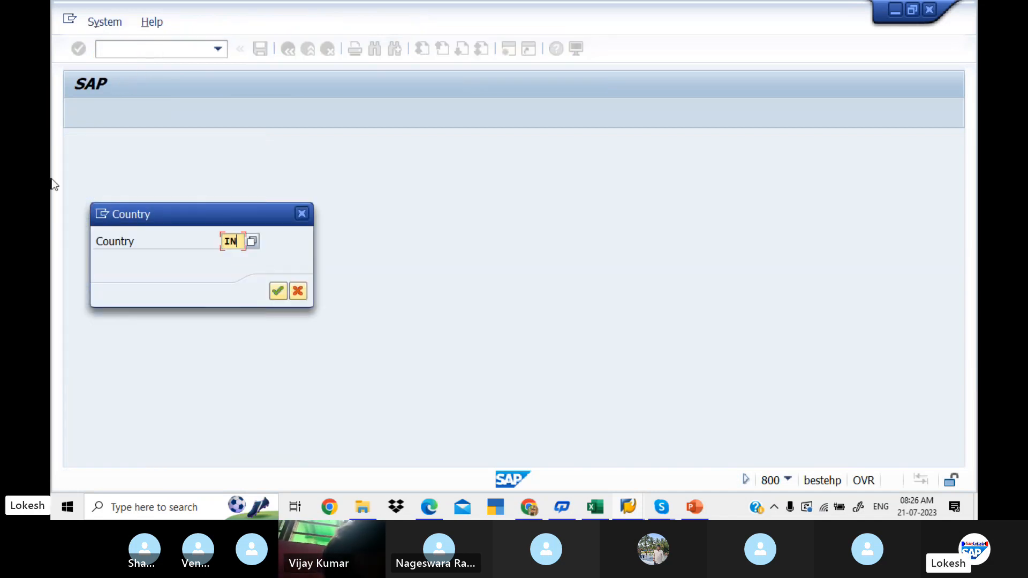
key(Return)
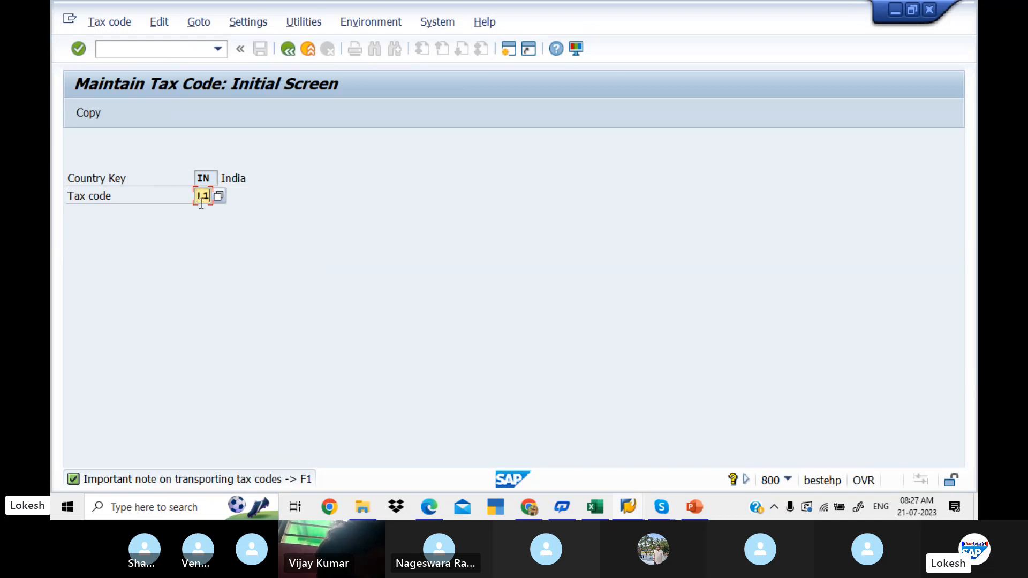
key(Return)
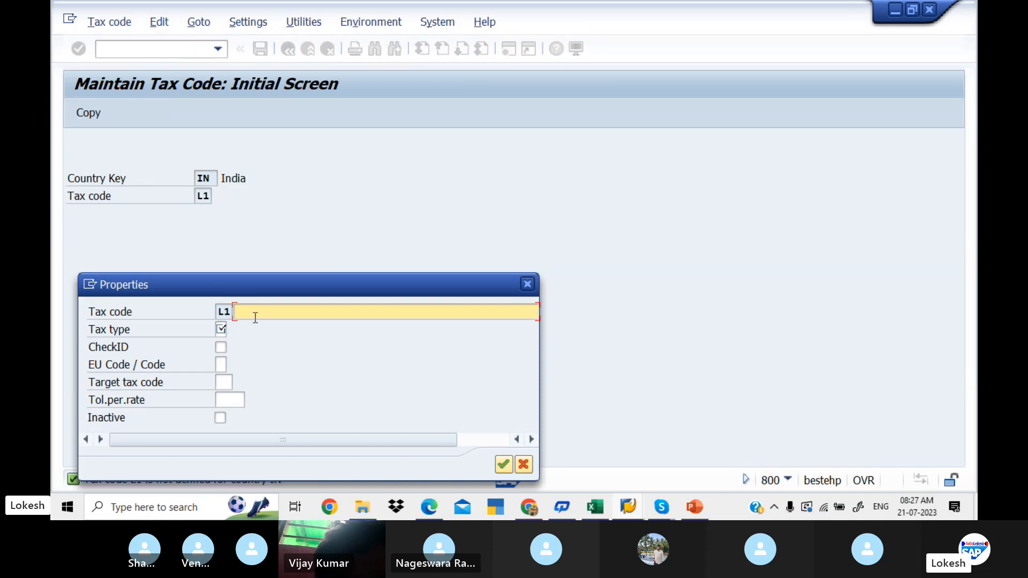
- Check the tax code properties example in the PDF guide, and describe L1 in SAP as LIT INPUT CGST + GST
key(alt+Tab)
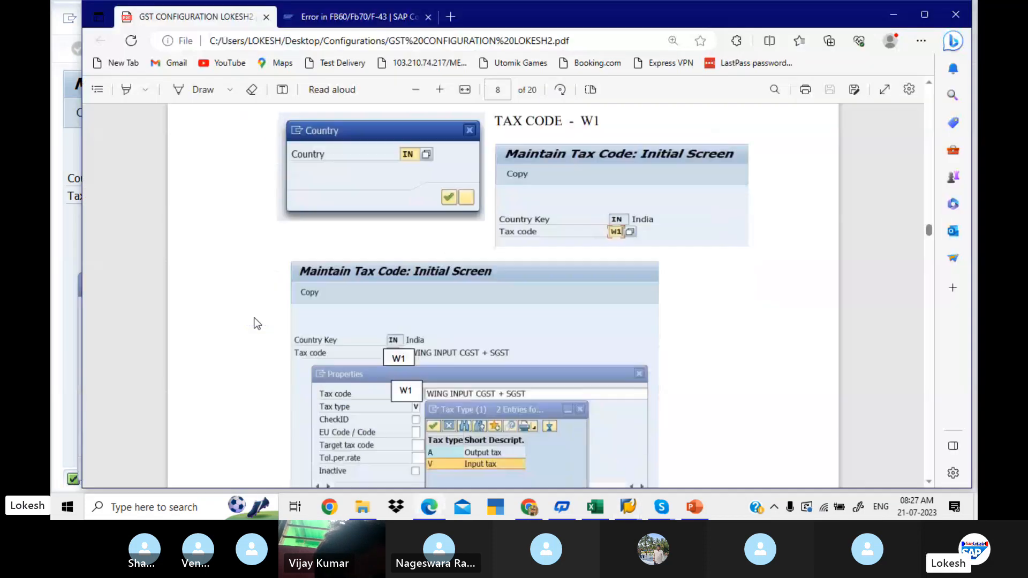
scroll(257, 323, down, 3)
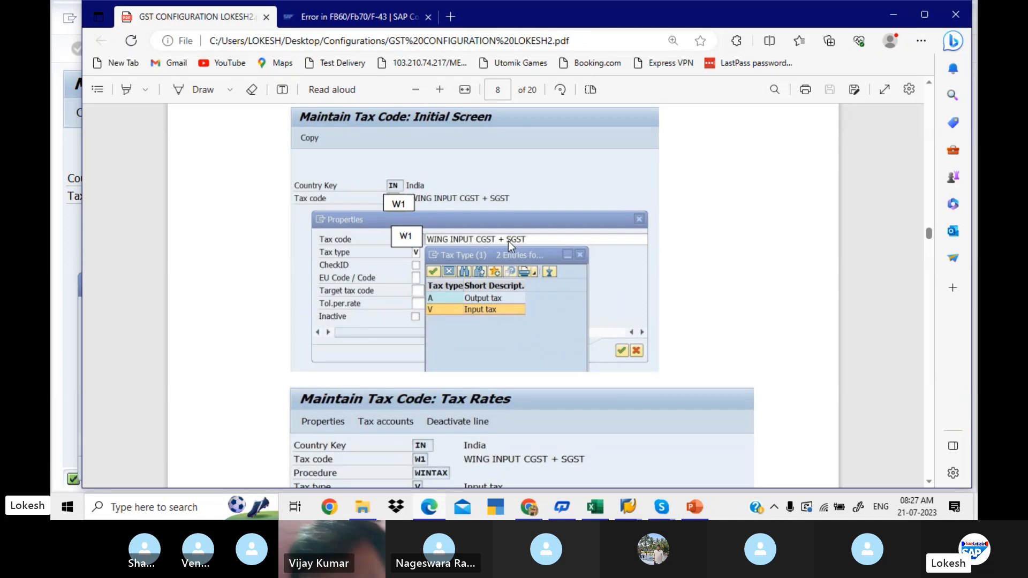
key(alt+Tab)
text(LI)
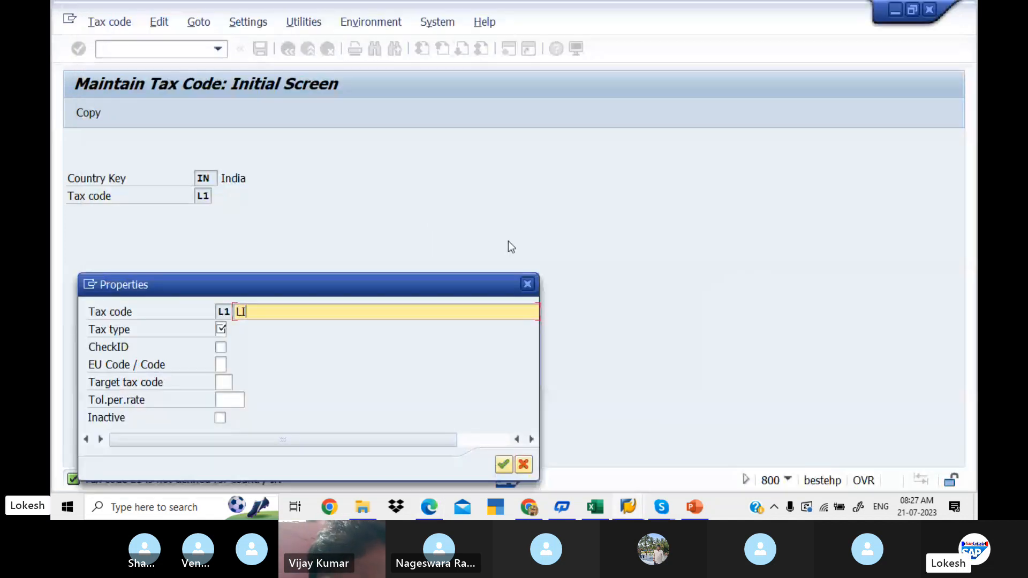
text(T INPU)
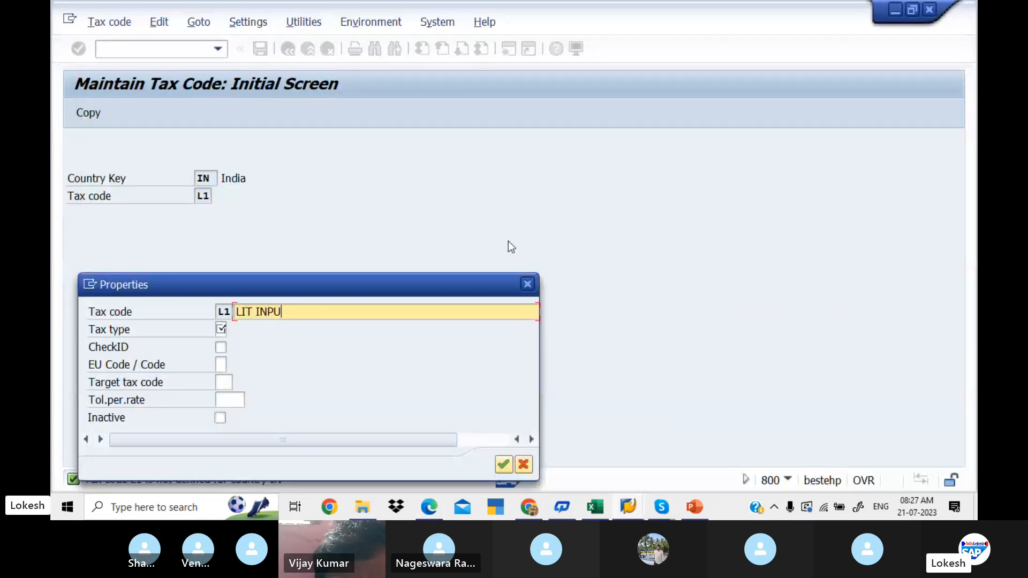
text(T CGST )
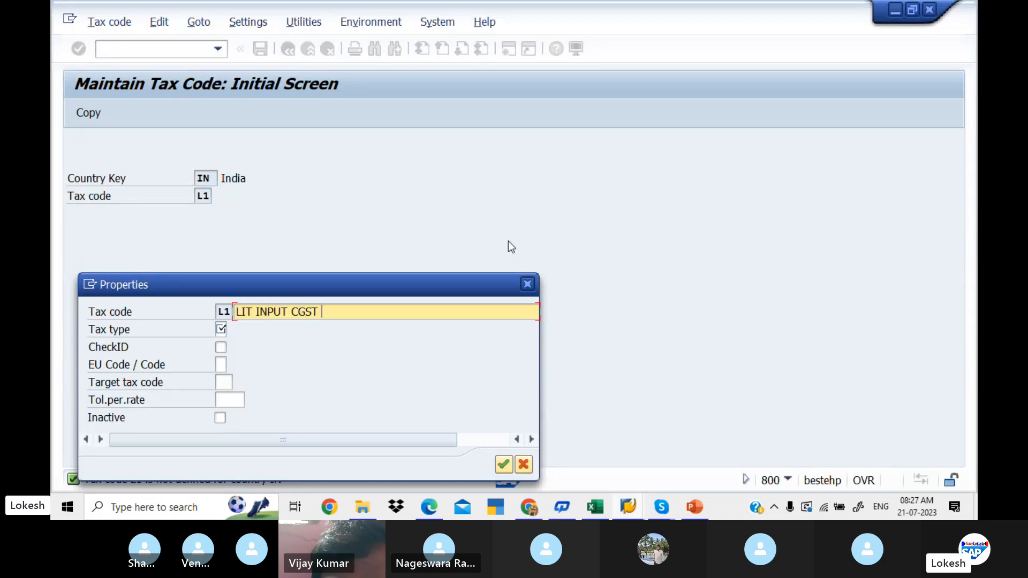
text(+SGST)
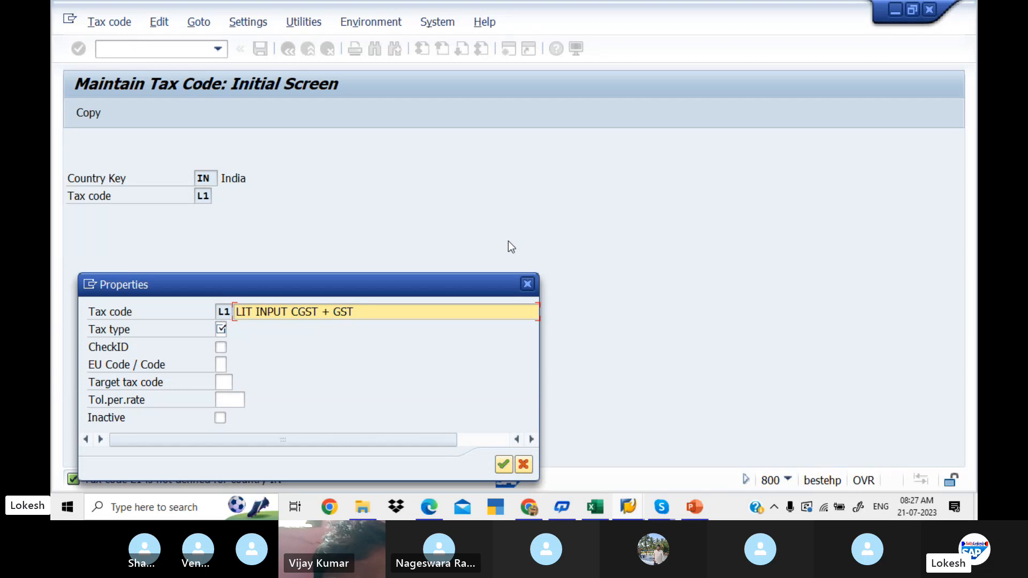
- Assign tax type V (Input tax) to L1, compare with the PDF guide, and accept the properties in SAP
click(221, 329)
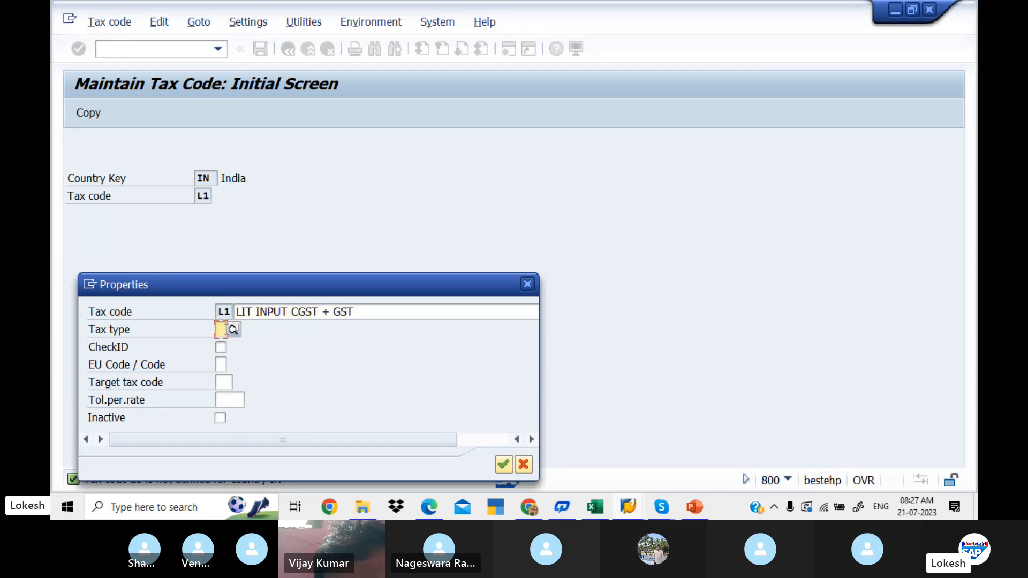
click(232, 330)
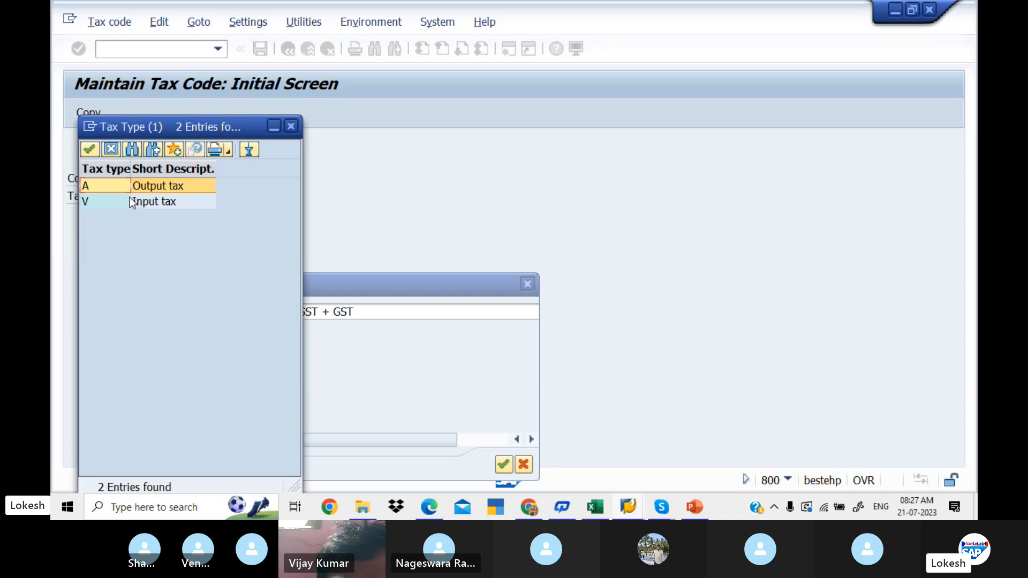
click(142, 202)
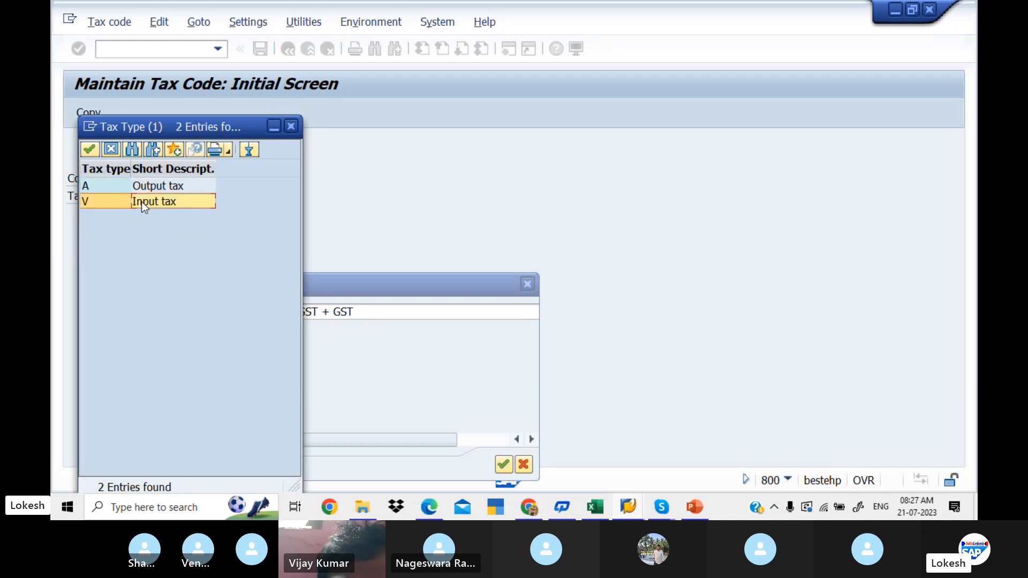
double_click(142, 202)
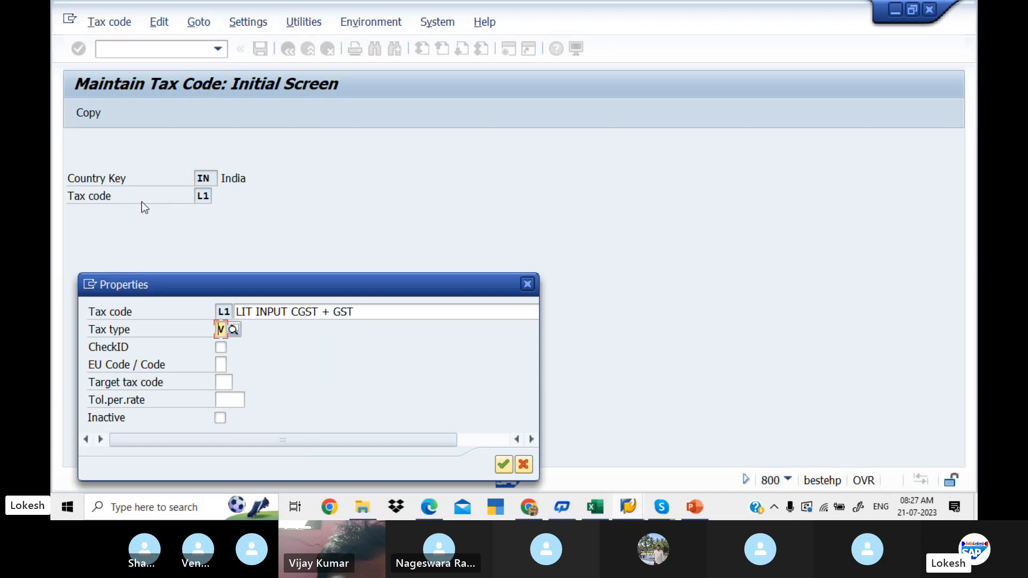
key(alt+Tab)
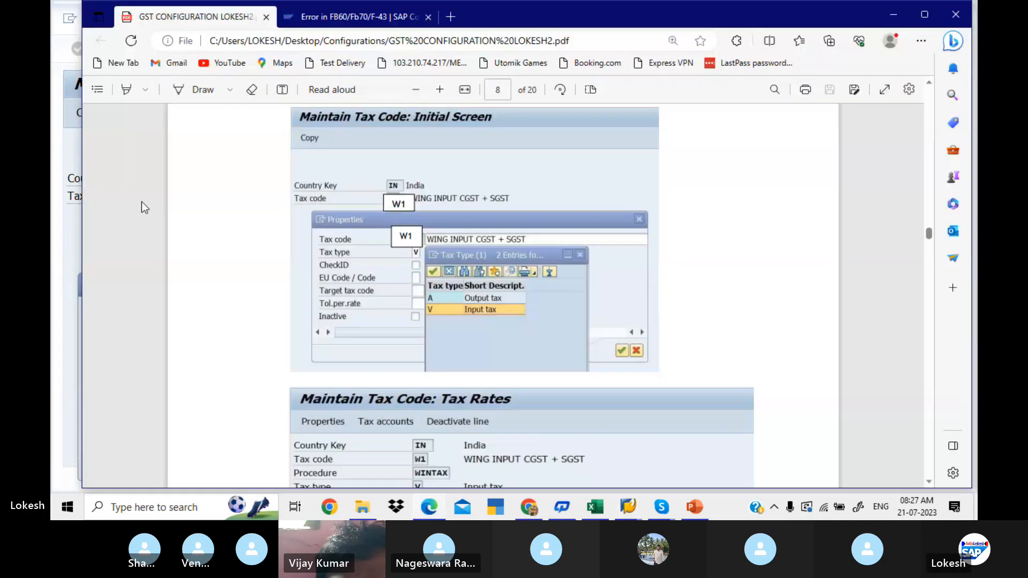
scroll(141, 201, down, 1)
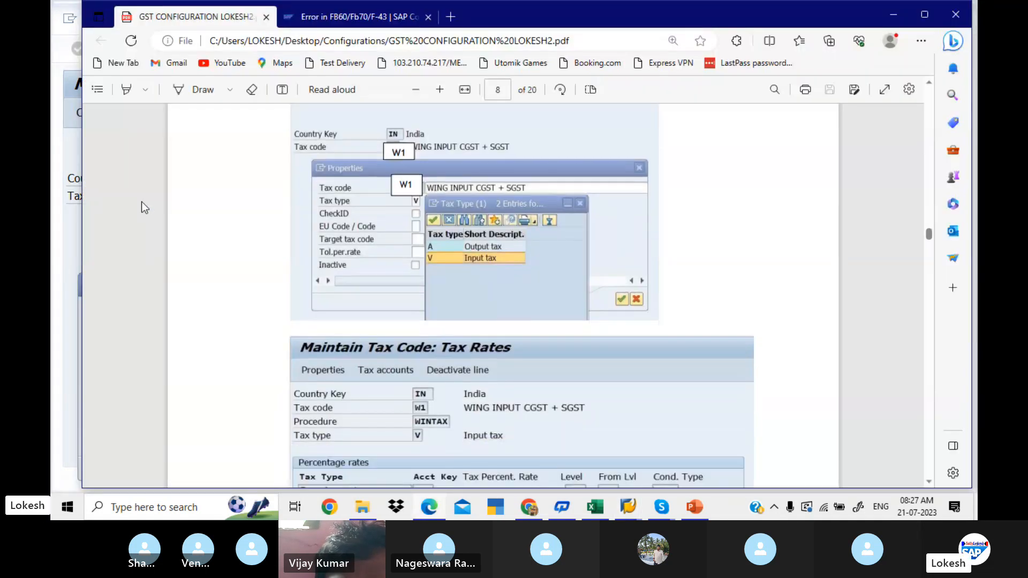
key(alt+Tab)
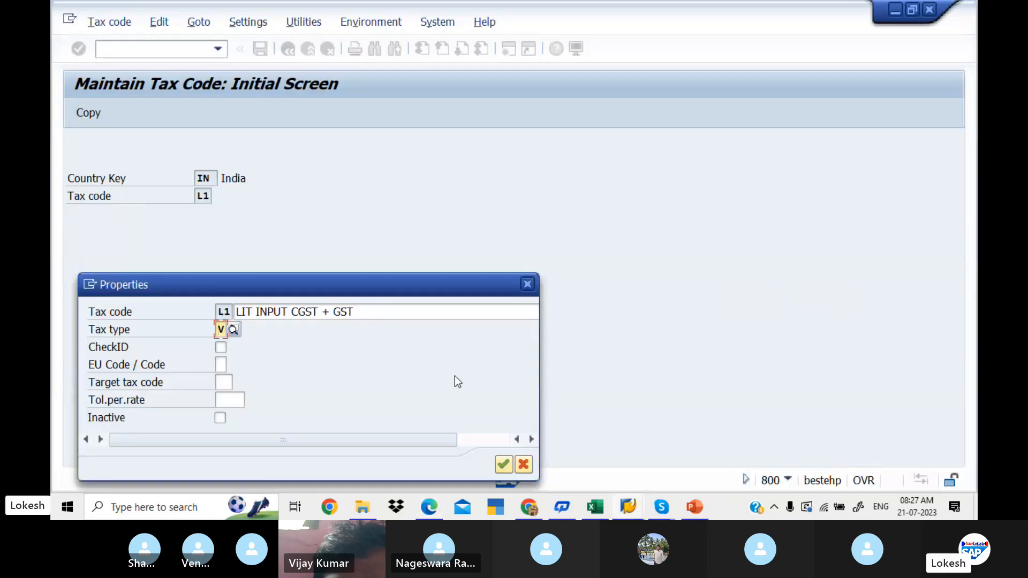
click(502, 465)
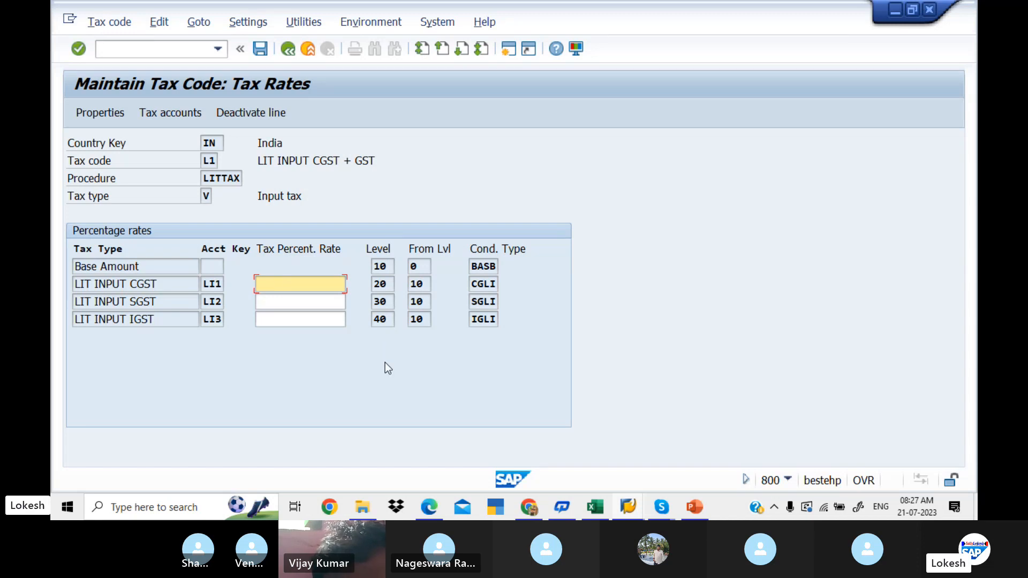
- Check the example rates in the PDF guide, set 6 percent for LIT INPUT CGST and LIT INPUT SGST in SAP, and save tax code L1
key(alt+Tab)
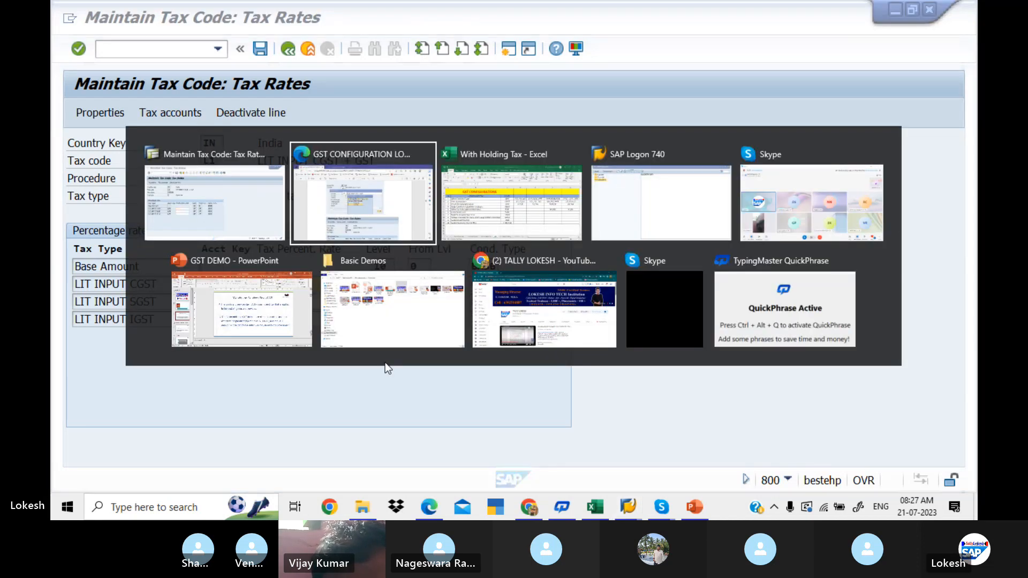
scroll(384, 362, down, 5)
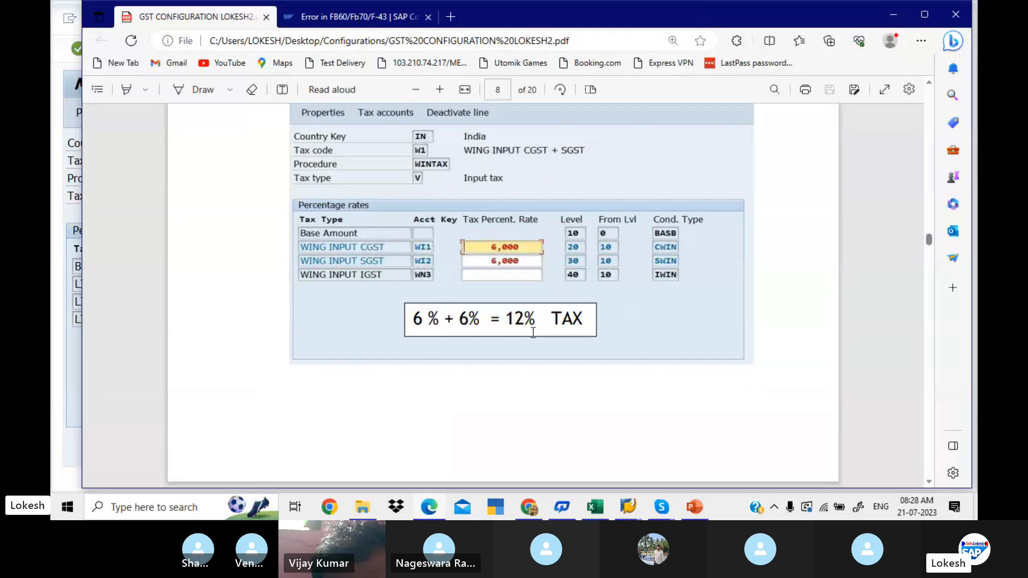
key(alt)
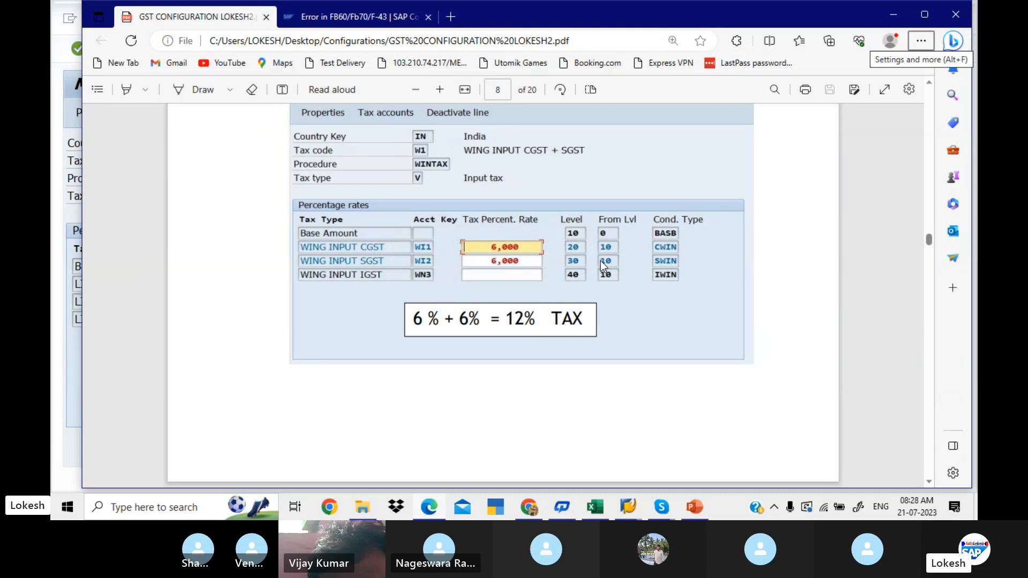
key(alt+Tab)
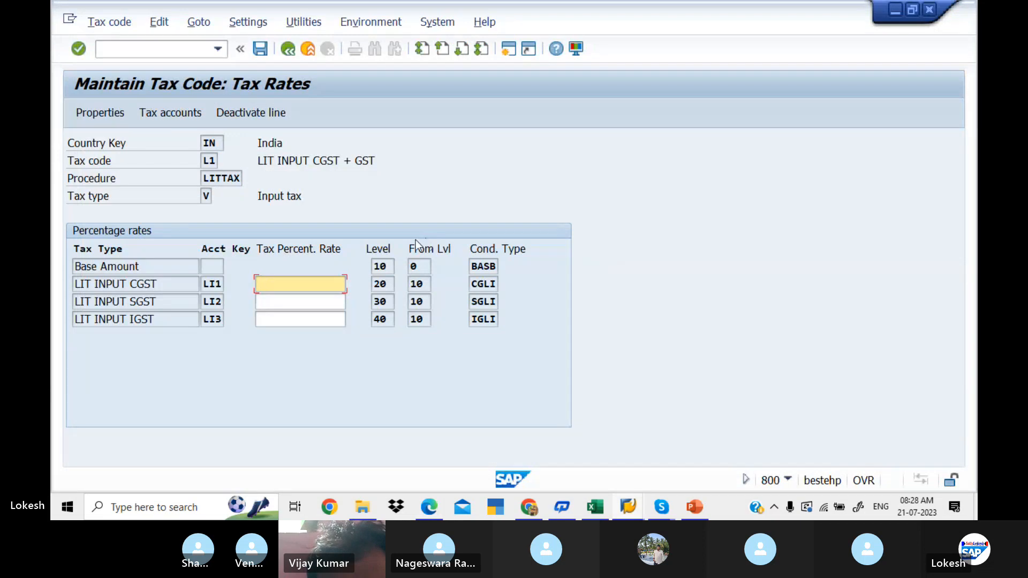
text(6)
key(Tab)
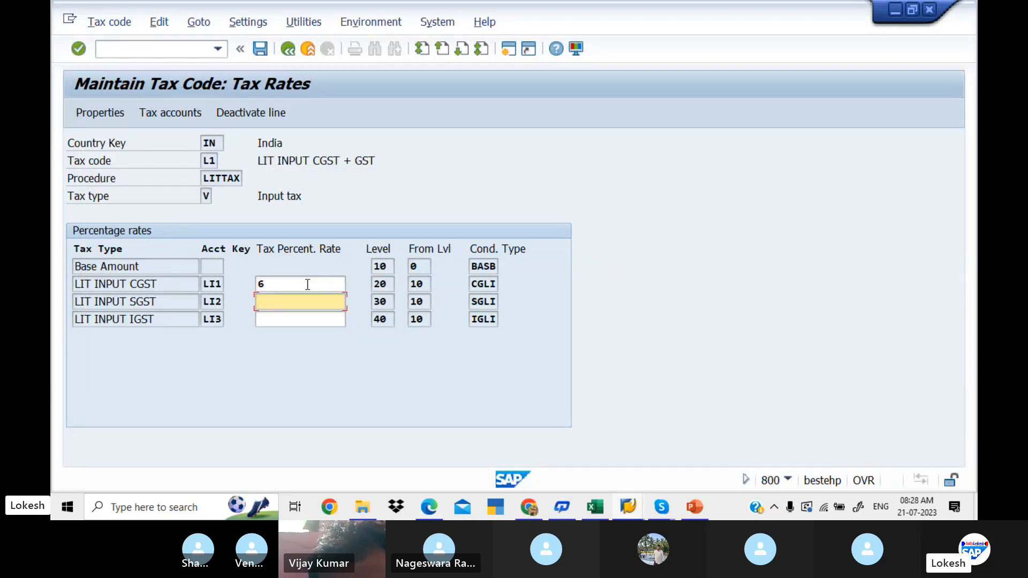
text(6)
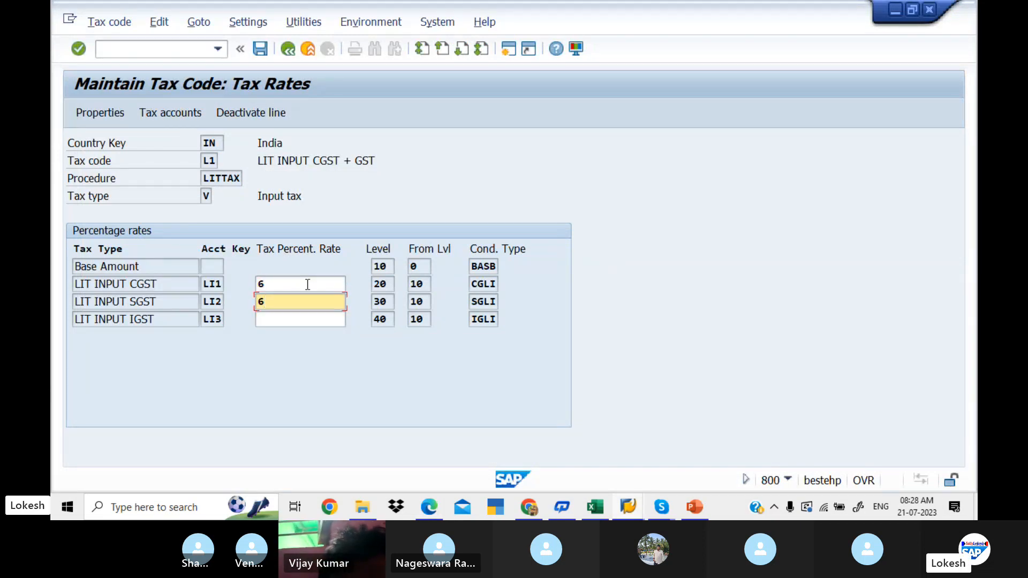
key(Return)
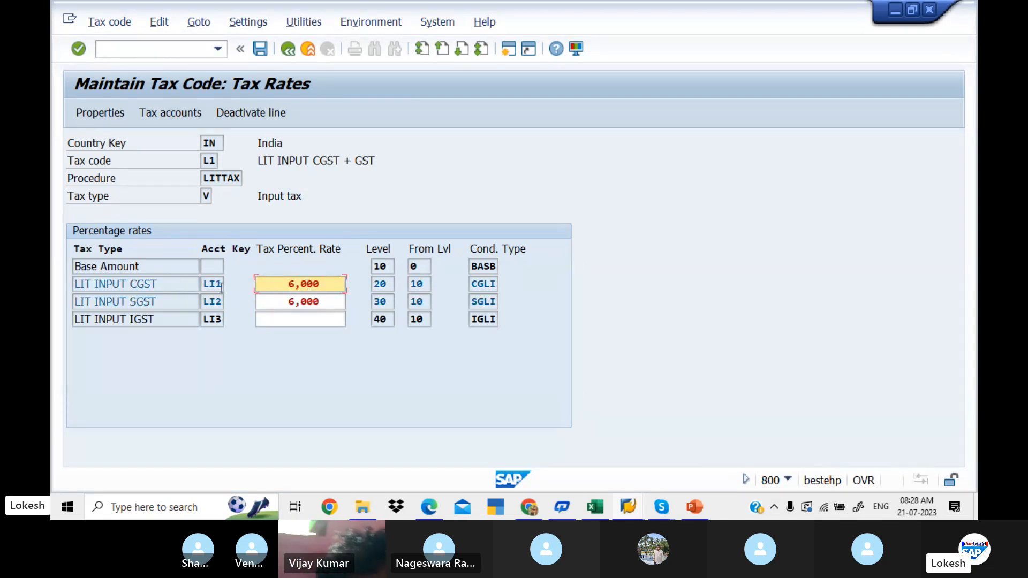
click(261, 49)
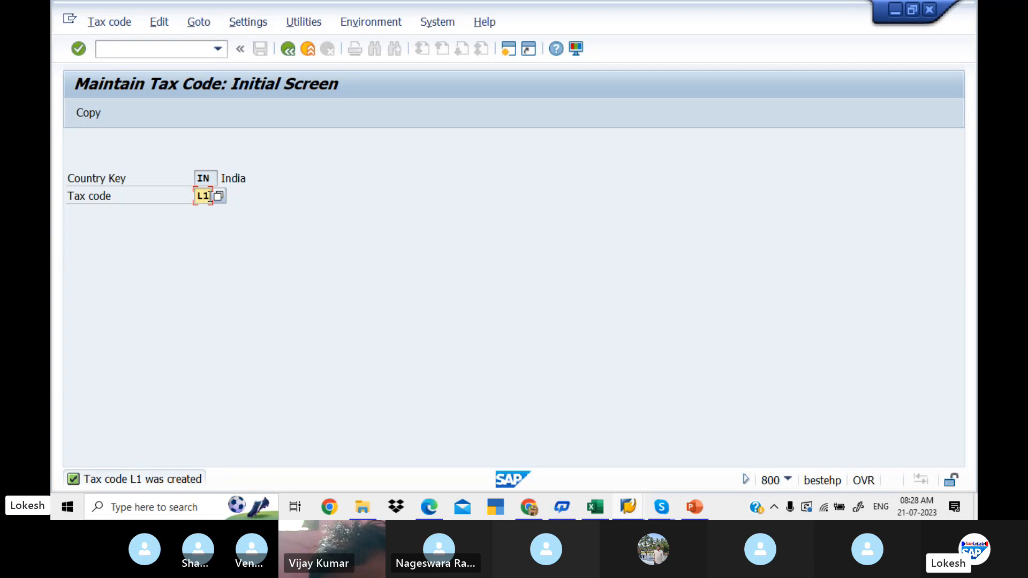
- Start creating tax code L2 for India
key(BackSpace)
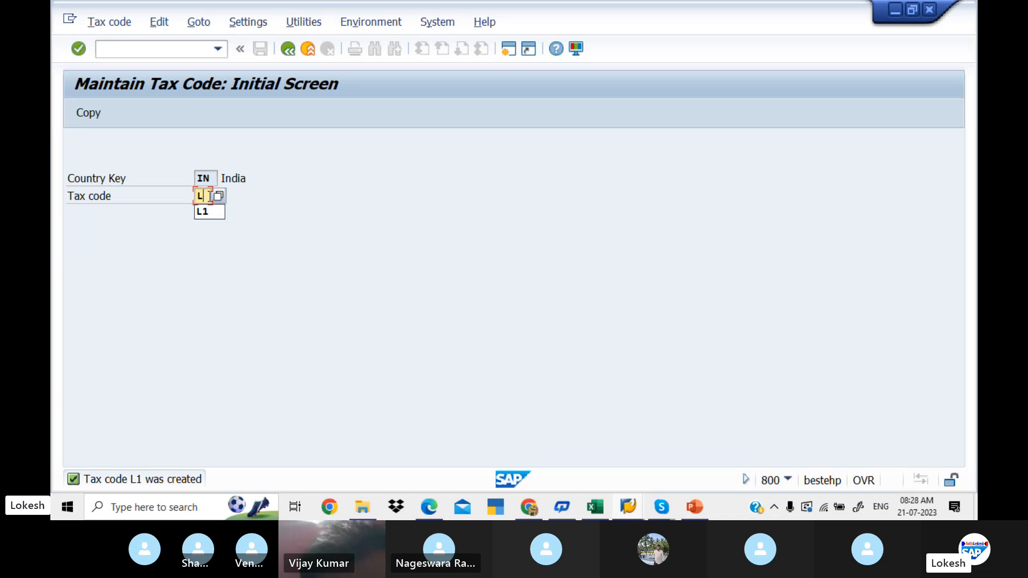
text(2)
key(Return)
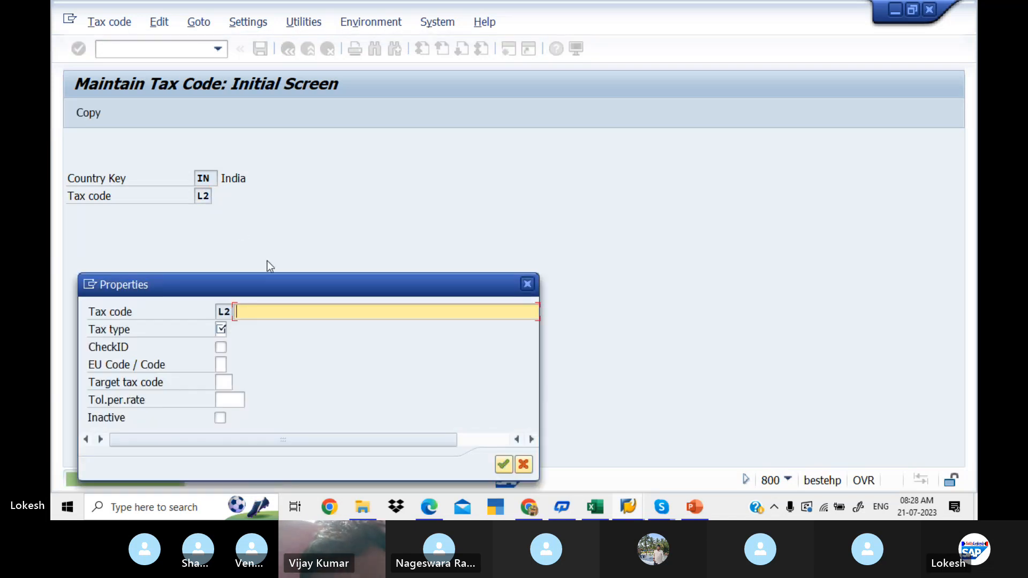
- Describe tax code L2 as LIT INPUT IGST, assign tax type V (Input tax), and accept the properties
text(LIT)
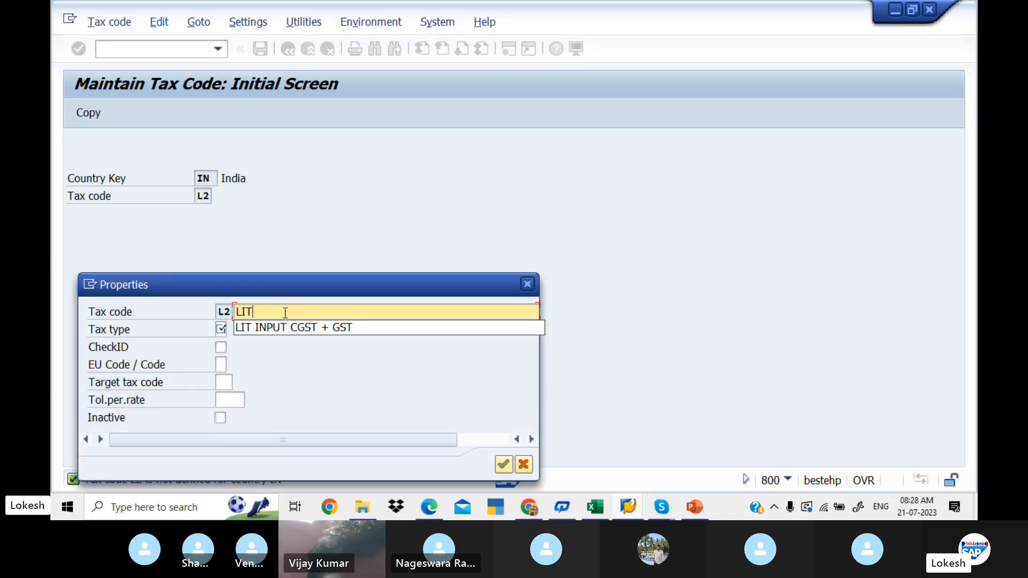
text( INPUT)
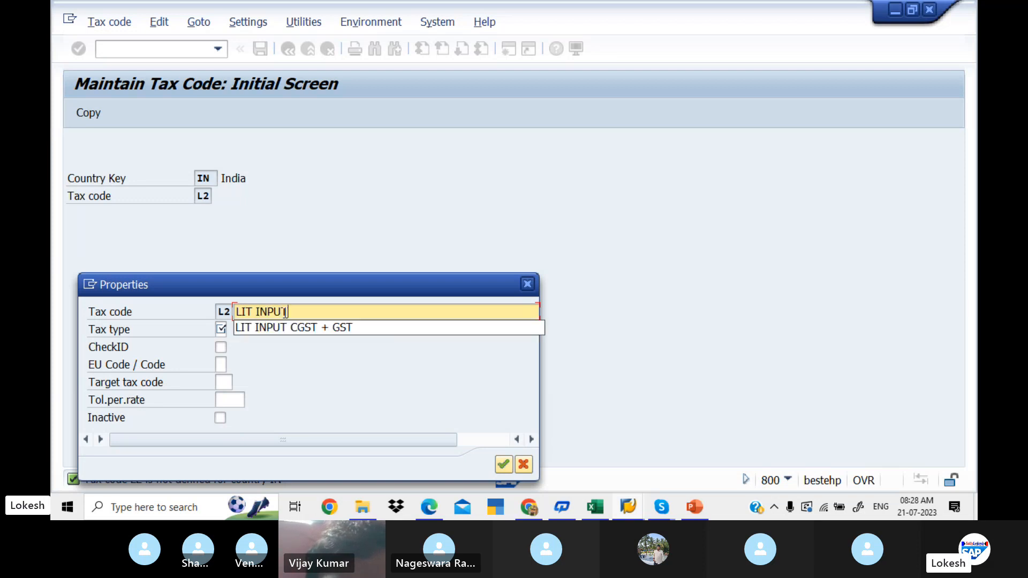
text( IGST)
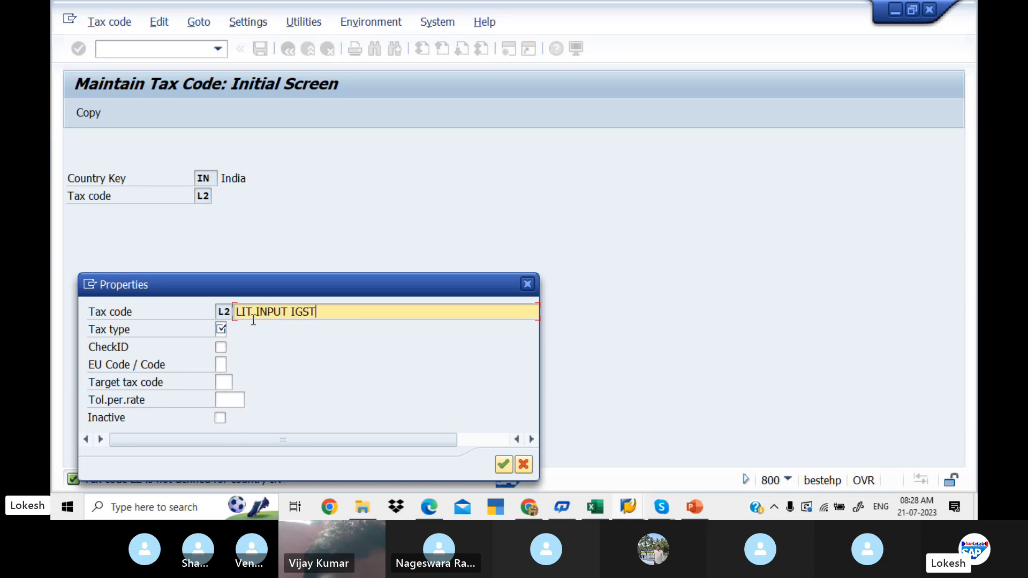
click(222, 329)
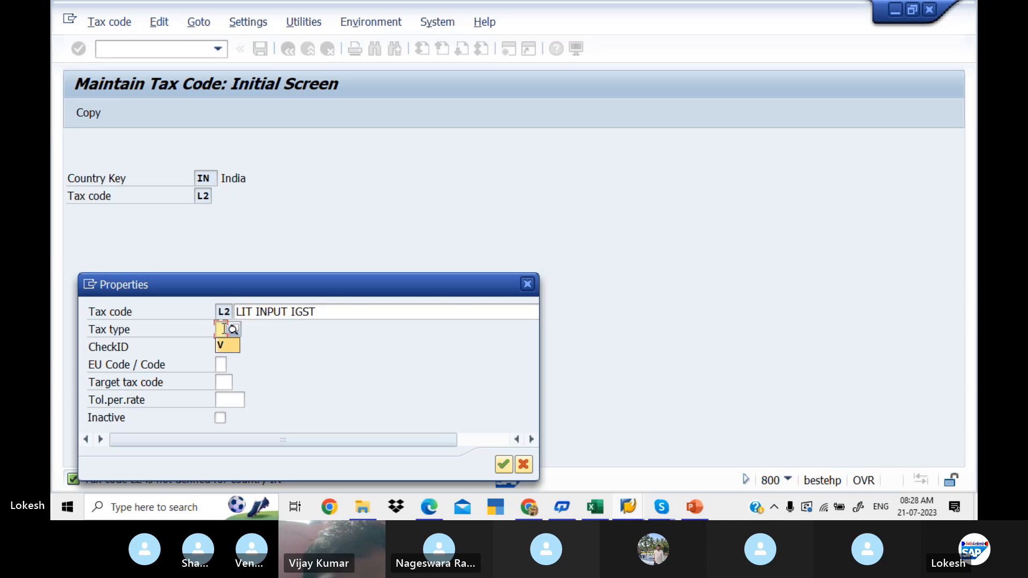
click(220, 345)
key(Return)
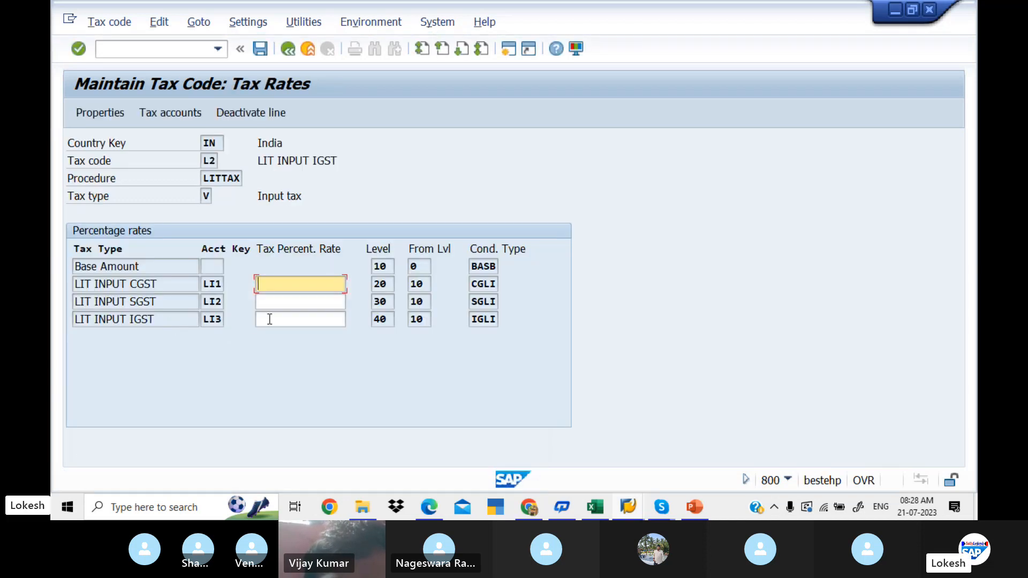
- Check the example IGST percentage rate for tax code W2 in the PDF guide
click(278, 320)
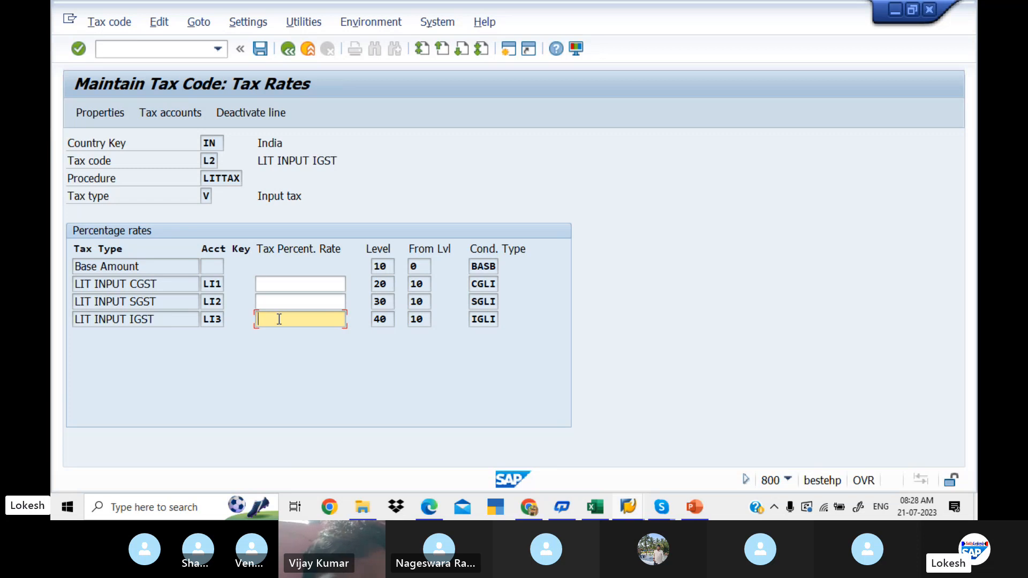
key(alt+Tab)
key(alt+f)
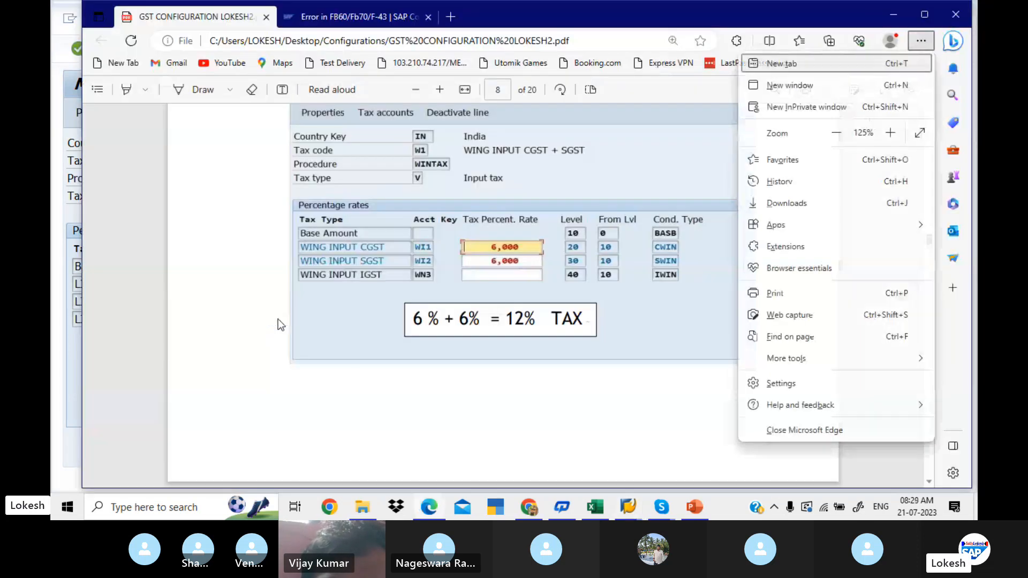
click(396, 400)
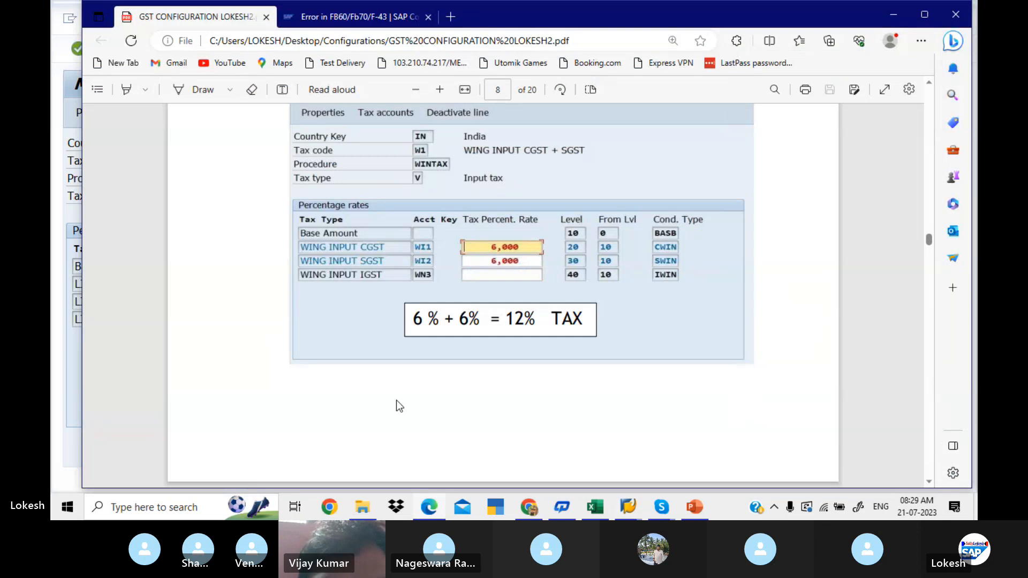
scroll(396, 400, down, 1)
scroll(397, 401, down, 2)
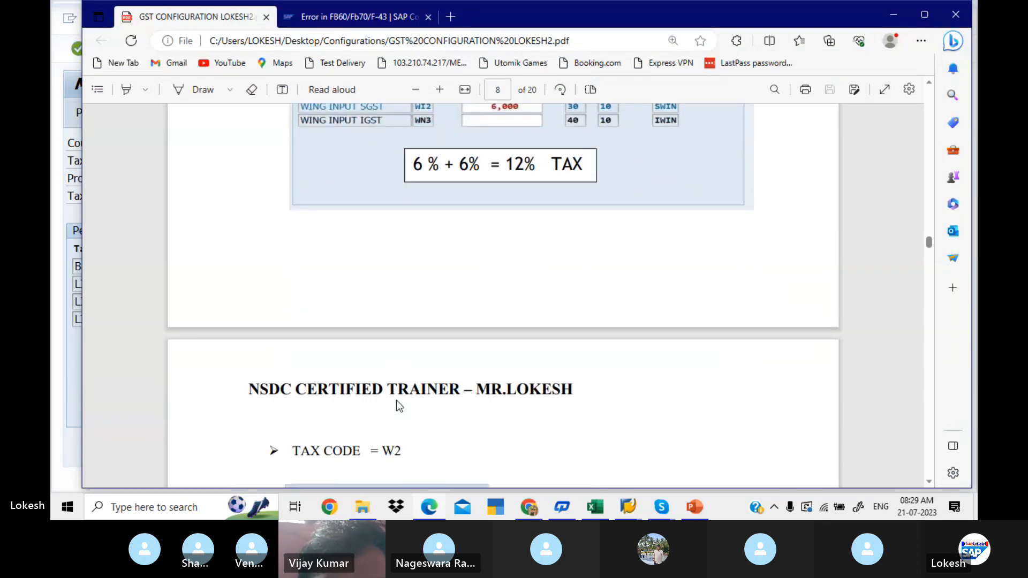
scroll(397, 401, down, 5)
scroll(397, 400, down, 8)
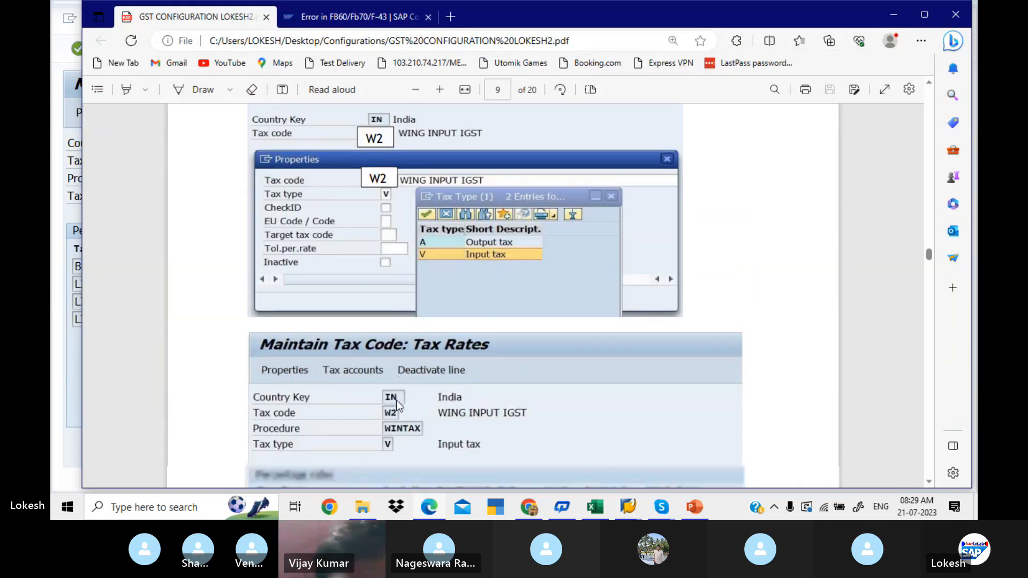
scroll(397, 400, down, 3)
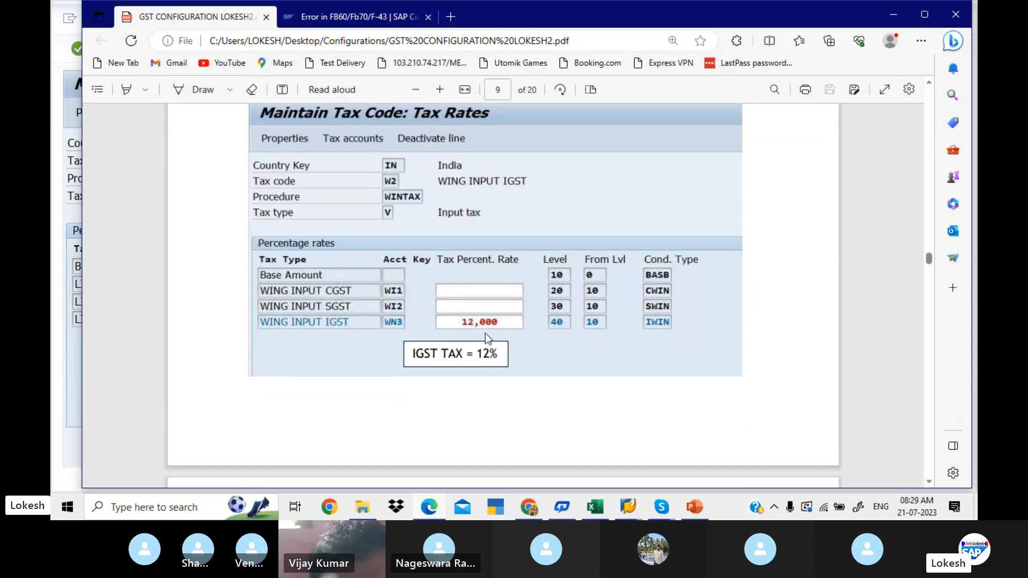
- Set 12 percent for LIT INPUT IGST in SAP and save tax code L2
key(alt+Tab)
text(1)
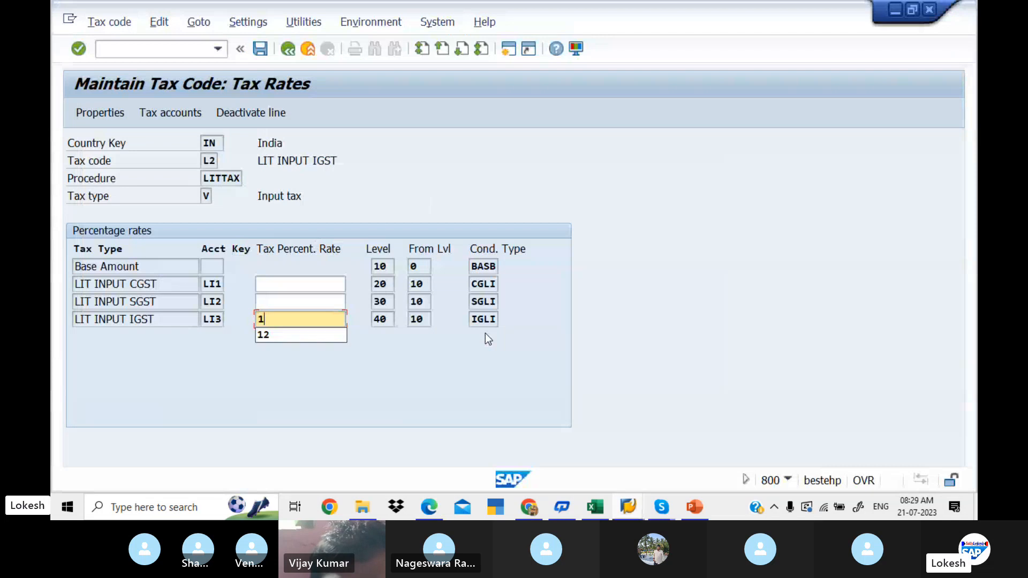
text(2)
key(Return)
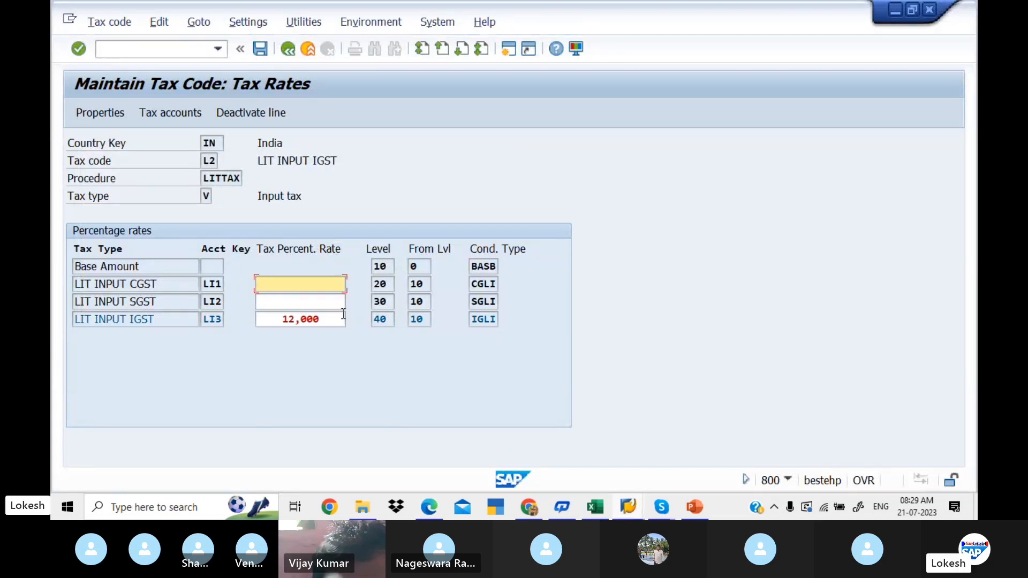
click(261, 50)
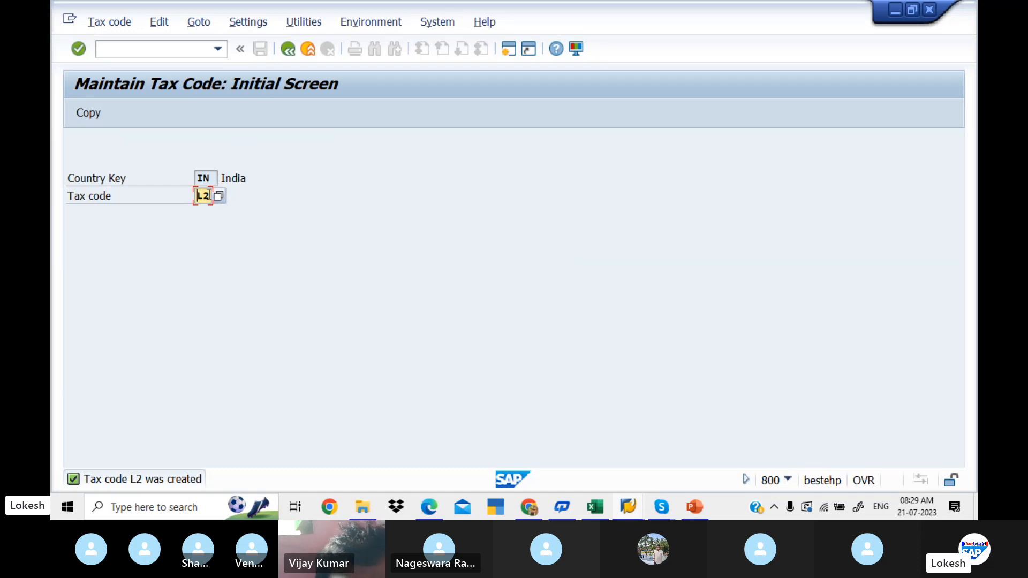
- Record L1,L2 in cell D7 of the GST sheet in Excel, on the Define Tax Codes Sales and Purchases row
click(604, 508)
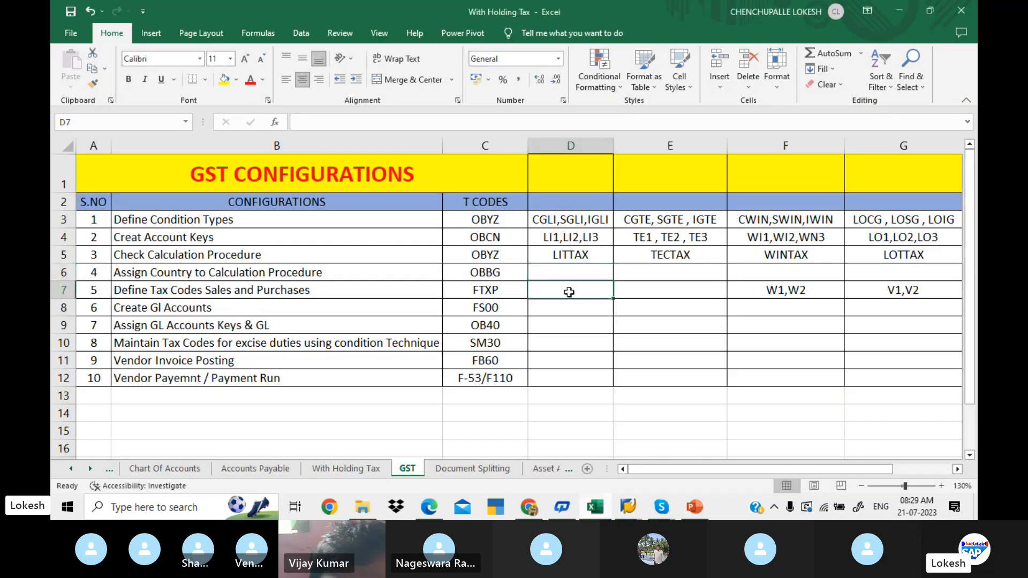
text(L1)
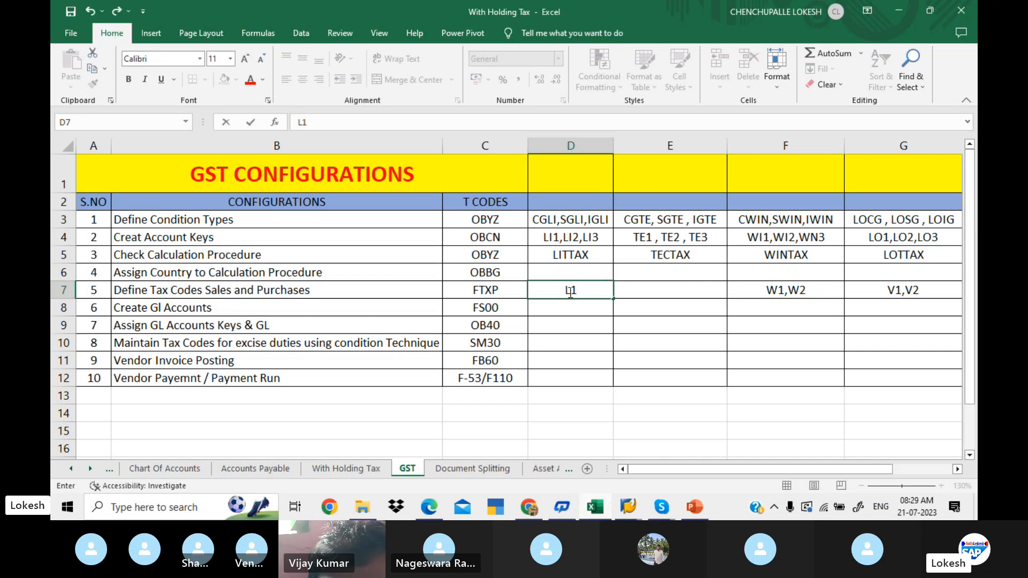
text(,L2)
key(Return)
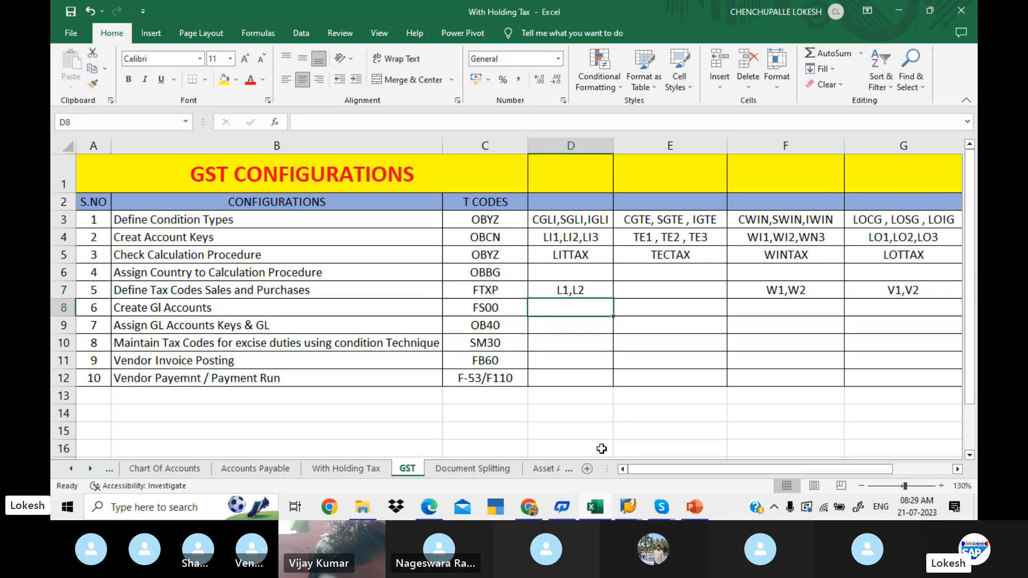
- Switch to SAP and open transaction FS00 for central G/L account maintenance
mouse_move(633, 504)
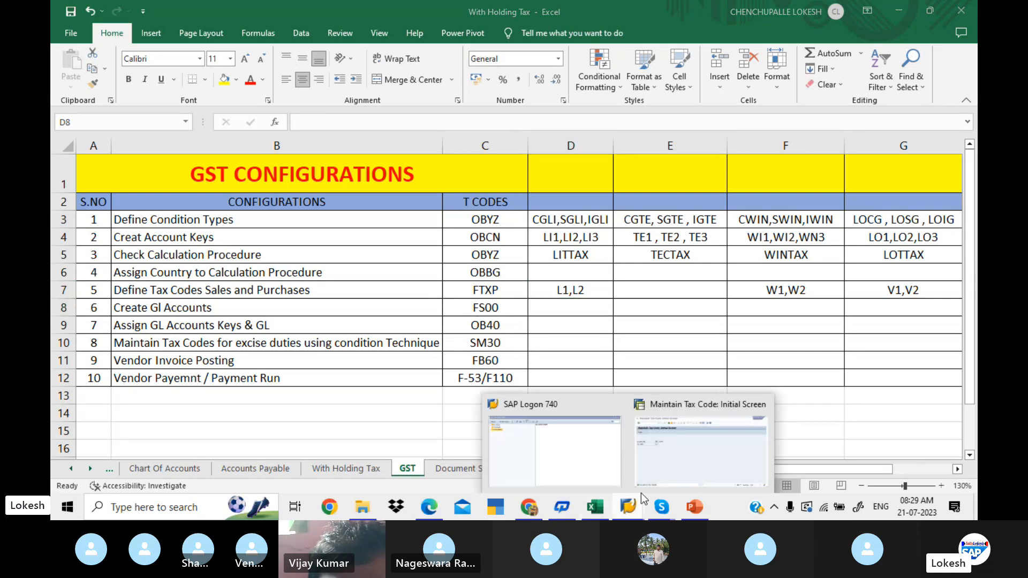
click(709, 447)
click(143, 50)
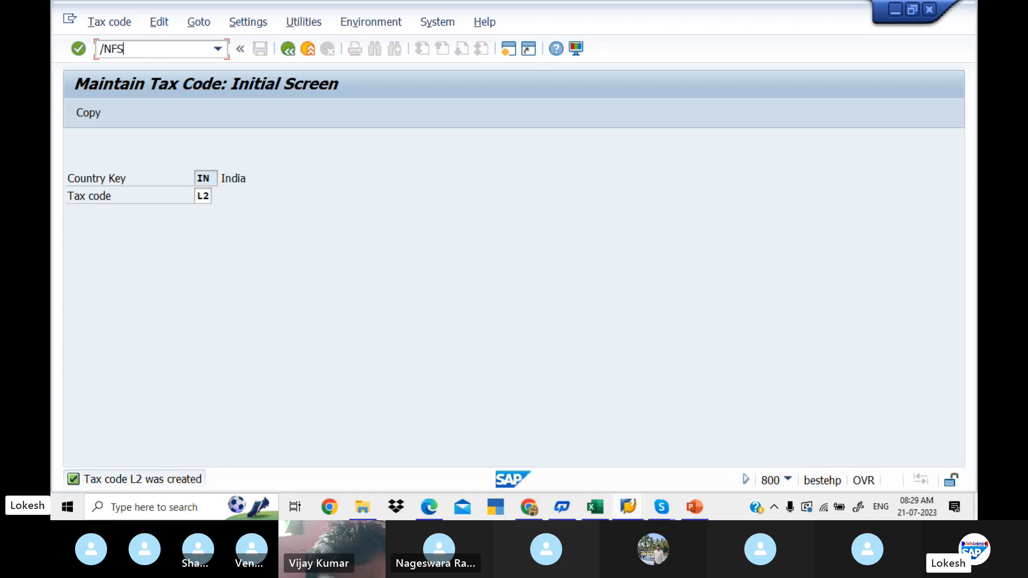
text(/NFS00)
key(Return)
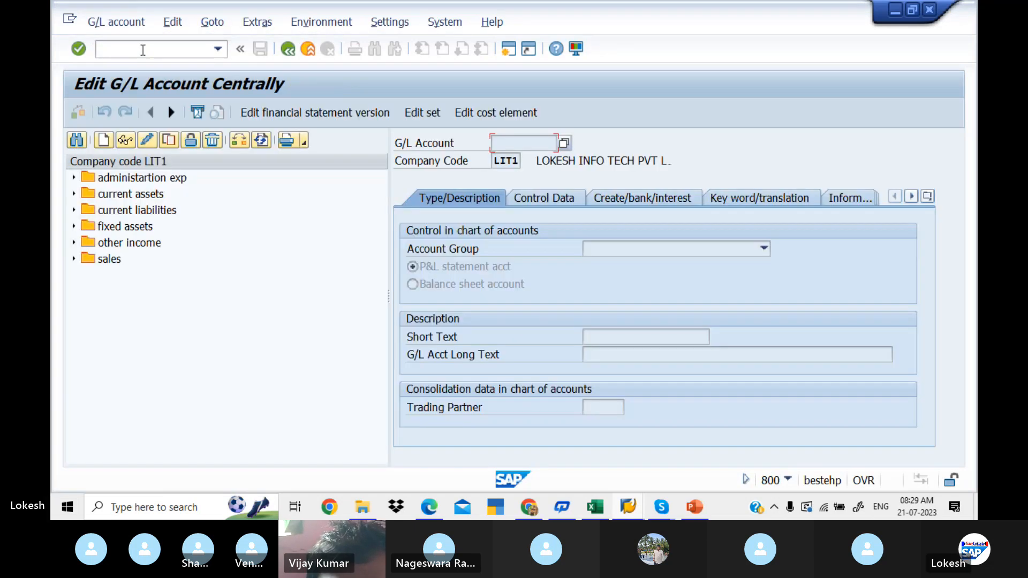
- Examine the example G/L accounts for Input CGST, SGST and IGST in the PDF guide
key(alt+Tab)
key(alt+Tab)
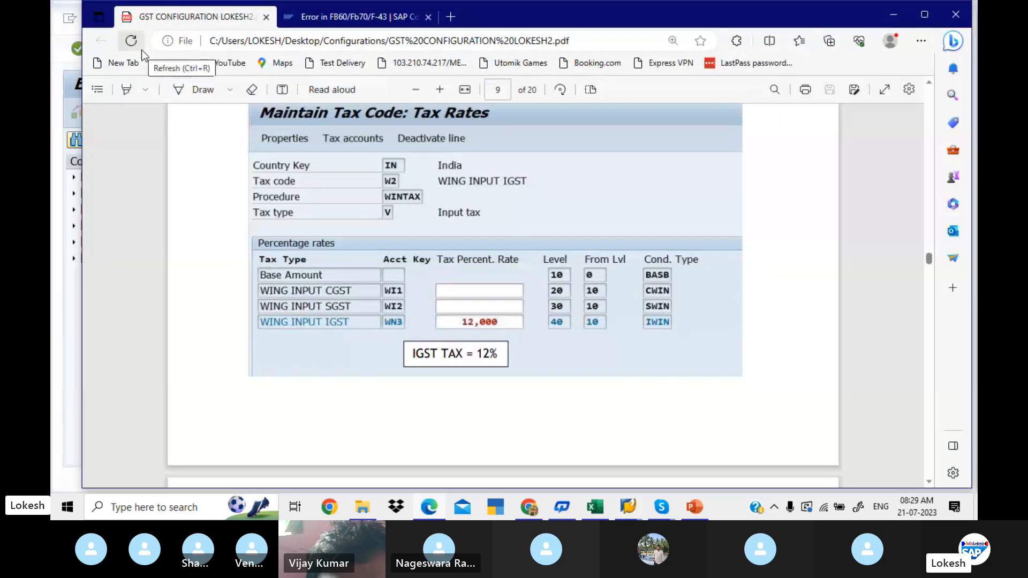
key(Down)
key(Down)
key(Down)
key(Down)
key(Down)
key(Down)
key(Down)
key(Down)
key(Down)
key(Down)
key(Down)
key(Down)
key(Down)
key(Down)
key(Down)
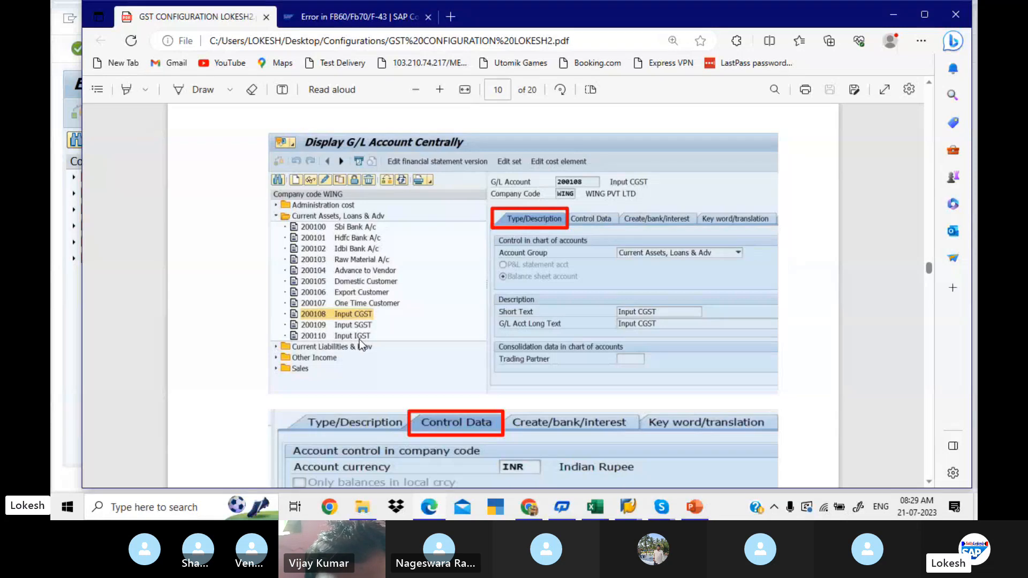
key(alt+Tab)
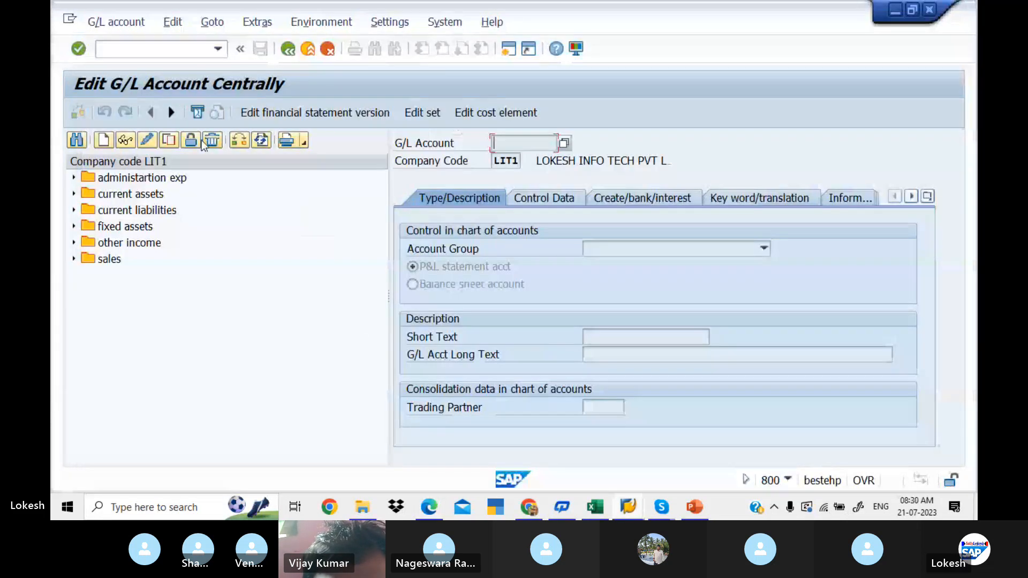
key(alt+Tab)
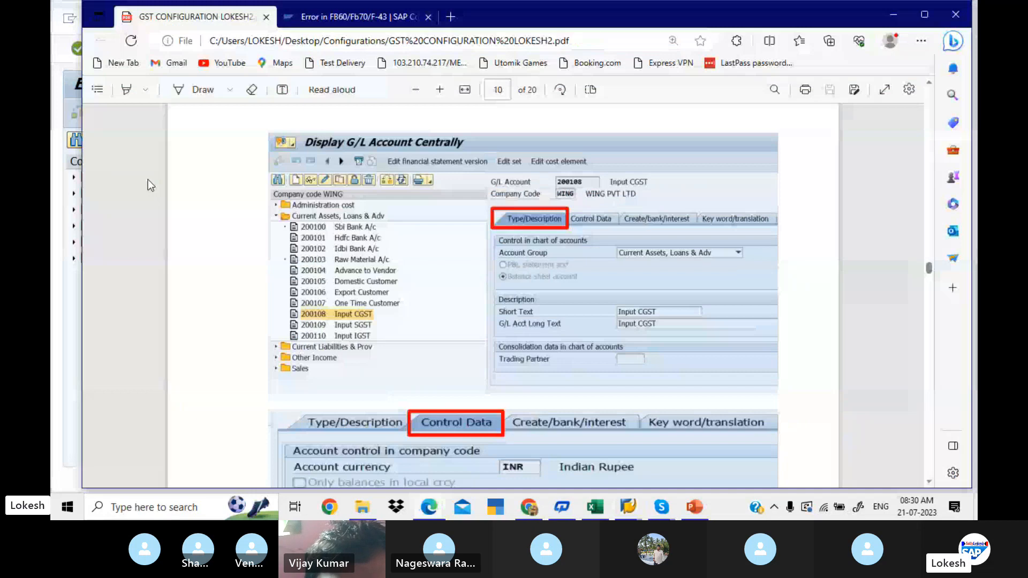
- Copy the IDBI BANK account 200008 under current assets in SAP to new G/L account 200009 for company code LIT1
key(alt+Tab)
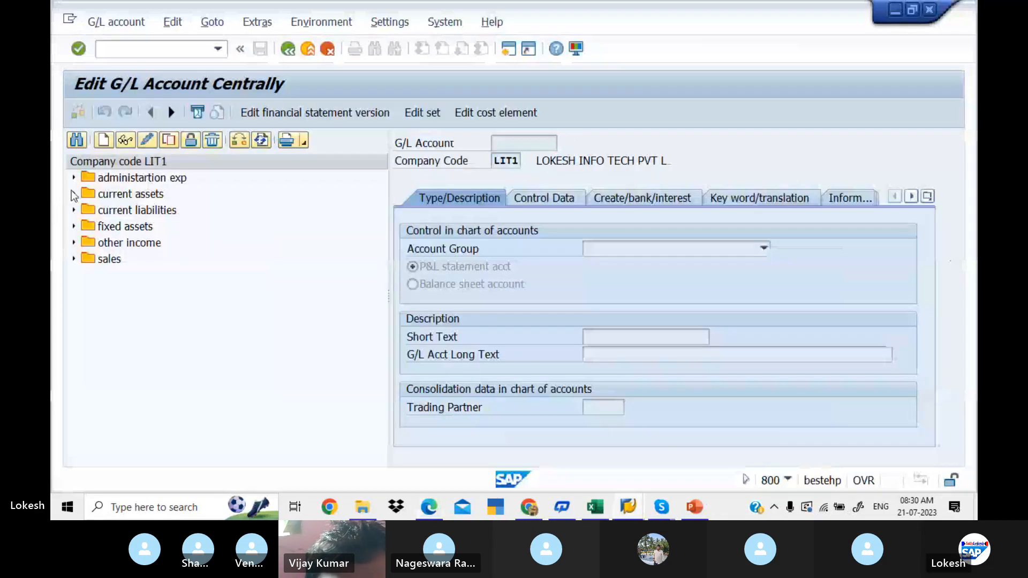
click(74, 195)
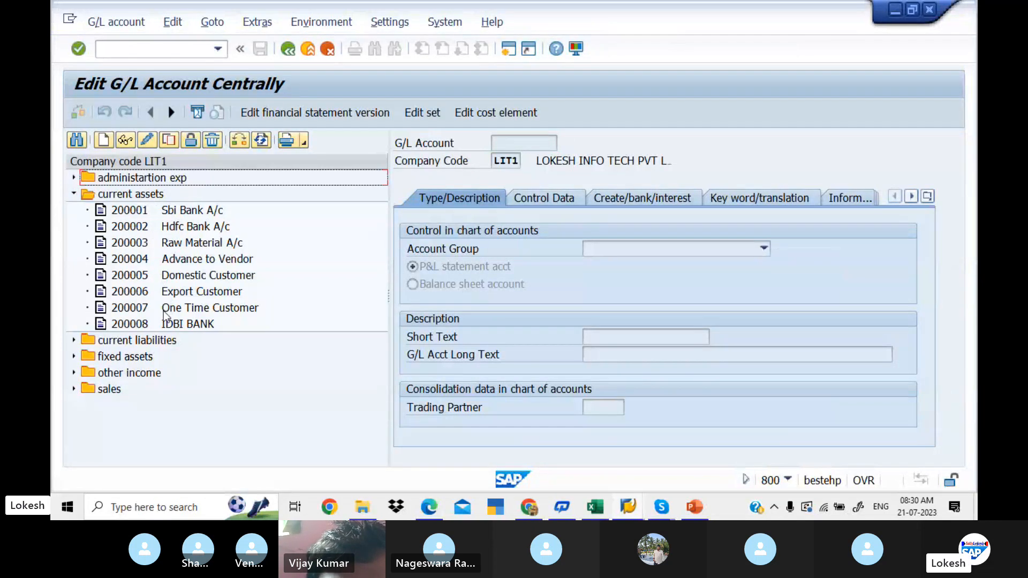
click(145, 325)
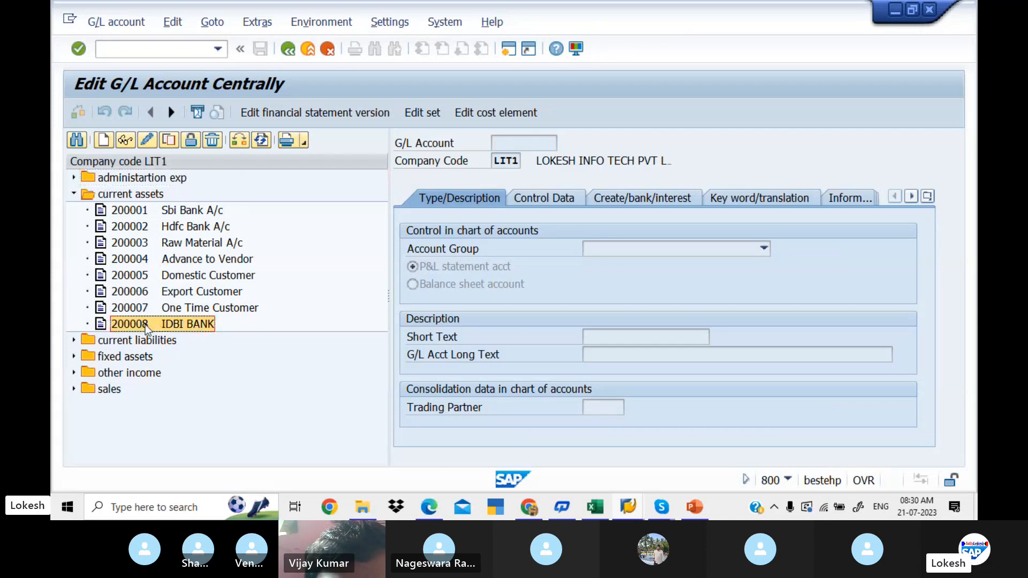
right_click(146, 325)
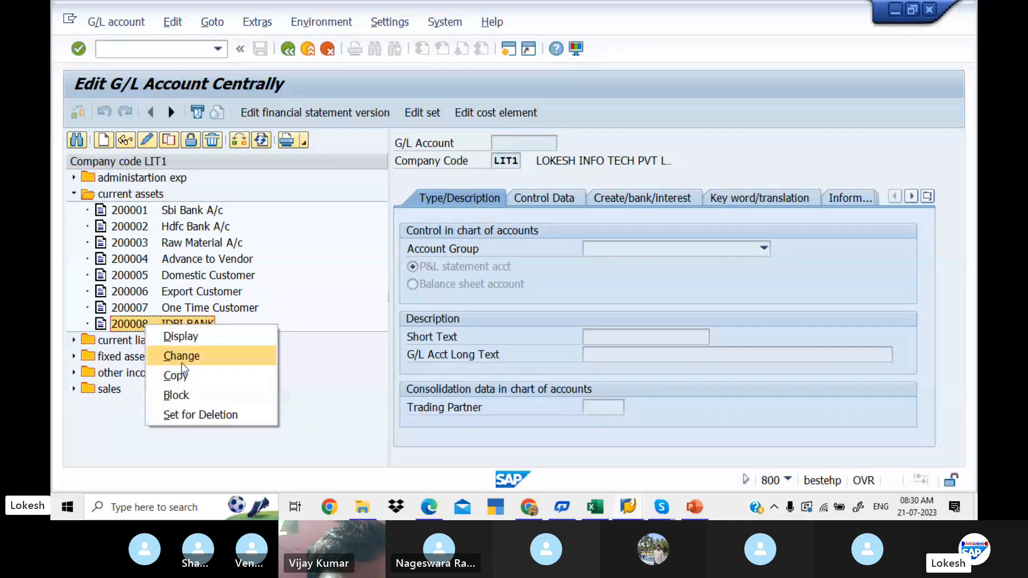
click(188, 375)
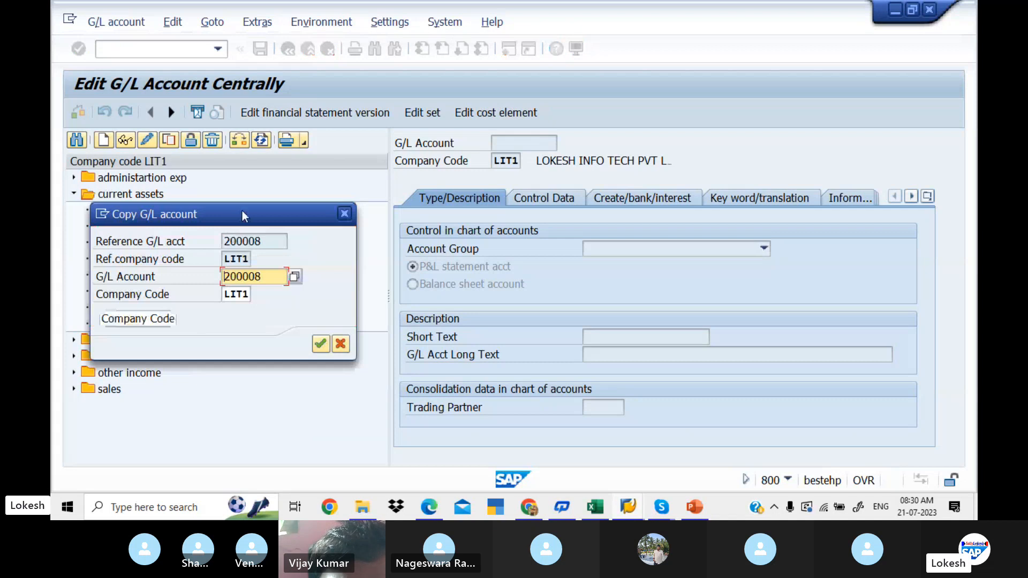
key(BackSpace)
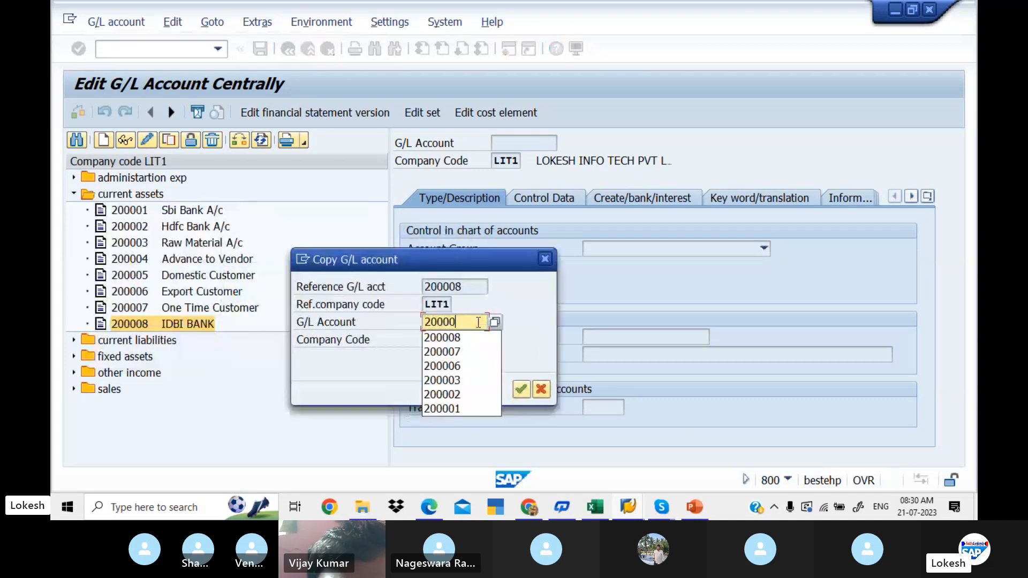
text(9)
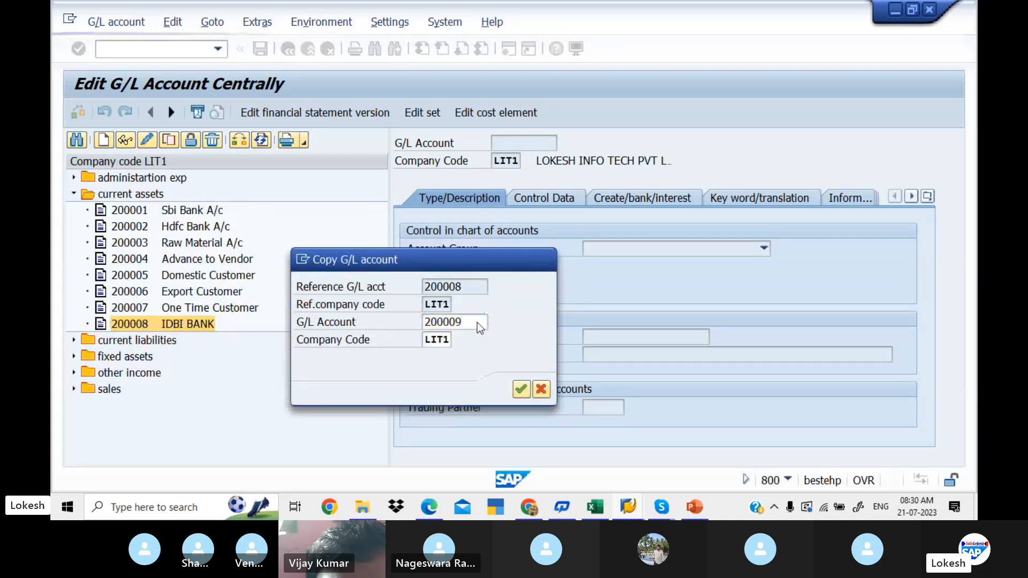
key(Return)
- Keep account group current assets for the new G/L account 200009 and set its short text to INPUT CGST
click(677, 250)
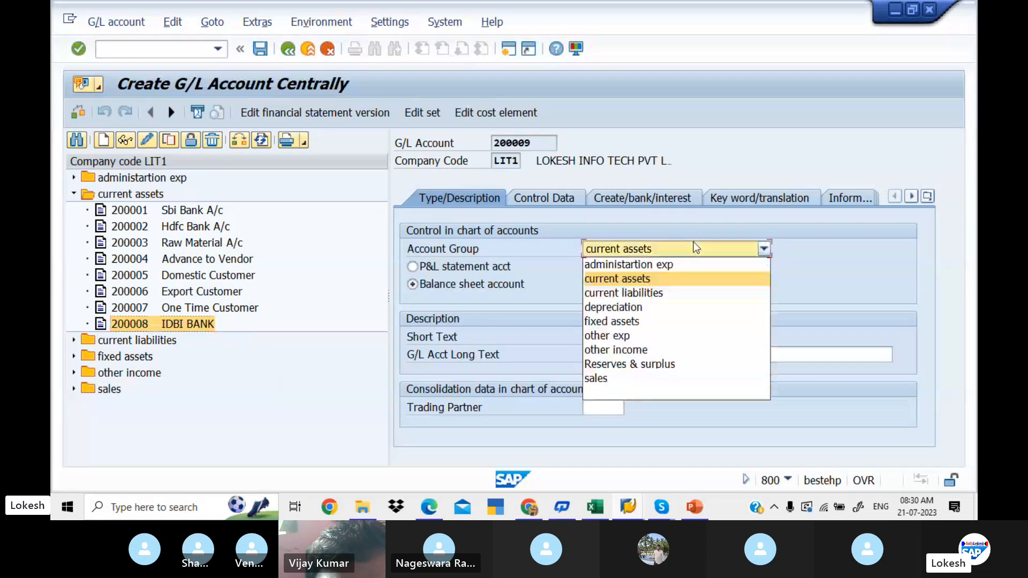
click(621, 278)
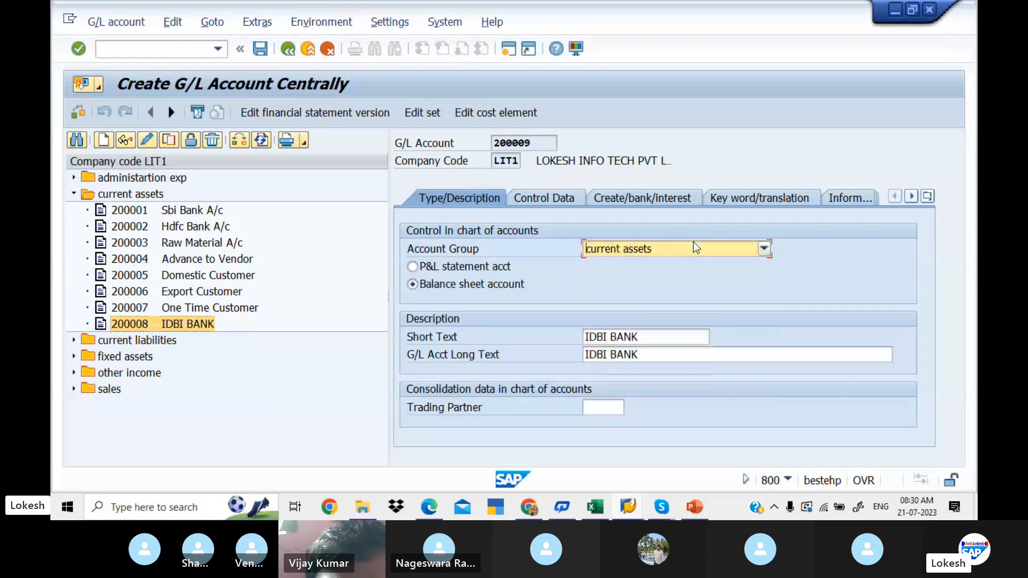
click(639, 337)
key(BackSpace)
key(BackSpace)
key(BackSpace)
key(BackSpace)
key(BackSpace)
key(BackSpace)
key(BackSpace)
key(BackSpace)
key(BackSpace)
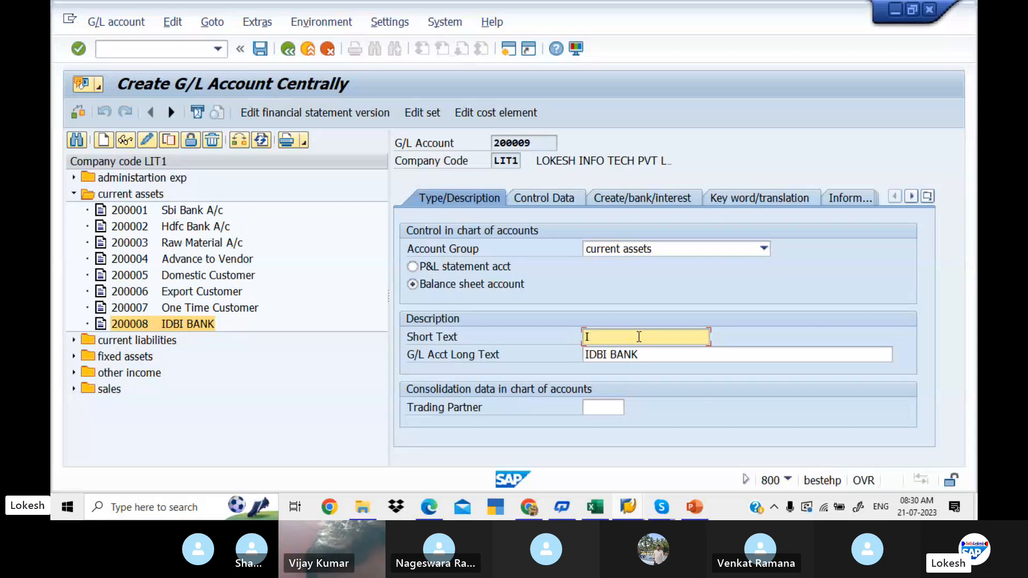
key(Down)
key(Down)
key(Down)
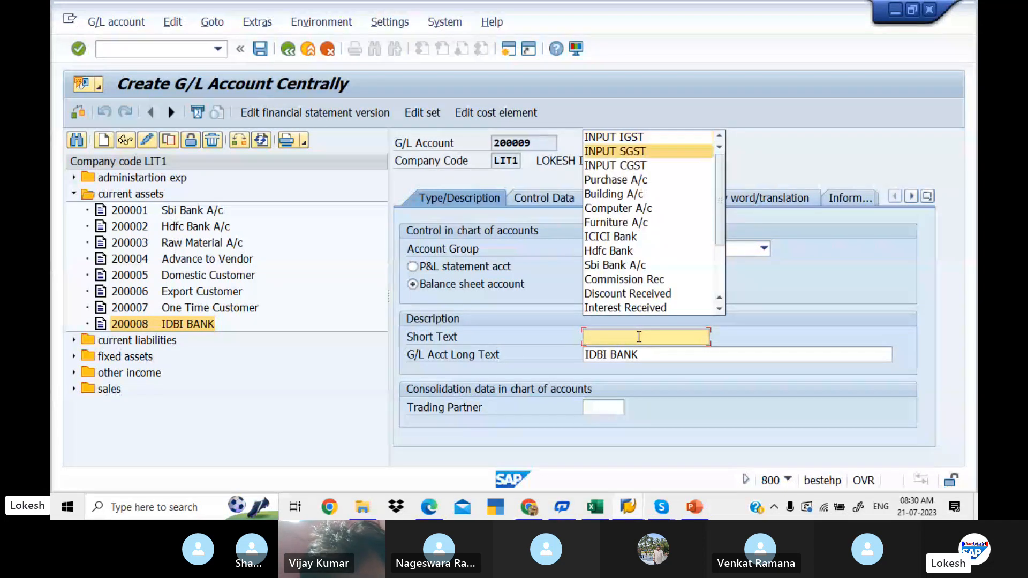
key(Return)
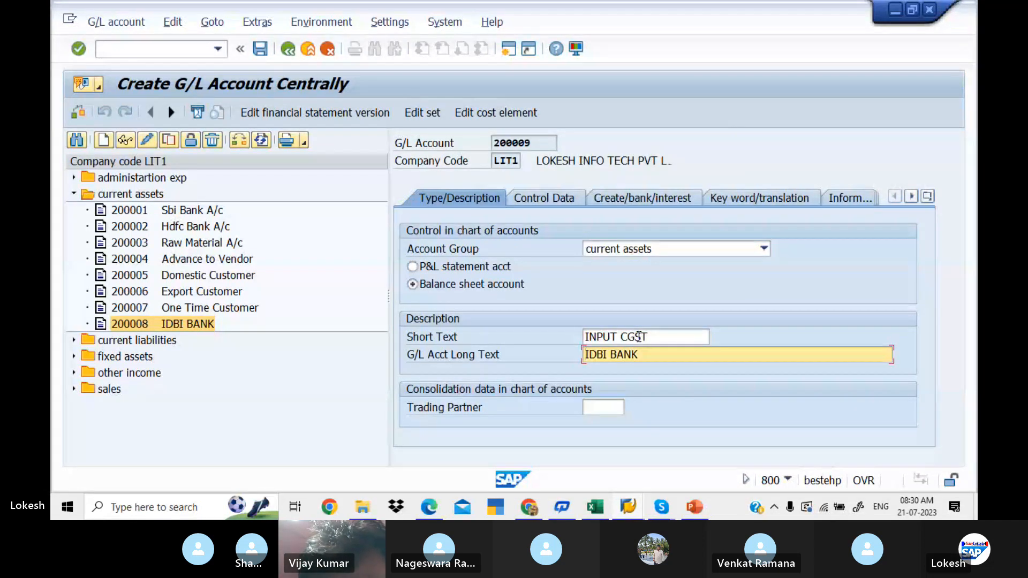
- Set the G/L account long text of account 200009 to INPUT CGST
click(649, 356)
key(BackSpace)
key(BackSpace)
key(BackSpace)
key(BackSpace)
key(BackSpace)
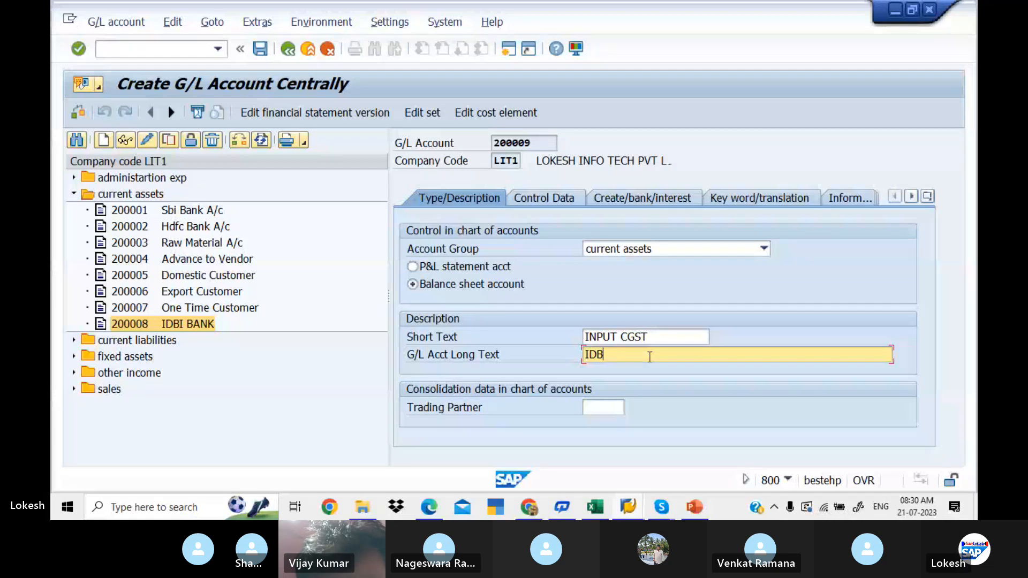
key(Down)
key(Down)
key(Down)
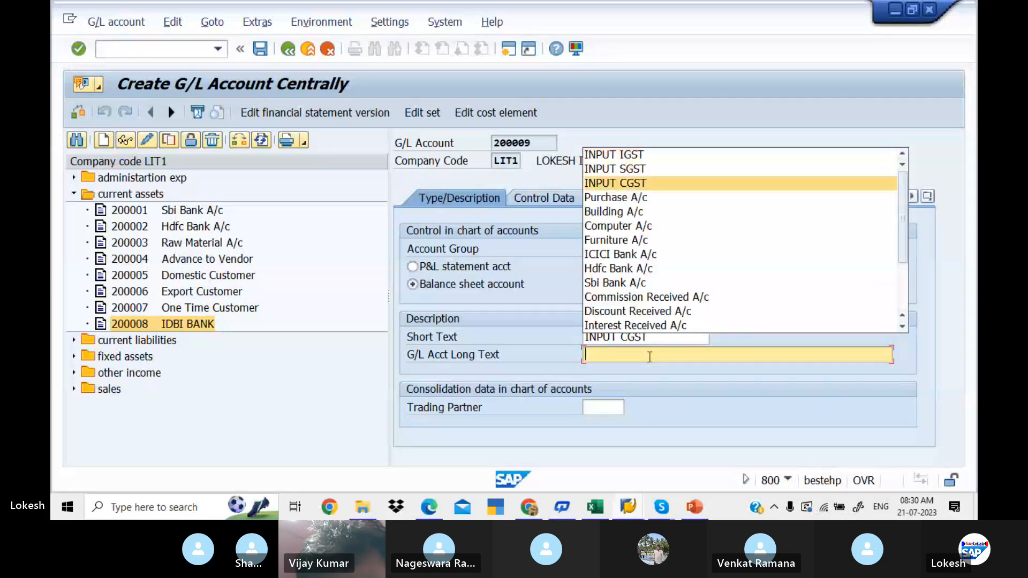
key(Return)
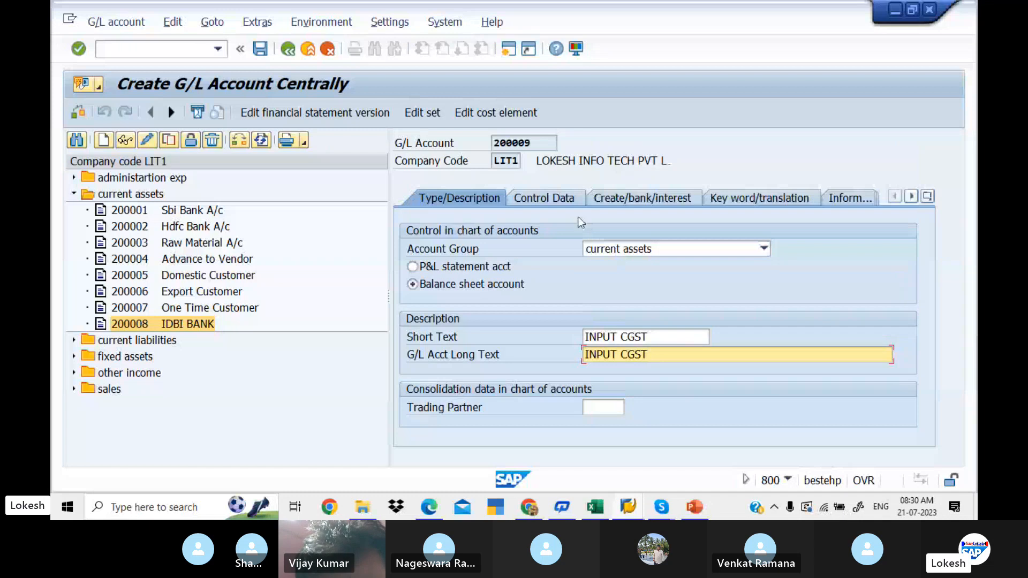
- Check the guide's control data example and assign tax category L1 (LIT INPUT CGST + GST) to account 200009
click(568, 203)
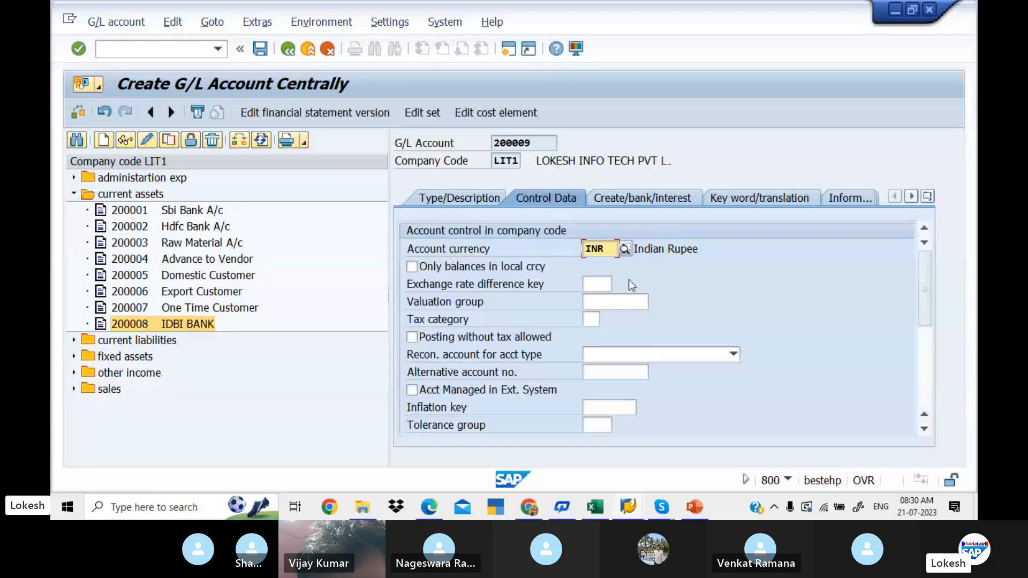
key(alt+Tab)
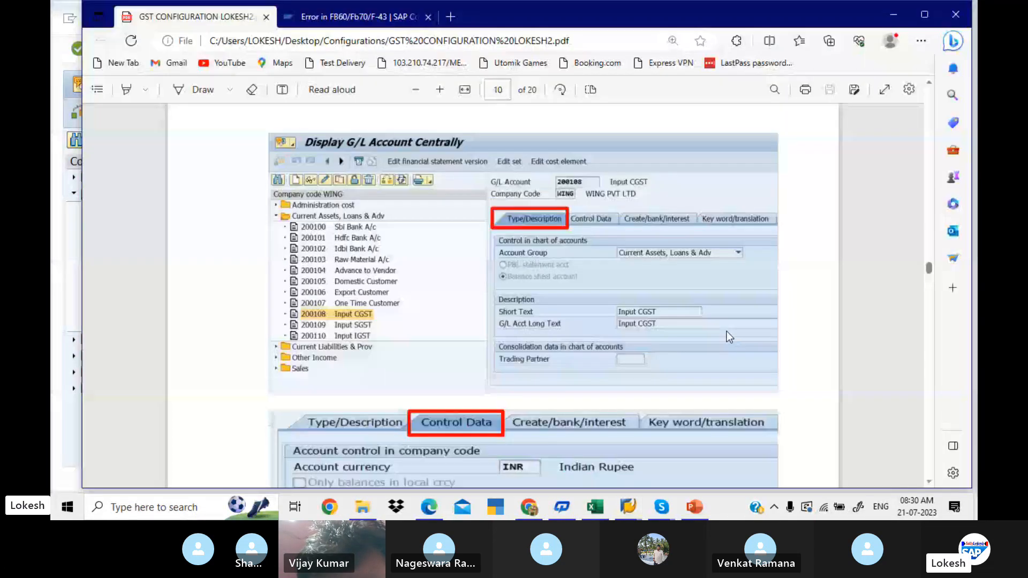
scroll(728, 336, down, 5)
scroll(729, 336, down, 1)
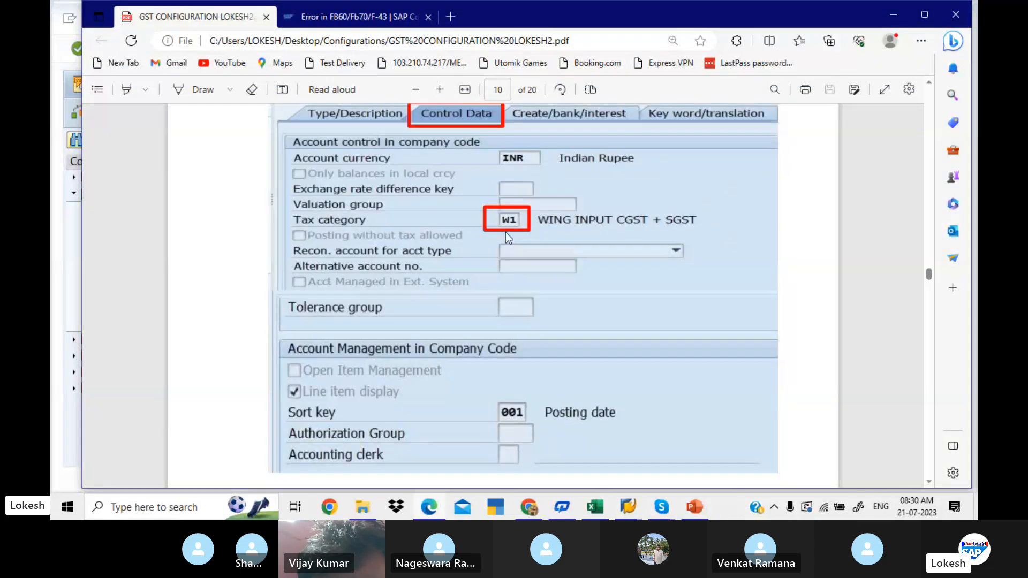
key(alt+Tab)
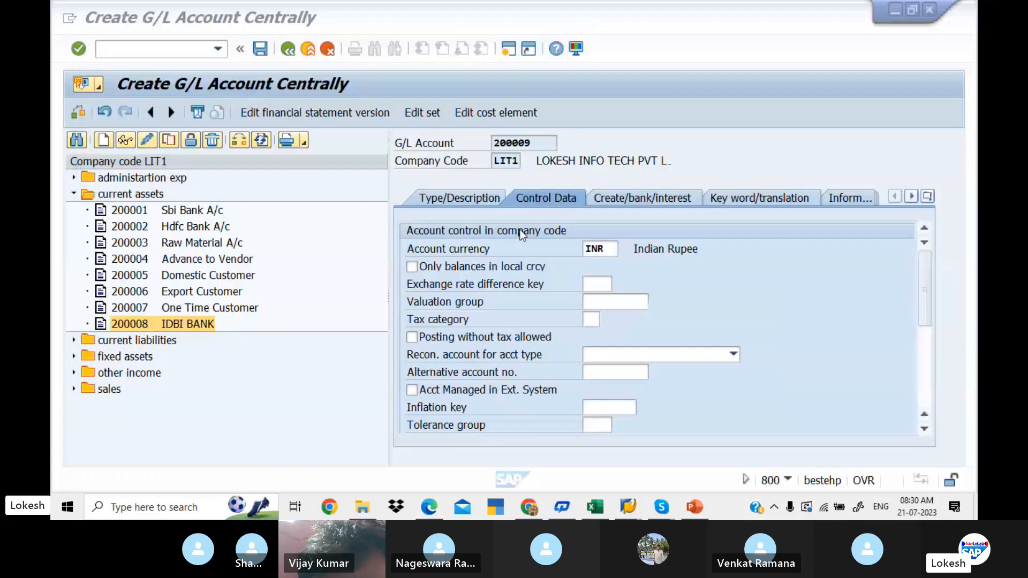
click(587, 320)
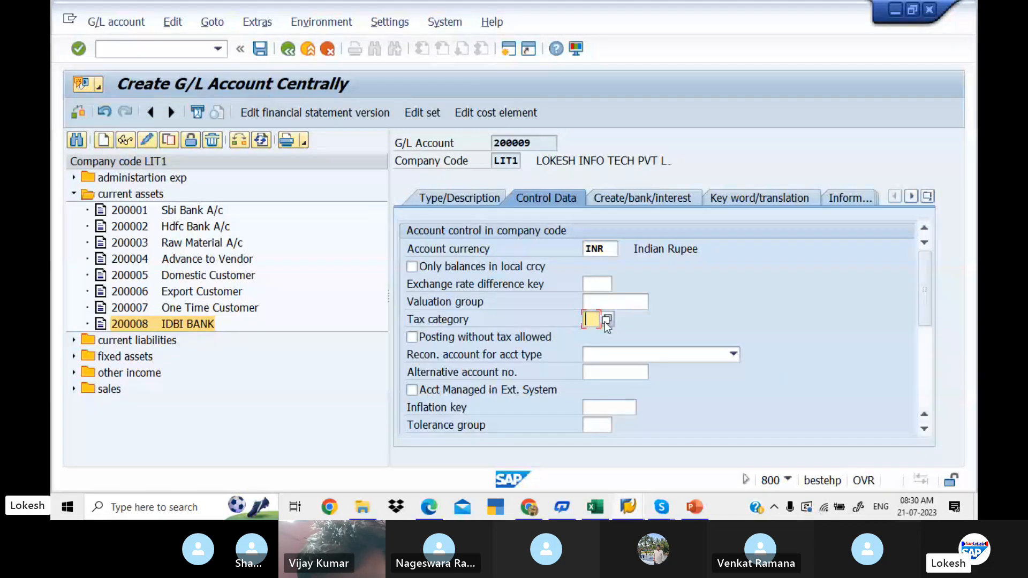
click(607, 320)
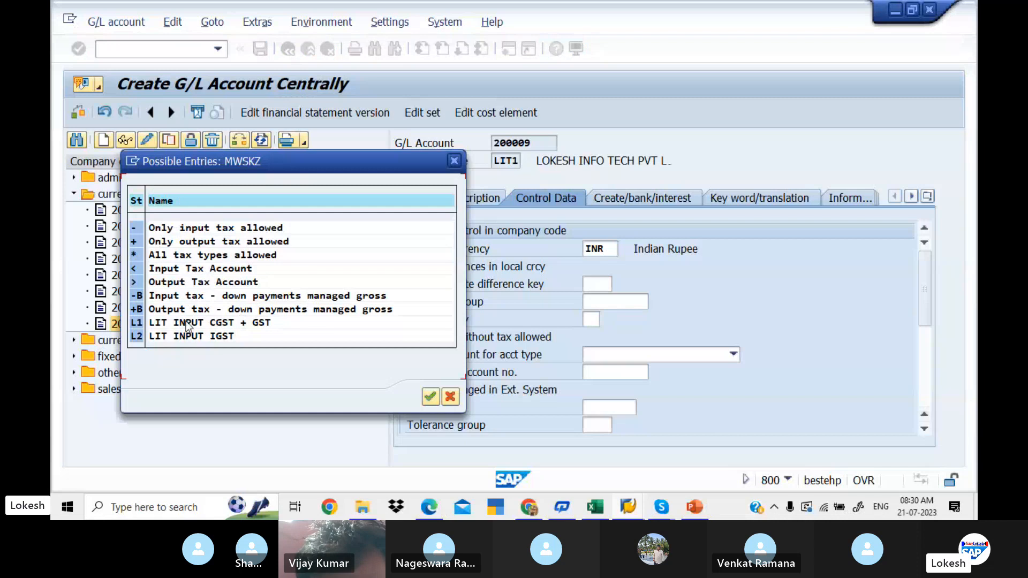
double_click(224, 325)
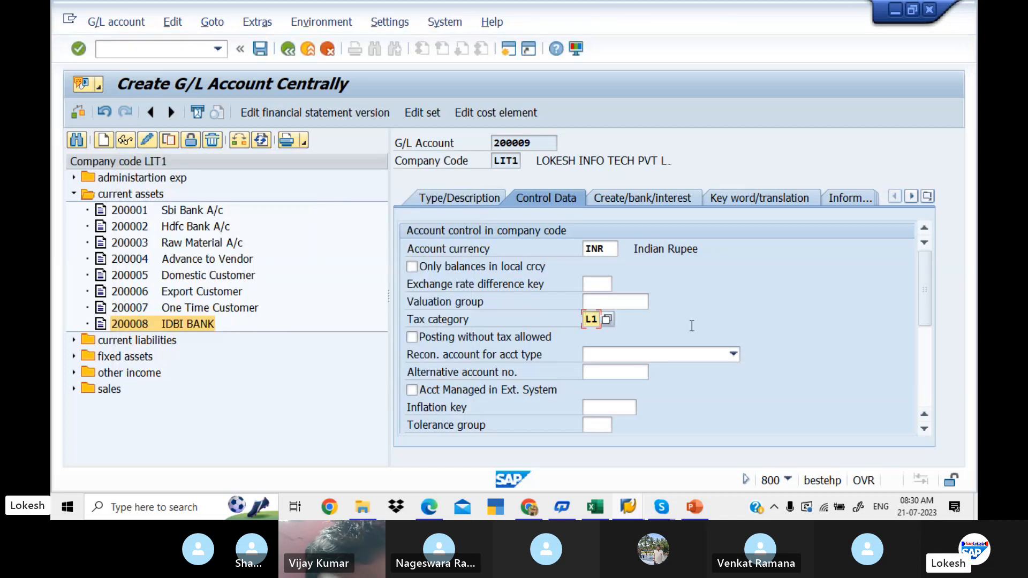
- Compare the account management and document creation settings of account 200009 with the PDF guide's control data and create/bank/interest examples
key(alt+Tab)
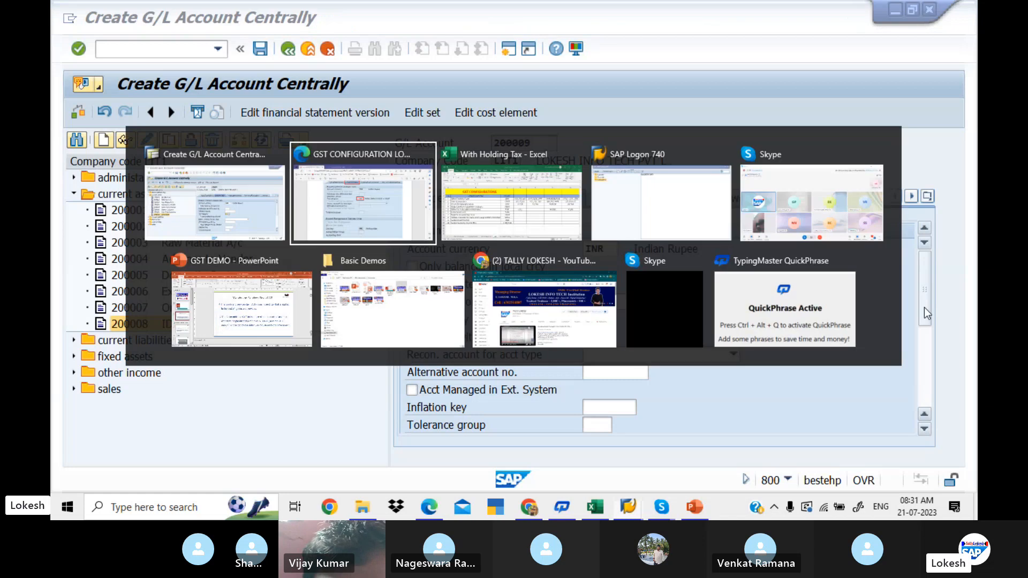
scroll(925, 307, down, 1)
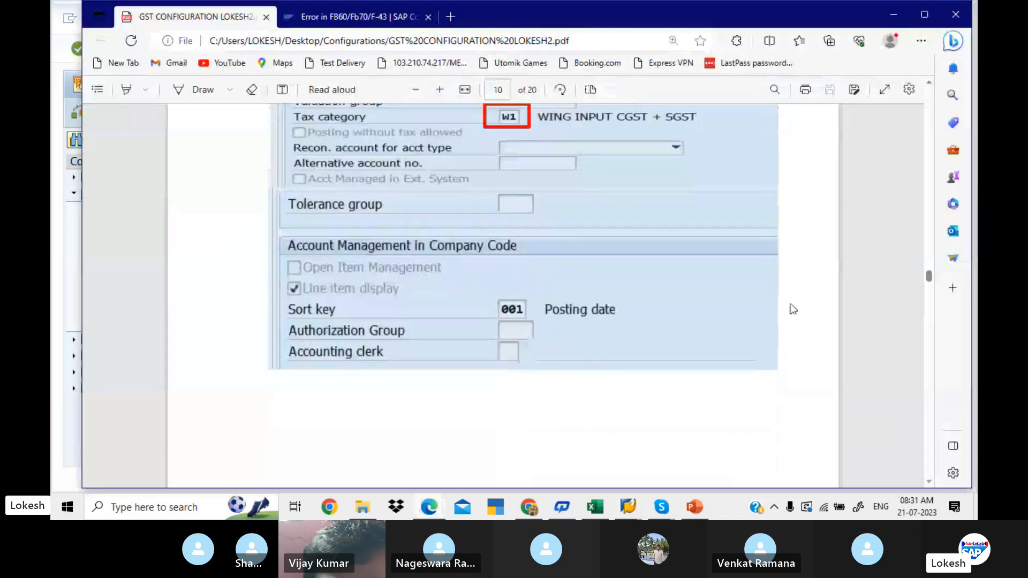
key(alt+Tab)
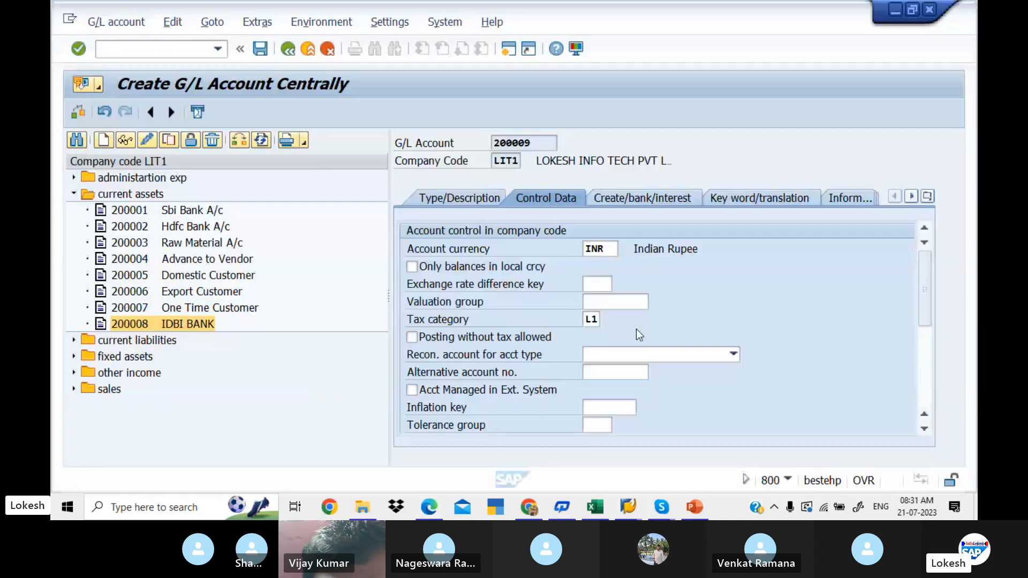
drag(927, 308, 926, 391)
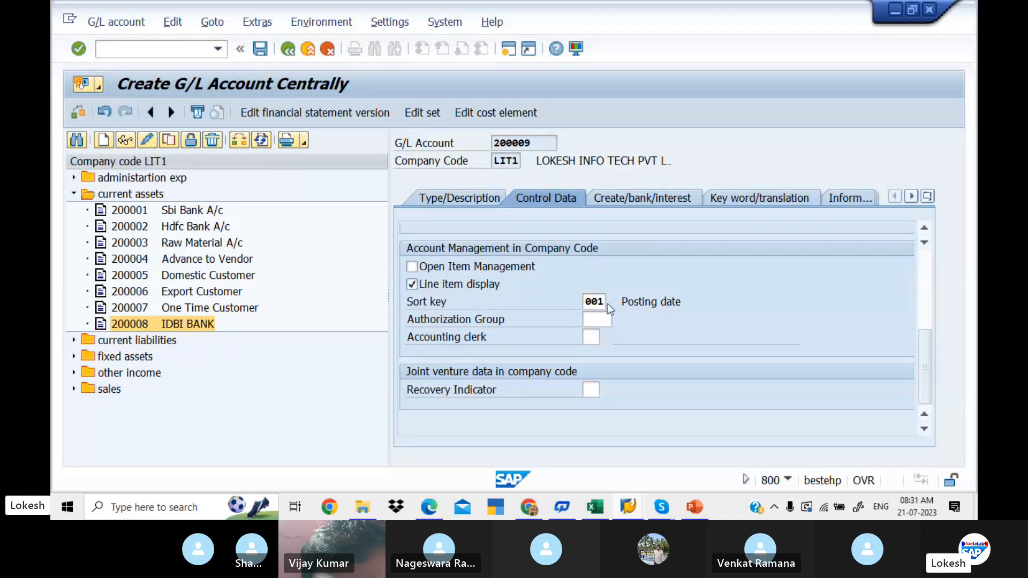
click(627, 199)
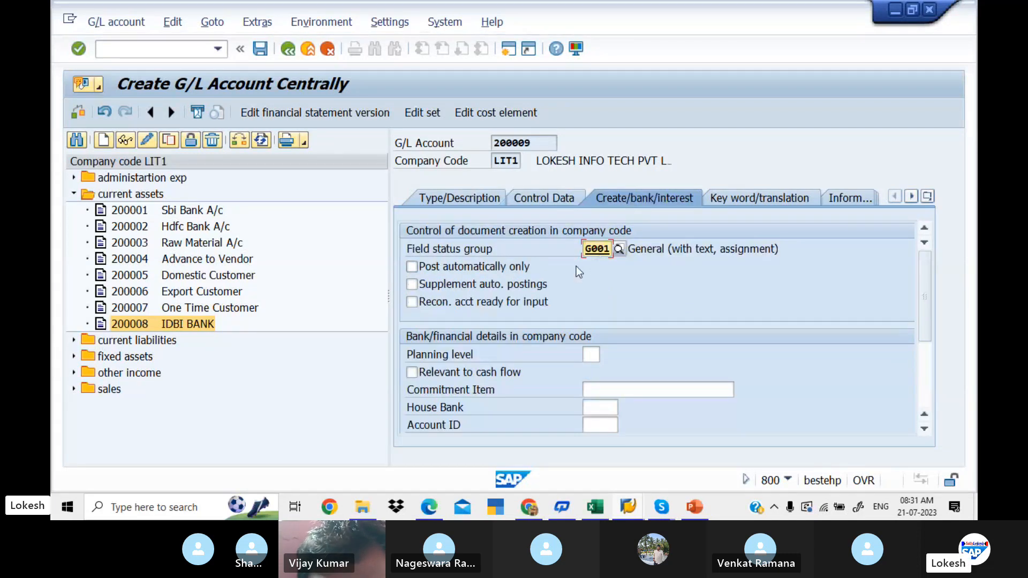
key(alt+Tab)
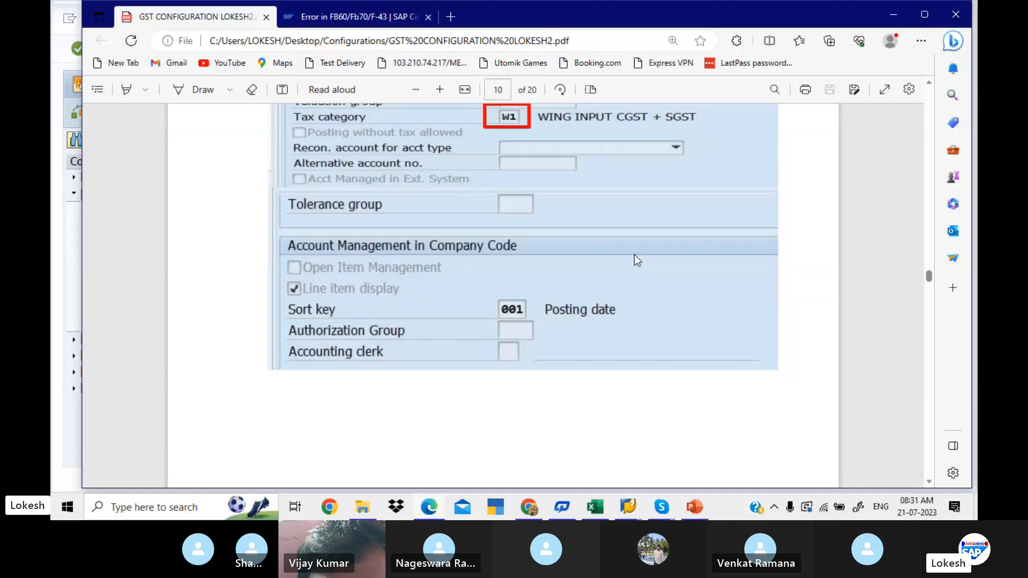
scroll(634, 254, down, 6)
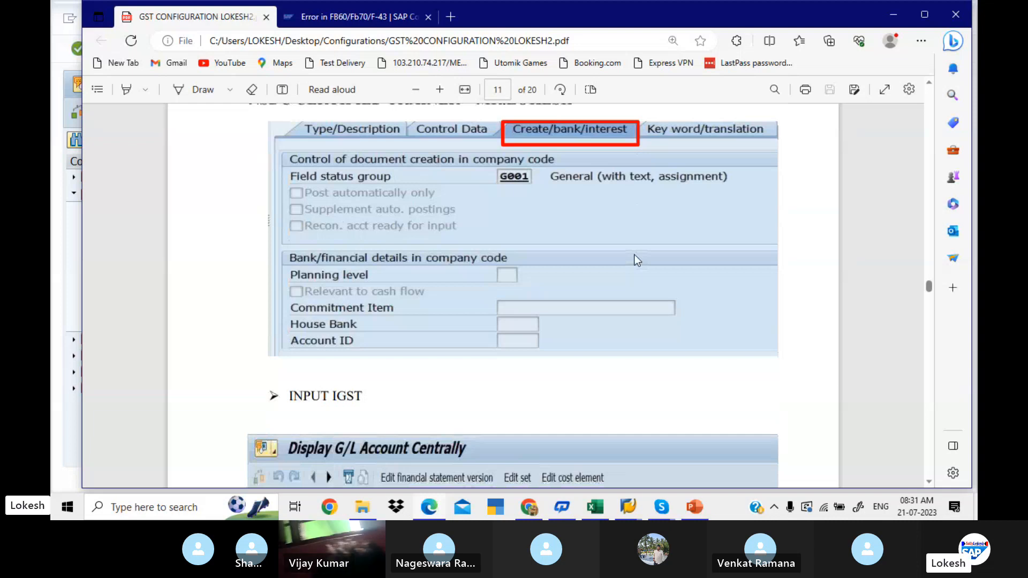
key(alt+Tab)
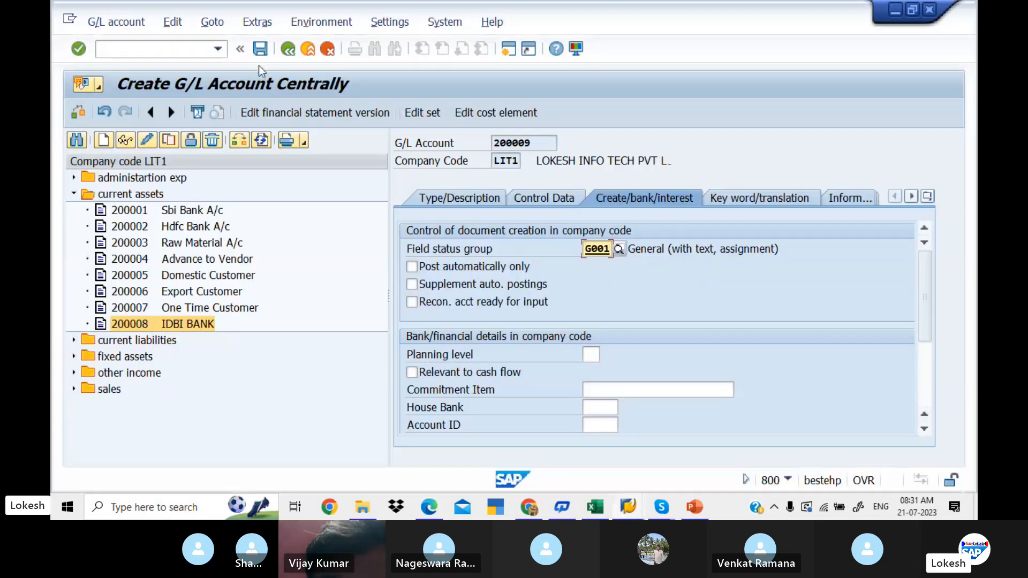
- Save the new G/L account 200009 and acknowledge the messages
click(261, 50)
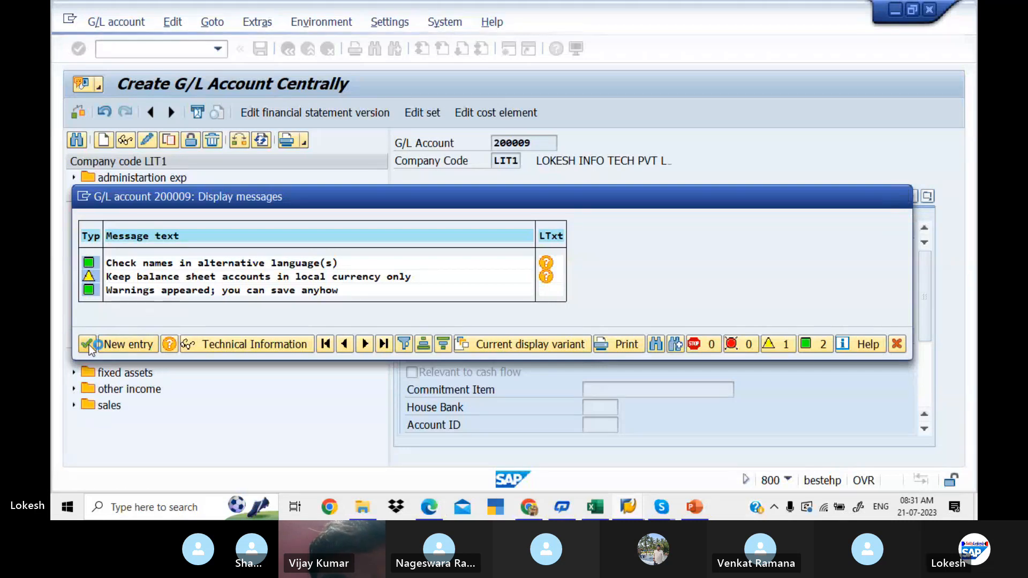
click(87, 345)
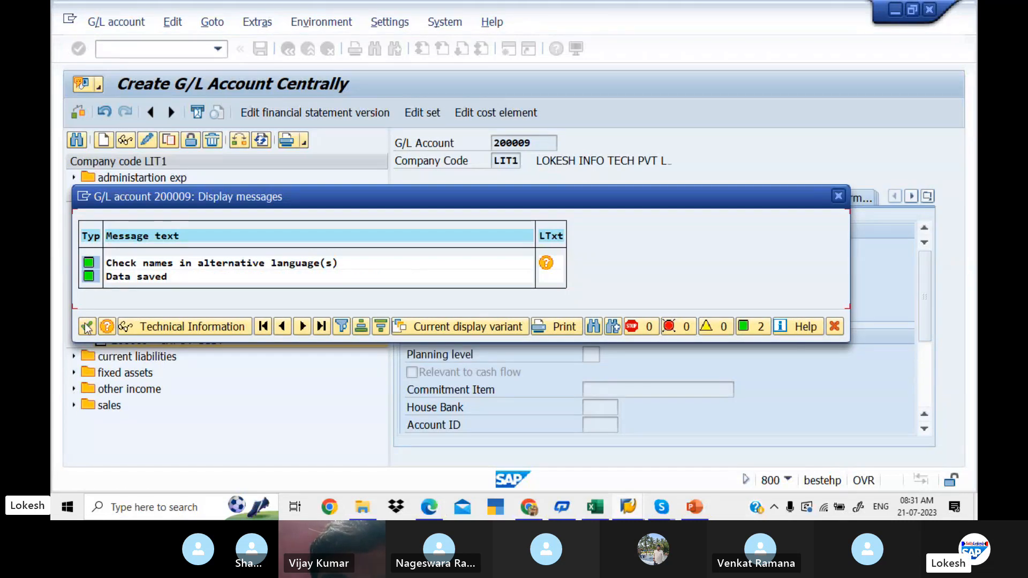
click(88, 327)
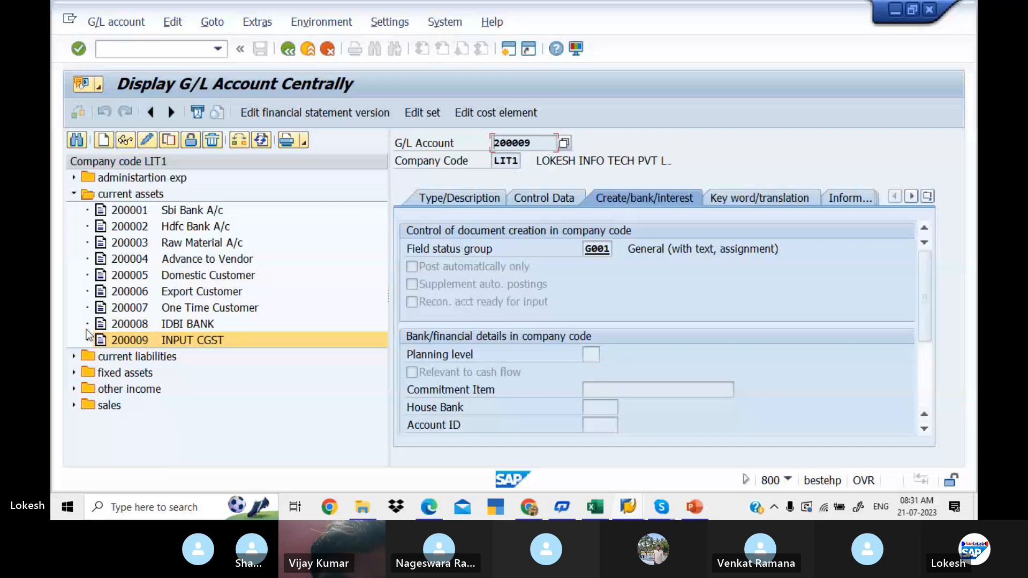
- Review the control data, tax category and description of the saved INPUT CGST account
click(554, 203)
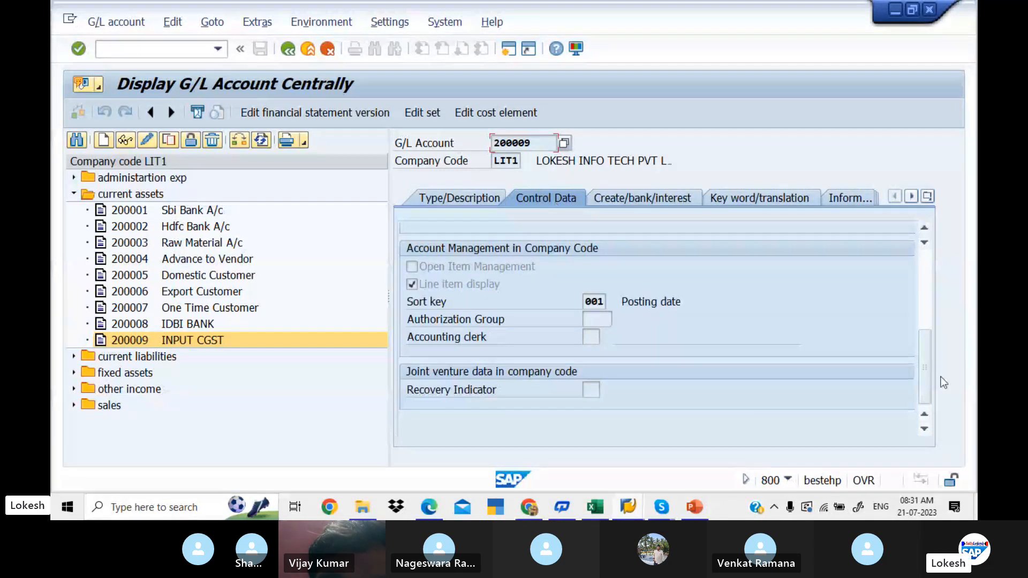
drag(920, 372, 914, 239)
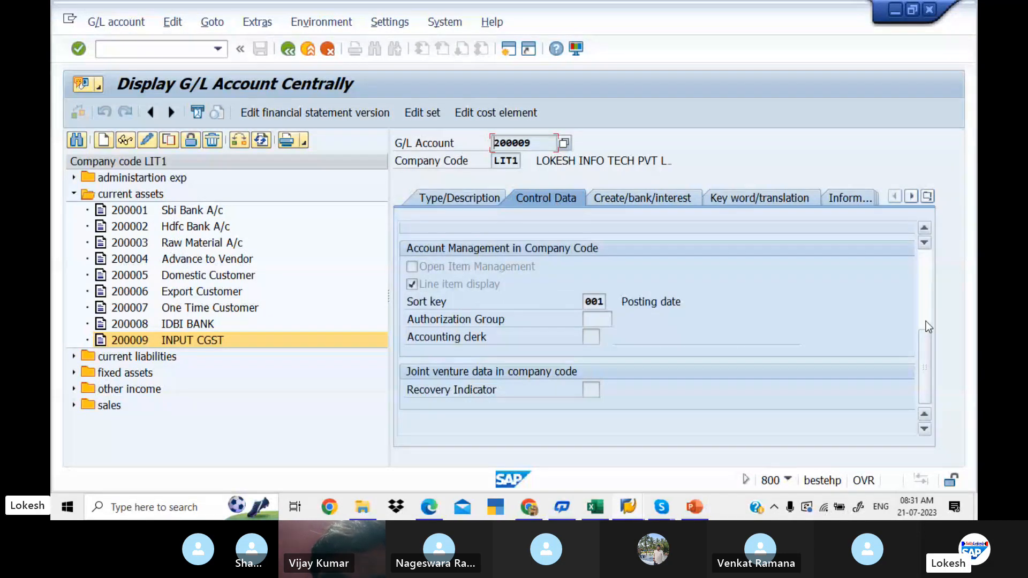
drag(920, 328, 914, 259)
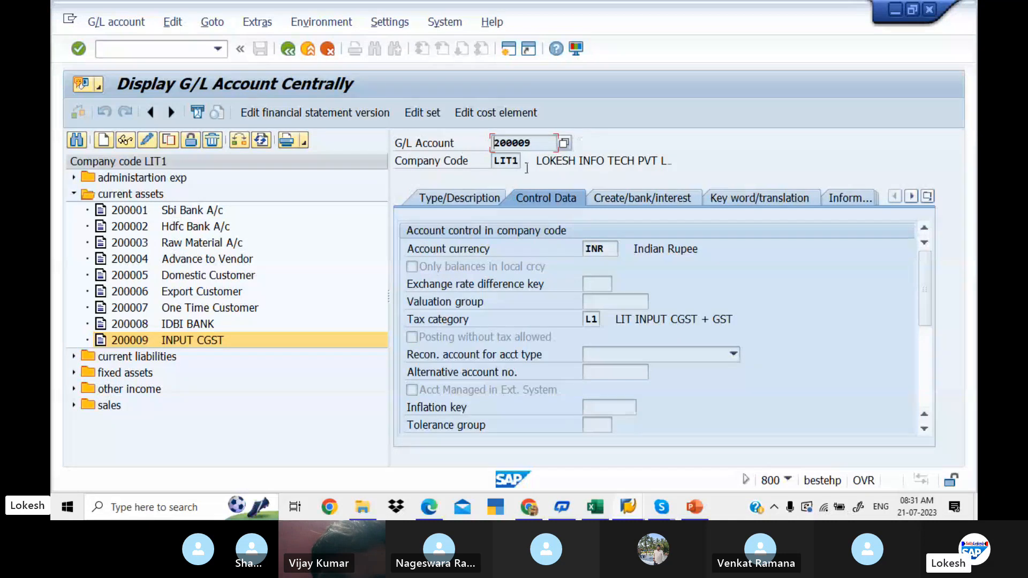
click(484, 195)
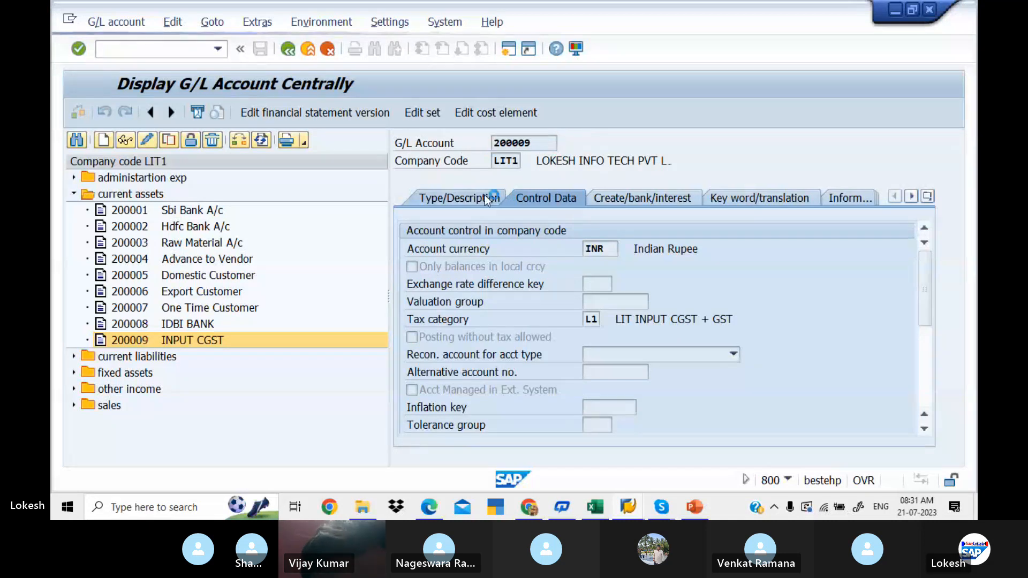
- Copy the INPUT CGST account 200009 to new G/L account 200010 for company code LIT1
right_click(164, 340)
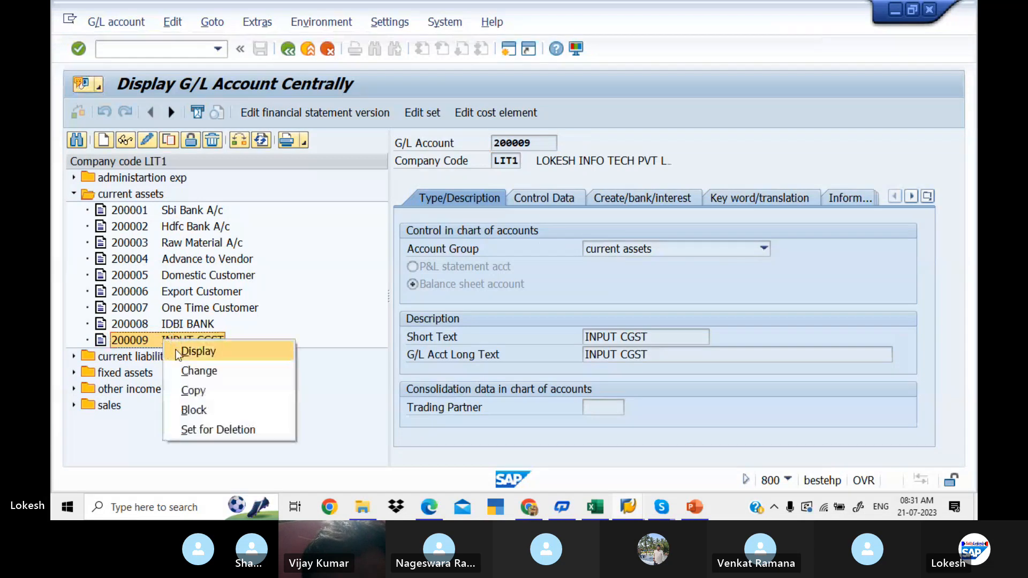
click(216, 390)
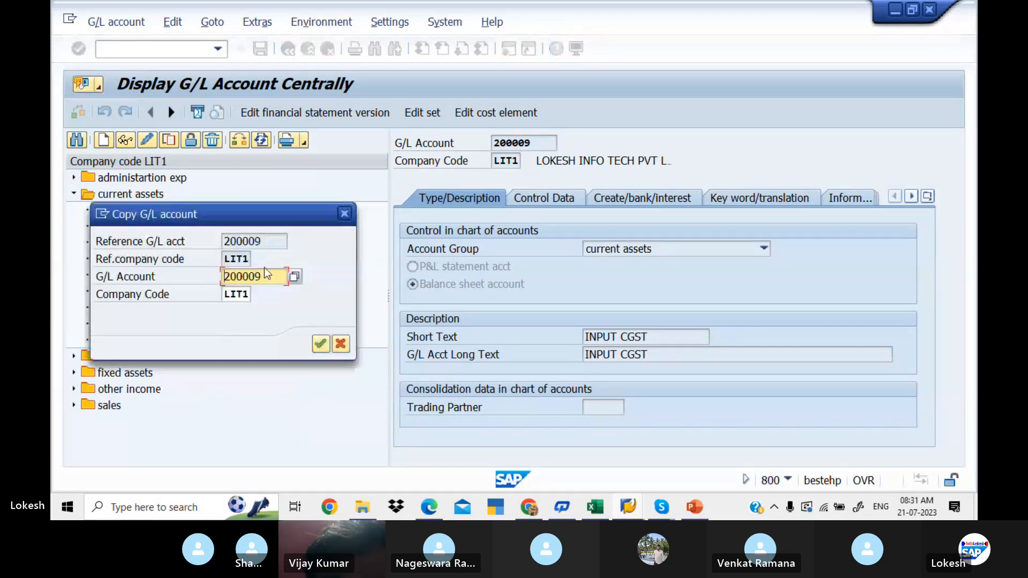
text(200010)
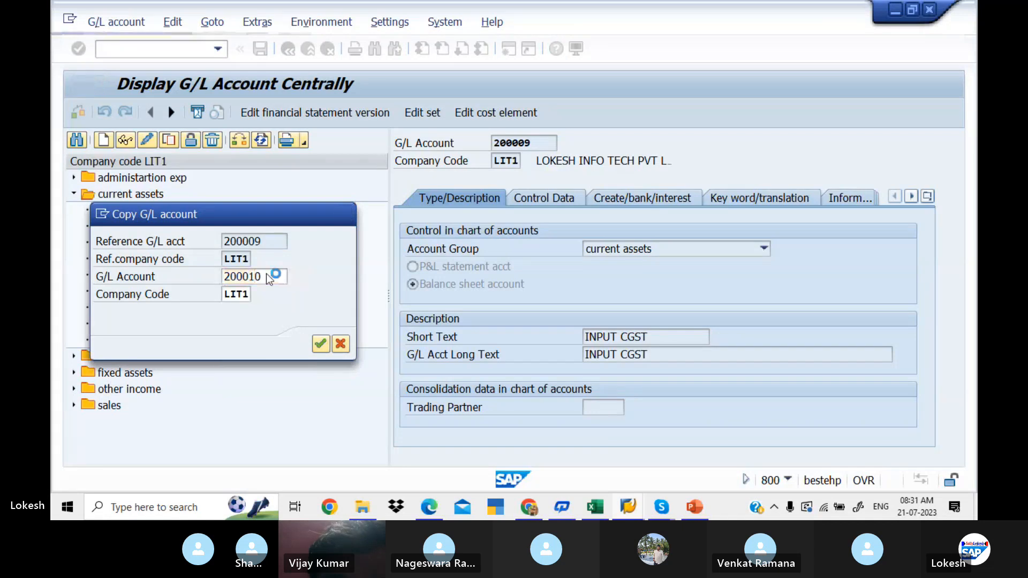
key(Return)
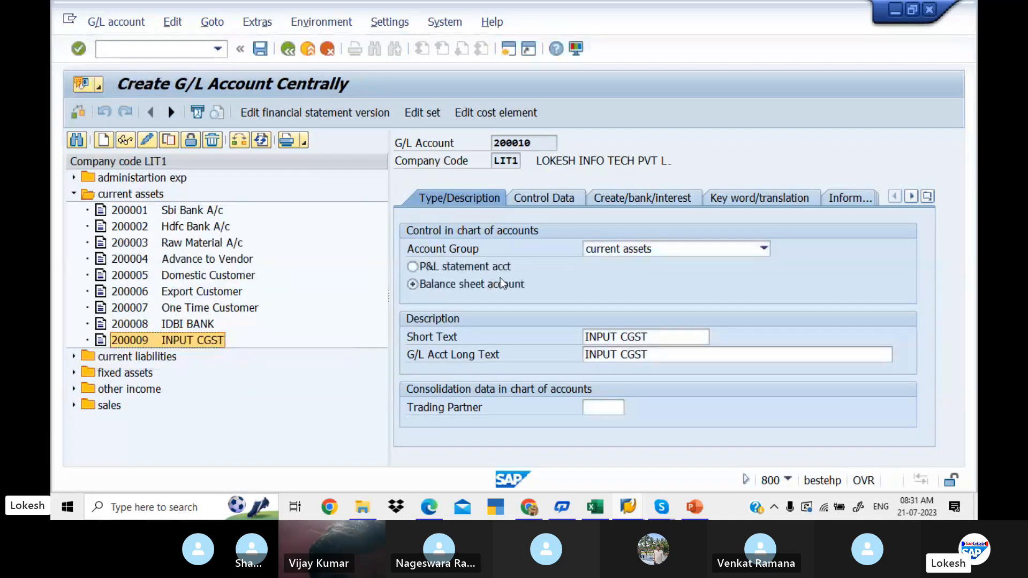
- Set the short text and long text of new G/L account 200010 to INPUT SGST
click(655, 337)
key(BackSpace)
key(BackSpace)
key(BackSpace)
key(BackSpace)
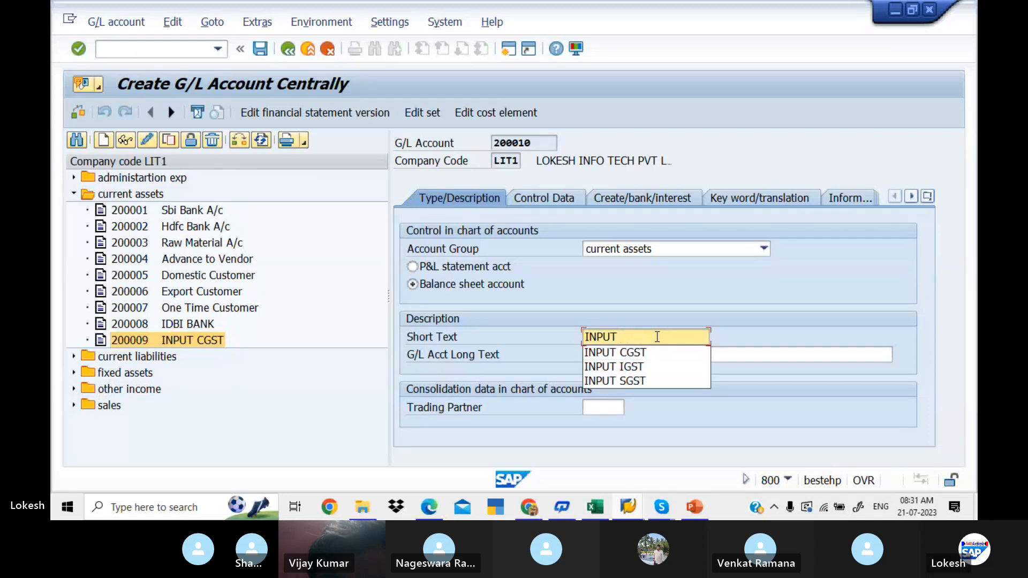
click(631, 383)
click(657, 354)
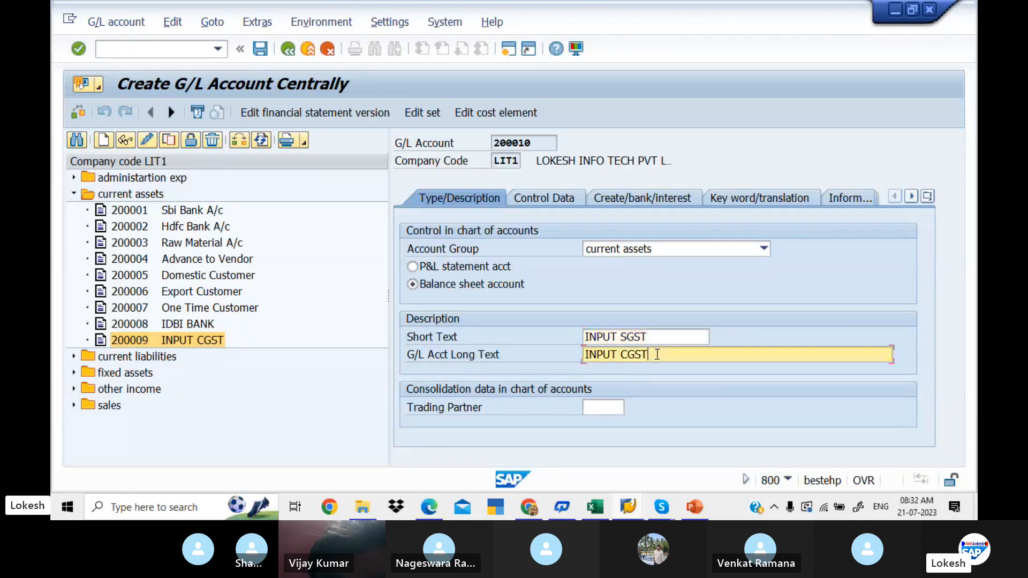
key(BackSpace)
key(BackSpace)
key(BackSpace)
key(BackSpace)
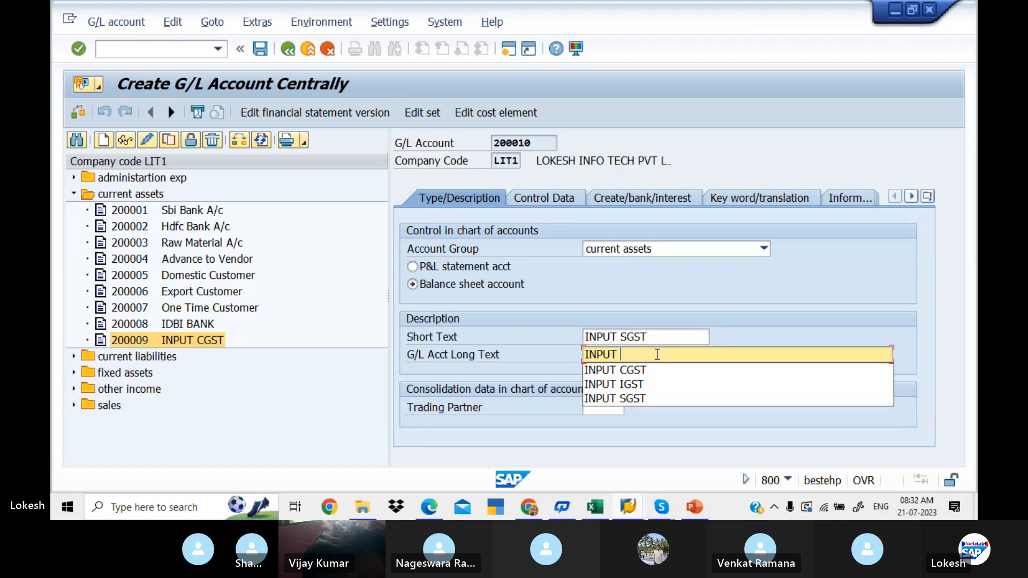
click(640, 398)
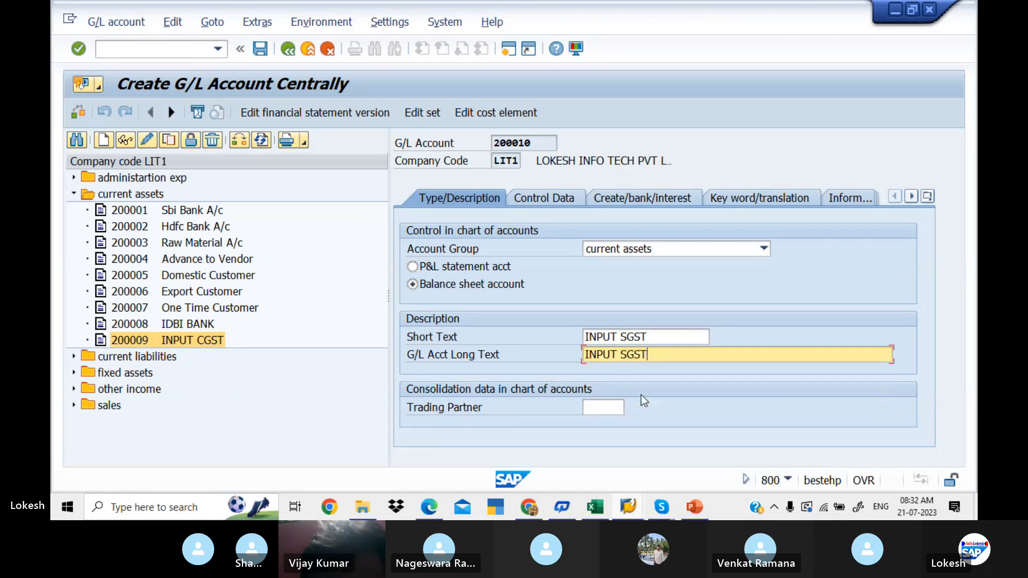
- Check the control data and document creation settings of account 200010, then save it and acknowledge the messages
click(554, 199)
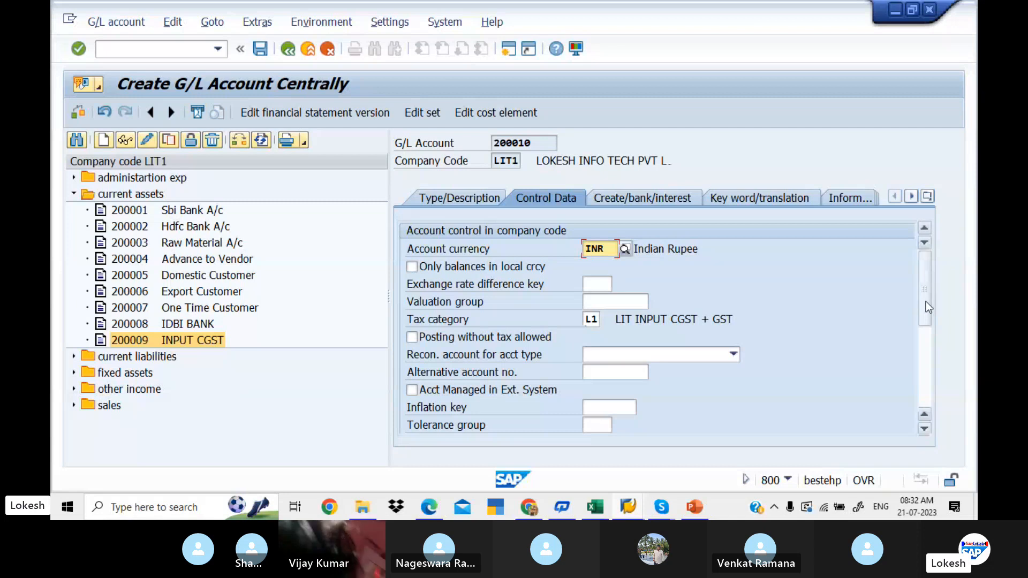
drag(927, 301, 931, 355)
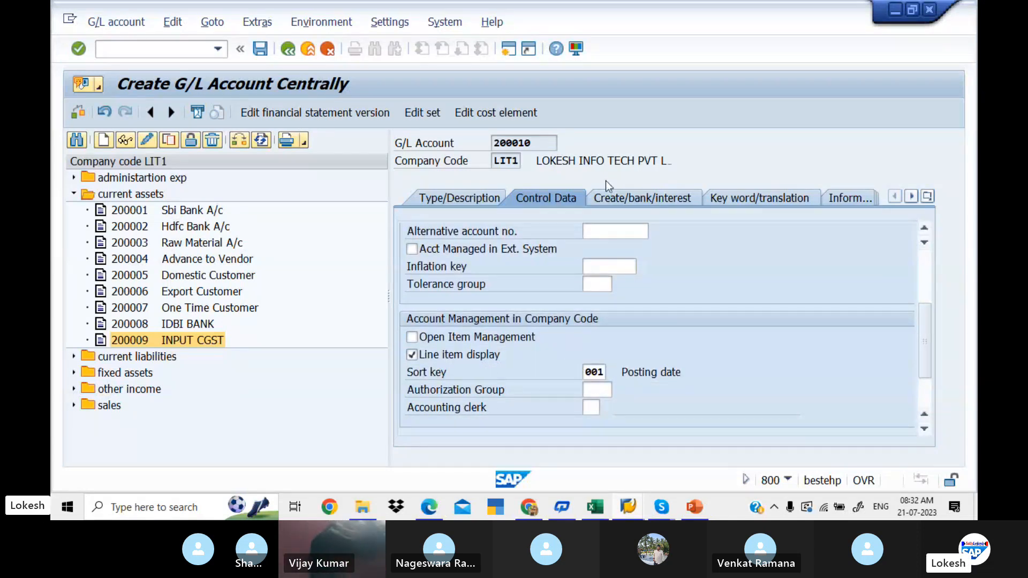
click(628, 200)
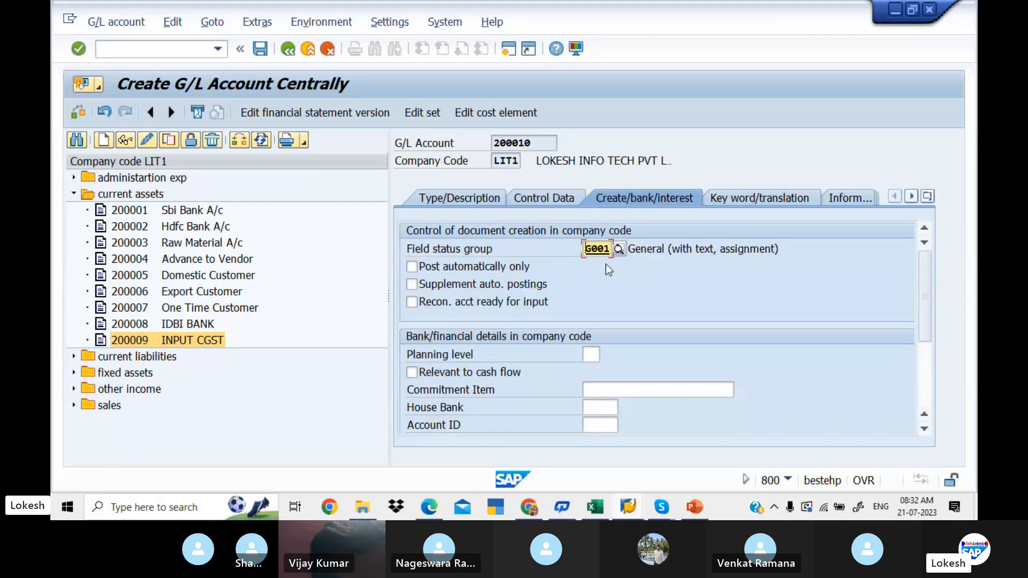
click(261, 49)
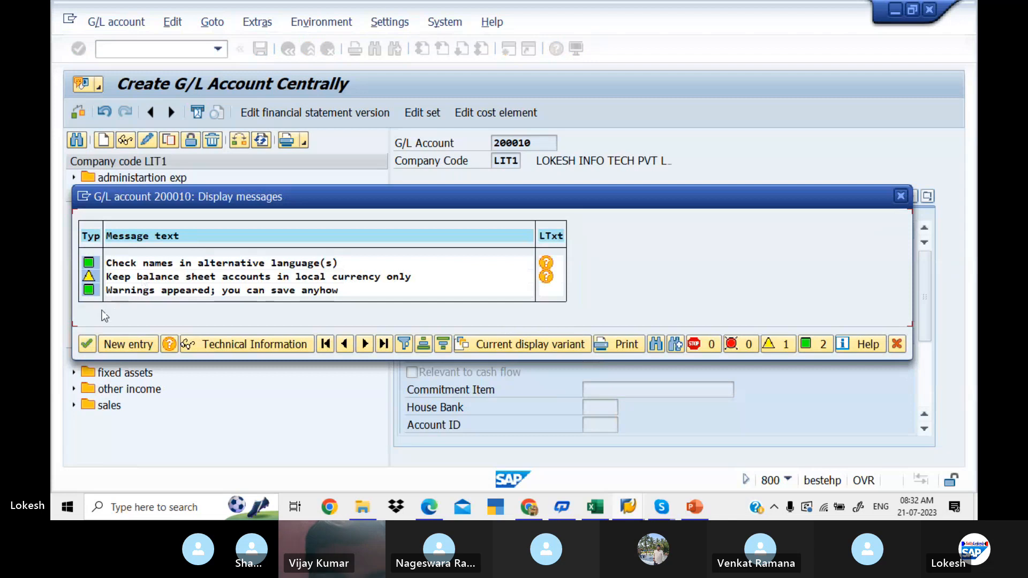
click(88, 343)
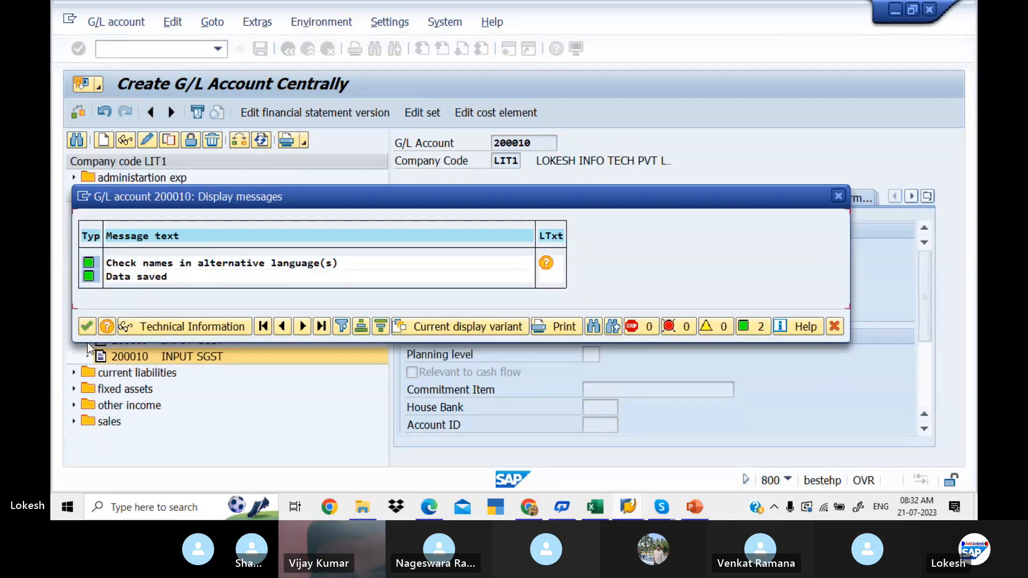
click(87, 326)
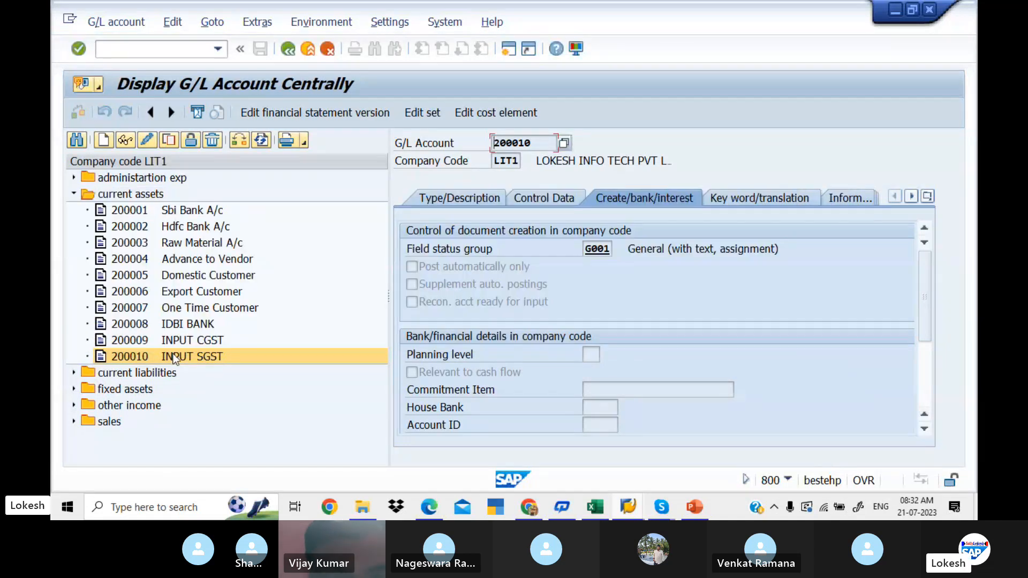
- Copy the INPUT SGST account 200010 to new G/L account 200011 for company code LIT1
right_click(174, 359)
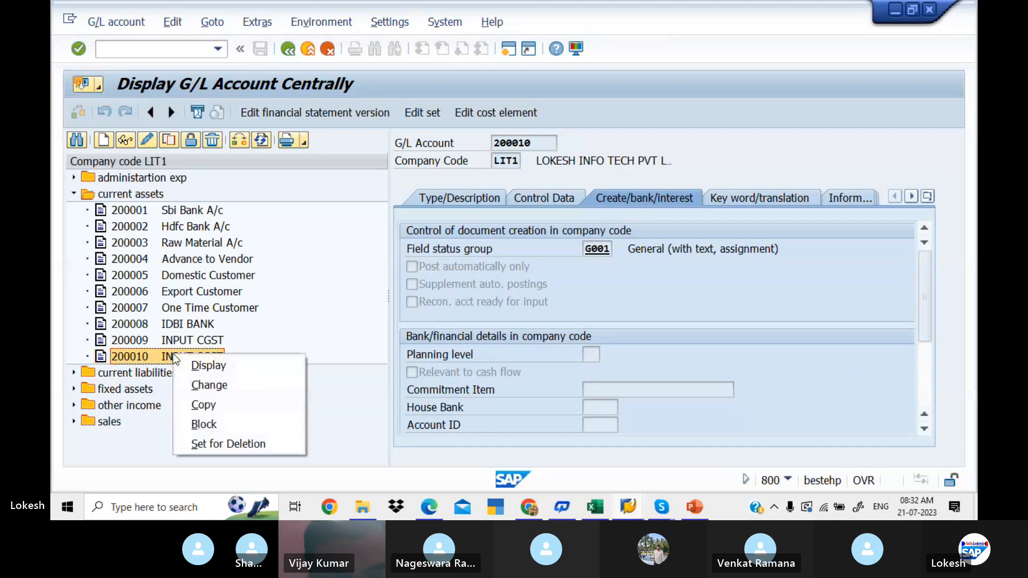
click(226, 404)
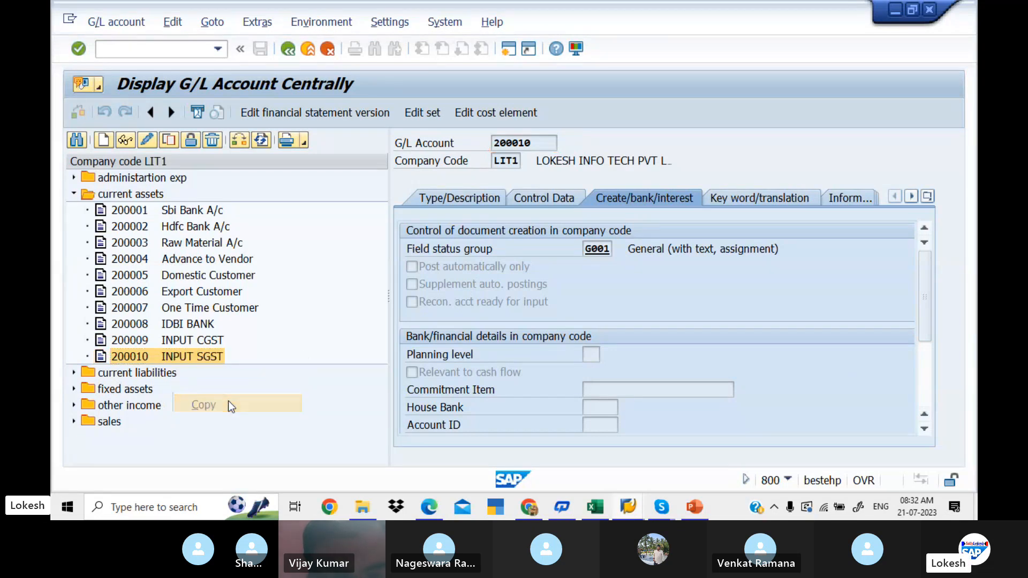
click(265, 276)
key(BackSpace)
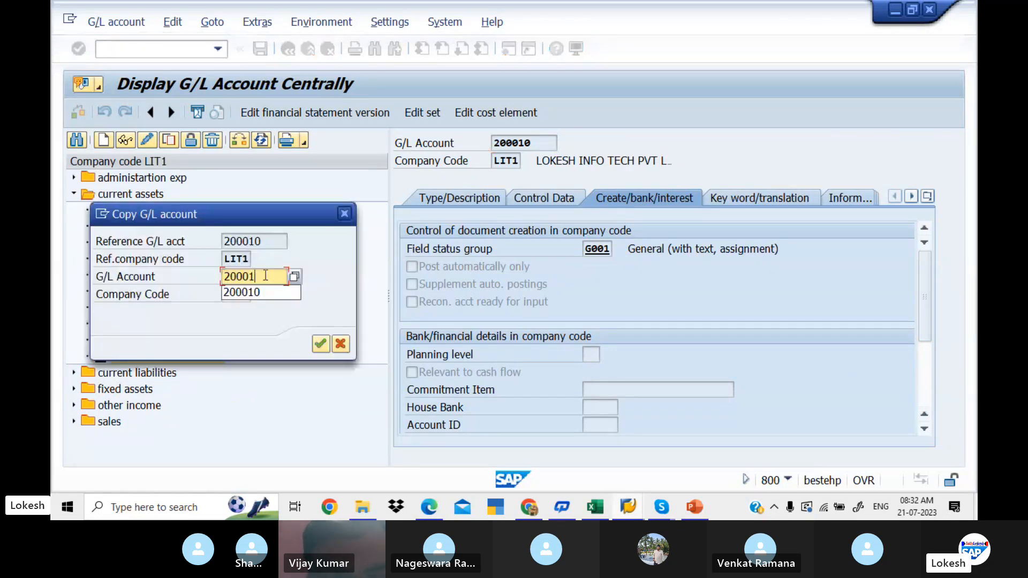
text(1)
key(Return)
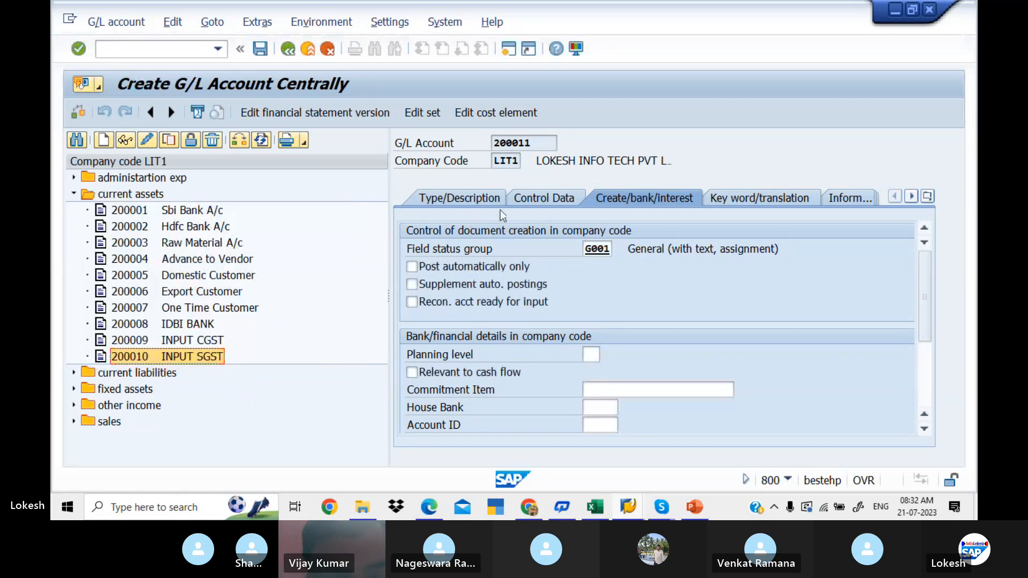
- Set the short text and long text of new G/L account 200011 to INPUT IGST
click(492, 204)
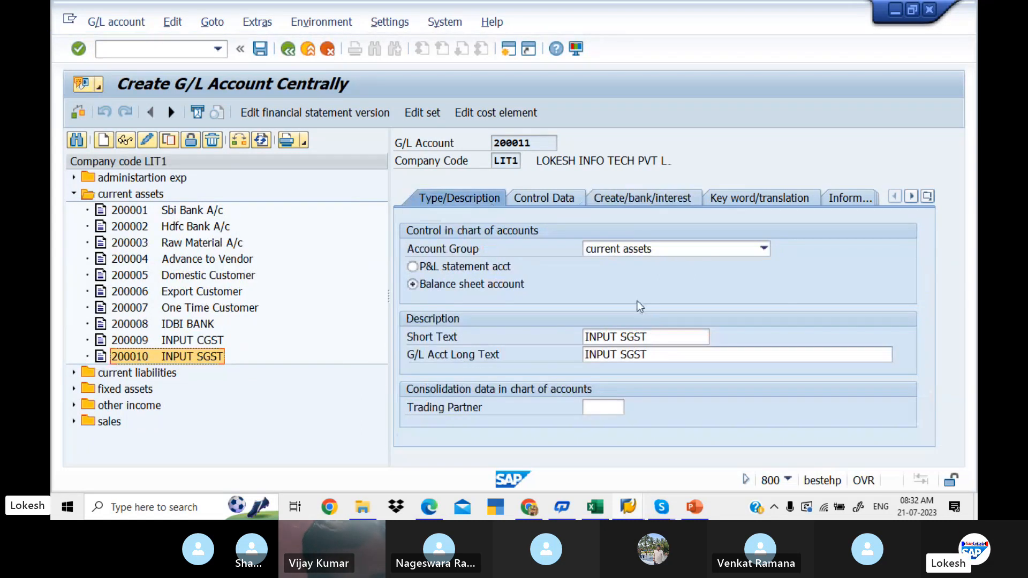
click(657, 337)
key(BackSpace)
key(BackSpace)
key(BackSpace)
key(BackSpace)
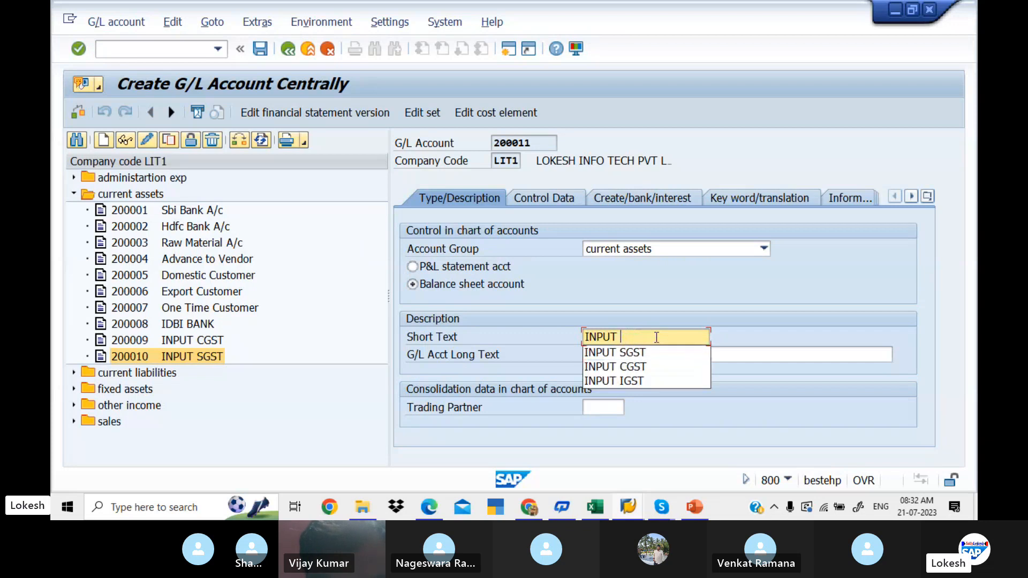
key(Down)
key(Down)
key(Down)
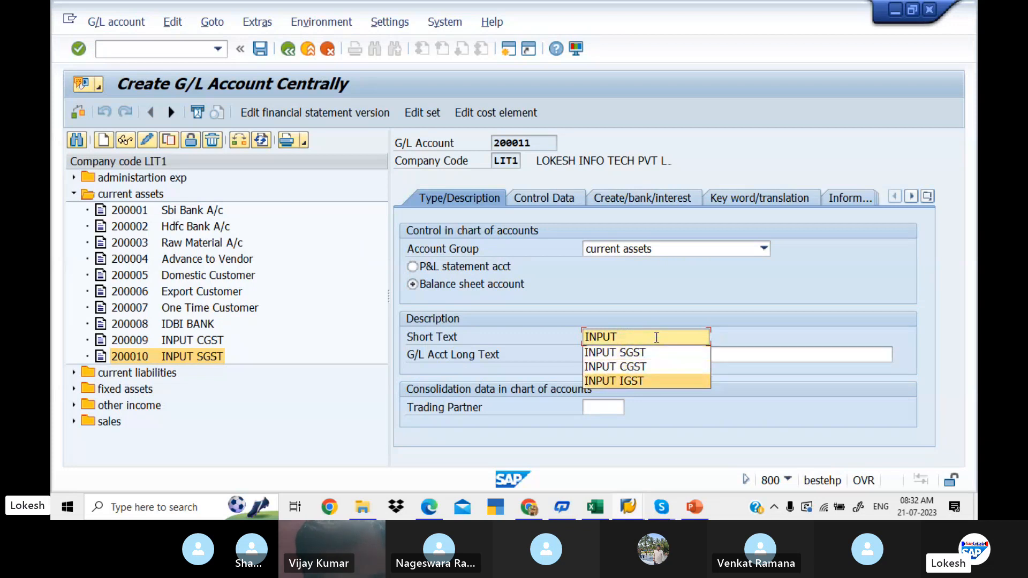
key(Return)
key(Tab)
key(BackSpace)
key(BackSpace)
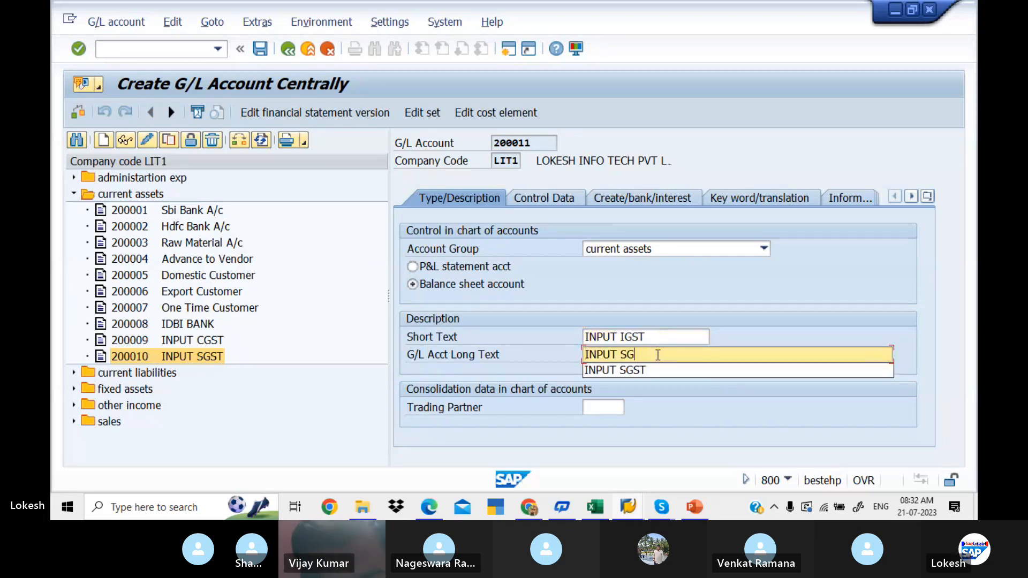
key(BackSpace)
key(BackSpace)
key(Down)
key(Down)
key(Down)
key(Return)
key(Tab)
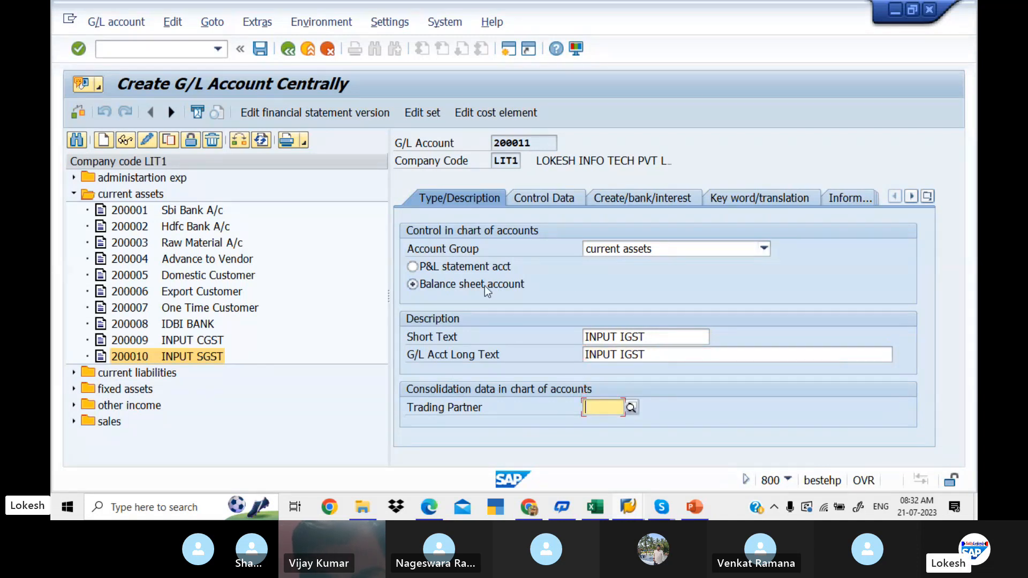
- Set the tax category of account 200011 to L2, LIT INPUT IGST, in the control data
click(548, 202)
click(598, 305)
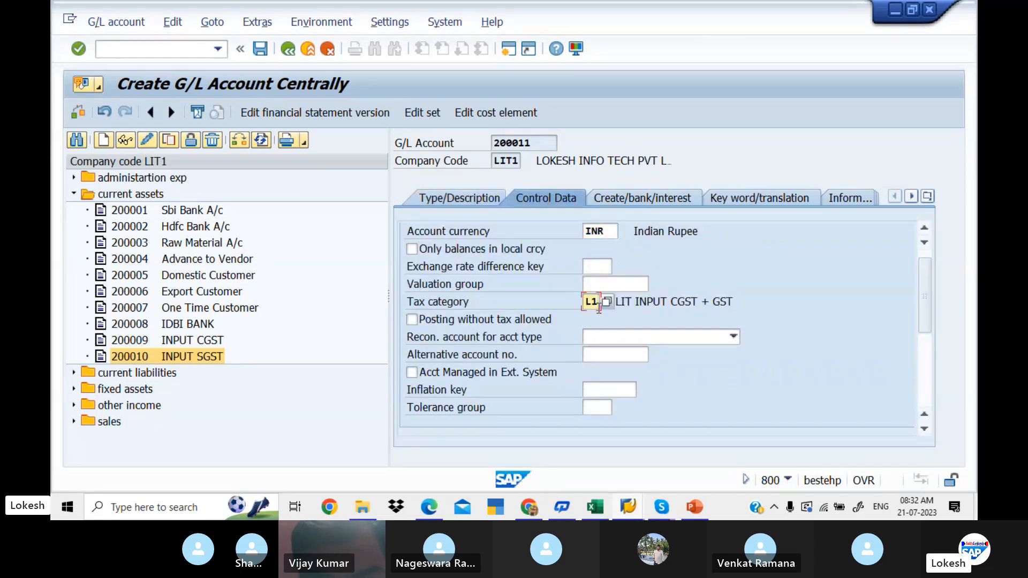
click(606, 304)
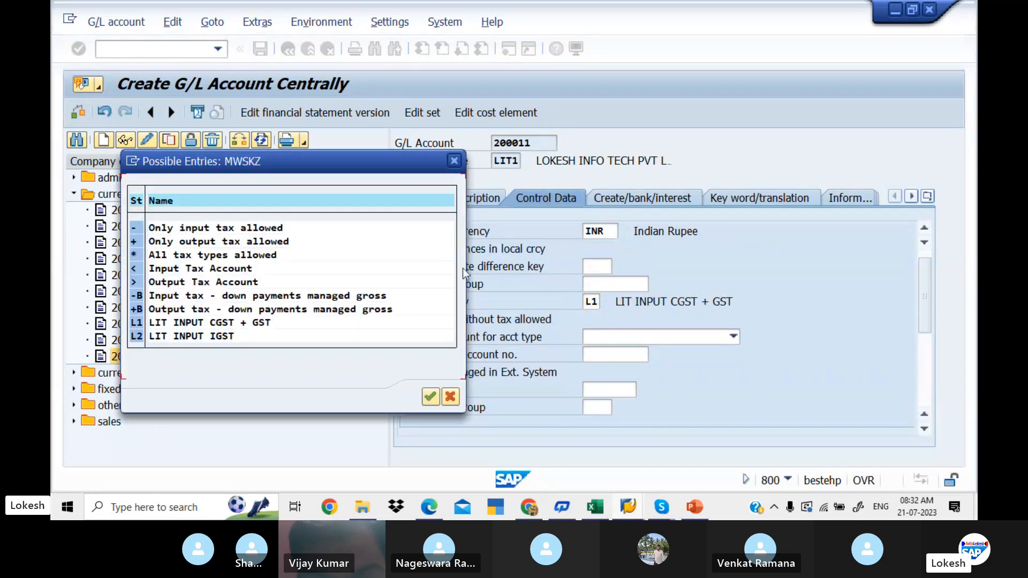
double_click(192, 341)
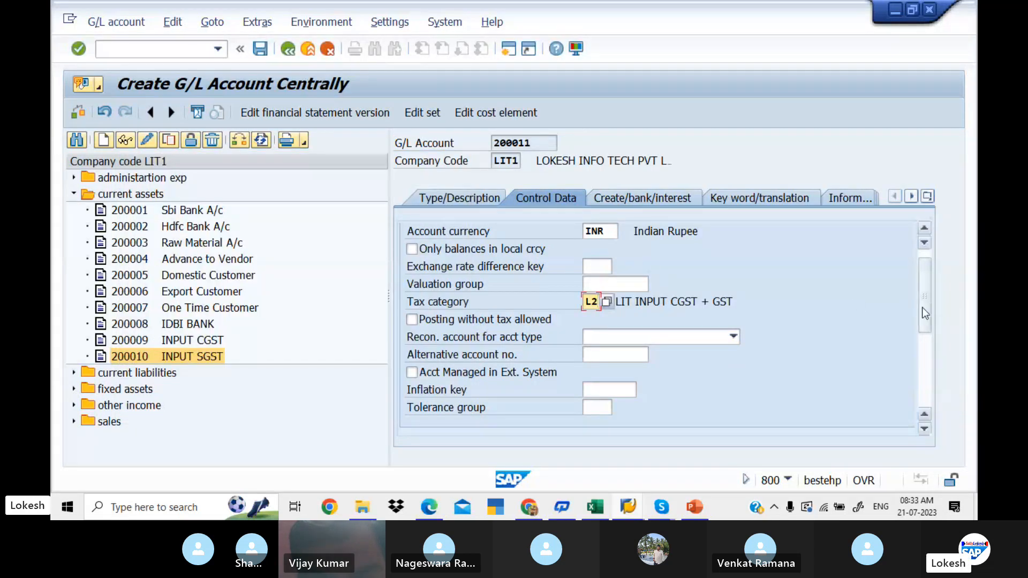
- Check the account management and document creation settings of account 200011, then save it and acknowledge the messages
drag(922, 308, 924, 381)
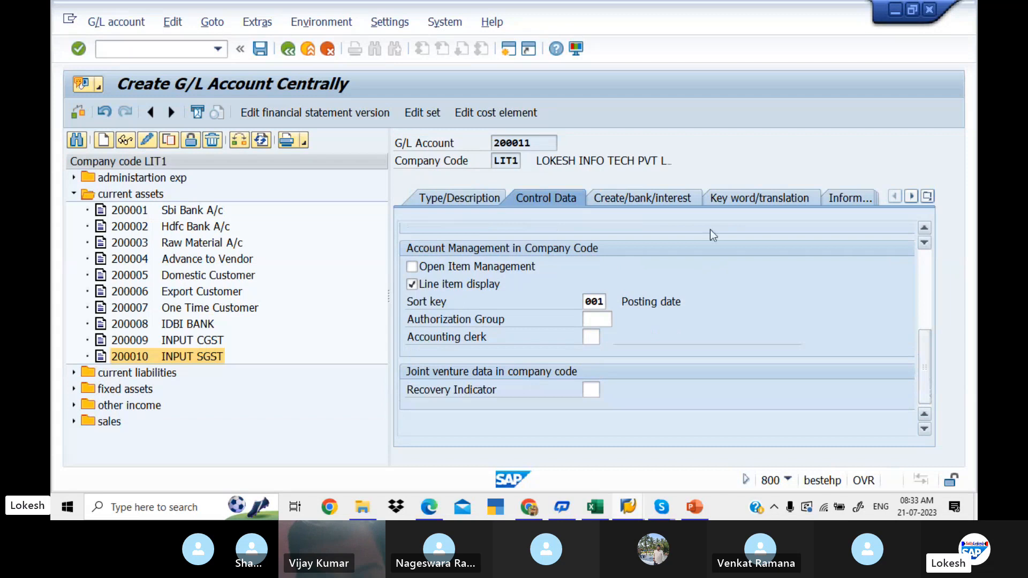
click(663, 198)
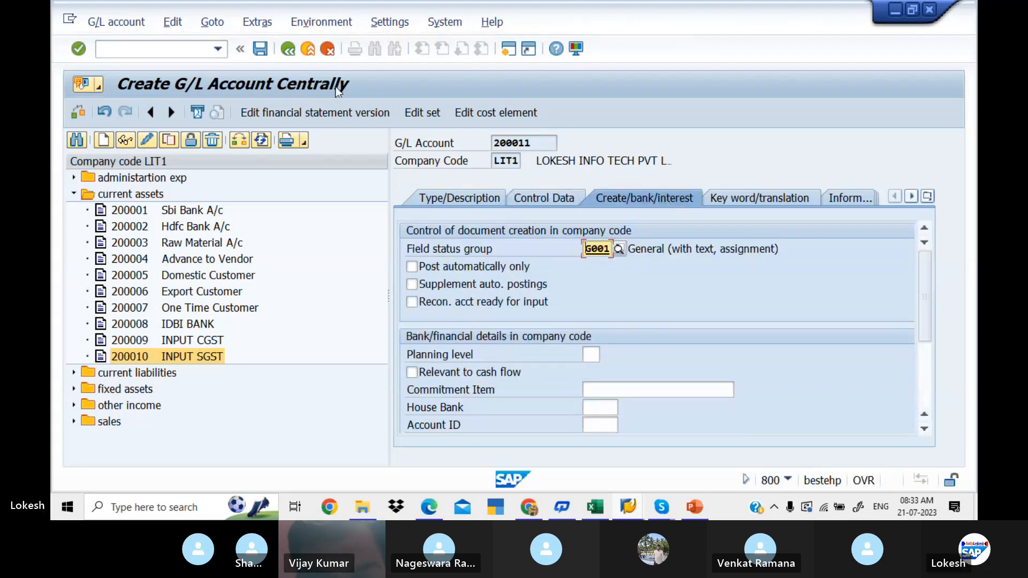
click(260, 49)
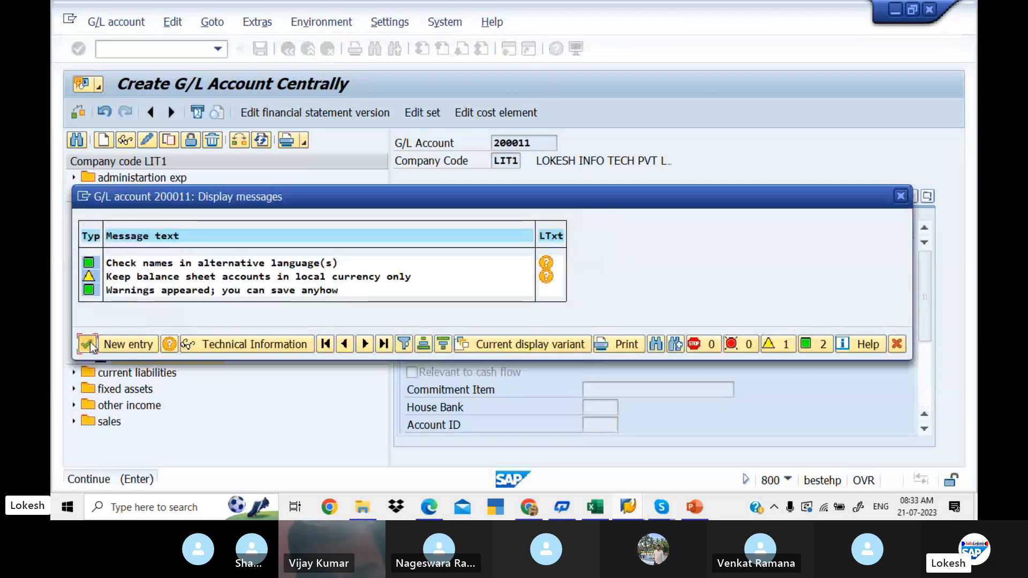
click(90, 341)
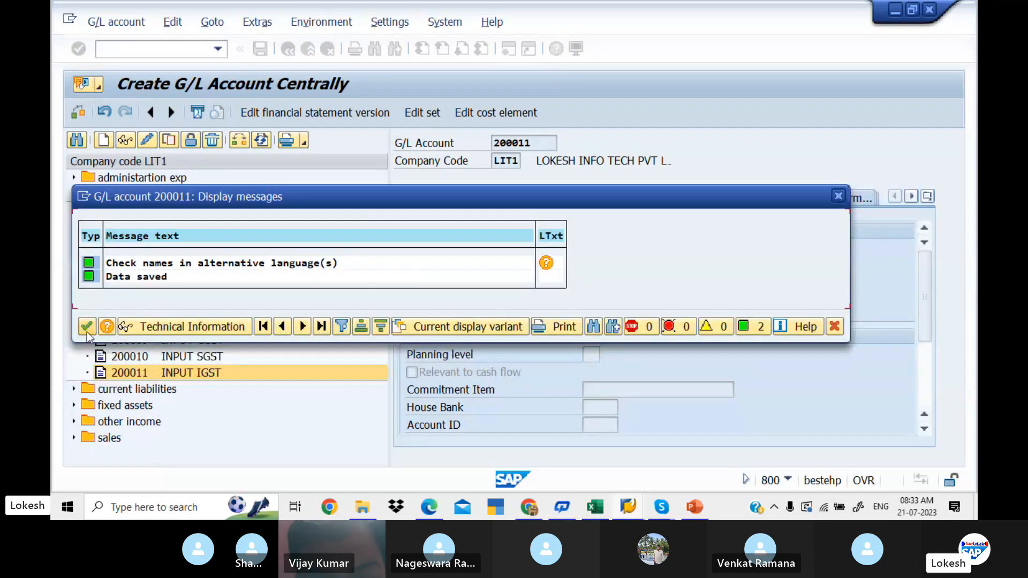
click(87, 328)
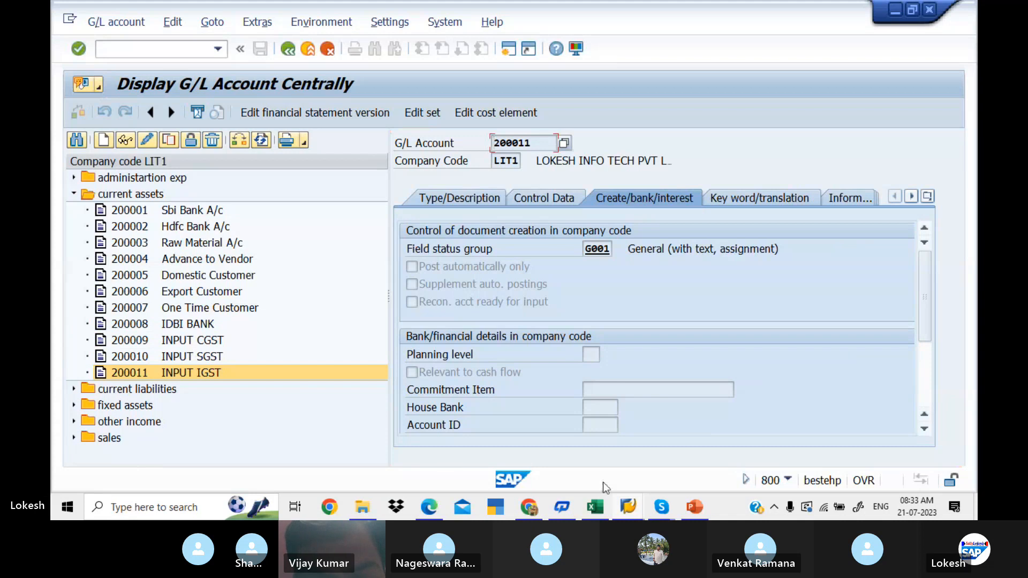
- Switch to the PDF guide in the browser and review the INPUT IGST account's description, control data and create/bank/interest examples
click(434, 508)
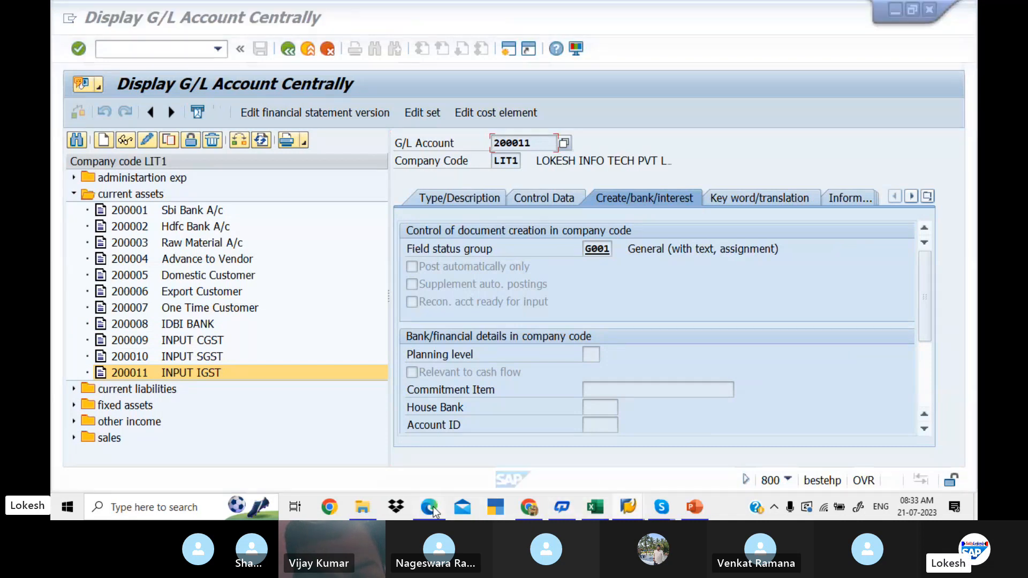
key(Down)
key(Down)
key(Down)
key(Down)
key(Down)
key(Down)
key(Down)
key(Down)
key(Down)
key(Down)
key(Down)
key(Down)
key(Down)
key(Down)
key(Down)
key(Down)
key(Down)
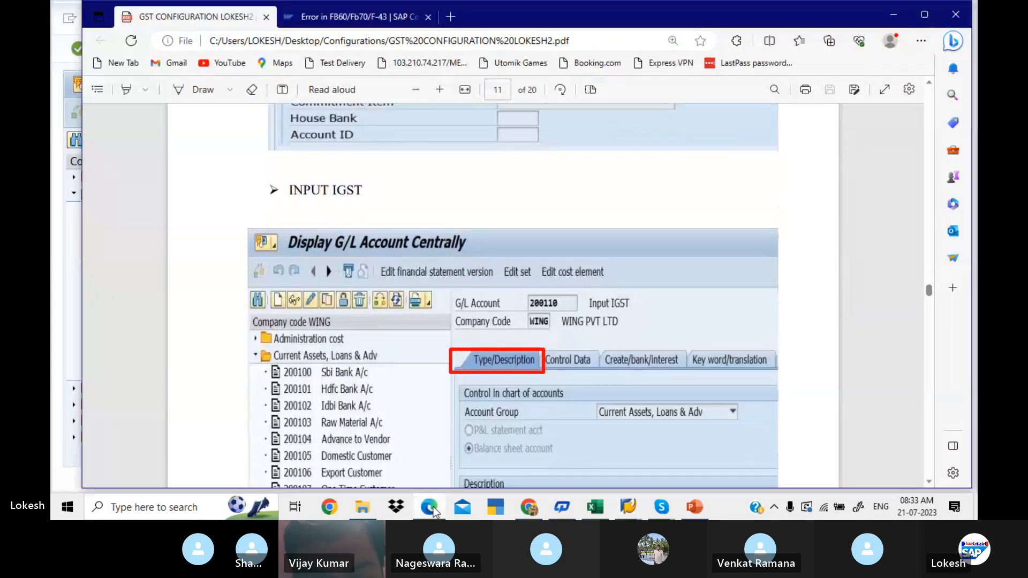
key(Down)
key(Down)
key(Down)
key(Down)
key(Down)
key(Down)
key(Down)
key(Down)
key(Down)
key(Down)
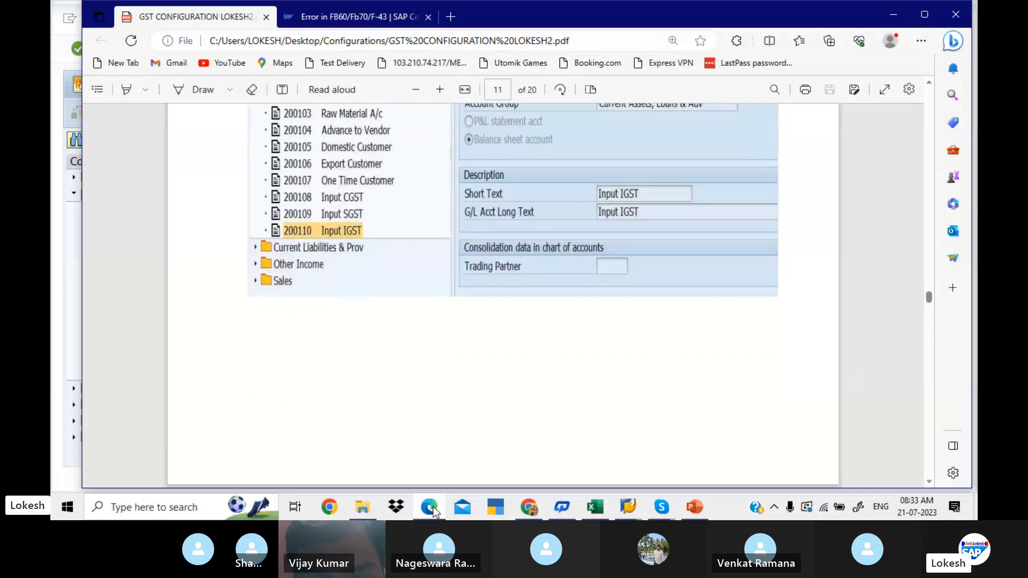
key(Down)
key(Down)
key(Down)
key(Down)
key(Down)
key(Down)
key(Down)
key(Down)
key(Down)
key(Down)
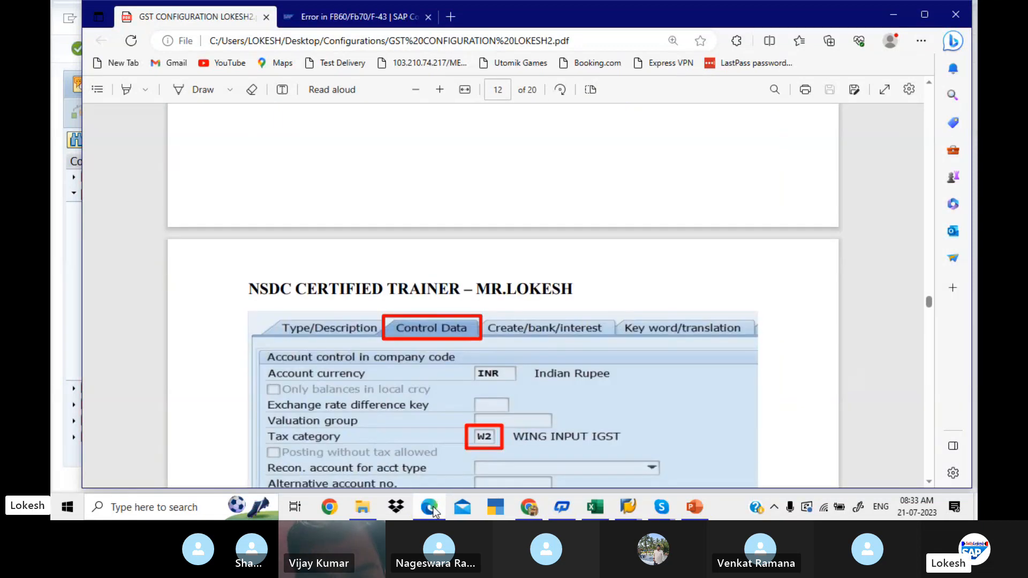
key(Down)
key(Down)
key(Down)
key(Down)
key(Down)
key(Down)
key(Down)
key(Down)
key(Down)
key(Down)
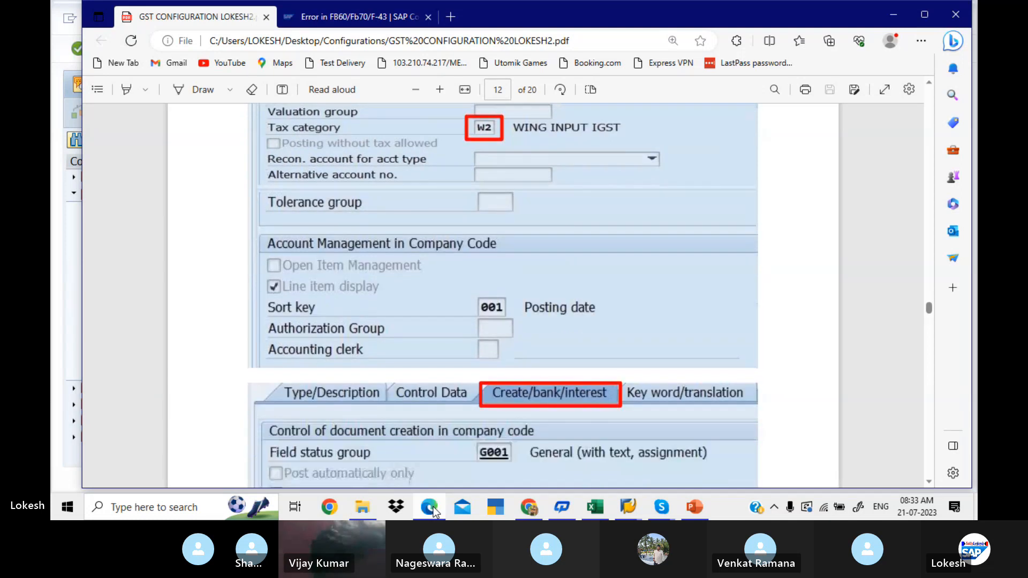
- Review the PDF guide's PURCHASE A/C example, switch back to SAP and open G/L account 400005 Purchase A/c for changing
key(Down)
key(Down)
key(Down)
key(Down)
key(Down)
key(Down)
key(Down)
key(Down)
key(Down)
key(Down)
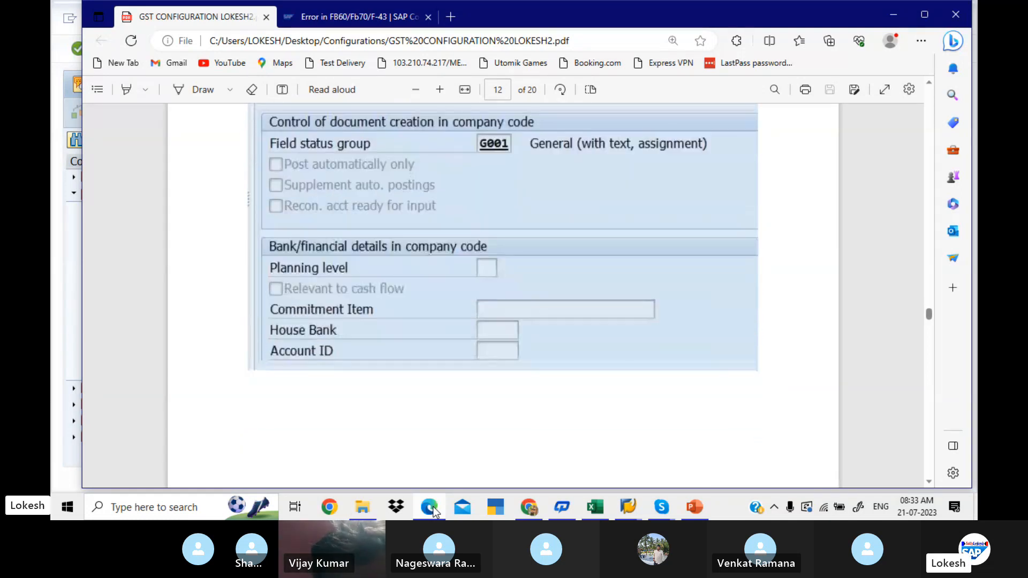
key(Down)
key(Down)
key(Down)
key(Down)
key(Down)
key(Down)
key(Down)
key(Down)
key(Down)
key(Down)
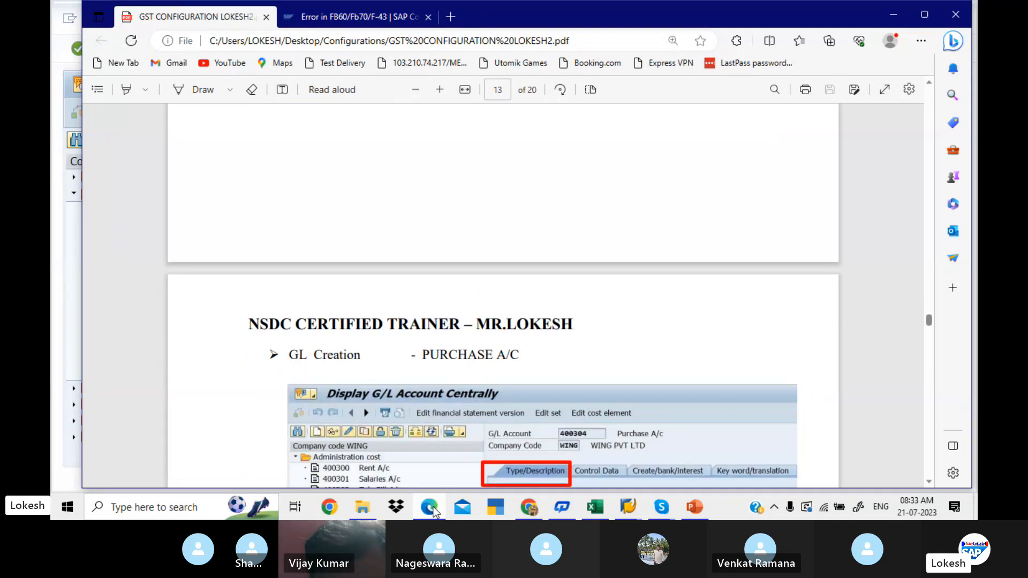
key(Down)
key(Down)
key(Down)
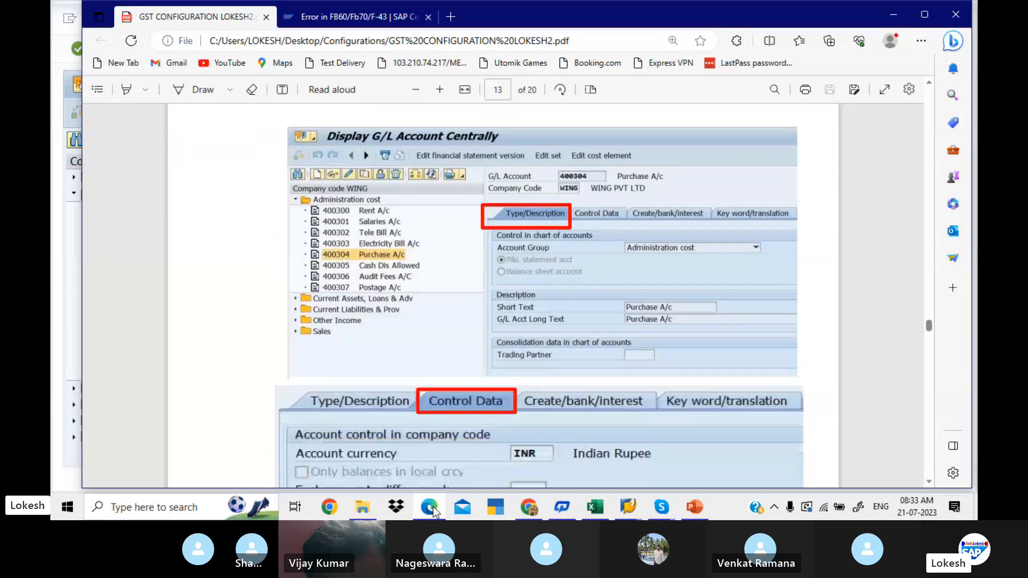
key(alt+Tab)
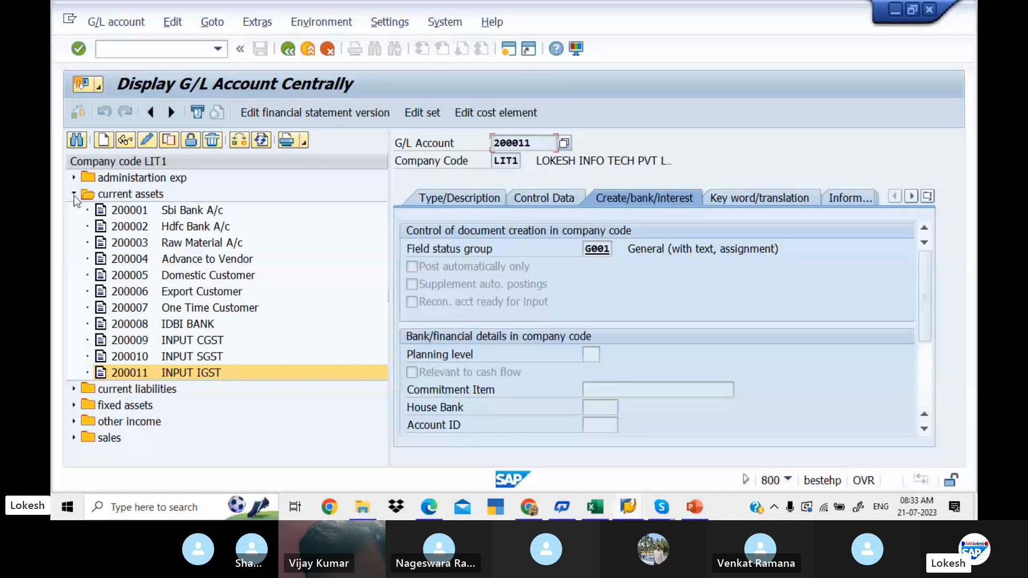
click(74, 195)
click(74, 178)
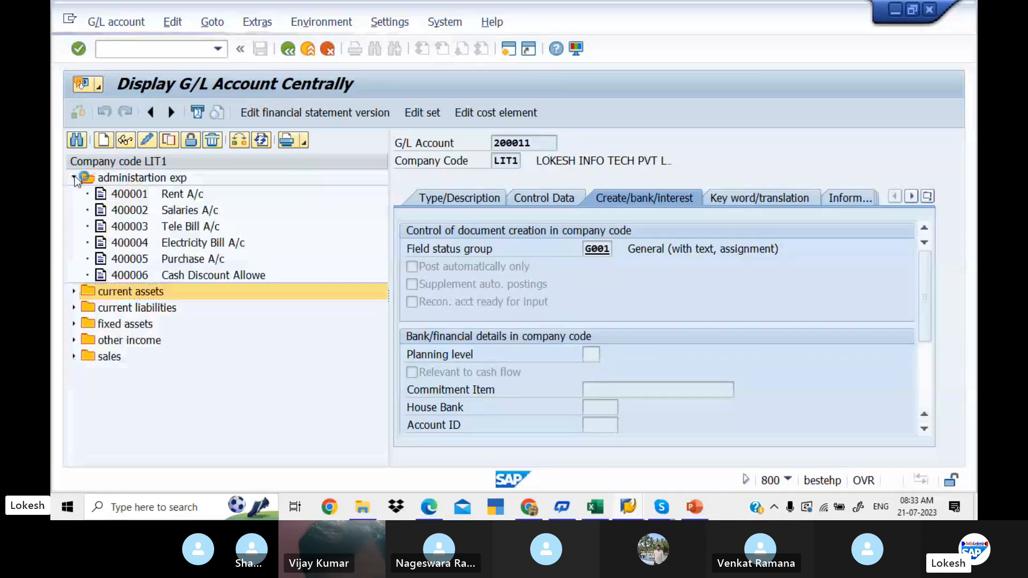
click(133, 260)
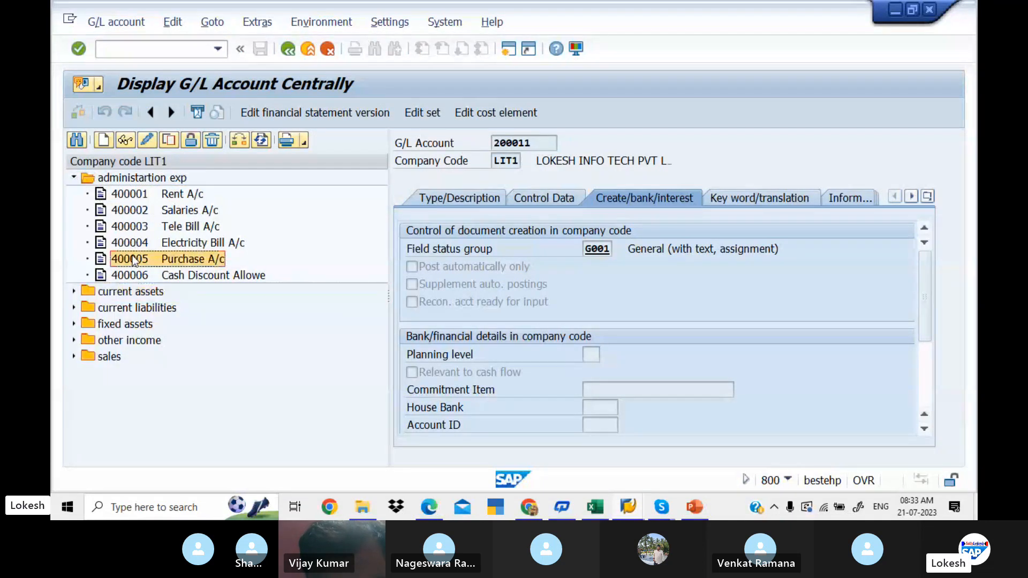
click(145, 140)
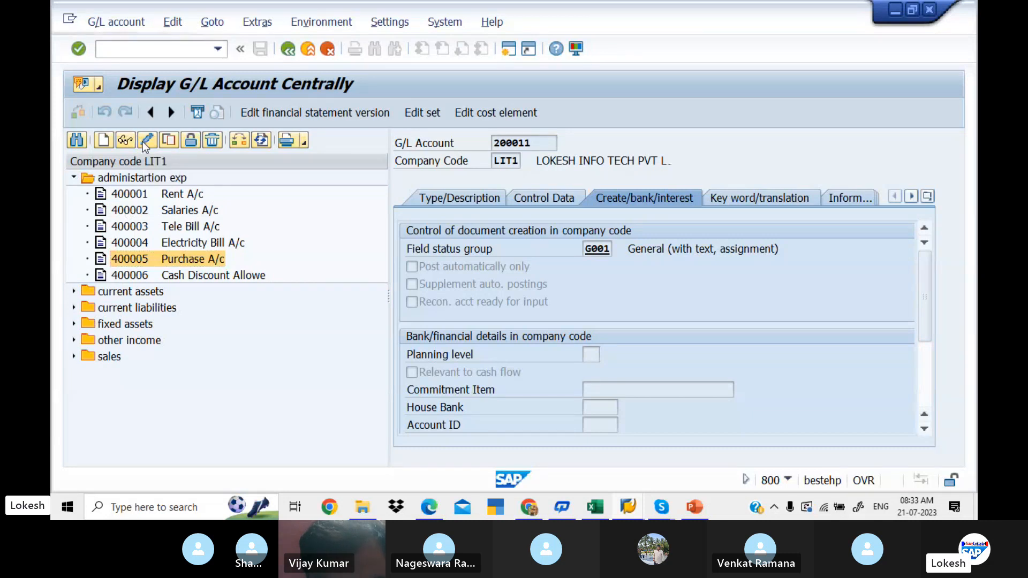
- Check the type and control data of account 400005 against the guide and set its tax category to *, All tax types allowed
click(441, 201)
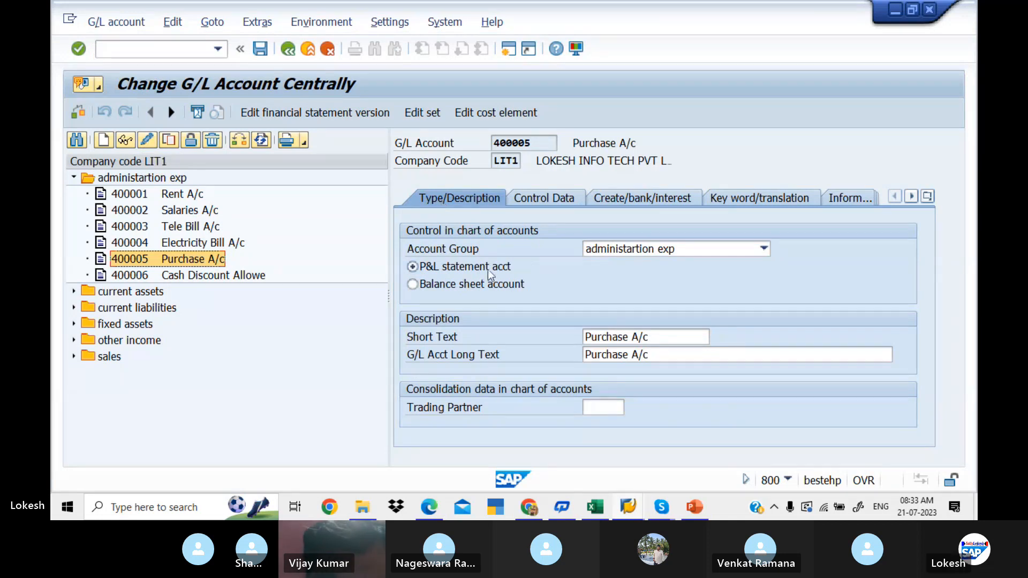
click(560, 203)
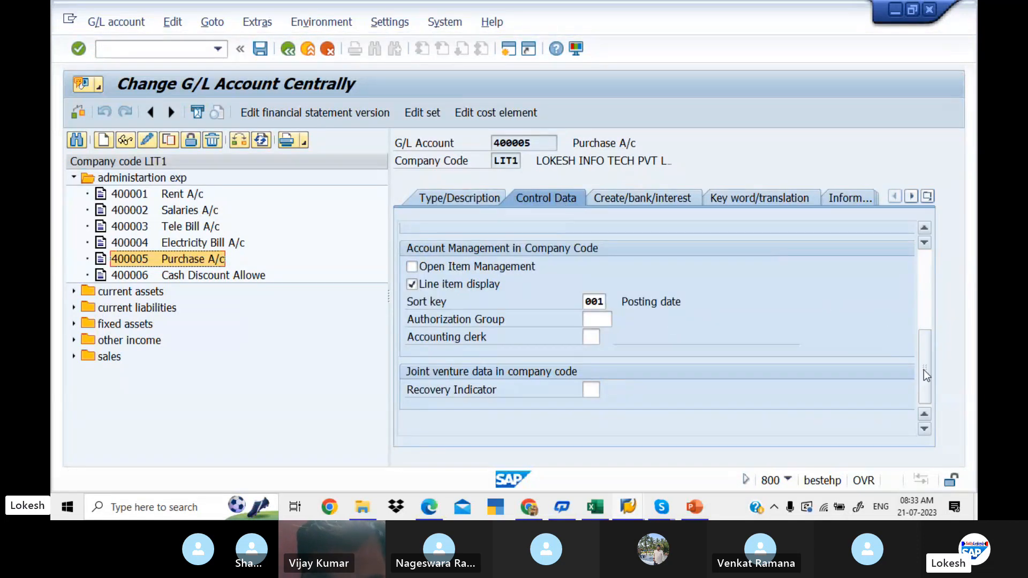
drag(923, 369, 927, 266)
key(alt+Tab)
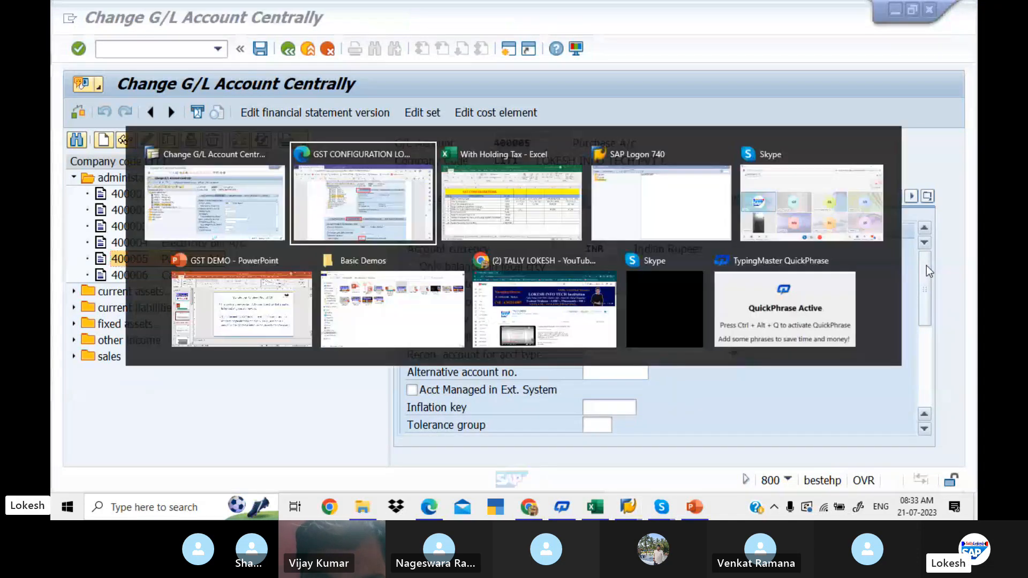
scroll(926, 266, down, 2)
scroll(926, 266, down, 2)
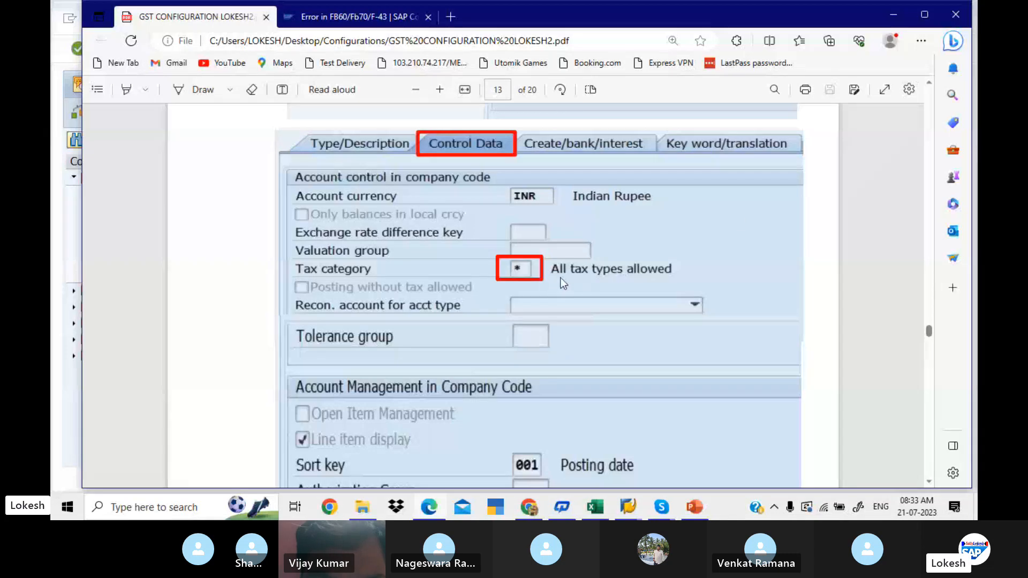
key(alt+Tab)
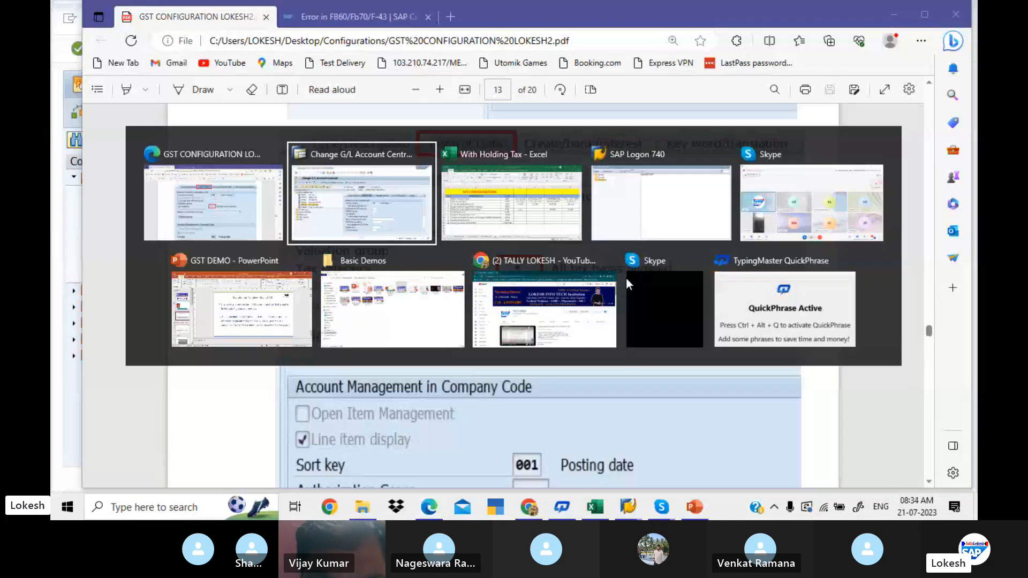
click(592, 320)
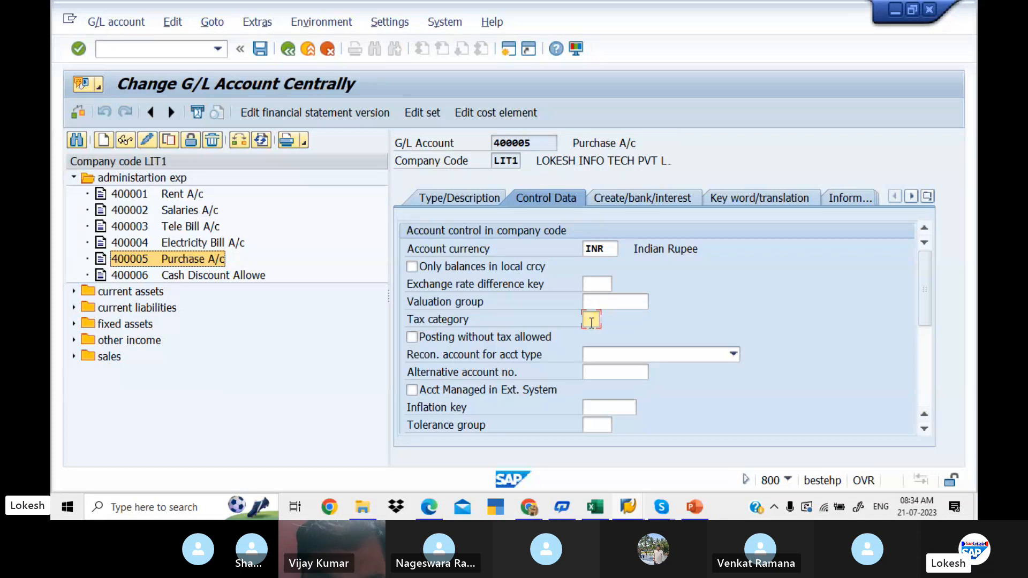
click(605, 320)
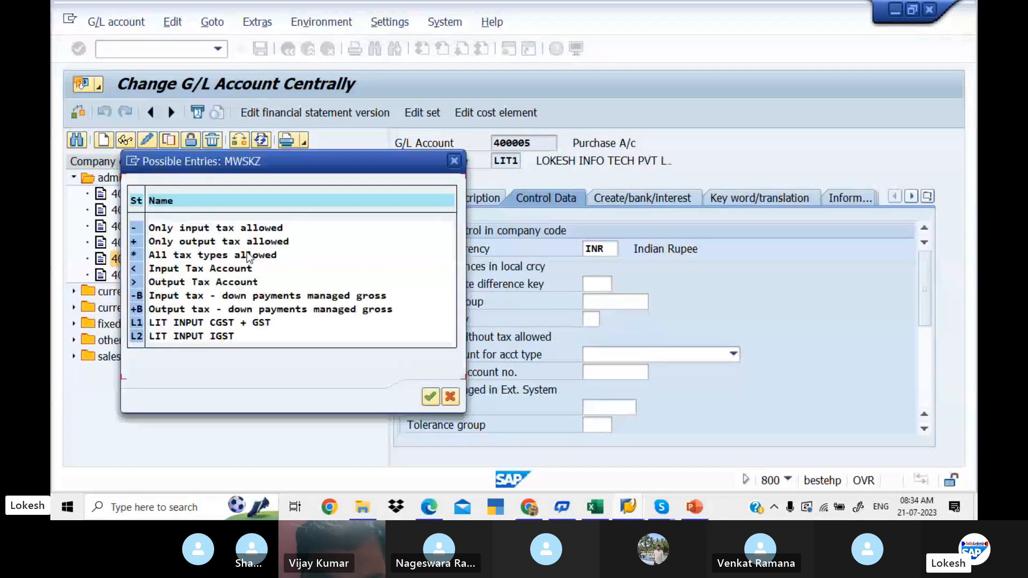
double_click(249, 256)
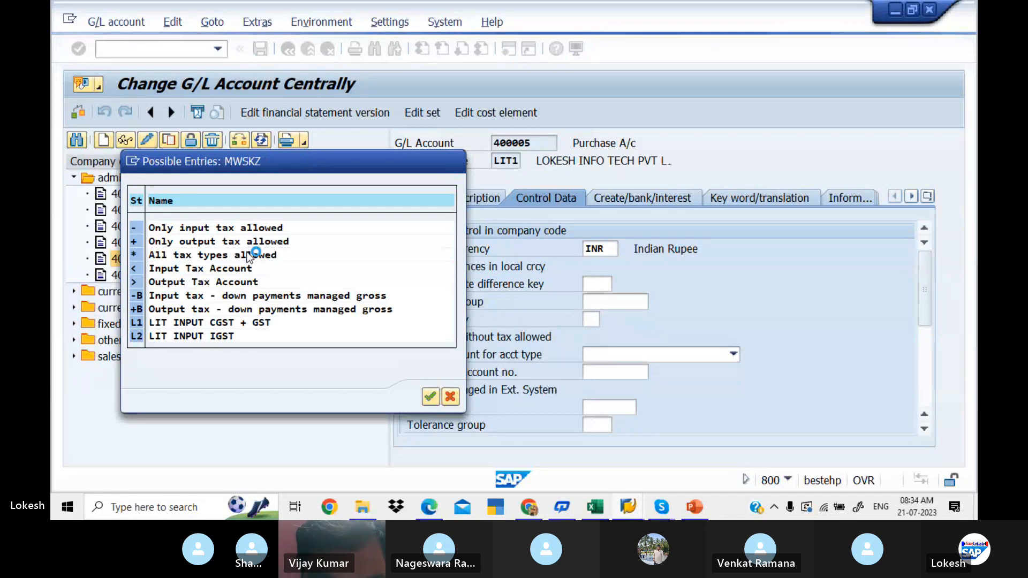
- Compare the account management and document creation settings of account 400005 with the guide, then save it and acknowledge the messages
drag(924, 306, 924, 388)
key(alt+Tab)
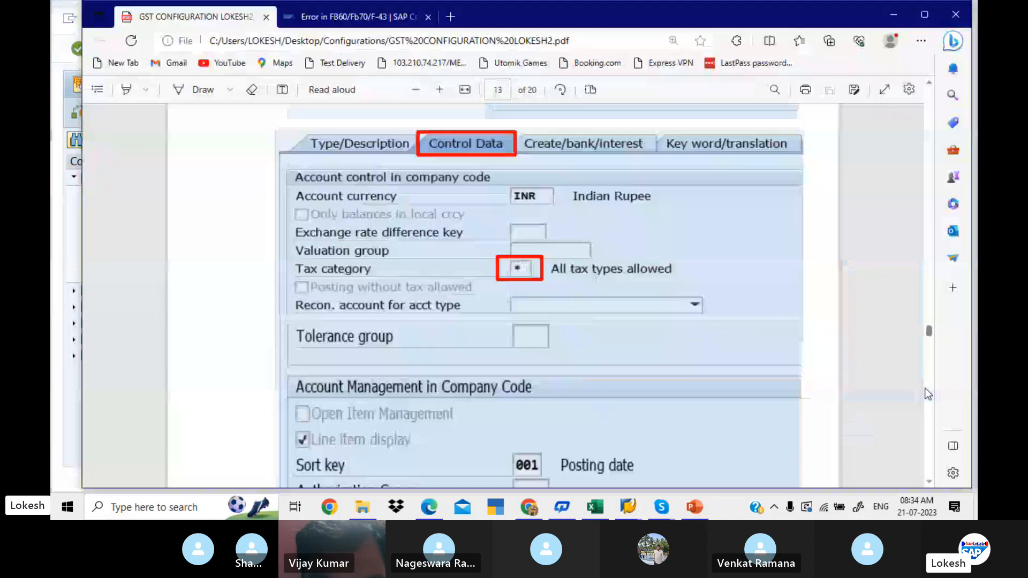
scroll(928, 394, down, 3)
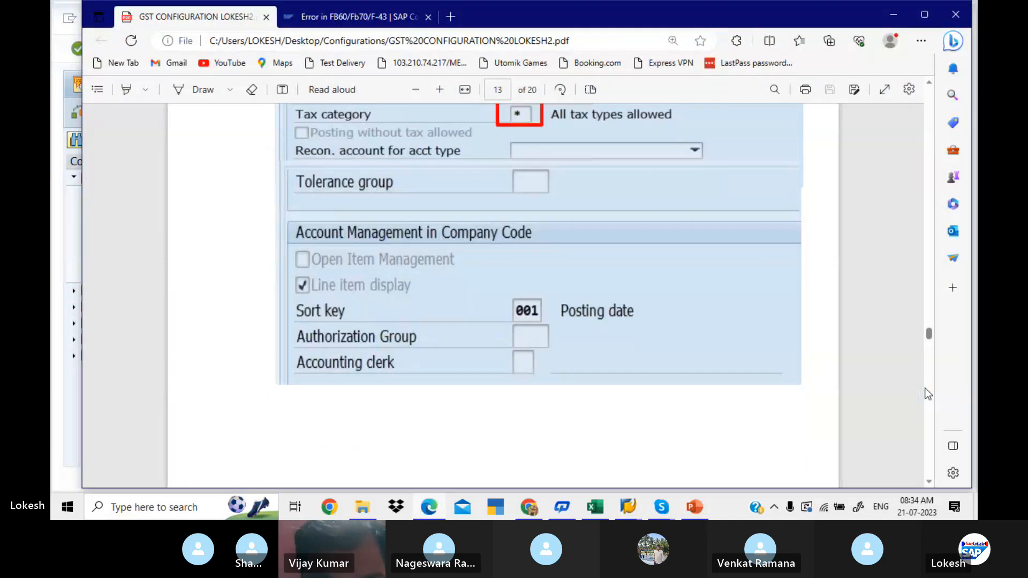
scroll(928, 394, down, 6)
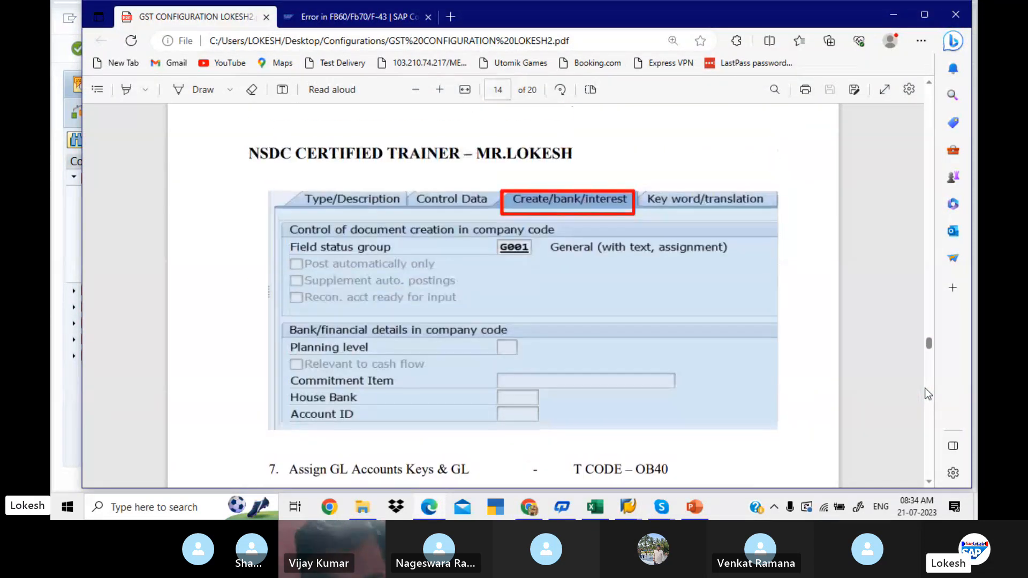
key(alt+Tab)
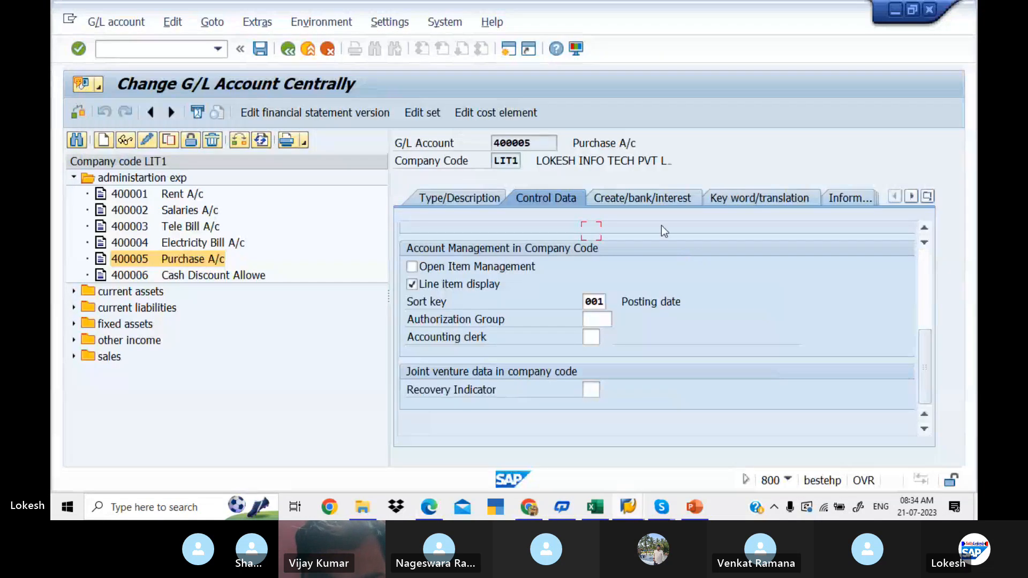
click(644, 197)
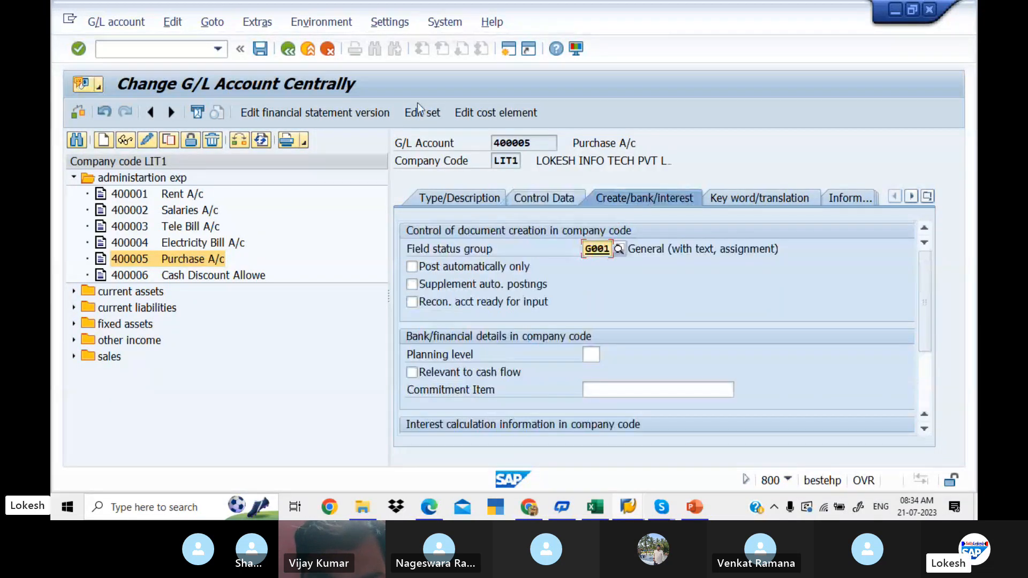
click(262, 49)
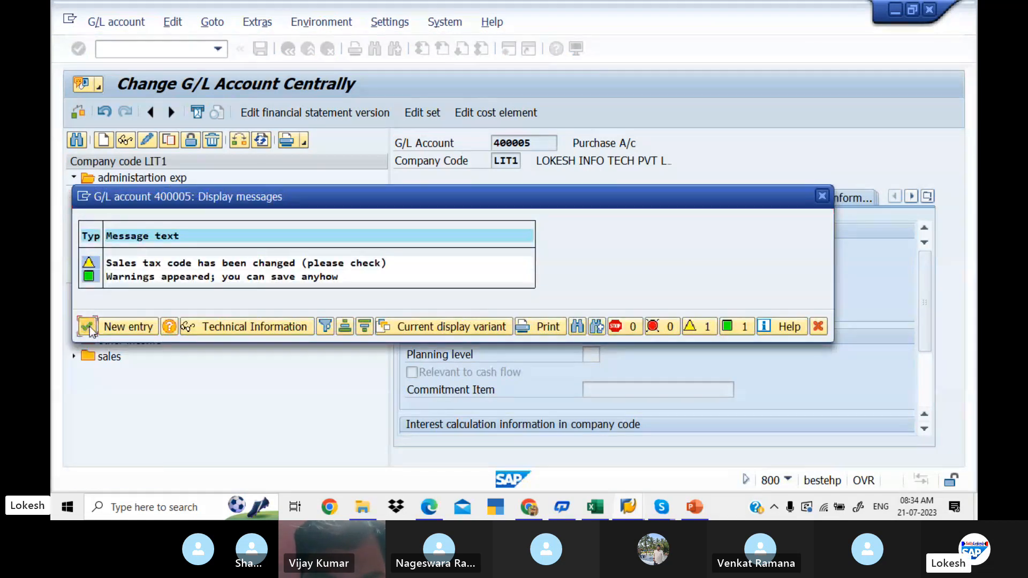
click(88, 327)
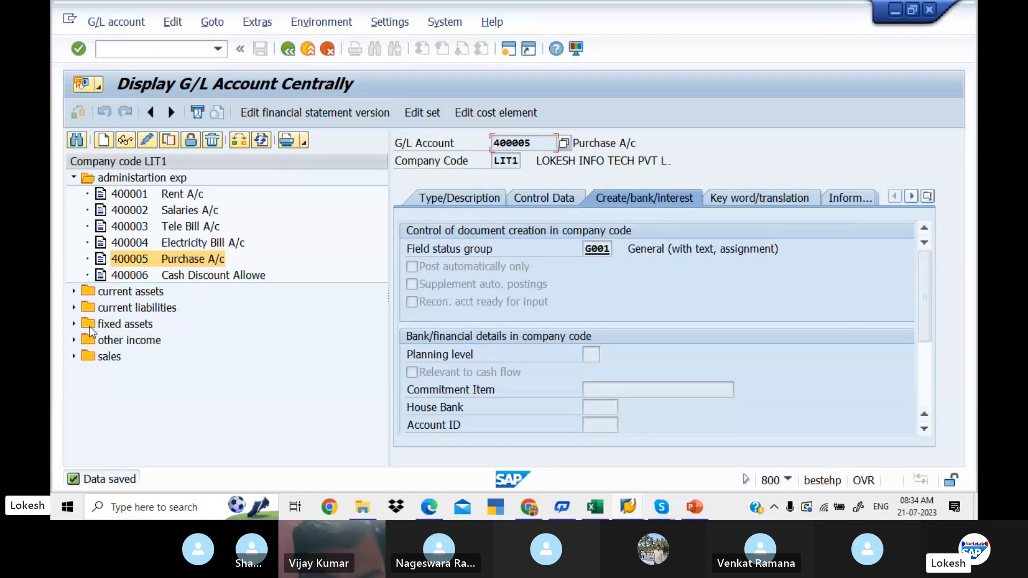
- Consult step 7 of the PDF guide on assigning G/L accounts to account keys, then open transaction OB40 in SAP
key(alt+Tab)
scroll(89, 327, down, 2)
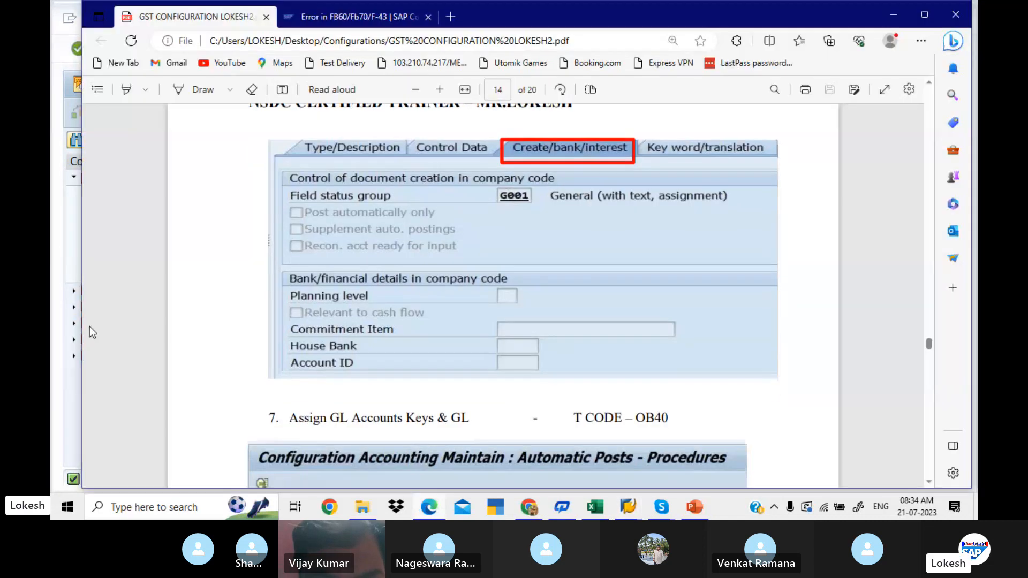
scroll(89, 326, down, 5)
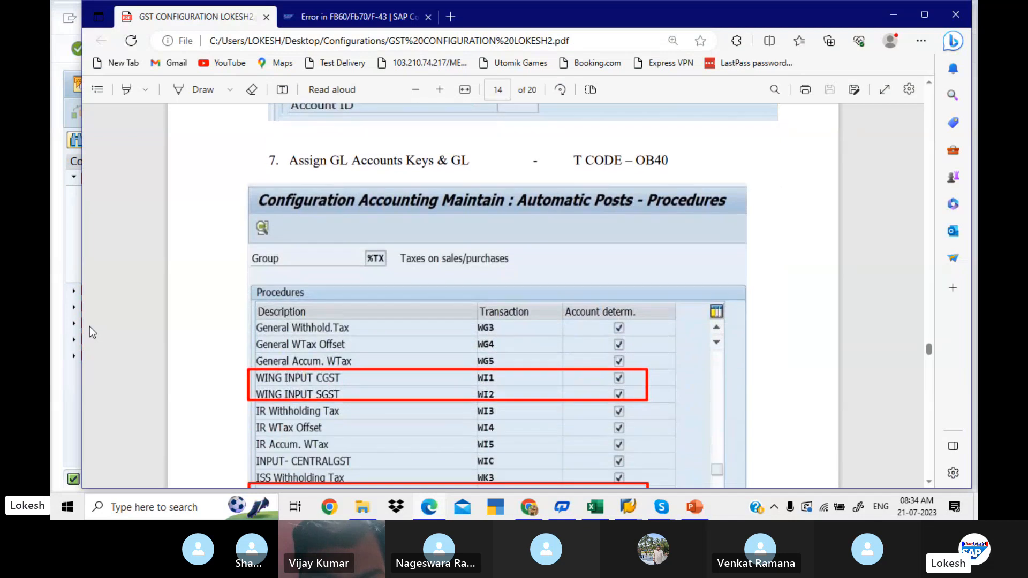
scroll(89, 326, down, 1)
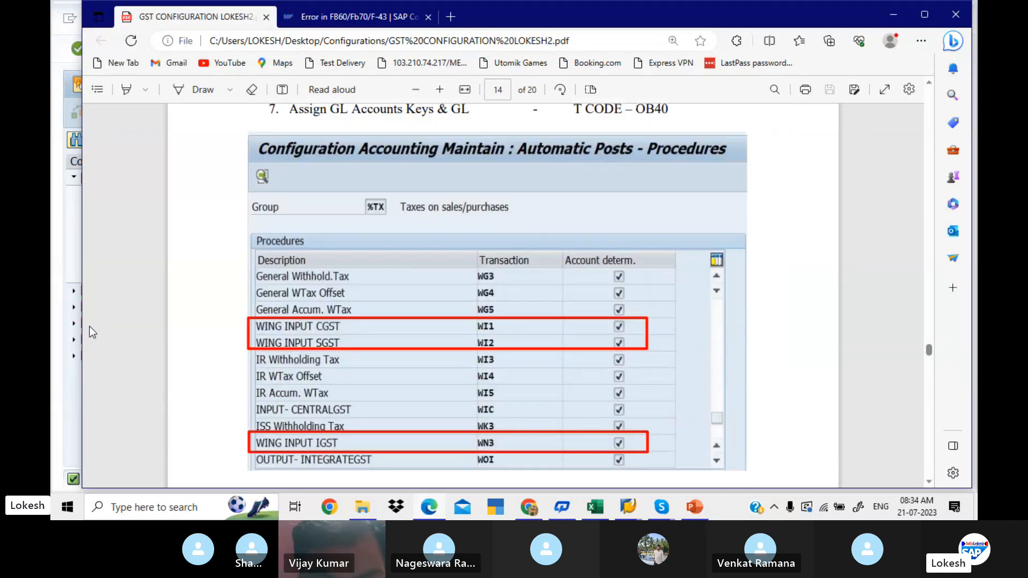
key(alt+Tab)
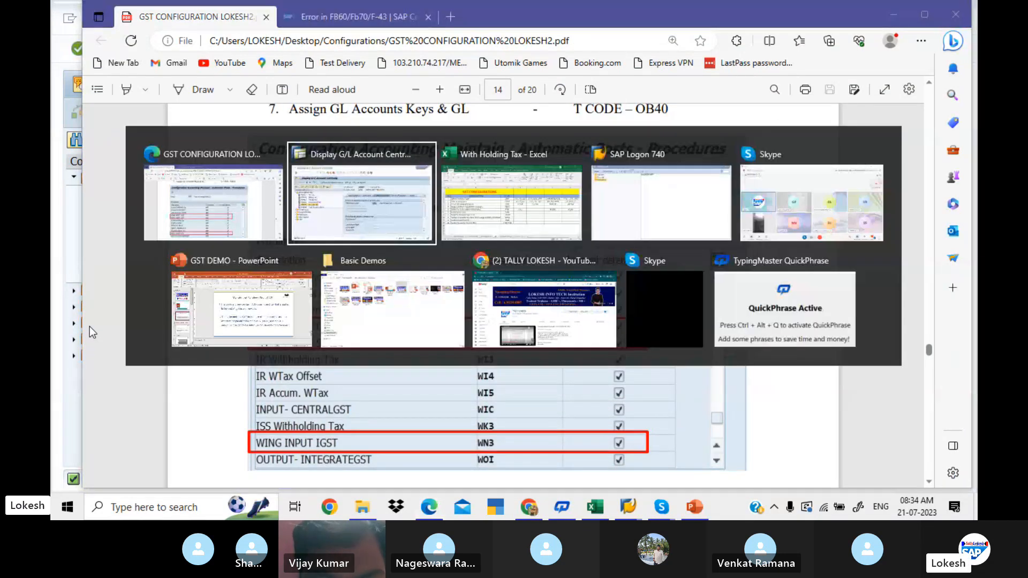
click(158, 50)
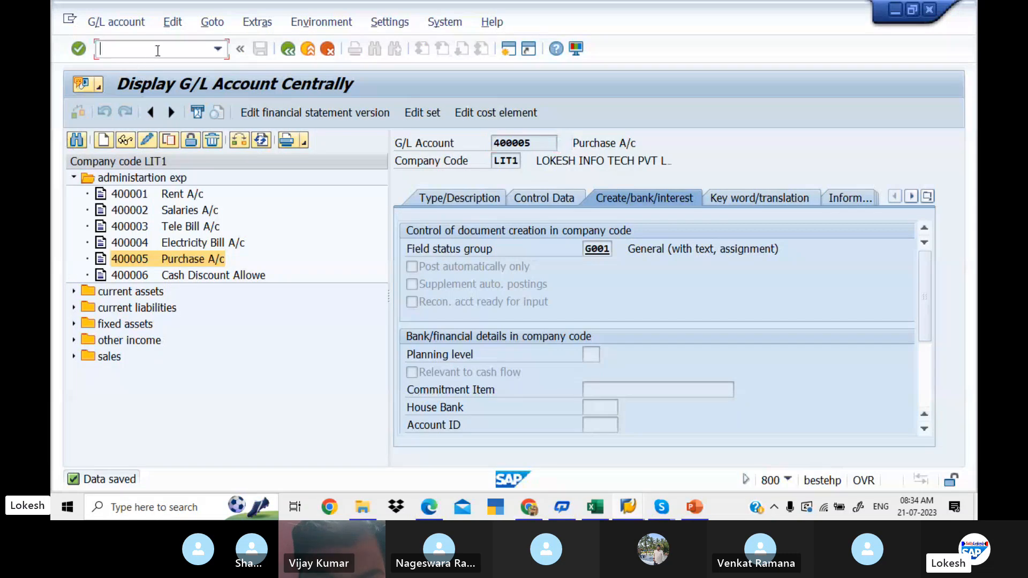
text(/NOB40)
key(Return)
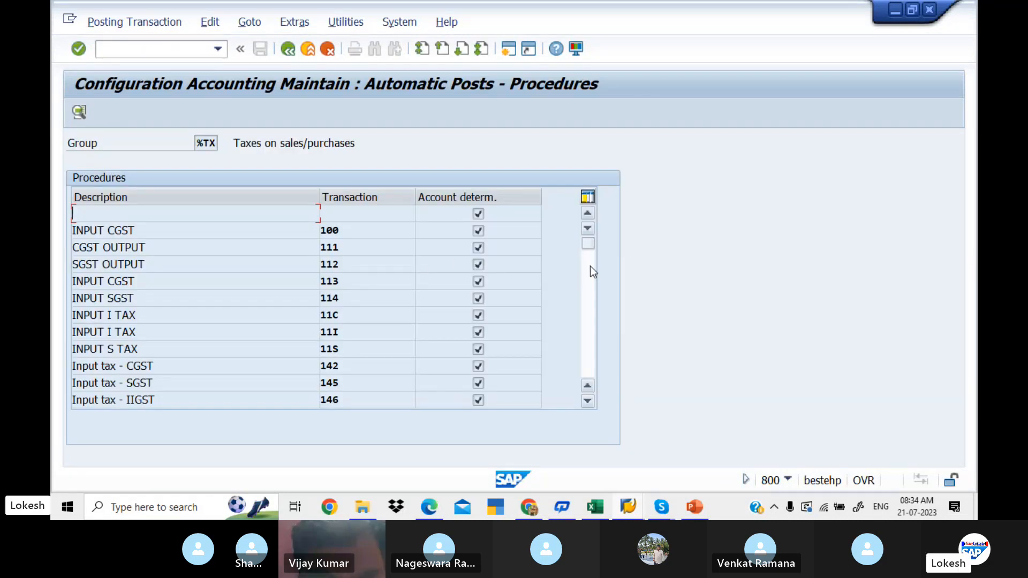
- Locate the LIT INPUT CGST, SGST and IGST entries LI1, LI2 and LI3 in the tax procedures list of group %TX
click(590, 266)
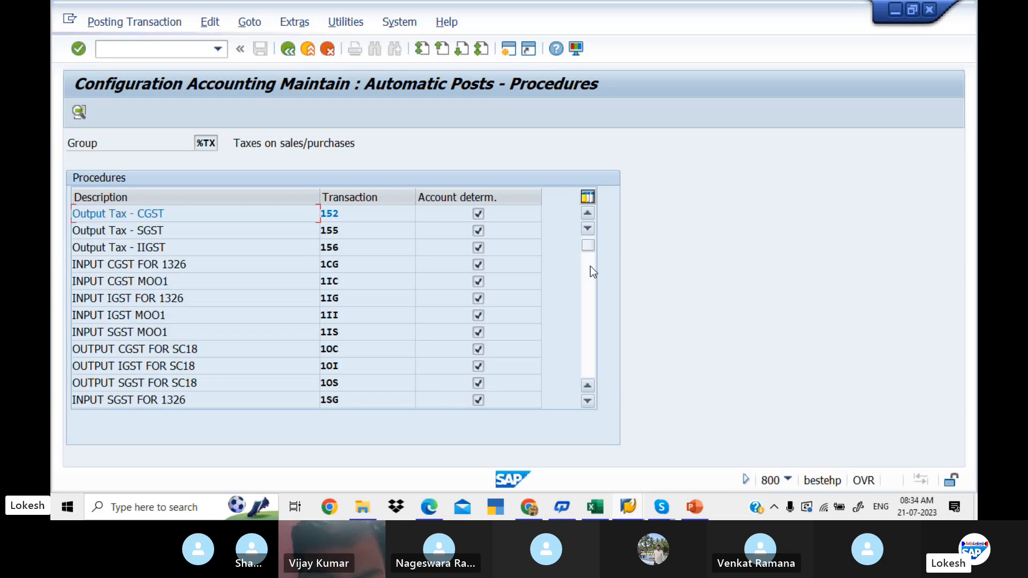
click(587, 268)
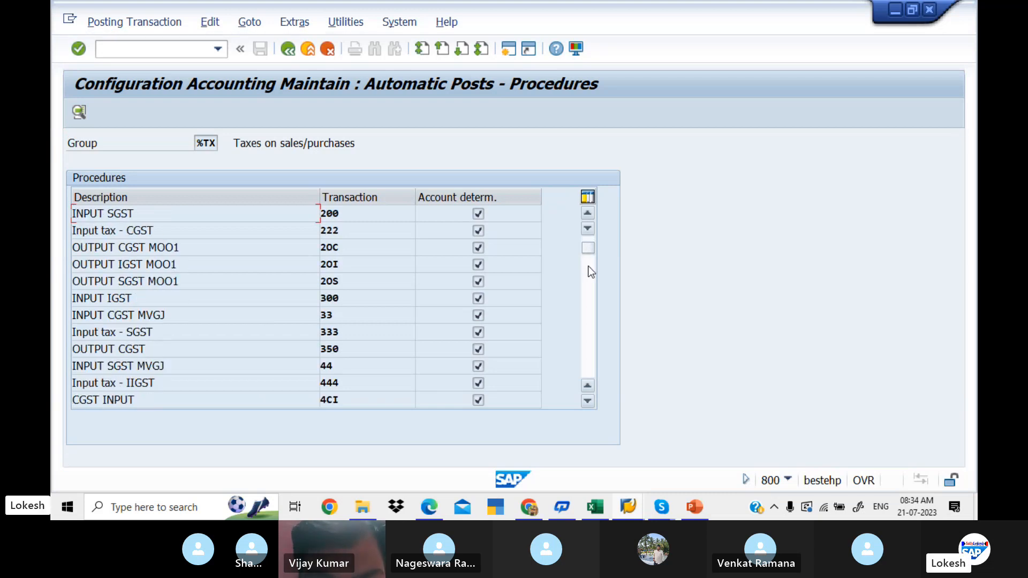
click(587, 268)
click(588, 279)
click(588, 286)
click(588, 286)
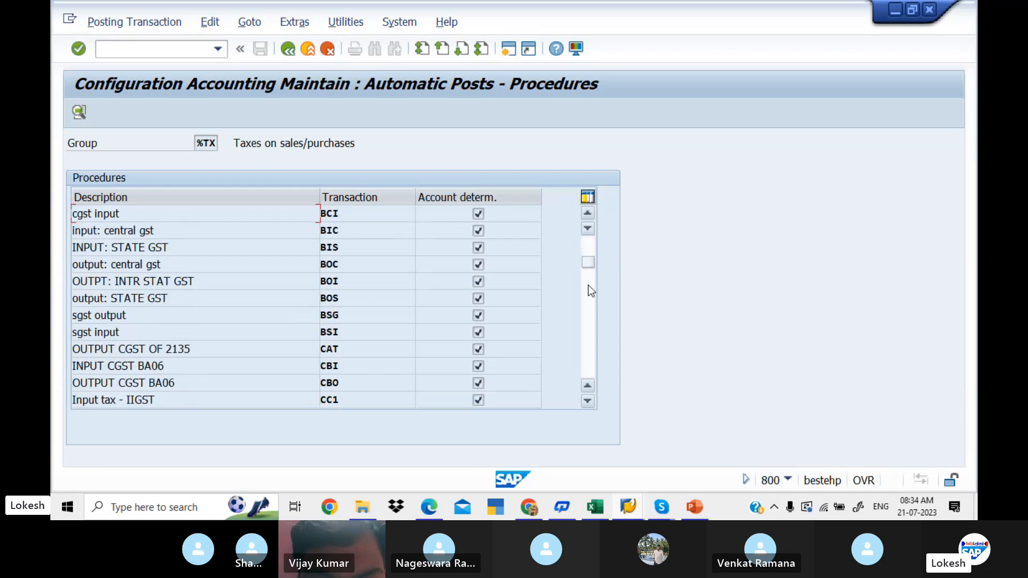
click(589, 313)
click(589, 313)
click(588, 313)
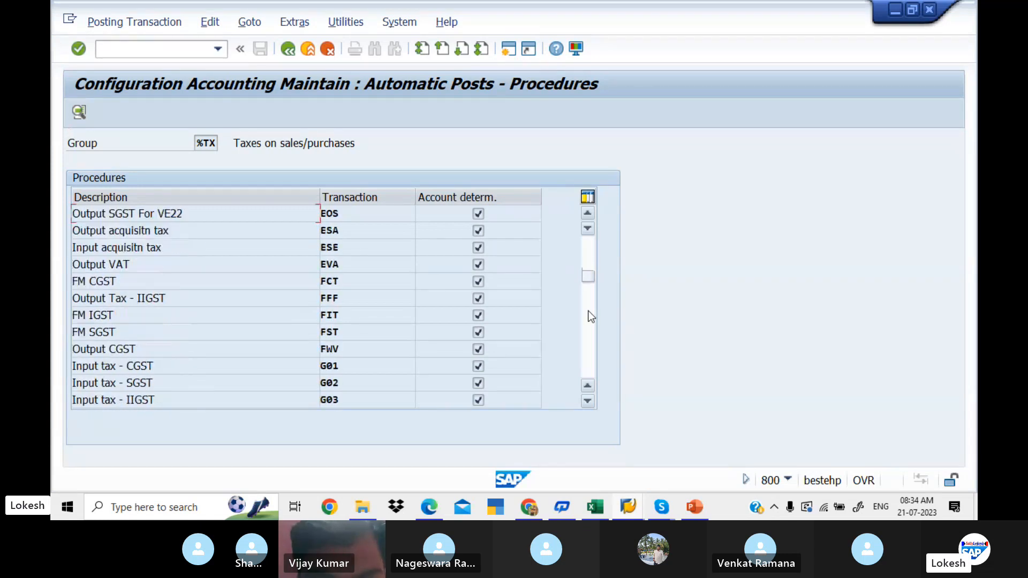
click(588, 314)
click(589, 314)
click(589, 315)
click(589, 314)
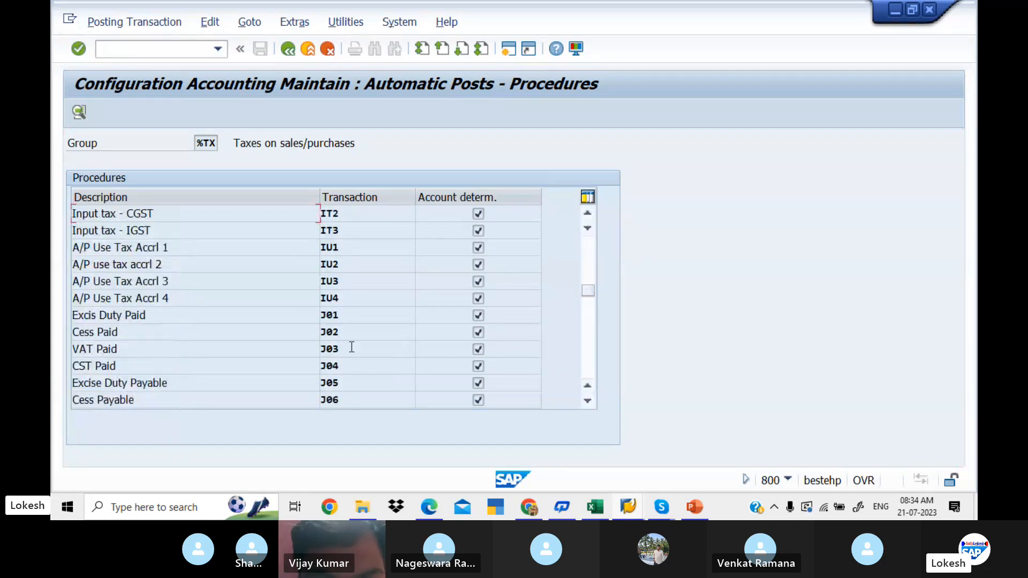
click(593, 341)
click(592, 342)
click(593, 342)
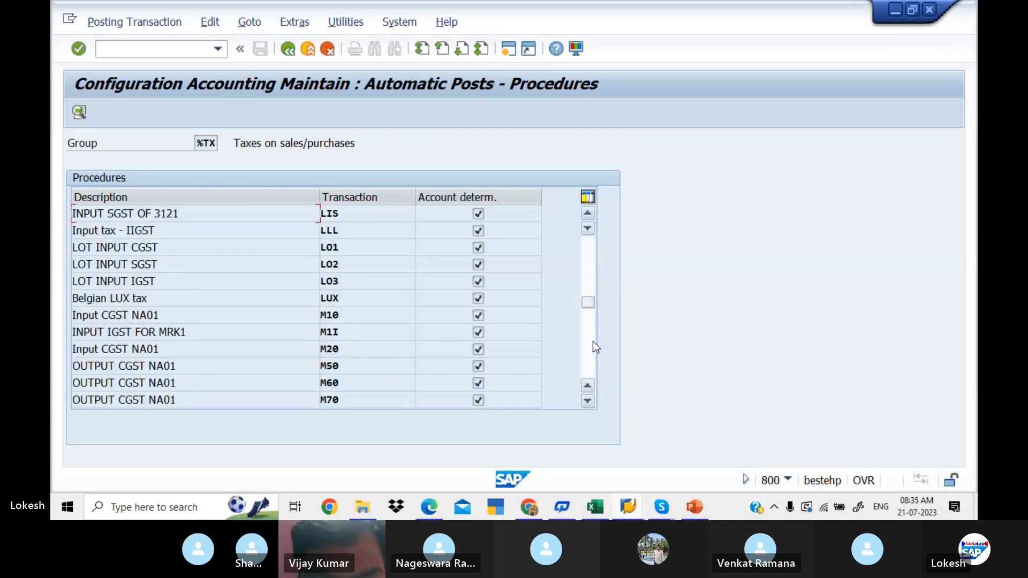
click(588, 229)
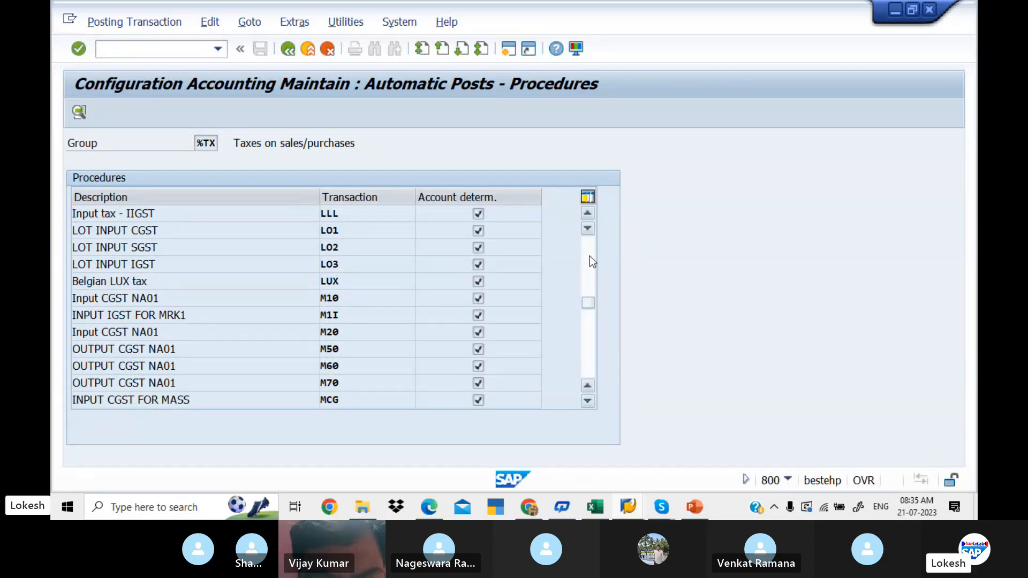
click(590, 256)
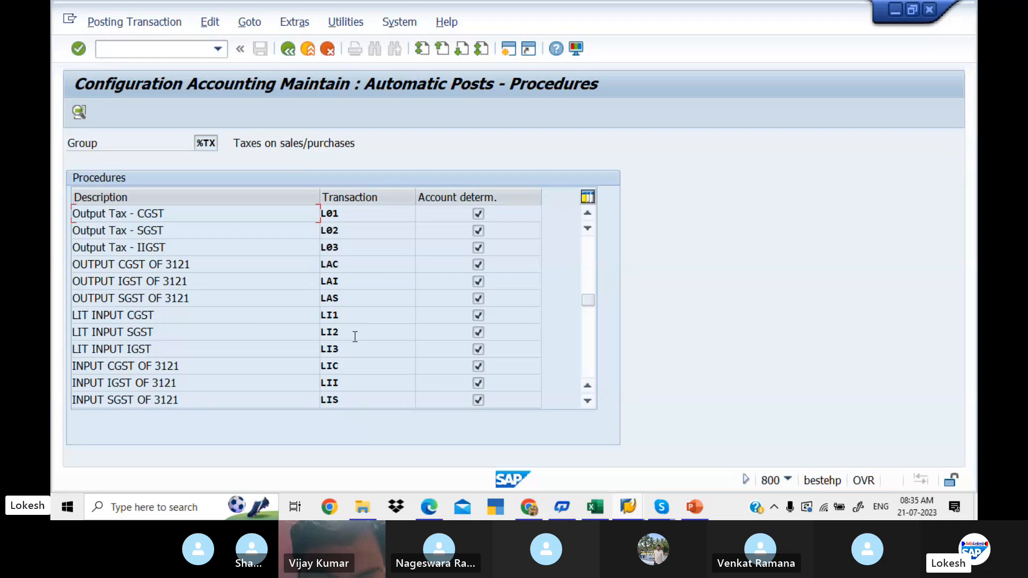
- Open LIT INPUT CGST (LI1) for chart of accounts LIT1 and set its posting keys to 40 for debit and 50 for credit
double_click(239, 322)
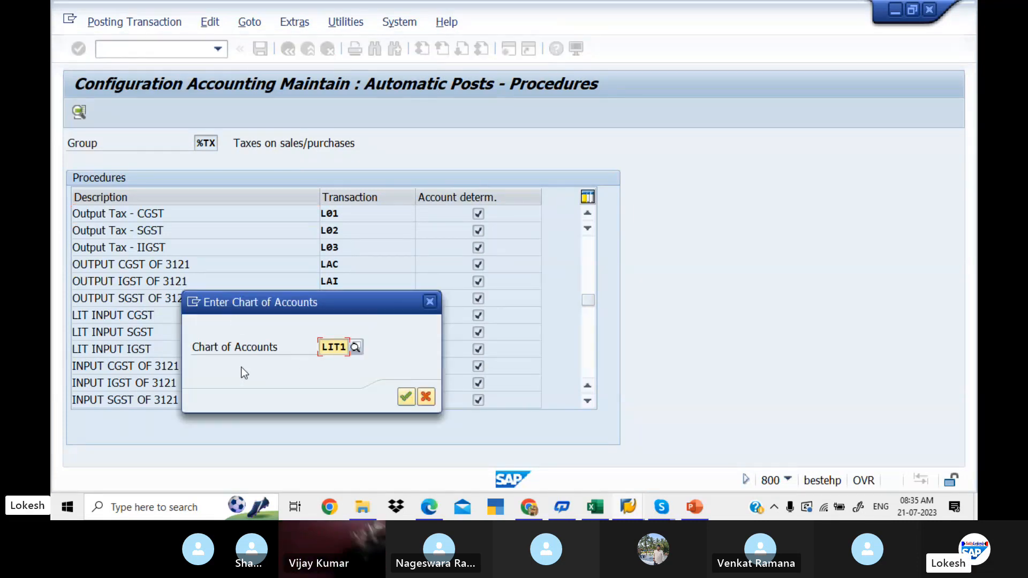
click(408, 399)
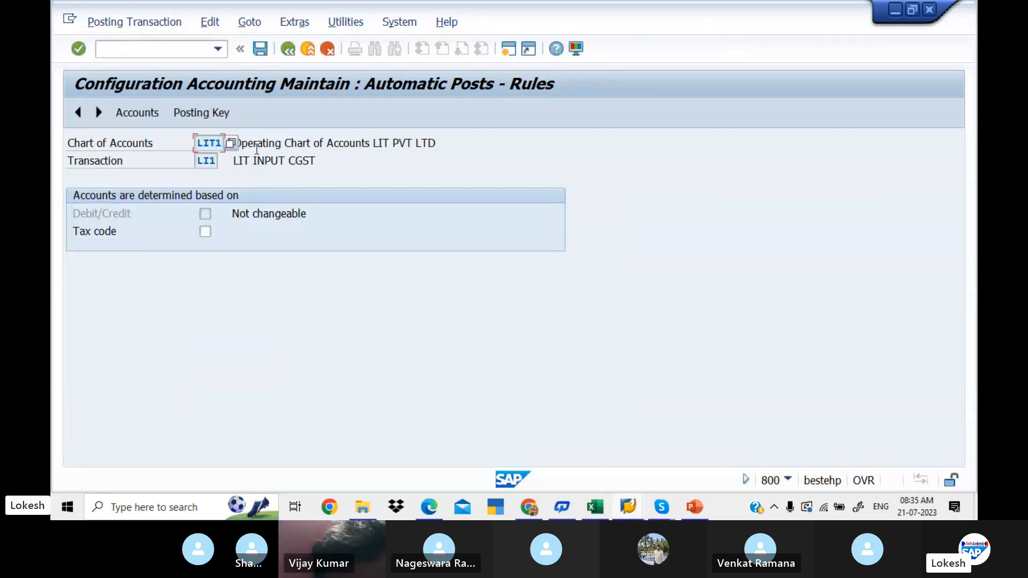
click(226, 117)
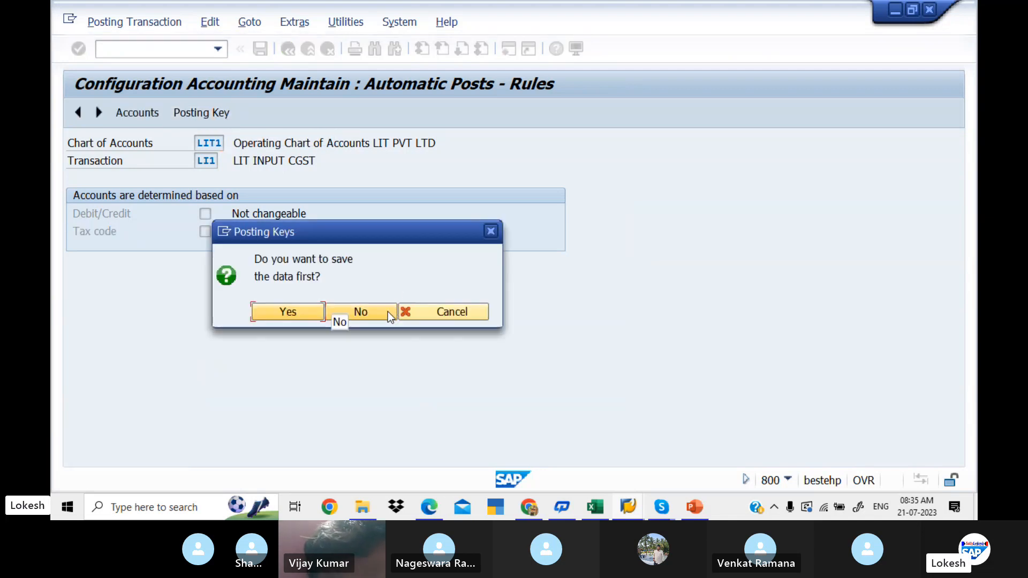
click(385, 310)
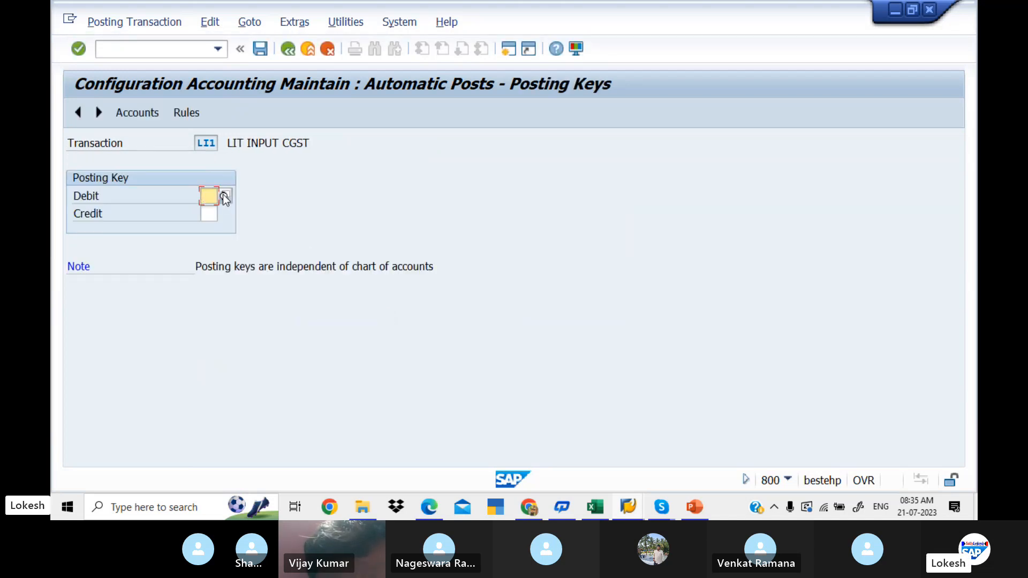
text(40)
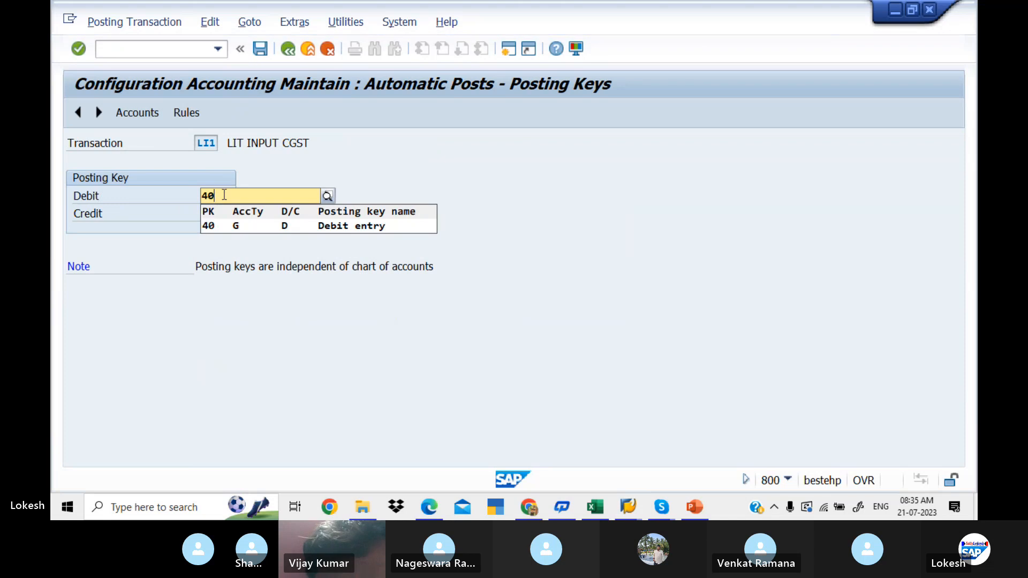
key(Tab)
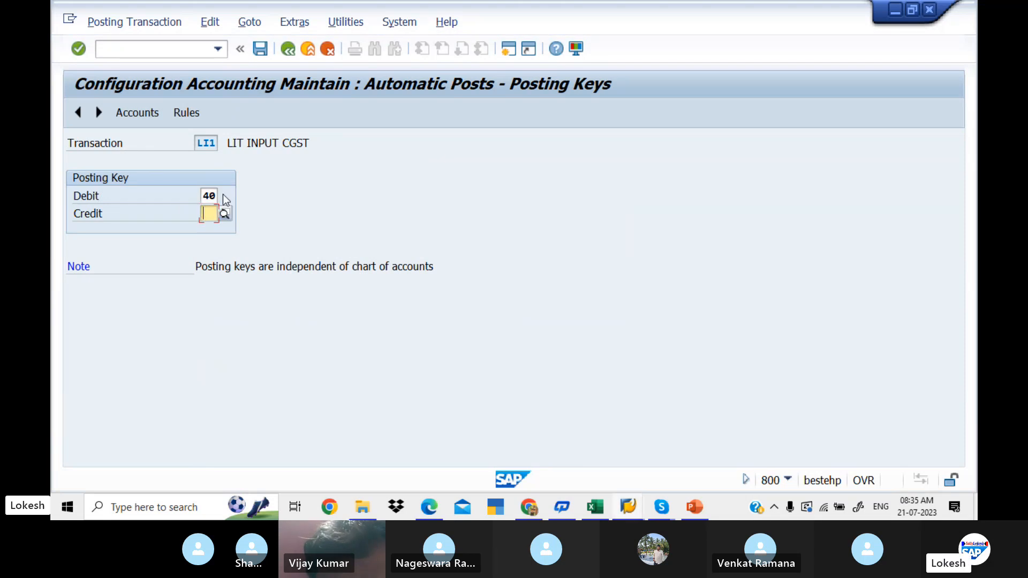
text(50)
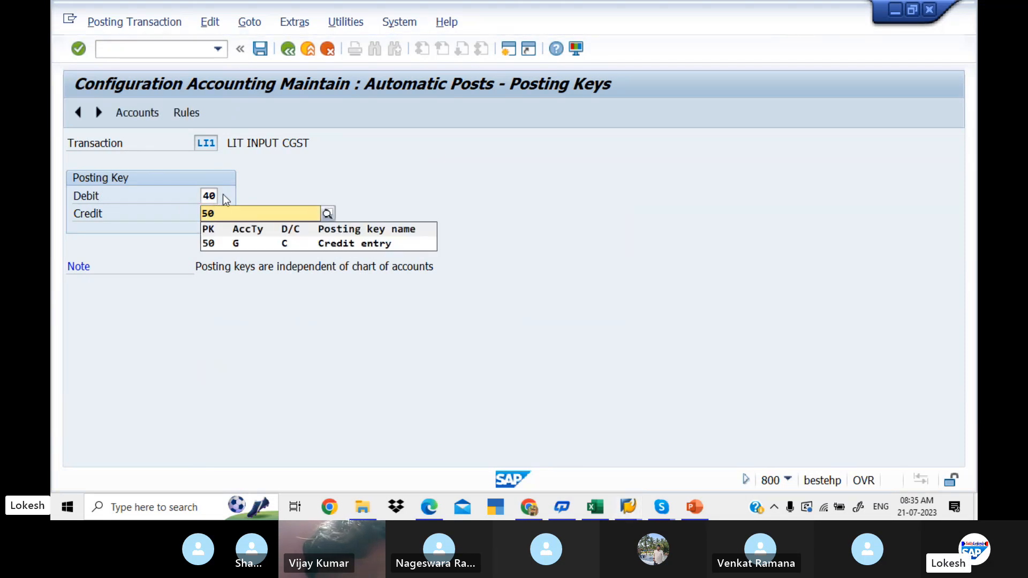
key(Return)
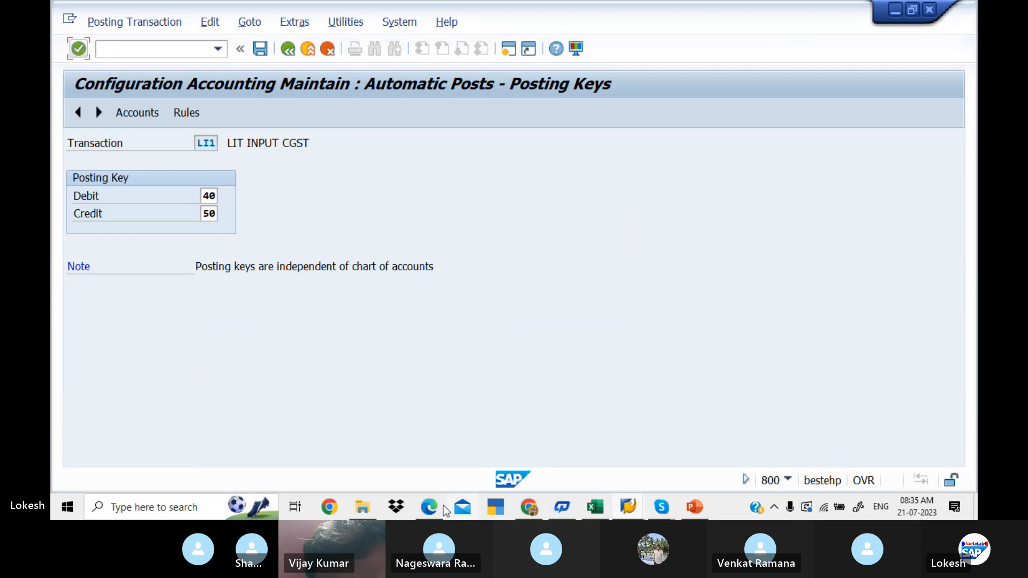
- Consult the PDF guide's posting key and G/L account assignment pages for the input CGST key, then return to SAP
click(430, 508)
key(Down)
key(Down)
key(Down)
key(Down)
key(Down)
key(Down)
key(Down)
key(Down)
key(Down)
key(Down)
key(Down)
key(Down)
key(Down)
key(Down)
key(Down)
key(Down)
key(Down)
key(Down)
key(Down)
key(Down)
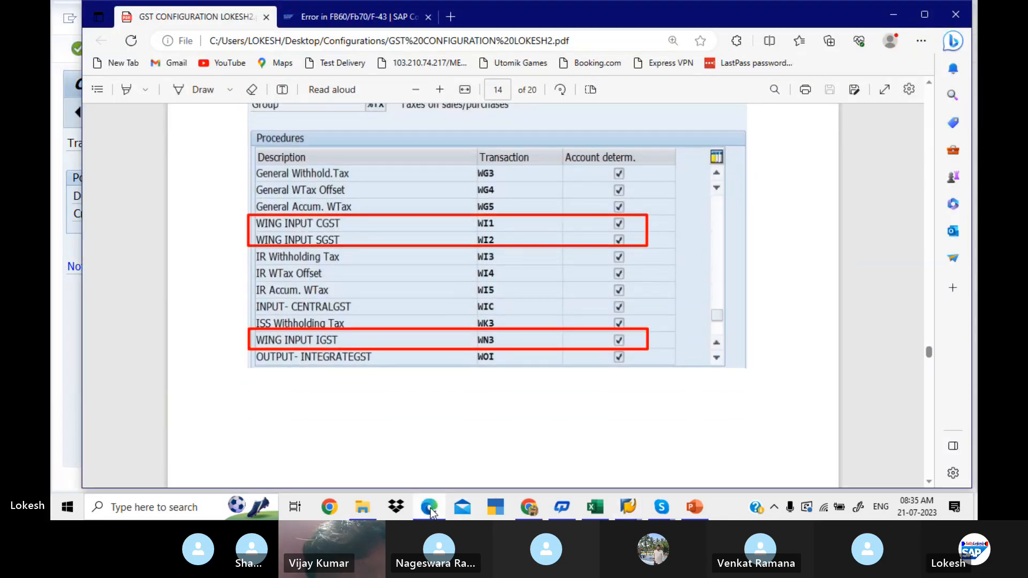
key(Down)
key(Down)
key(Down)
key(Down)
key(Down)
key(Down)
key(Down)
key(Down)
key(Down)
key(Down)
key(Down)
key(Down)
key(Down)
key(Down)
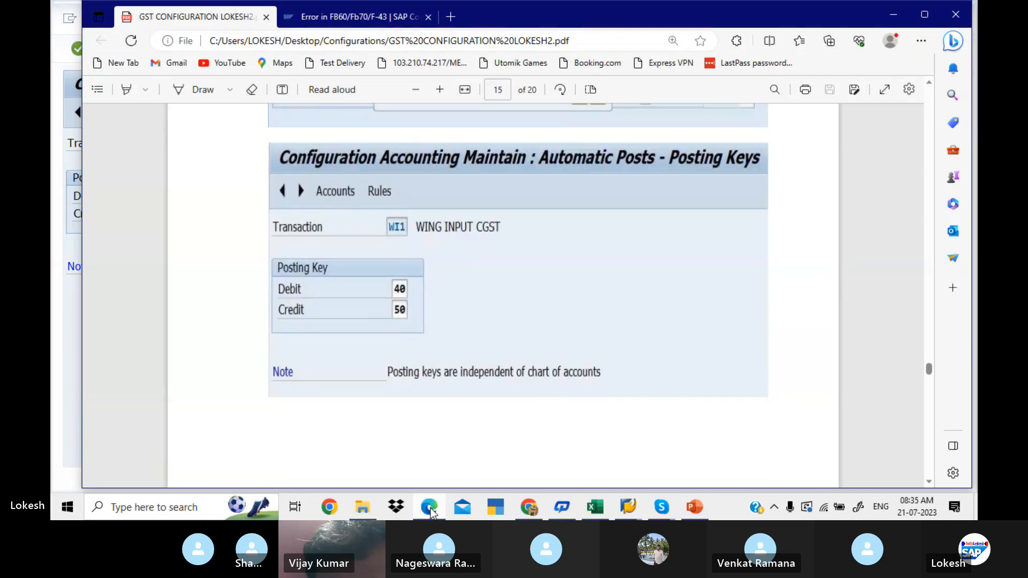
key(Down)
key(Down)
key(Down)
key(Down)
key(Down)
key(Down)
key(Down)
key(Down)
key(Down)
key(Down)
key(Down)
key(Down)
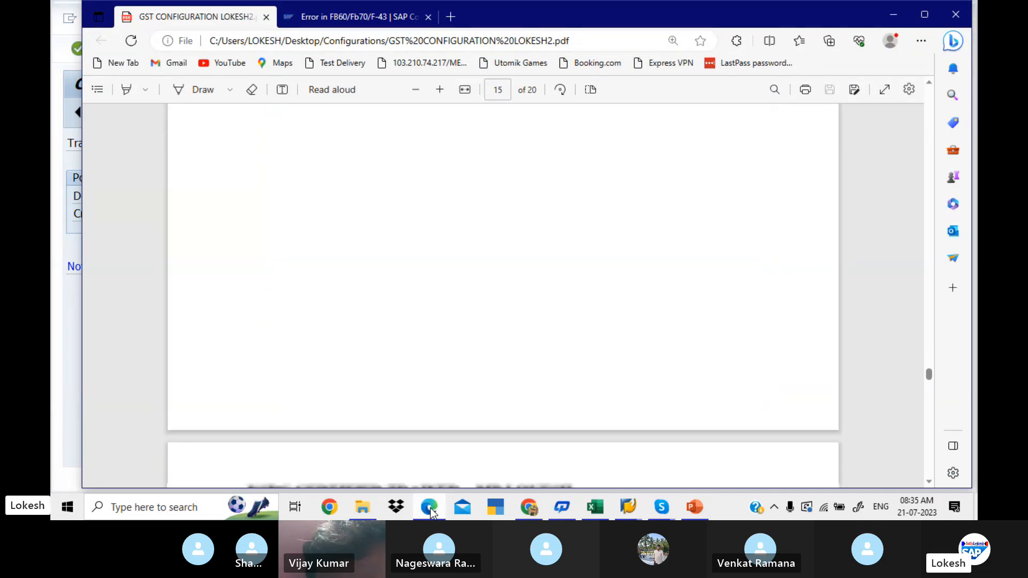
key(Down)
key(Down)
key(Down)
key(Down)
key(Down)
key(Down)
key(Down)
key(Down)
key(Down)
key(Down)
key(Down)
key(Down)
key(Down)
key(Down)
key(Down)
key(Down)
key(Down)
key(Down)
key(Down)
key(Down)
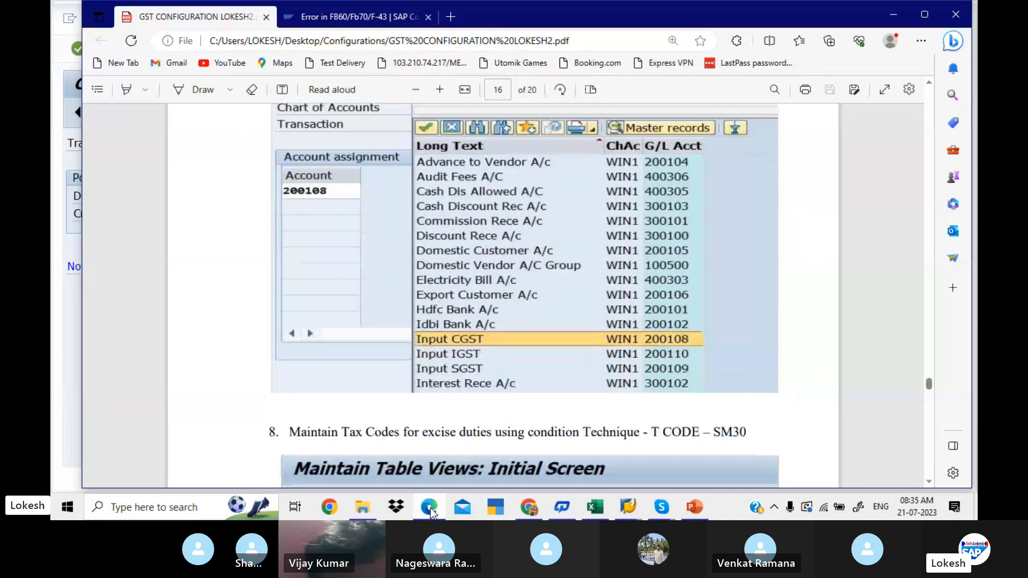
key(alt+Tab)
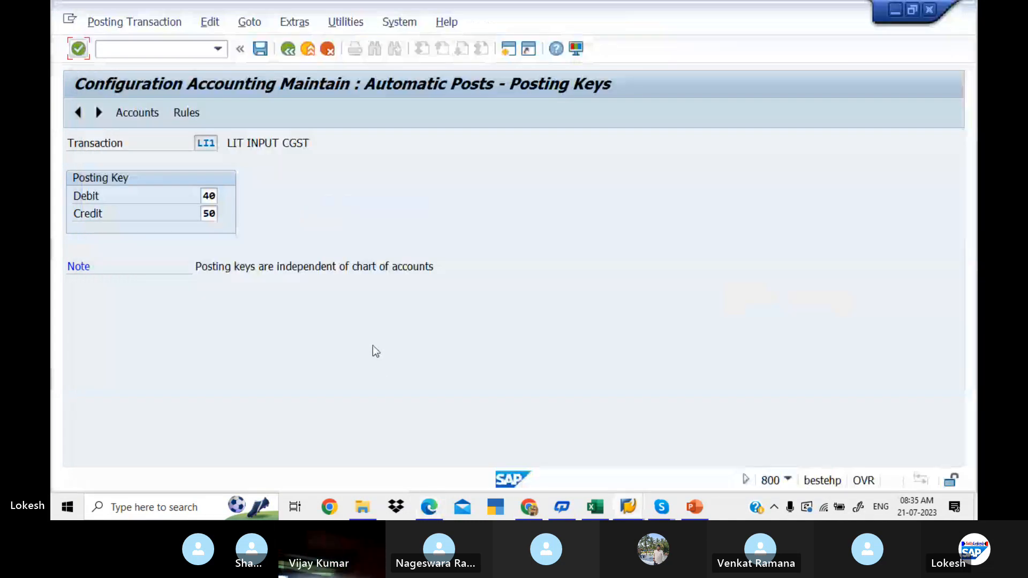
- Save the LI1 posting keys in customizing request MAHK912054, then save the rules and continue to the account assignment
click(181, 113)
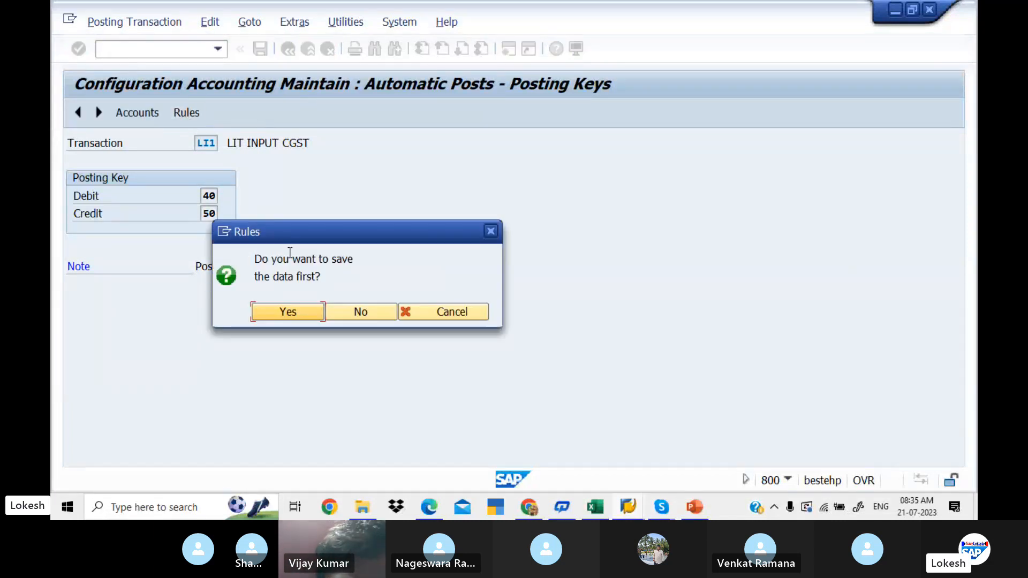
click(303, 310)
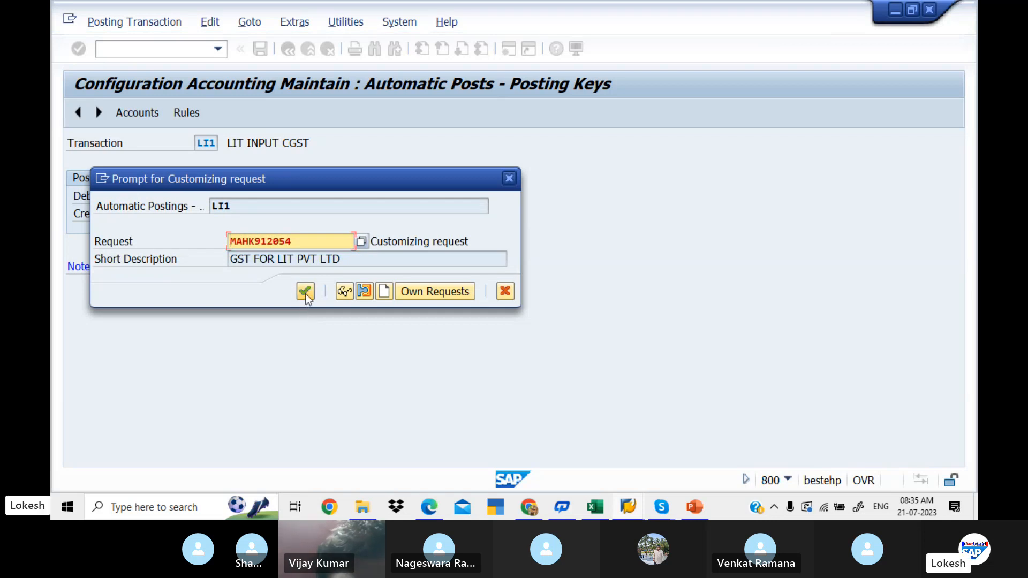
click(305, 293)
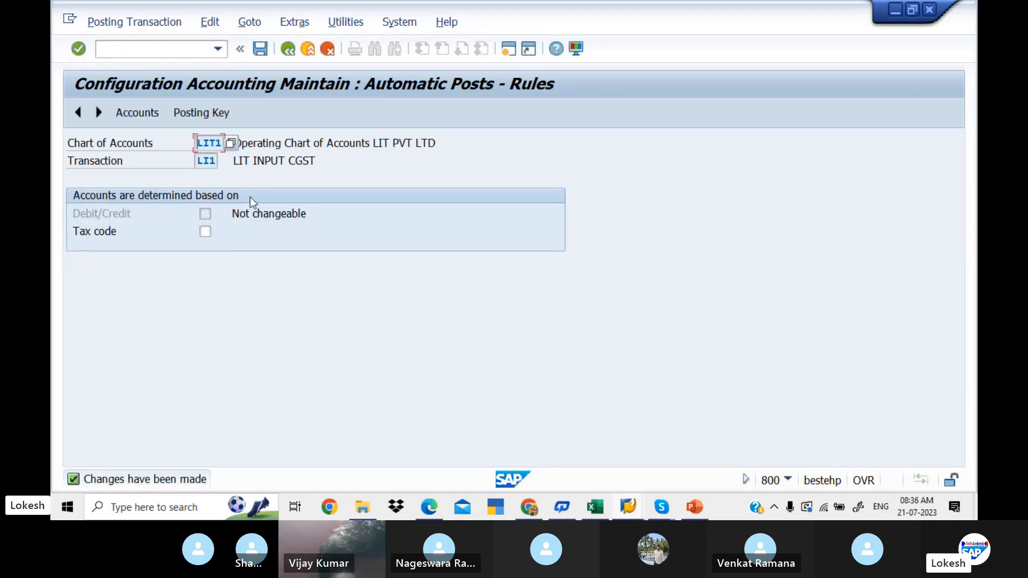
click(192, 117)
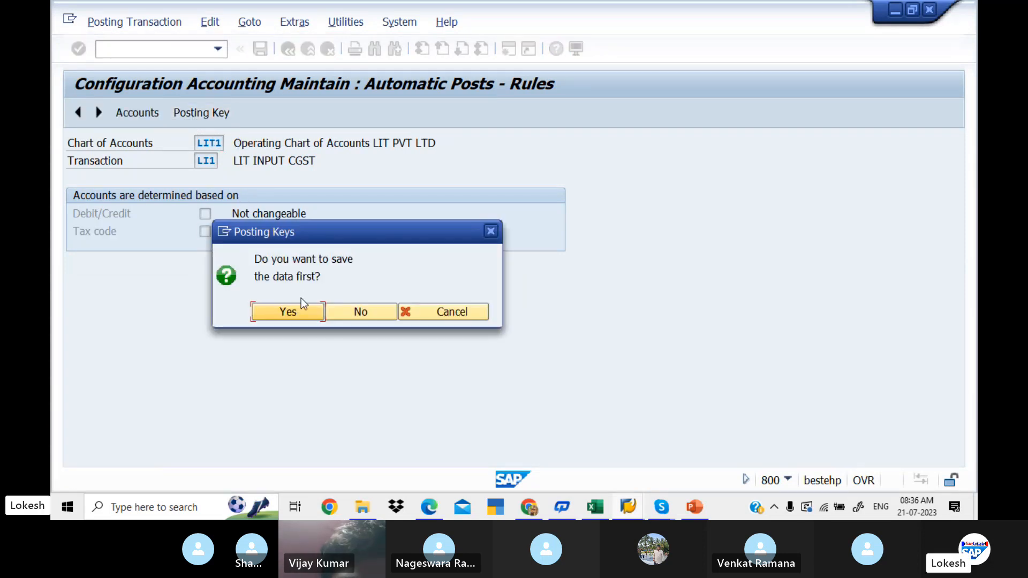
click(304, 313)
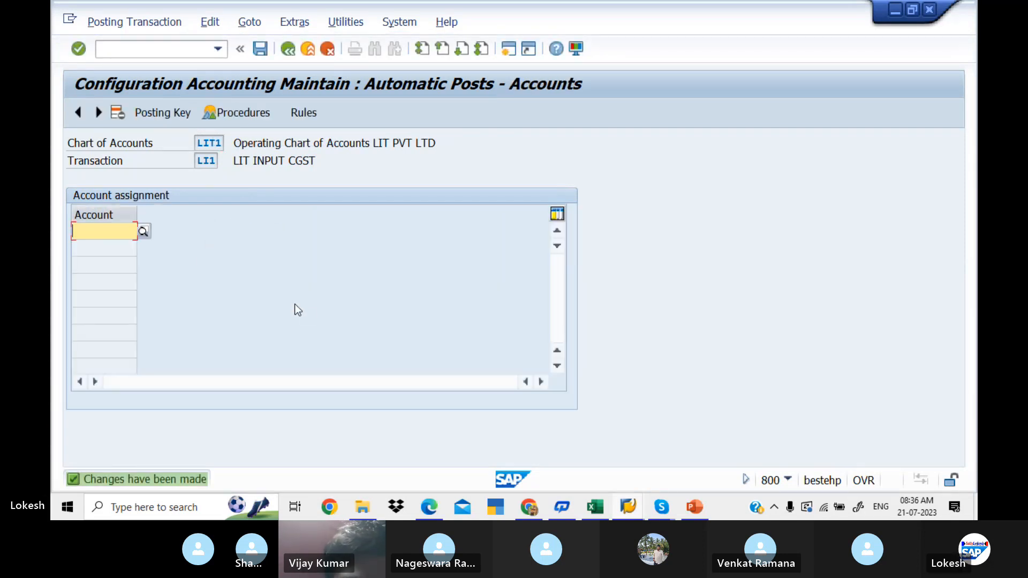
- Assign G/L account 200009, INPUT CGST, to LI1, save it in request MAHK912054 and return to the procedures list
click(144, 232)
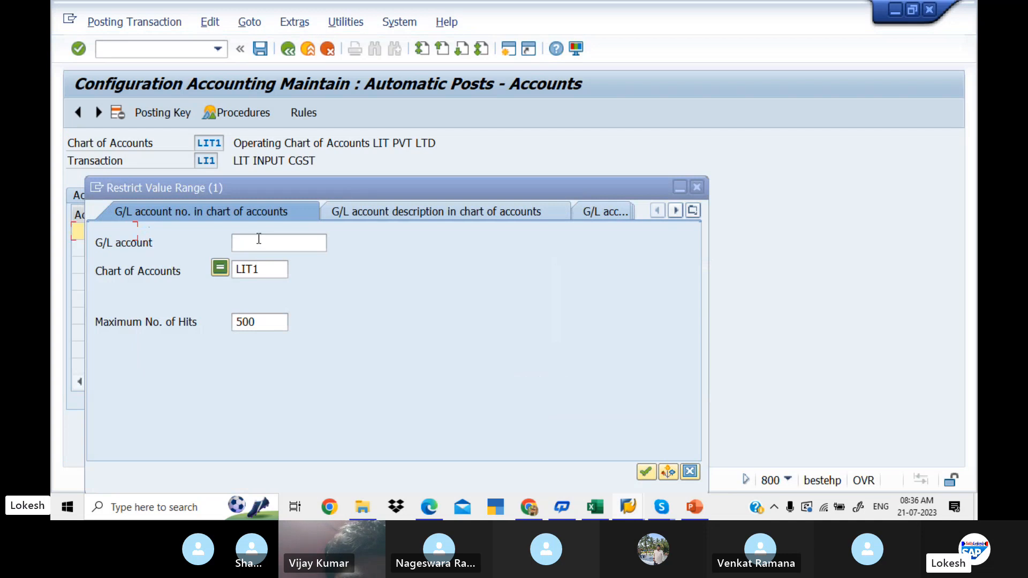
key(Return)
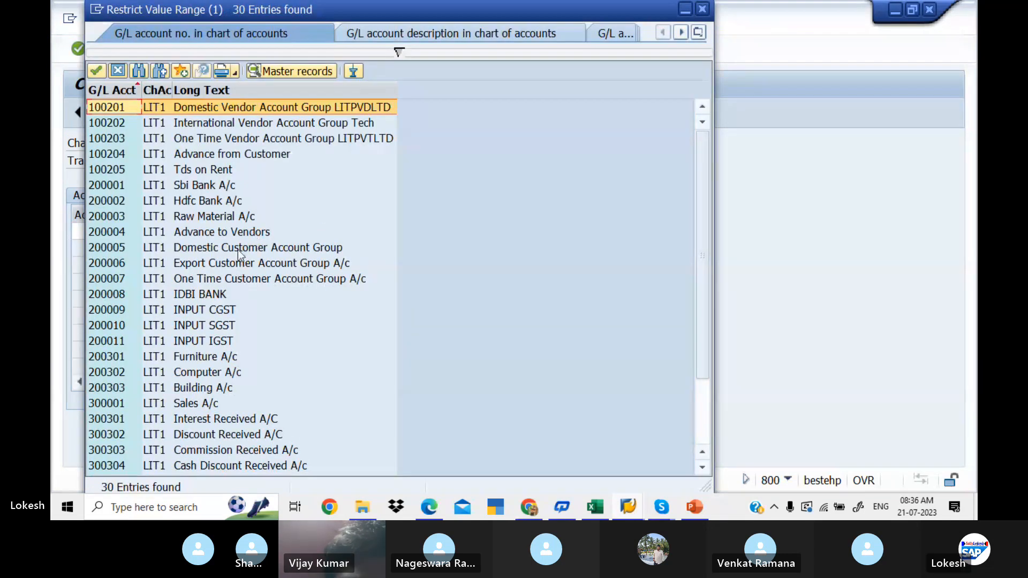
double_click(224, 311)
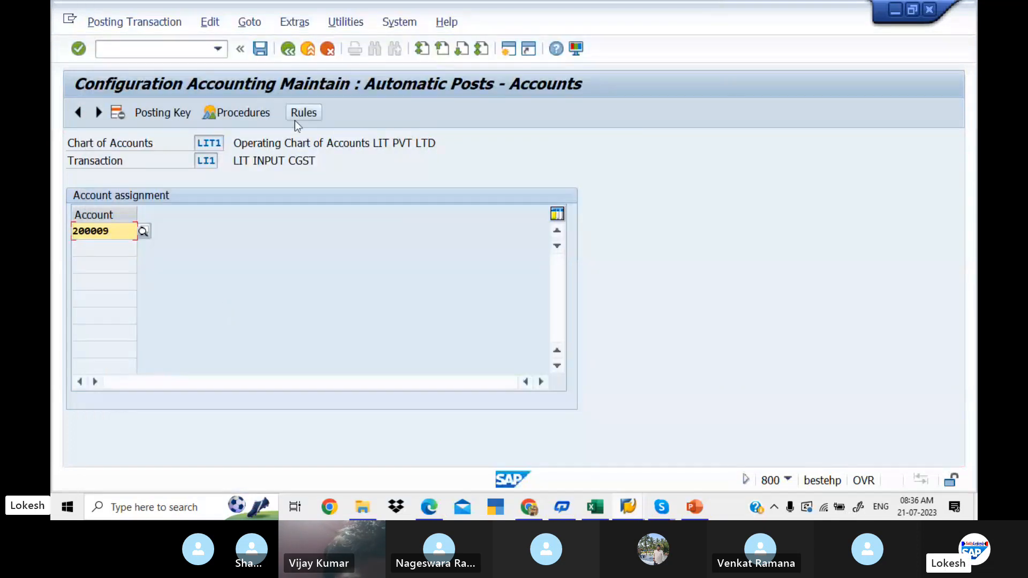
click(261, 48)
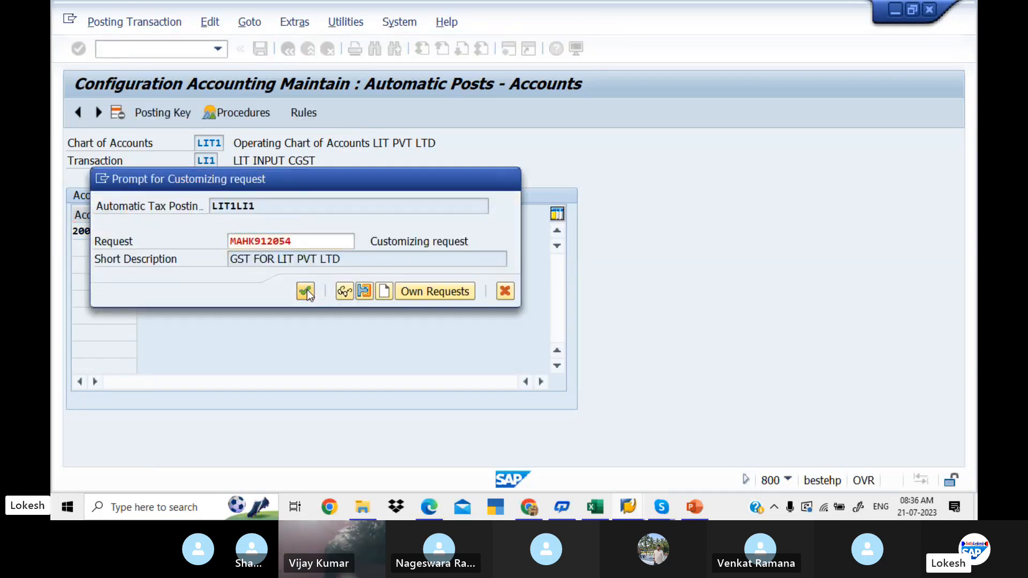
click(306, 290)
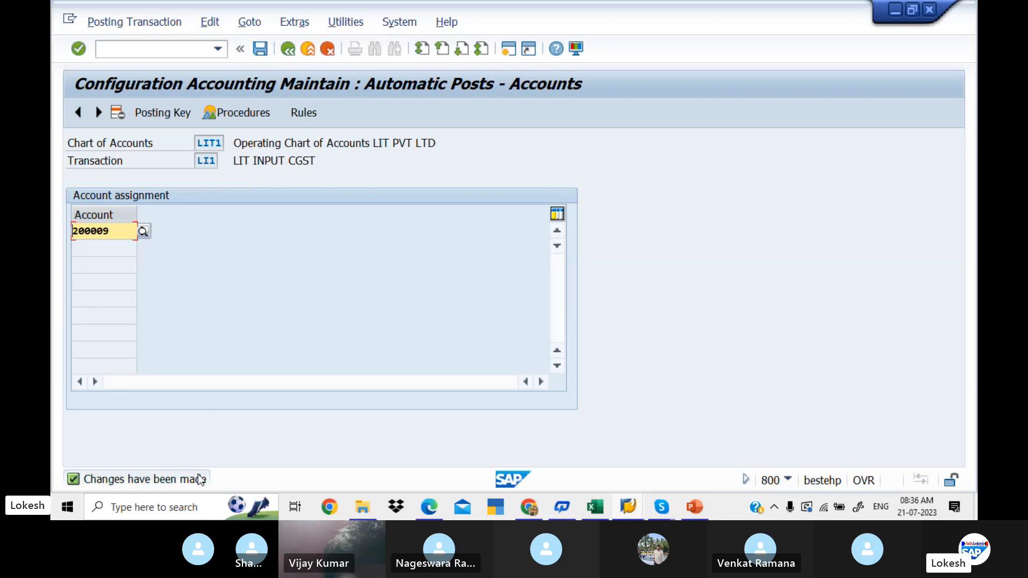
click(286, 49)
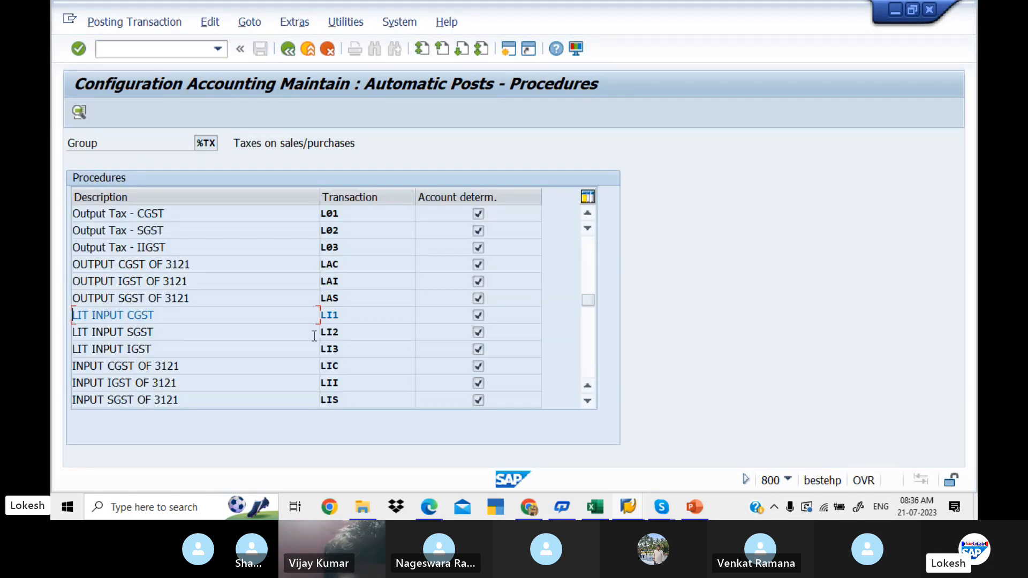
- Set the LIT INPUT SGST (LI2) posting keys to 40 debit and 50 credit, and save them in request MAHK912054
double_click(288, 332)
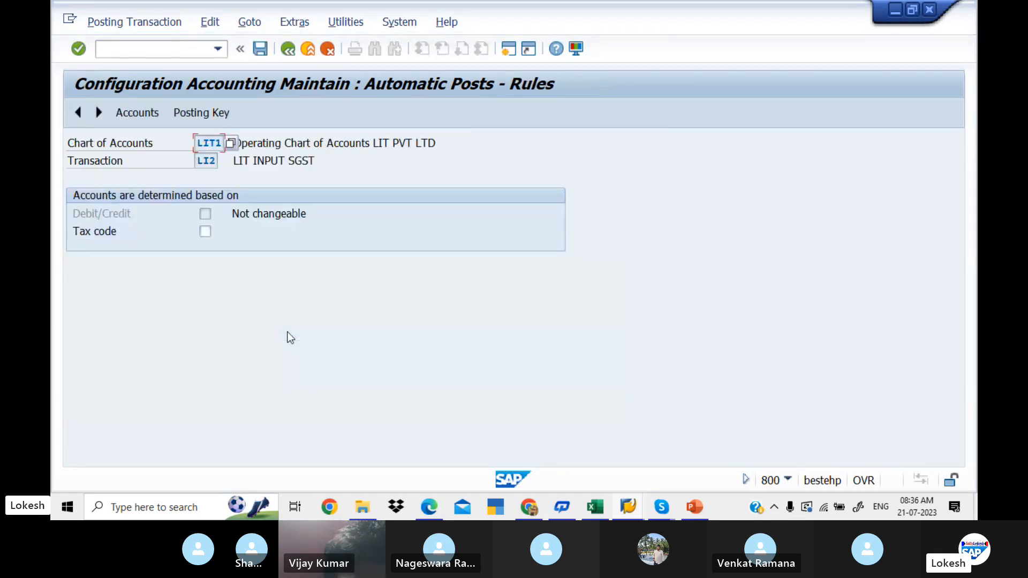
click(213, 113)
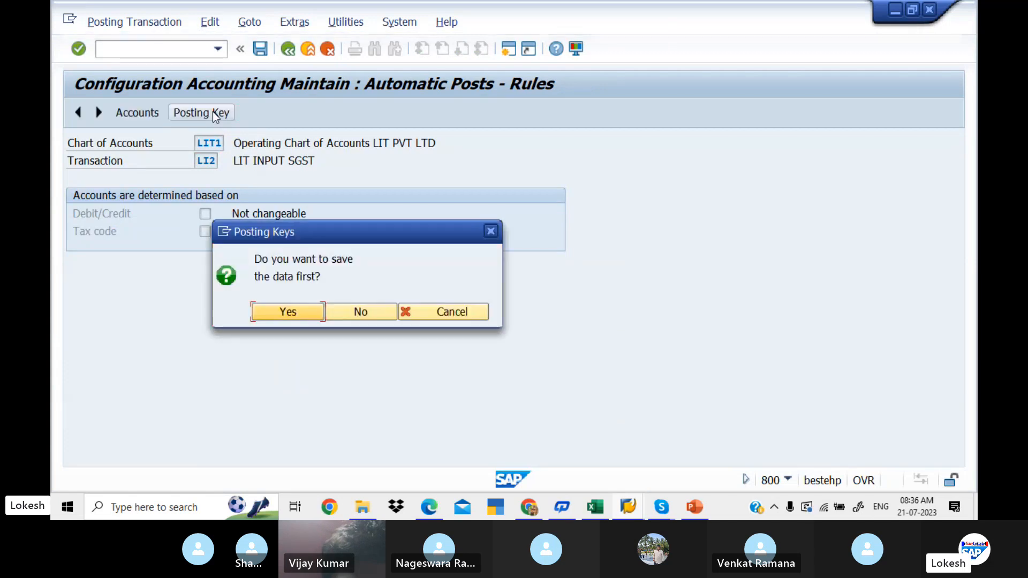
click(372, 312)
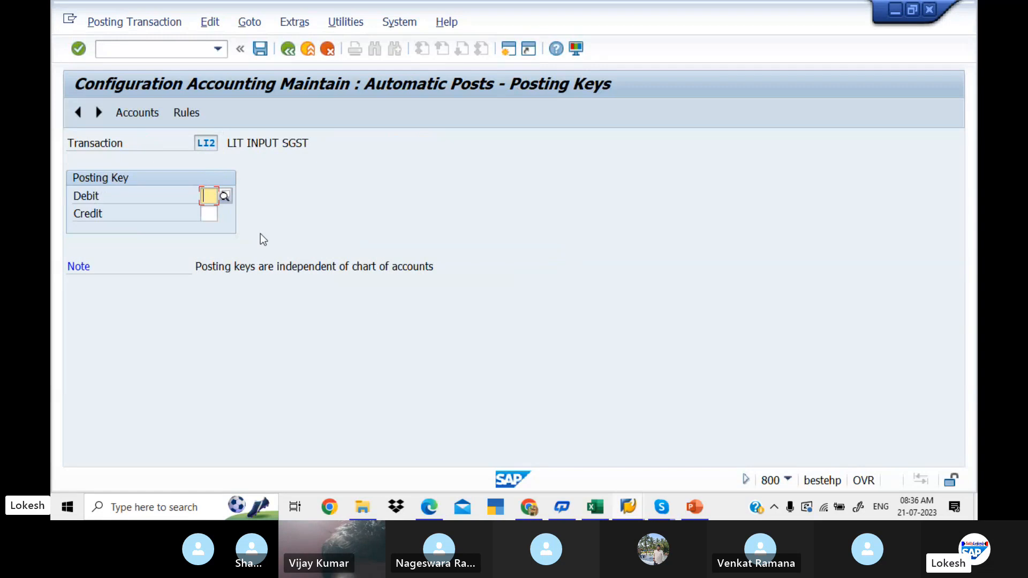
text(40)
key(Tab)
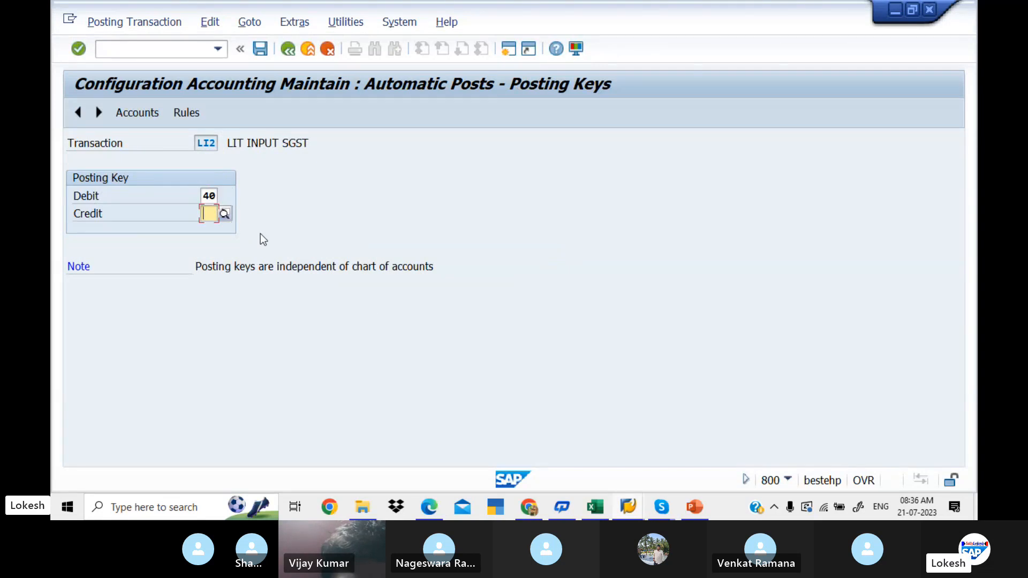
text(50)
key(Return)
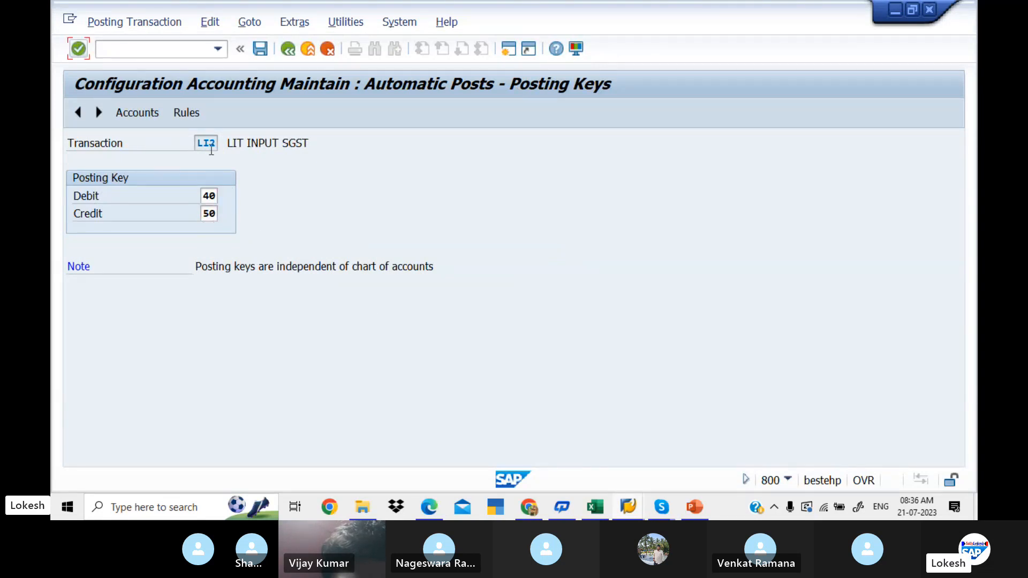
click(186, 113)
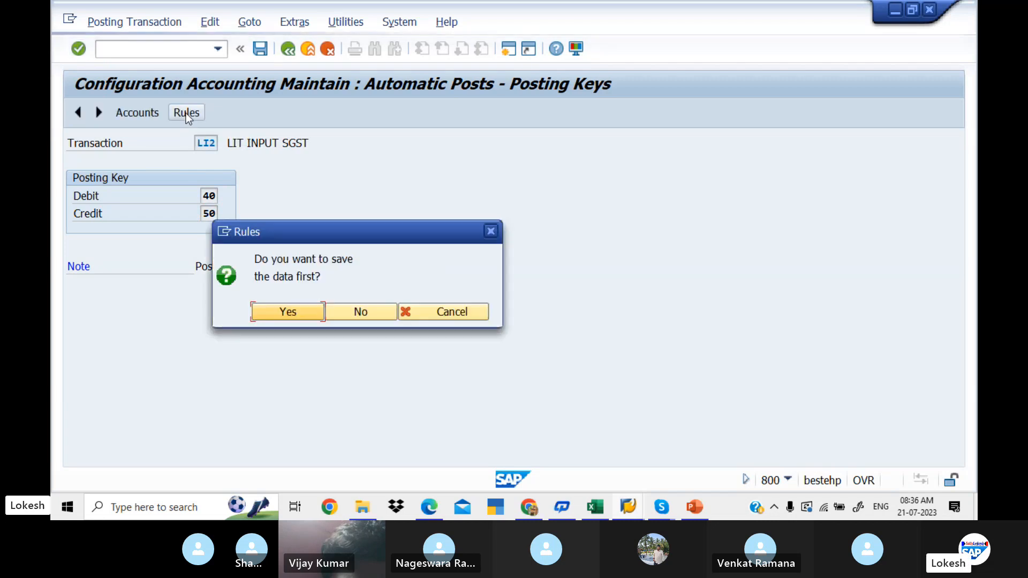
click(303, 312)
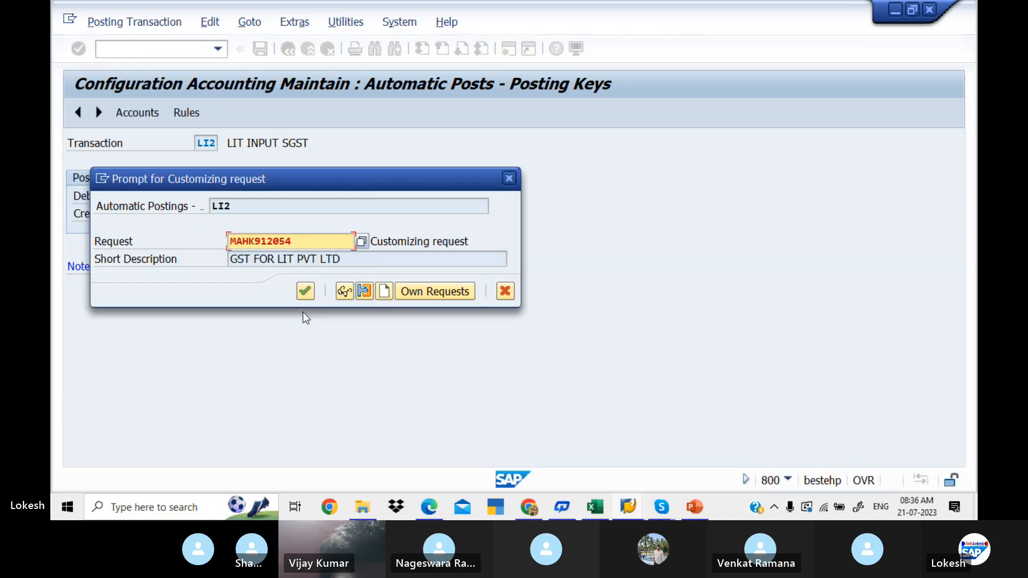
click(306, 291)
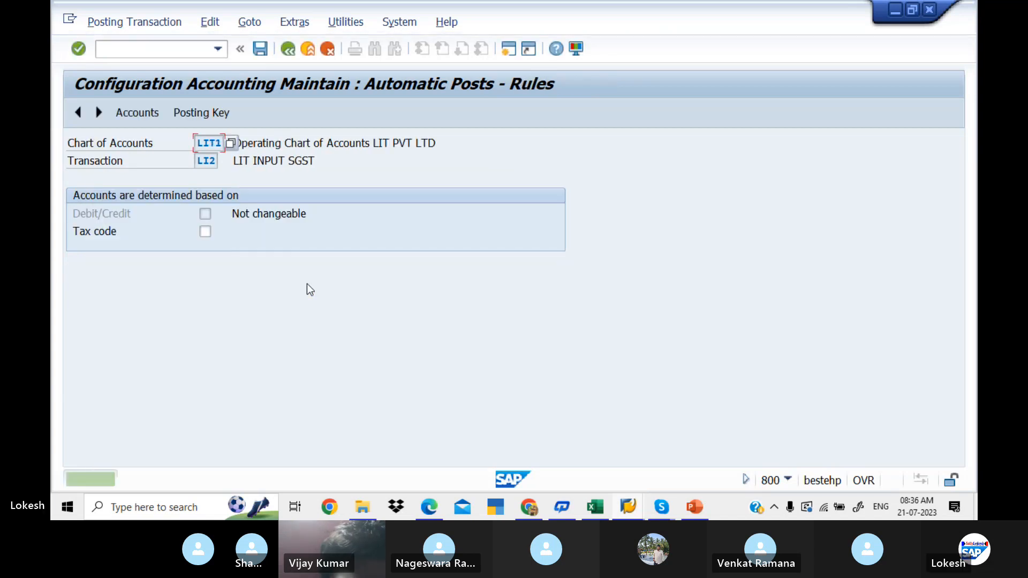
- Save the LI2 rules, continue to the account assignment and assign G/L account 200010, INPUT SGST
click(203, 116)
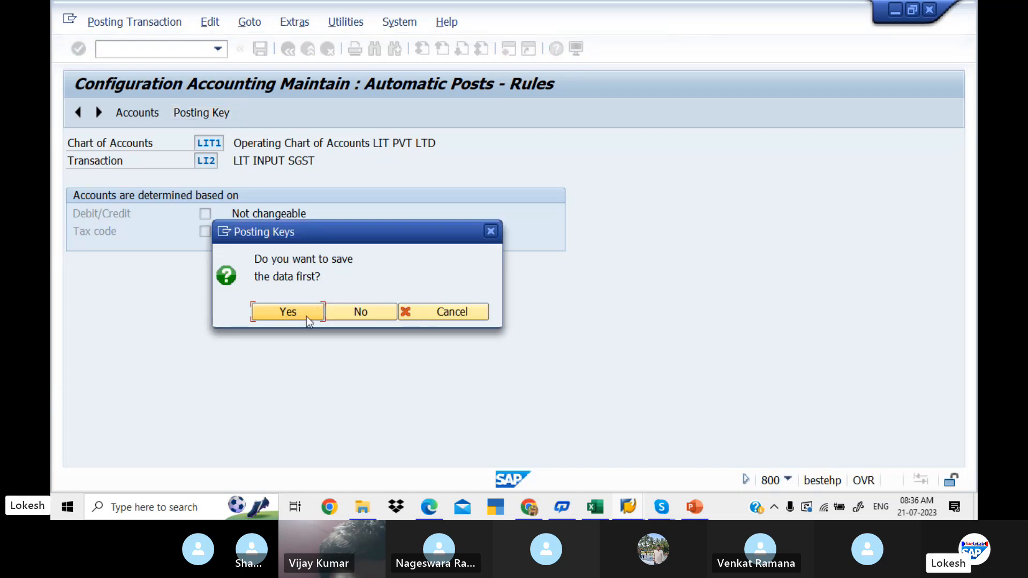
click(307, 316)
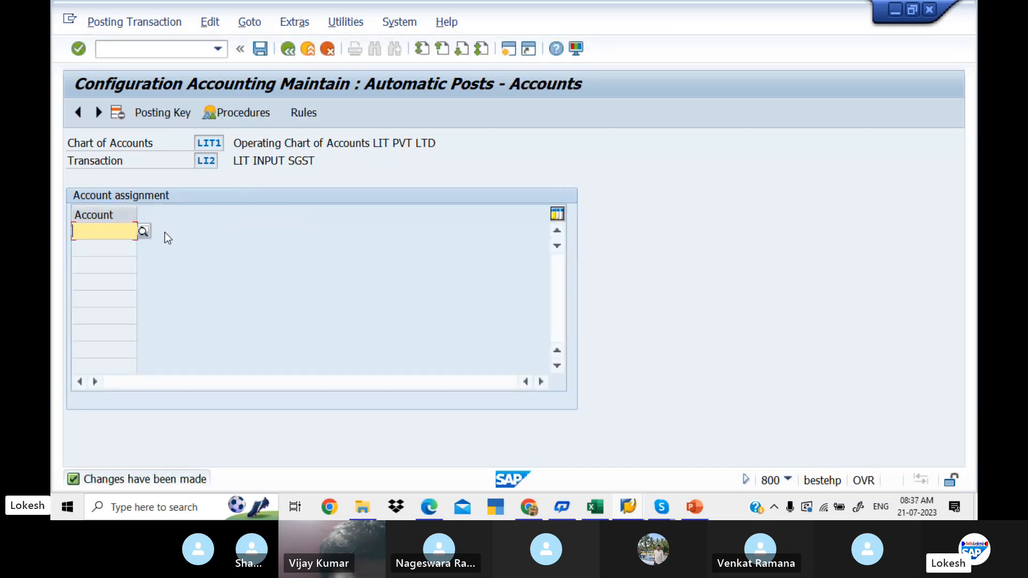
click(144, 232)
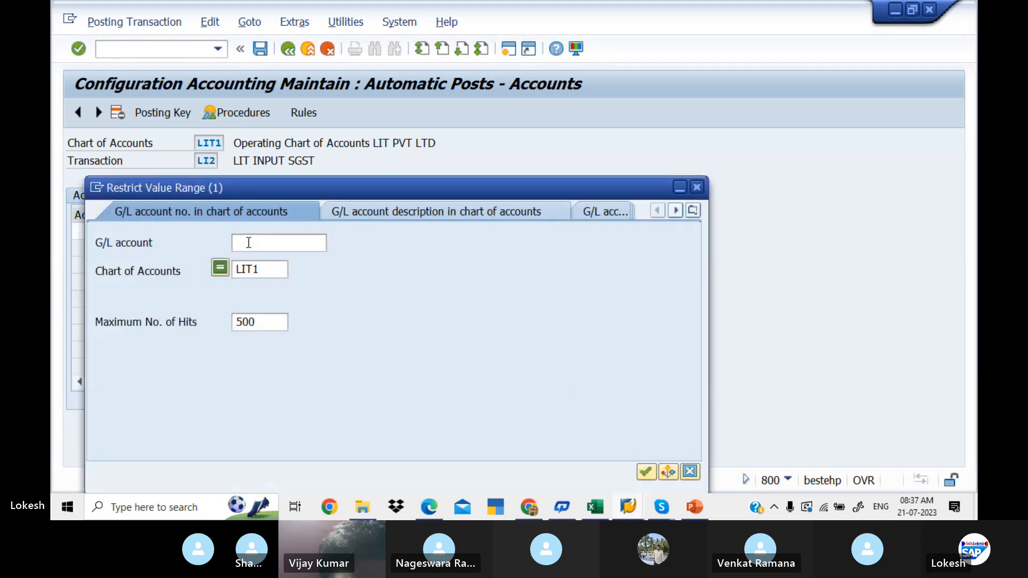
key(Return)
key(Down)
key(Down)
key(Down)
key(Down)
key(Down)
key(Down)
key(Down)
key(Down)
key(Down)
key(Down)
key(Down)
key(Down)
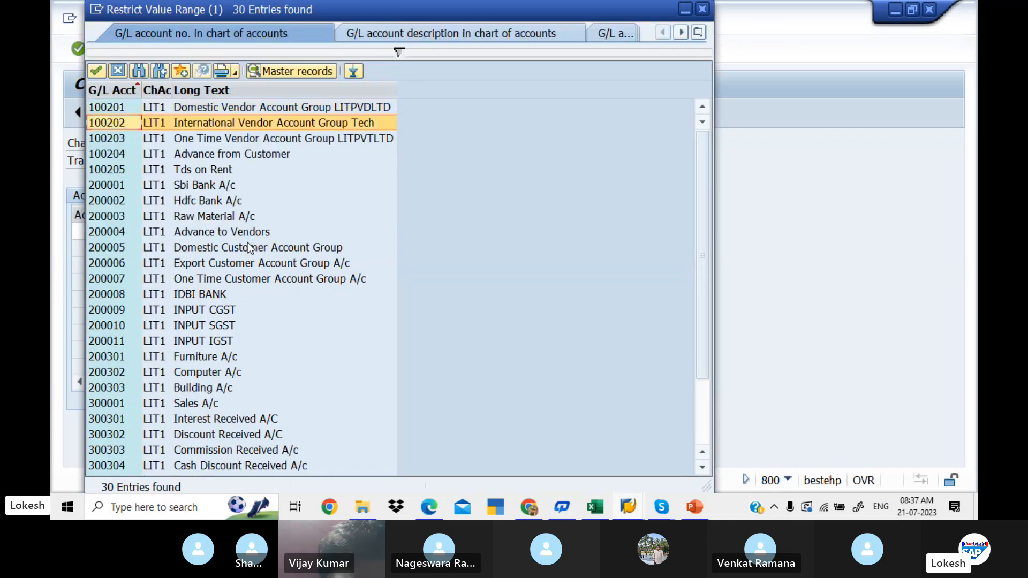
key(Down)
key(Down)
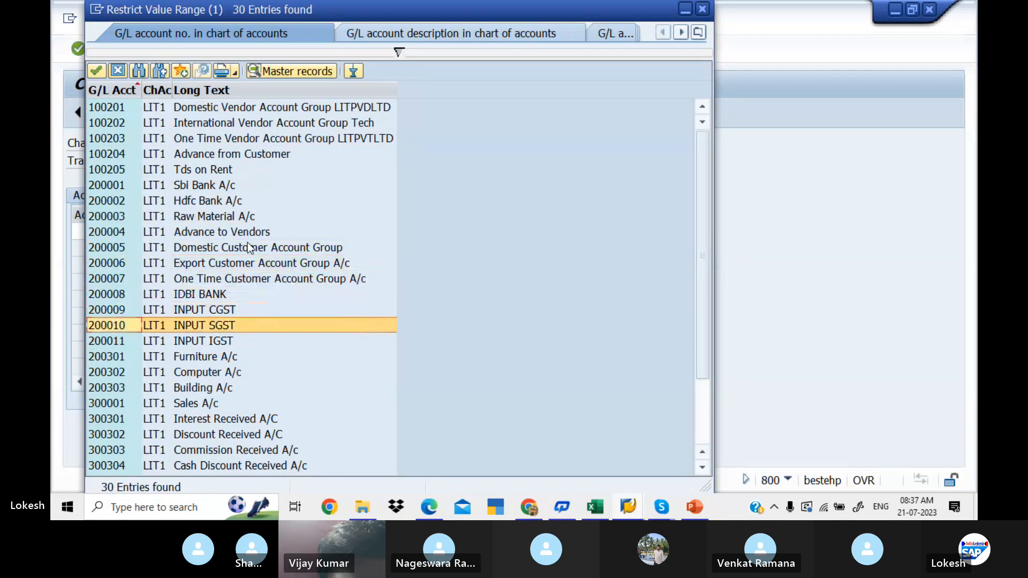
key(Return)
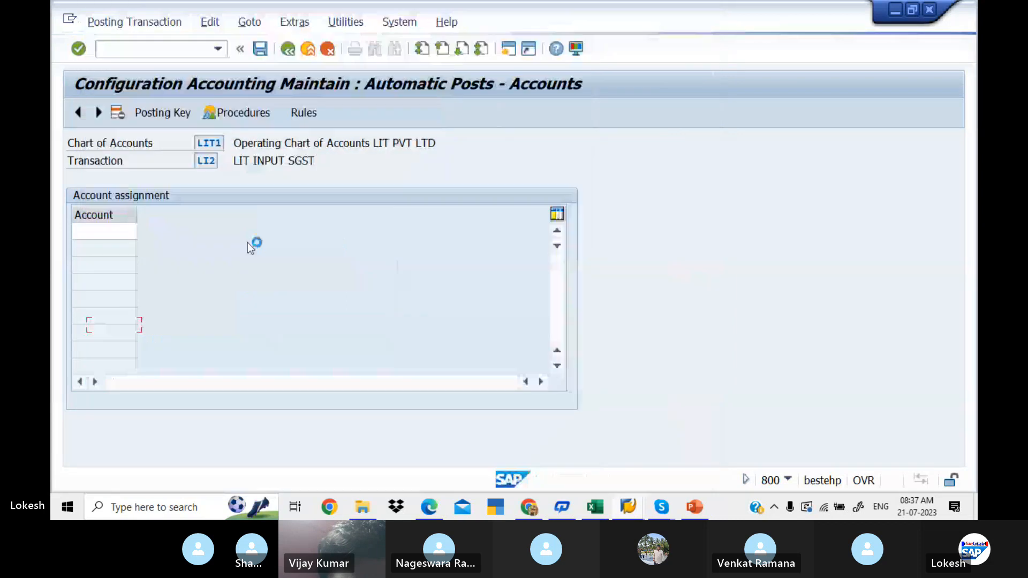
- Save the LI2 account assignment in customizing request MAHK912054 and return to the procedures list
click(259, 50)
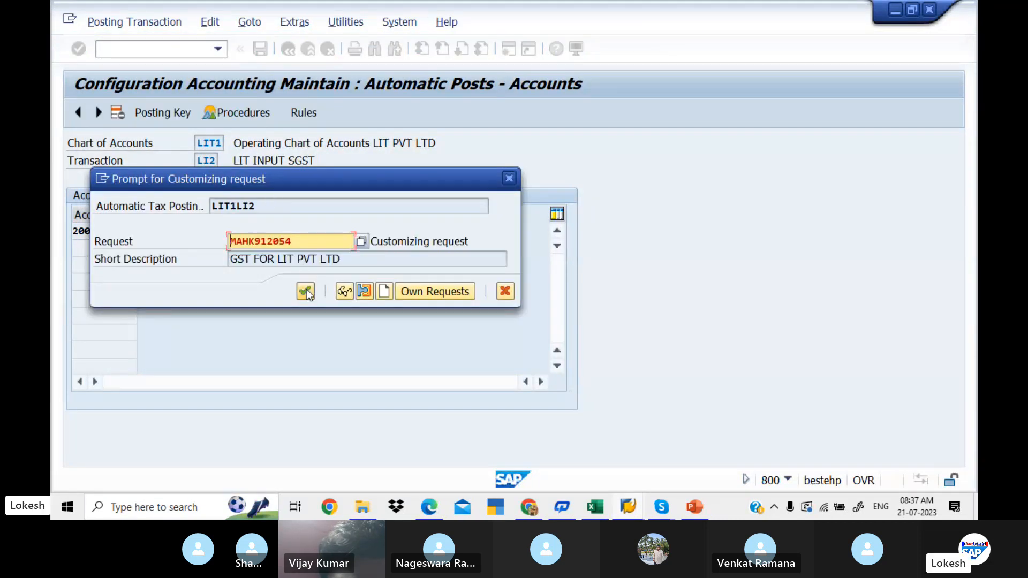
click(306, 290)
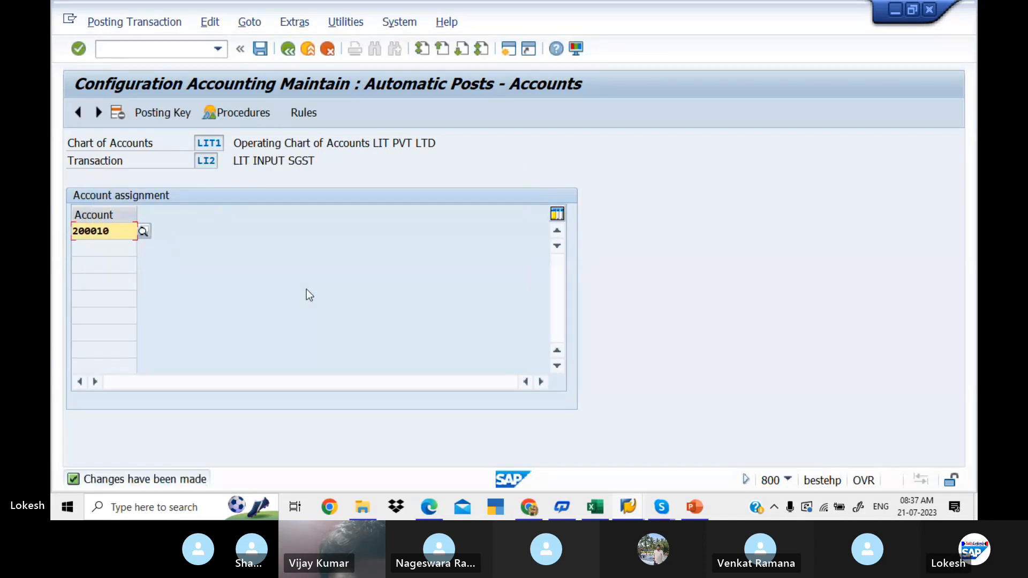
click(290, 54)
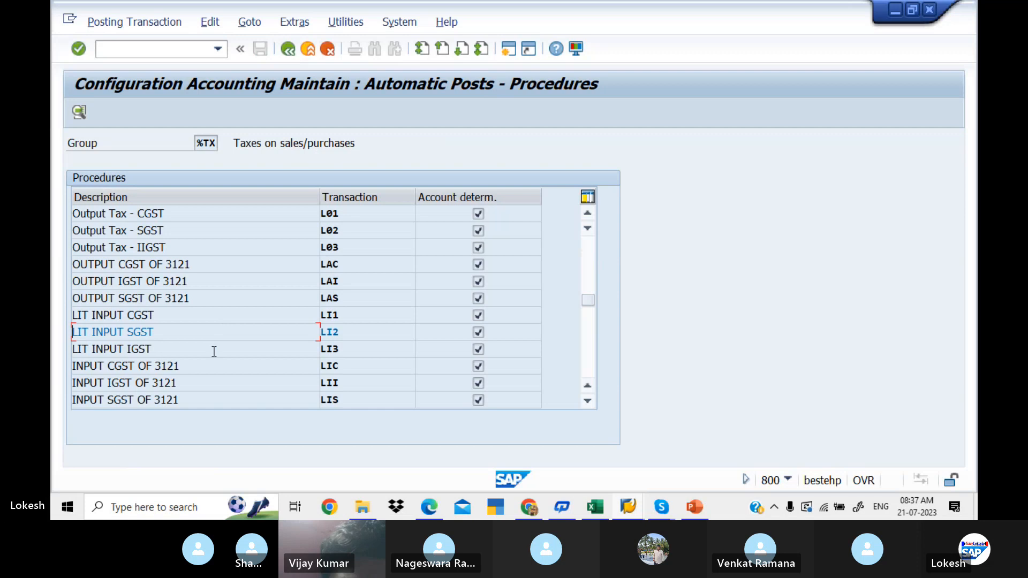
- Set the LIT INPUT IGST (LI3) posting keys to 40 debit and 50 credit, and save them in the customizing request
double_click(213, 350)
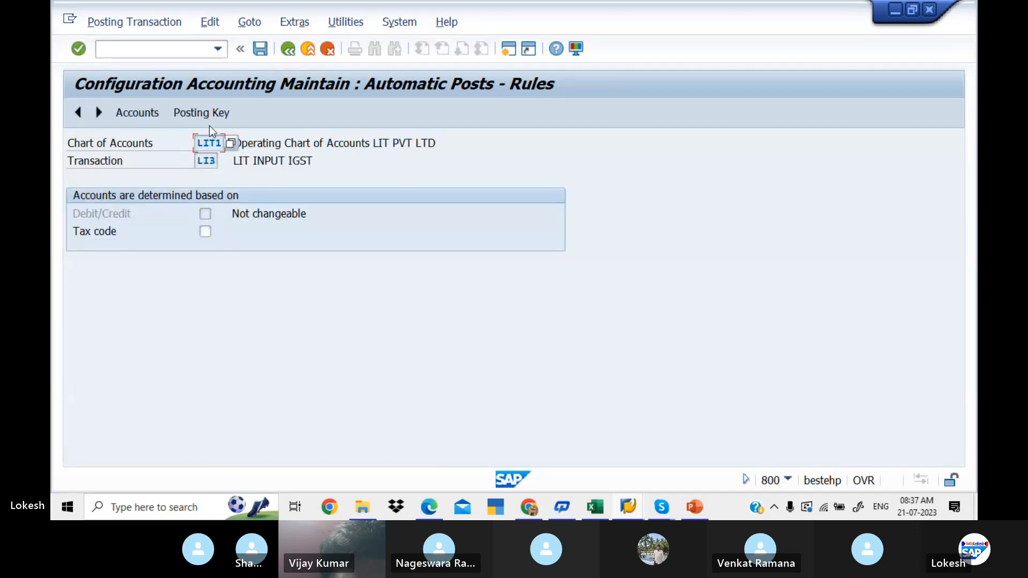
click(207, 116)
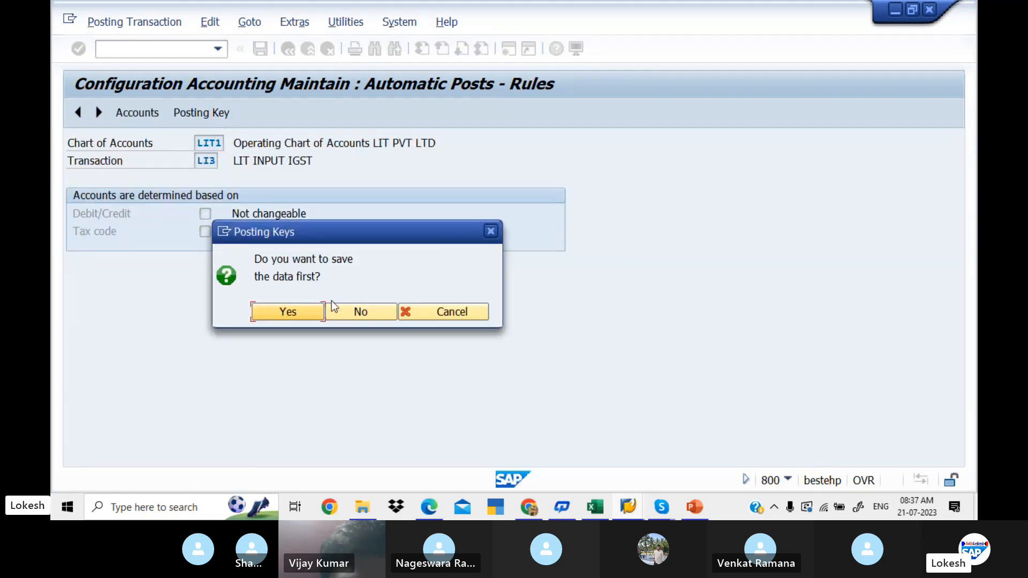
click(348, 309)
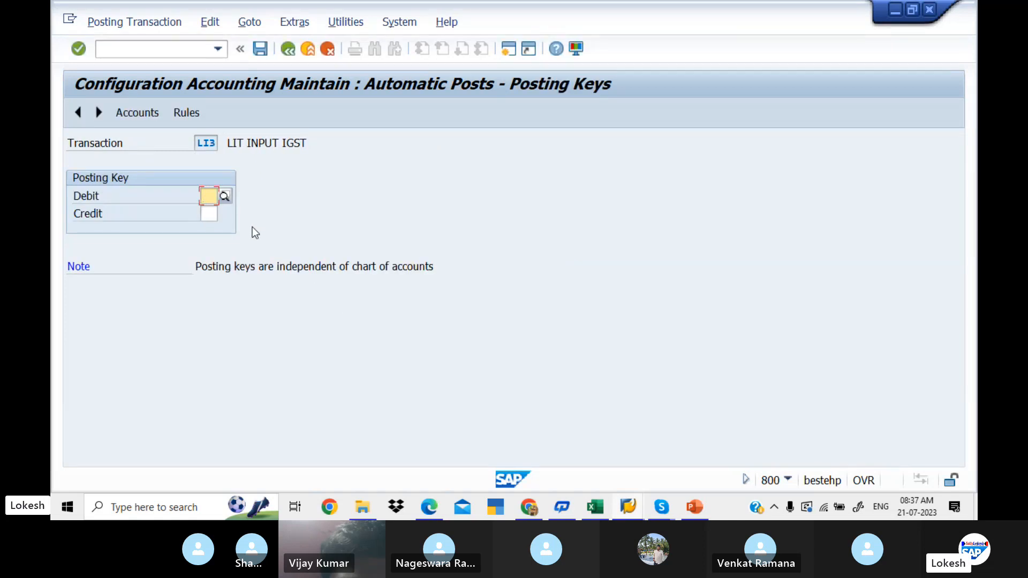
text(40)
key(Tab)
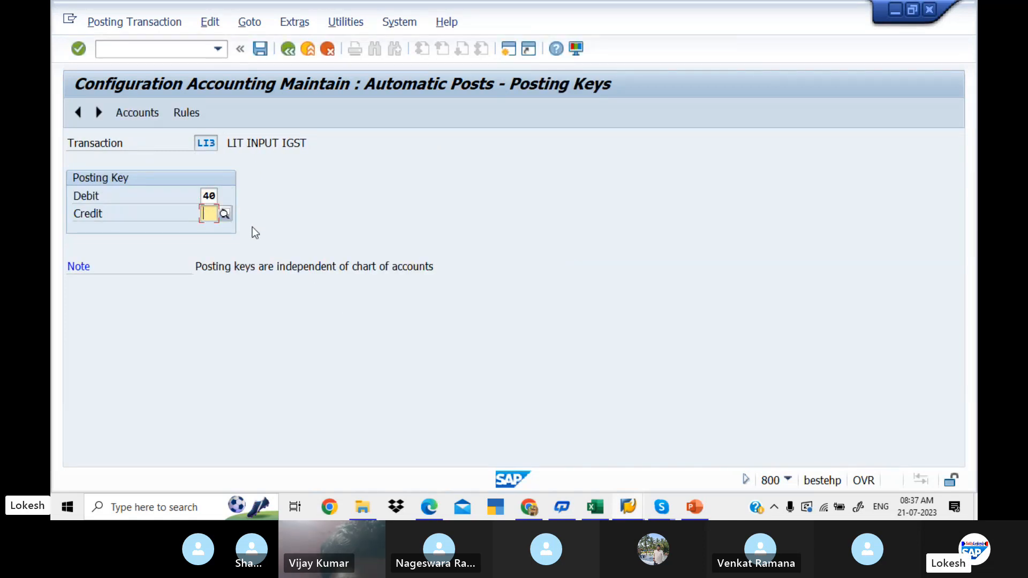
text(50)
key(Return)
click(202, 107)
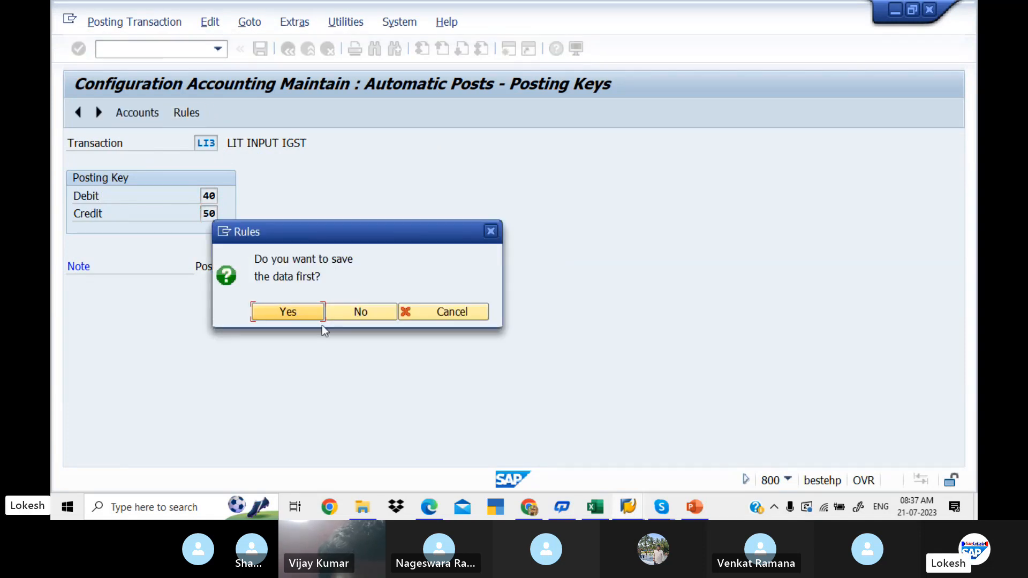
click(310, 316)
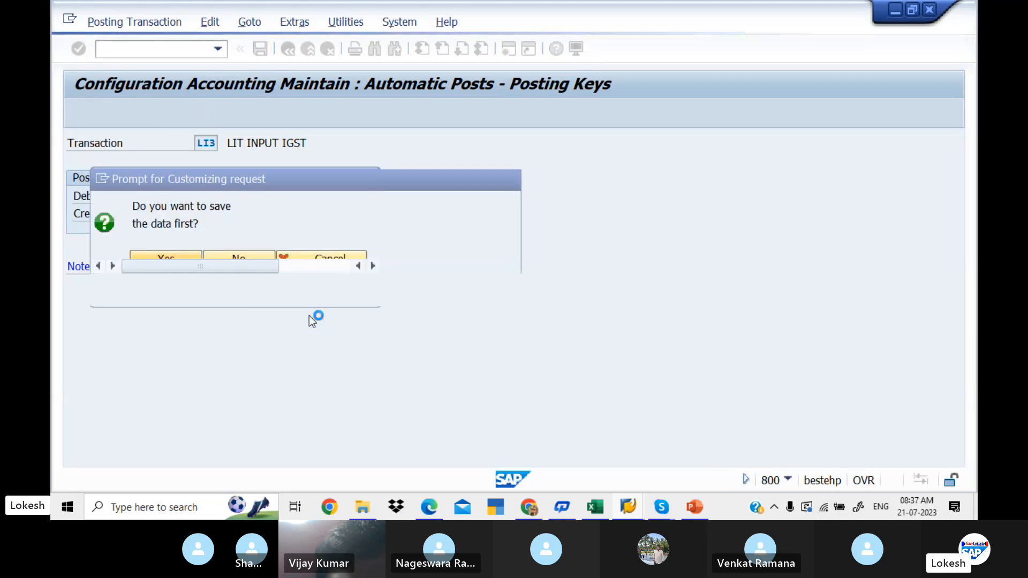
click(307, 291)
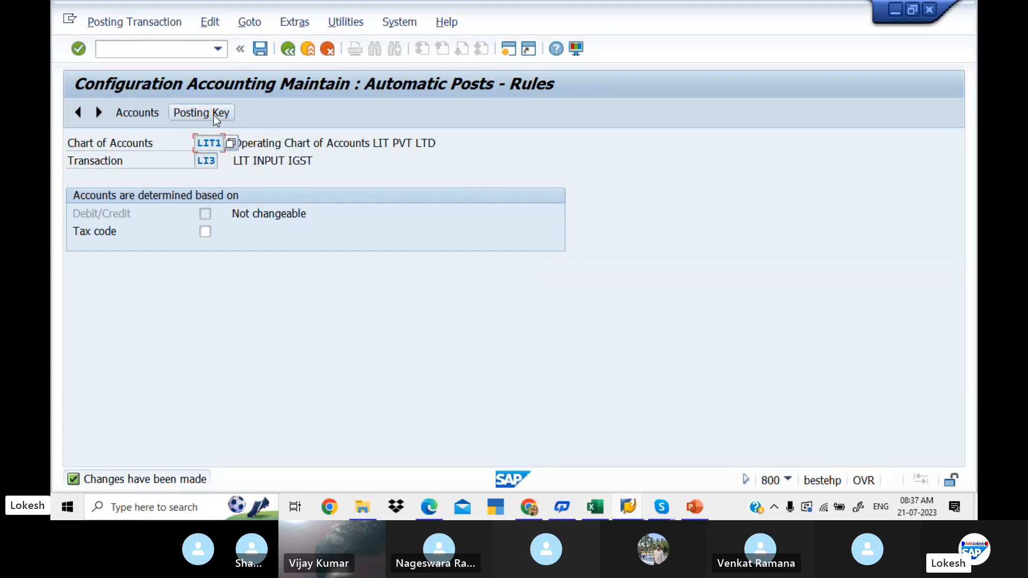
- Save the LI3 rules, continue to the account assignment and assign G/L account 200011, INPUT IGST
click(214, 115)
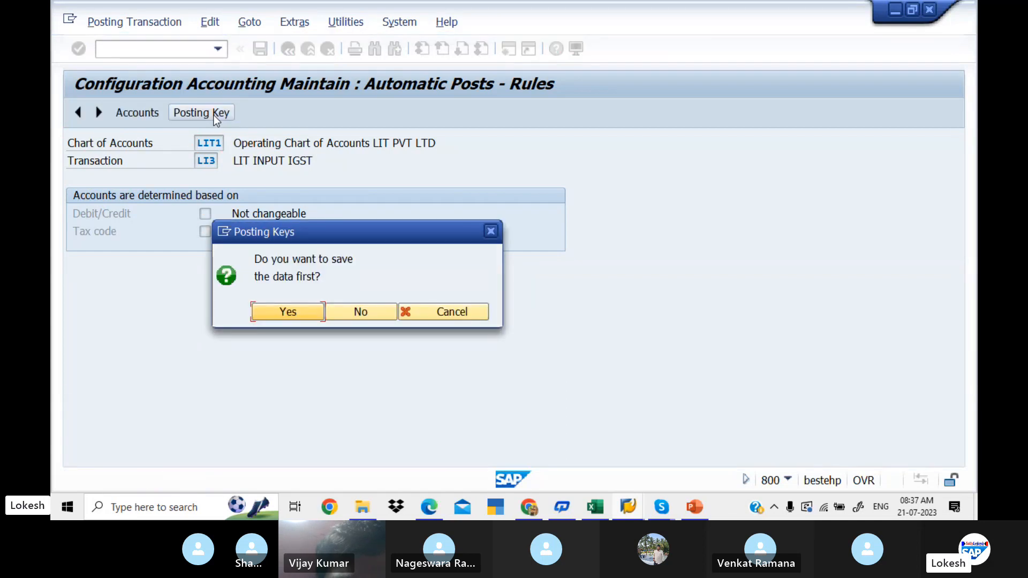
click(296, 313)
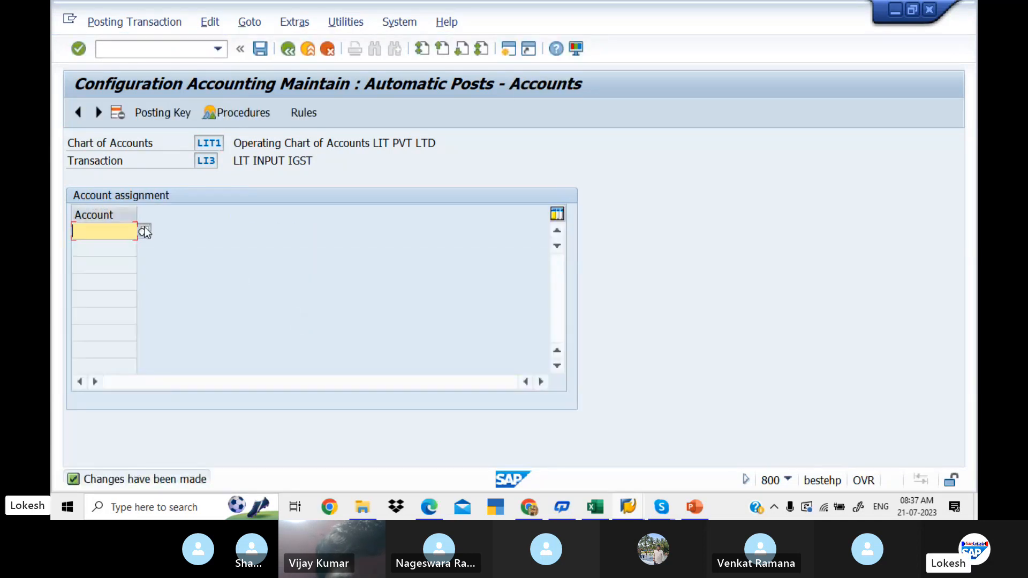
click(145, 232)
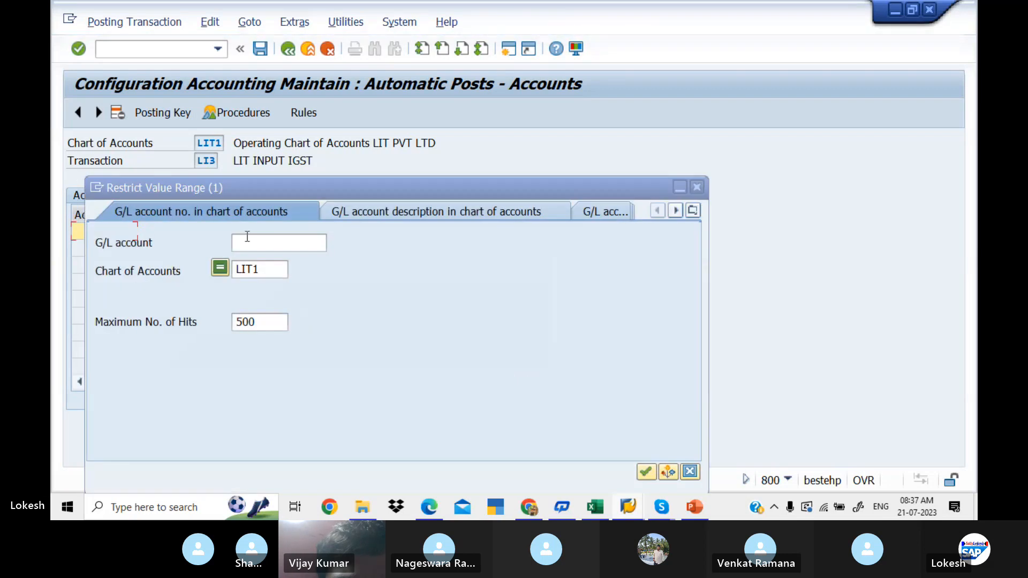
click(267, 243)
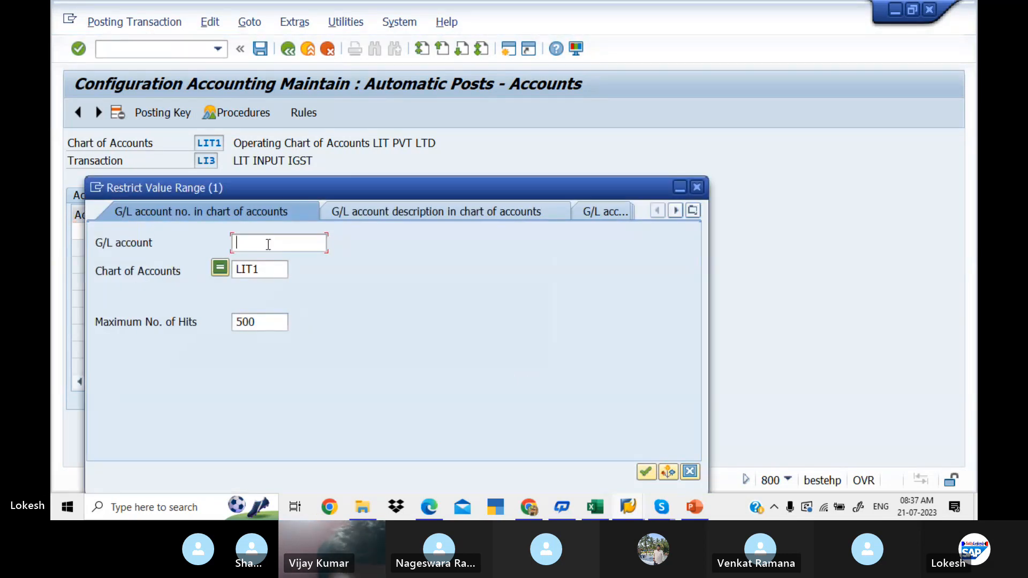
key(Return)
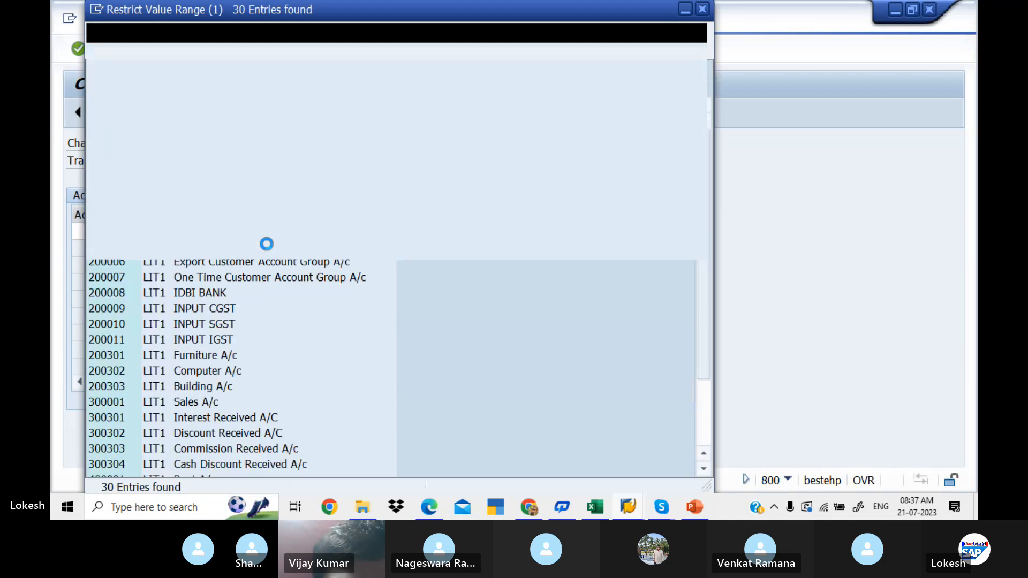
key(Down)
key(Down)
key(Down)
key(Down)
key(Down)
key(Down)
key(Down)
key(Down)
key(Down)
key(Down)
key(Down)
key(Down)
key(Down)
key(Down)
key(Down)
key(Down)
key(Up)
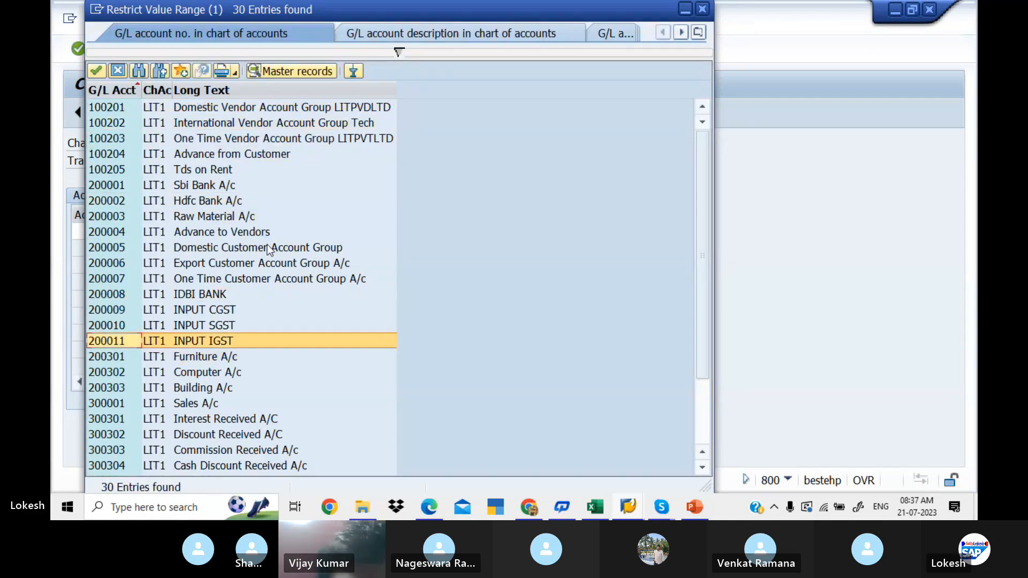
key(Return)
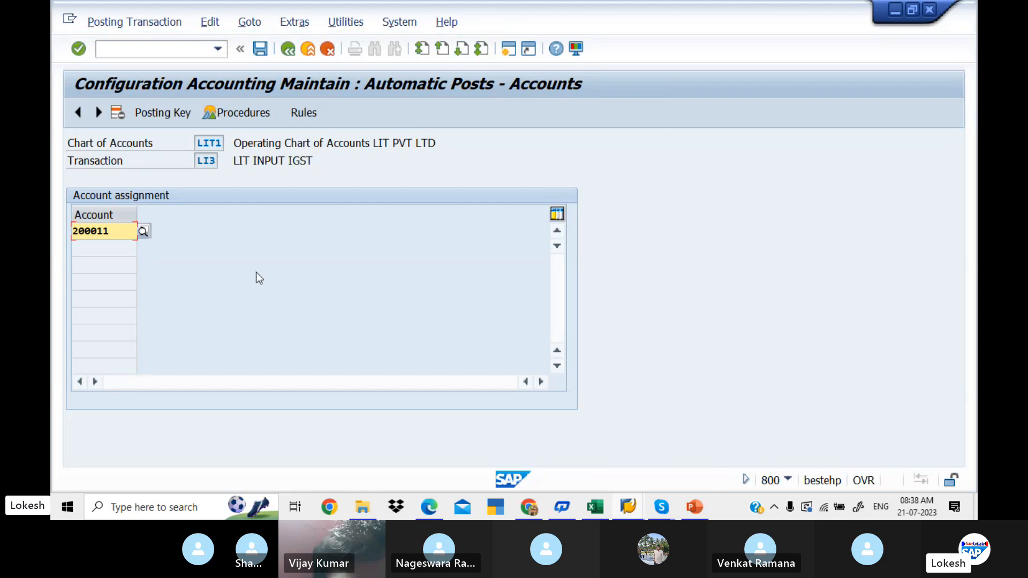
- Save the LI3 account assignment in the customizing request and leave the automatic postings configuration for SAP Easy Access
click(261, 48)
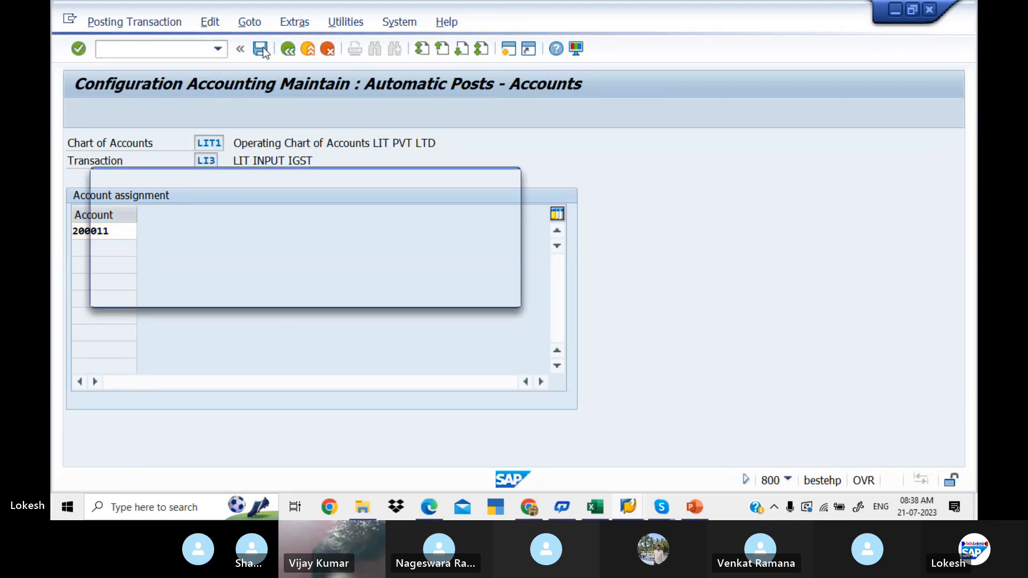
click(308, 297)
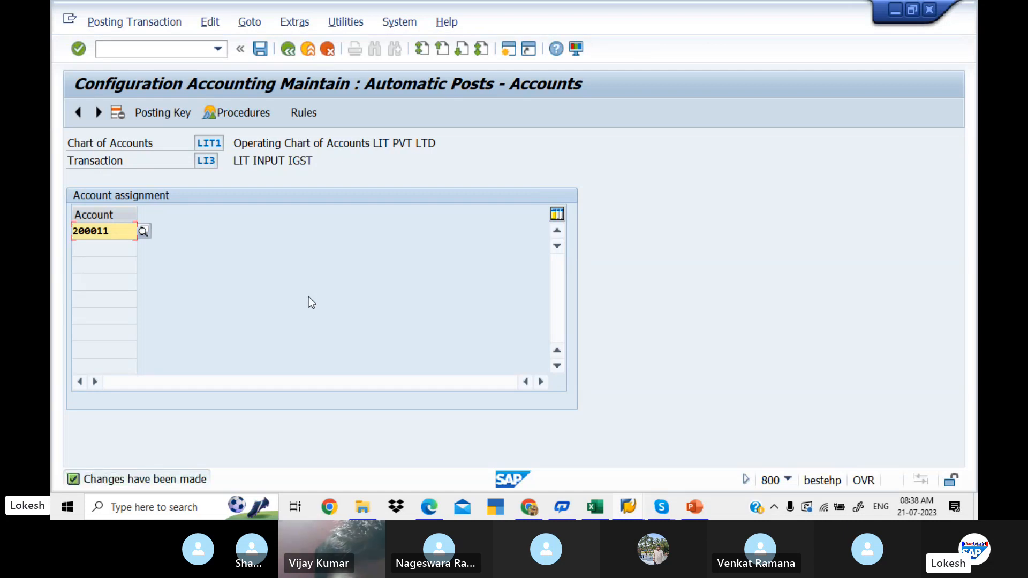
click(290, 49)
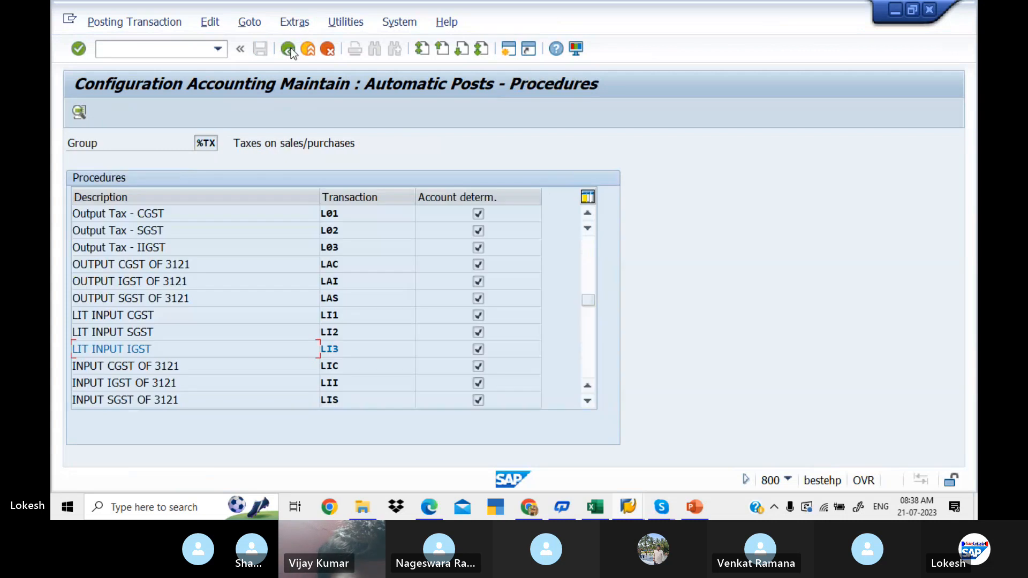
click(291, 47)
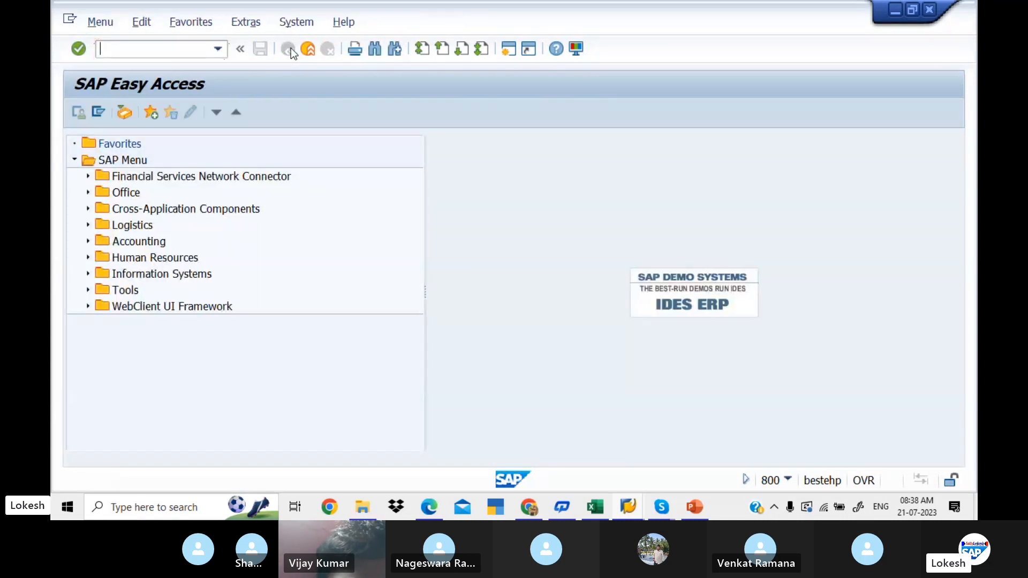
- Consult step 8 of the PDF guide on maintaining tax codes with the condition technique, then return to SAP
key(alt+Tab)
key(Down)
key(Down)
key(Down)
key(Down)
key(Down)
key(Down)
key(Down)
key(Down)
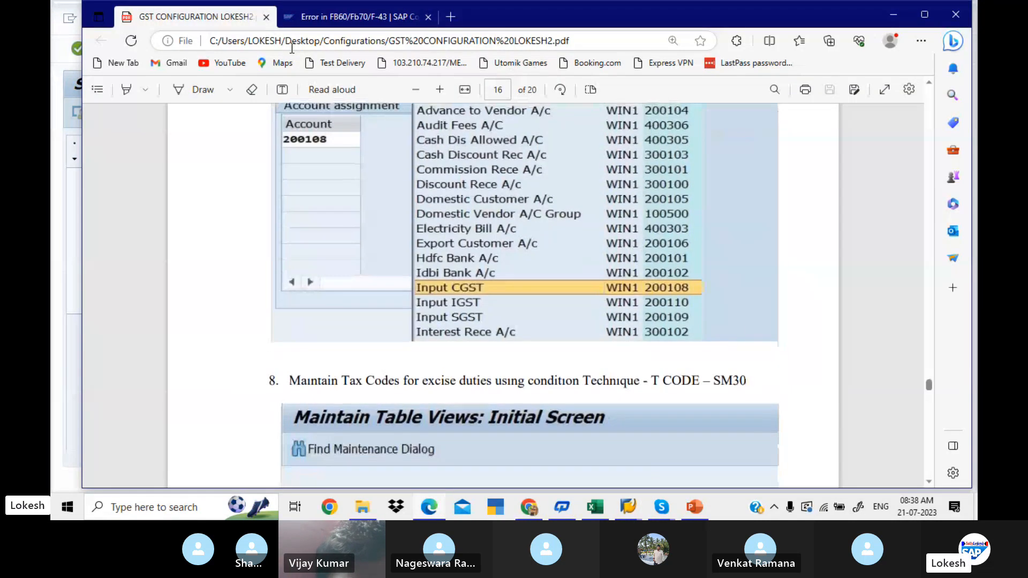
key(Down)
key(Down)
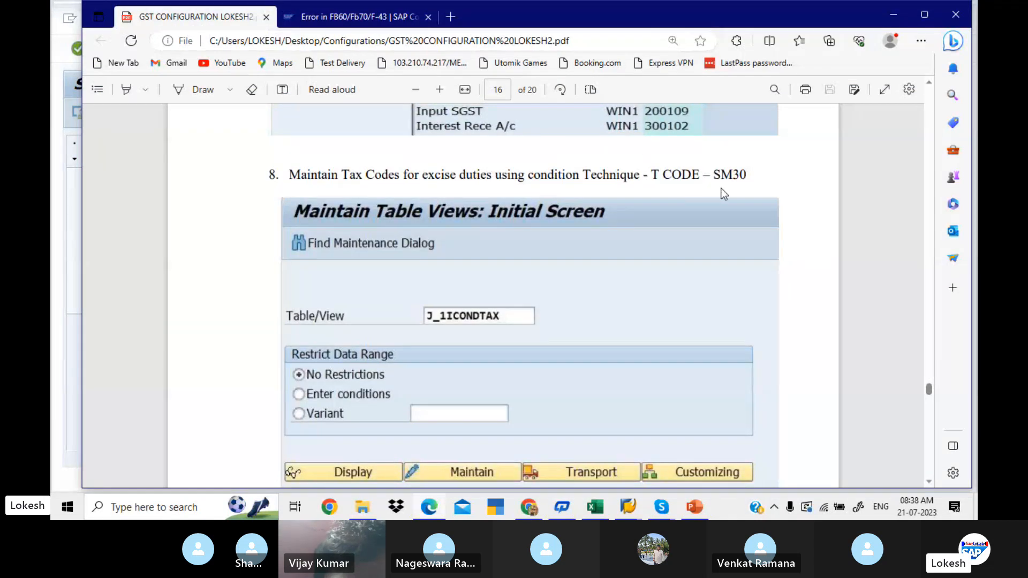
key(alt+Tab)
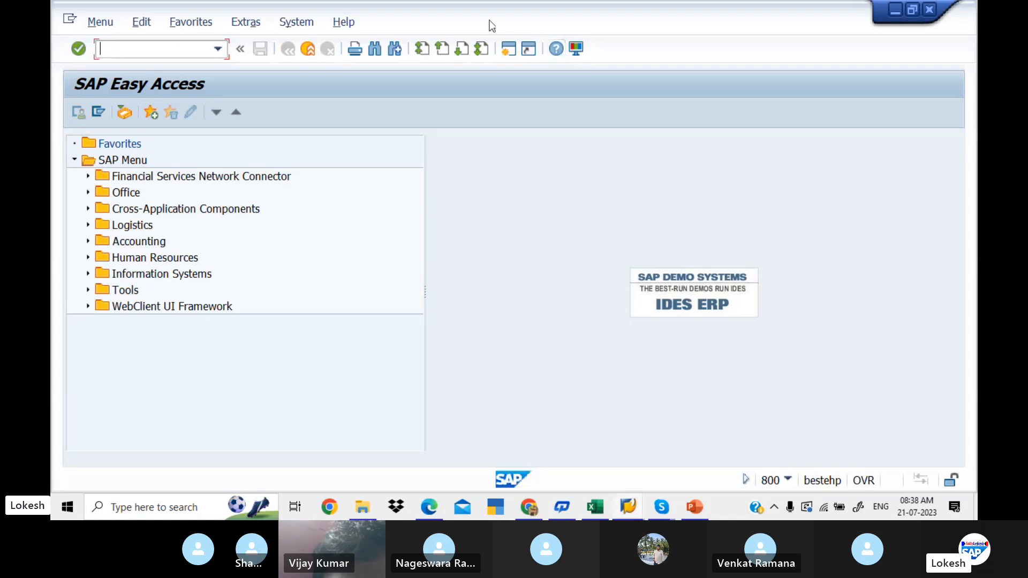
- Start transaction SM30, enter table/view J_1ICONDTAX with no restrictions, and switch to the PDF guide to check it
text(SM30)
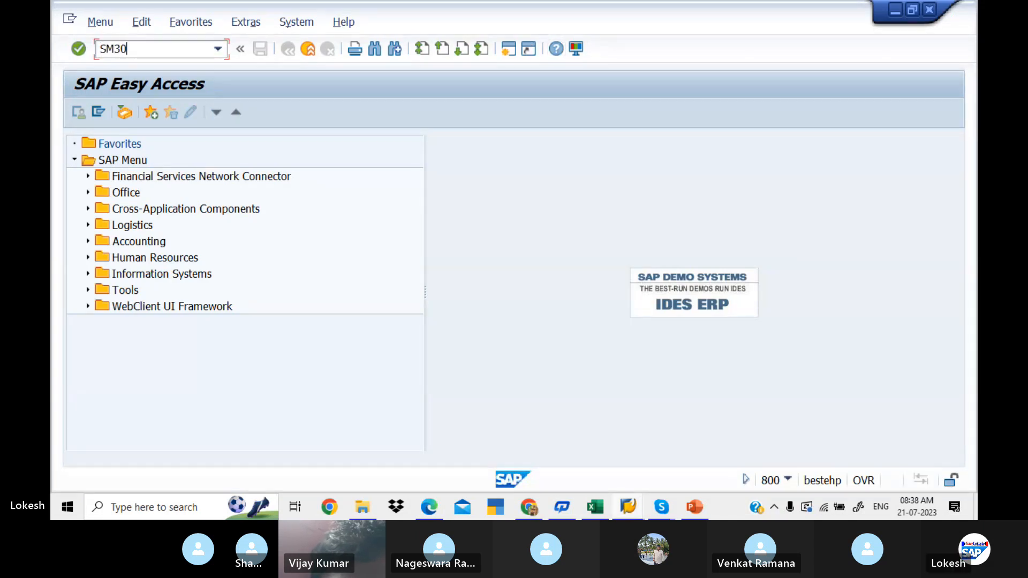
key(Return)
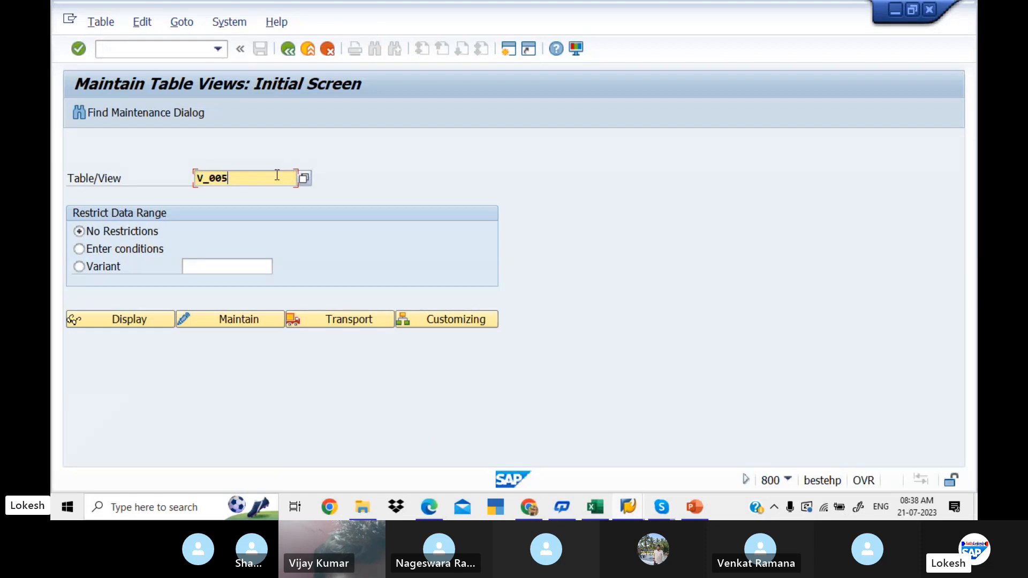
key(BackSpace)
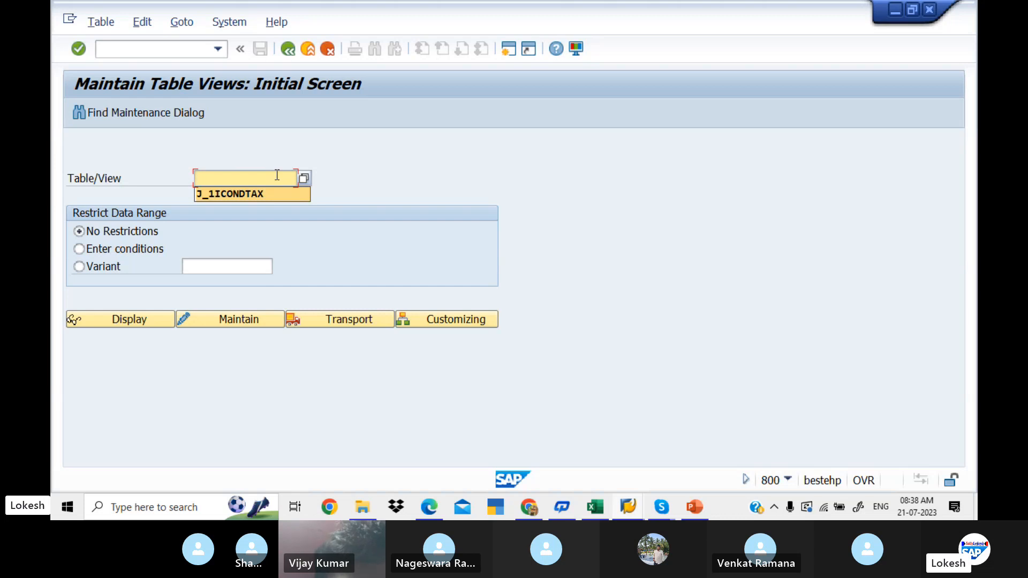
key(Tab)
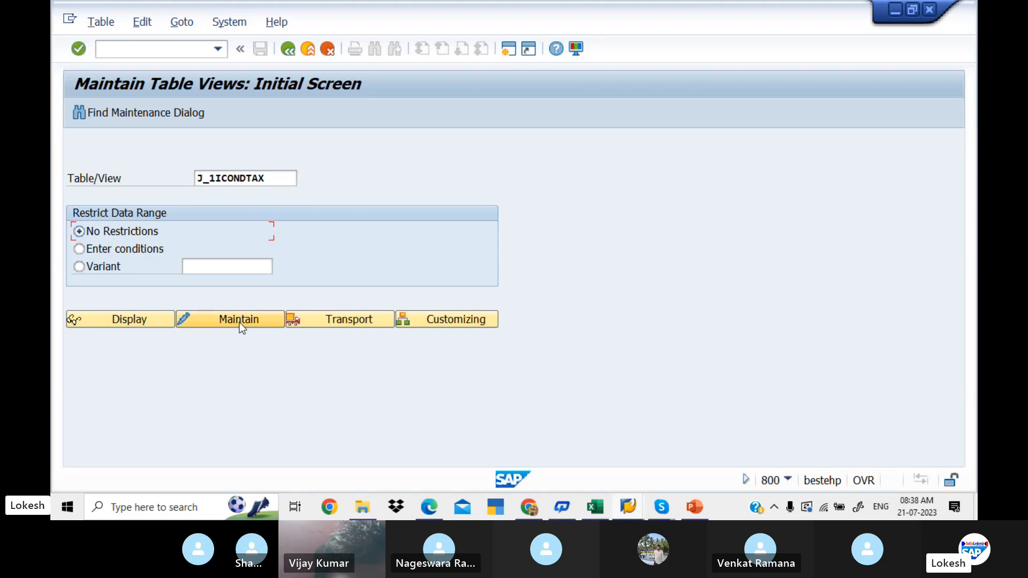
key(alt+Tab)
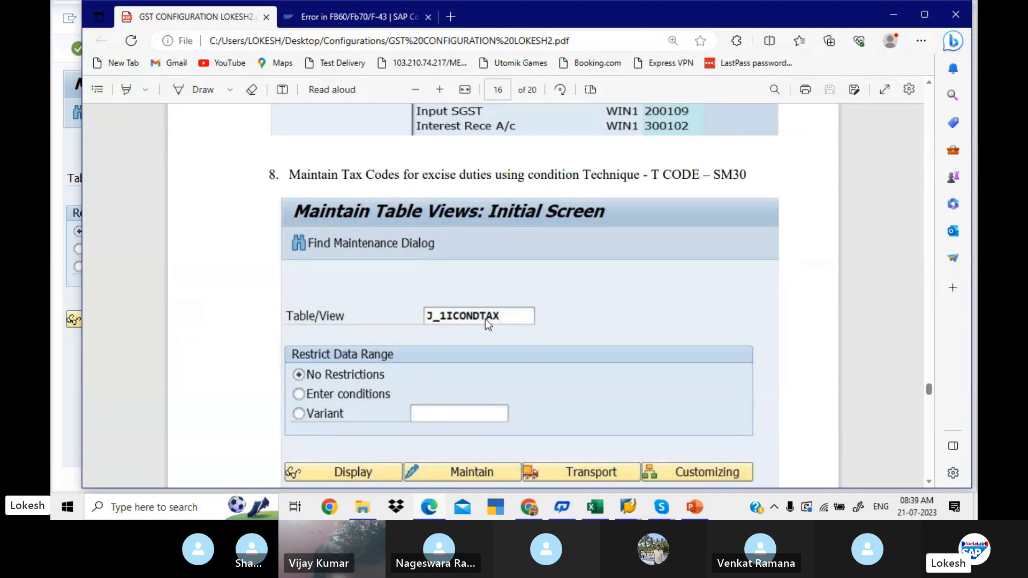
- Review the end of step 8 and the start of step 9, Vendor Invoice Posting, in the PDF guide and return to SAP
scroll(485, 319, down, 6)
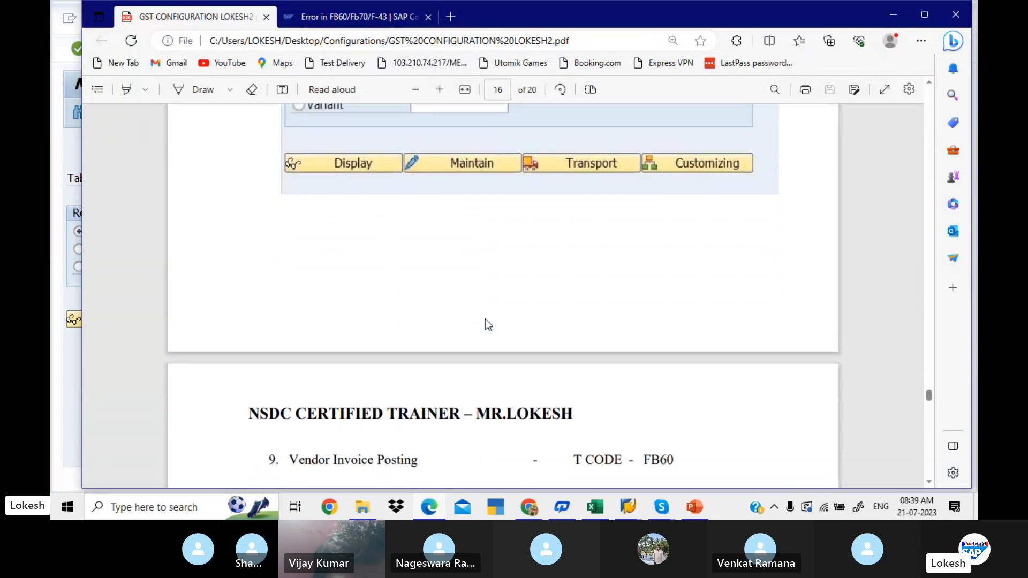
scroll(486, 320, down, 4)
scroll(486, 319, up, 2)
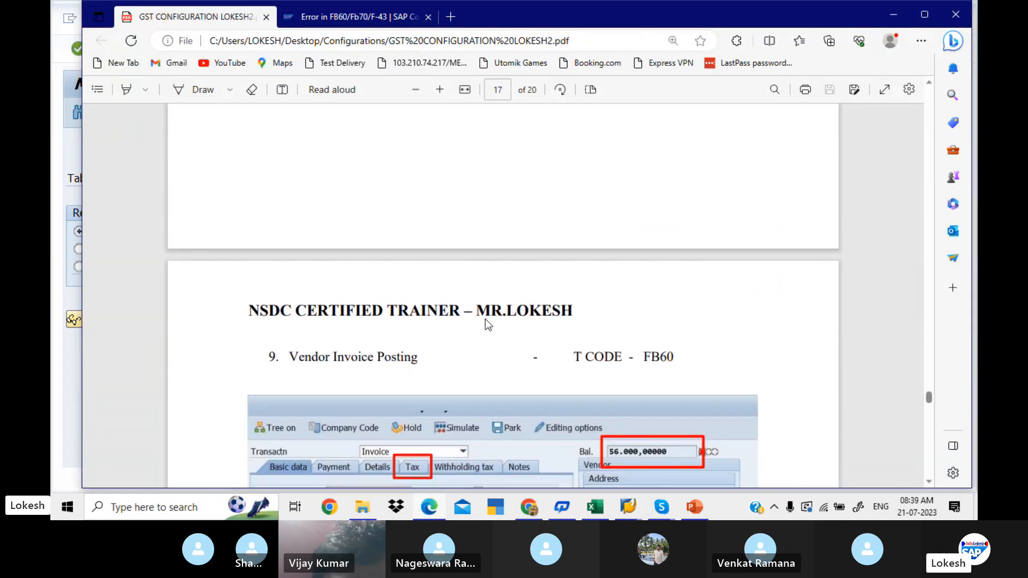
key(alt+Tab)
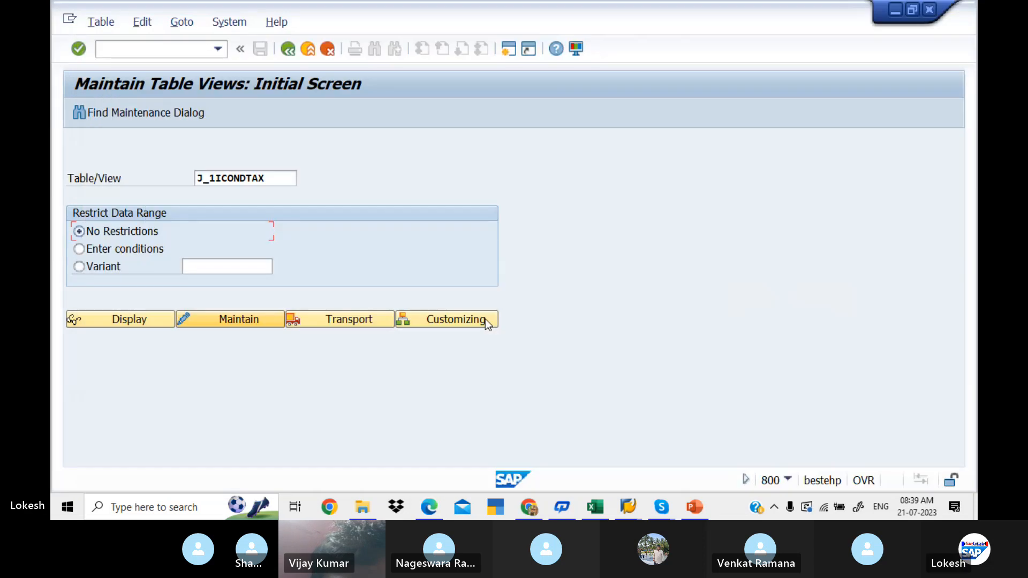
- Open J_1ICONDTAX for maintenance and start a new entry with company code LIT1
click(255, 320)
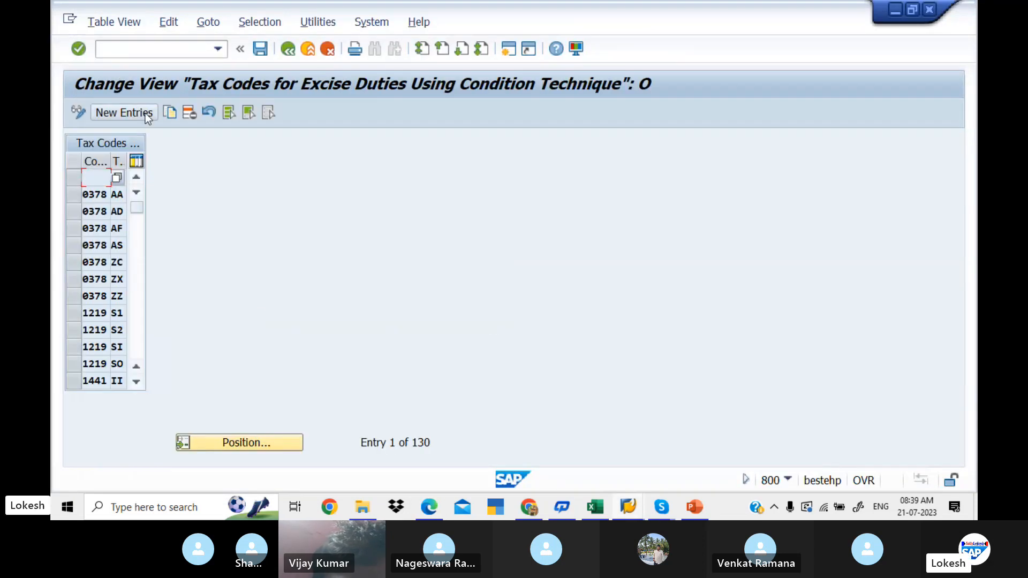
click(137, 113)
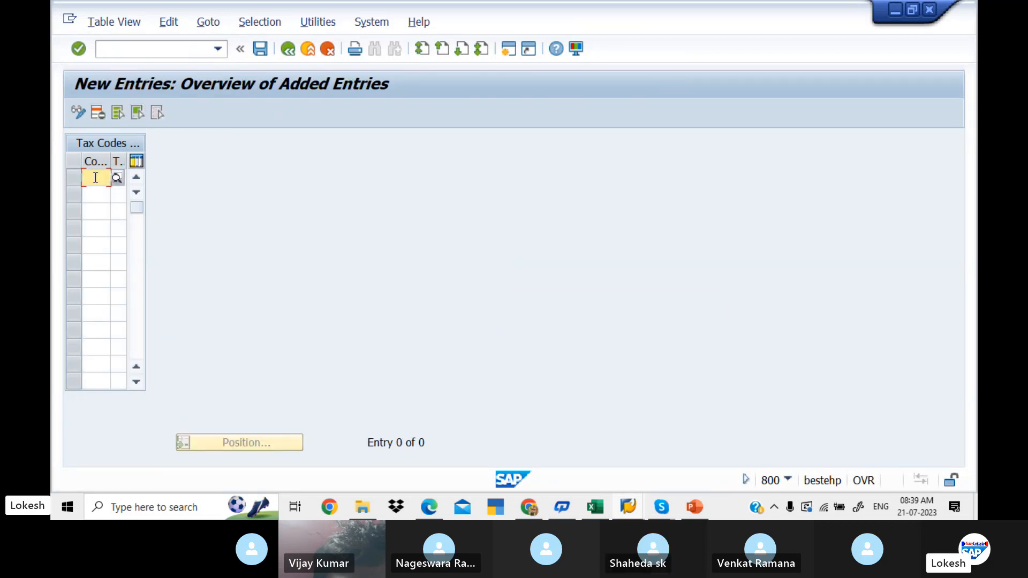
text(LIT1)
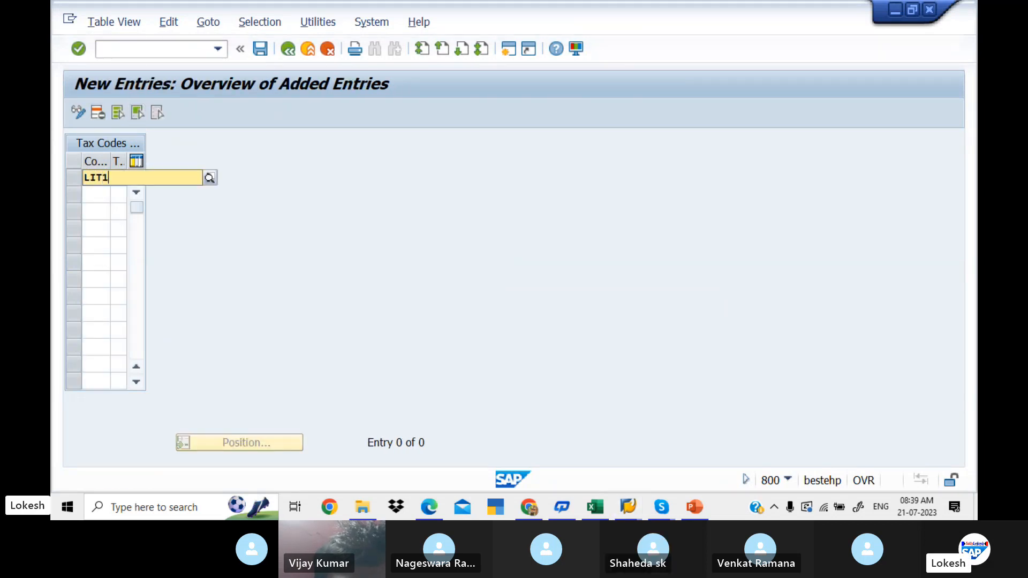
key(Down)
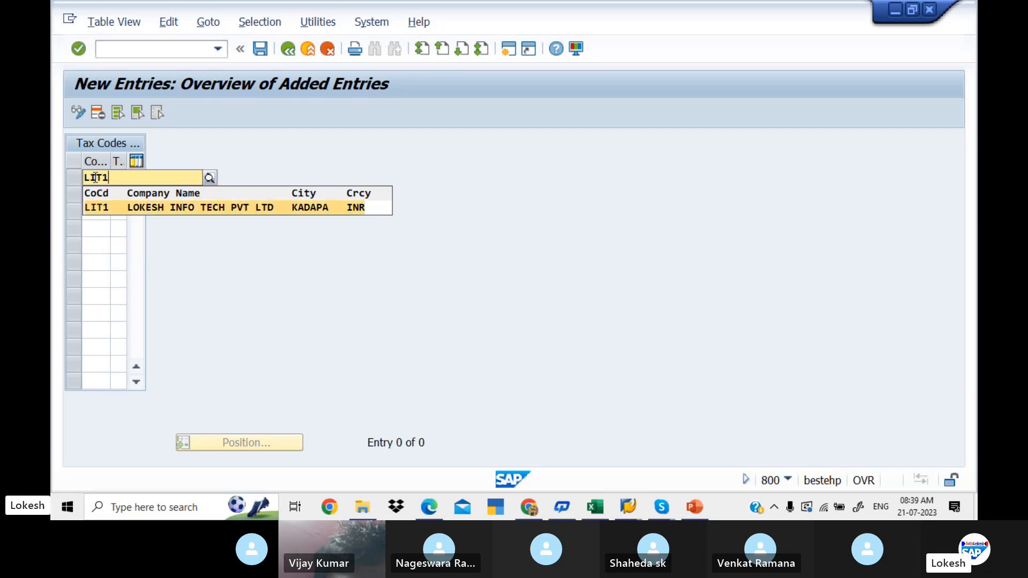
key(Return)
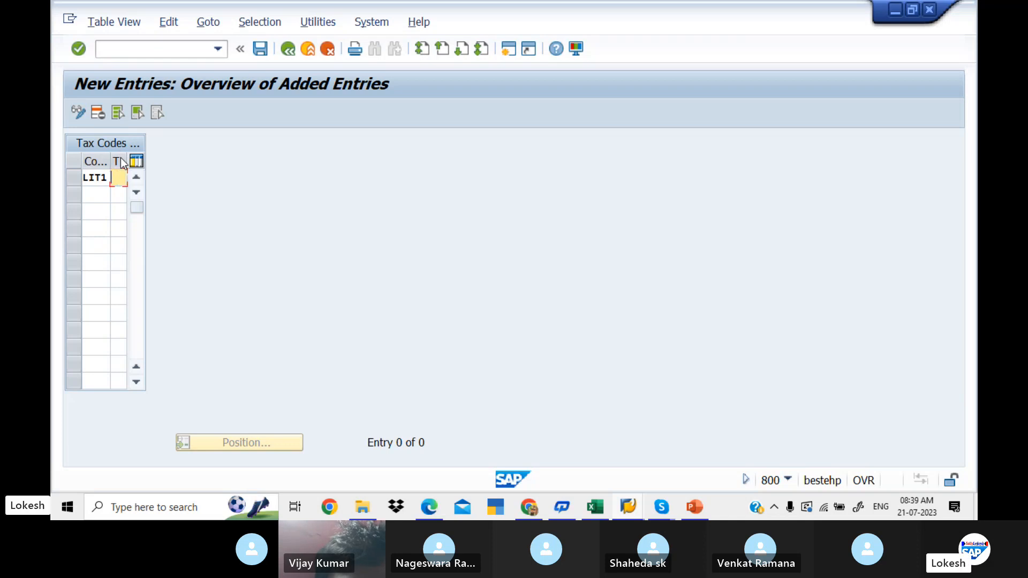
- Check the tax codes in the Excel GST sheet, and complete the new entries as LIT1 with L1 and LIT1 with L2
key(alt+Tab)
key(alt+Tab)
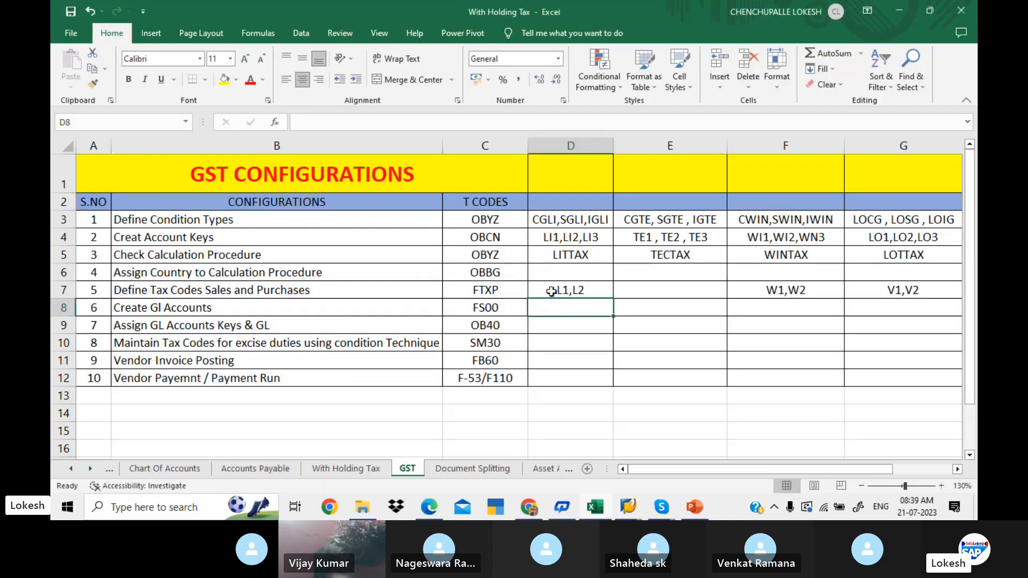
key(alt+Tab)
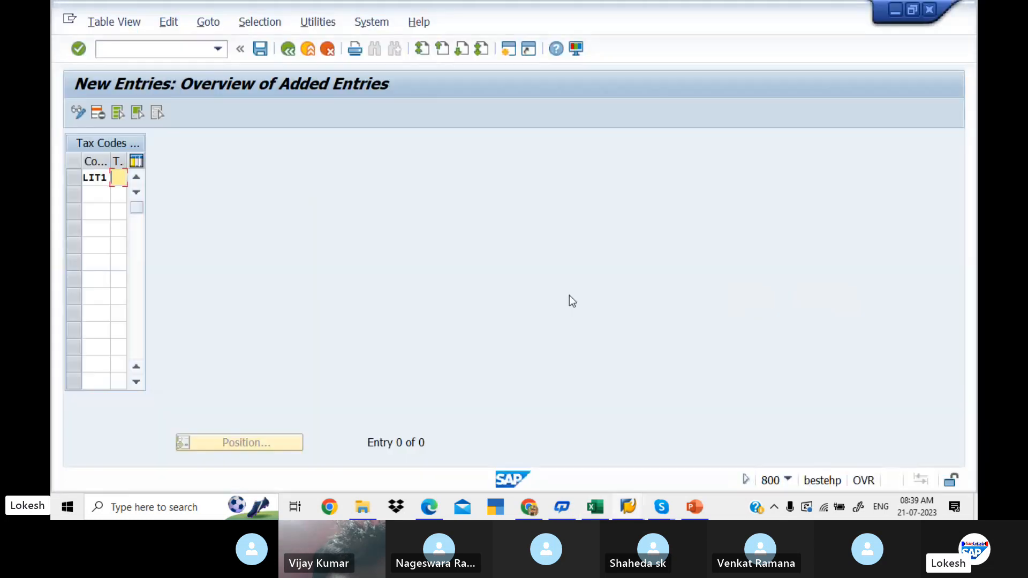
text(L1)
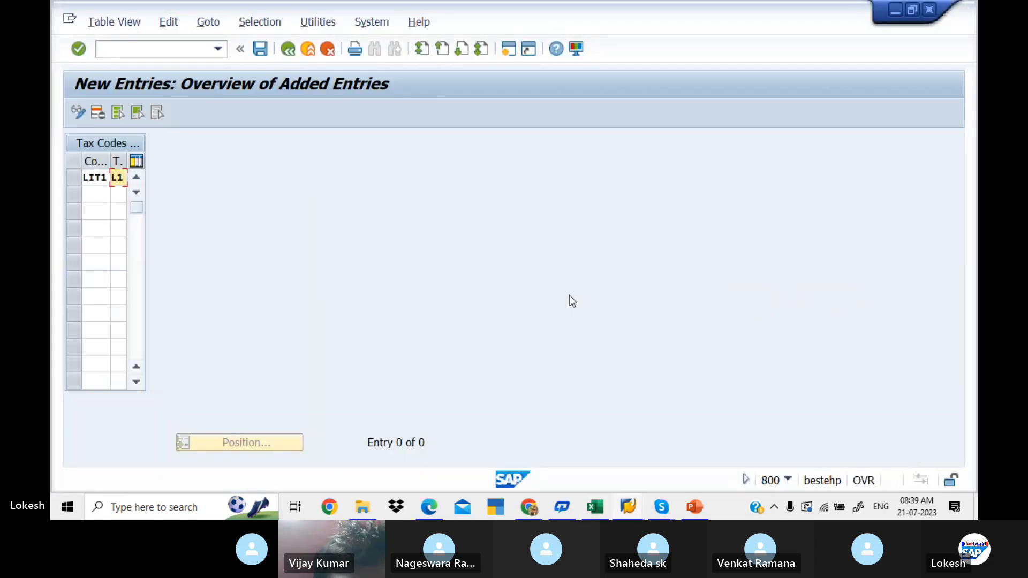
key(Tab)
text(LI)
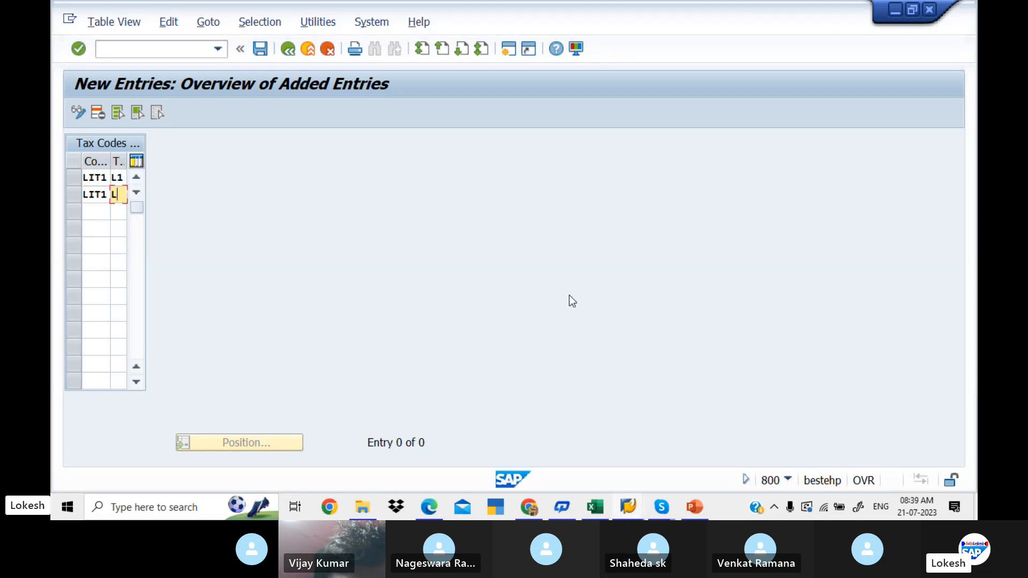
text(2)
key(Tab)
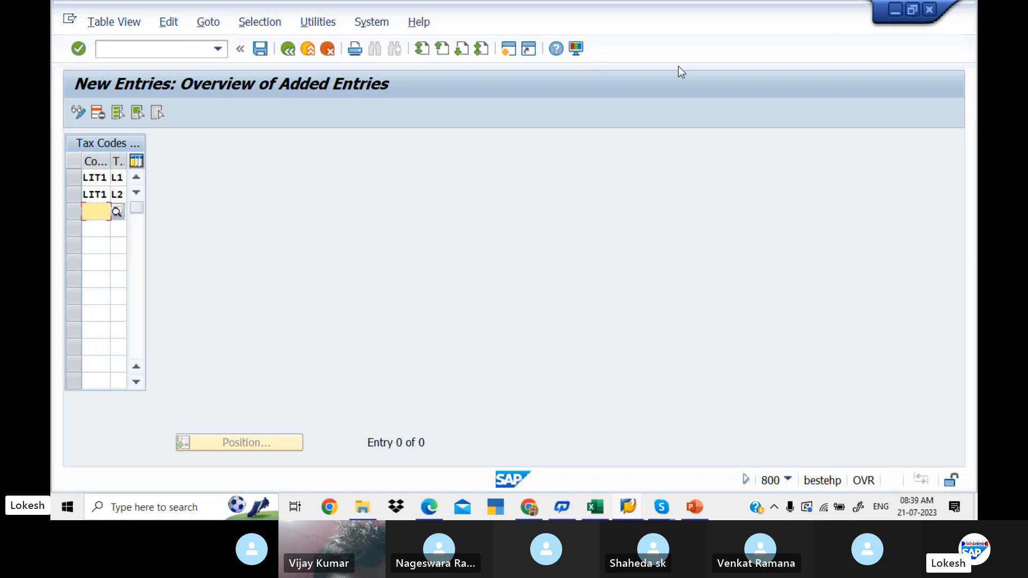
- Save the LIT1 tax code entries in the proposed customizing request and return to SAP Easy Access with /n
click(267, 52)
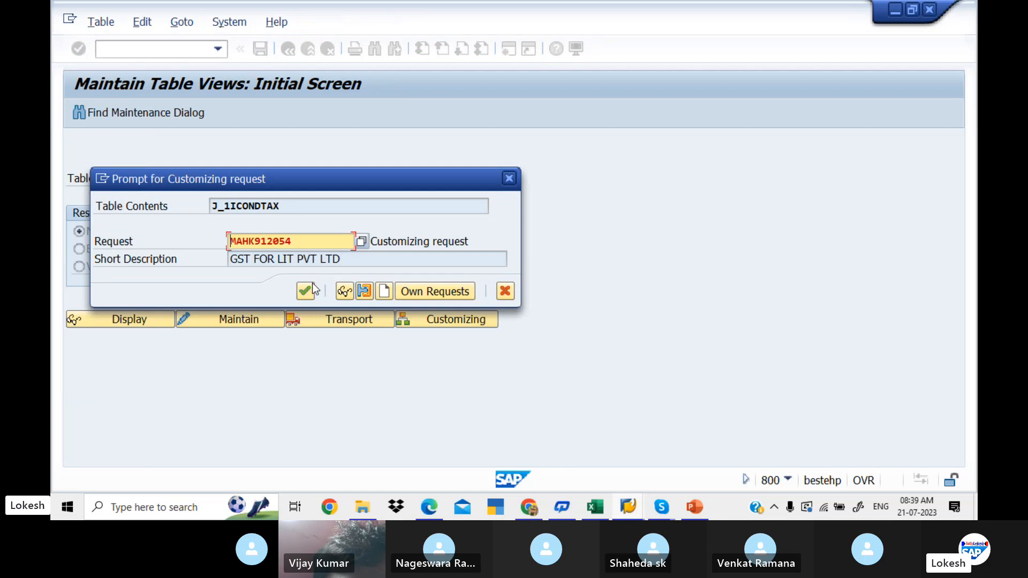
click(306, 291)
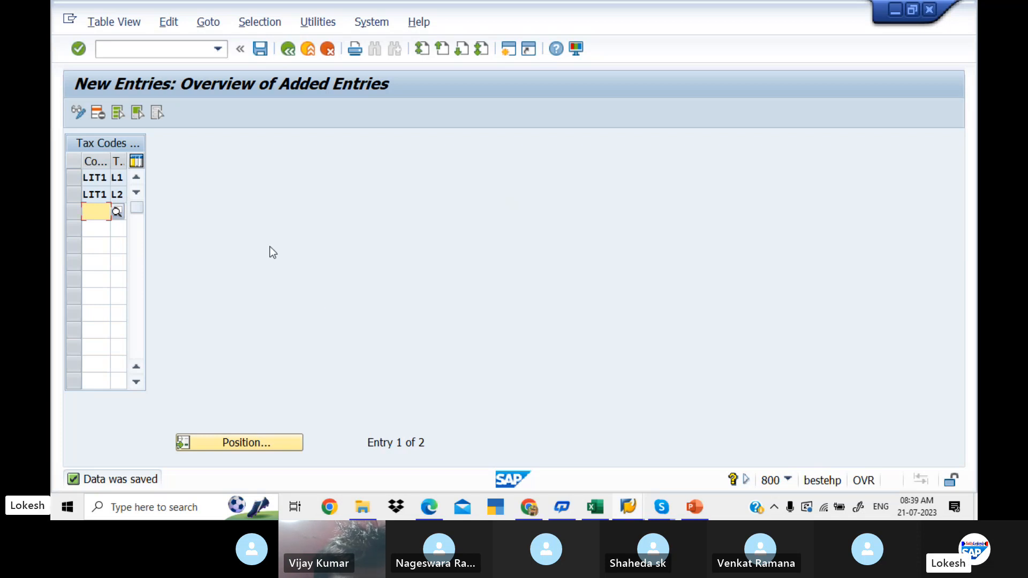
click(163, 51)
text(/)
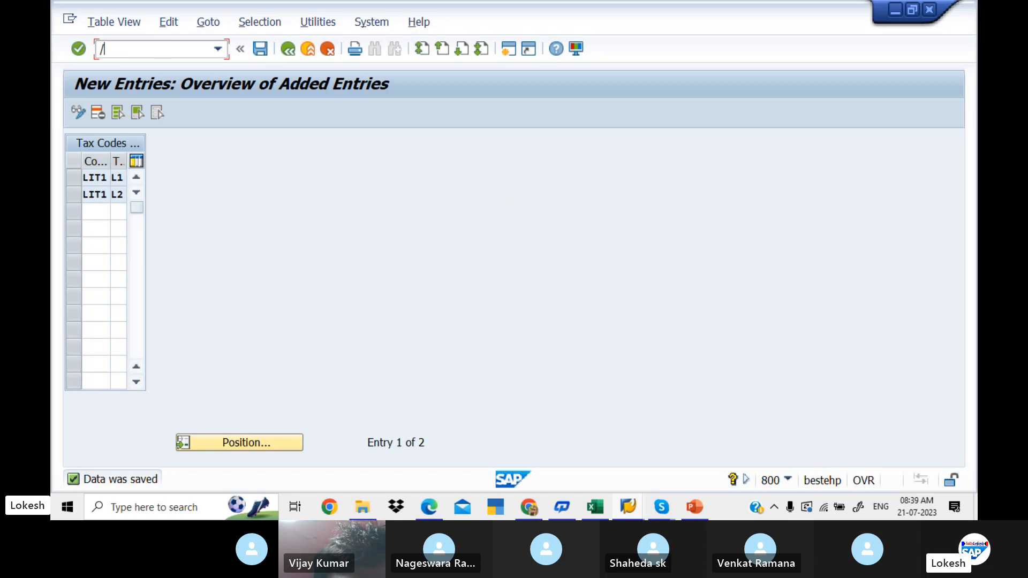
text(n)
key(Return)
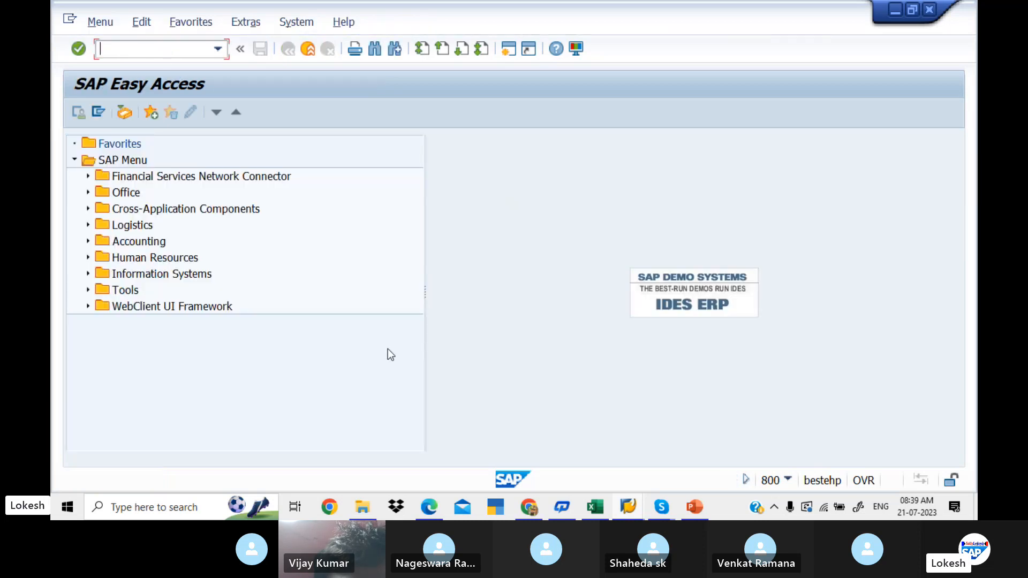
- Switch to File Explorer and open the SAP NEW NOTES folder inside SAP DATA on New Volume (E:)
click(369, 509)
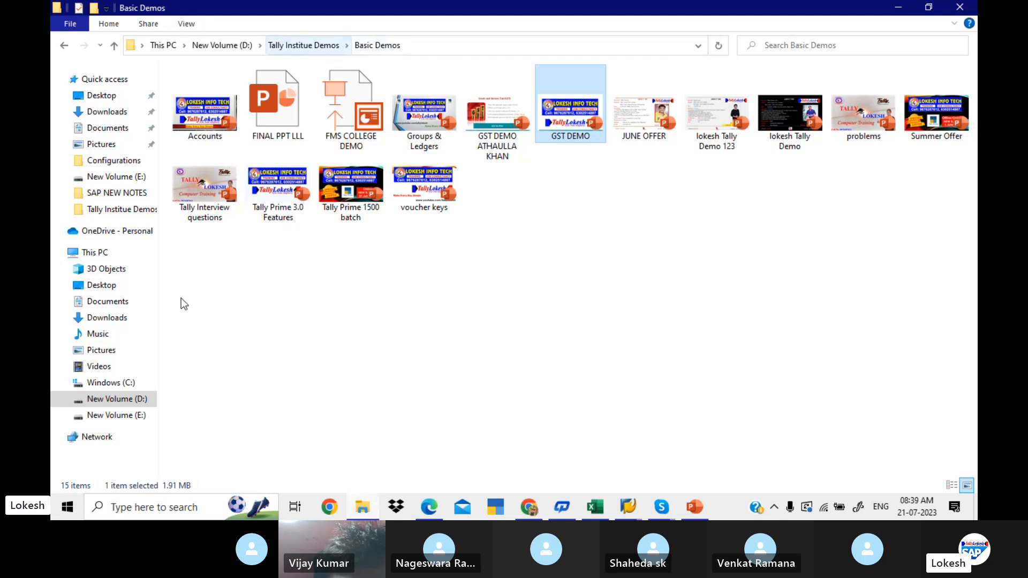
click(149, 408)
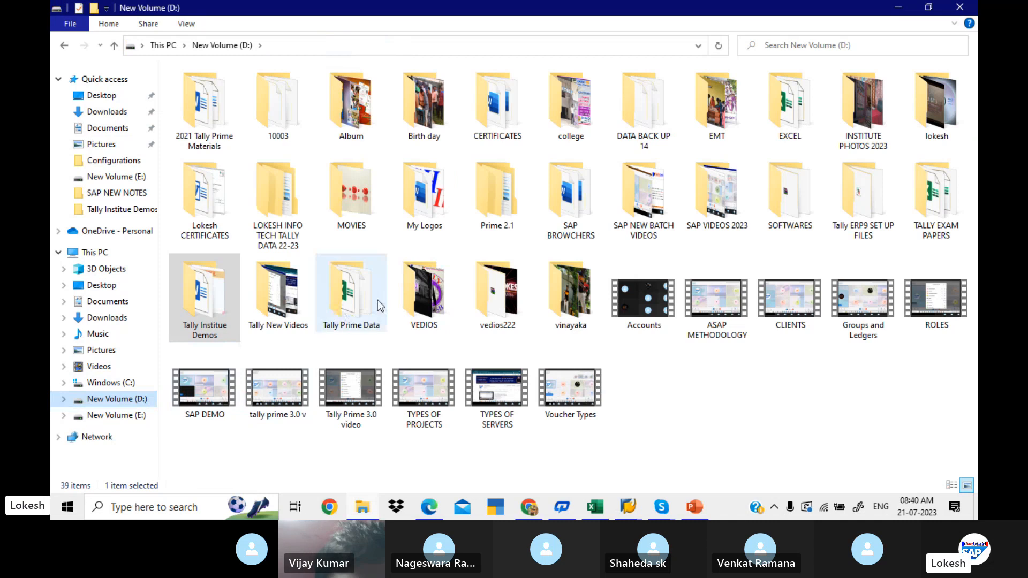
click(142, 417)
double_click(423, 200)
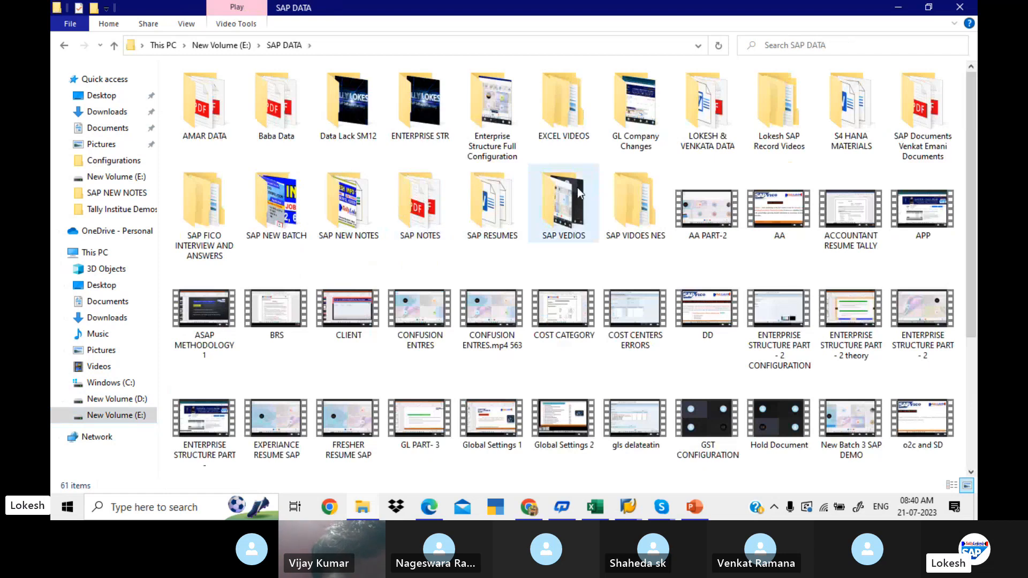
mouse_move(577, 187)
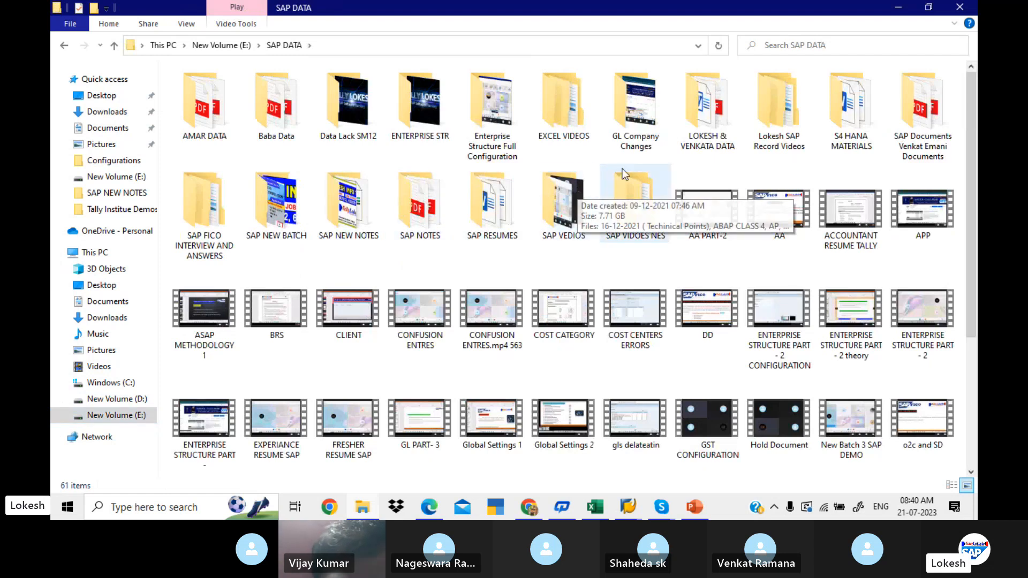
click(373, 218)
double_click(373, 218)
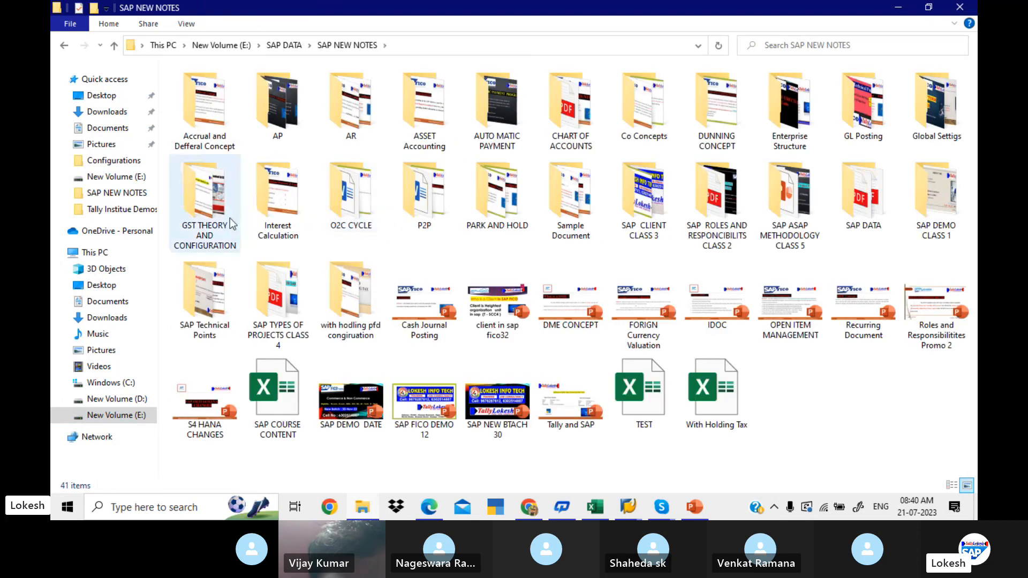
- Open the GST CONFIGURAITON STEPS presentation from the GST THEORY AND CONFIGURATION folder and go to the GST COMPONENTS slide
click(232, 224)
double_click(231, 224)
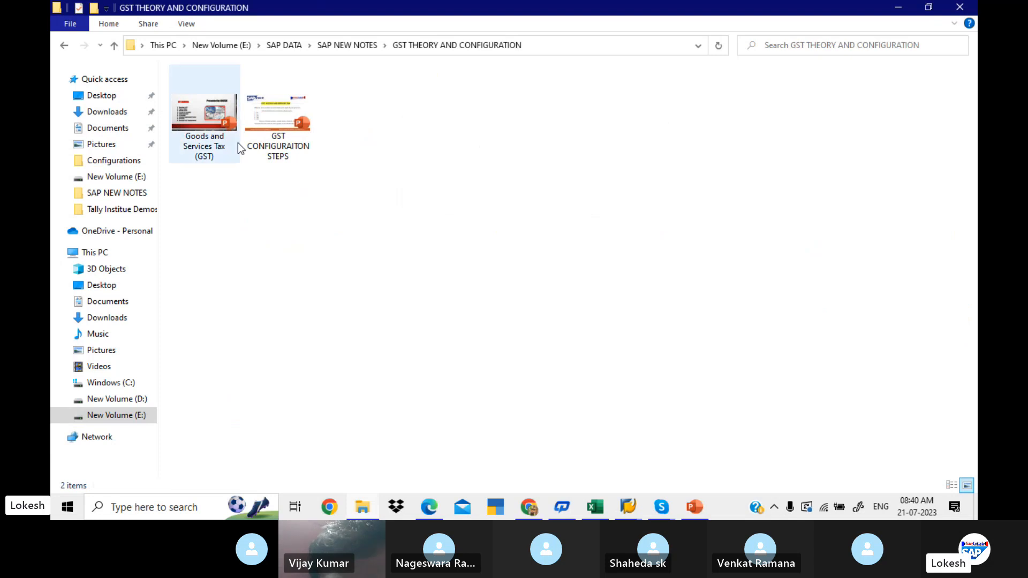
double_click(283, 105)
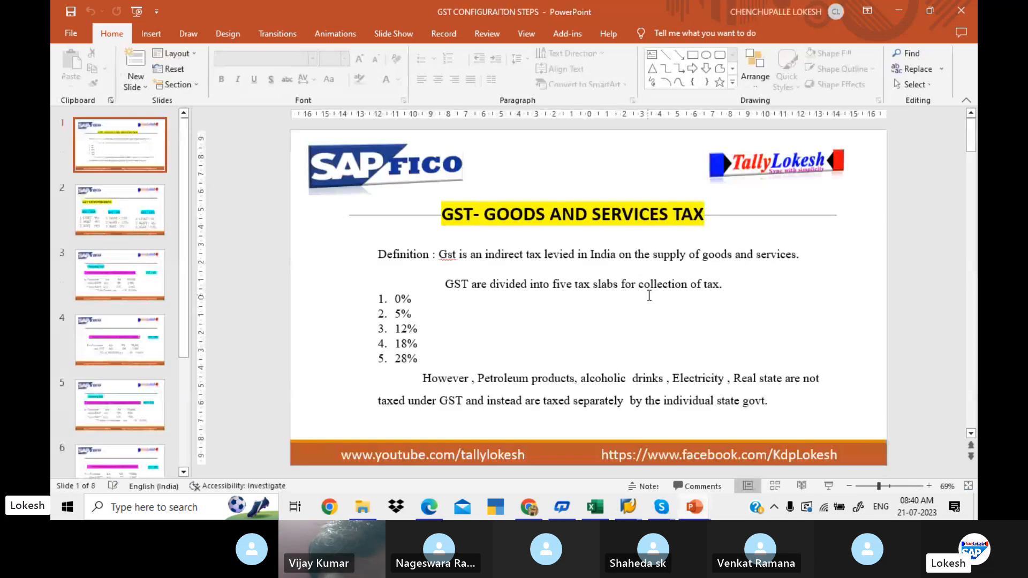
scroll(870, 410, down, 1)
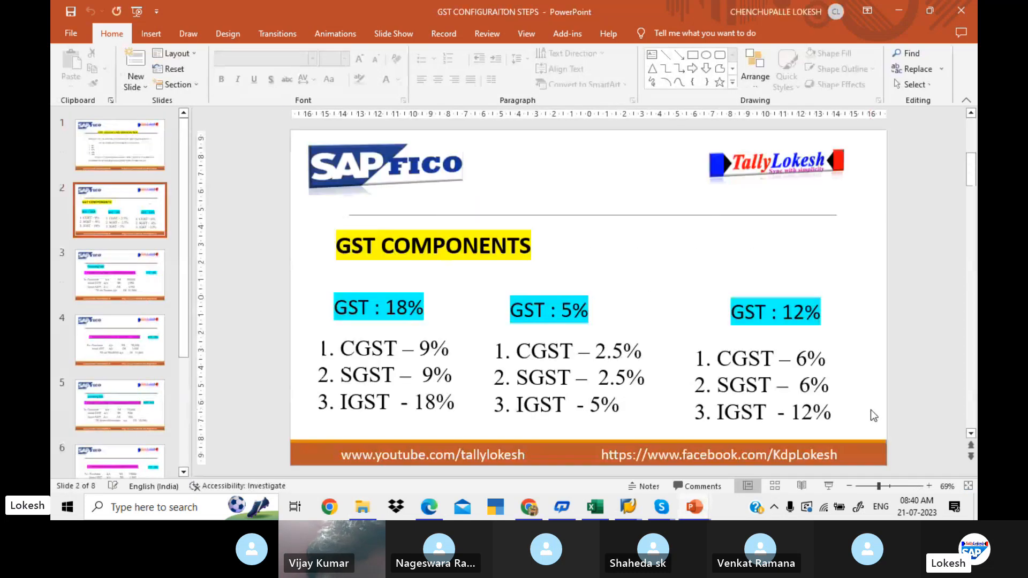
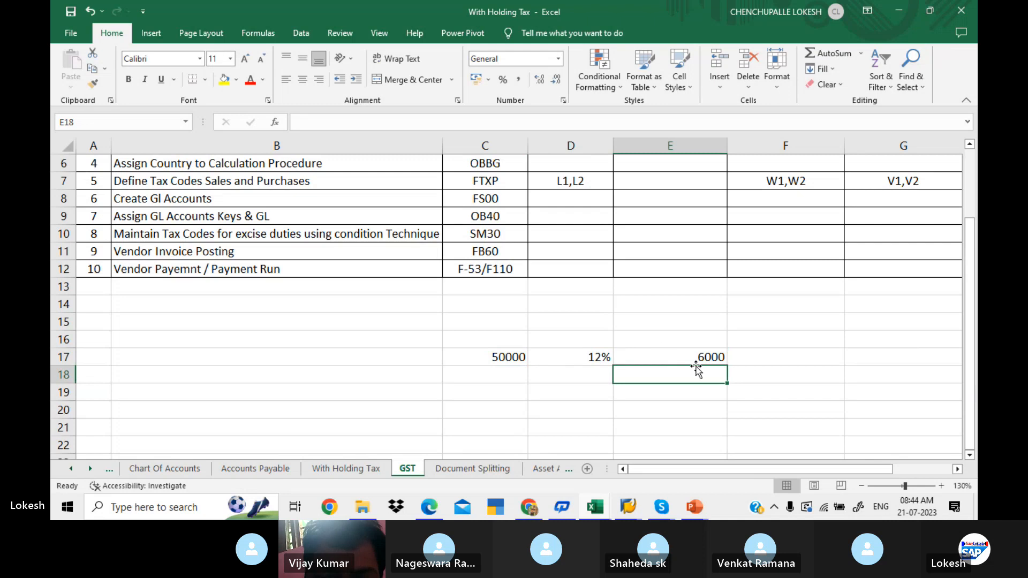
- Label the example calculation in cells B17 to B19 as PURCHASE, CGST and SGST
click(696, 356)
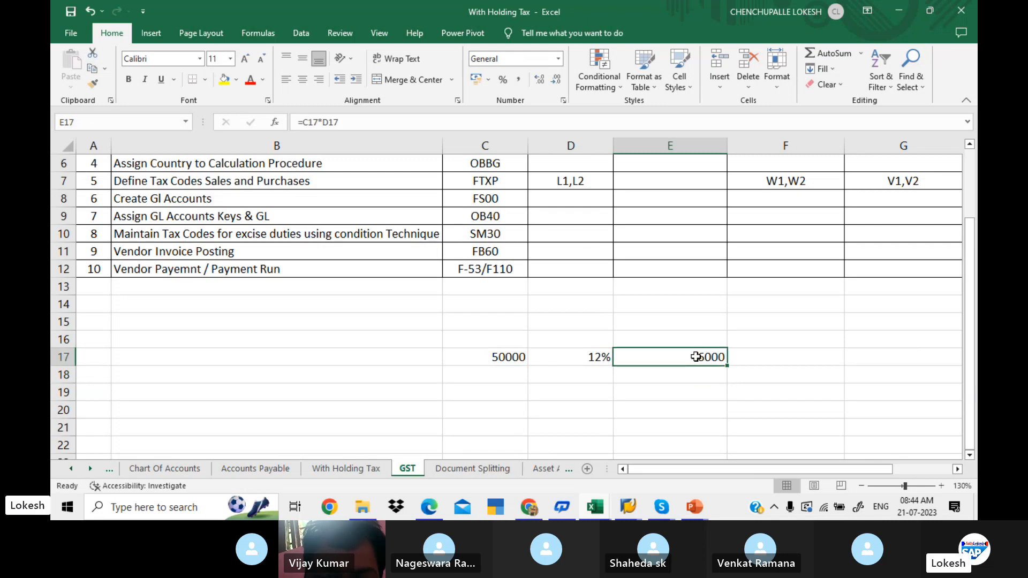
click(384, 358)
text(PU)
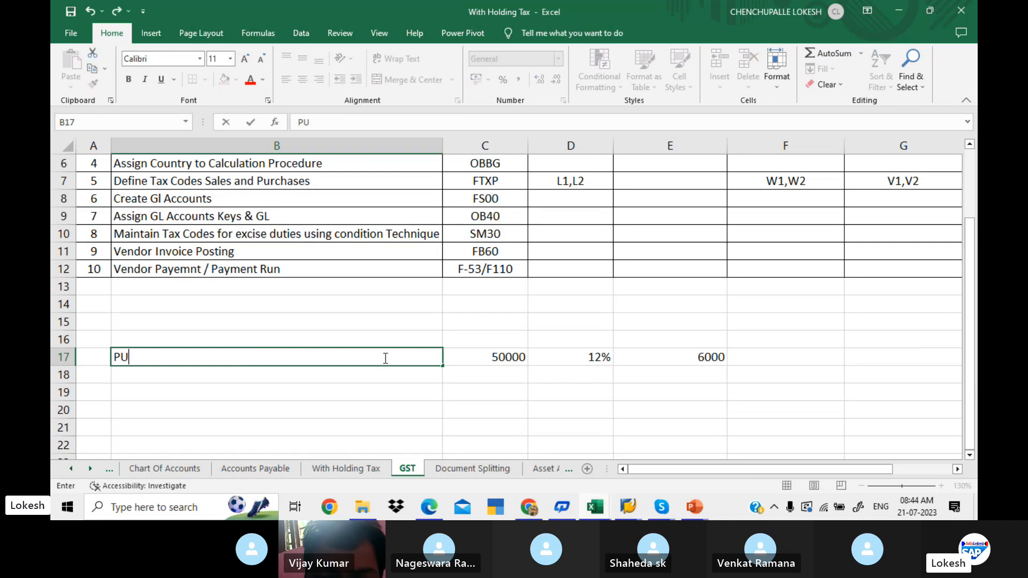
text(RCHASE)
key(Return)
text(CGST)
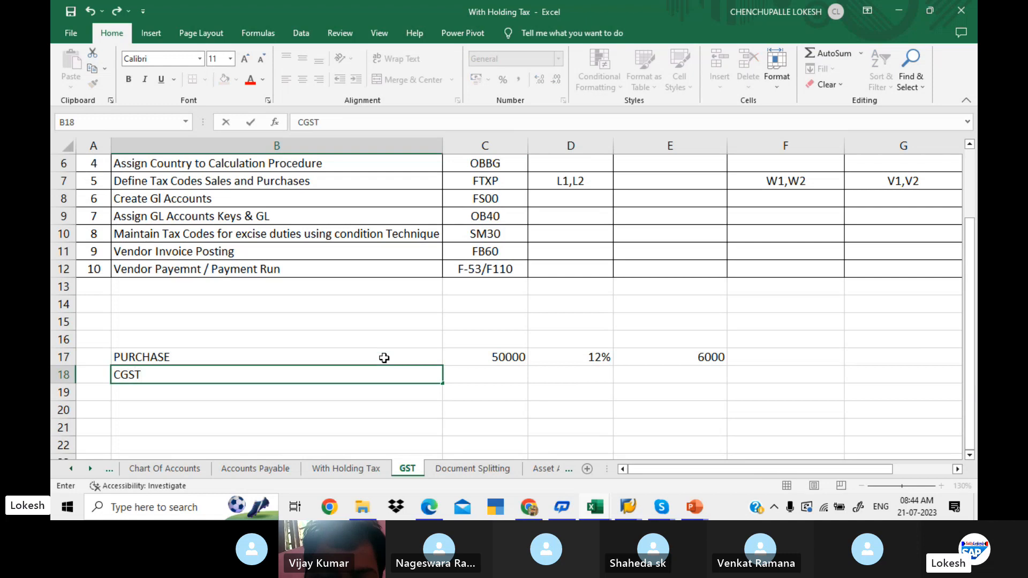
key(Return)
text(SGST)
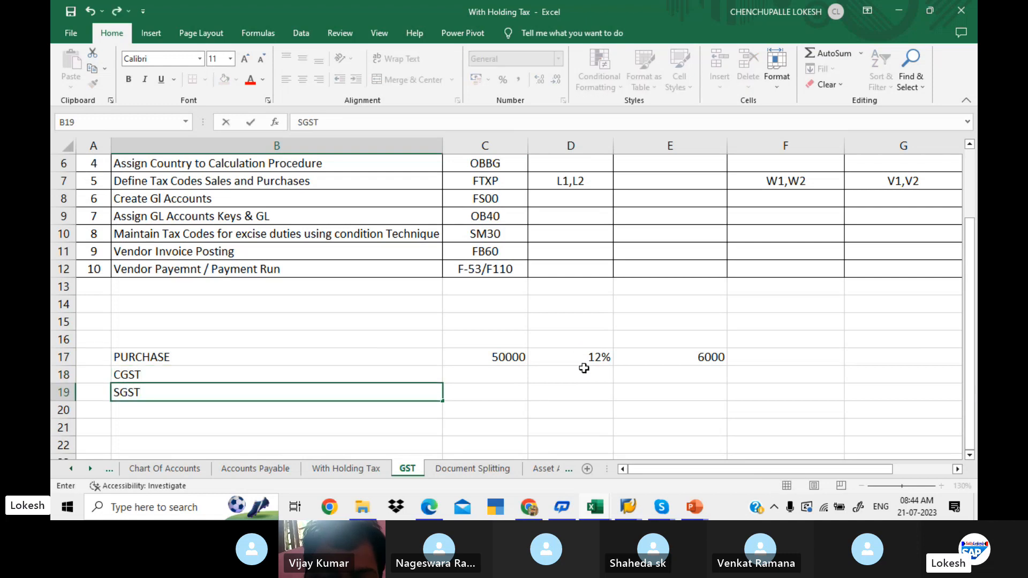
- Calculate half of the tax amount in cell F17 with the formula =E17/2
click(679, 358)
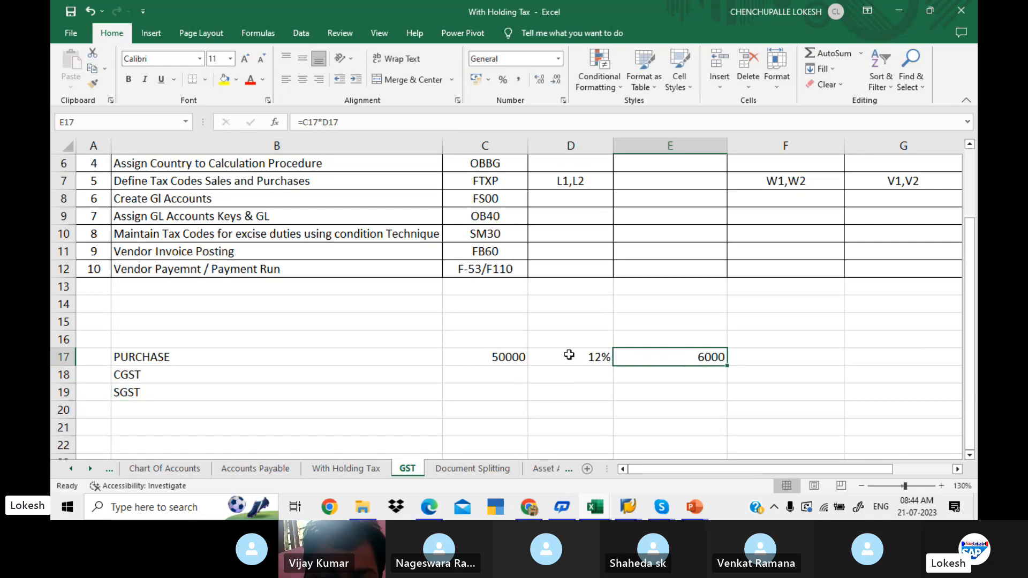
click(517, 373)
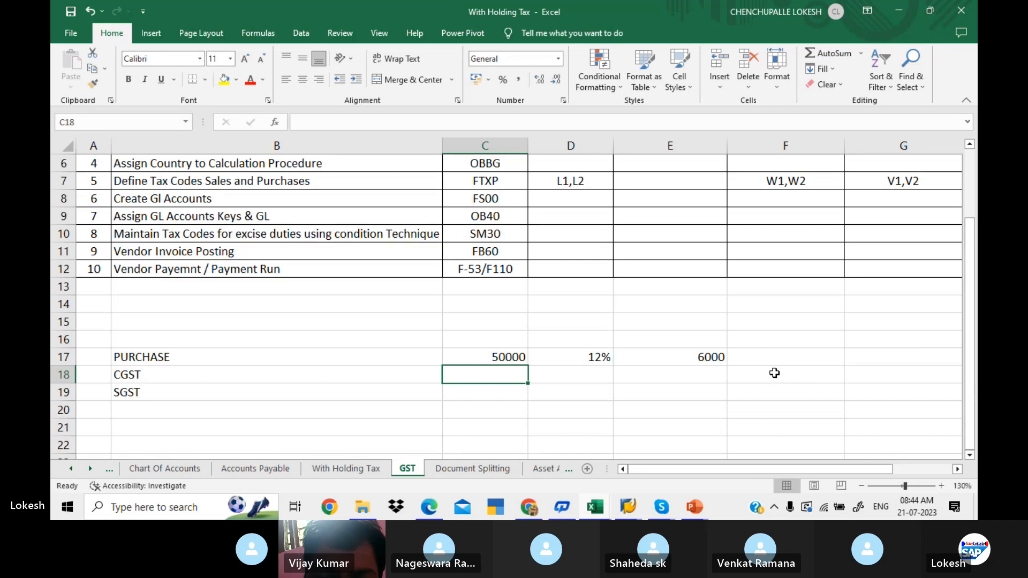
click(786, 359)
text(=)
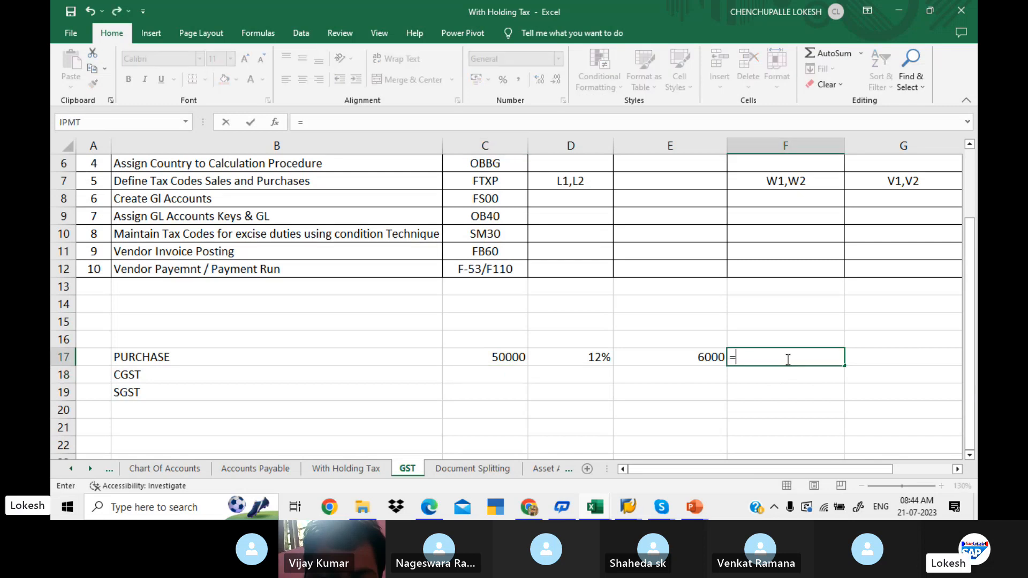
click(702, 354)
text(/2)
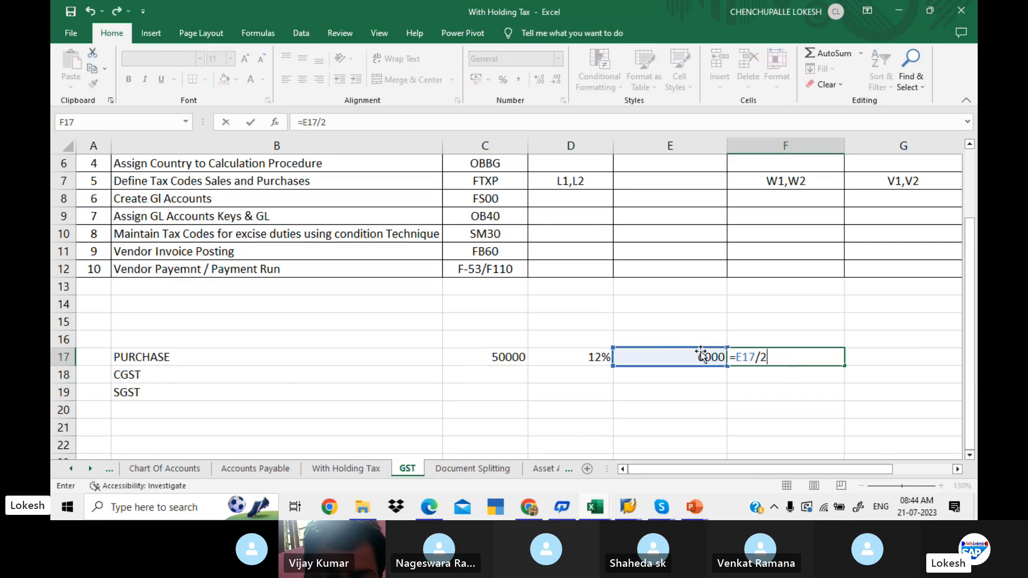
key(Return)
click(776, 353)
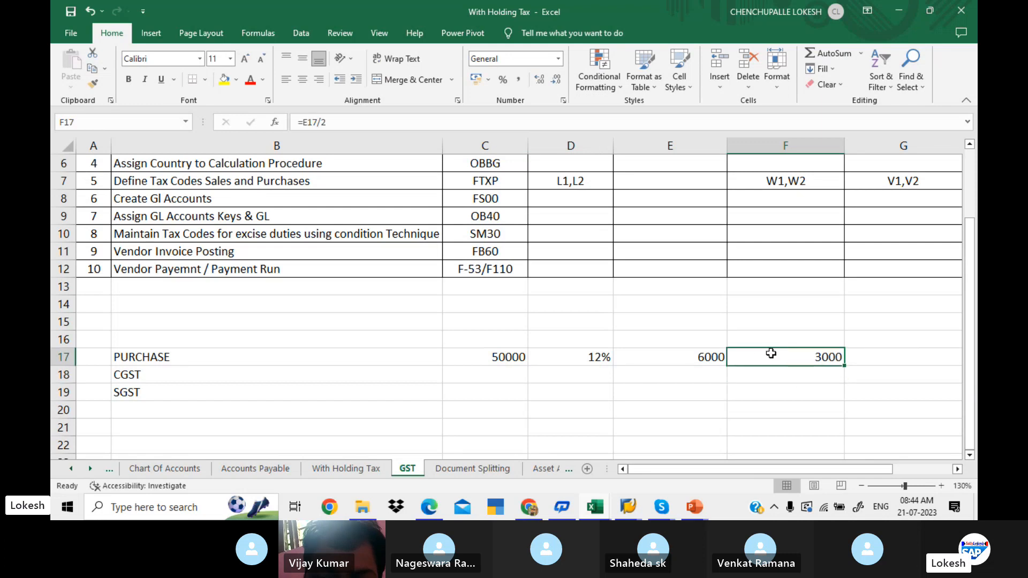
- Enter 3000 as the amount for both CGST and SGST in cells C18 and C19
click(516, 369)
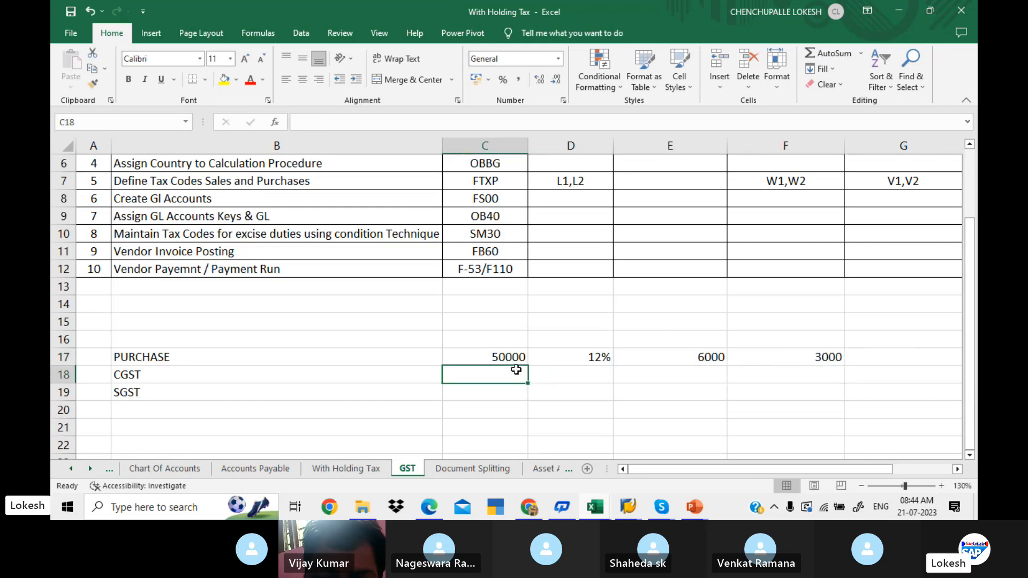
text(3000)
key(Return)
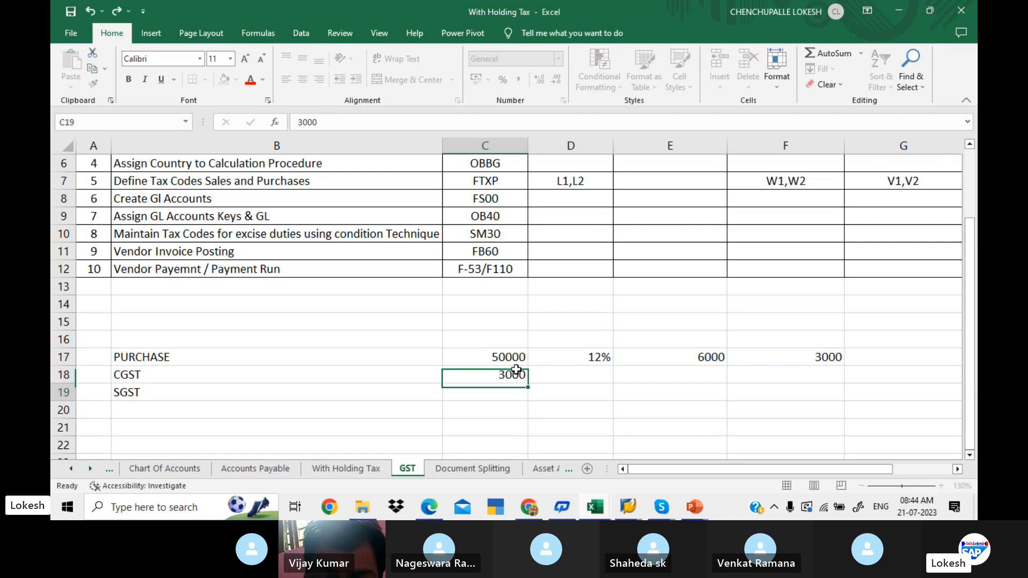
text(3000)
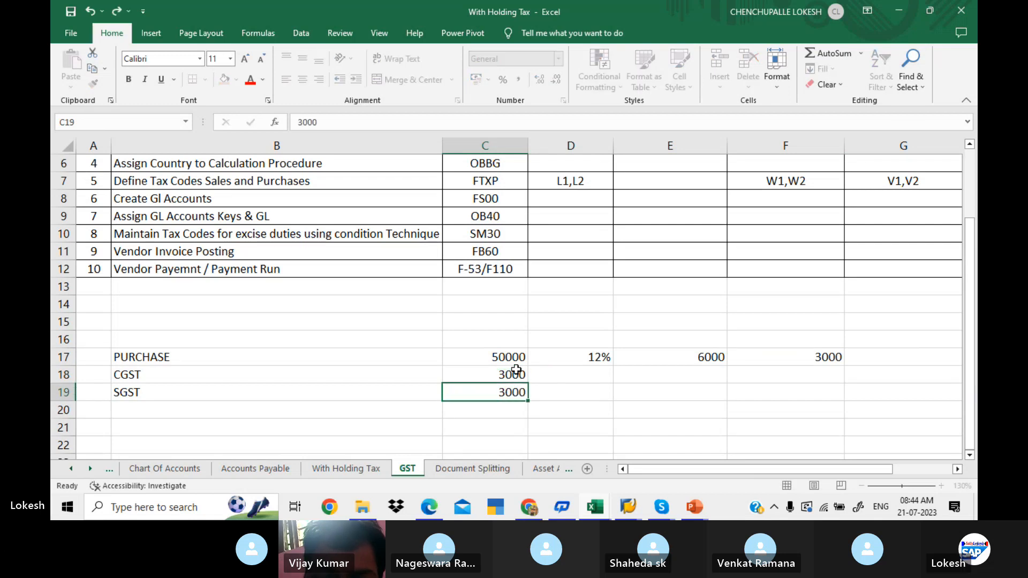
key(Return)
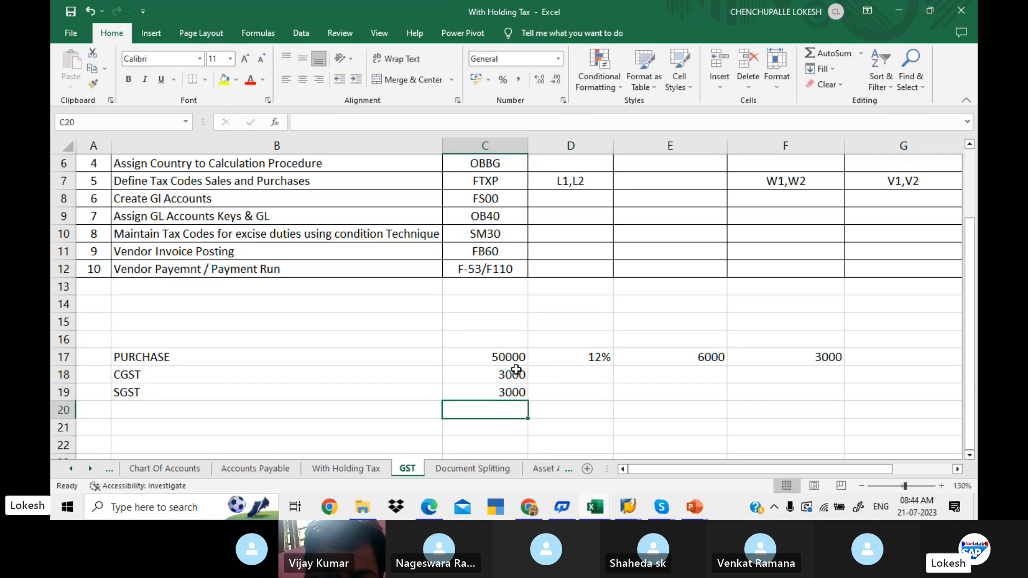
- Total the purchase, CGST and SGST amounts in cell C20 with the formula =C17+C18+C19
text(=)
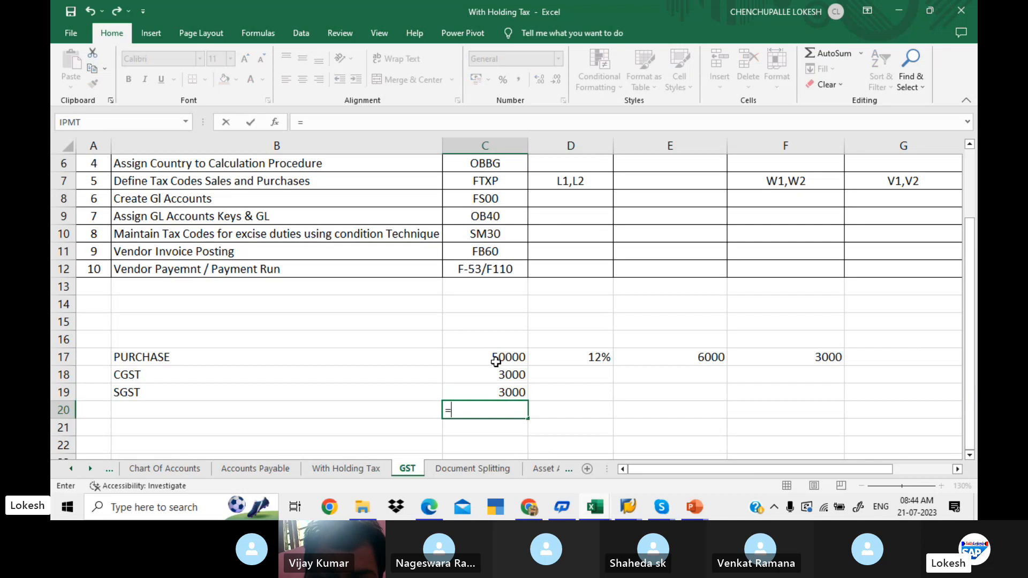
key(BackSpace)
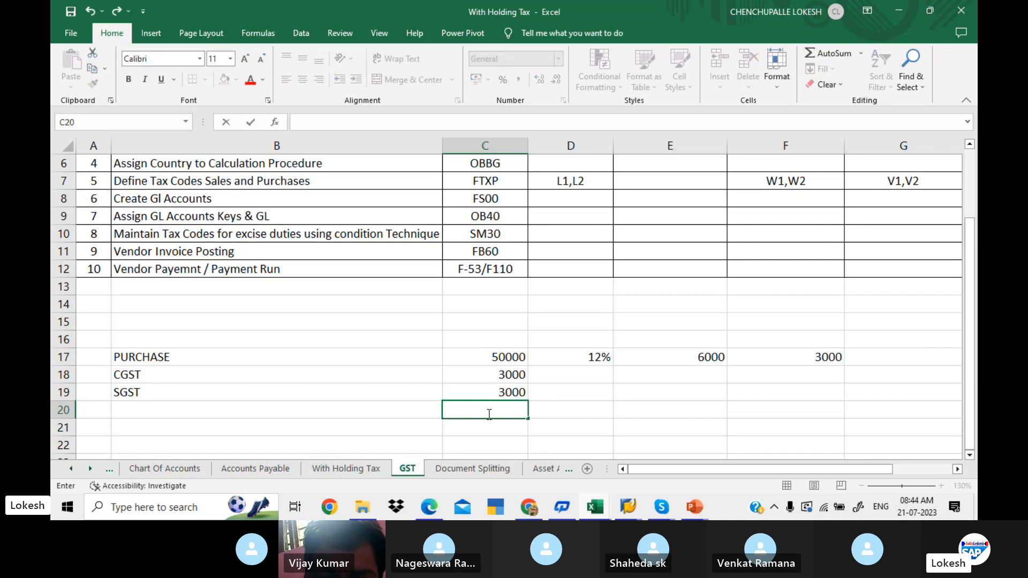
text(=)
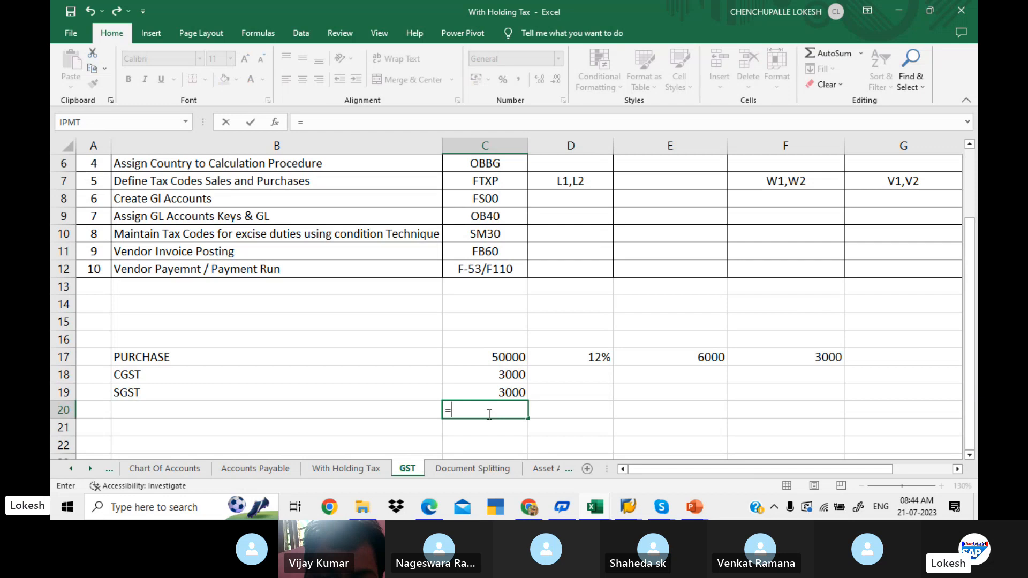
click(475, 363)
text(+)
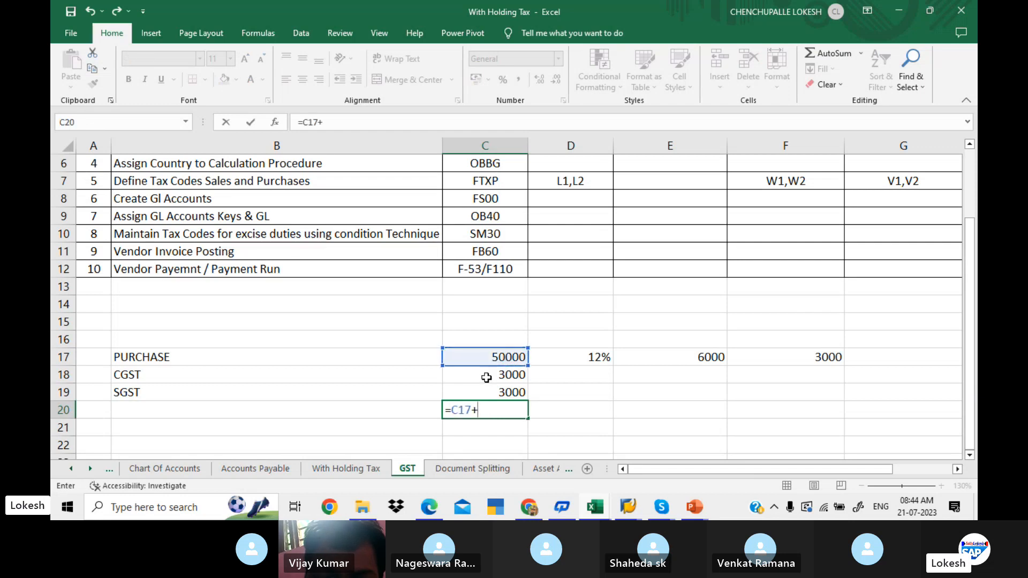
click(486, 377)
text(+)
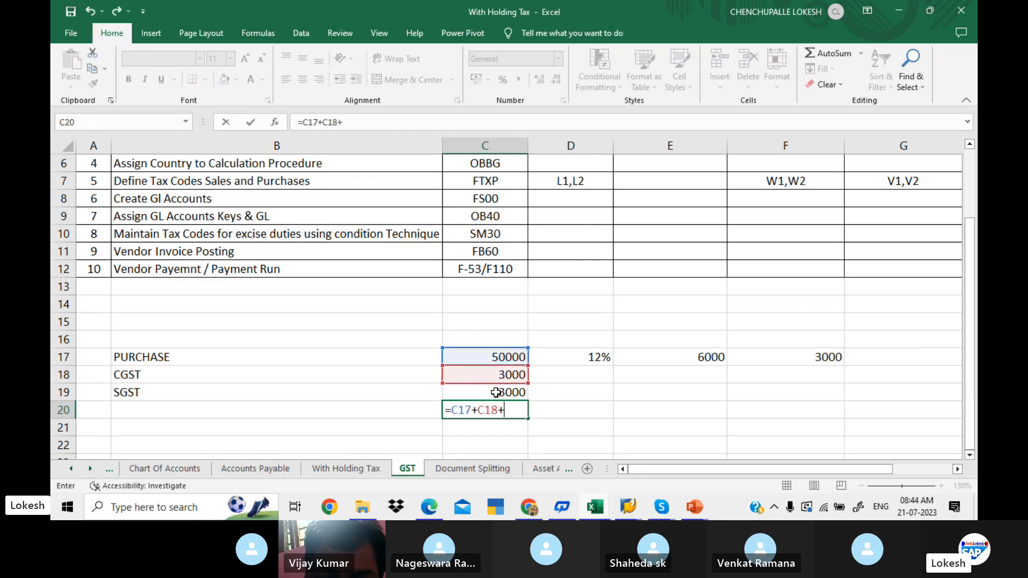
click(496, 392)
key(Return)
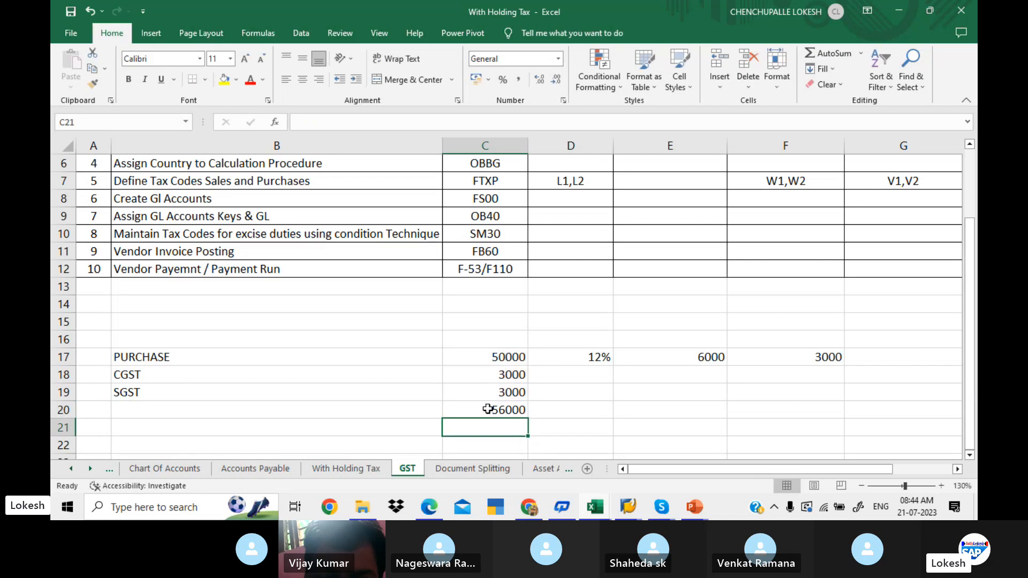
click(487, 409)
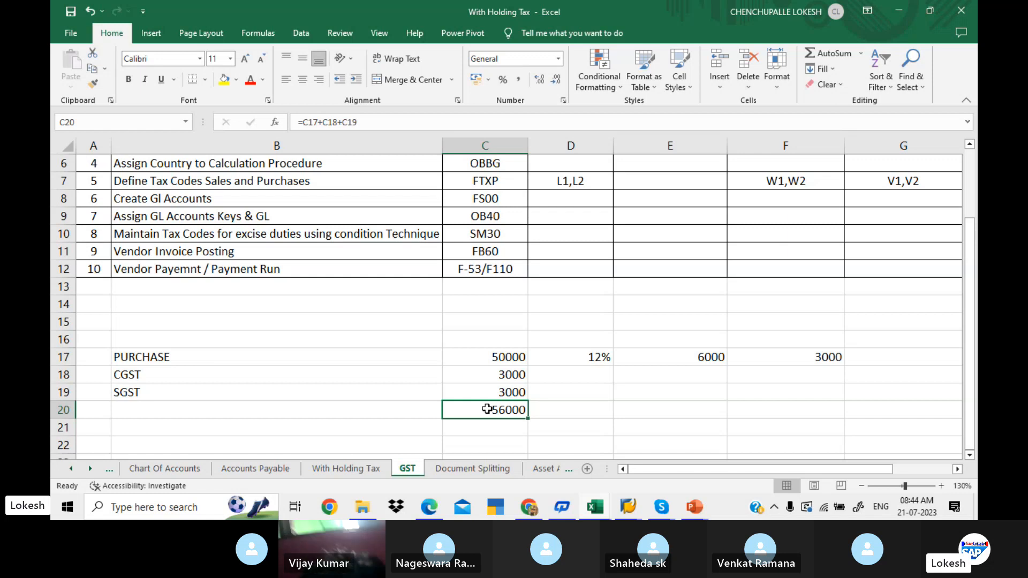
- Add the heading EXCLUDING TAX in cell B16 above PURCHASE and fill it yellow
click(320, 339)
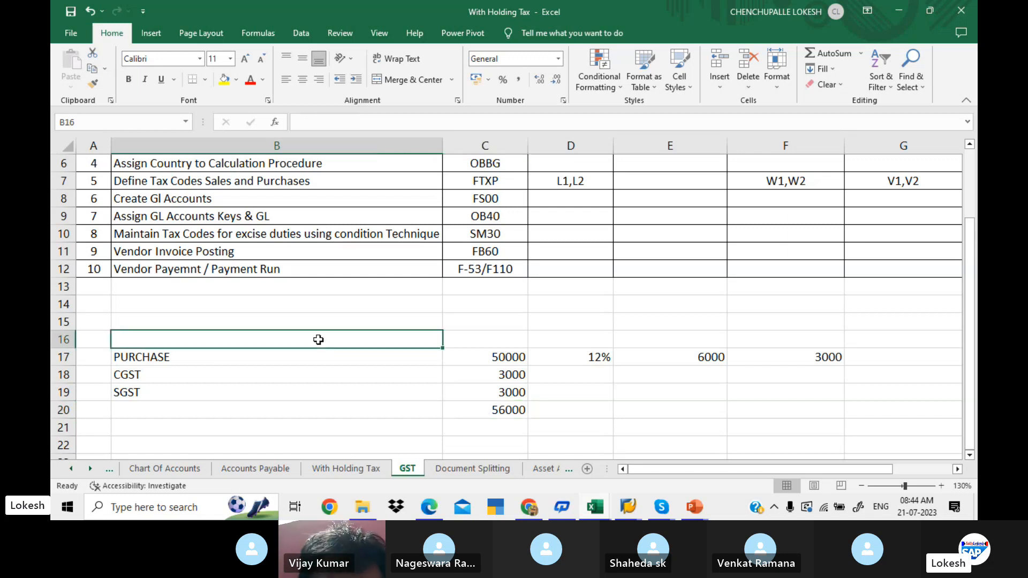
text(eE)
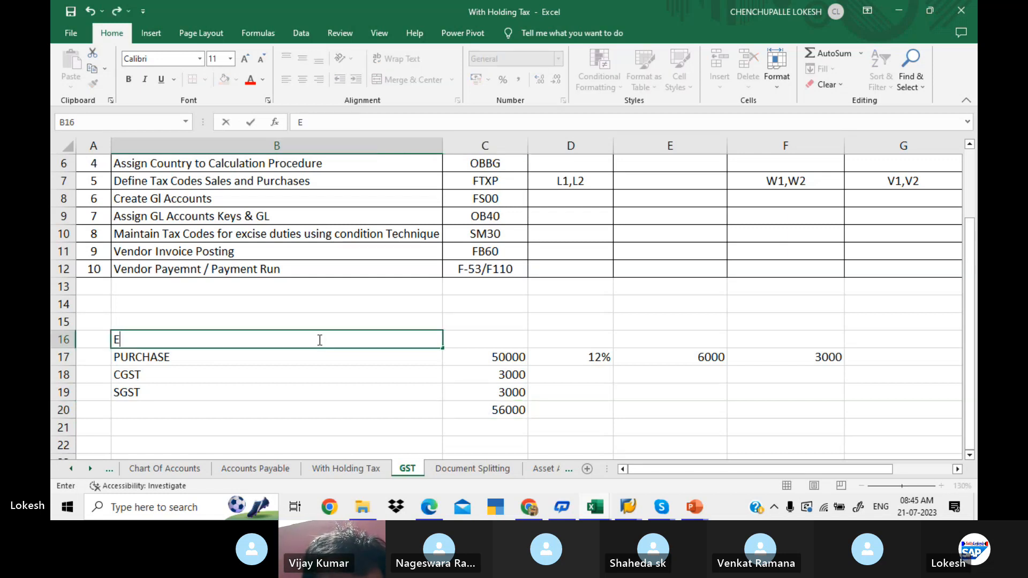
text(XC)
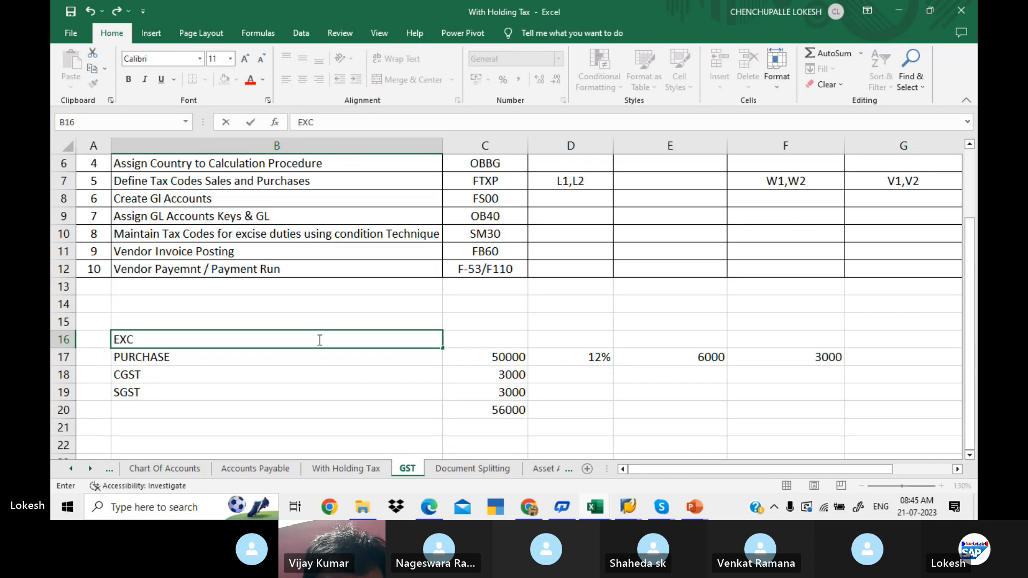
text(LUDING TAX)
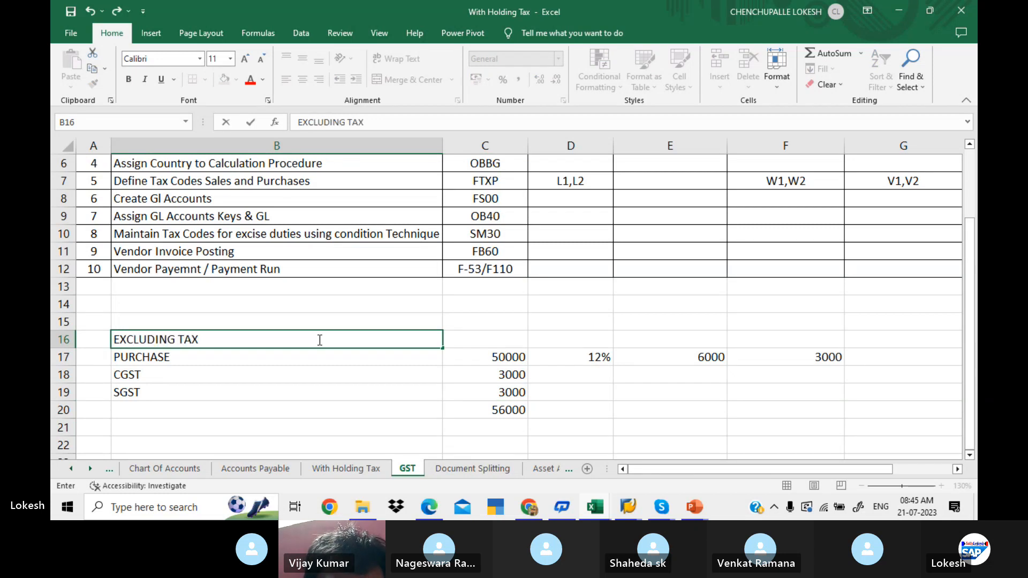
key(Return)
click(320, 340)
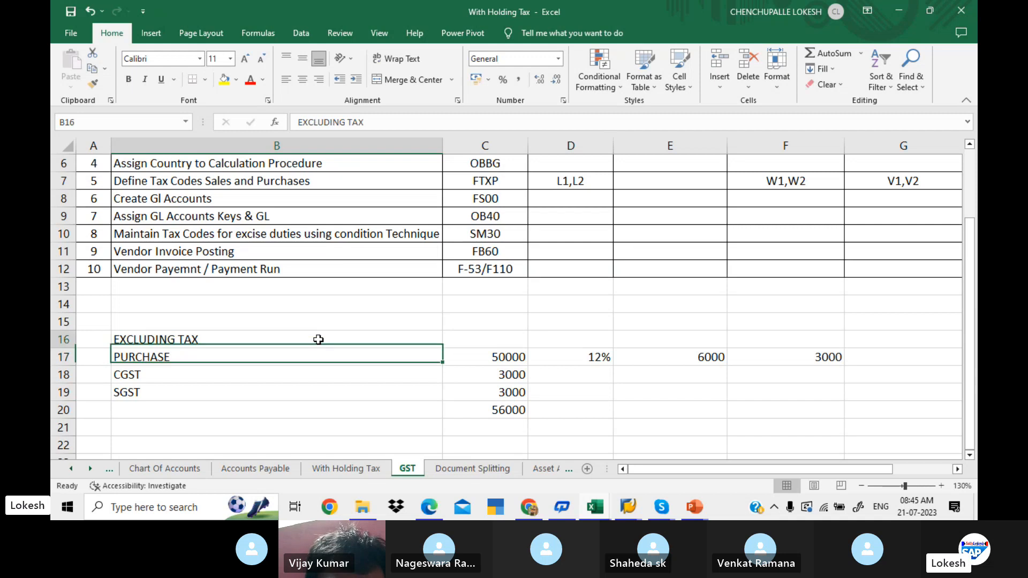
click(224, 79)
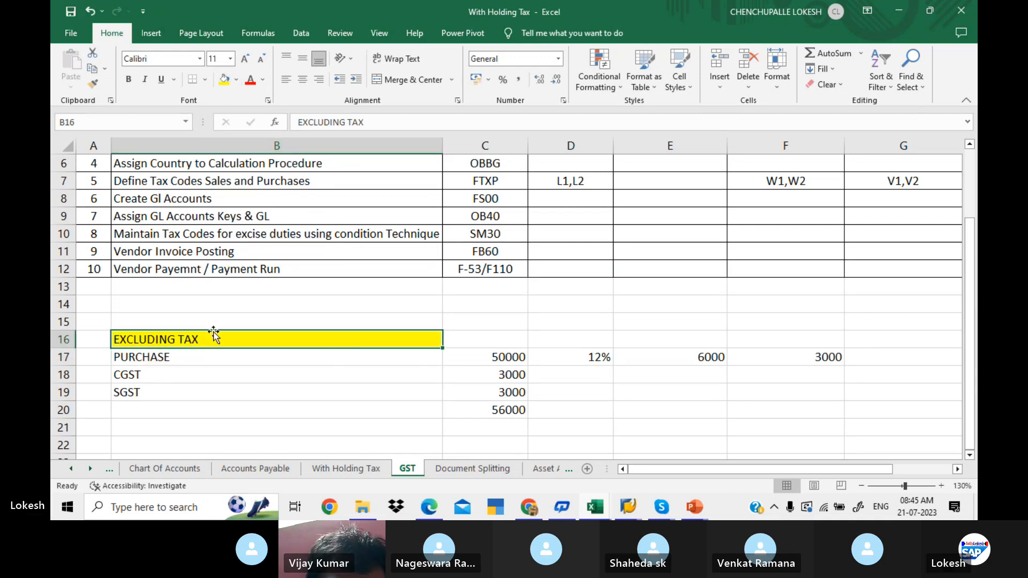
- Copy the heading and labels in B16:B19 to the cells starting at B21
drag(281, 343, 309, 405)
key(ctrl+c)
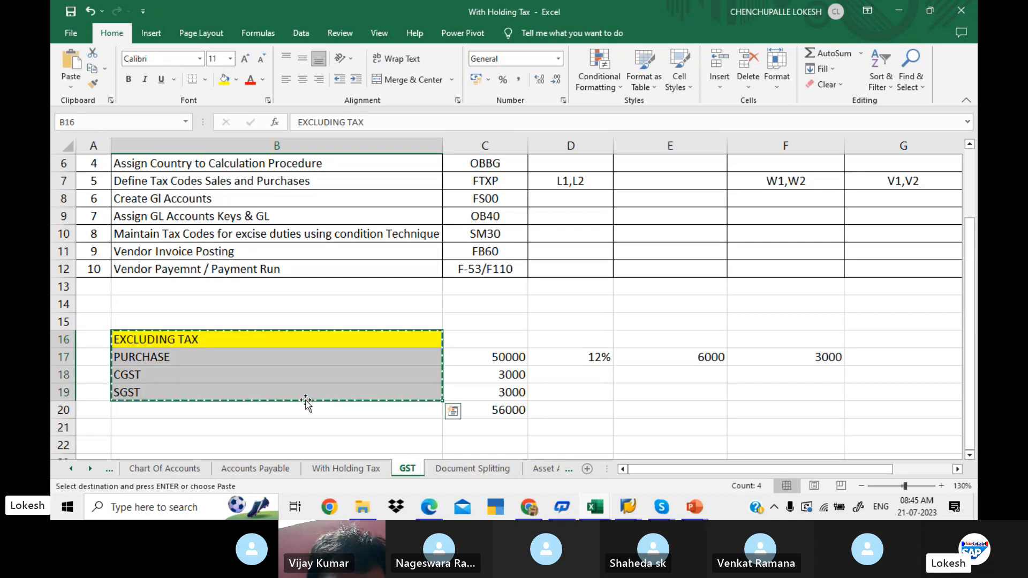
click(176, 430)
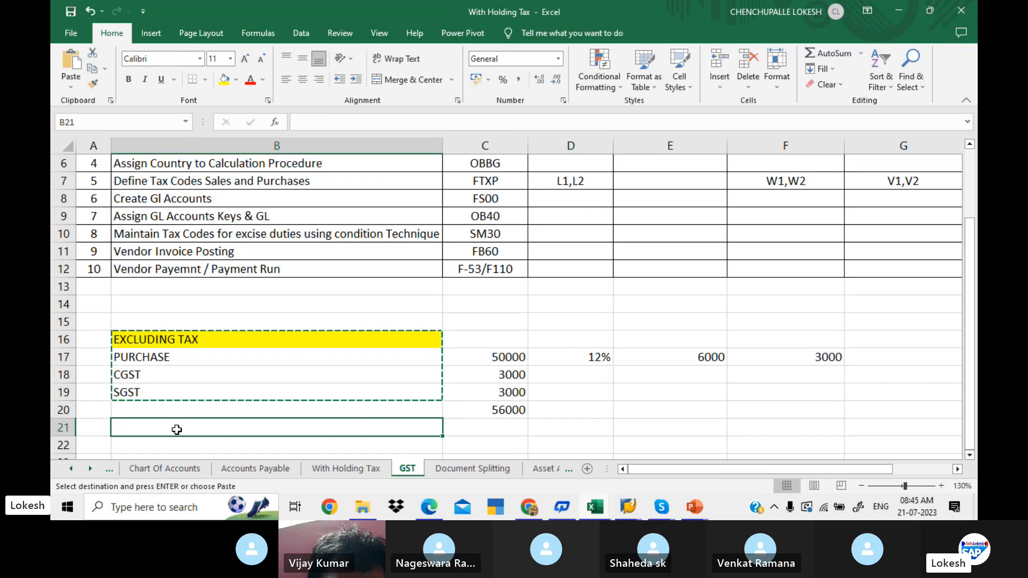
key(ctrl+v)
key(Escape)
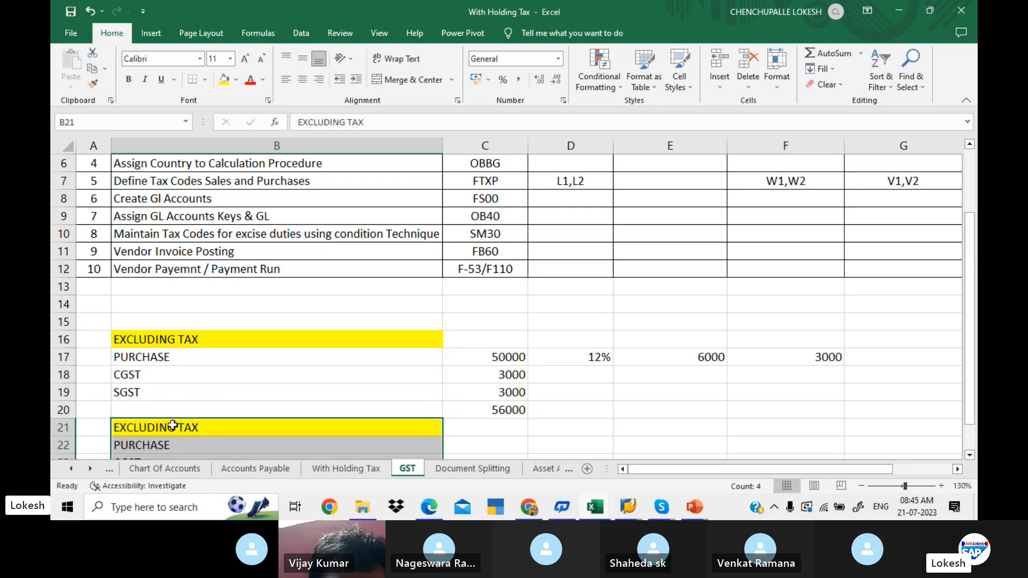
- Change the copied heading in cell B21 to INCLUDING TAX
click(172, 427)
double_click(172, 427)
key(BackSpace)
key(BackSpace)
key(BackSpace)
key(BackSpace)
key(BackSpace)
key(BackSpace)
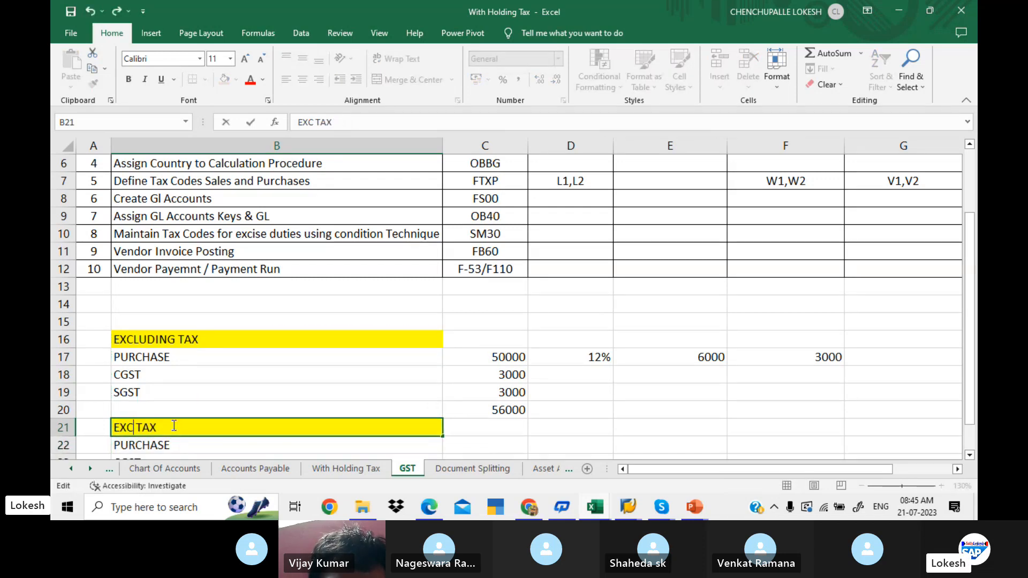
key(BackSpace)
key(BackSpace)
key(BackSpace)
text(INCLUD)
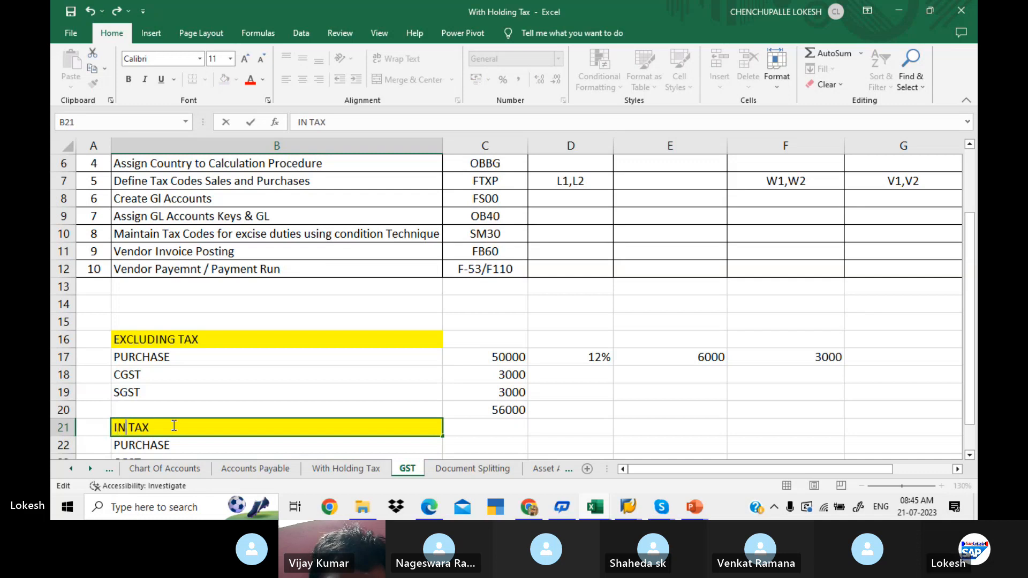
text(ING)
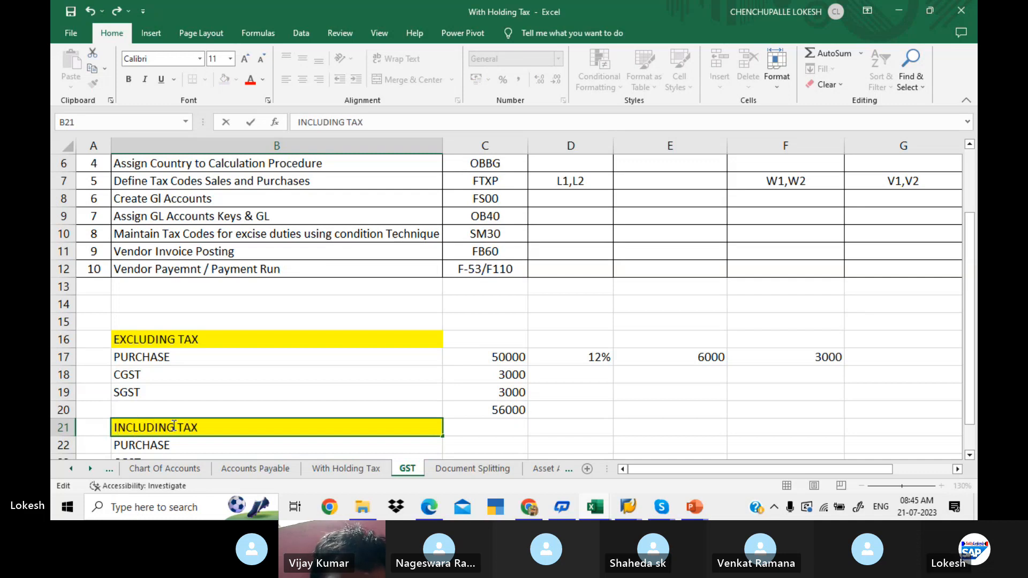
click(463, 428)
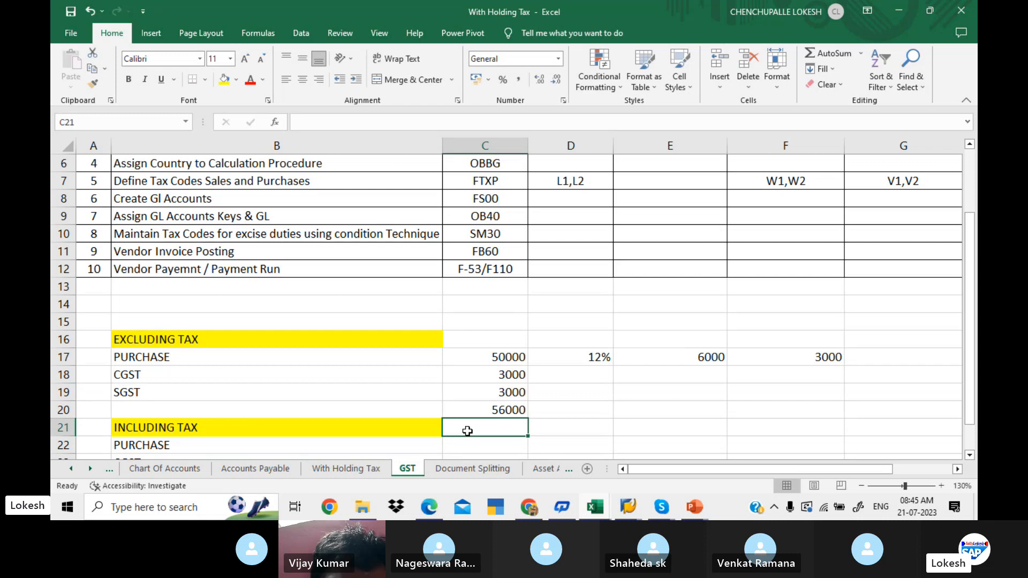
- Enter the amount 50000 in cell C21 beside INCLUDING TAX and the tax rate 12% in D21
key(Down)
key(Down)
key(Down)
key(Down)
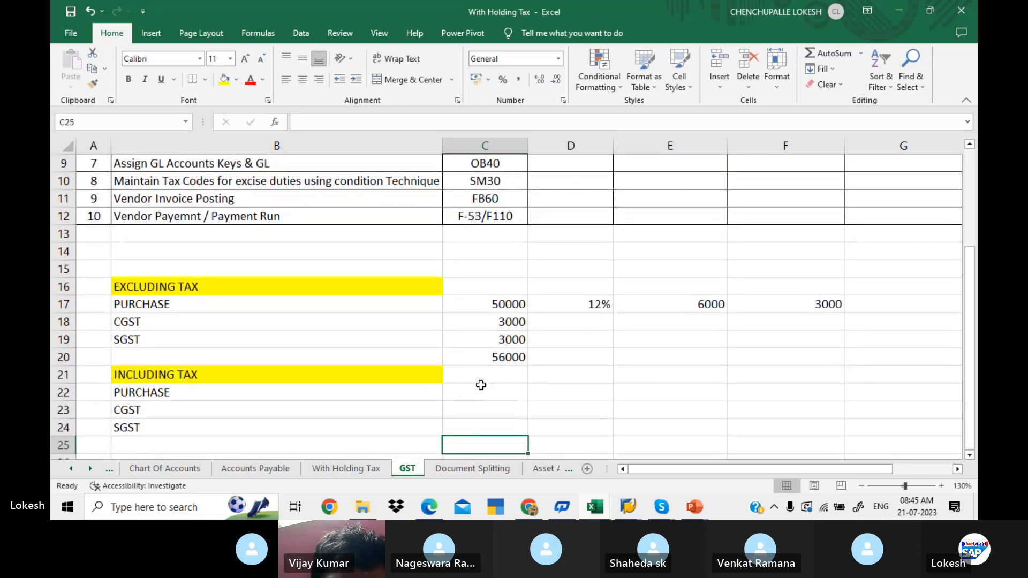
click(501, 380)
text(50)
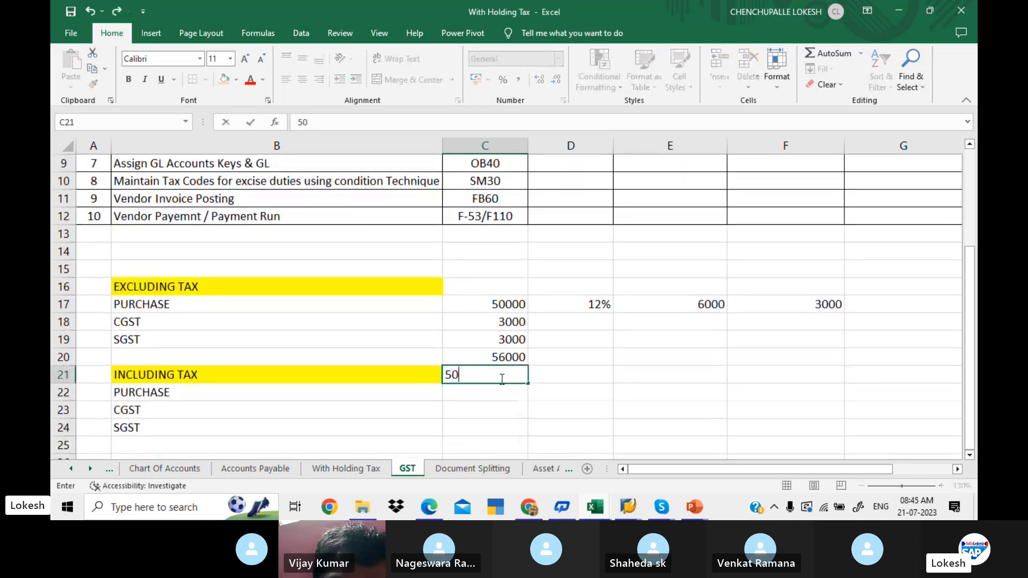
text(000)
key(Tab)
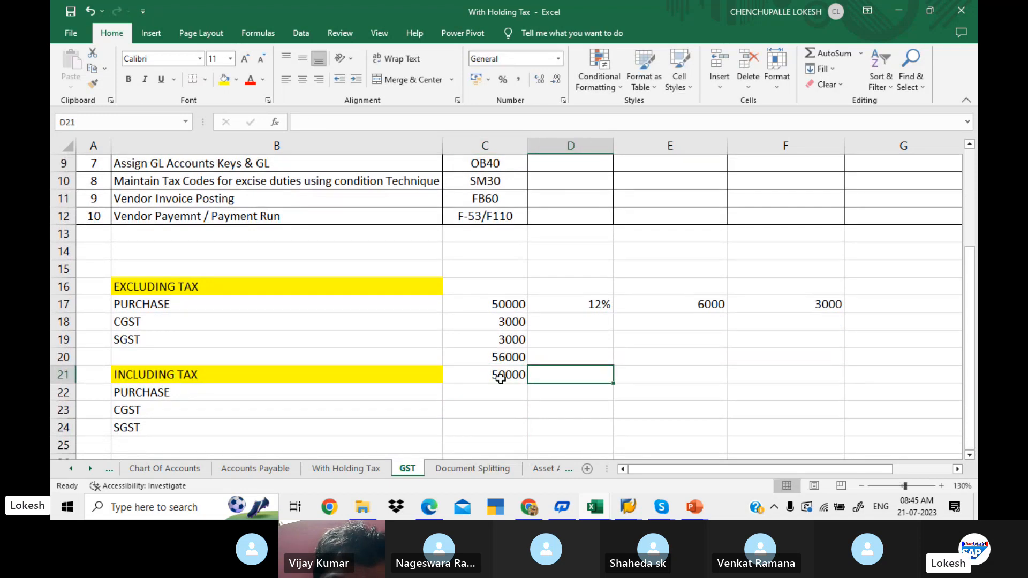
text(12%)
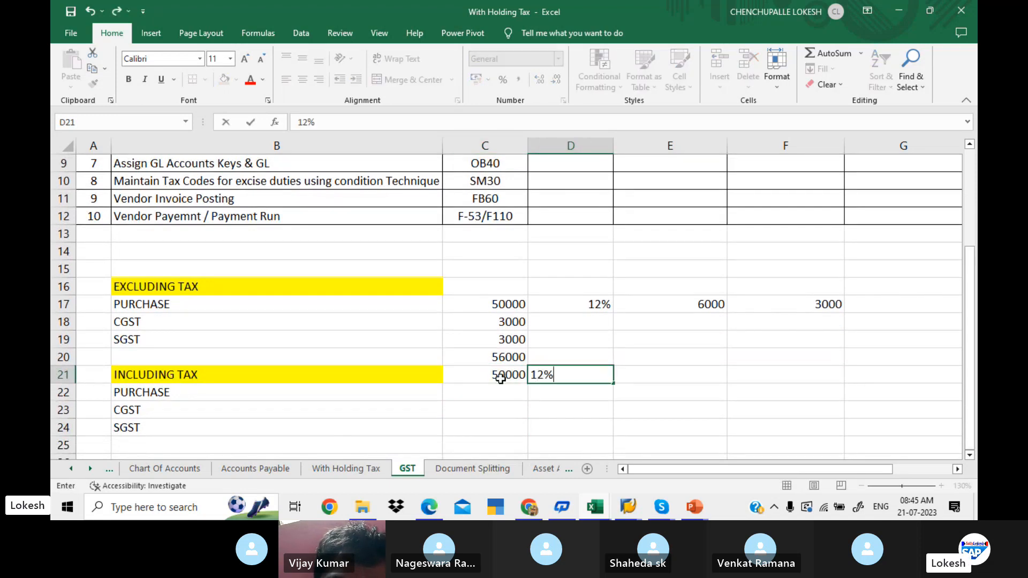
- Calculate the tax amount in cell E21 with the formula =C21*D21
click(669, 375)
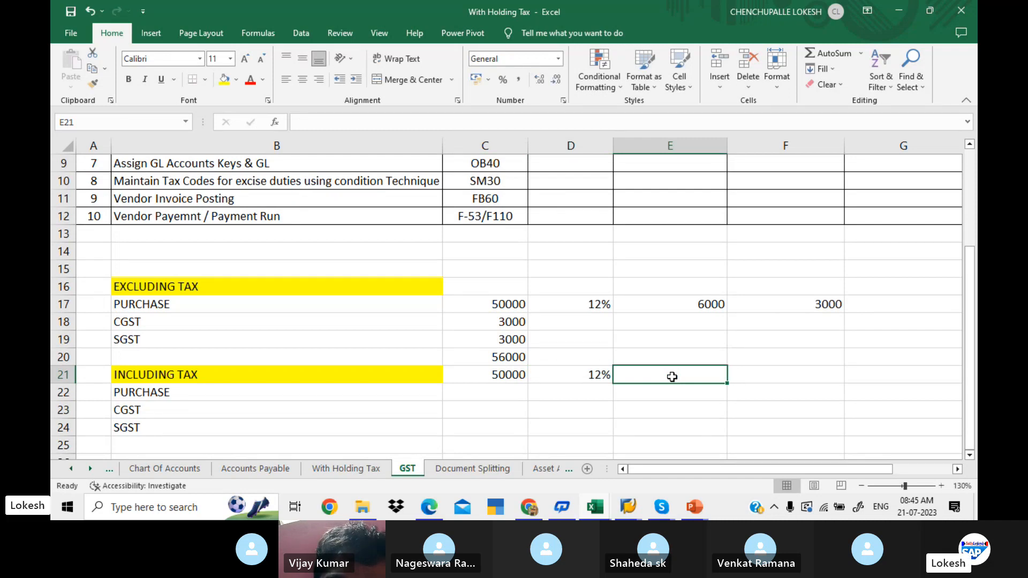
text(=)
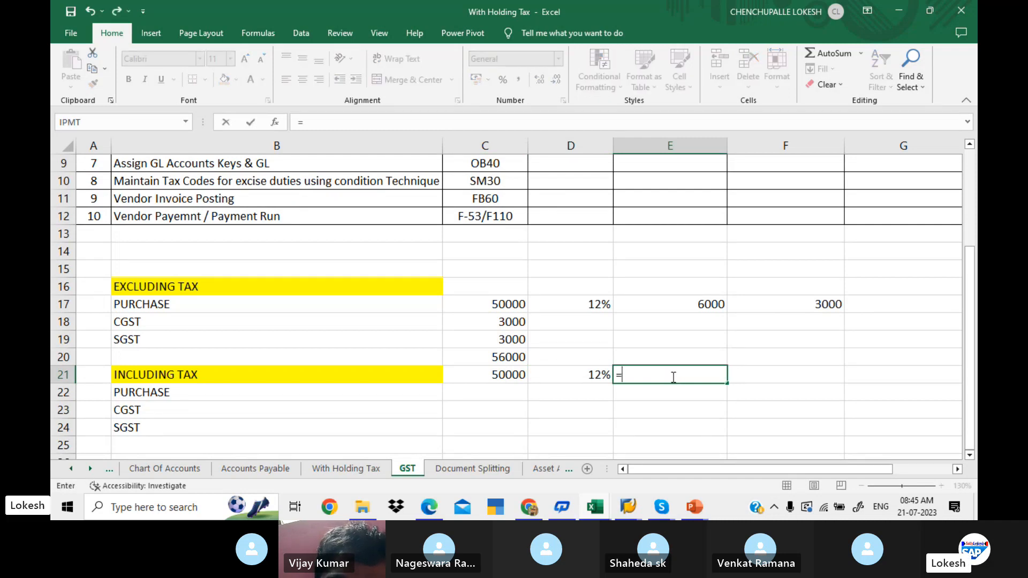
click(515, 377)
text(*)
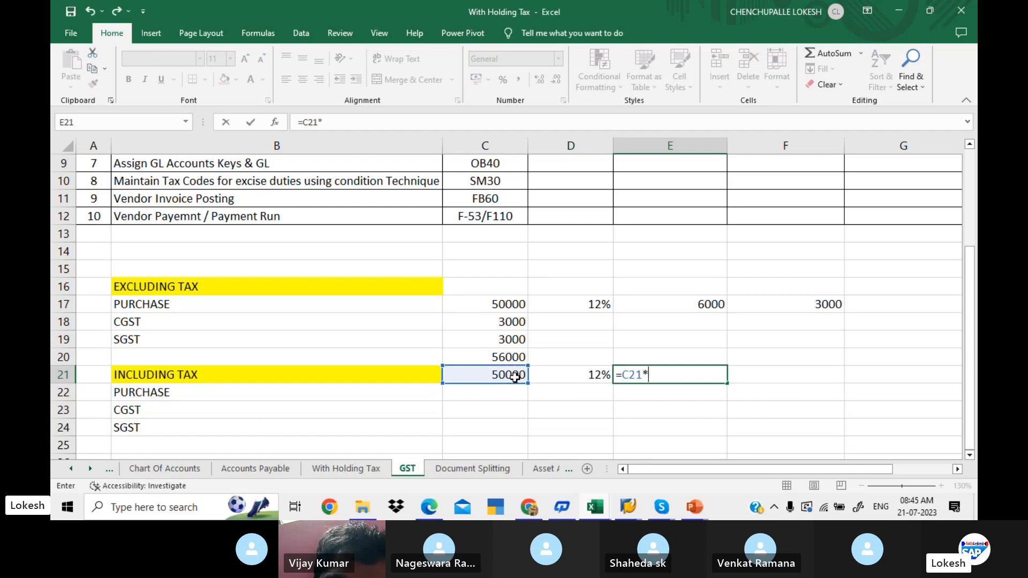
click(570, 374)
key(Return)
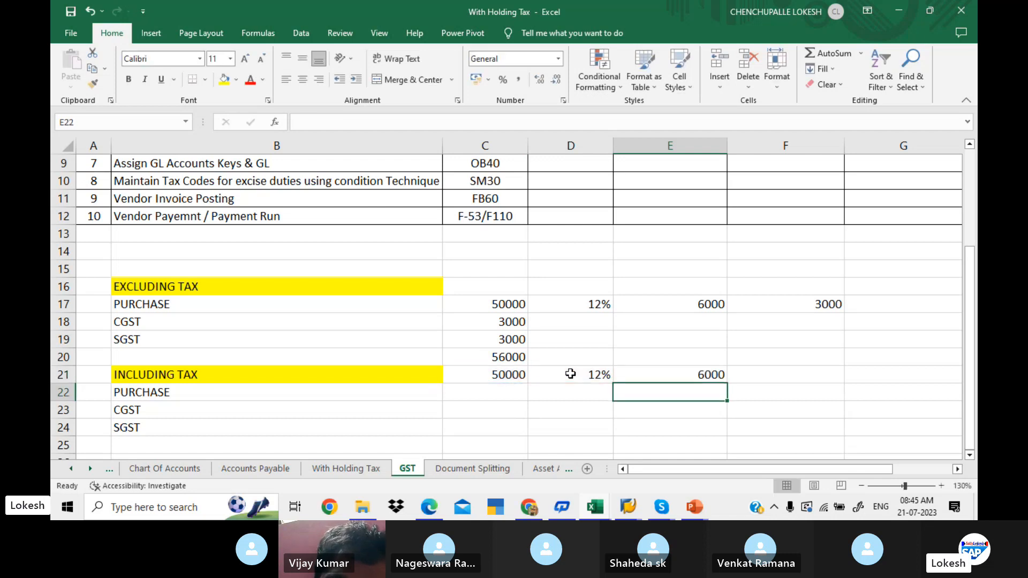
click(677, 374)
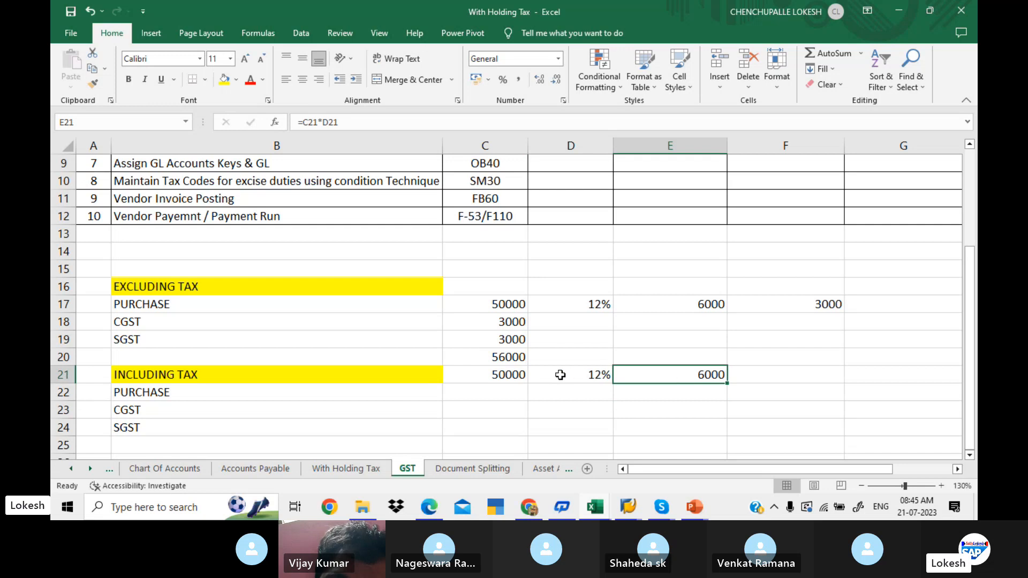
click(497, 374)
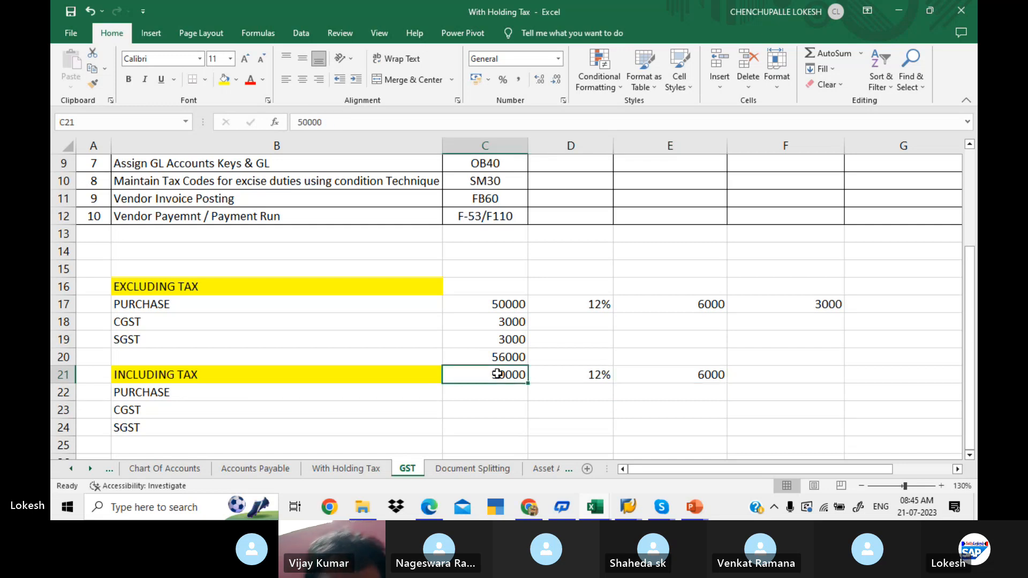
click(503, 358)
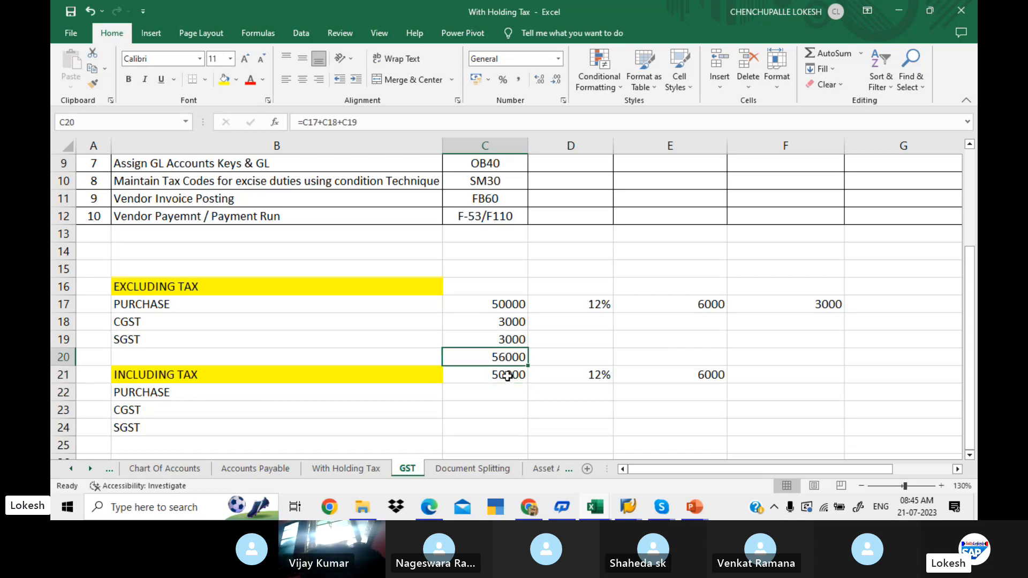
click(508, 378)
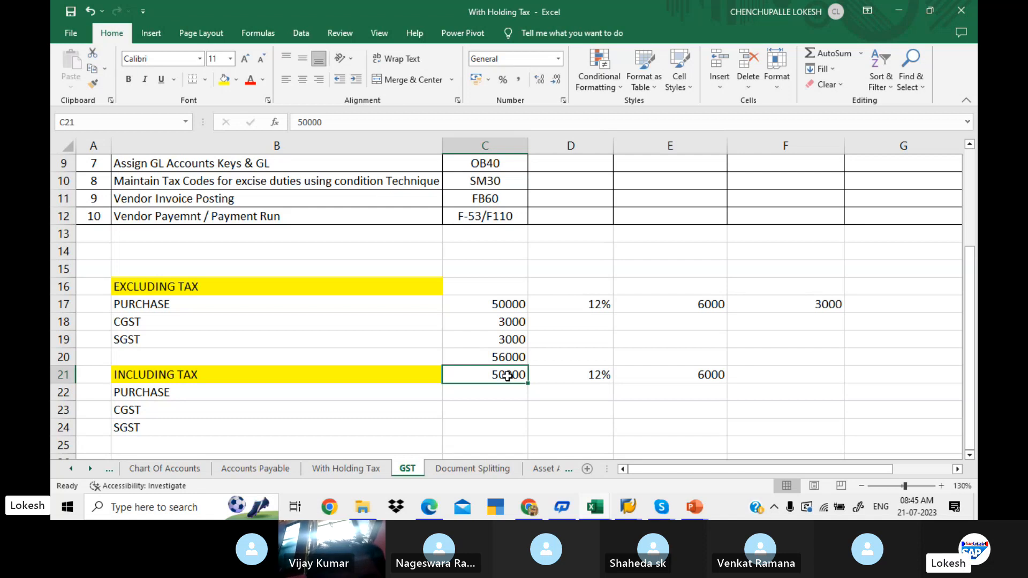
- Enter 44000 in cell C22 as the tax-inclusive example's PURCHASE amount
click(509, 389)
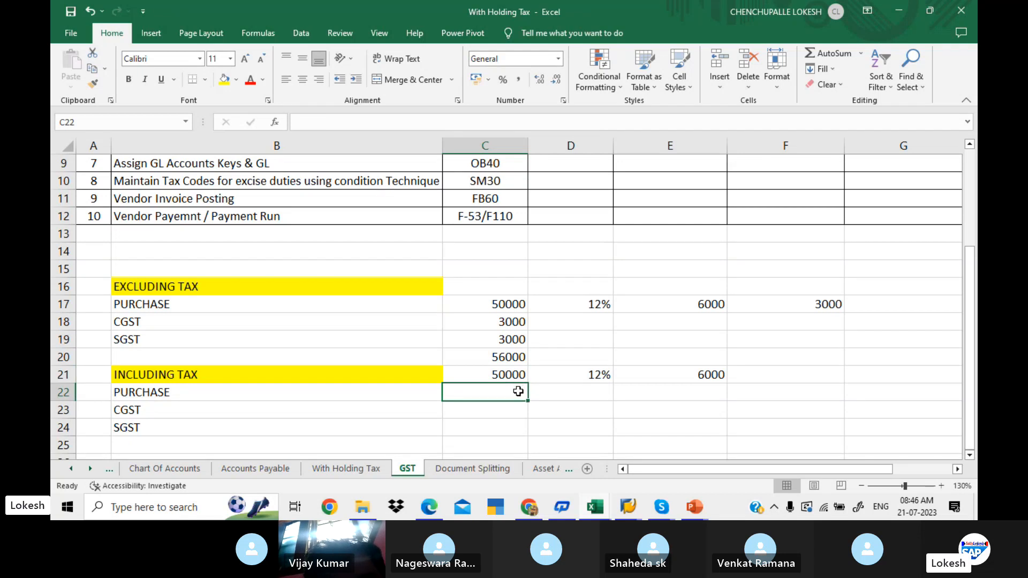
text(440)
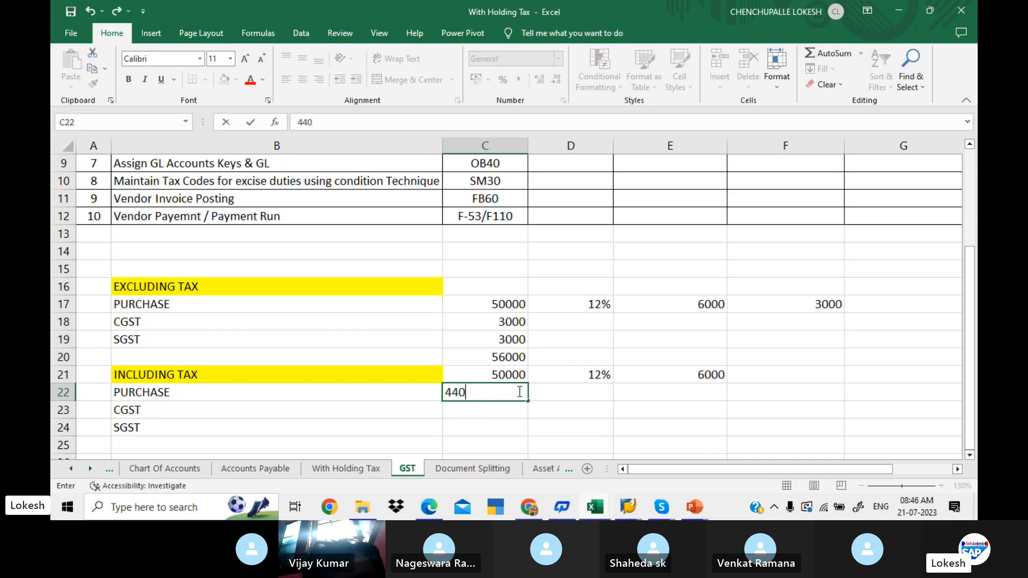
text(00)
key(Return)
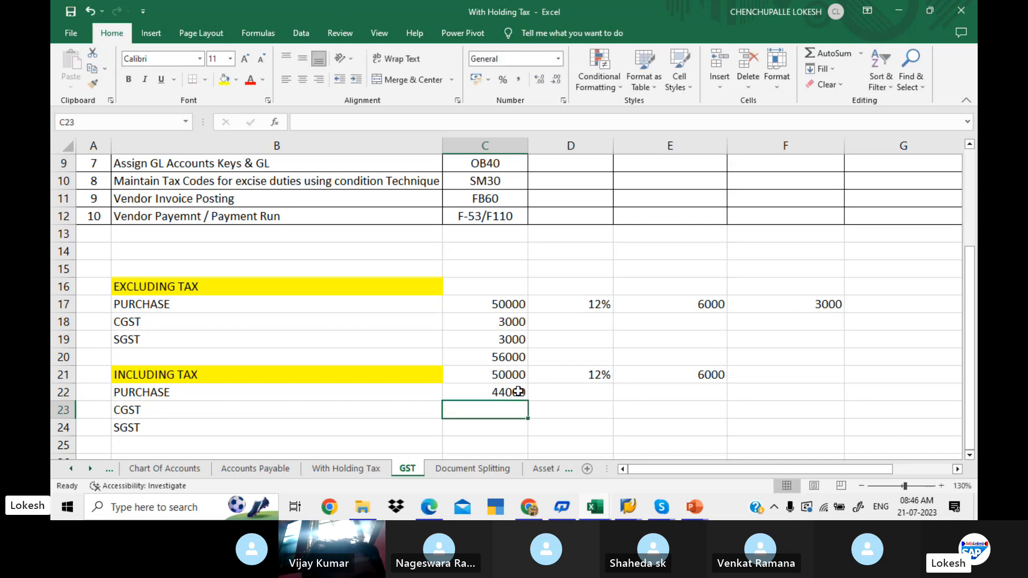
- Enter 3000 for CGST in cell C23 and 3000 for SGST in cell C24
text(30000)
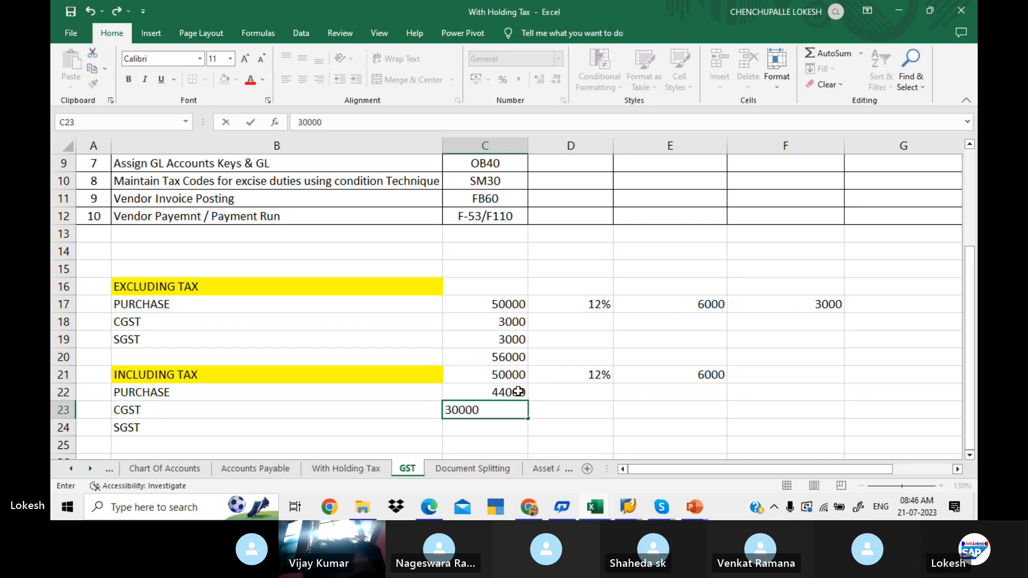
key(Return)
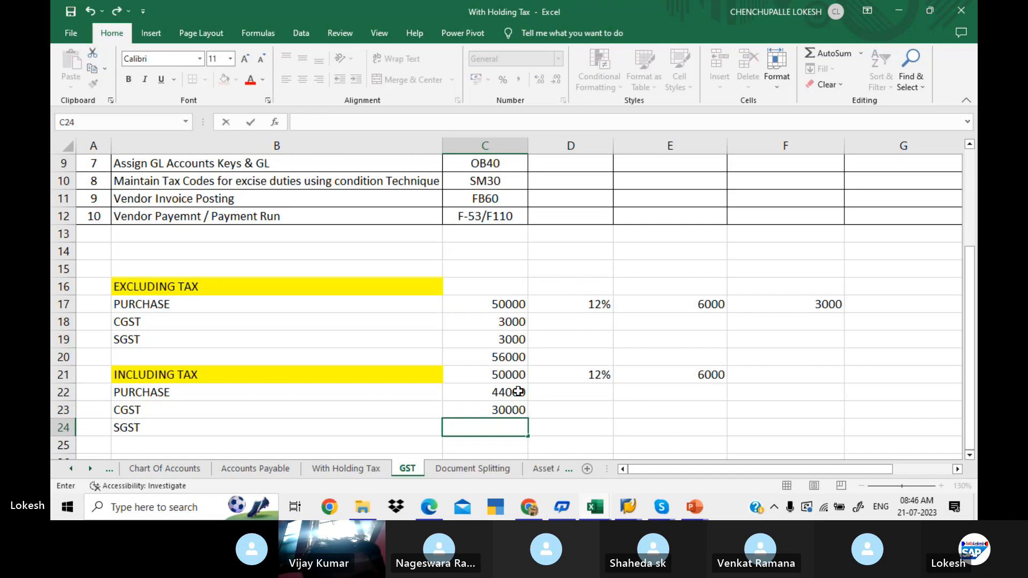
click(505, 413)
text(3000)
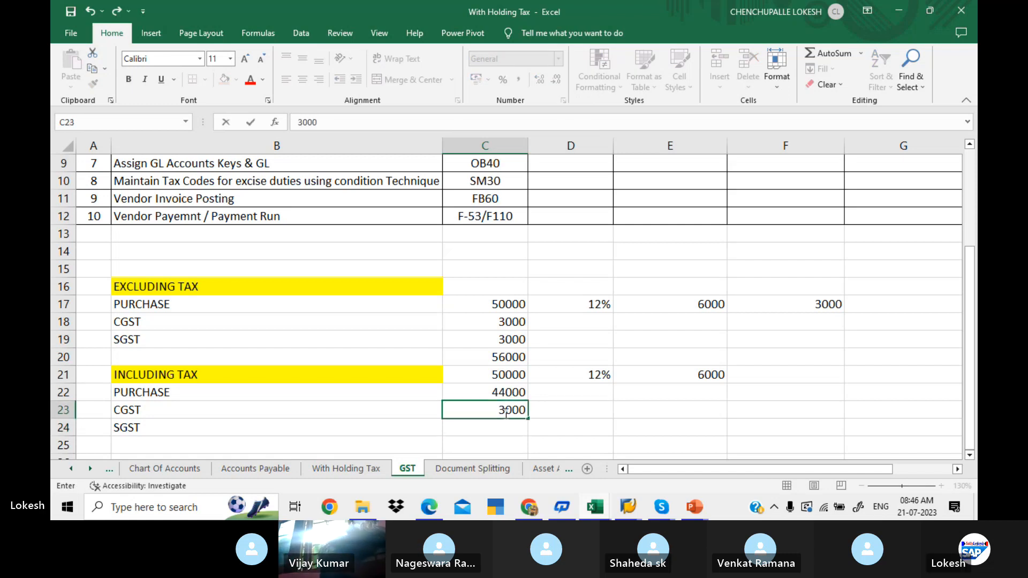
key(Return)
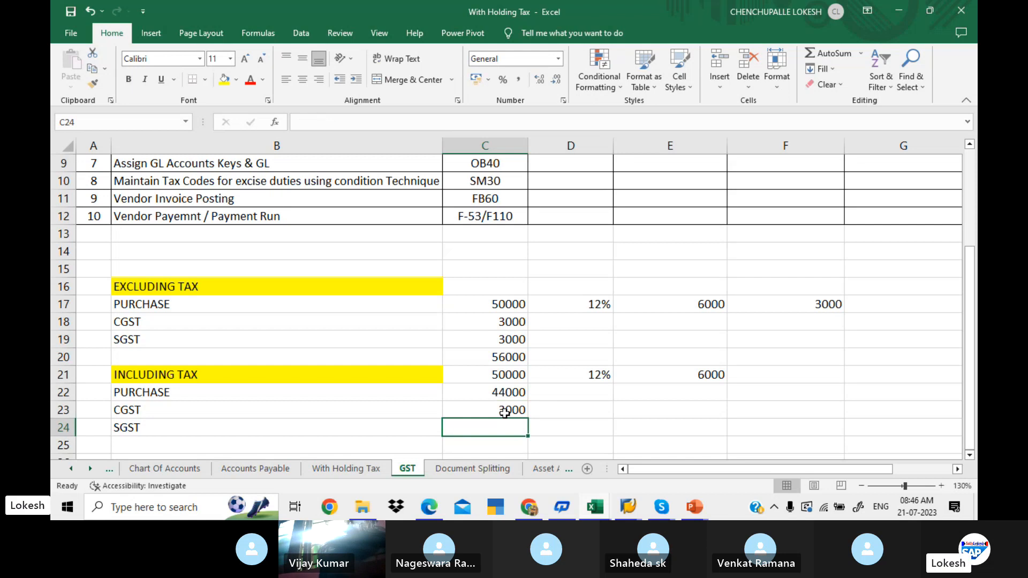
text(3000)
key(Return)
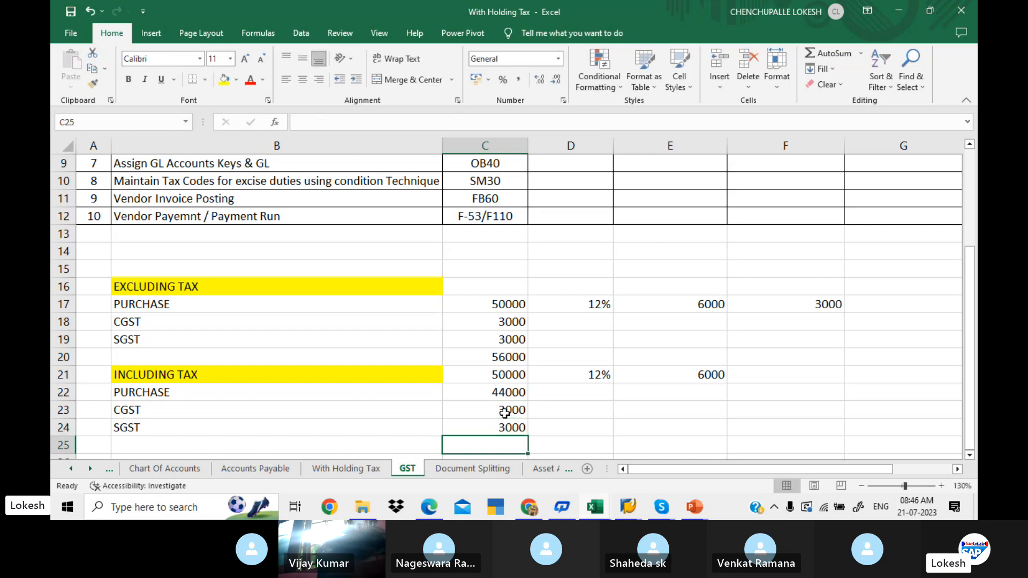
- Enter 50000 in cell C25 as the total of the INCLUDING TAX example
scroll(505, 413, down, 1)
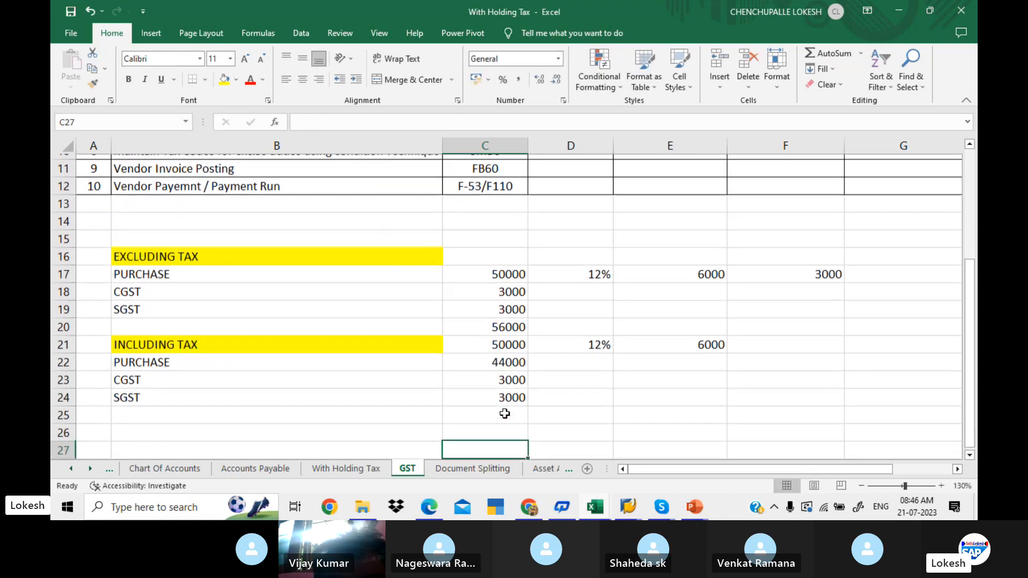
text(50000)
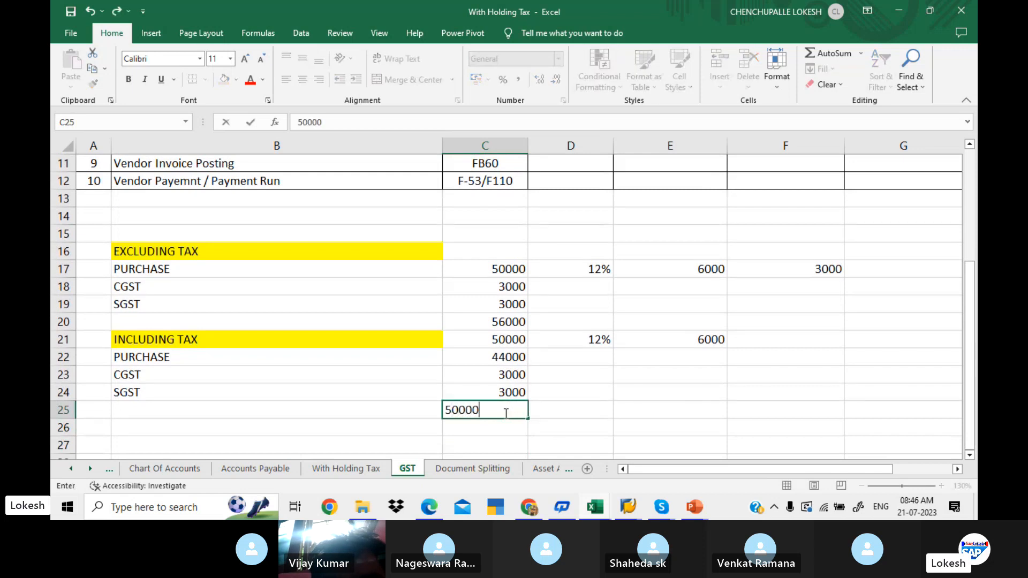
key(Return)
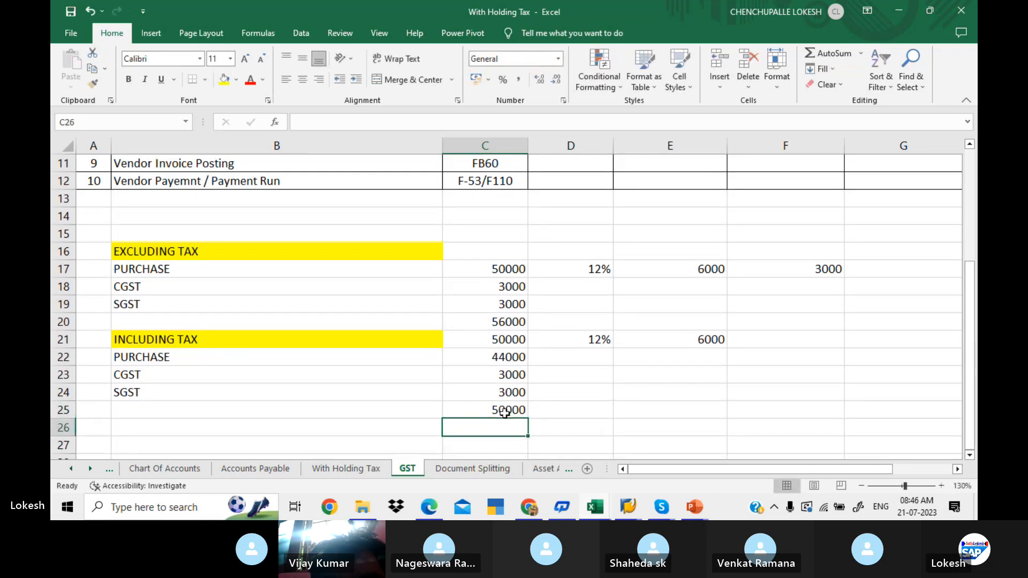
- Fill the total cells C25 and C20 of both examples with yellow
click(478, 413)
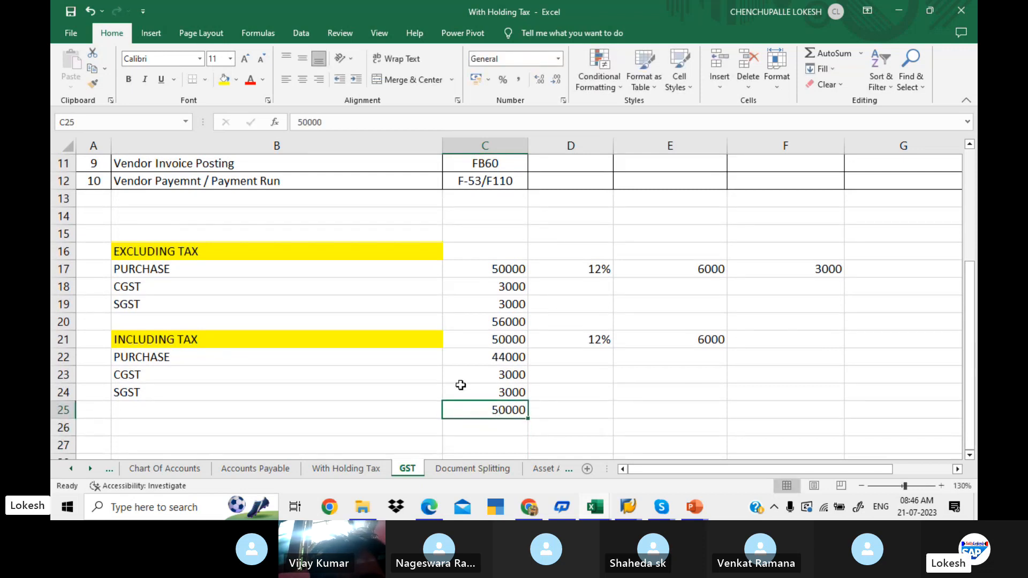
click(224, 80)
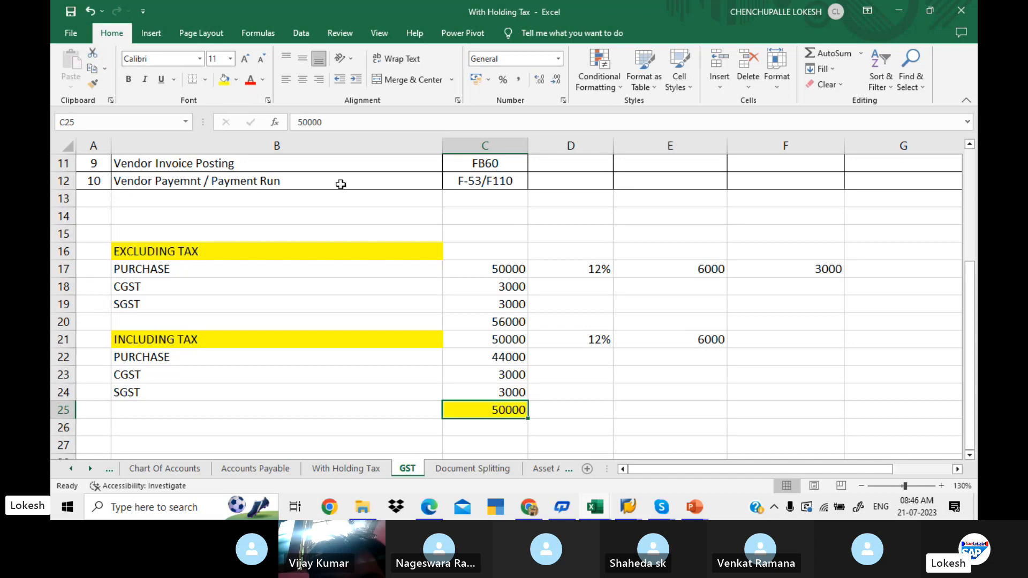
click(481, 324)
click(223, 80)
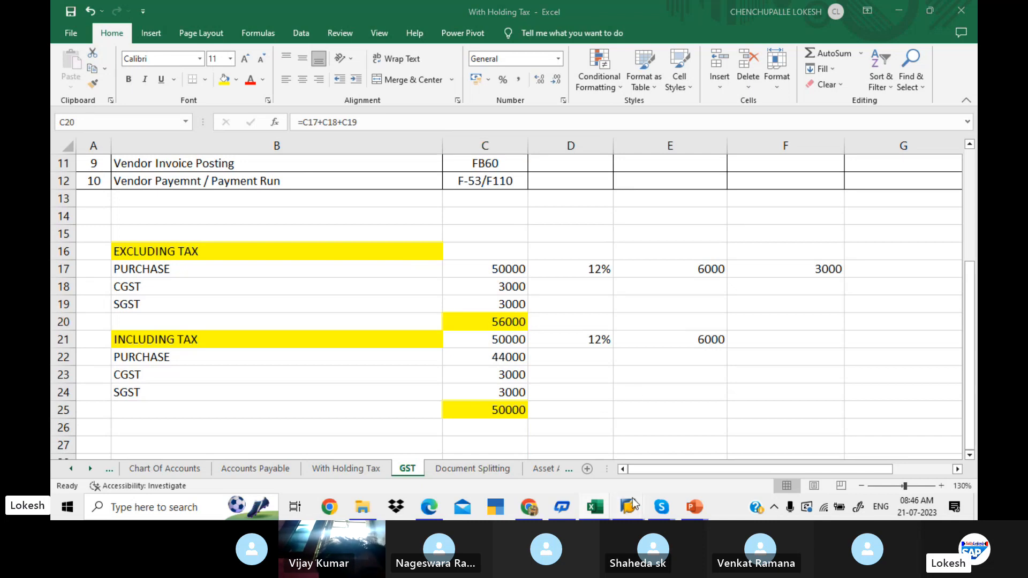
- Switch to the SAP Easy Access session and try to open transaction FB60
mouse_move(634, 494)
click(675, 464)
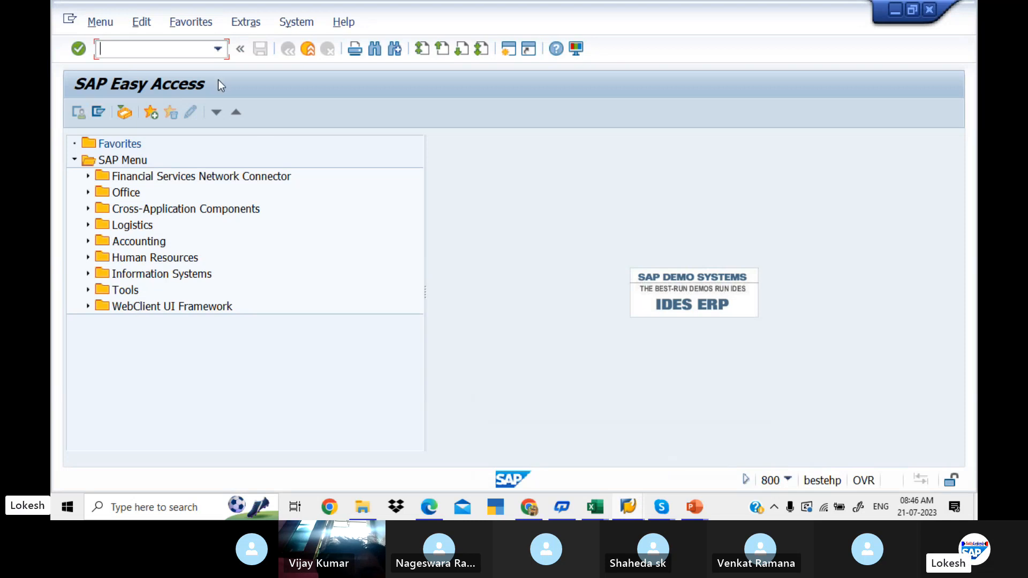
click(179, 47)
text(FB)
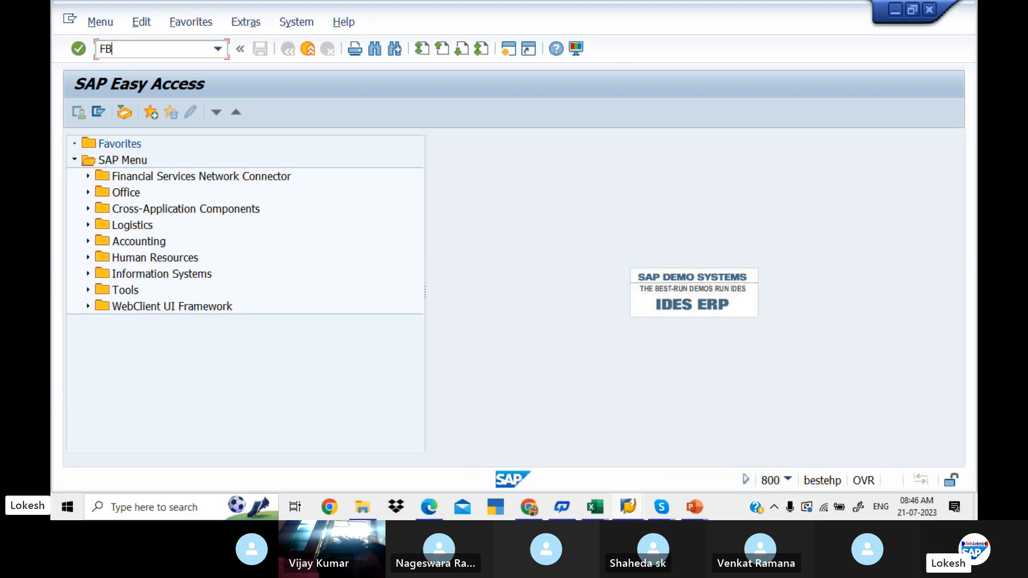
text(60)
key(Return)
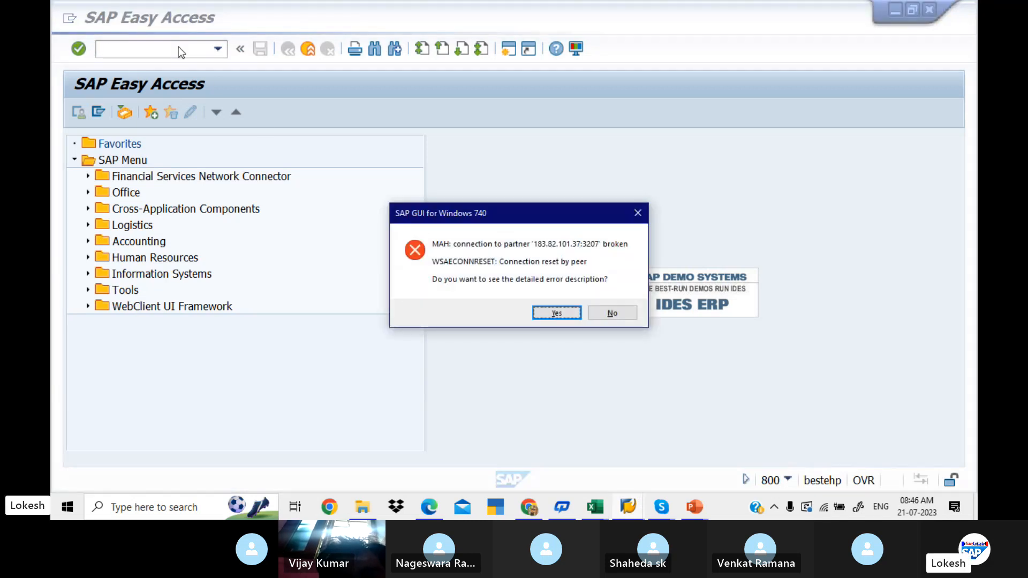
click(551, 316)
click(621, 362)
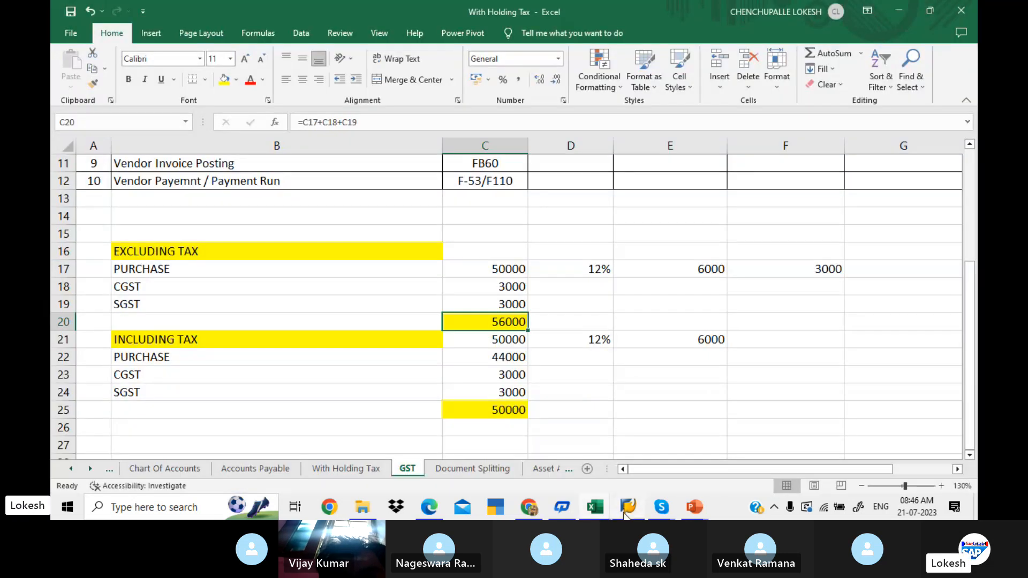
- Log on to the EHP7 connection in SAP Logon with the user ID and account password, continuing and ending any other logons
click(625, 512)
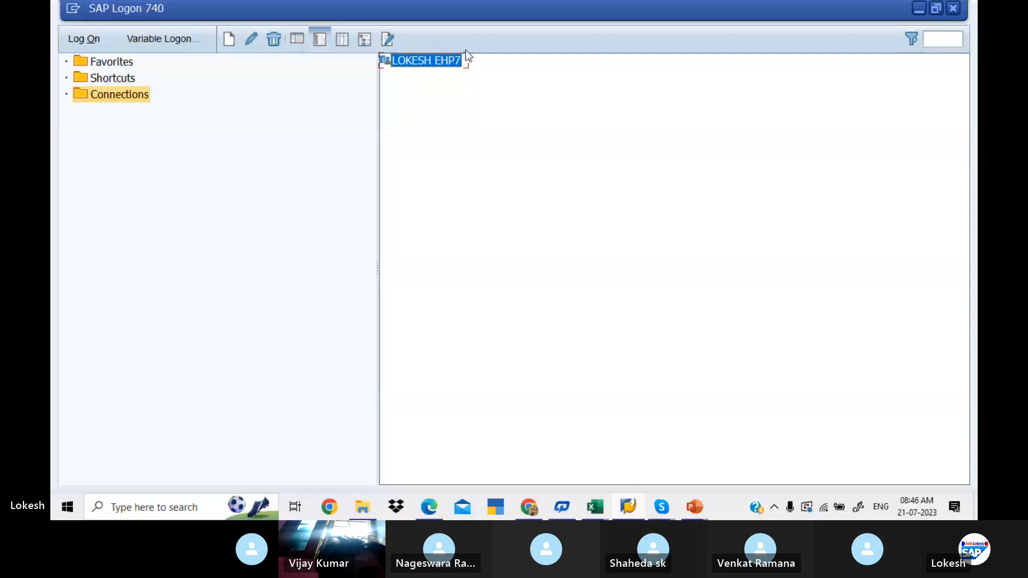
double_click(428, 59)
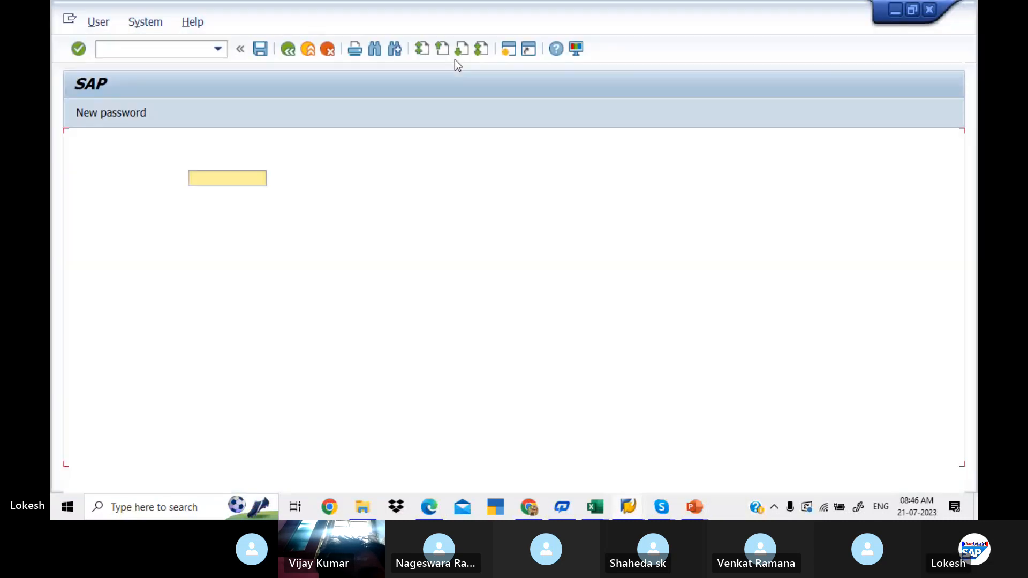
key(Down)
key(Down)
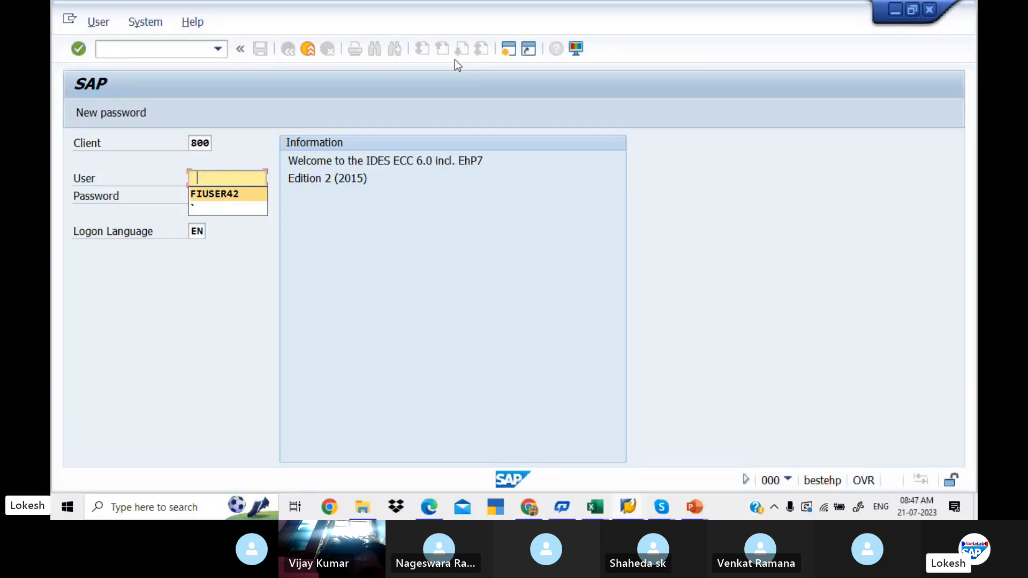
key(Tab)
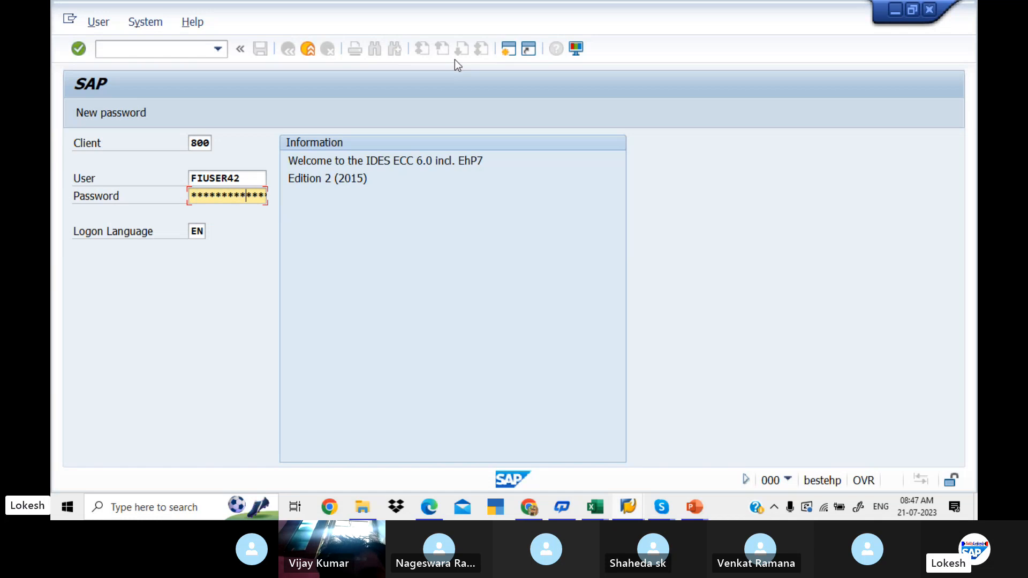
key(Return)
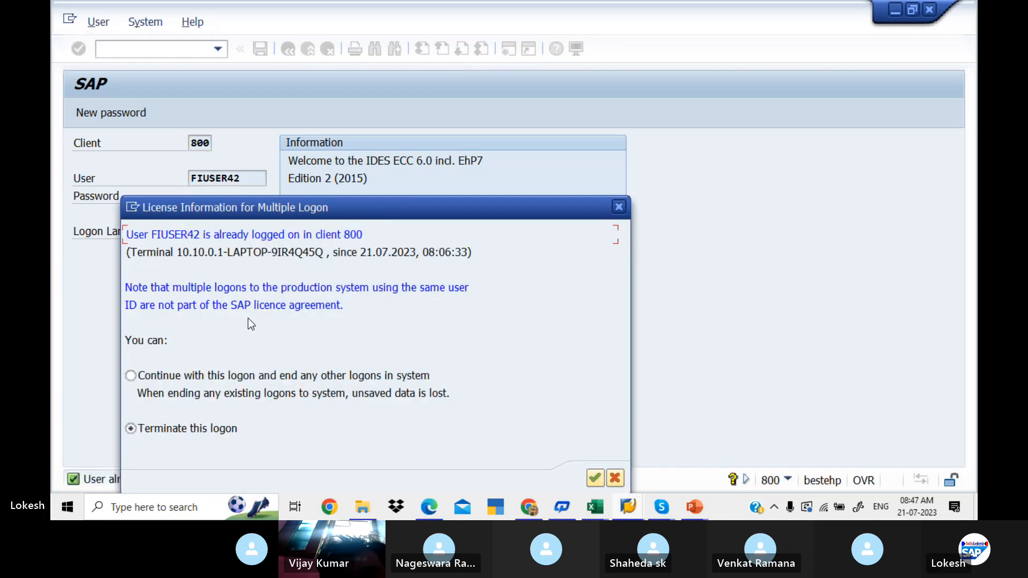
click(596, 478)
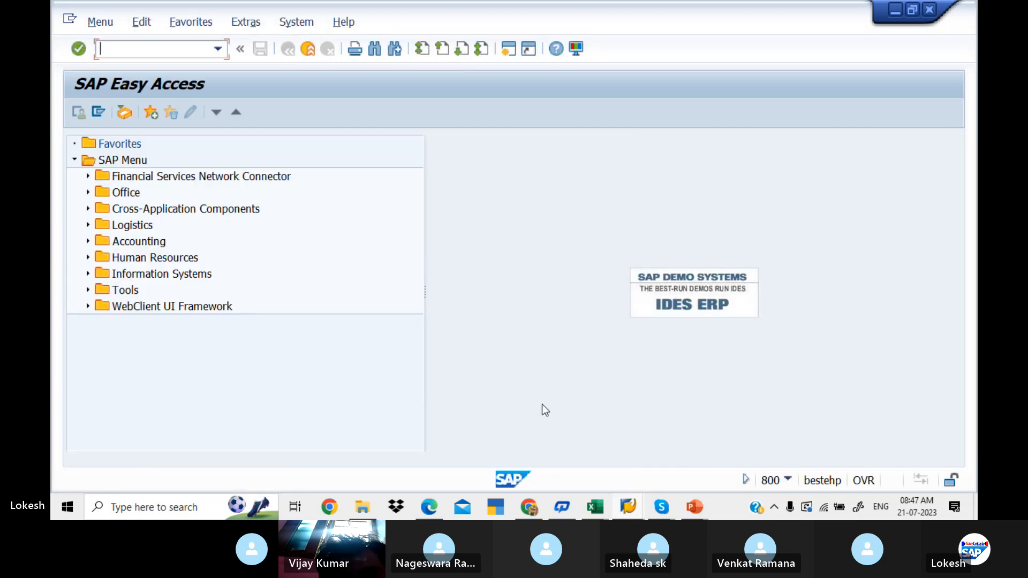
- Open transaction FB60 for entering a vendor invoice
text(fb)
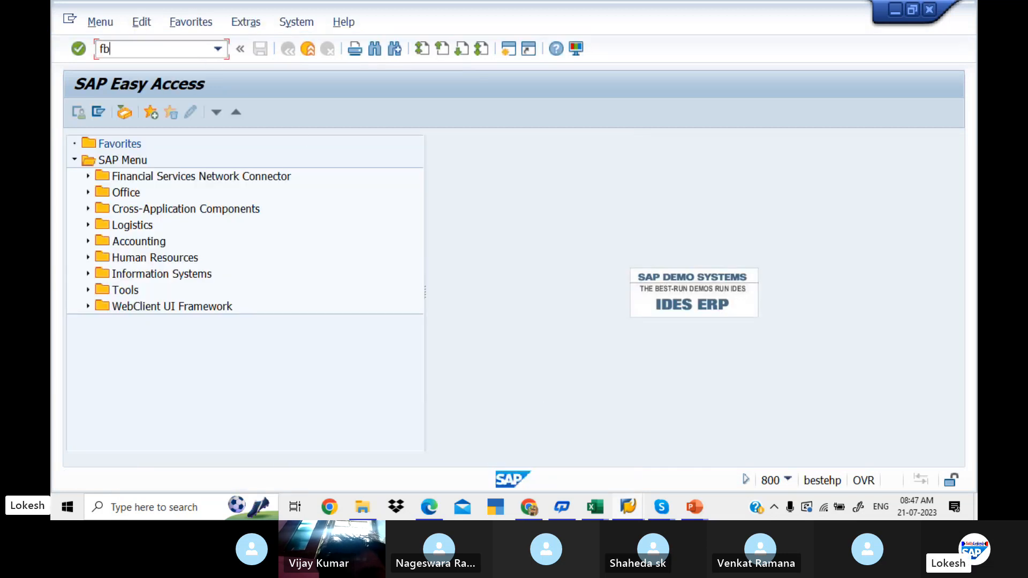
text(6)
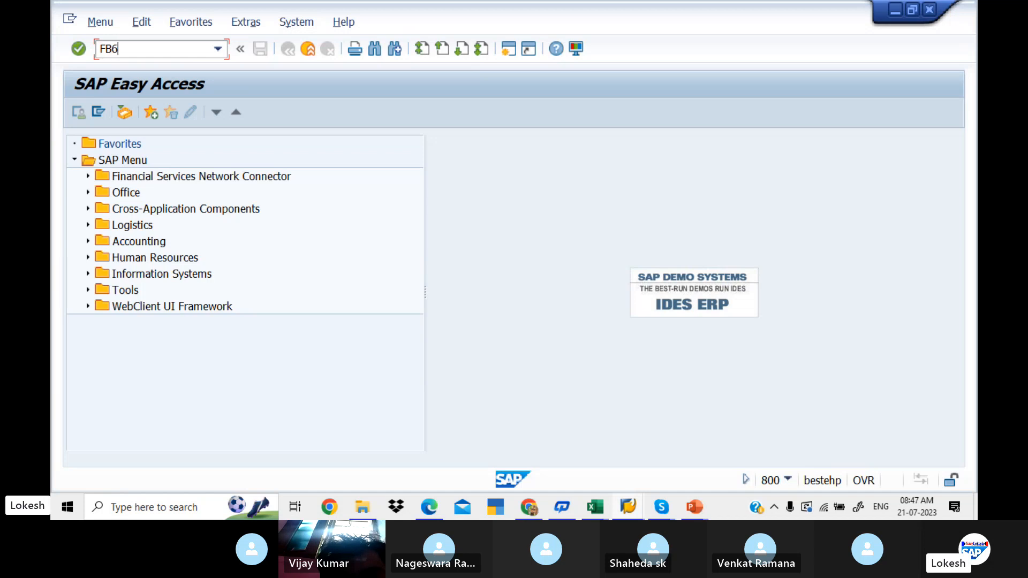
text(0)
key(Return)
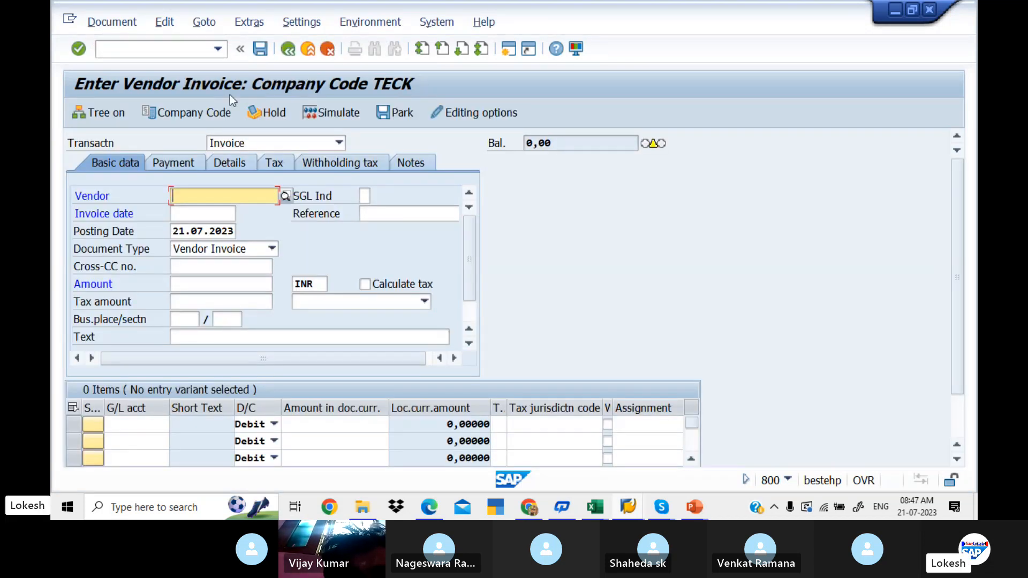
- Set the company code for the vendor invoice to LIT1
click(211, 110)
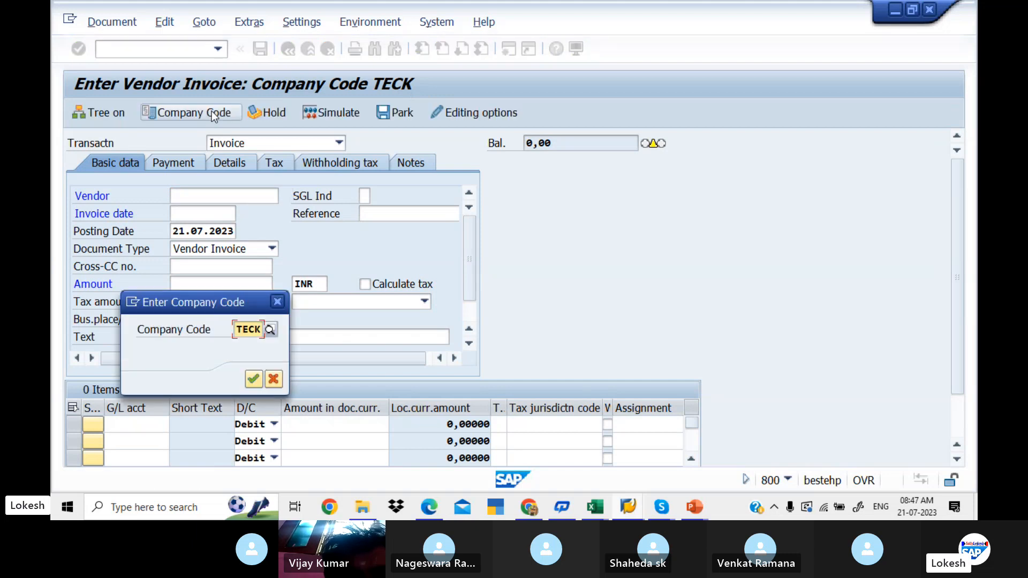
text(LIT1)
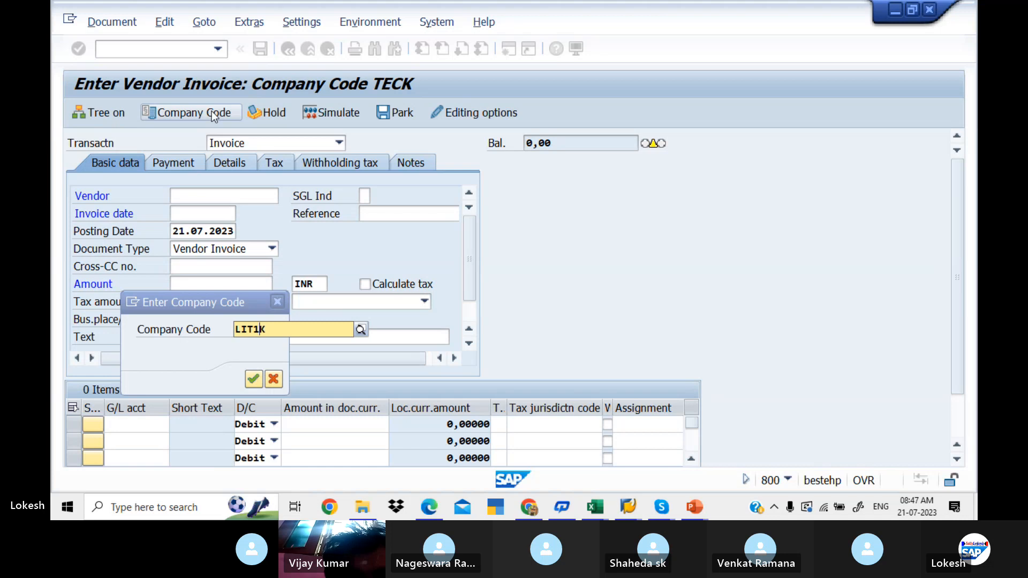
key(Delete)
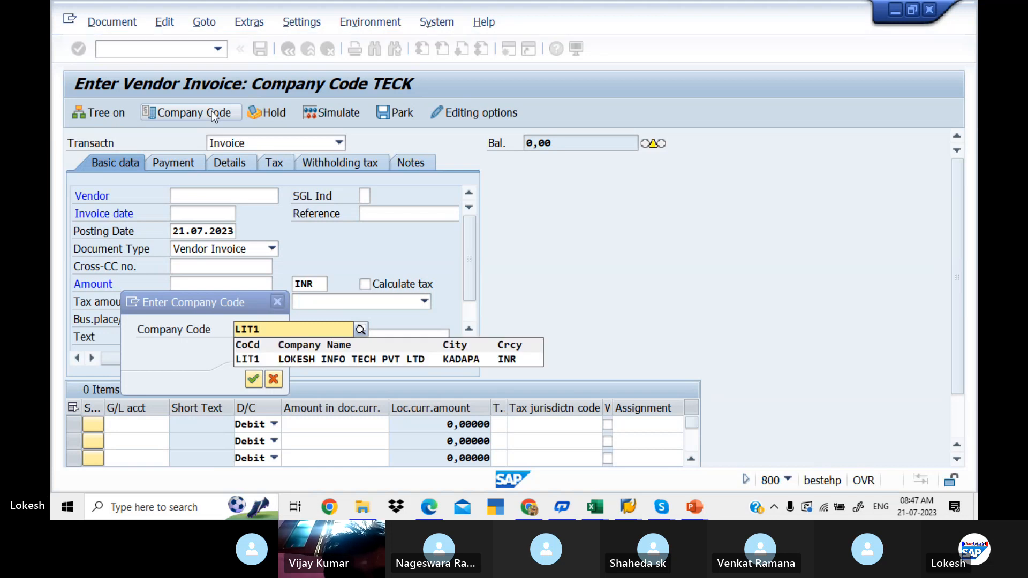
click(288, 359)
click(255, 381)
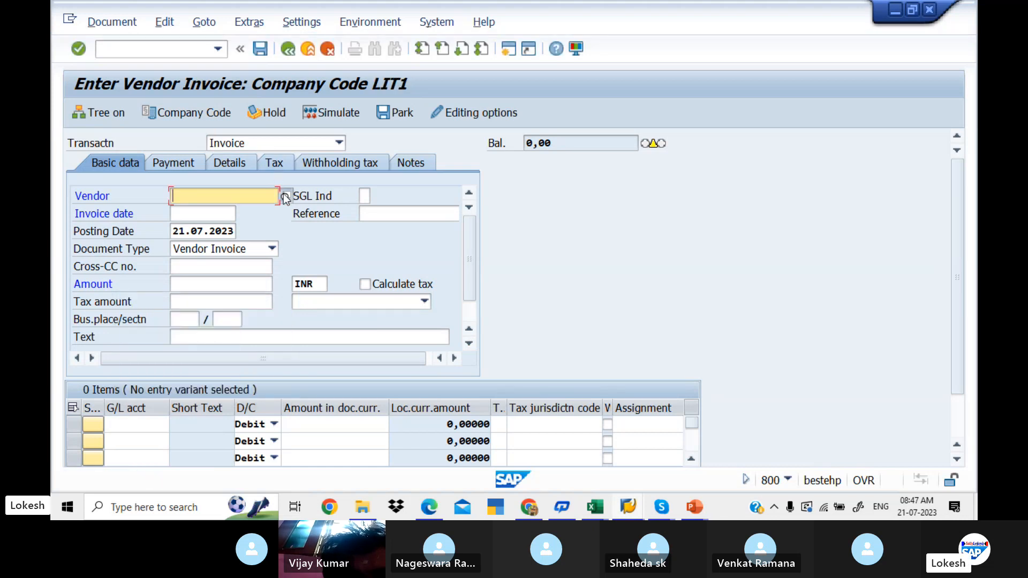
- Choose TECH INFO PVT LTD as the invoice's vendor and enter 21.07.2023 as the invoice date
click(285, 197)
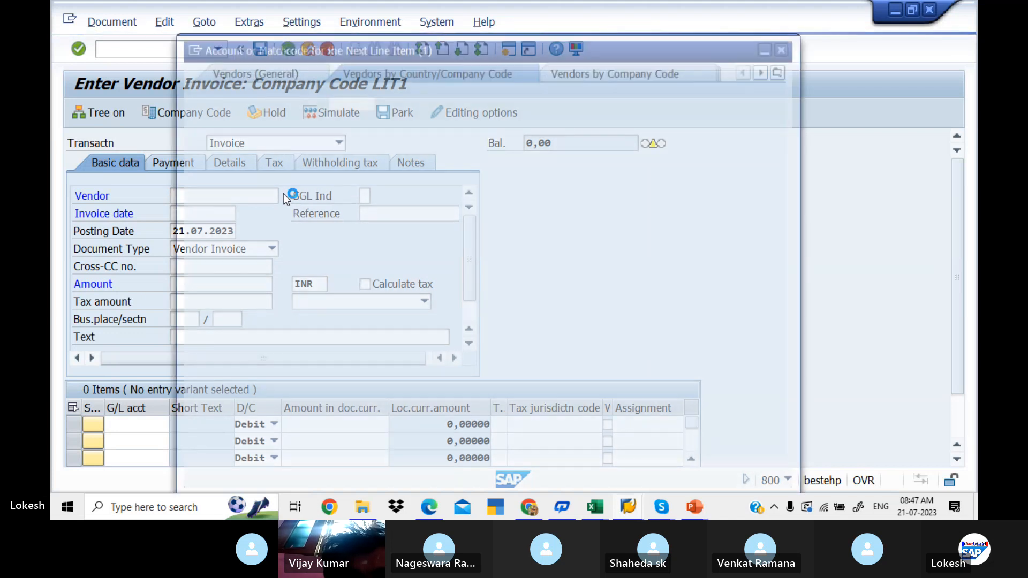
key(Return)
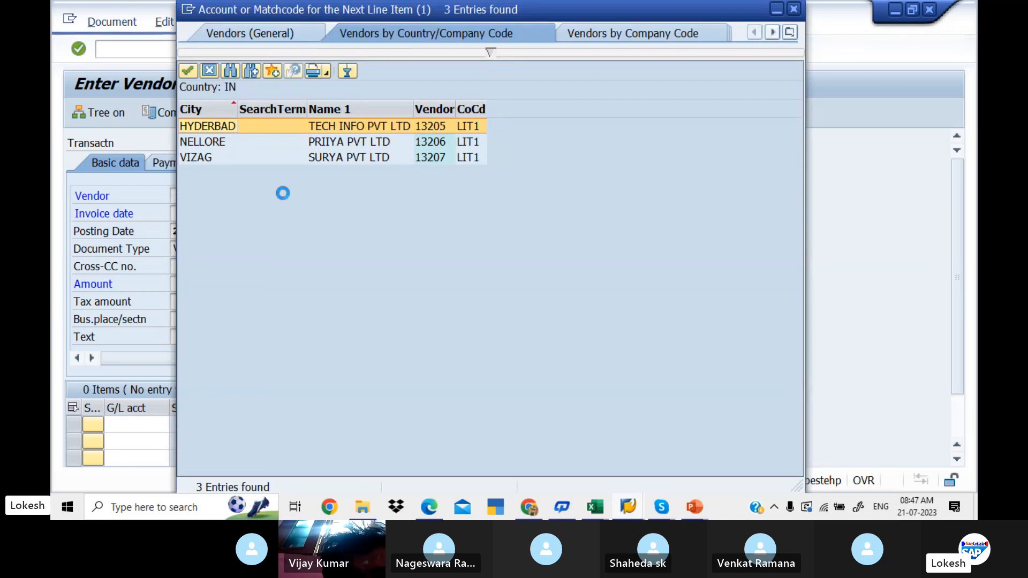
key(Return)
key(Tab)
key(Tab)
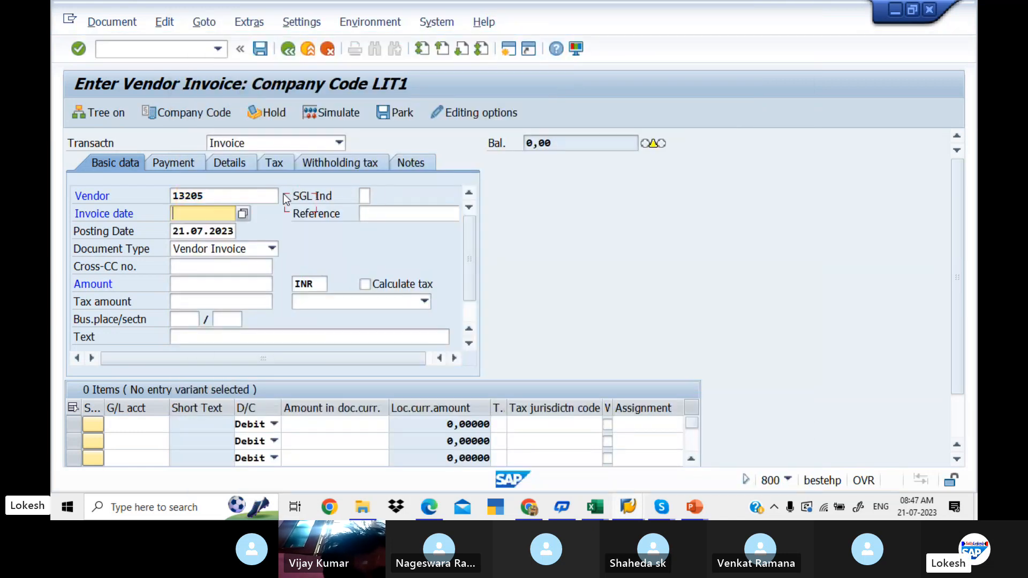
text(21.07.2023)
- Enter VEN-24 as the reference of the vendor invoice
key(Tab)
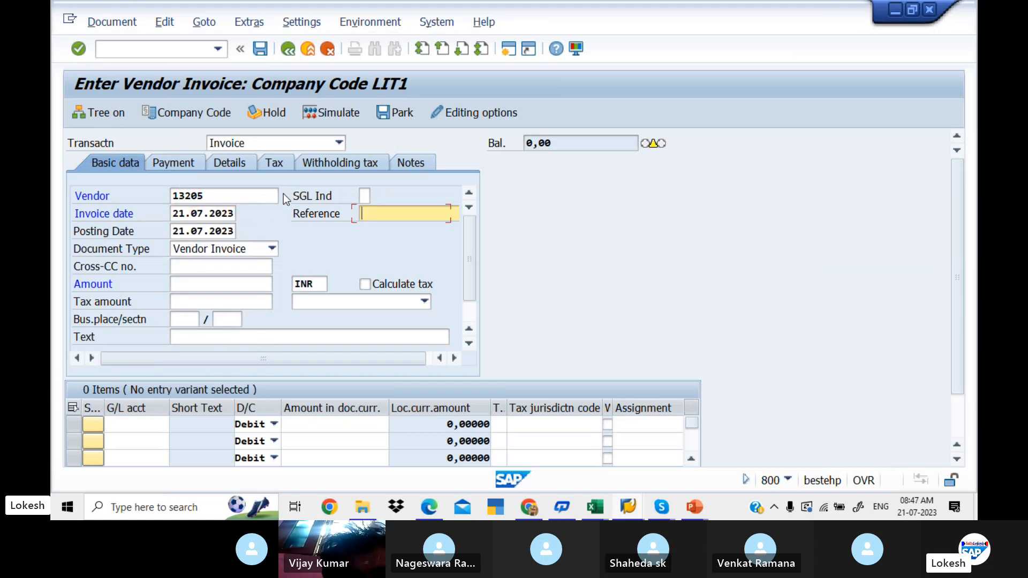
key(space)
key(Down)
key(Tab)
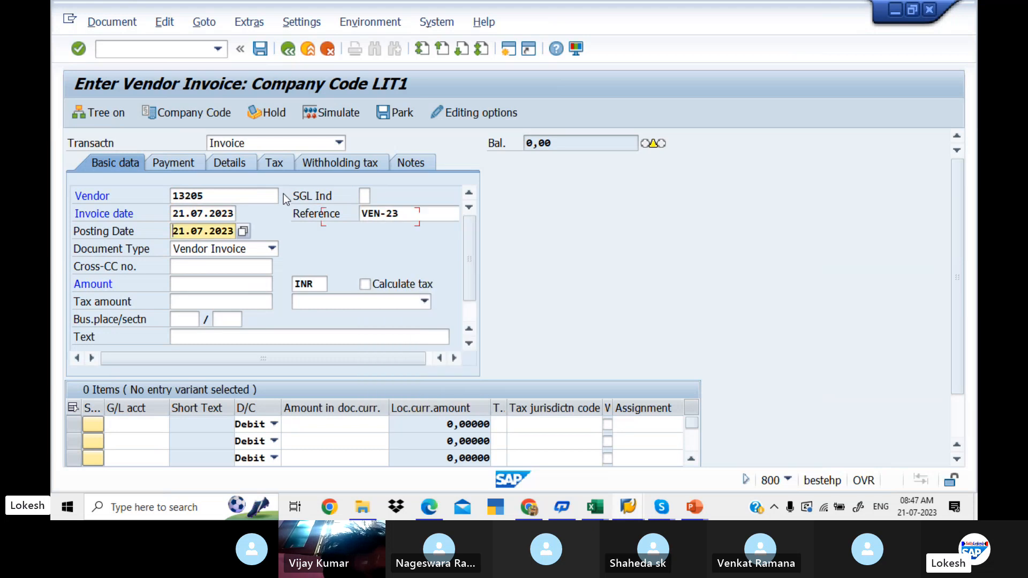
click(428, 209)
key(BackSpace)
text(4)
- Enter VENDOR INVOICE as the header text, leaving the amount and tax fields empty
key(Tab)
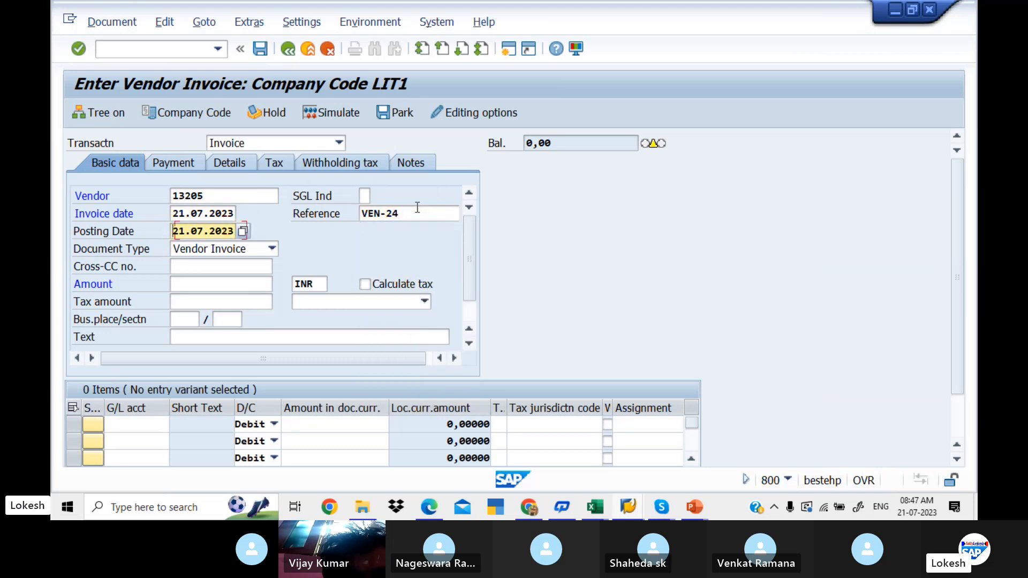
key(Tab)
key(Tab)
key(Tab)
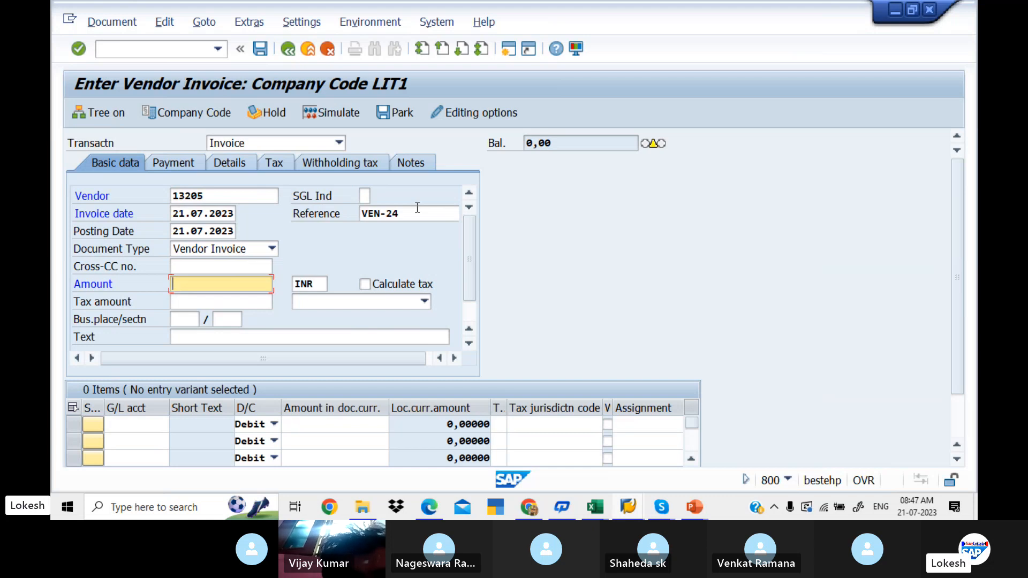
key(Tab)
key(Tab)
key(Tab)
key(Tab)
key(Tab)
key(Tab)
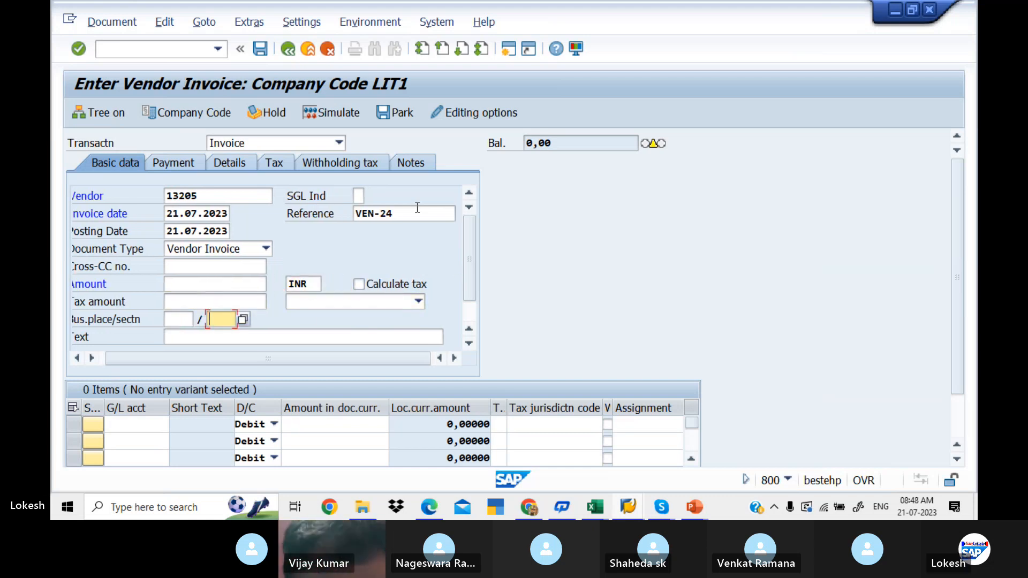
key(Tab)
key(space)
key(Down)
key(Tab)
key(Tab)
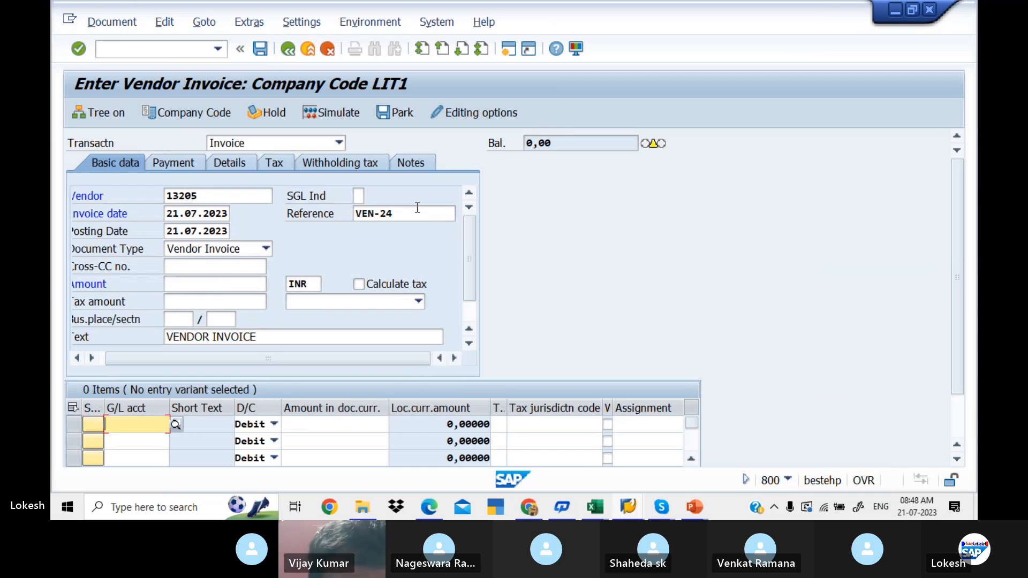
- Look up the G/L accounts and assign 400005 Purchase A/c to the first line item
click(182, 425)
key(shift+Tab)
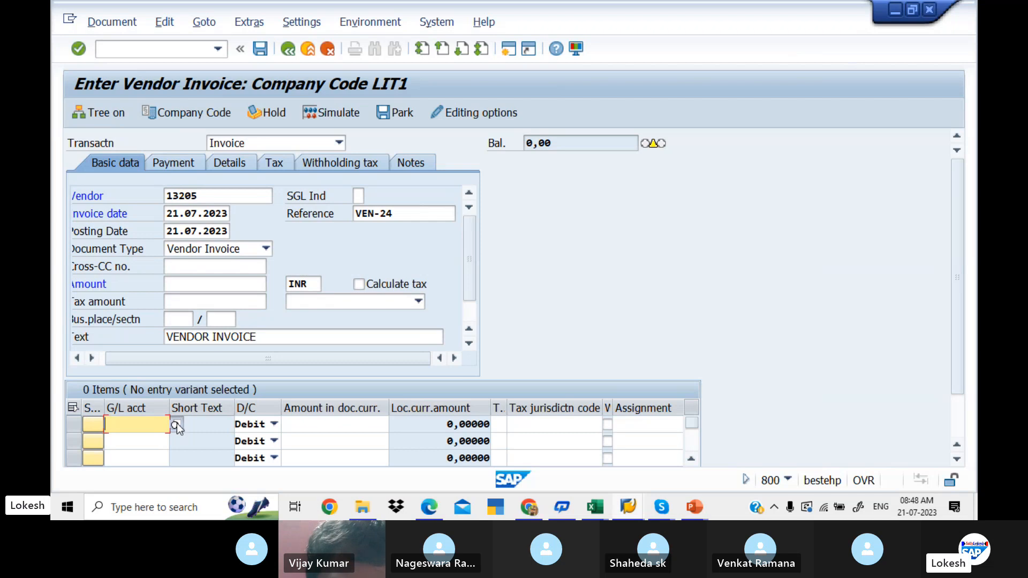
click(175, 426)
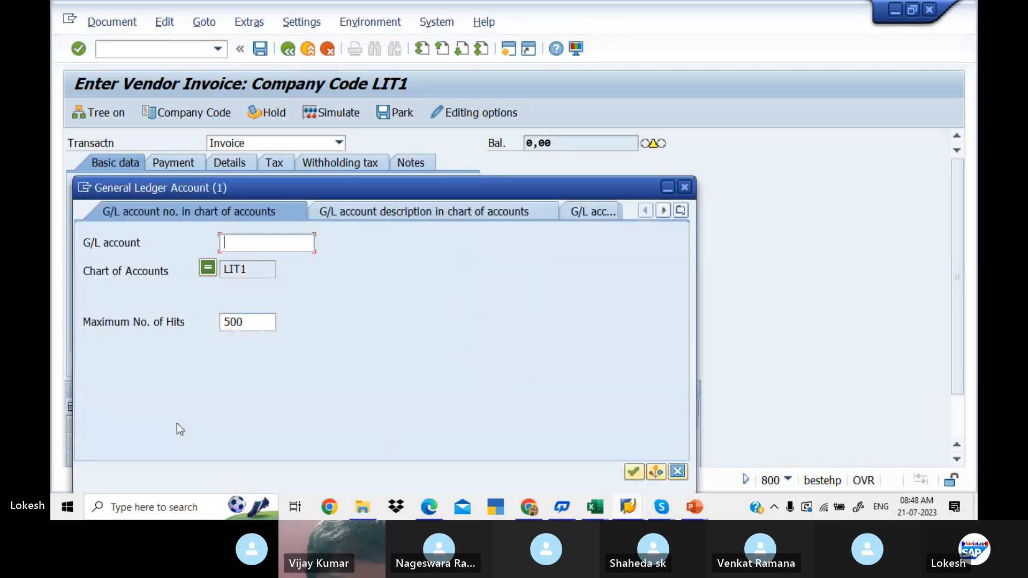
key(Return)
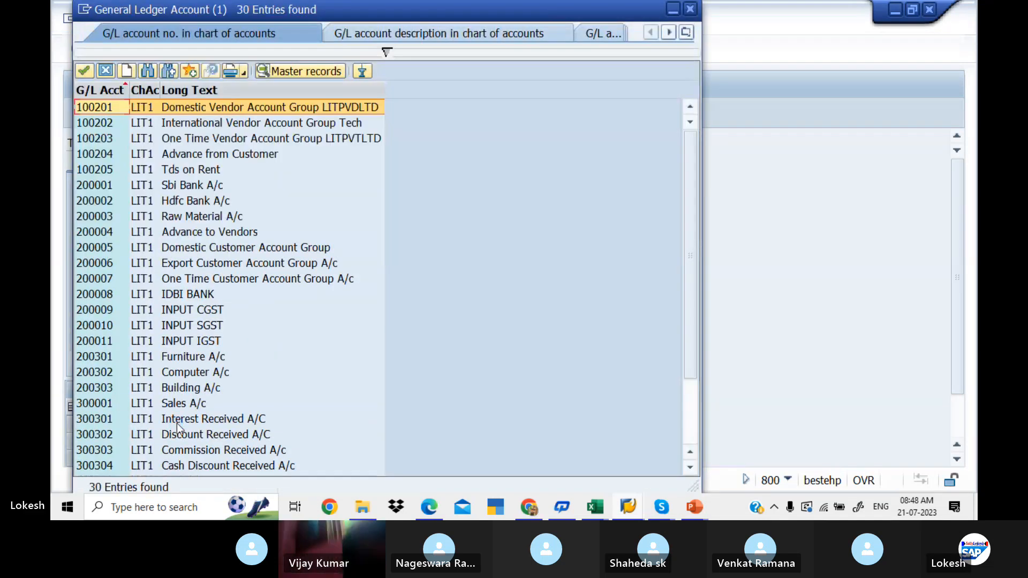
key(Down)
key(Down)
key(Down)
key(Down)
key(Down)
key(Down)
key(Down)
key(Down)
key(Down)
key(Down)
key(Down)
key(Down)
key(Down)
key(Down)
key(Down)
key(Down)
key(Down)
key(Down)
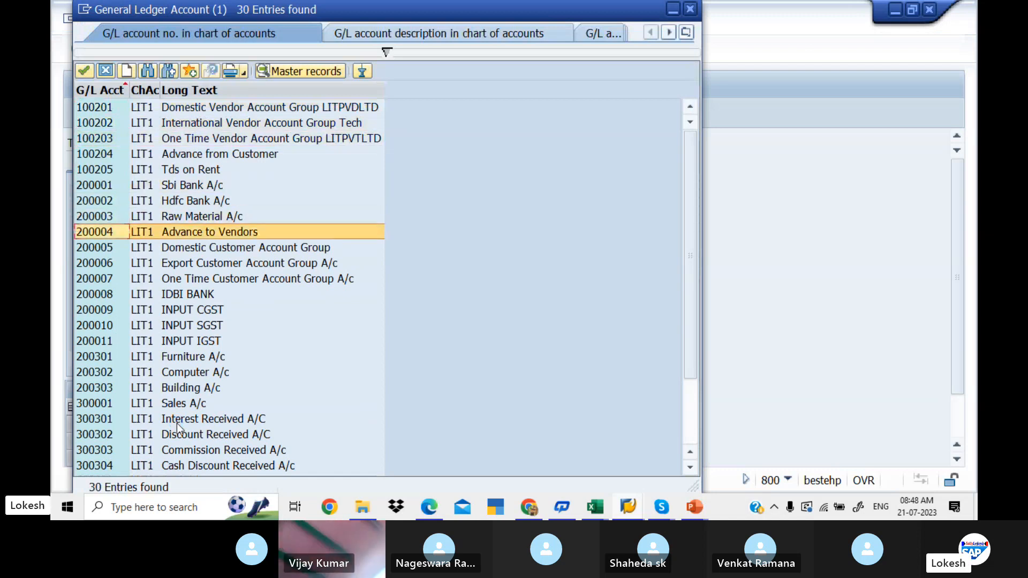
key(Down)
key(Down)
key(Down)
key(Down)
key(Down)
key(Down)
key(Down)
key(Down)
key(Down)
key(Down)
key(Down)
key(Down)
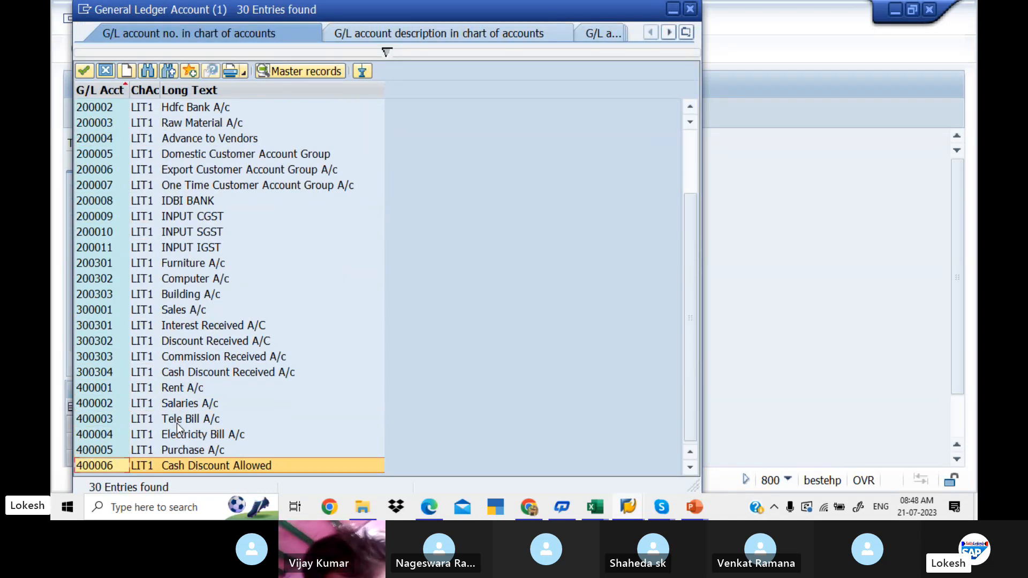
key(Up)
key(Return)
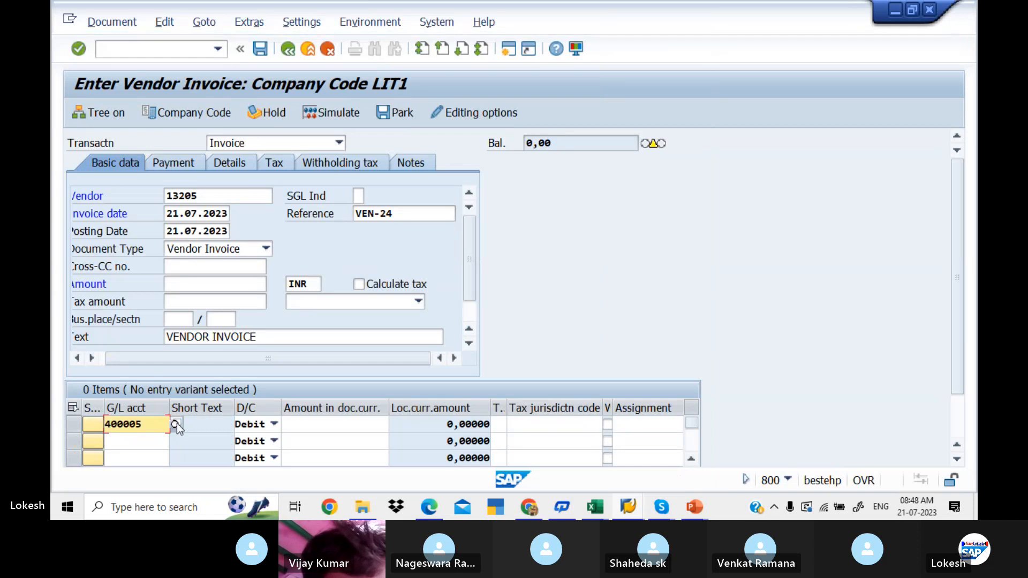
- Give the purchase line a debit amount of 50000 and tax code L1, LIT INPUT CGST + GST
key(Tab)
key(Tab)
text(50000)
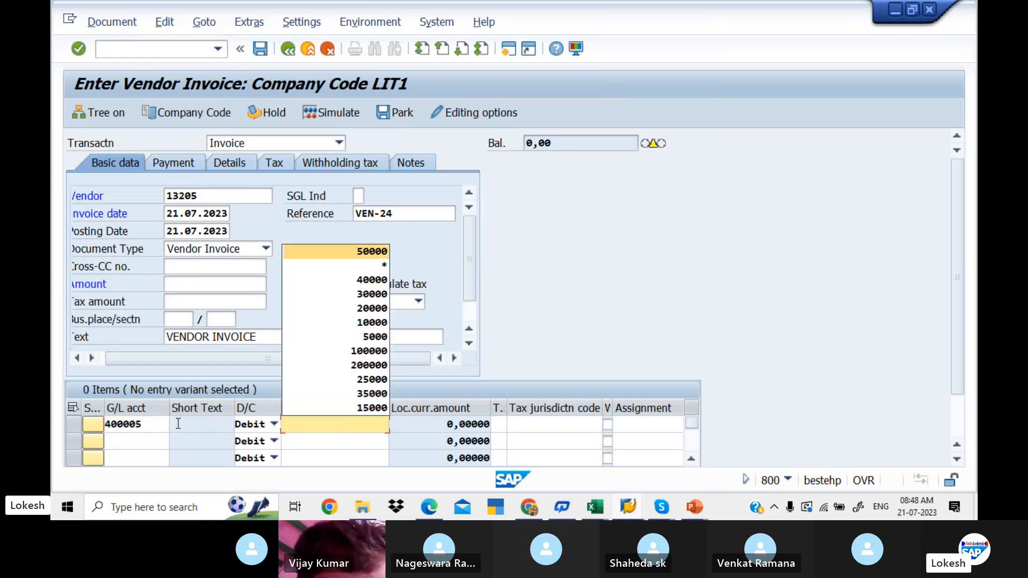
key(Tab)
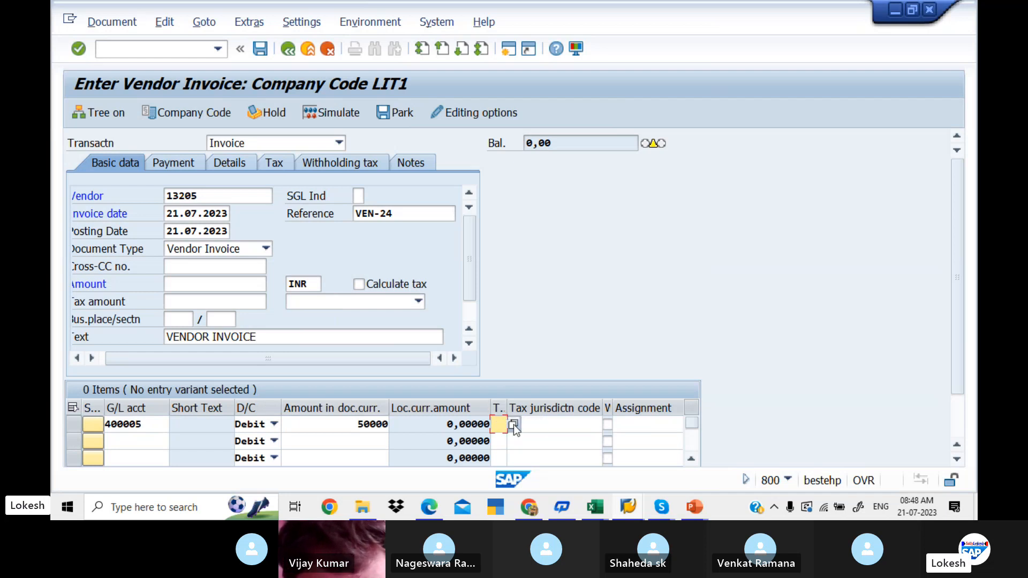
click(513, 425)
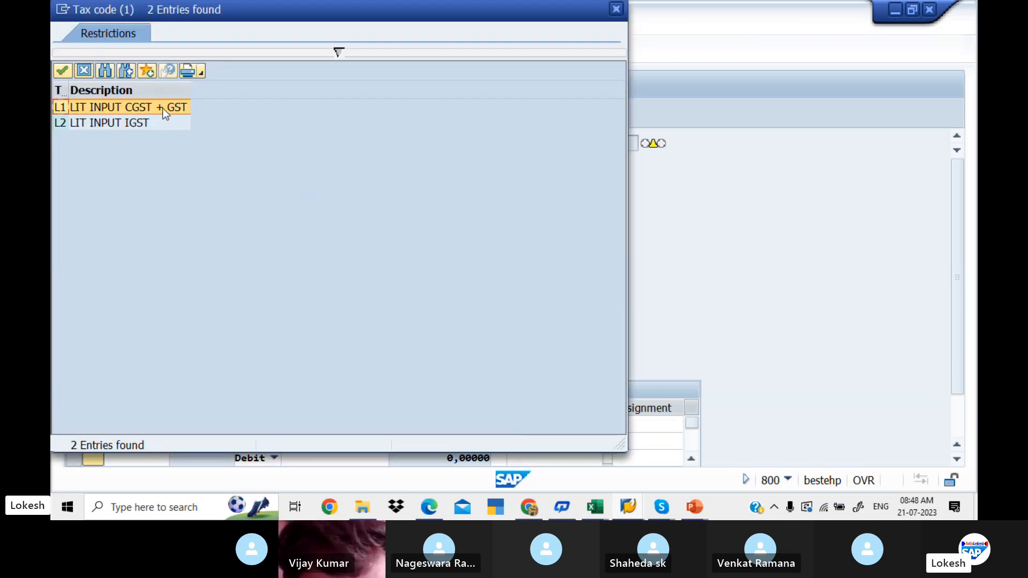
double_click(163, 108)
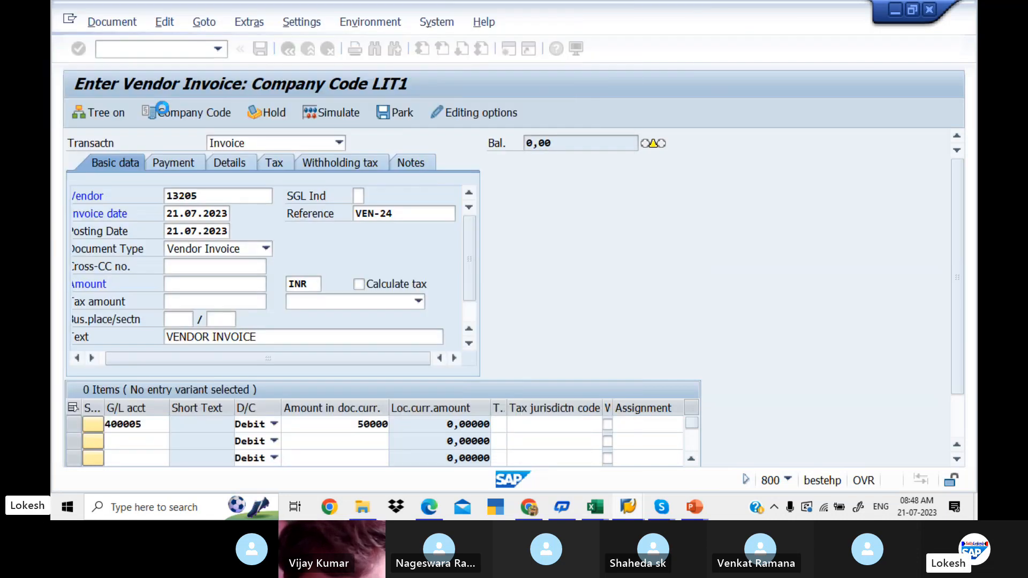
- Give the purchase line item the value date 21.07.2023 and the text Purchase
key(Tab)
key(Tab)
key(Tab)
key(Tab)
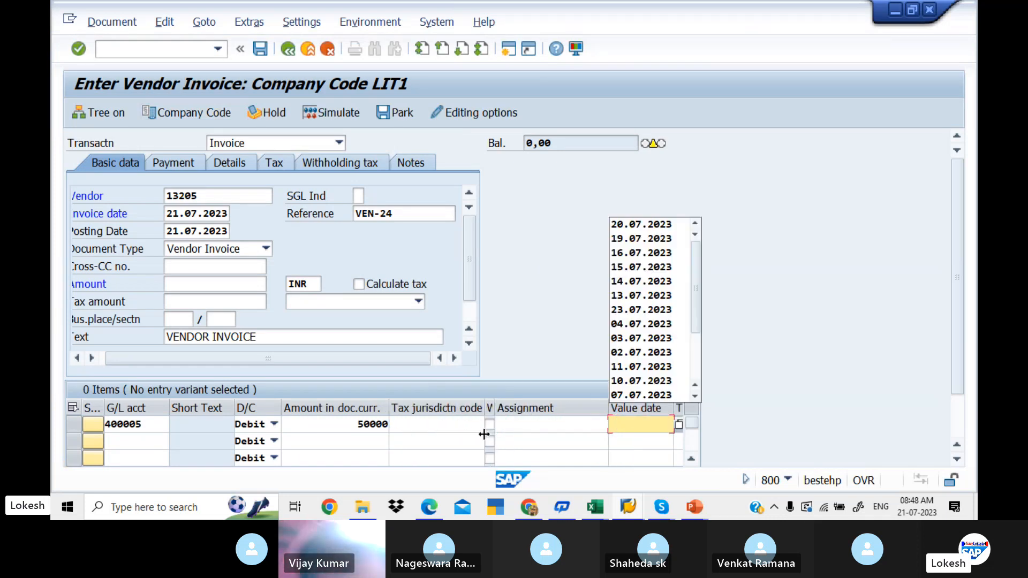
text(21.07.2023)
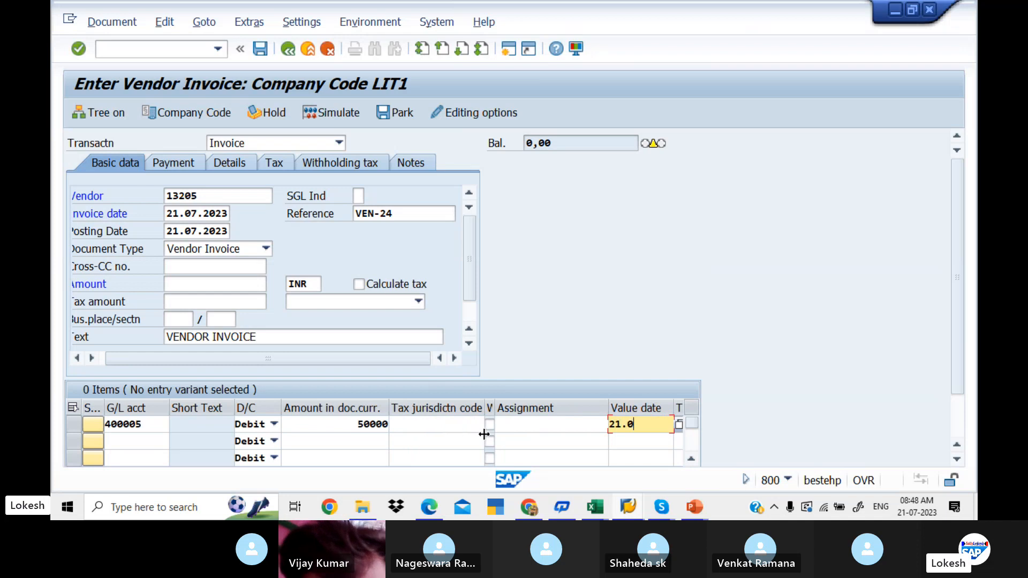
key(Tab)
key(Down)
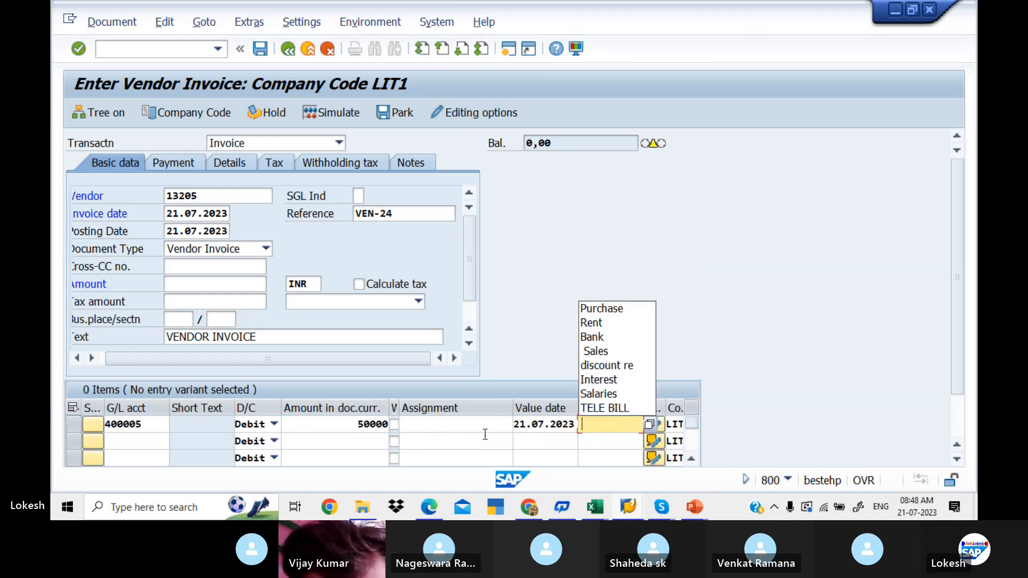
key(Down)
key(Tab)
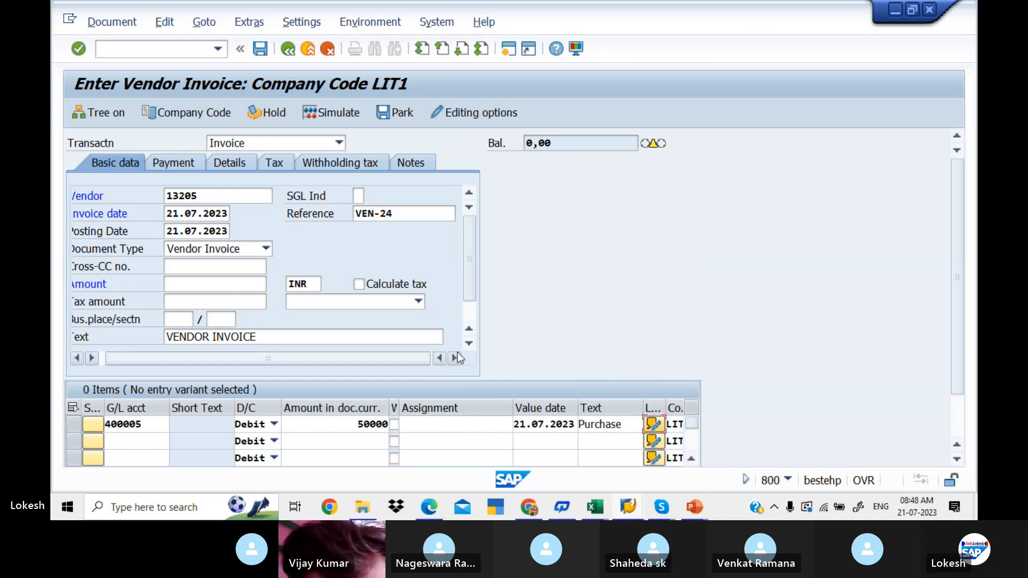
- Turn on automatic tax calculation for the invoice and review its tax and withholding tax data
click(359, 285)
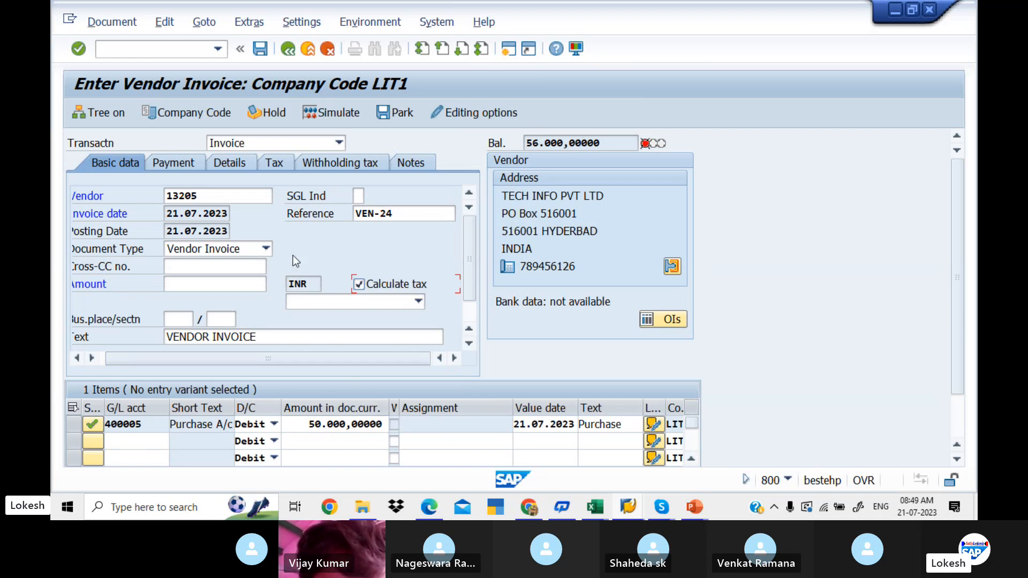
click(272, 163)
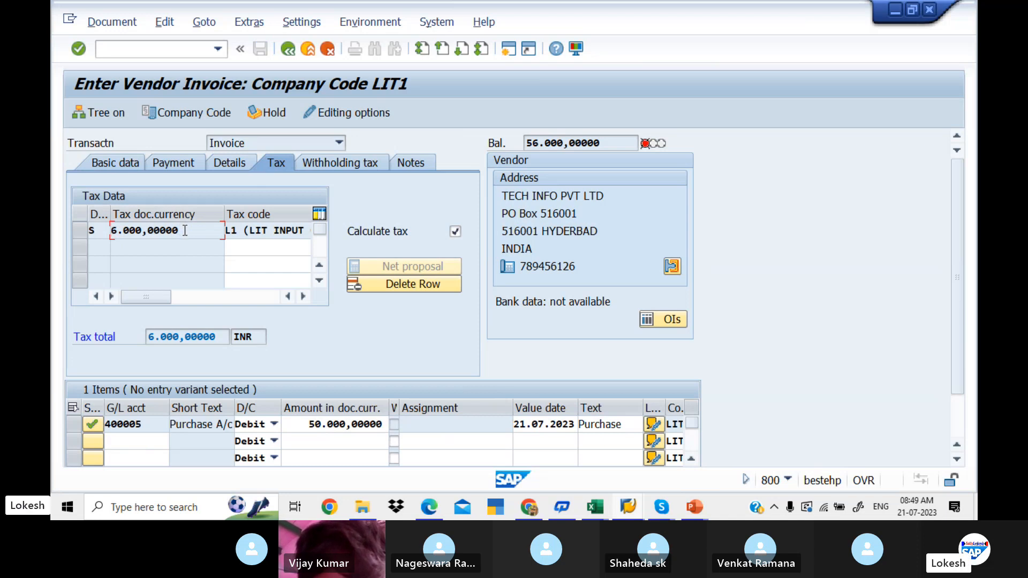
click(314, 162)
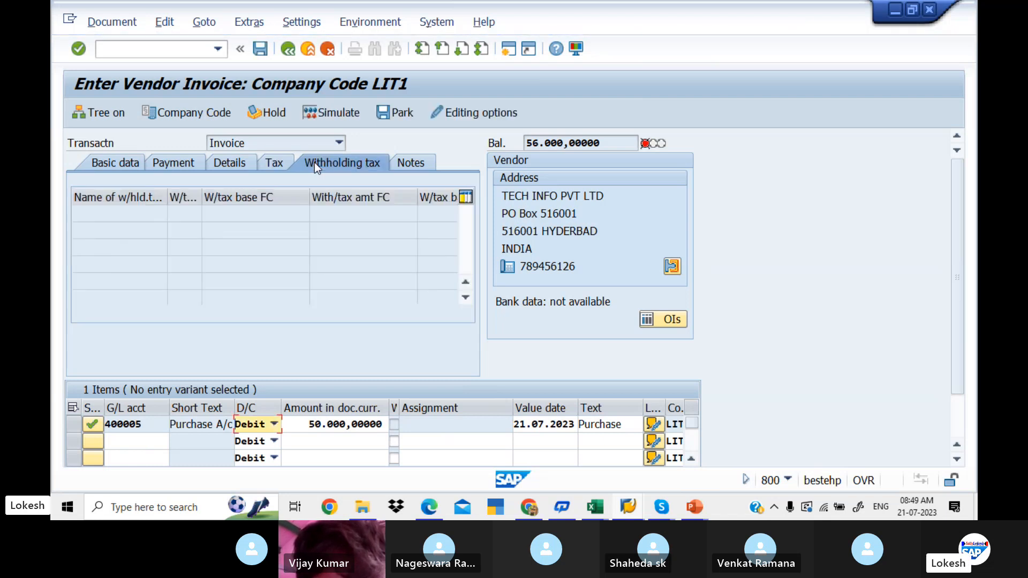
click(279, 162)
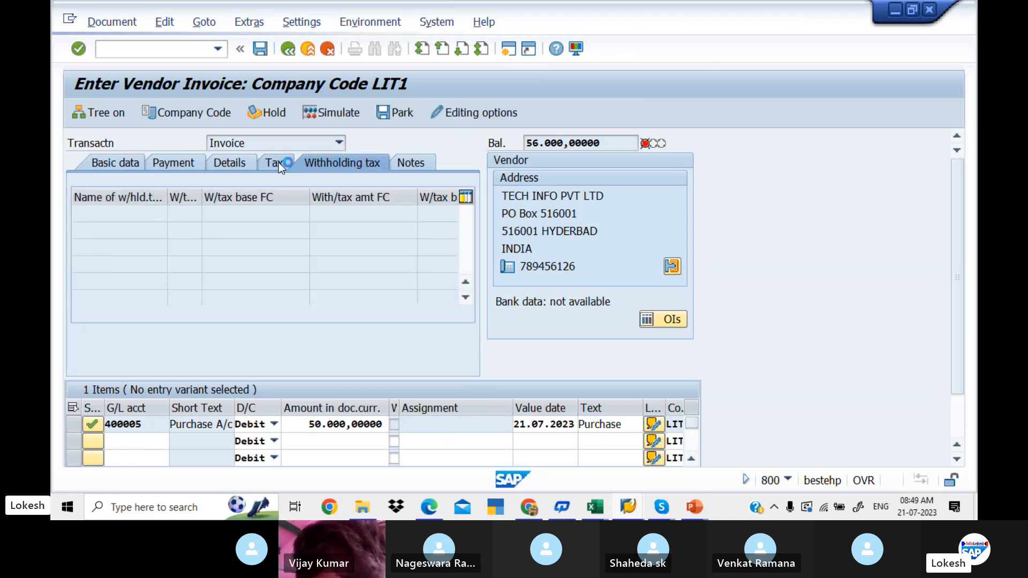
click(123, 166)
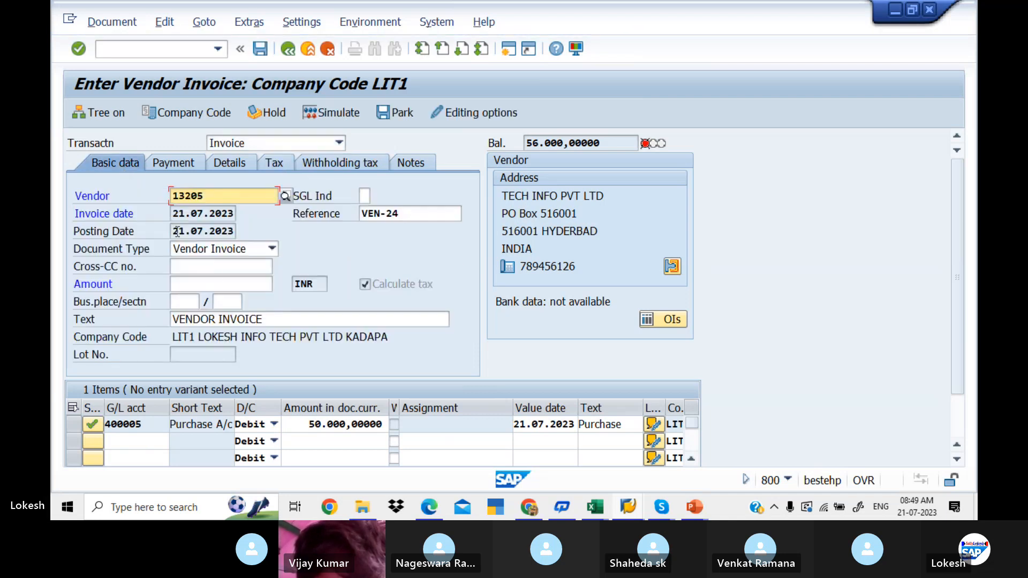
- Set the invoice amount to the open balance of 56.000,00000 and simulate the document
click(608, 143)
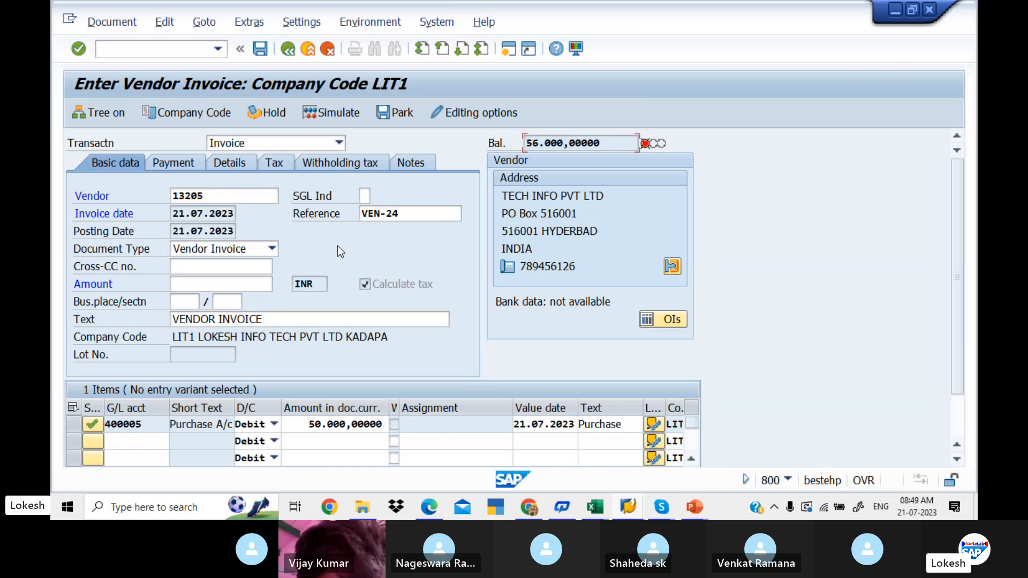
click(234, 283)
text(56.000,00000)
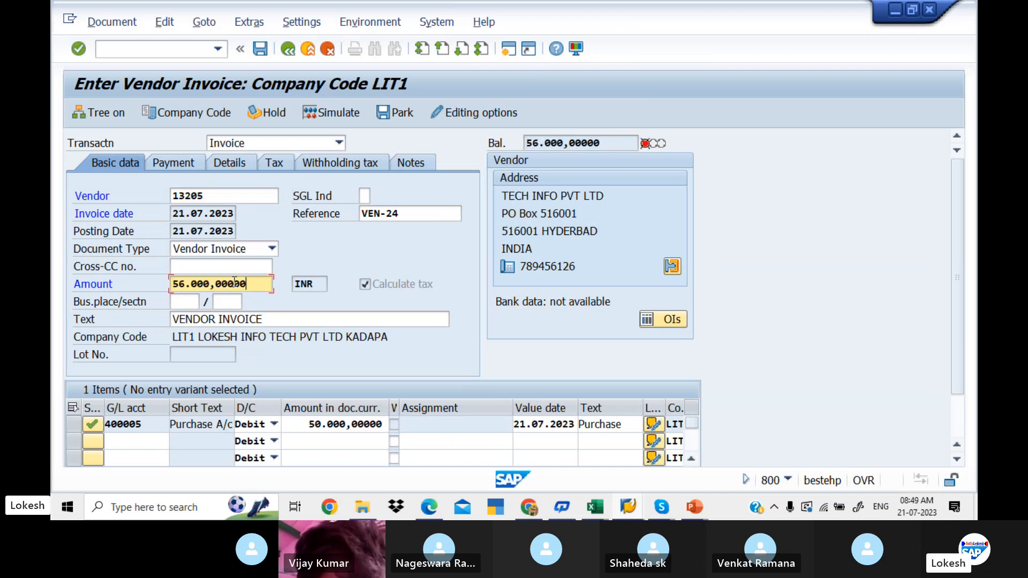
click(350, 114)
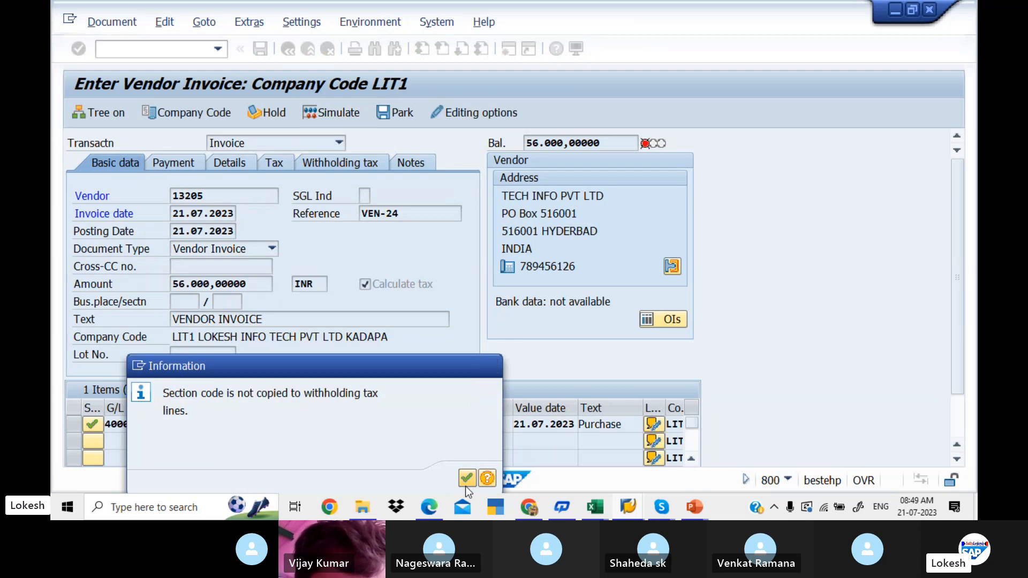
click(466, 485)
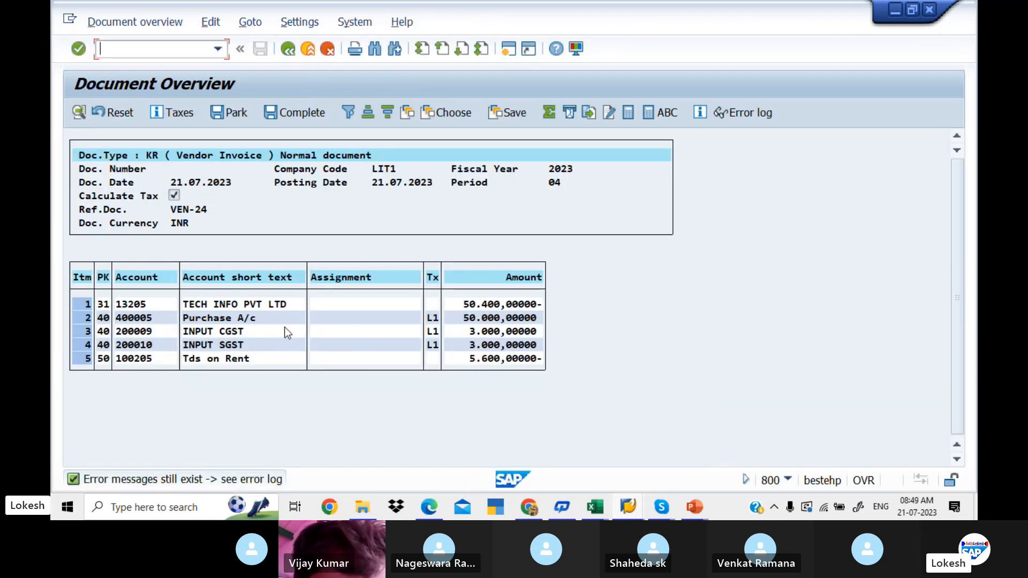
- Go back from the simulation to the invoice entry and clear withholding tax codes W3 and W1 from both rows
click(288, 50)
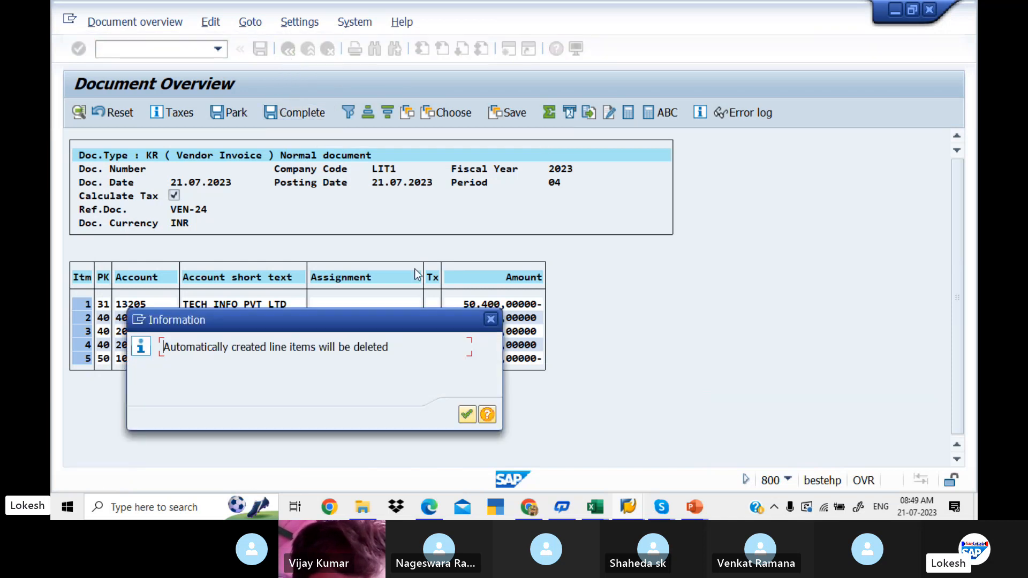
click(466, 413)
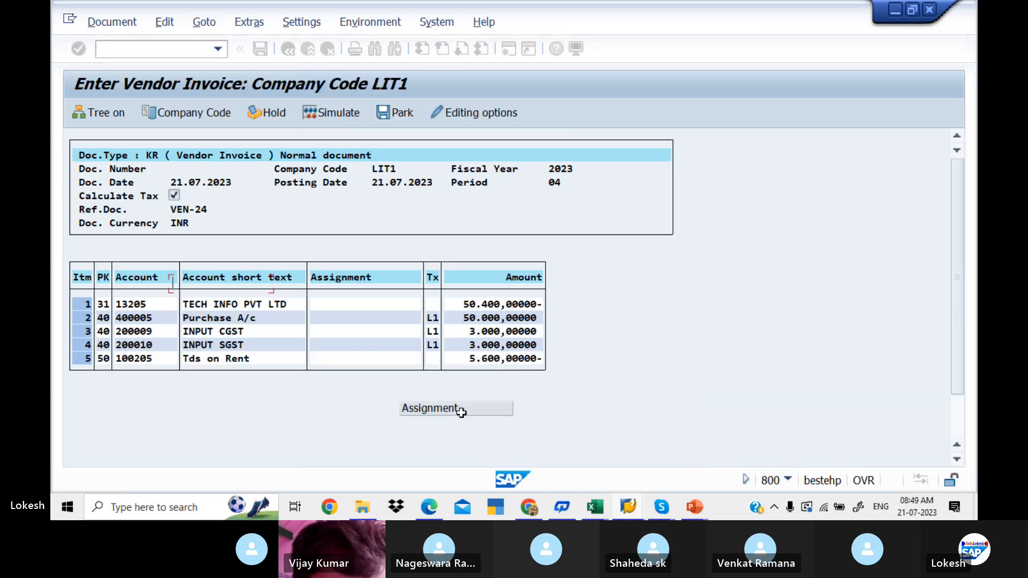
click(336, 165)
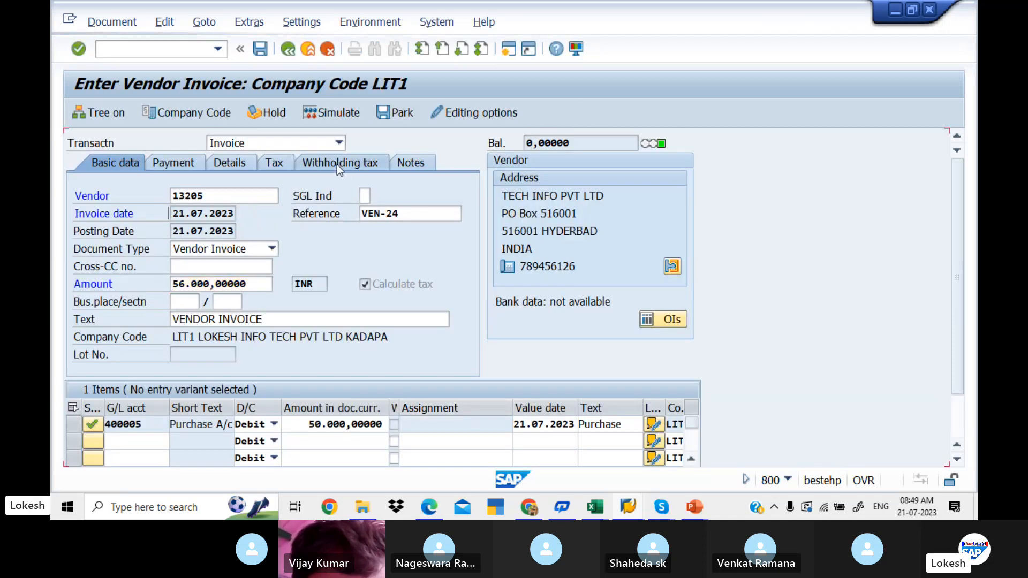
click(186, 214)
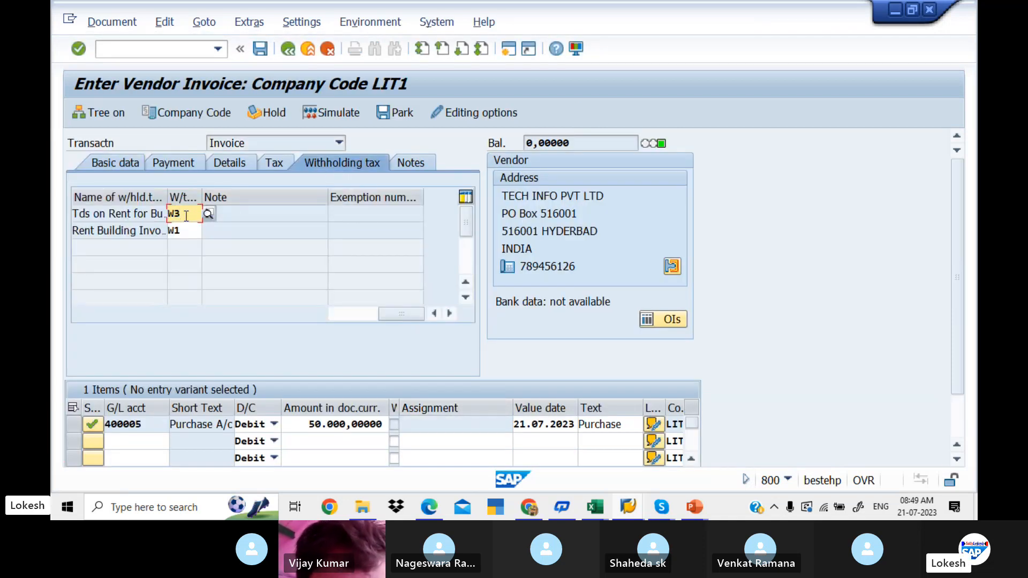
key(BackSpace)
key(BackSpace)
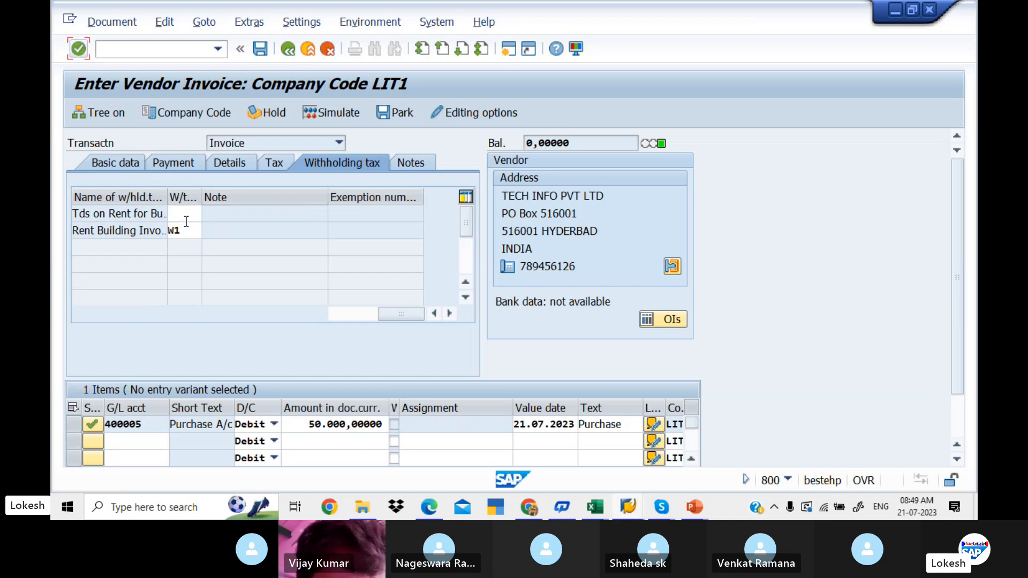
click(187, 225)
key(BackSpace)
key(BackSpace)
key(Return)
click(130, 166)
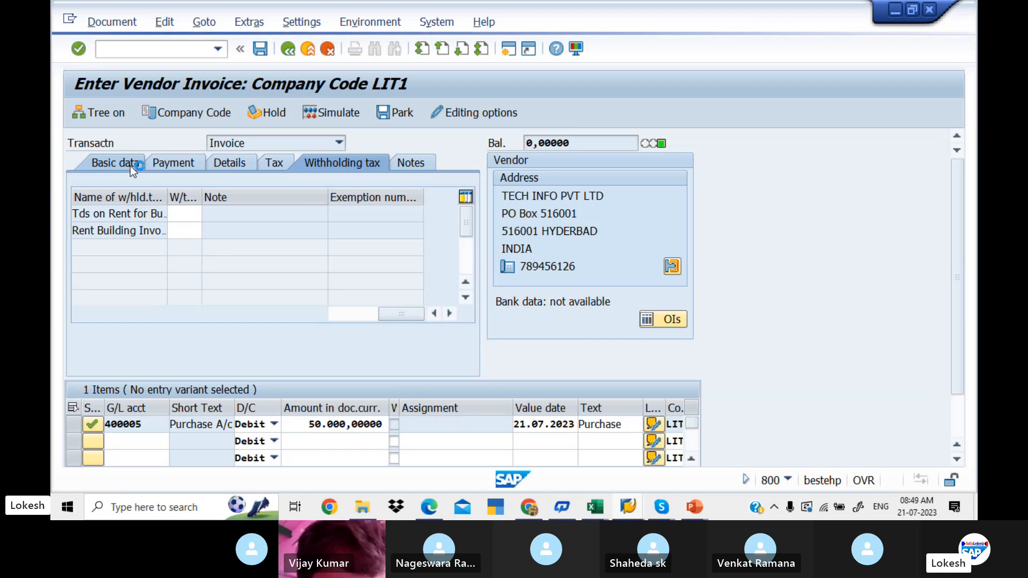
- Simulate the invoice again and give the INPUT SGST item the value date 21.07.2023 and text VENDOR INVOICE
click(334, 111)
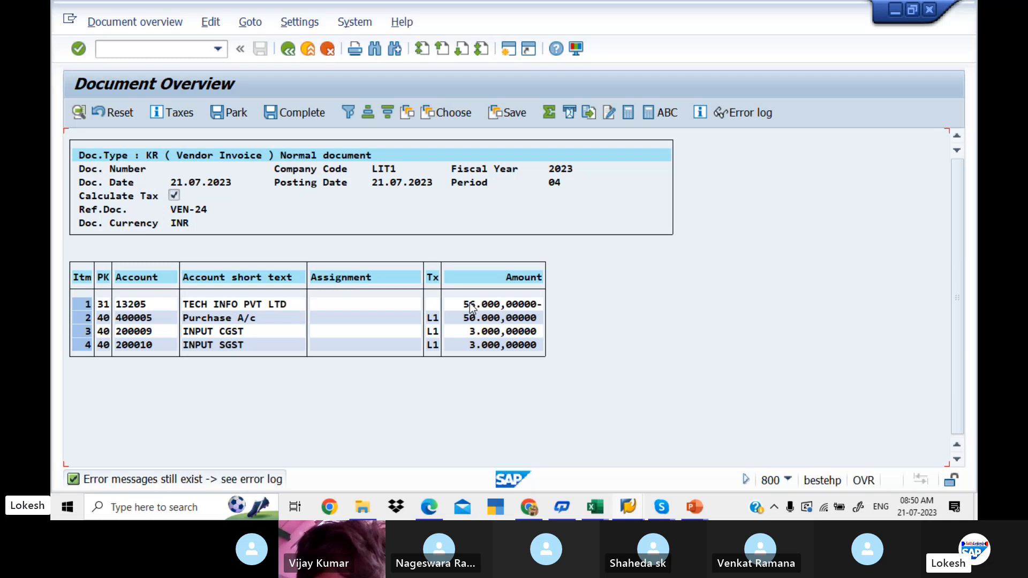
double_click(231, 347)
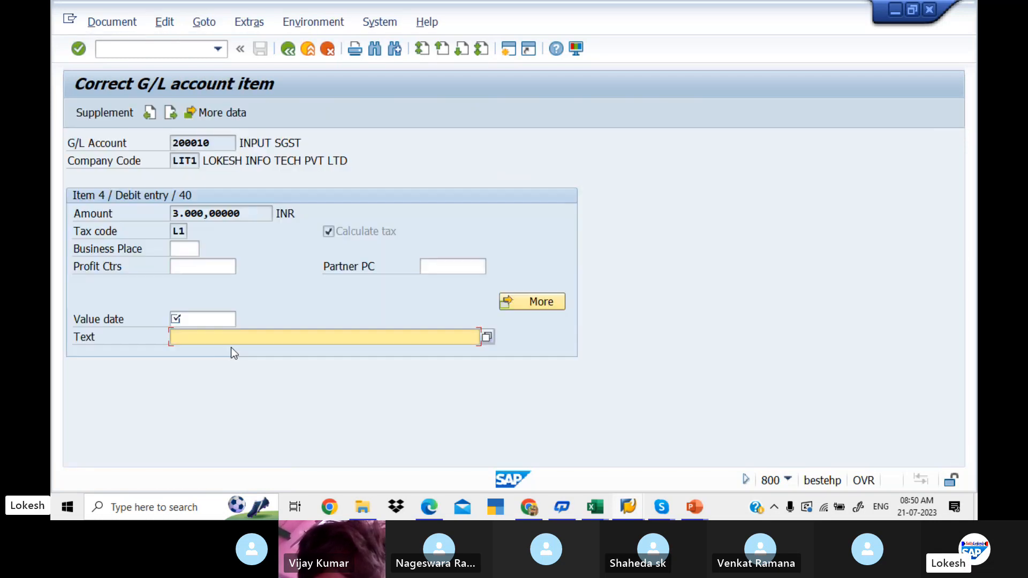
click(200, 318)
key(space)
key(Down)
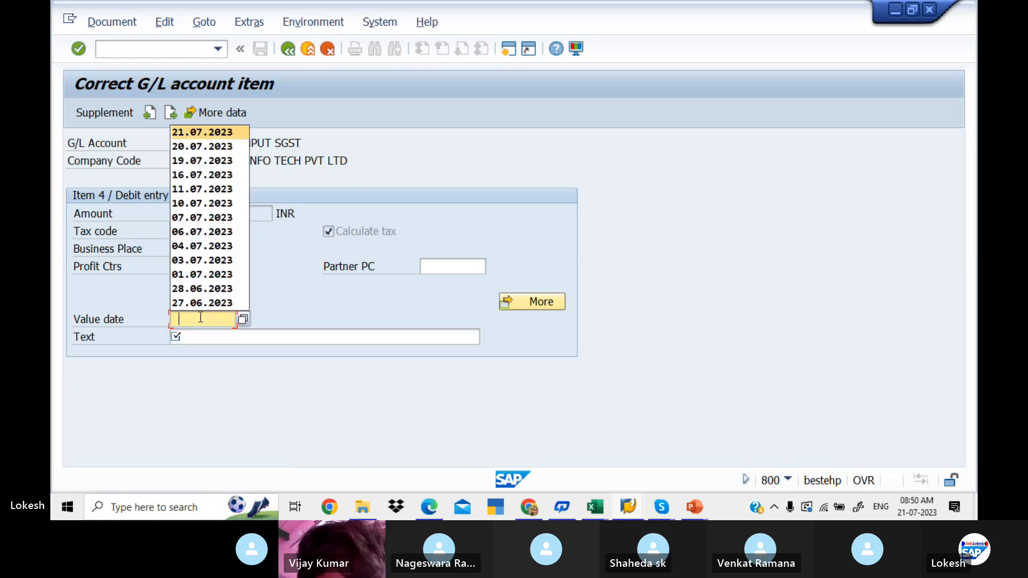
key(Tab)
key(space)
key(Down)
key(Return)
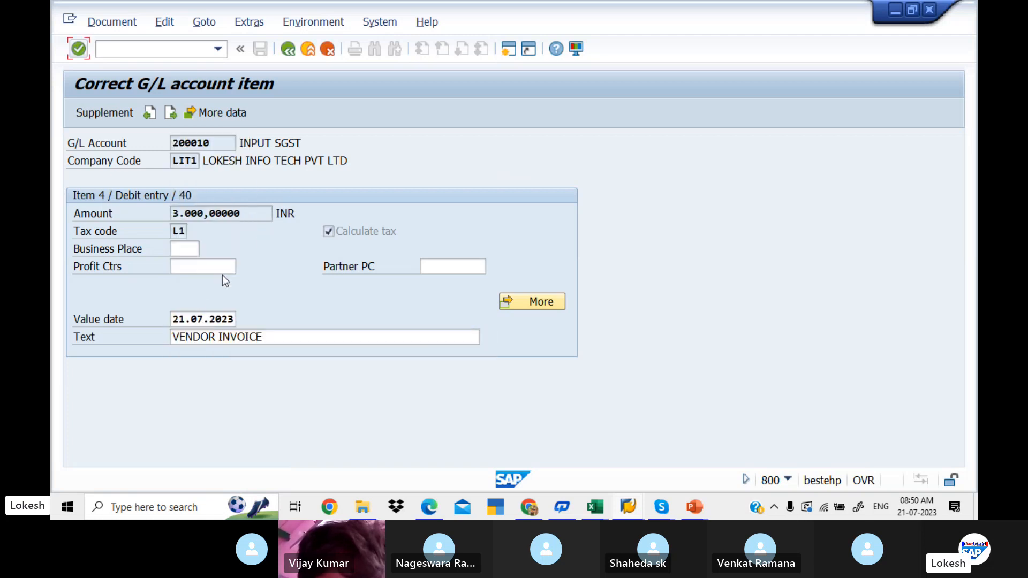
click(288, 49)
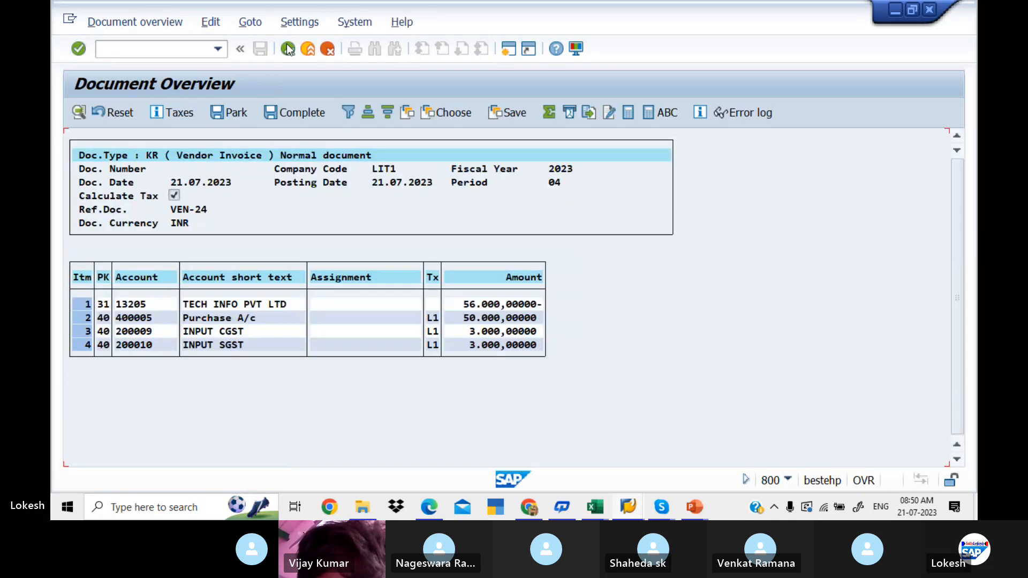
- Give the INPUT CGST item the value date 21.07.2023 and the text VENDOR INVOICE
double_click(228, 336)
click(207, 321)
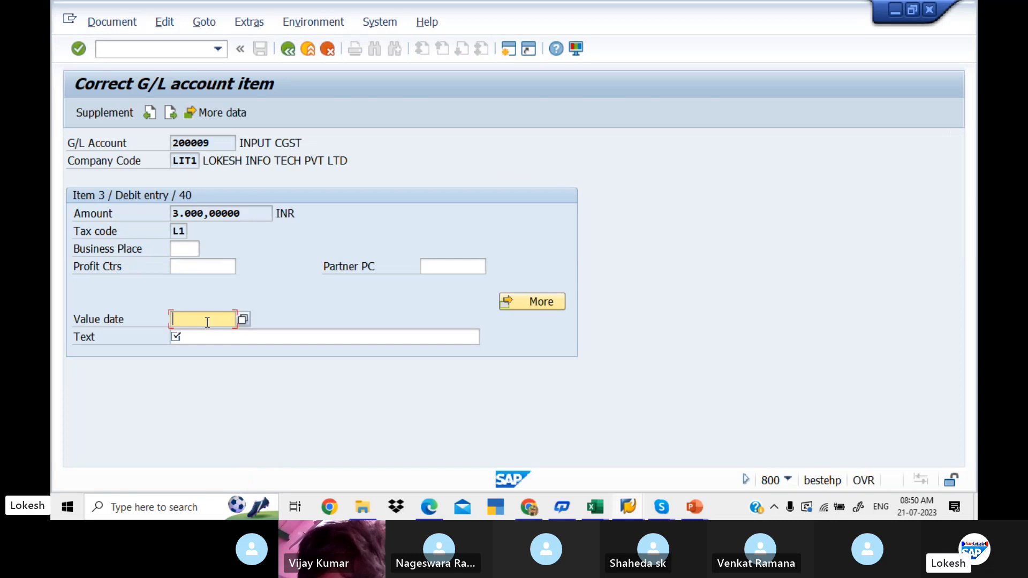
key(Tab)
key(Down)
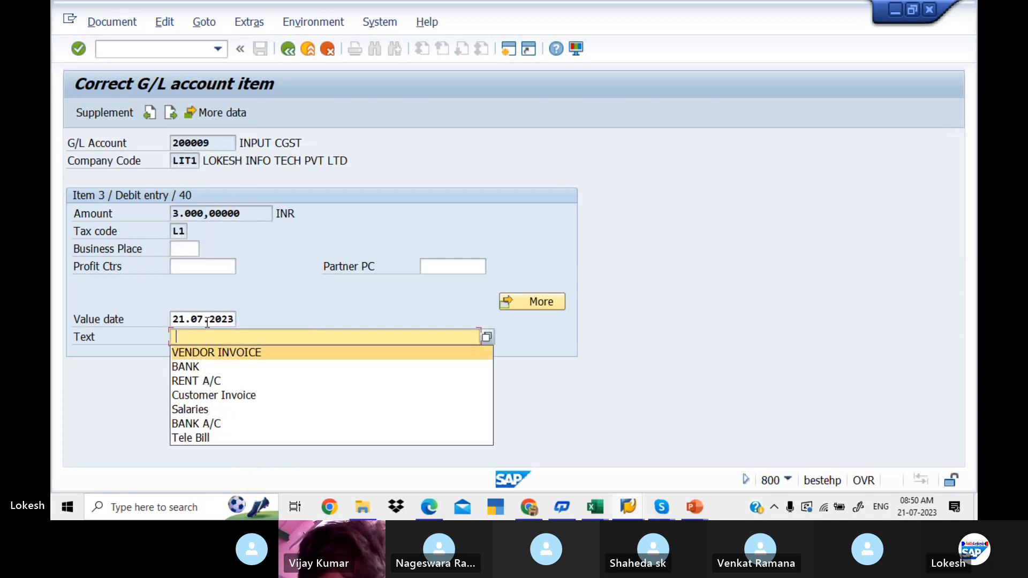
key(Tab)
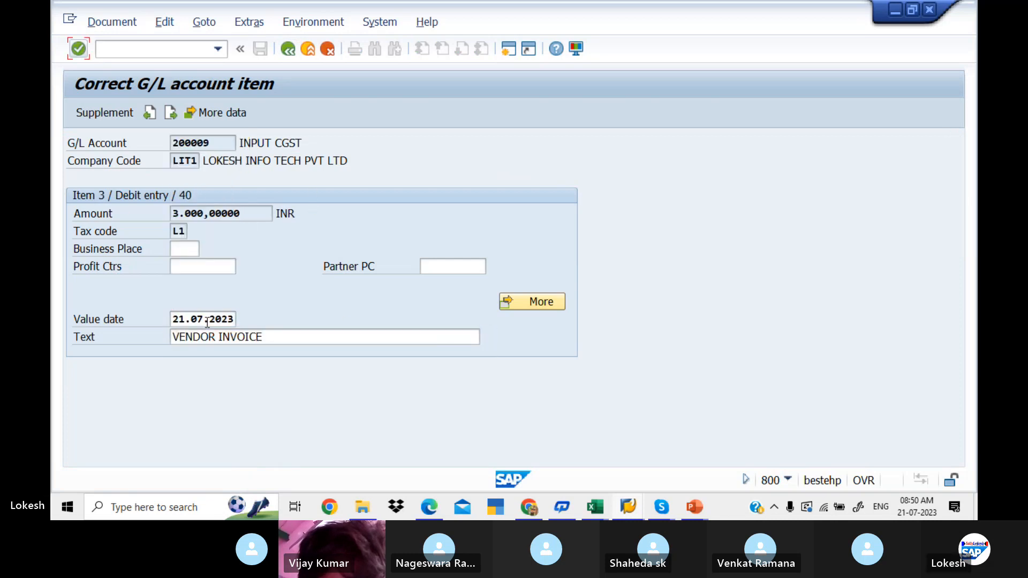
- Return to the document overview and post the vendor invoice
click(289, 49)
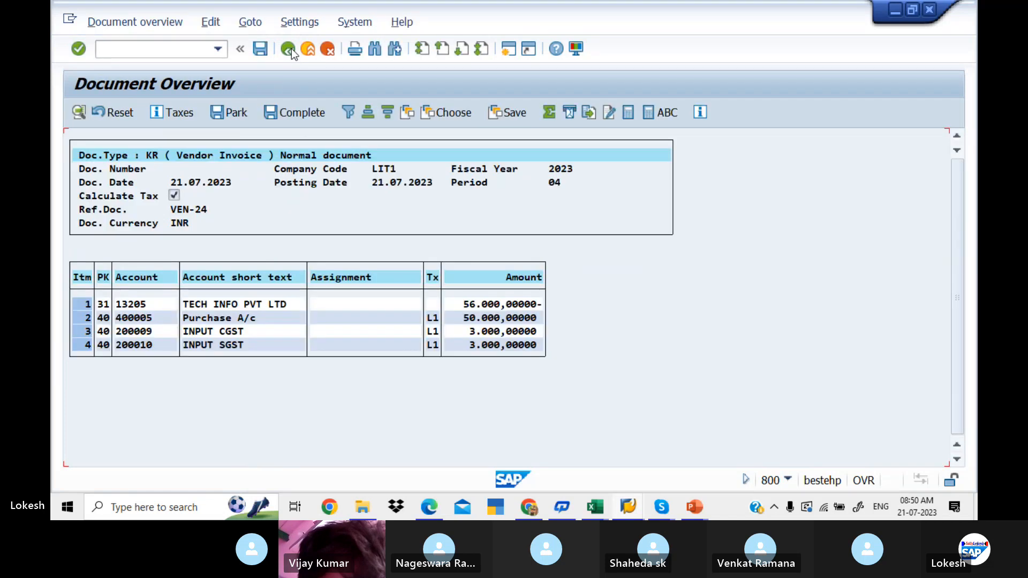
click(265, 55)
click(261, 49)
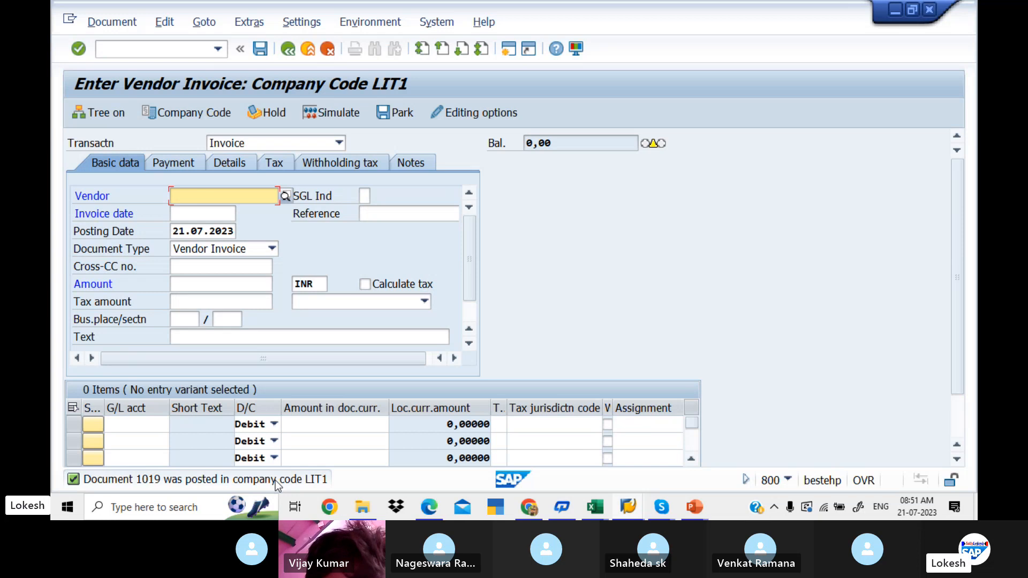
- Start a new invoice for vendor TECH INFO PVT LTD with the invoice date 21.07.2023
key(Down)
key(Return)
key(Tab)
key(Tab)
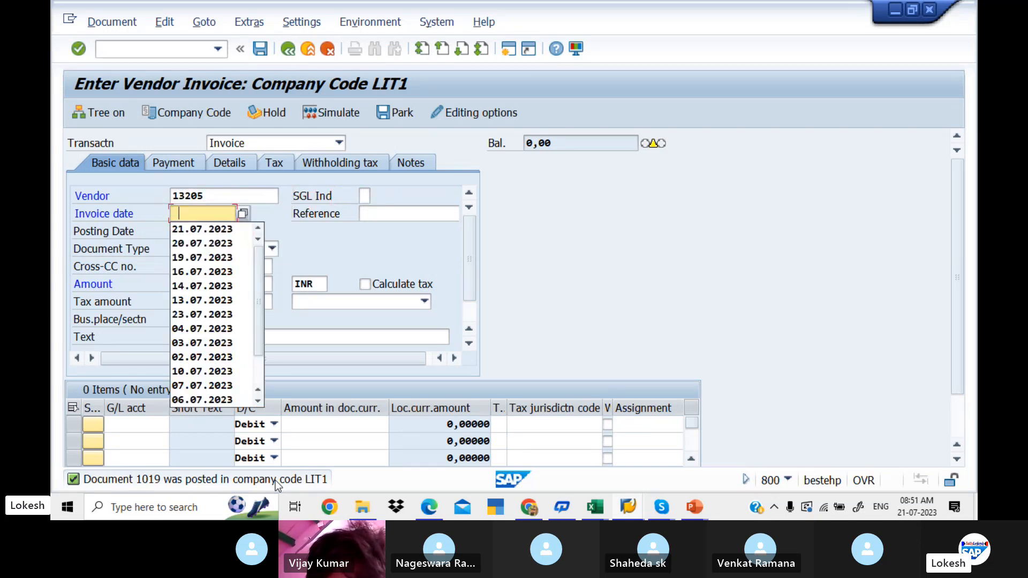
key(Down)
key(Return)
- Enter VEN-25 as the reference of the new vendor invoice
key(Tab)
key(Down)
key(Return)
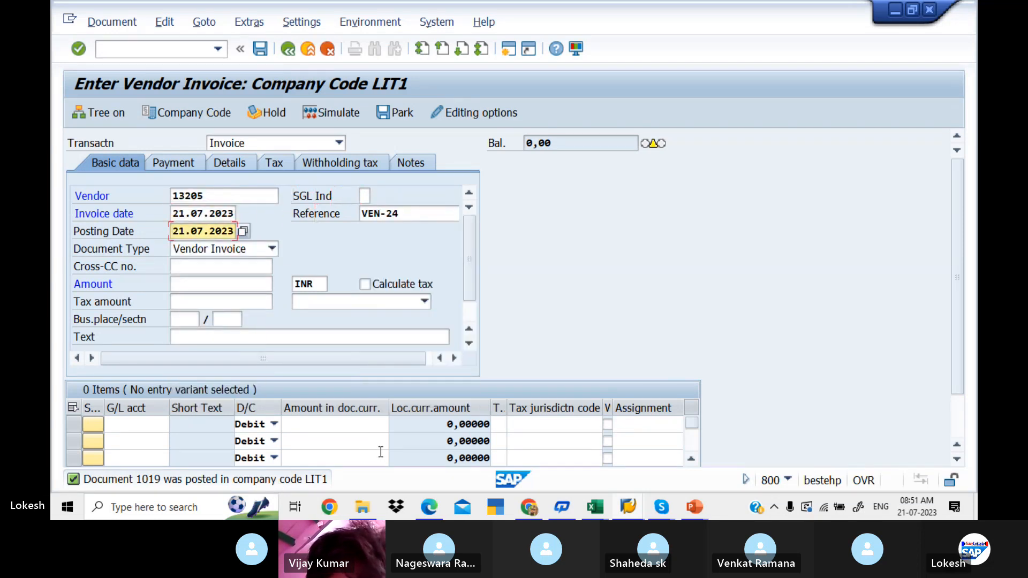
click(404, 217)
key(BackSpace)
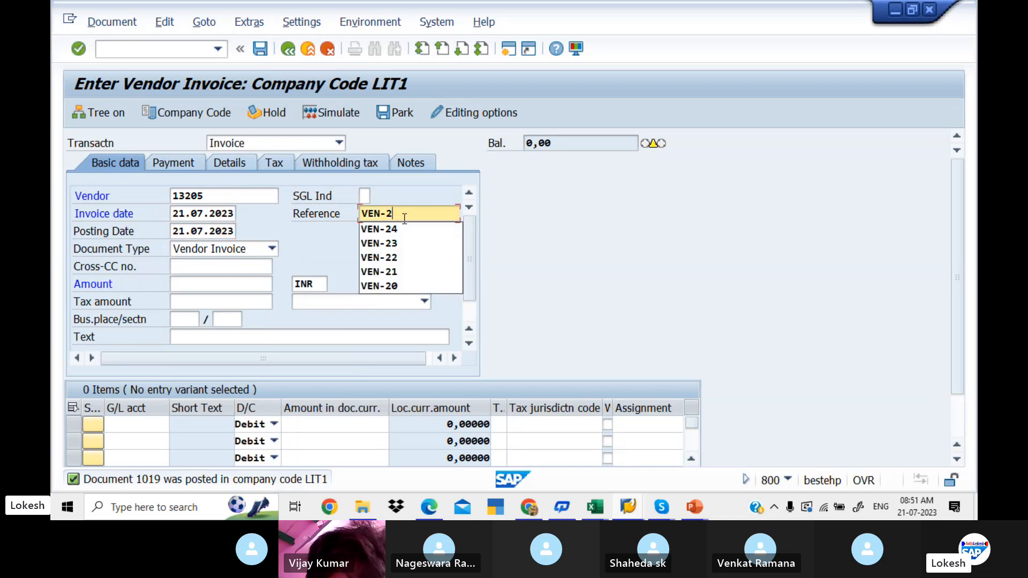
key(Escape)
text(5)
- Enter VENDOR INVOICE as the new invoice's header text, leaving the amount and tax fields empty
key(Tab)
key(Tab)
key(Tab)
key(Tab)
key(Tab)
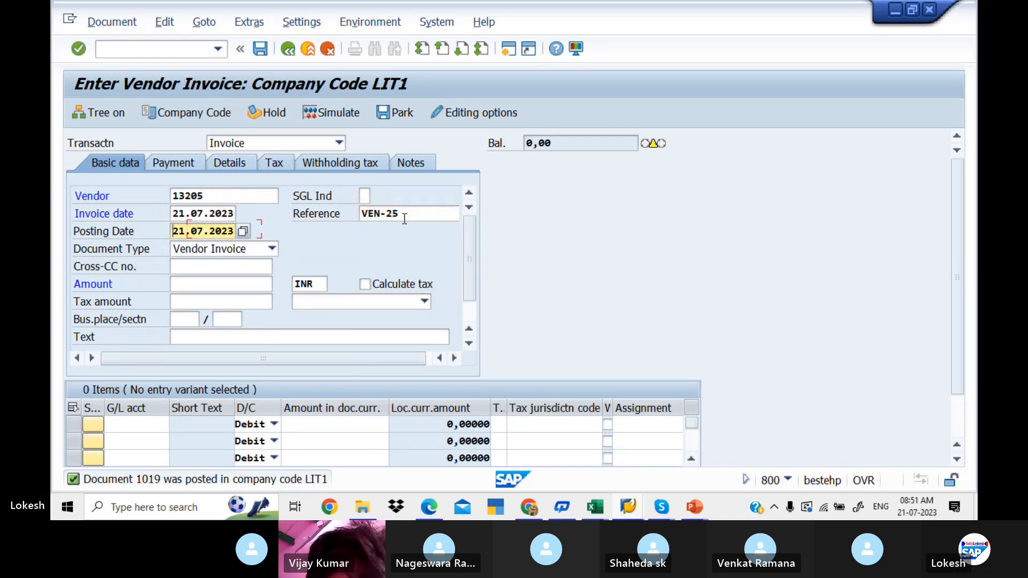
key(Tab)
key(Tab)
key(Tab)
key(Tab)
key(Tab)
key(Tab)
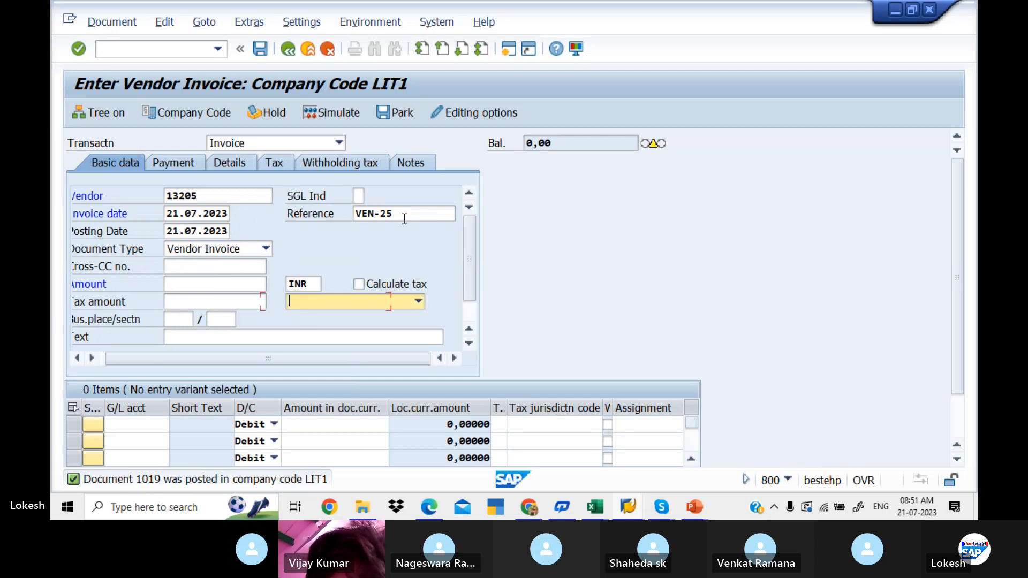
key(Down)
key(Return)
key(Tab)
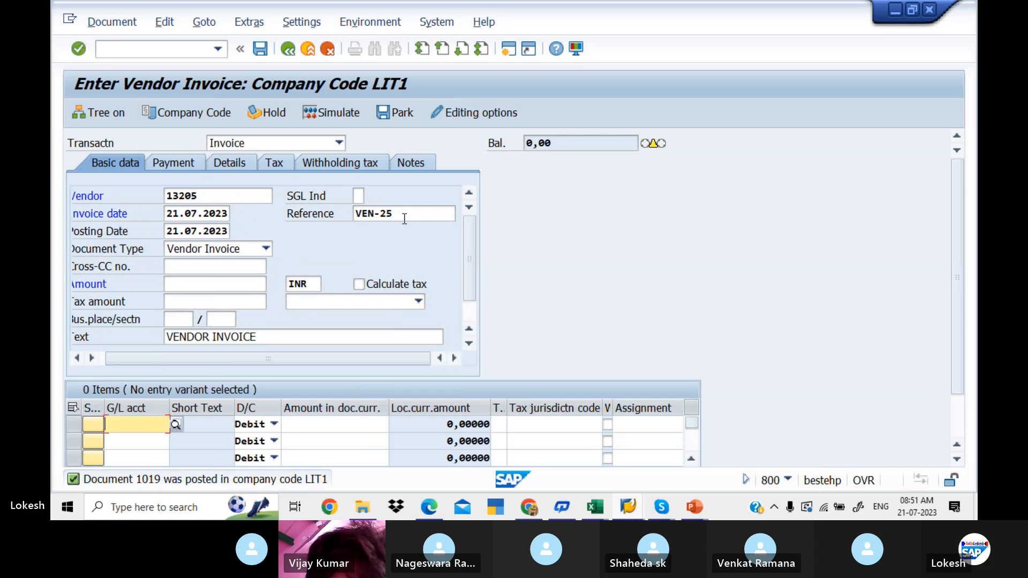
- Enter a debit line item of 50000 for G/L account 400005 in the vendor invoice
key(Down)
key(Tab)
key(Tab)
key(Down)
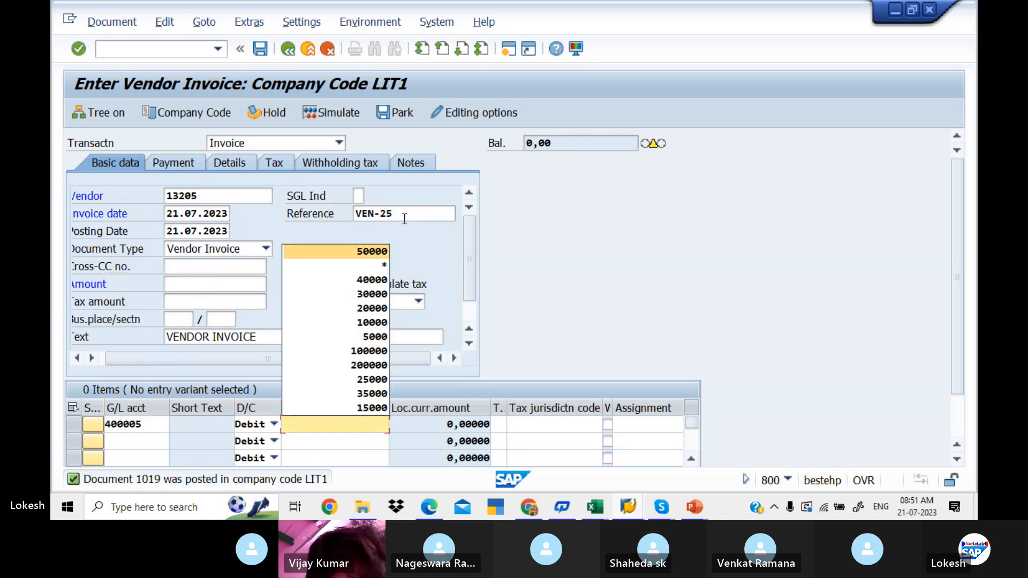
key(Return)
key(Tab)
key(Tab)
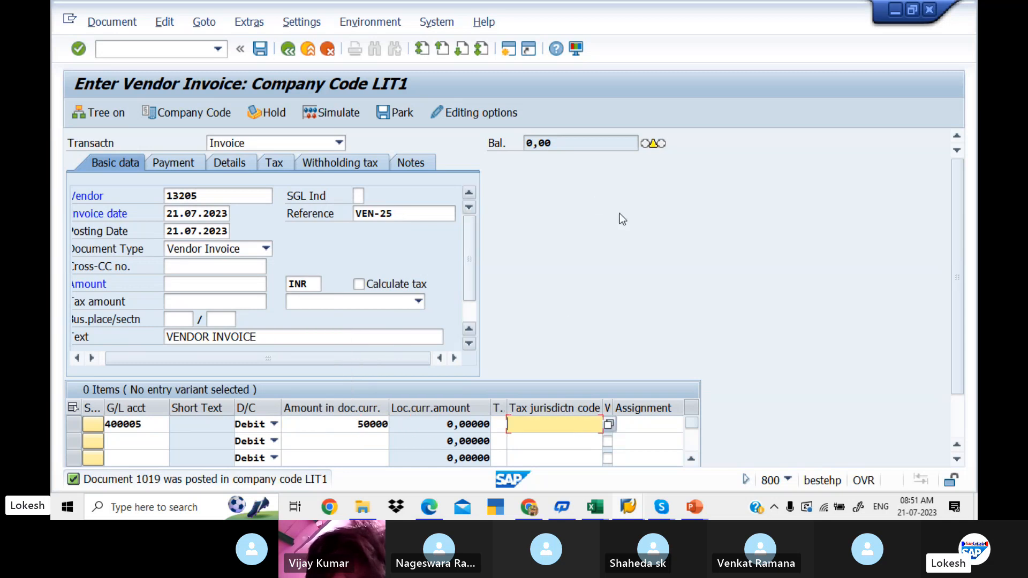
- Assign tax code L2 (LIT INPUT IGST) to the purchase line item
click(502, 426)
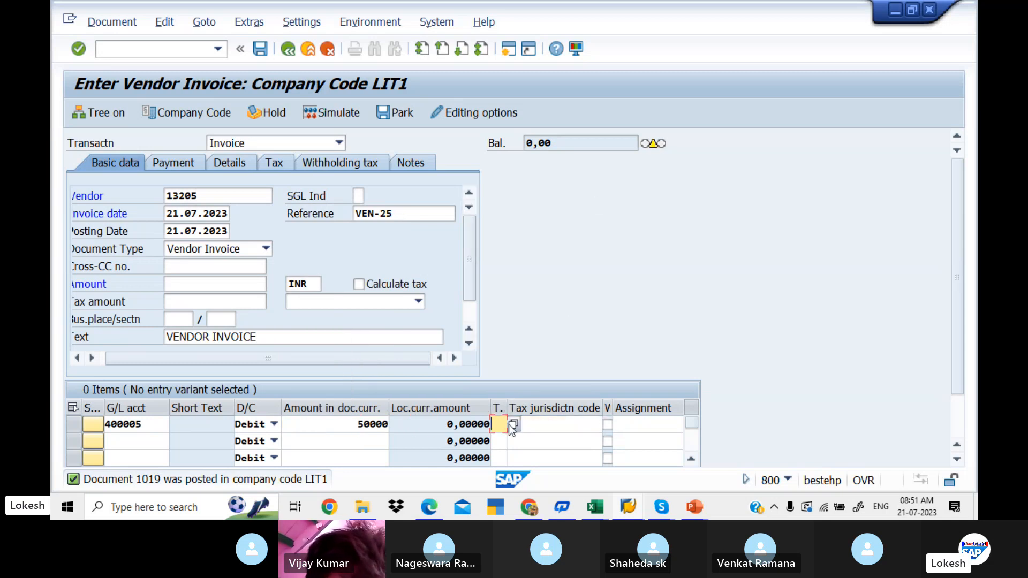
click(513, 426)
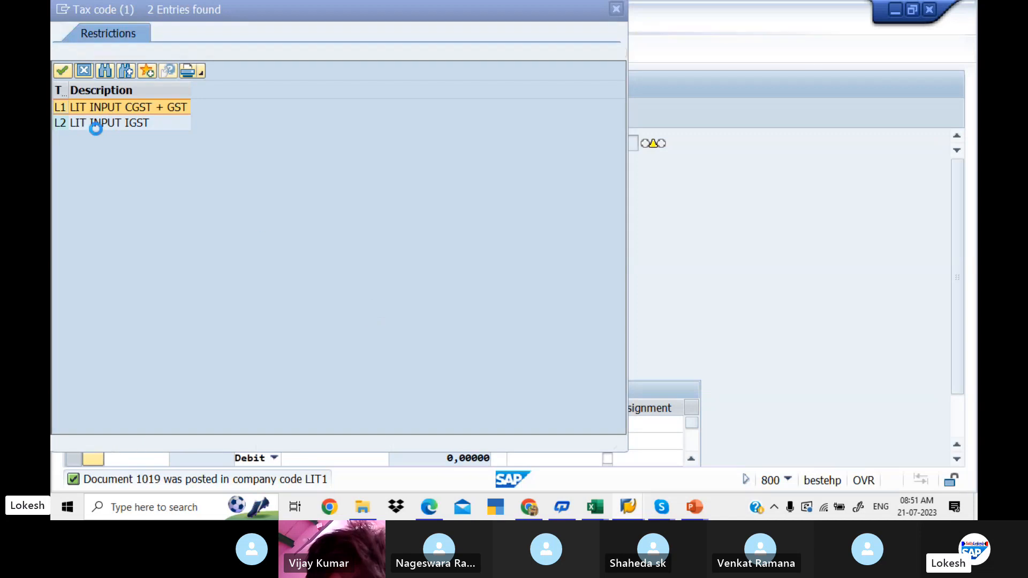
click(92, 124)
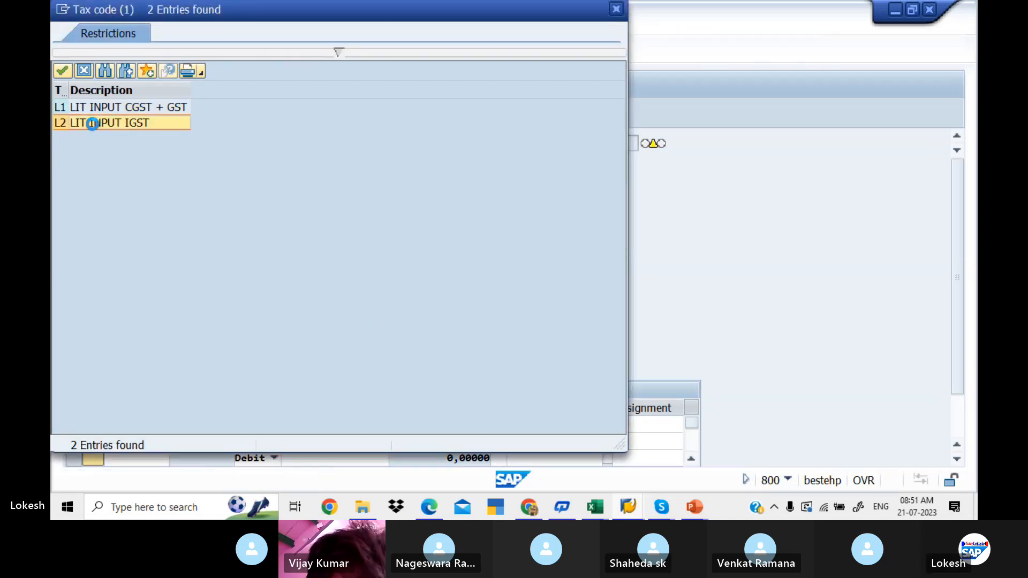
click(92, 124)
- Set the purchase line item's value date to 21.07.2023 and its text to Purchase
key(Tab)
key(Tab)
key(Tab)
key(Tab)
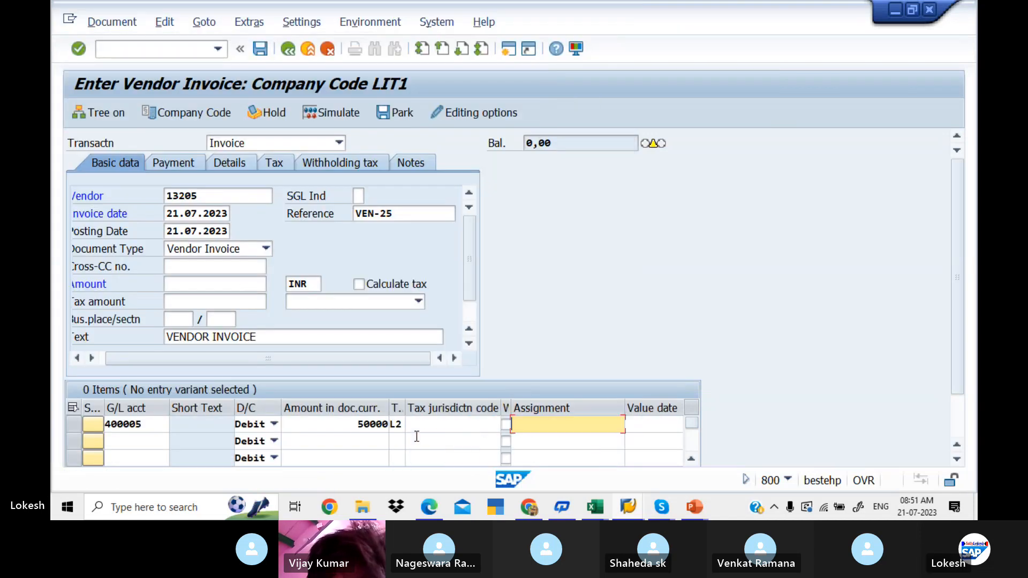
key(Down)
key(Tab)
key(space)
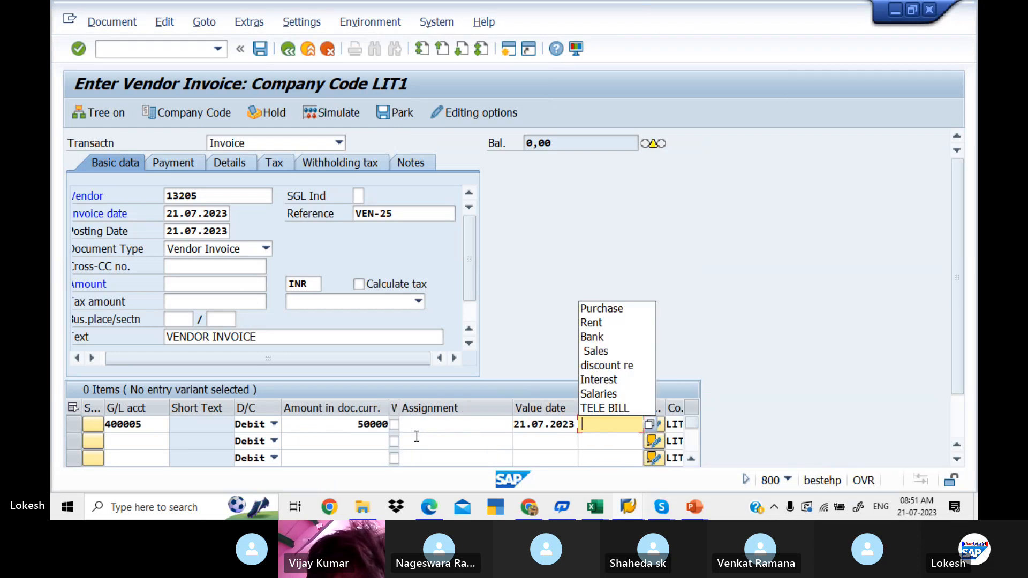
key(Down)
key(Tab)
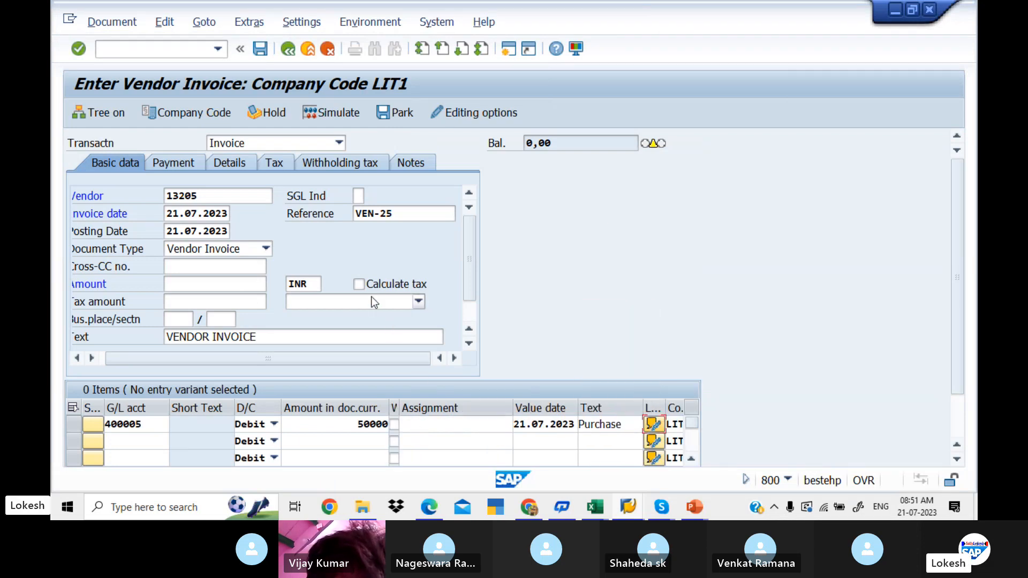
- Turn on tax calculation for the invoice and choose tax code L2 (LIT INPUT IGST) in the basic data
click(359, 284)
key(Return)
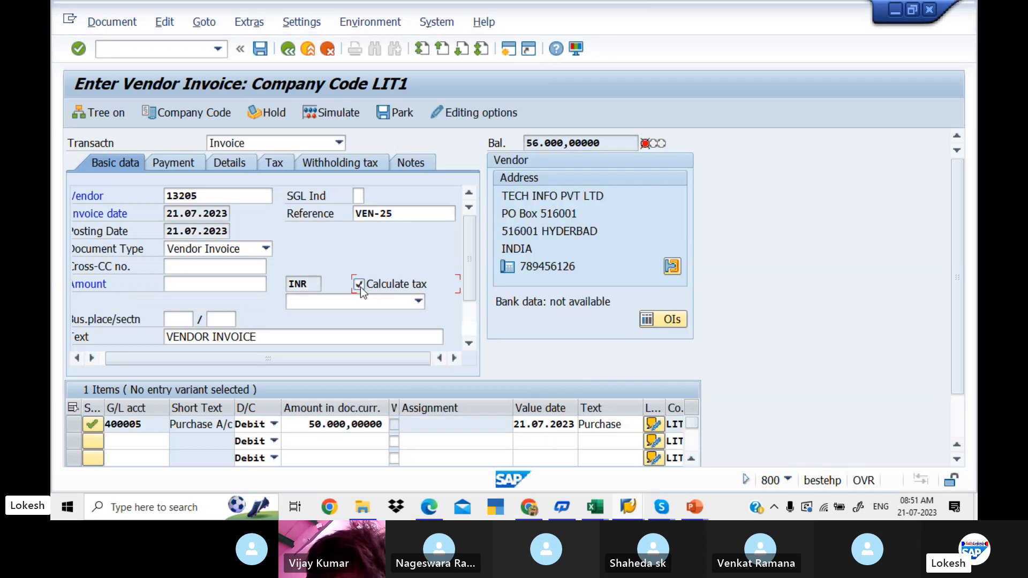
click(419, 302)
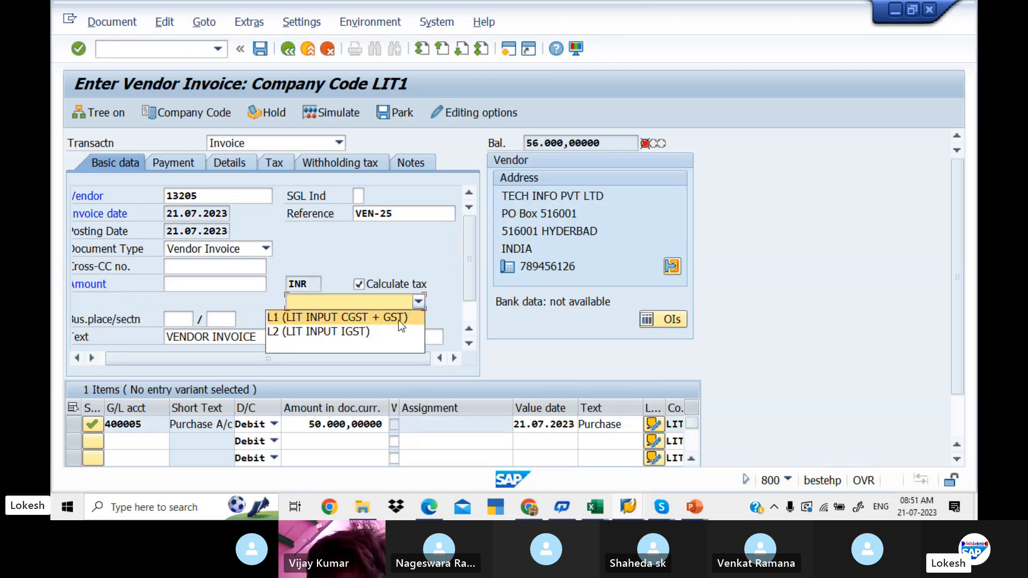
click(386, 329)
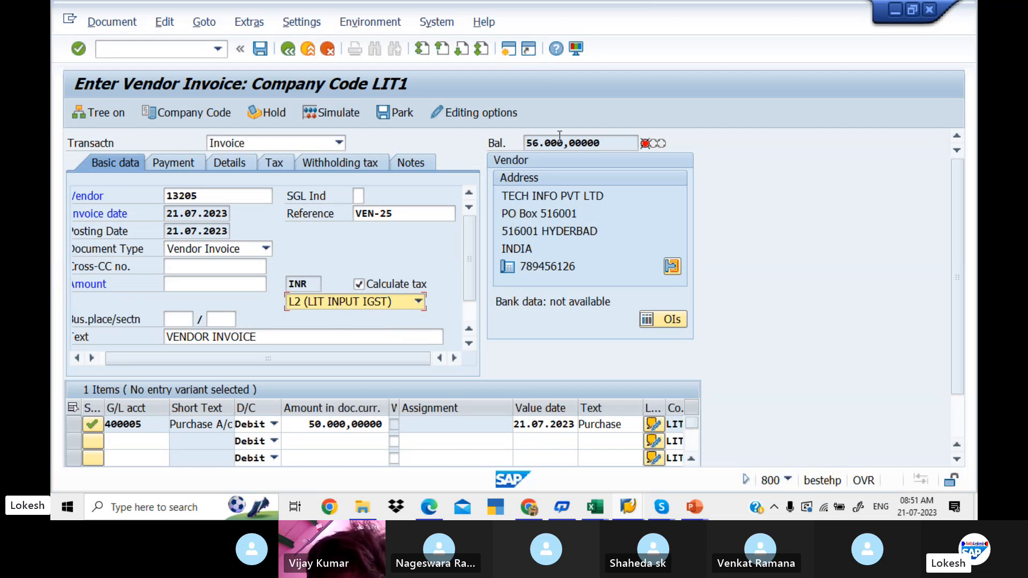
- Copy the balance of 56.000,00000 into the invoice amount
drag(610, 145, 507, 143)
key(ctrl+c)
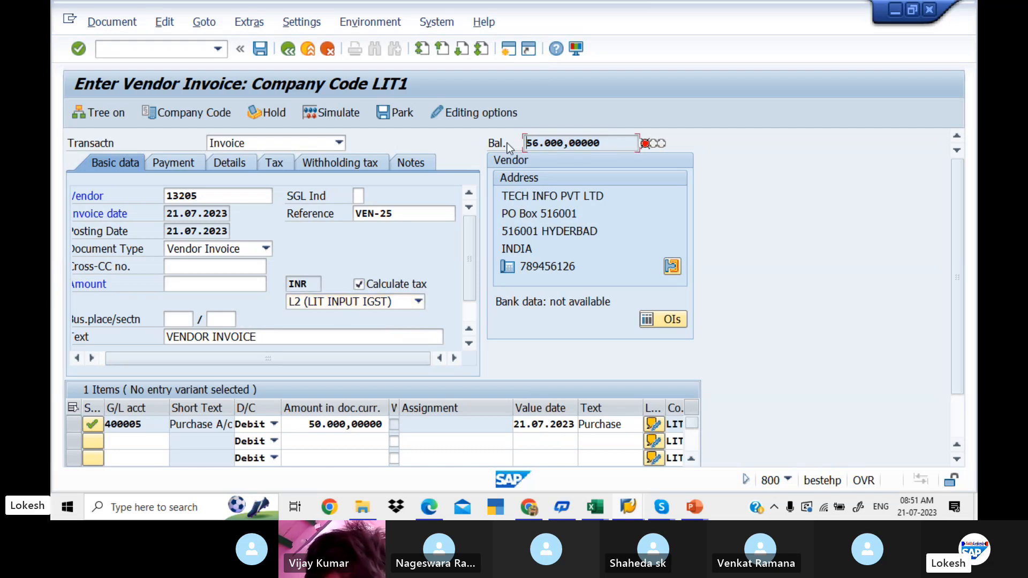
click(222, 281)
key(ctrl+v)
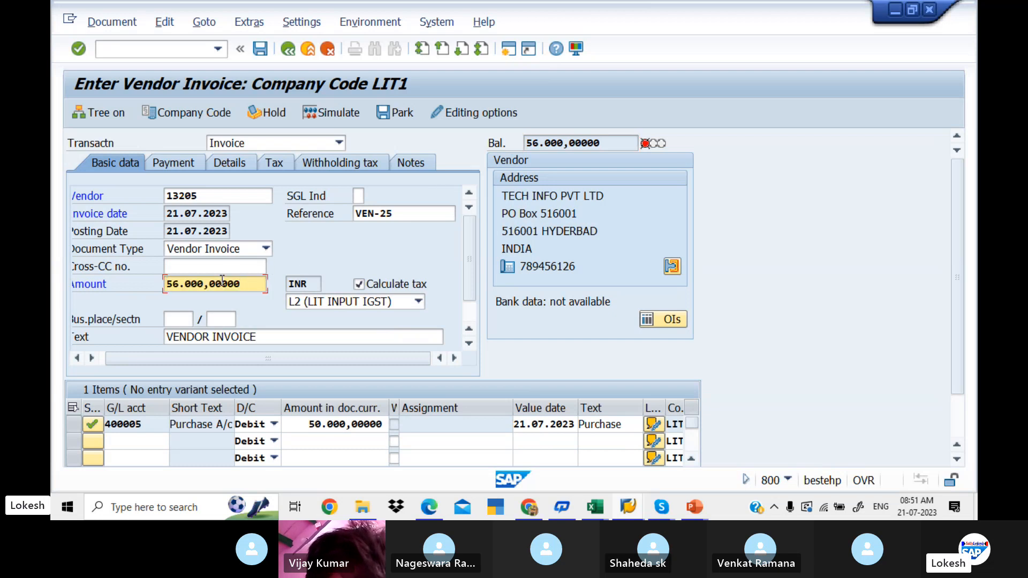
- Check the invoice's tax data, clear the codes of both withholding tax types, and simulate the posting
click(271, 165)
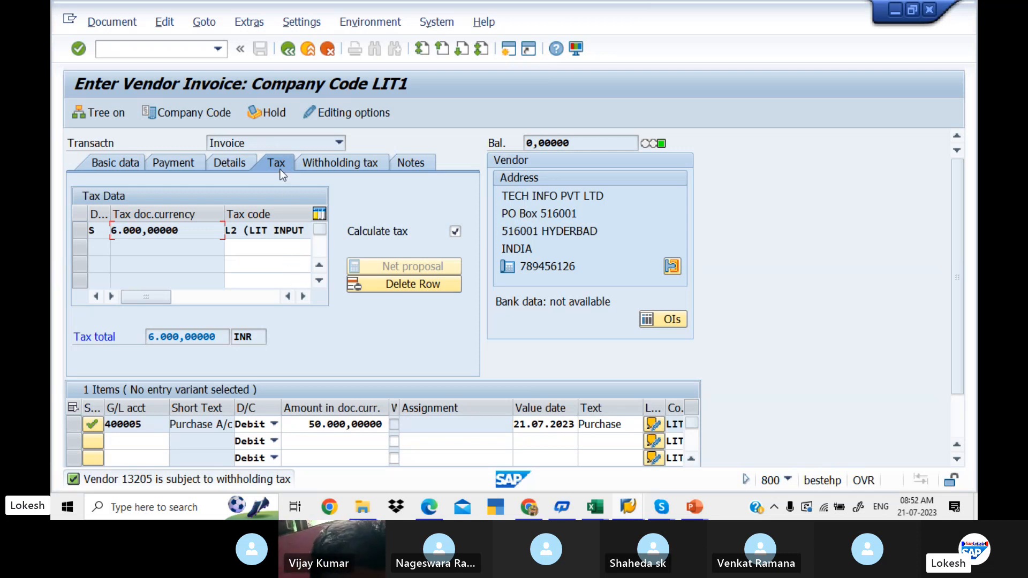
click(315, 165)
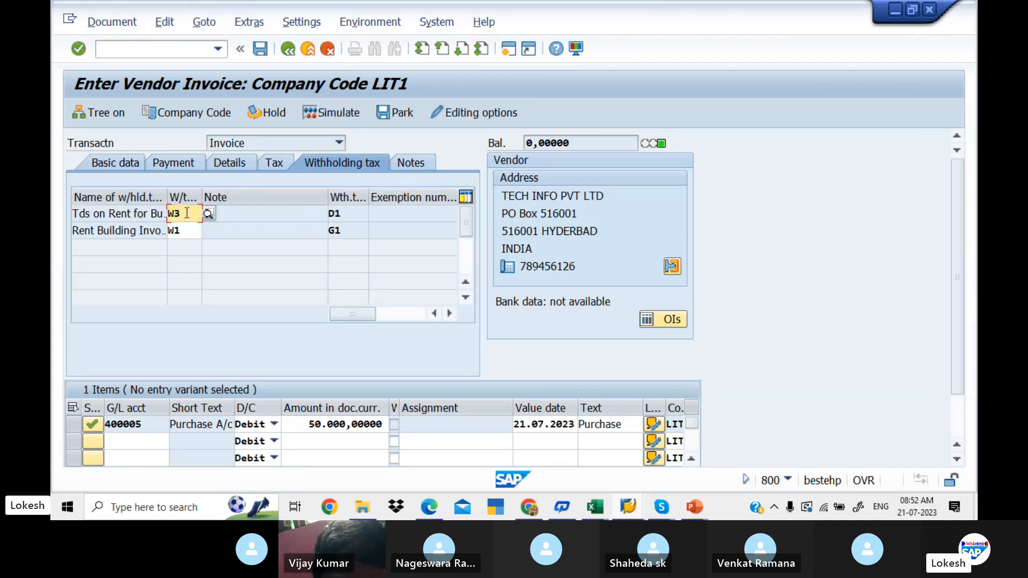
key(BackSpace)
key(BackSpace)
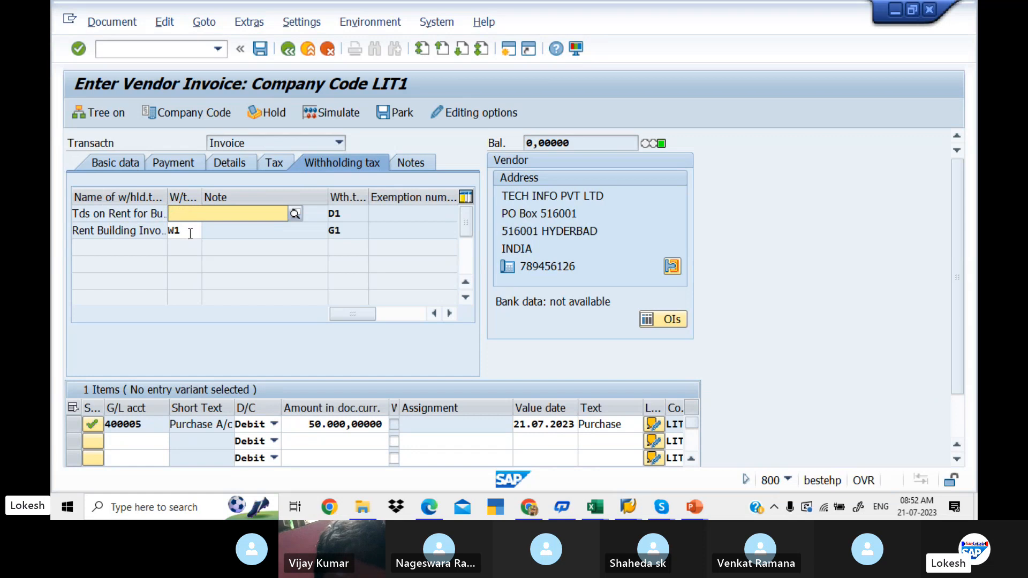
click(190, 234)
key(BackSpace)
key(BackSpace)
key(Return)
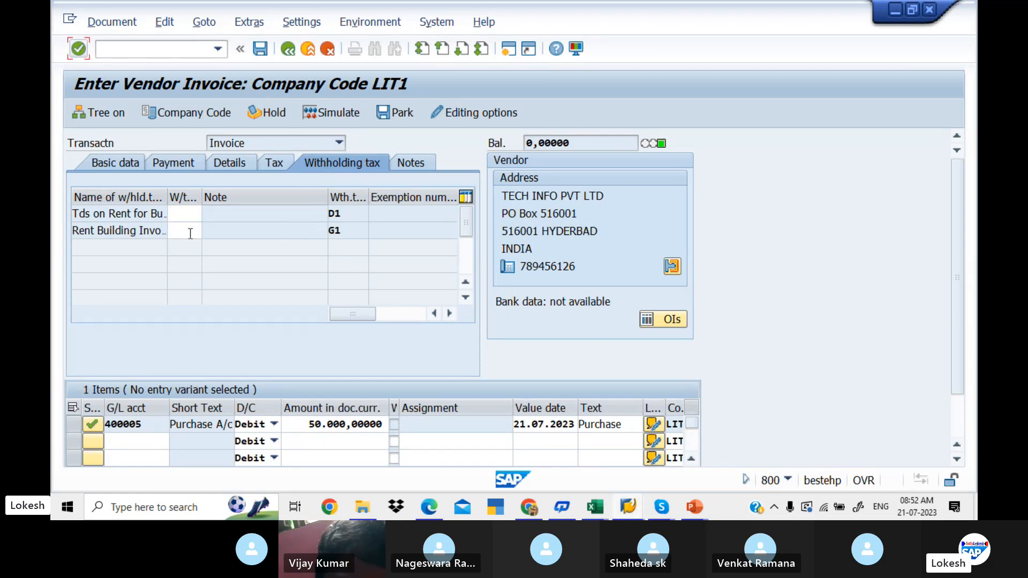
click(114, 158)
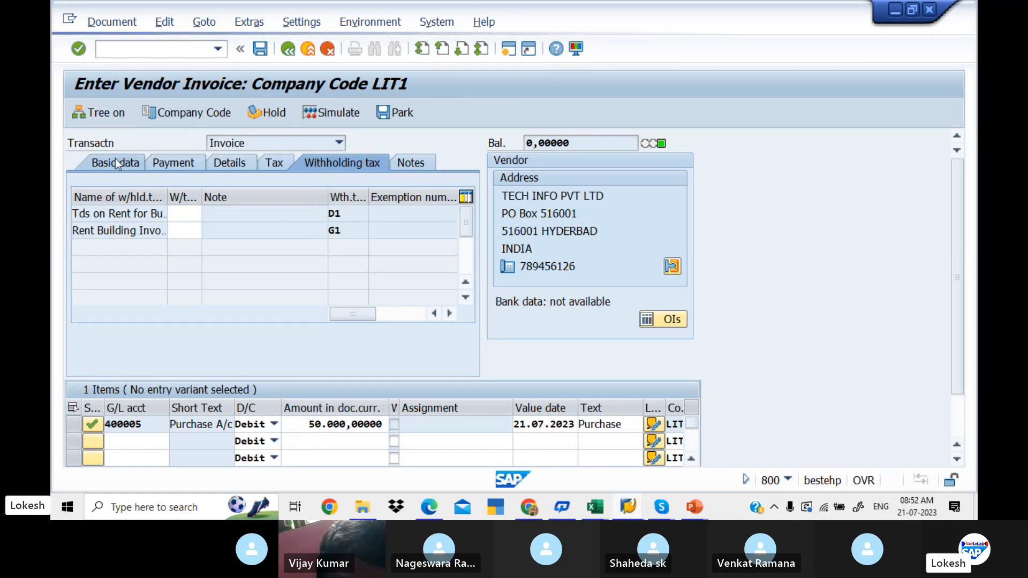
click(338, 115)
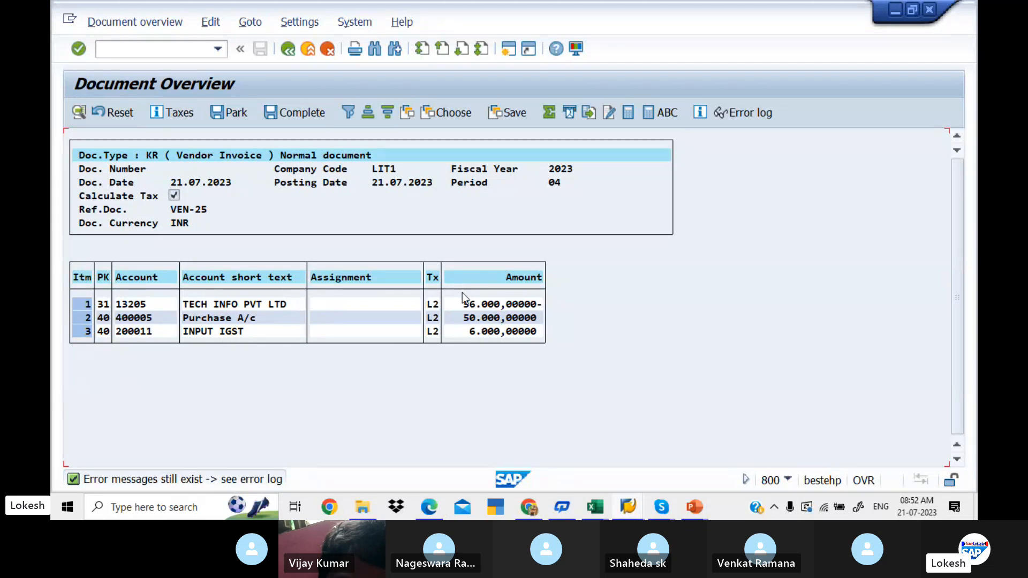
- Complete the INPUT IGST item with value date 21.07.2023 and text VENDOR INVOICE, and post the vendor invoice
double_click(255, 331)
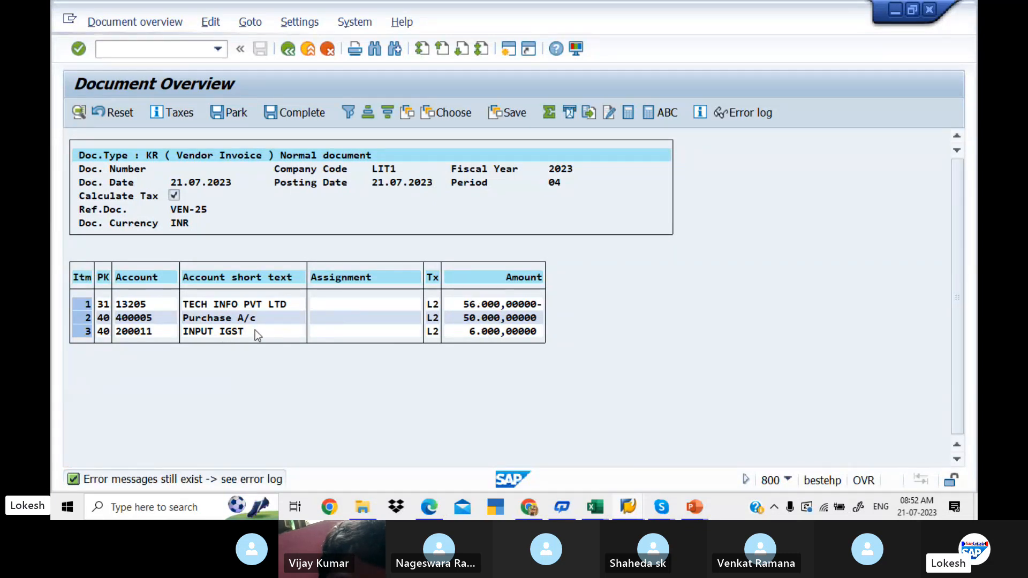
key(shift+Tab)
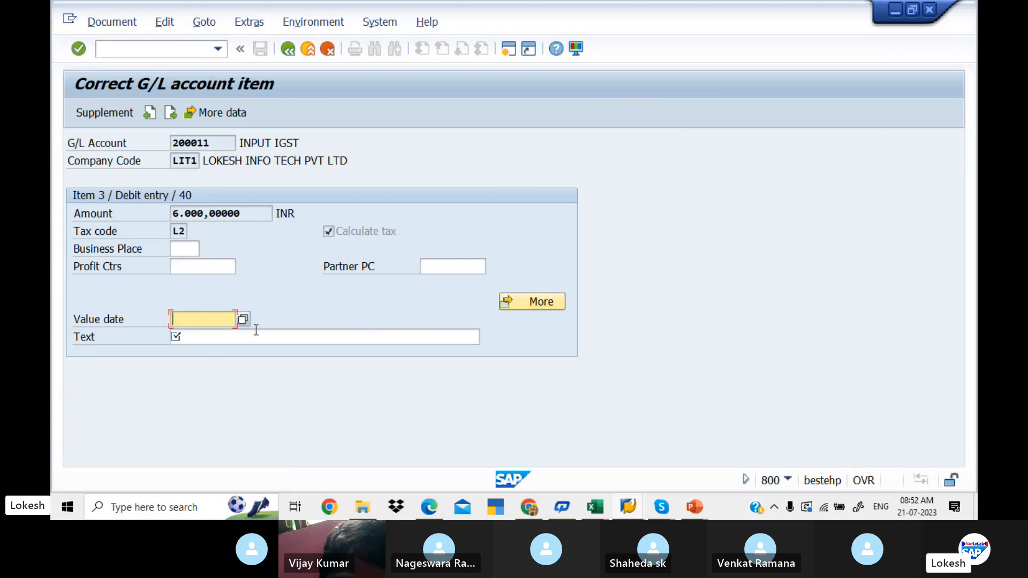
key(space)
key(Tab)
key(space)
key(Return)
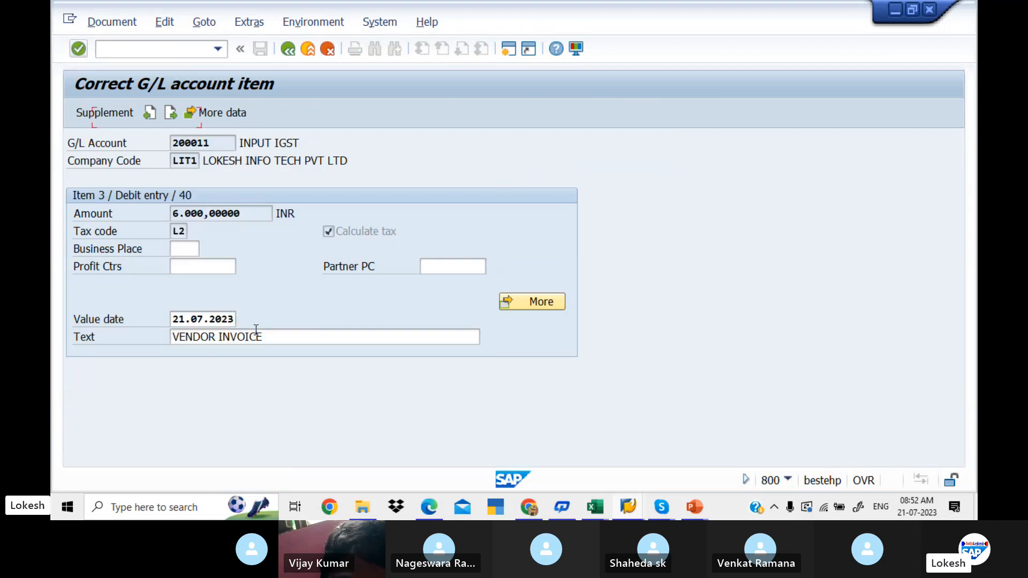
click(291, 49)
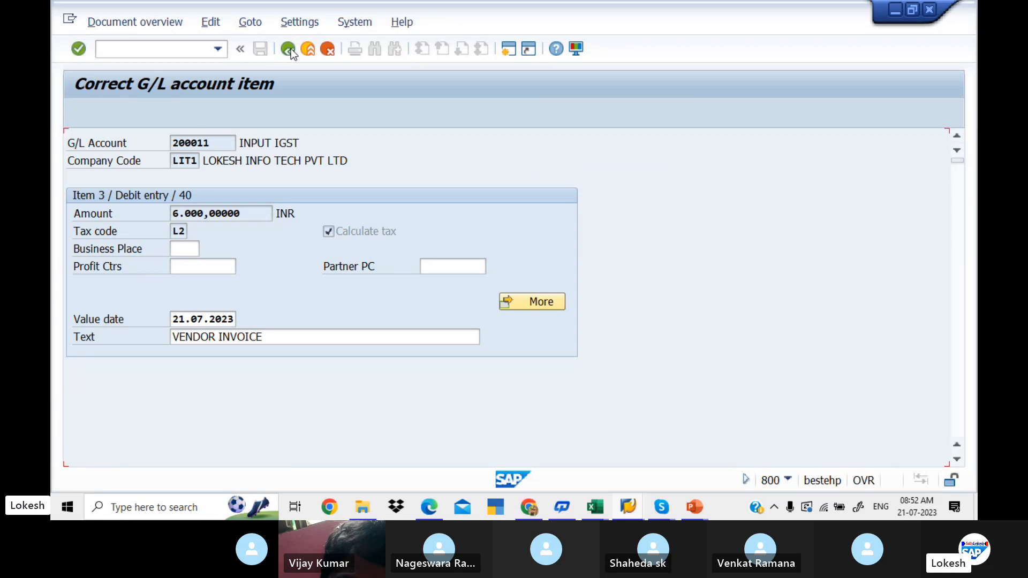
click(260, 49)
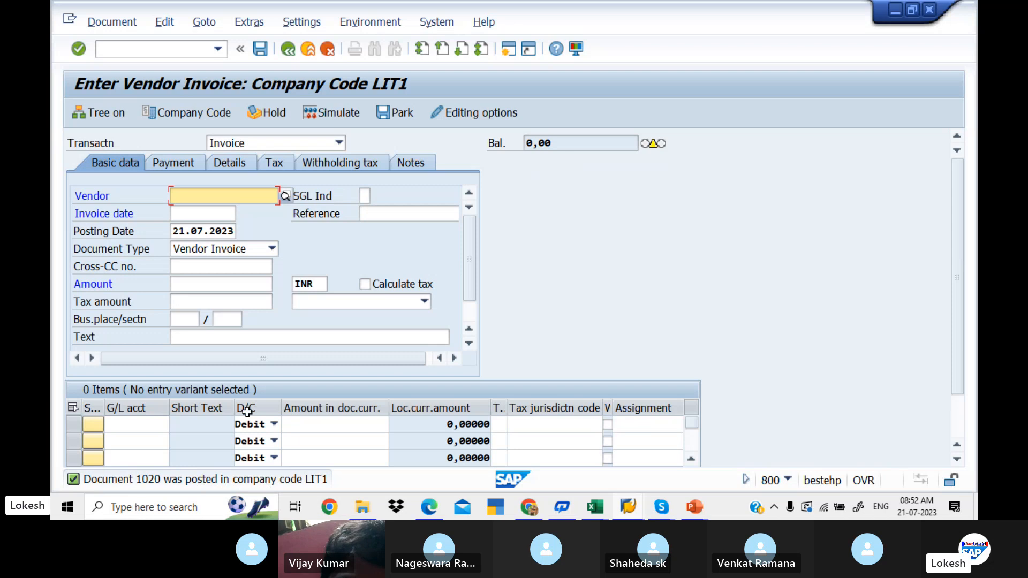
- Open the Vendor Line Item Display transaction in a new SAP session
click(178, 52)
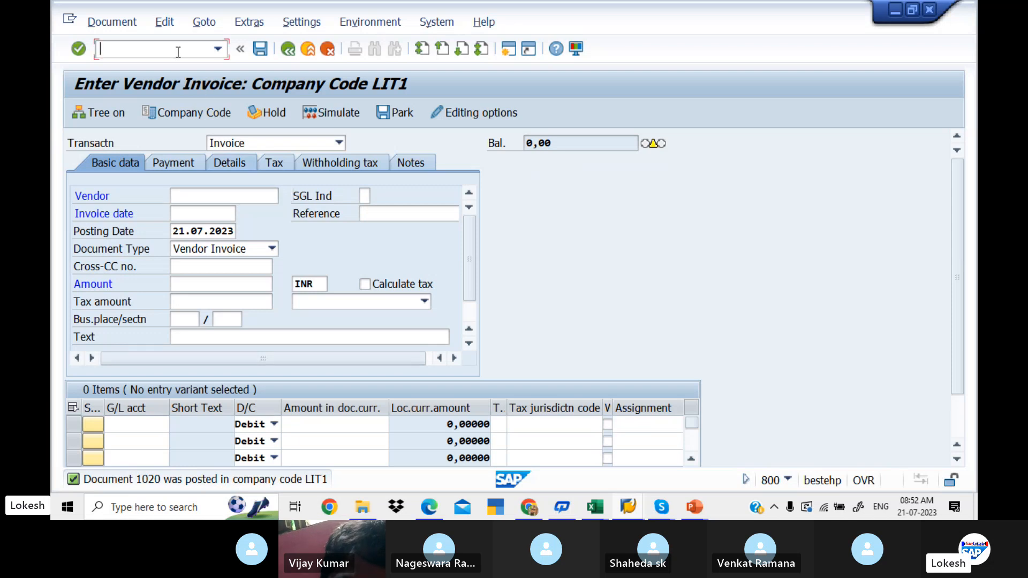
click(513, 48)
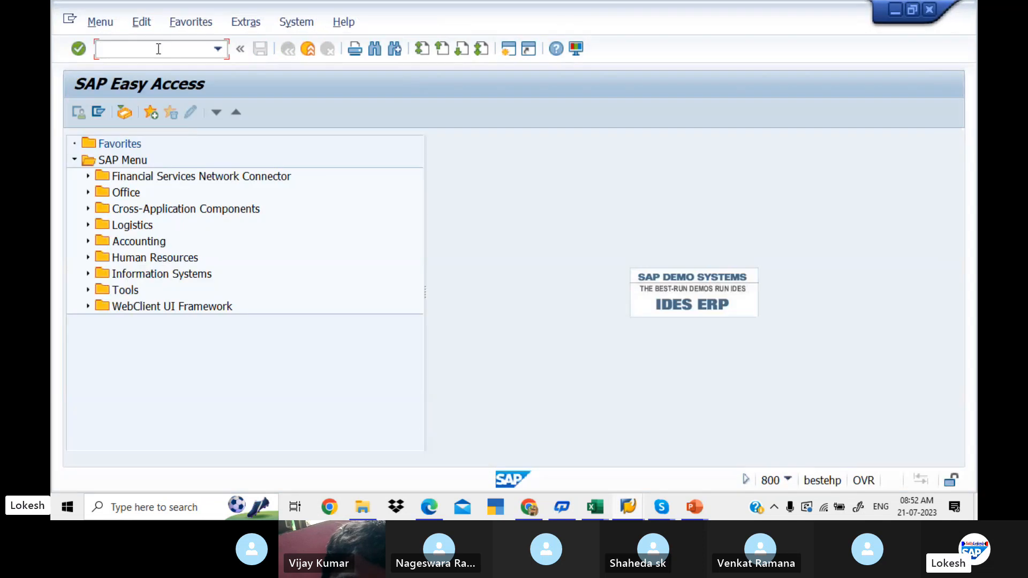
text(LI)
key(BackSpace)
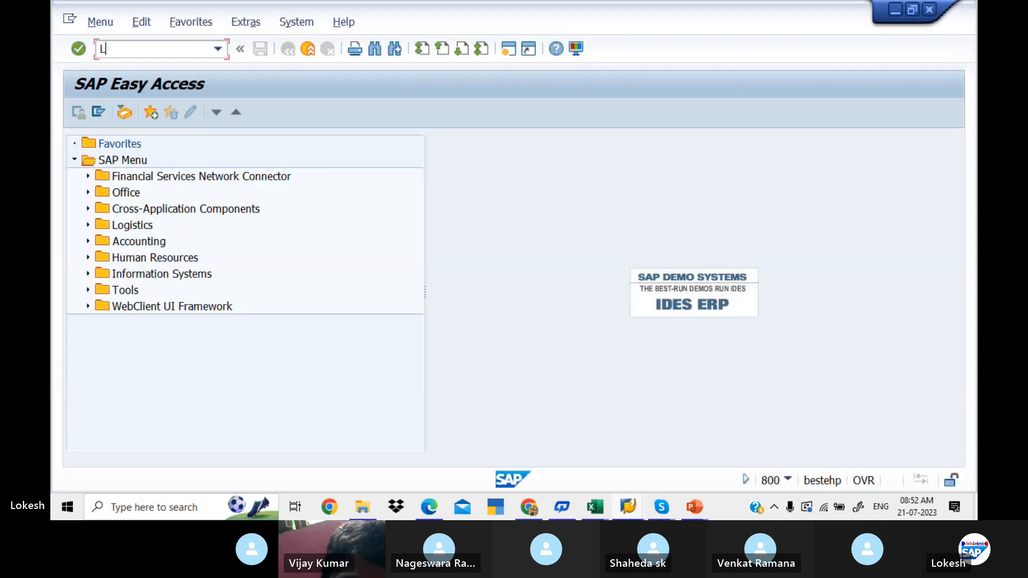
text(FB)
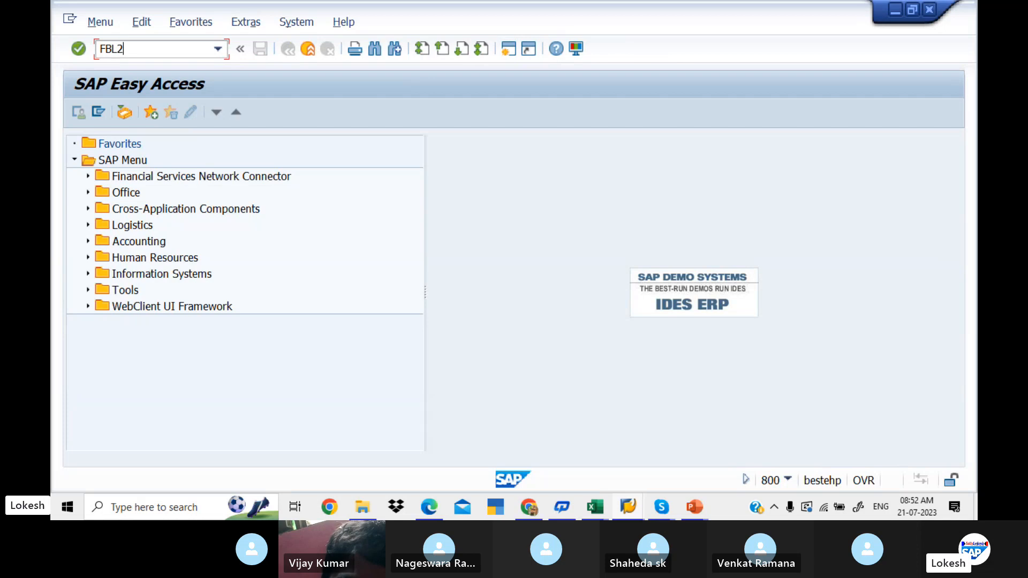
text(L2)
key(BackSpace)
text(1N)
key(Return)
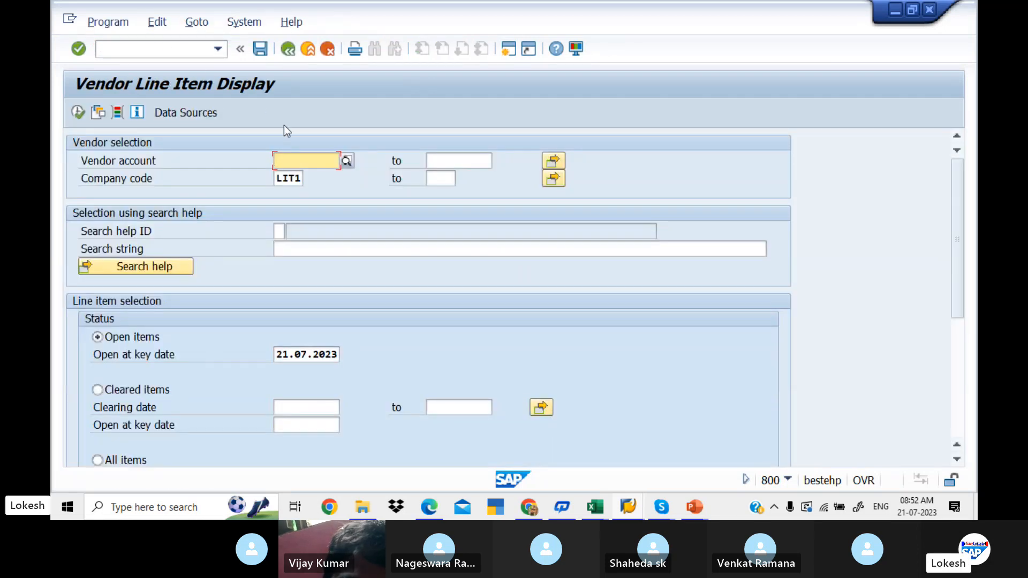
- Select vendor TECH INFO PVT LTD in company code LIT1 and display its open items at 21.07.2023
click(346, 163)
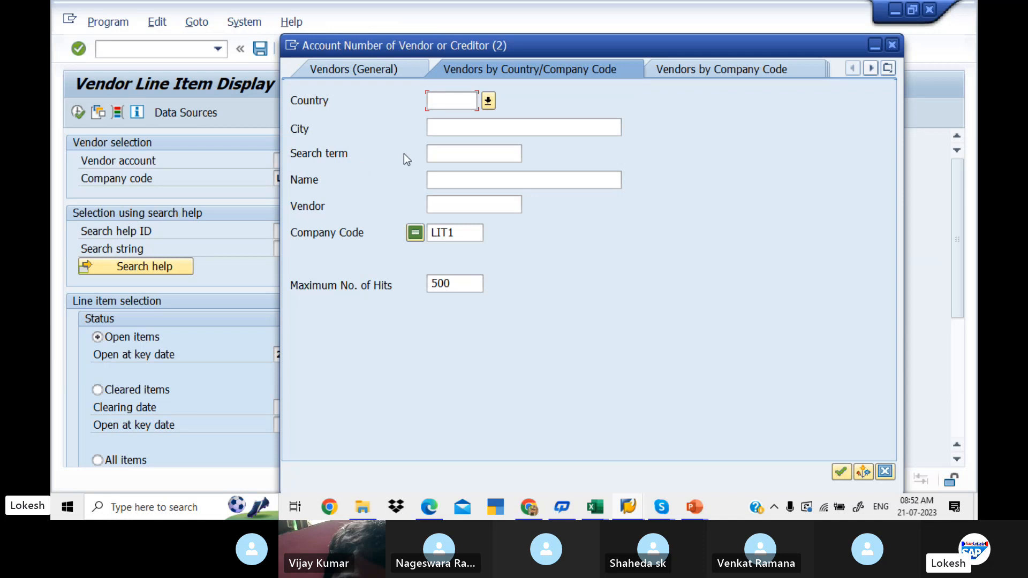
key(Return)
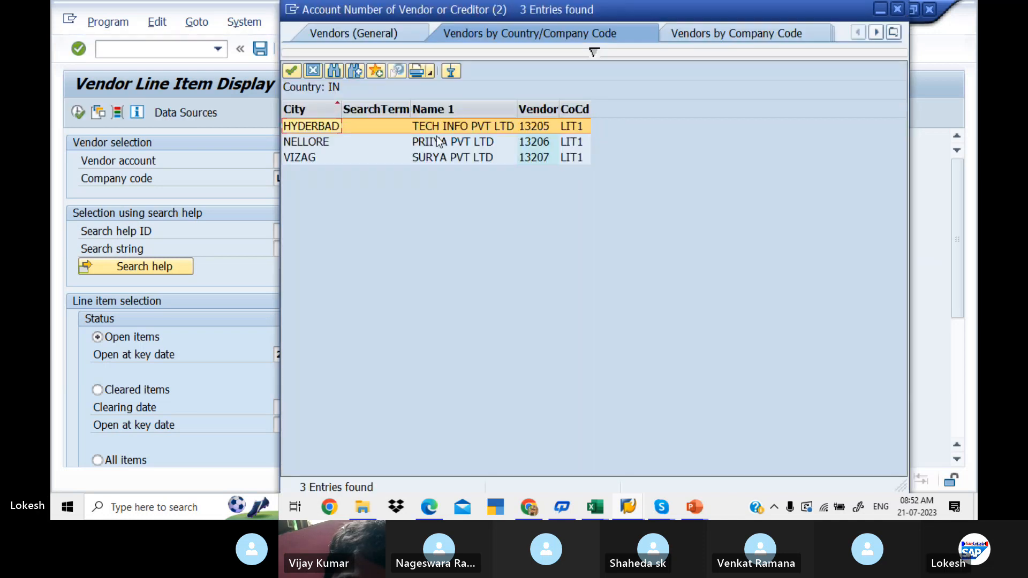
double_click(432, 127)
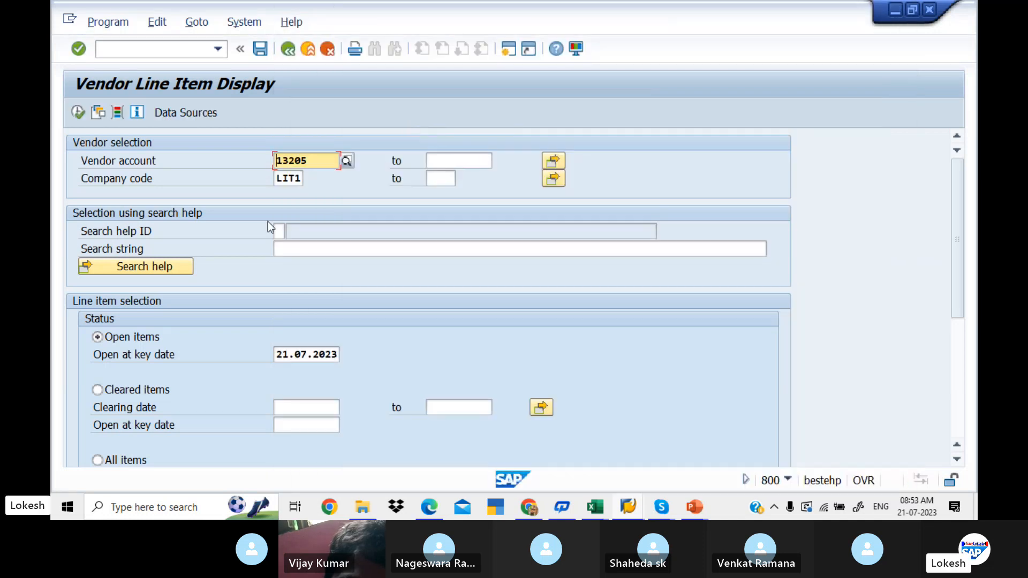
click(77, 113)
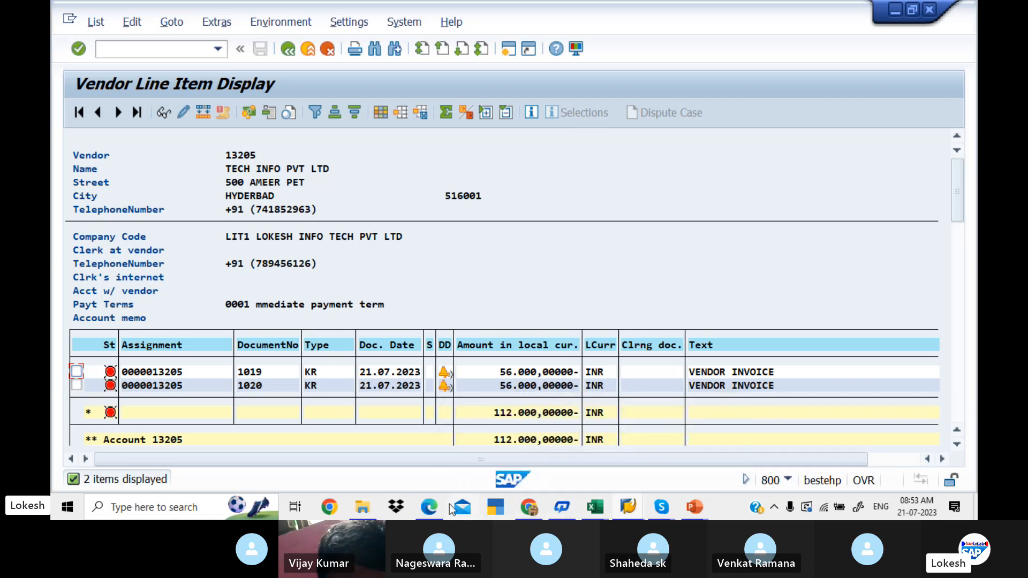
- Switch to the GST configuration PDF in Edge and review the pages from vendor invoice posting to the F-53 vendor payment
click(434, 510)
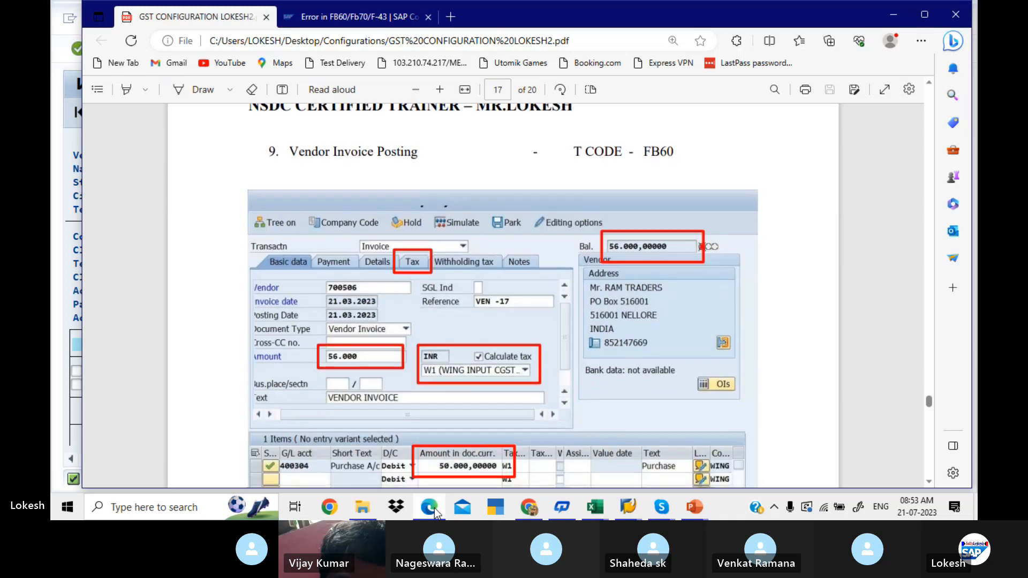
key(Down)
key(Down)
key(Down)
key(Down)
key(Down)
key(Down)
key(Down)
key(Down)
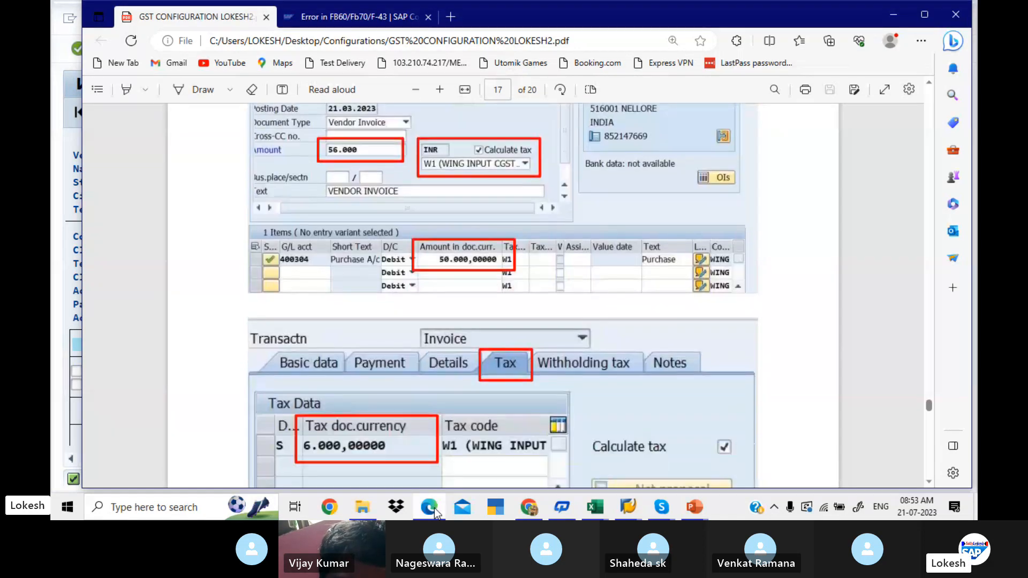
key(Down)
key(Down)
key(Down)
key(Down)
key(Down)
key(Down)
key(Down)
key(Down)
key(Down)
key(Down)
key(Down)
key(Down)
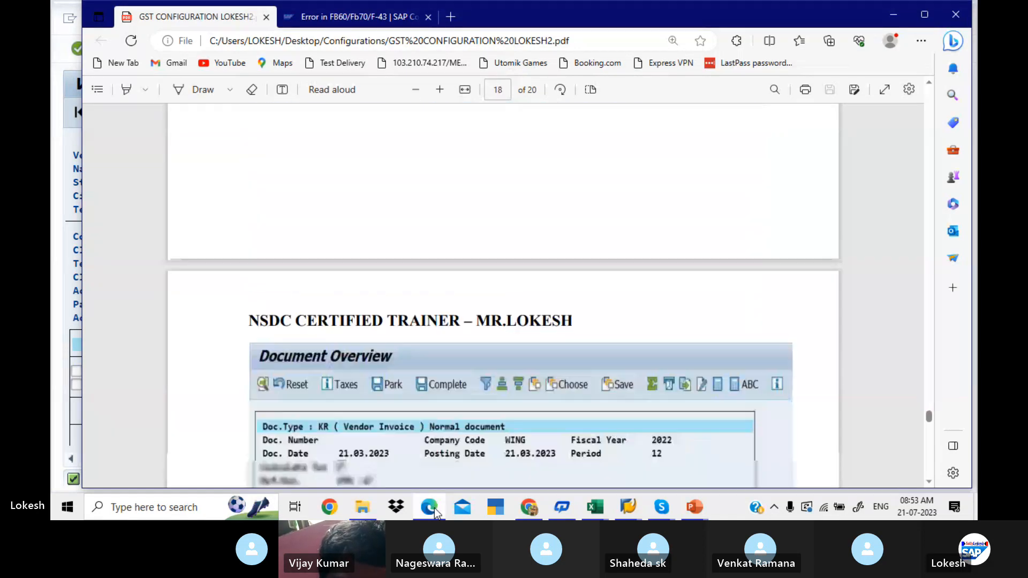
key(Down)
key(Down)
key(Down)
key(Down)
key(Down)
key(Down)
key(Down)
key(Down)
key(Down)
key(Down)
key(Down)
key(Down)
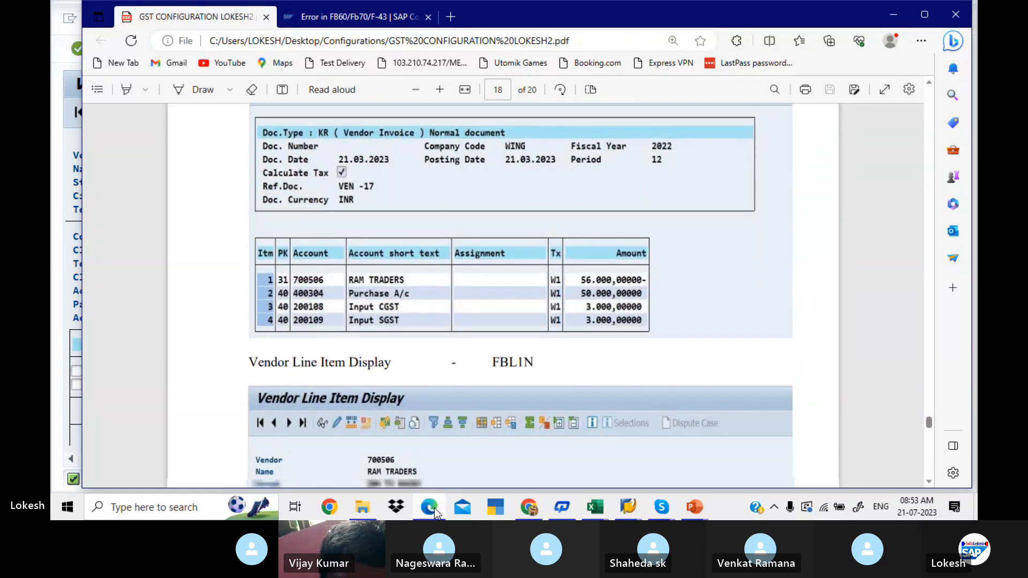
key(Down)
key(Down)
key(Down)
key(Down)
key(Down)
key(Down)
key(Down)
key(Down)
key(Down)
key(Down)
key(Down)
key(Down)
key(Down)
key(Down)
key(Down)
key(Down)
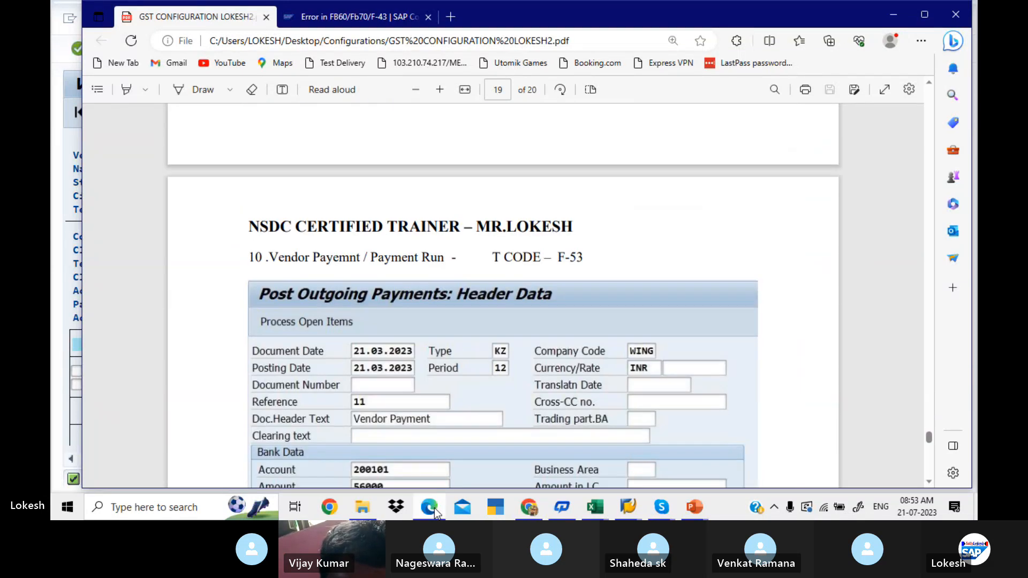
key(Down)
key(Down)
key(Down)
key(Down)
key(Down)
key(Down)
key(Down)
key(Down)
key(Down)
key(Down)
key(Down)
key(Down)
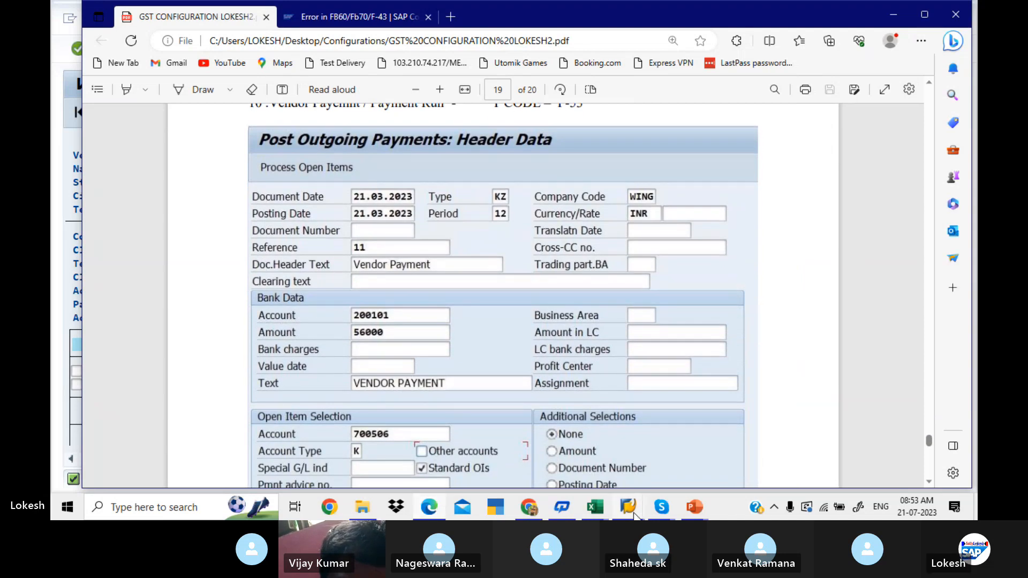
- Switch back to the vendor invoice session in SAP and open the Post Outgoing Payments transaction, F-53
mouse_move(635, 514)
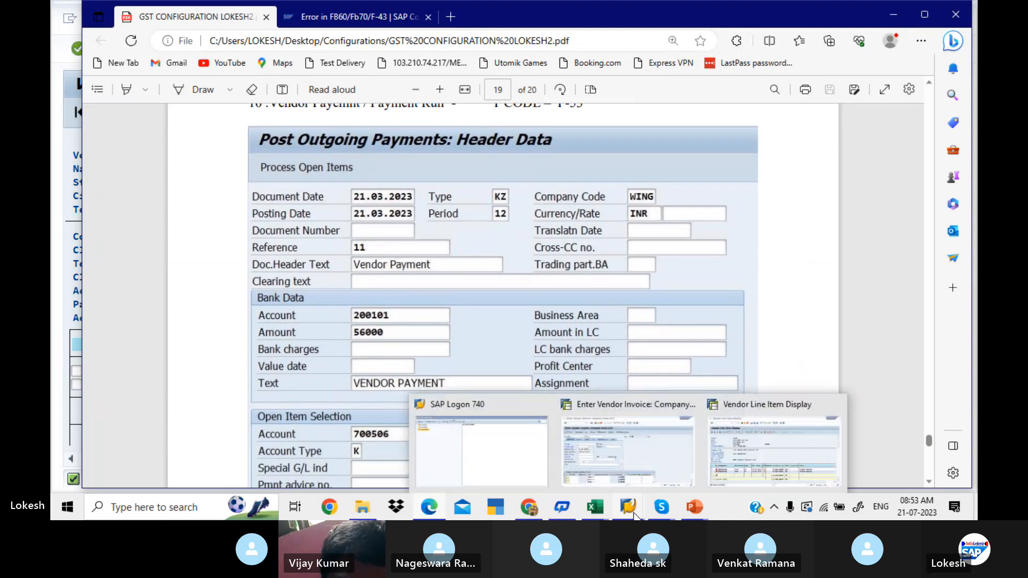
click(645, 462)
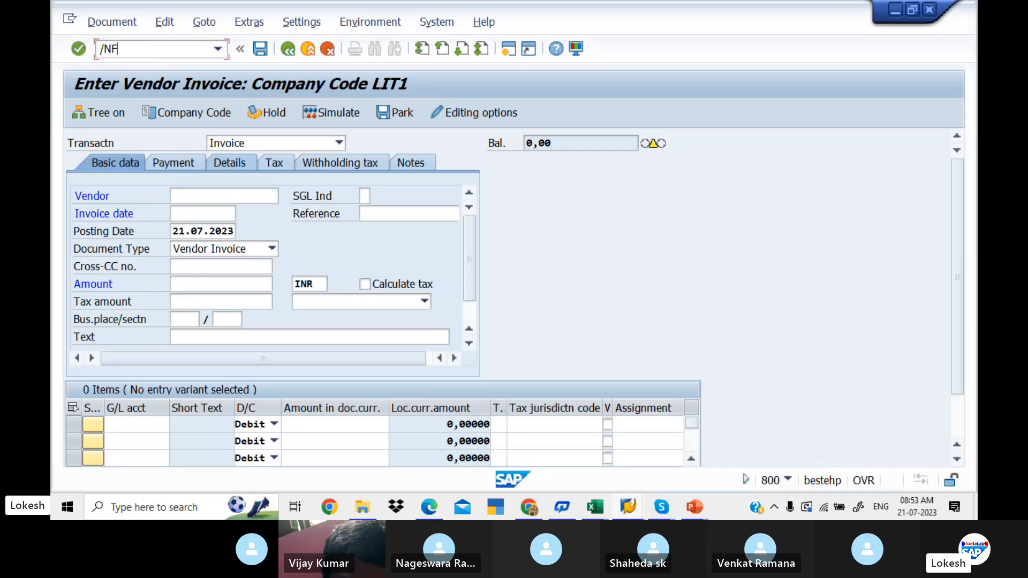
key(Return)
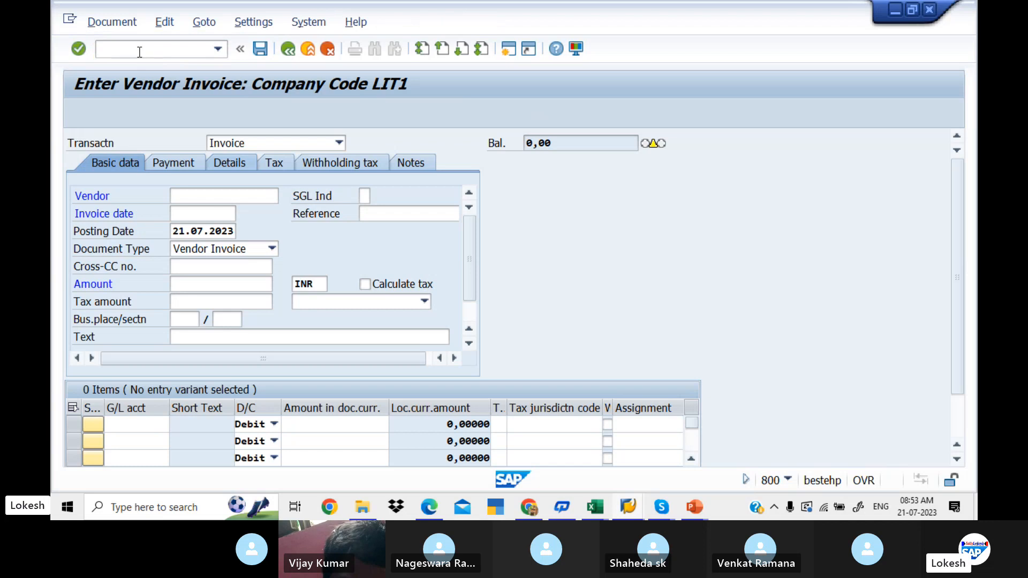
- Fill in the payment header with document date 21.07.2023, reference 01 and document header text Vendor Payment
key(Down)
key(Tab)
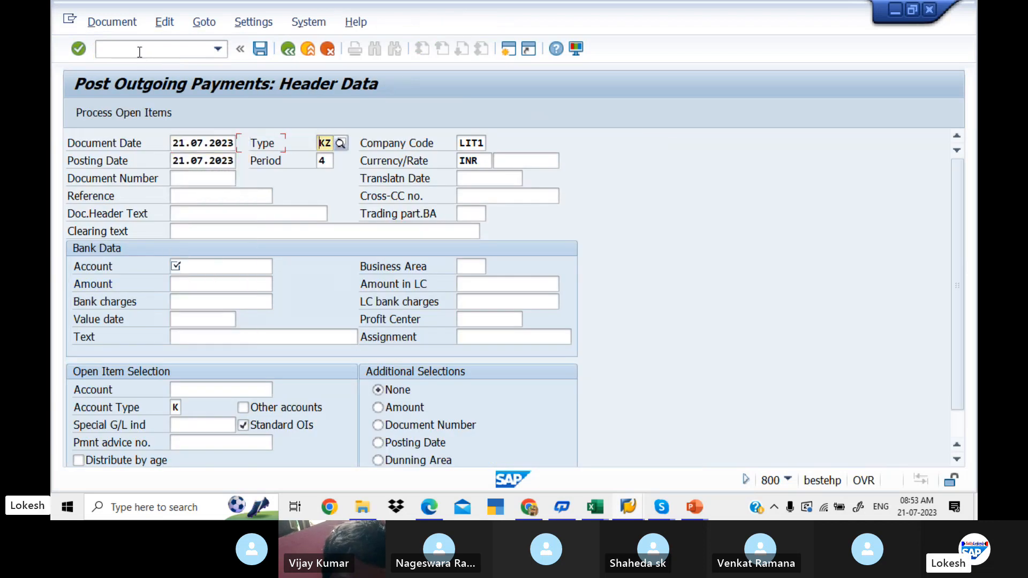
key(Tab)
key(Tab)
key(Tab)
key(Tab)
key(Tab)
key(Tab)
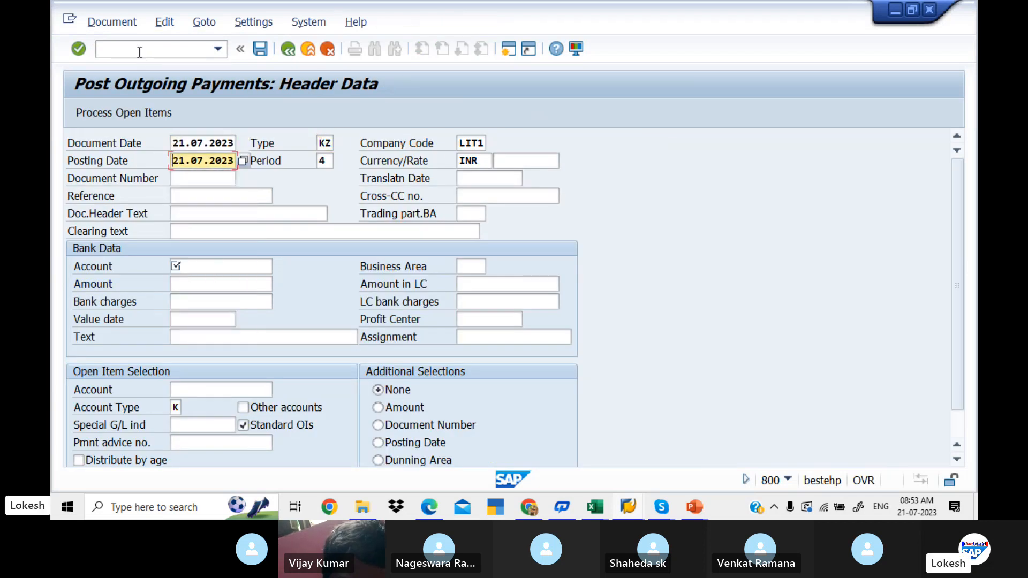
key(Tab)
key(Tab)
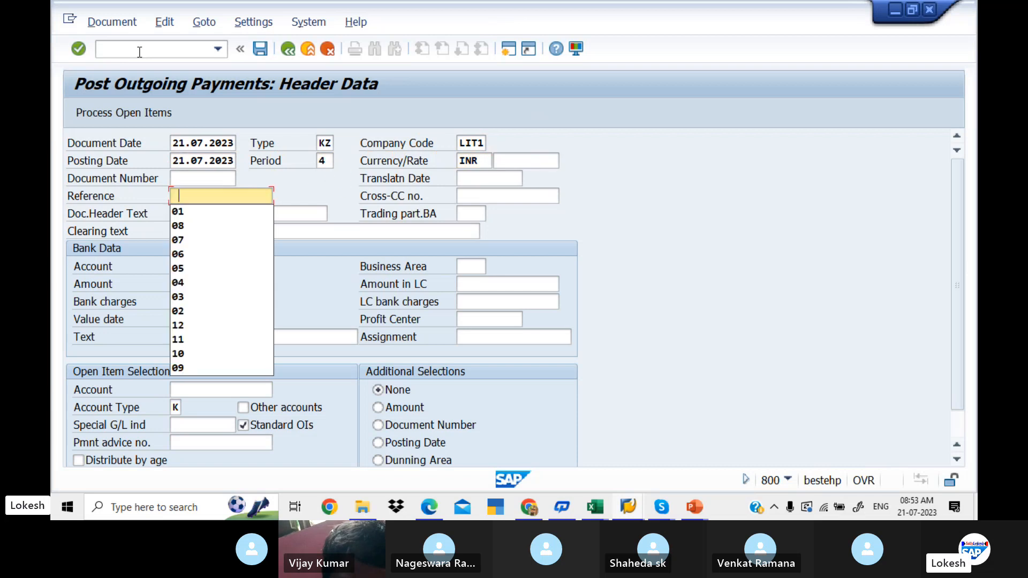
key(Down)
key(Tab)
key(Tab)
key(Down)
- Choose the Sbi Bank A/c G/L account from chart of accounts LIT1 as the bank account for the payment
key(Tab)
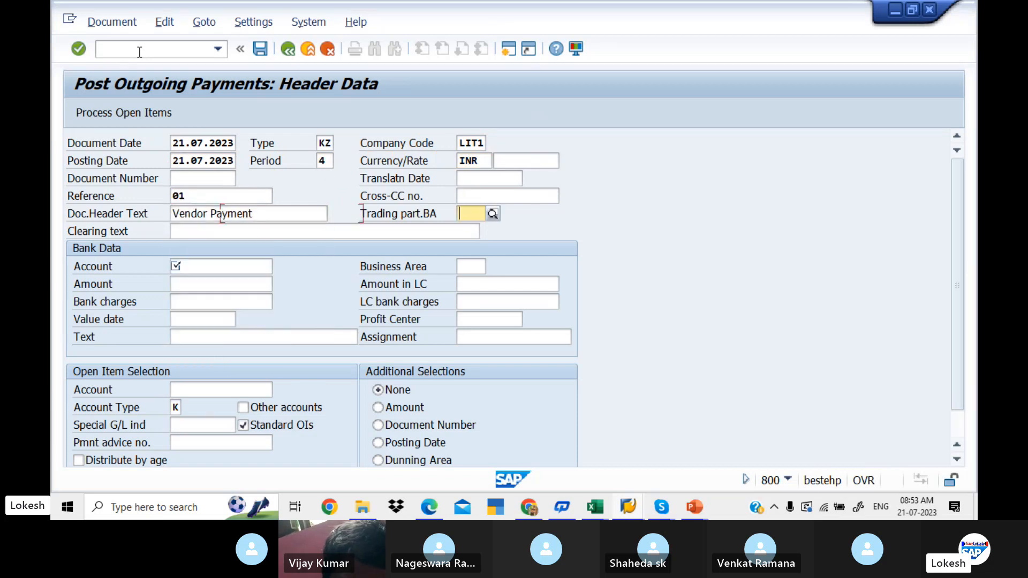
key(Tab)
key(Tab)
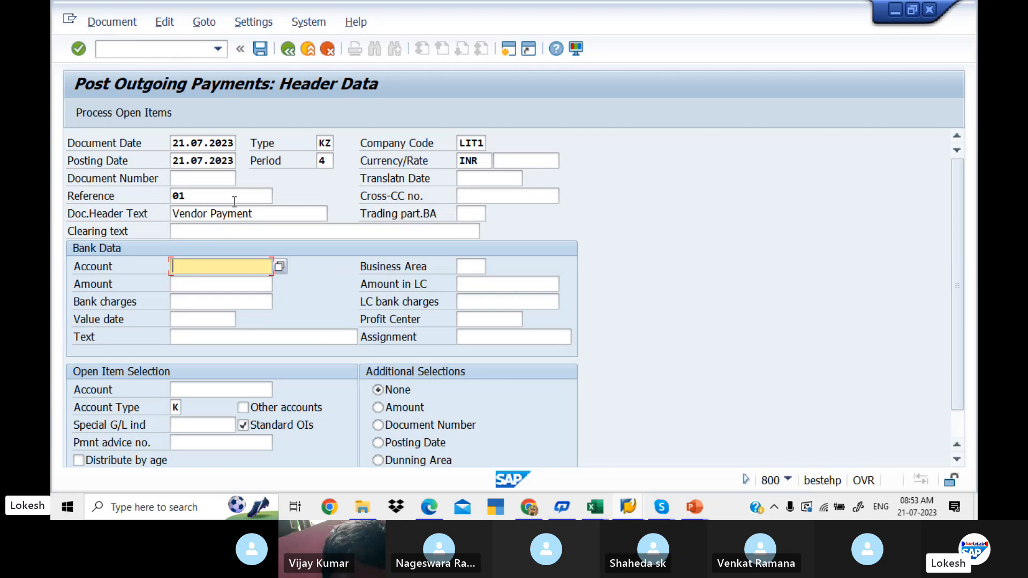
click(279, 266)
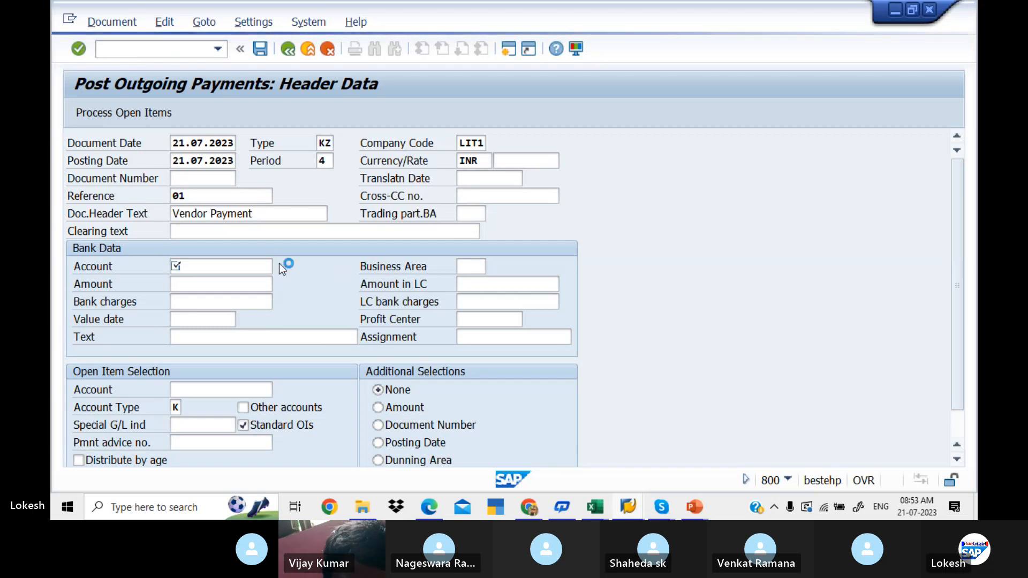
key(Return)
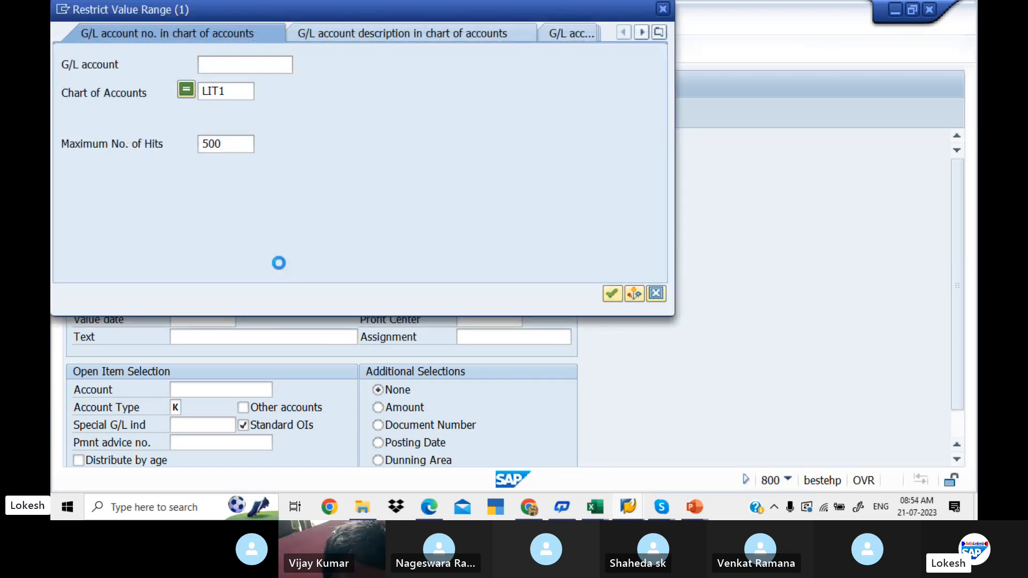
key(Down)
key(Down)
key(Down)
key(Down)
key(Down)
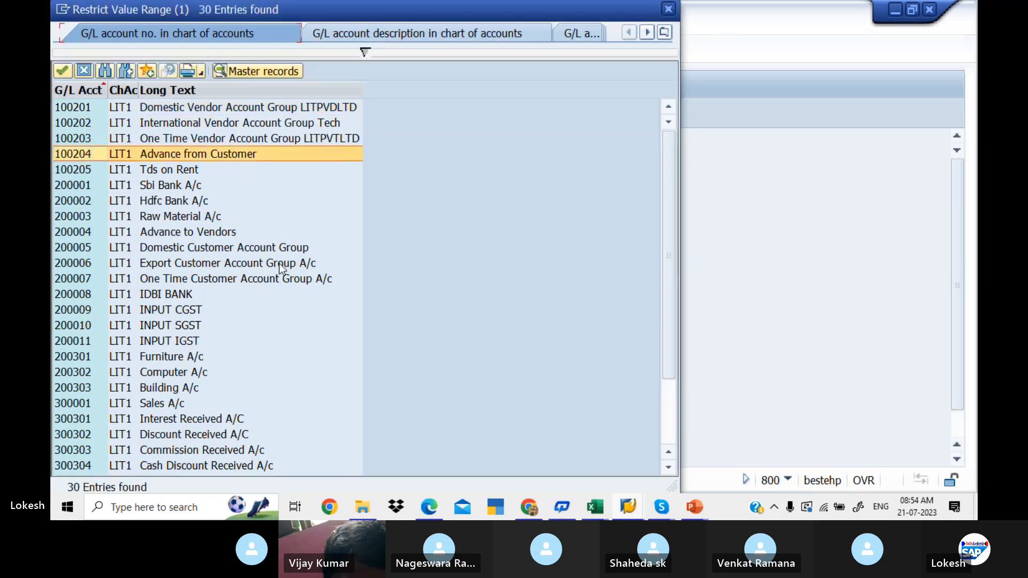
key(Return)
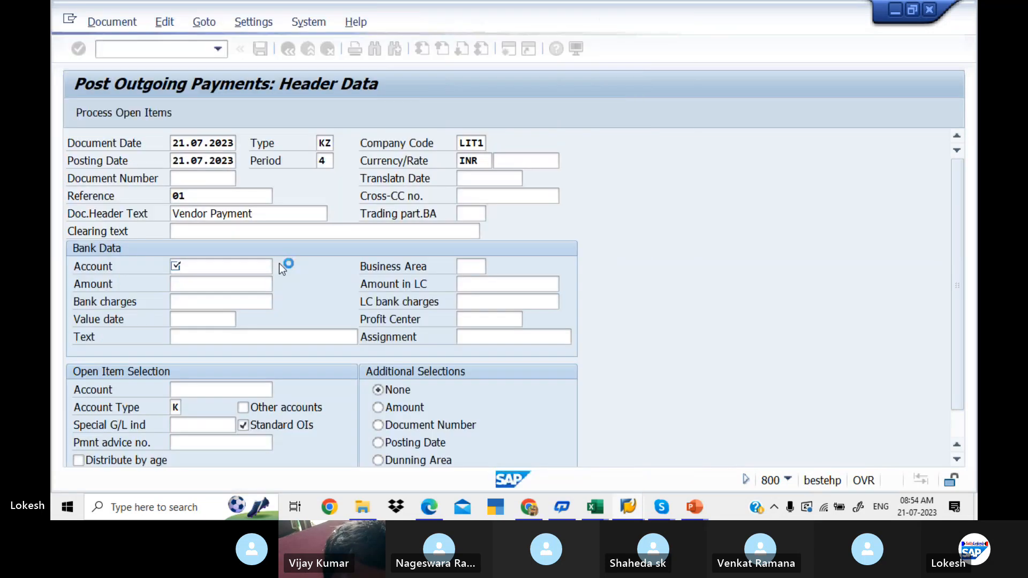
key(Tab)
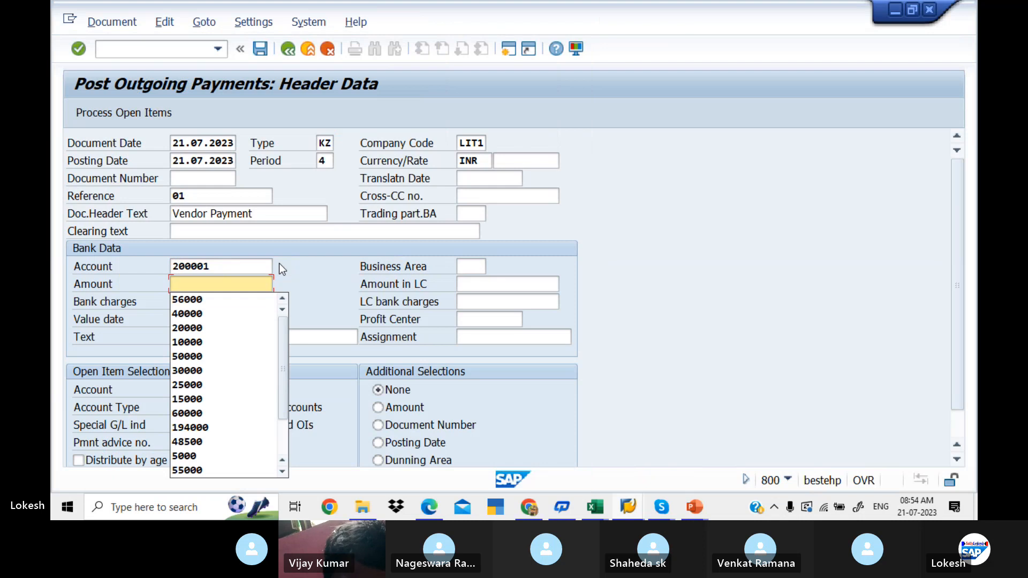
- Check the total owed in the vendor line item session and set the payment amount to 112000
key(alt+Tab)
key(alt+Tab)
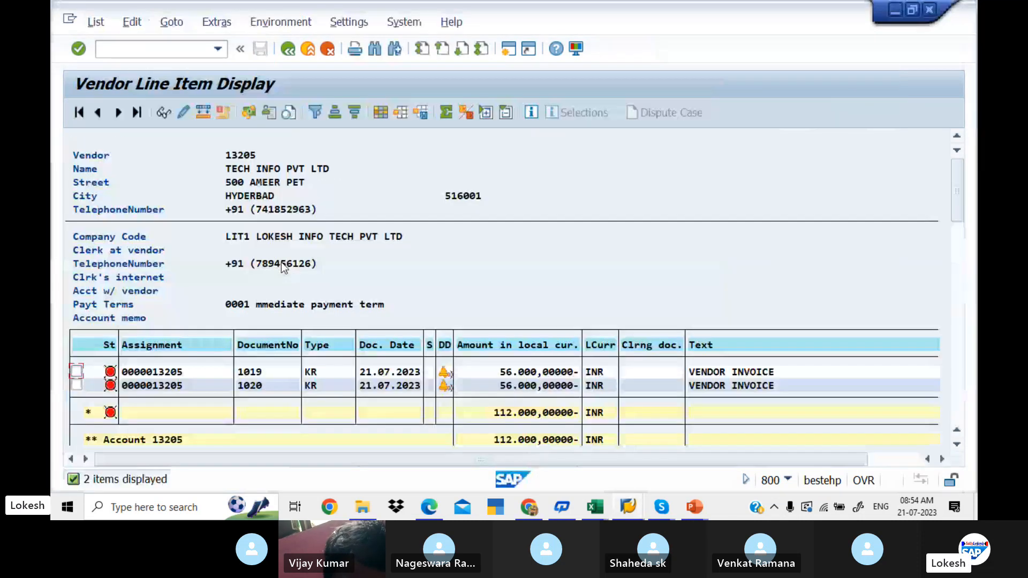
key(alt+Tab)
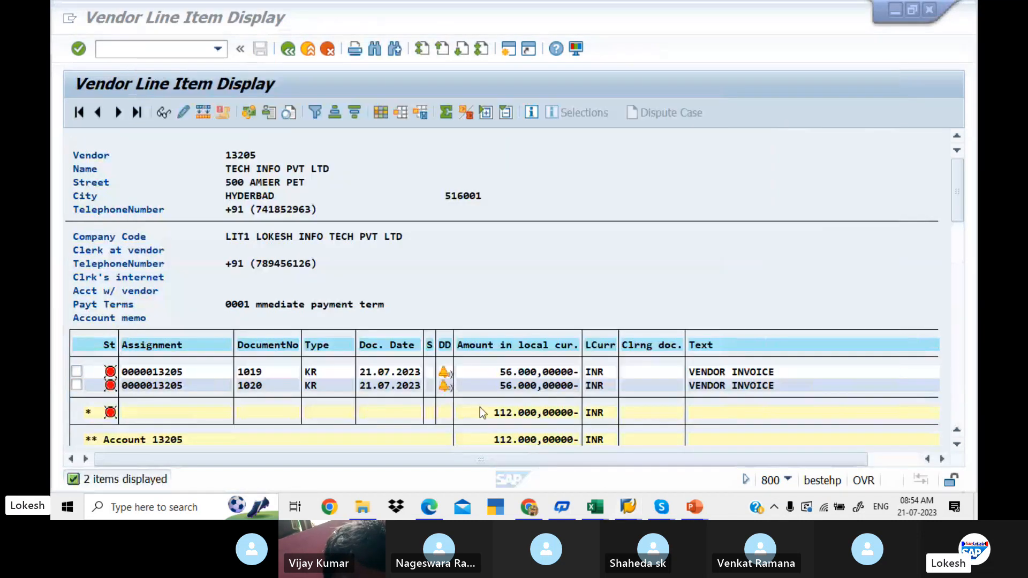
key(Down)
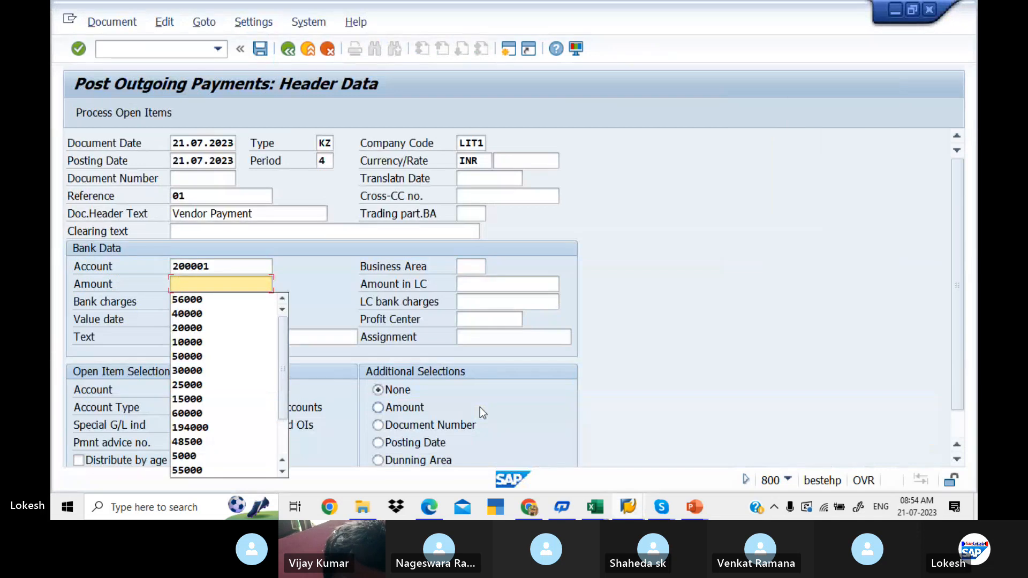
text(112000)
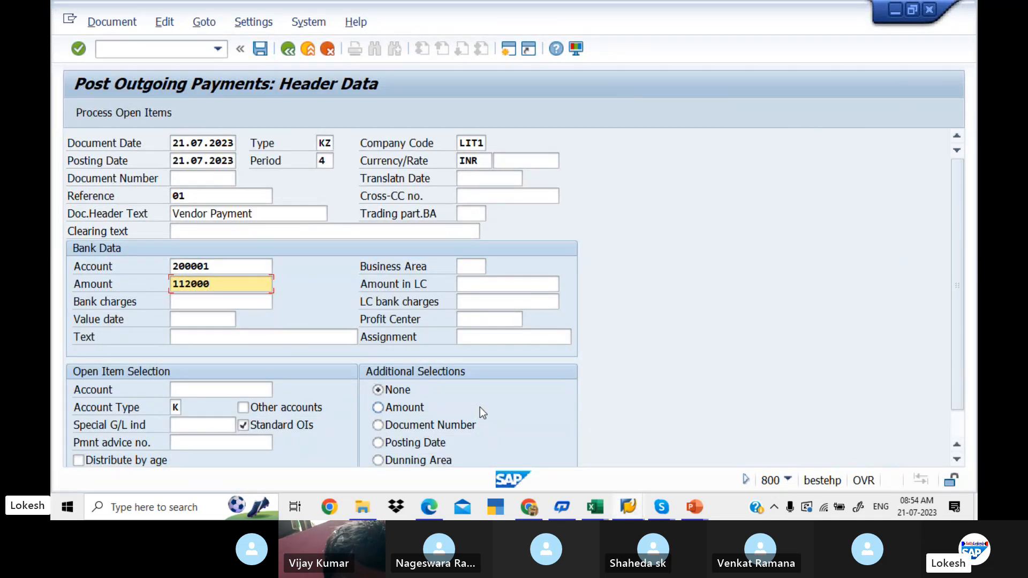
- Complete the bank data with value date 21.07.2023 and text VENDOR INVOICE
key(Tab)
key(Tab)
key(Tab)
key(Tab)
key(Down)
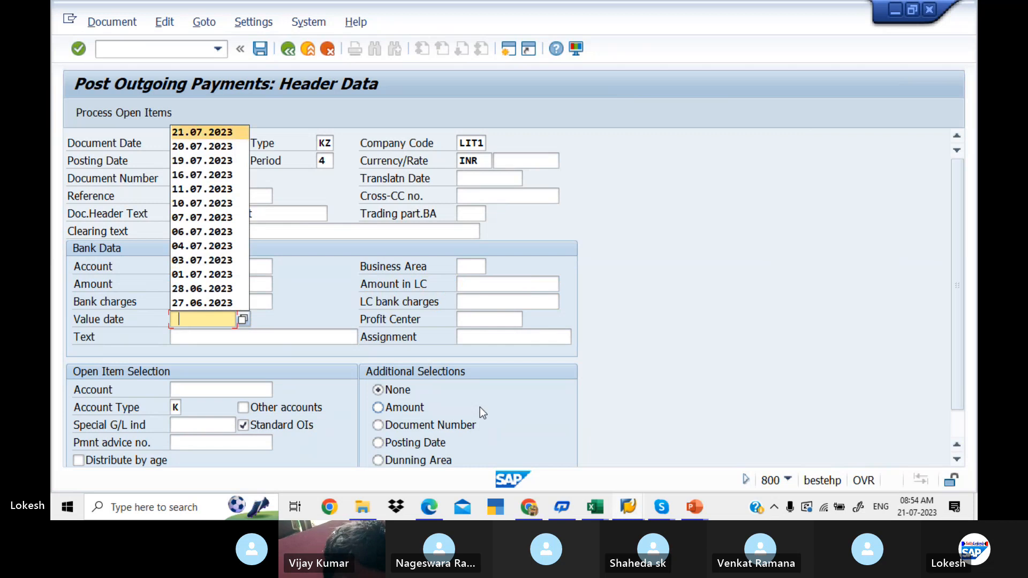
key(Return)
key(Tab)
key(Down)
key(Return)
key(Tab)
key(Tab)
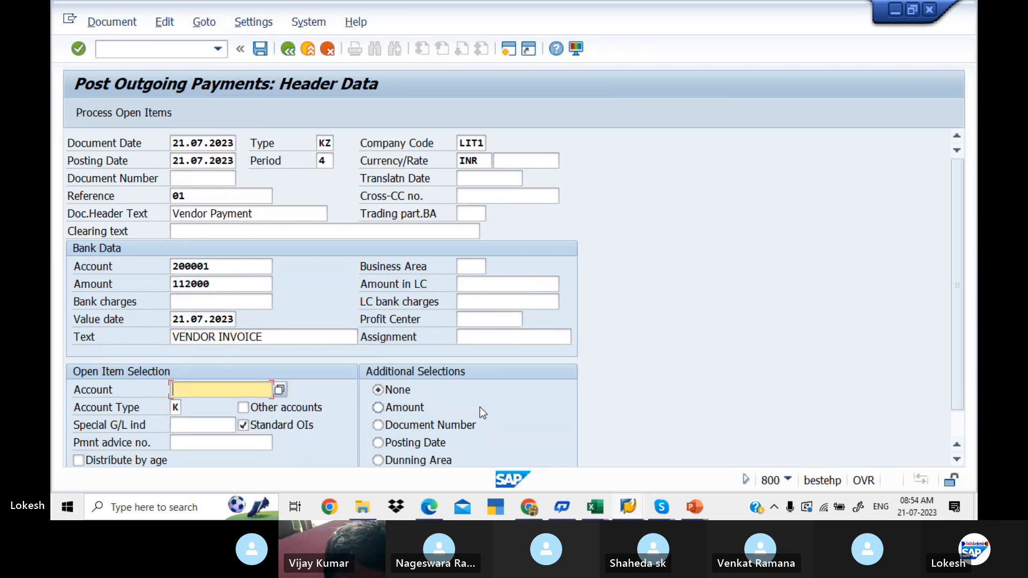
- Select vendor TECH INFO PVT LTD for the open item selection, process its open items and post the outgoing payment
key(Down)
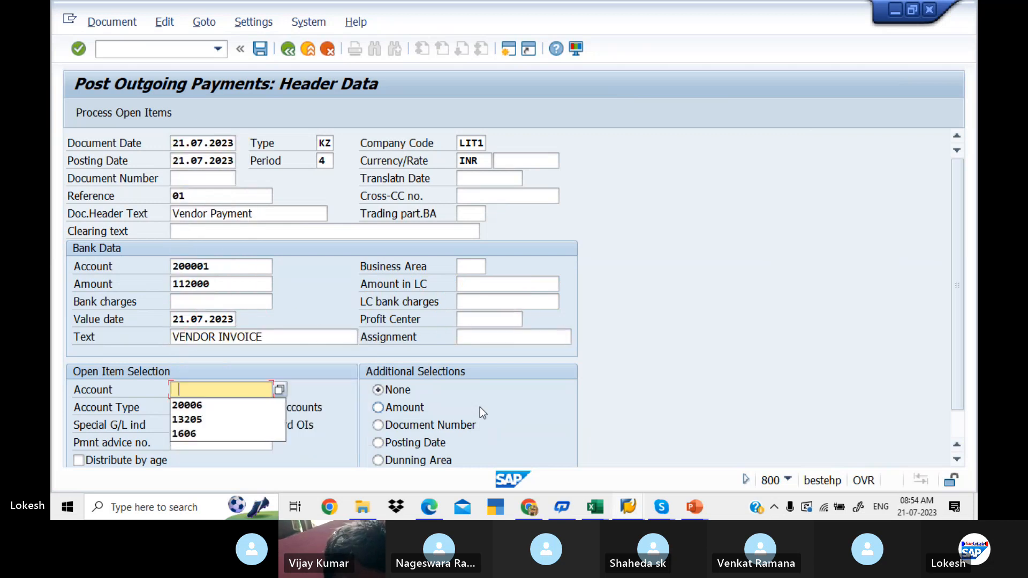
click(280, 391)
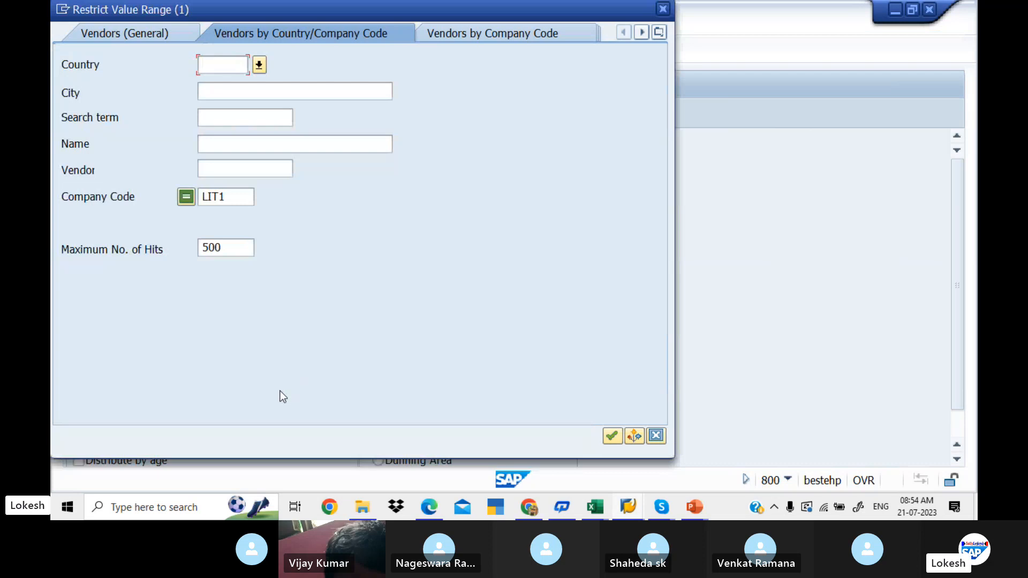
key(Return)
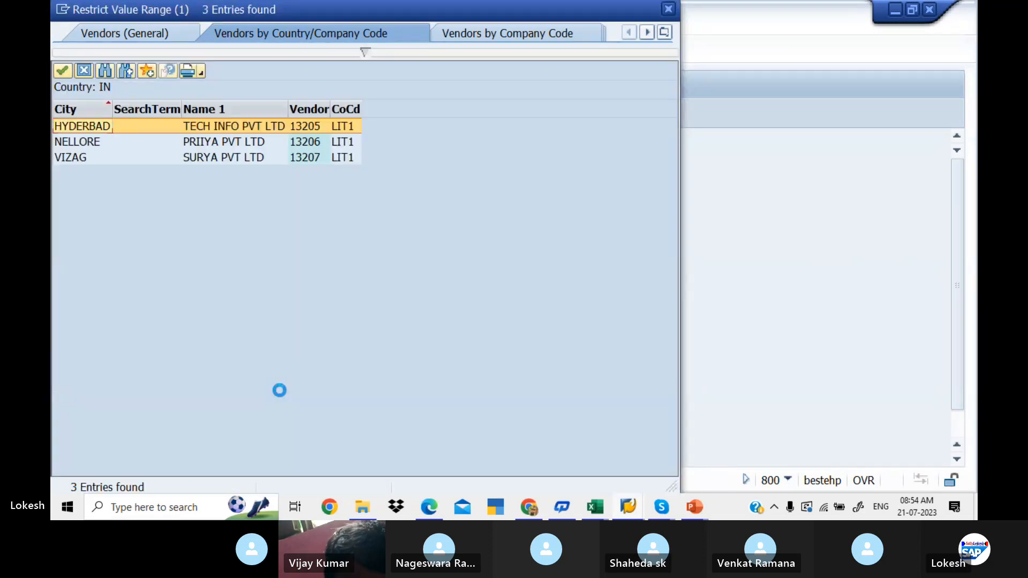
key(Return)
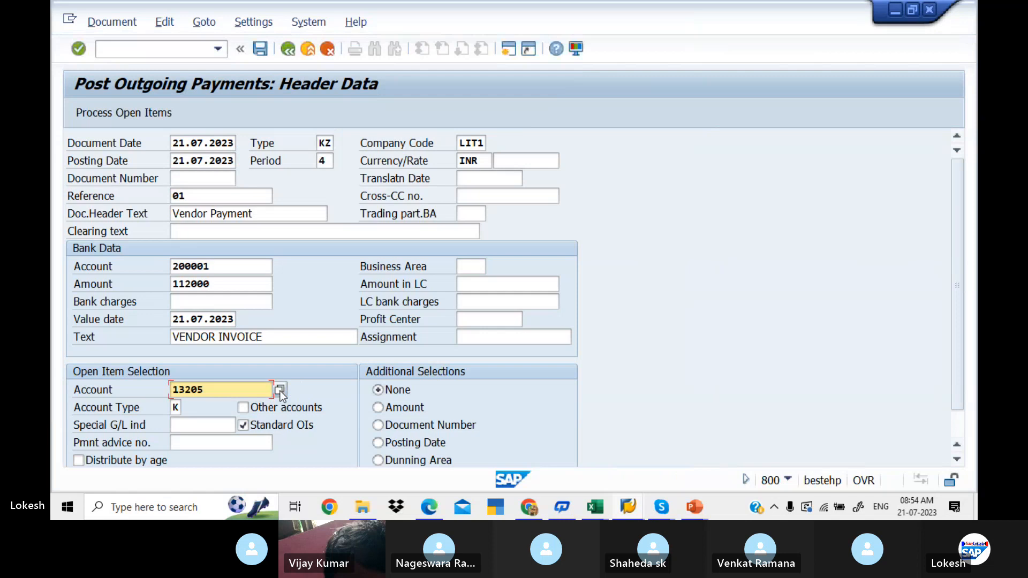
click(128, 115)
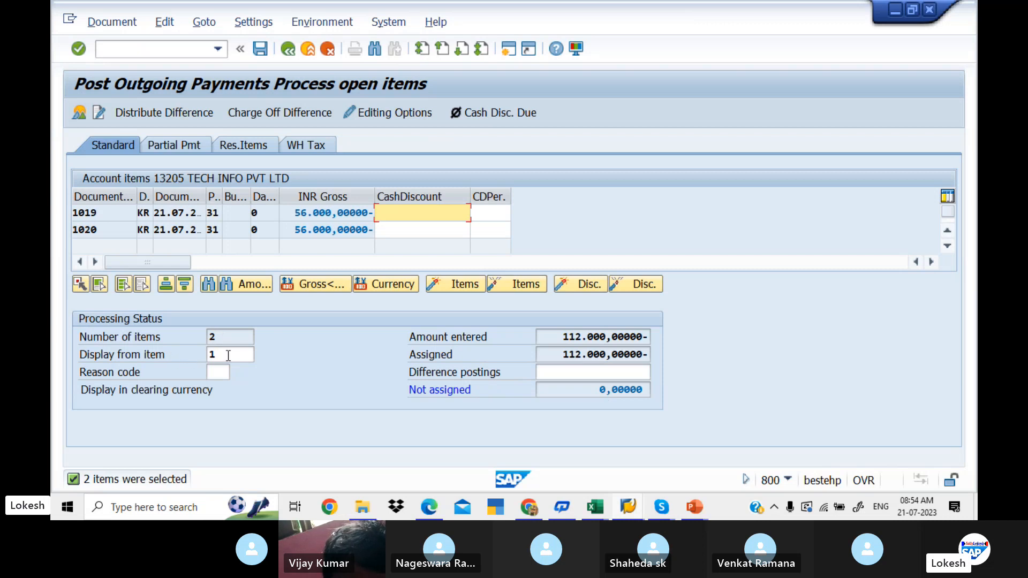
click(260, 49)
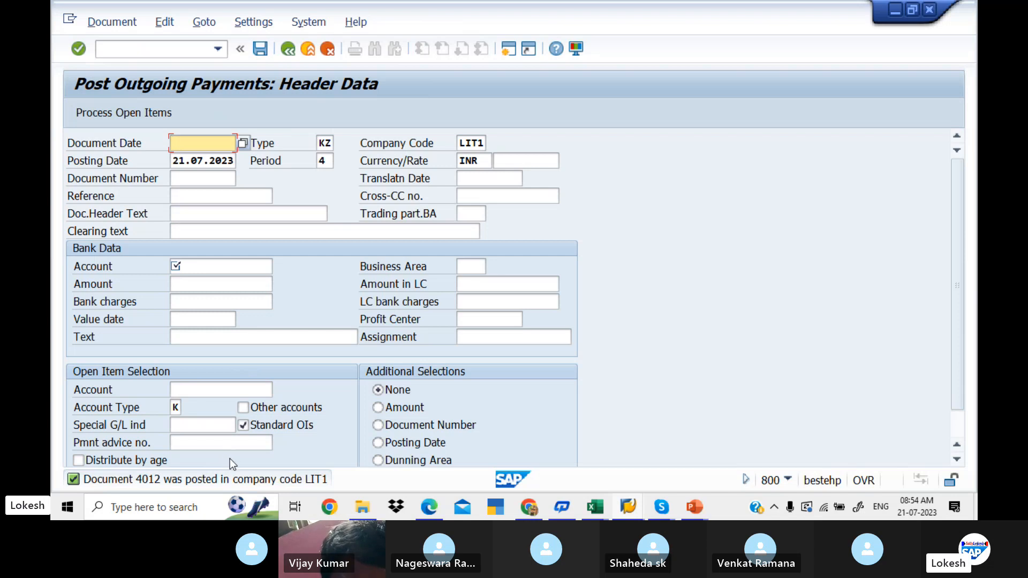
- Return to the Vendor Line Item Display session, refresh the vendor's open item list and dismiss the information message
key(alt+Tab)
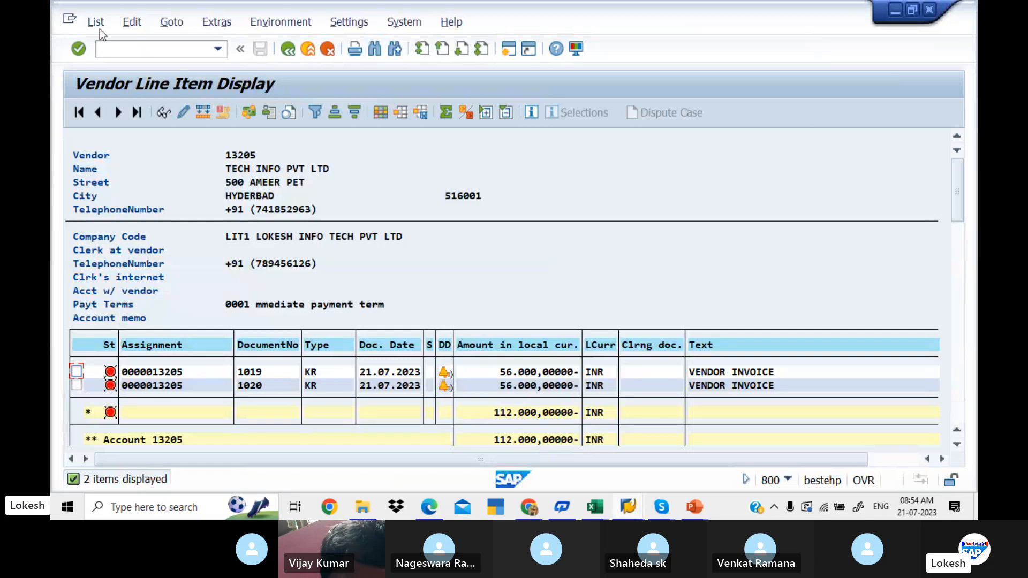
click(102, 24)
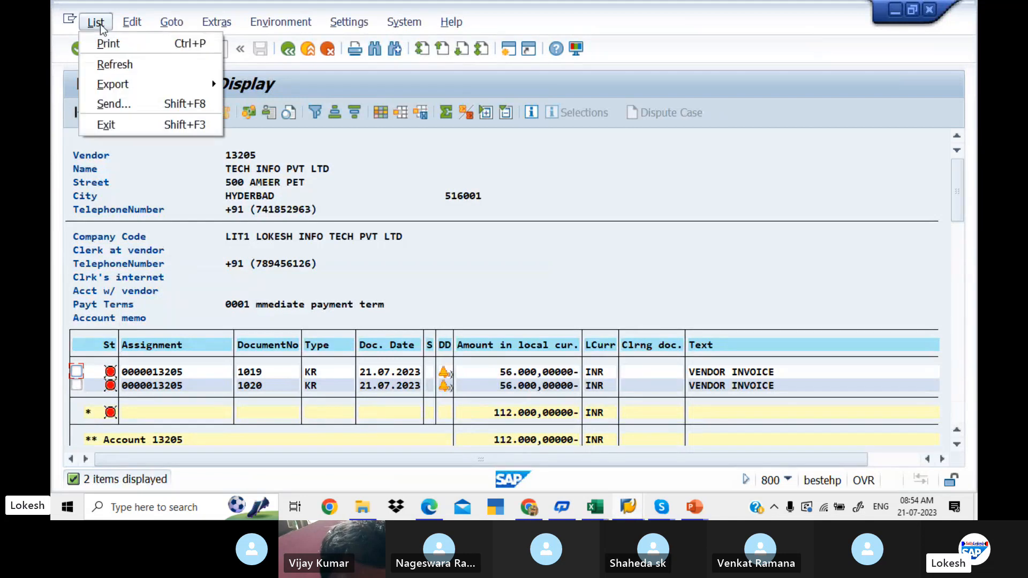
click(133, 63)
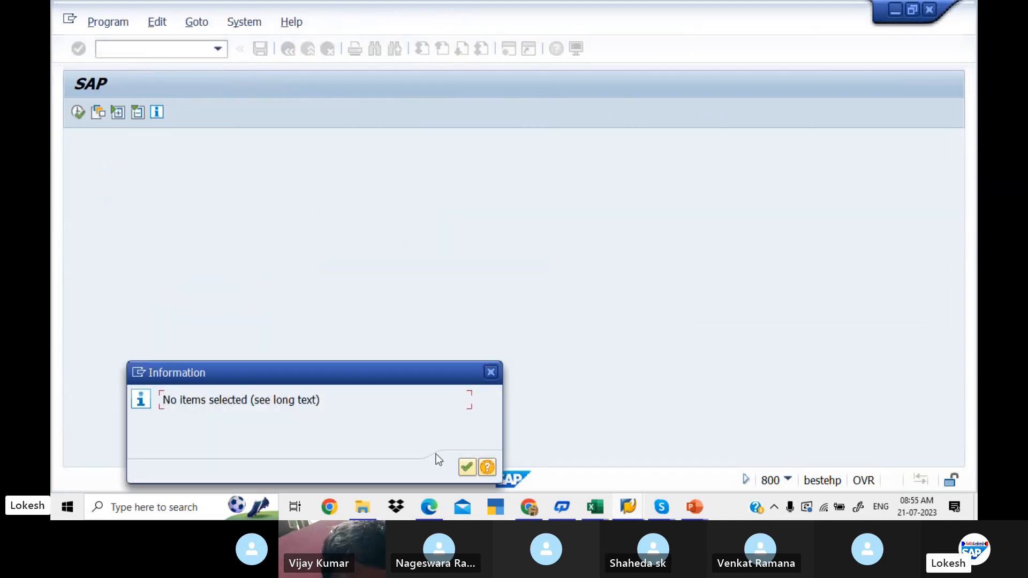
click(466, 469)
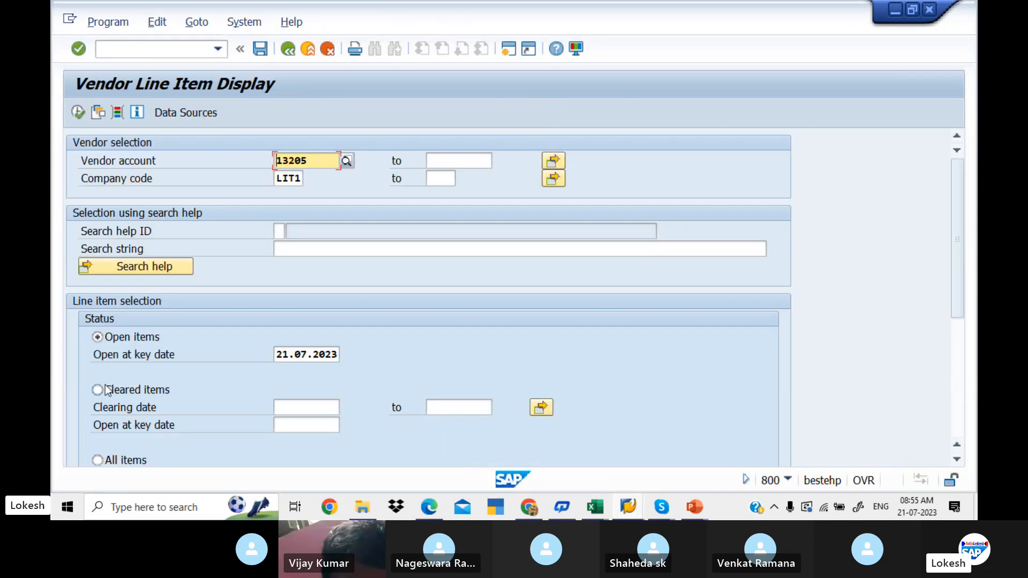
- Display the vendor's cleared items with clearing date 21.07.2023, review the list, and leave the Vendor Line Item Display
click(99, 389)
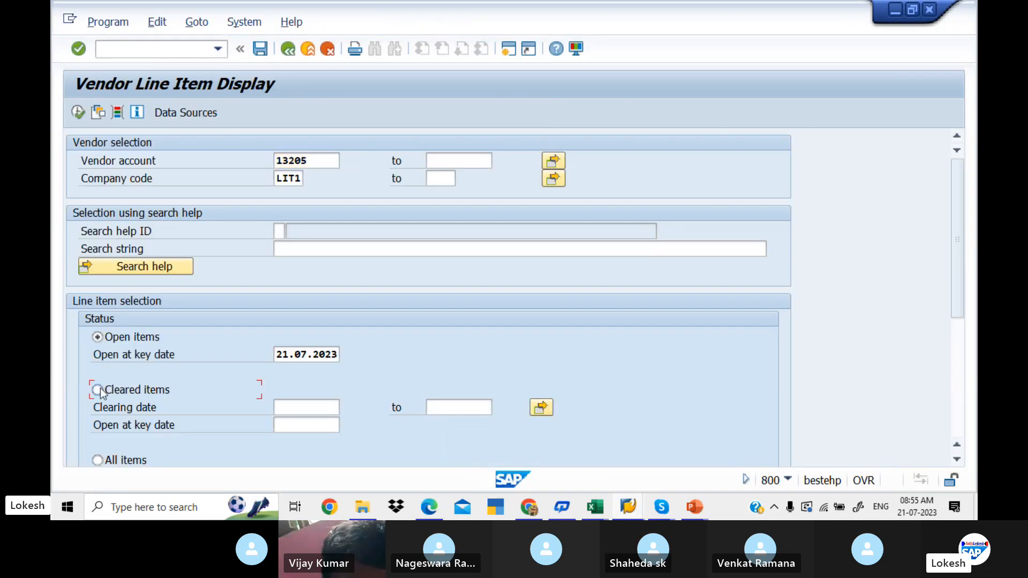
click(301, 407)
key(space)
key(BackSpace)
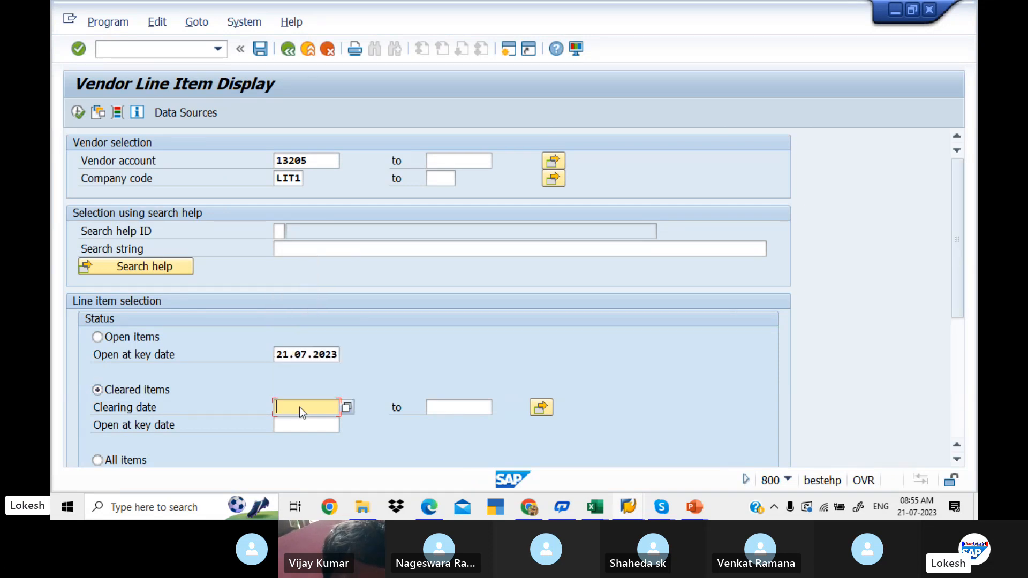
key(space)
text(21.07.2023)
key(Tab)
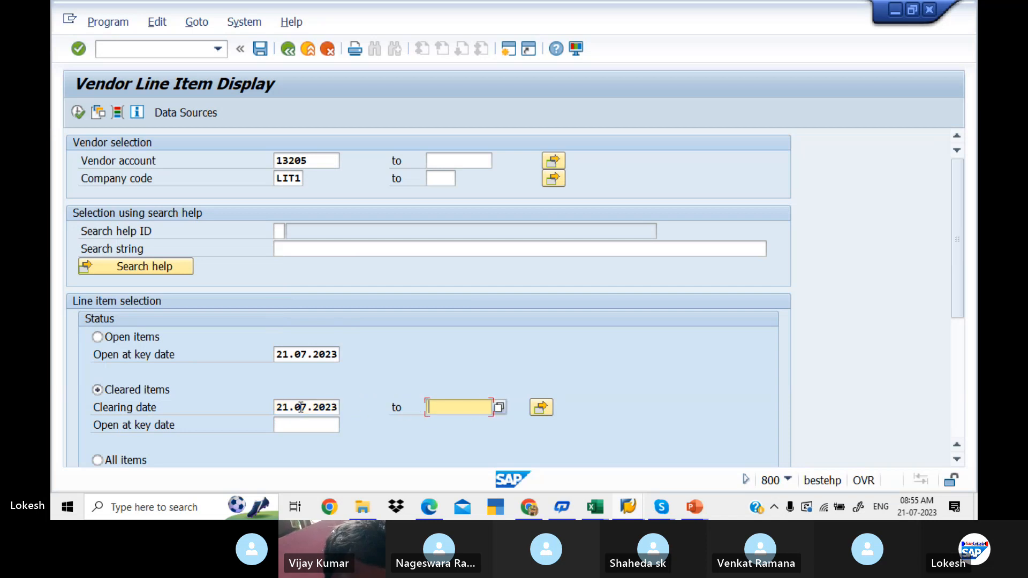
click(79, 115)
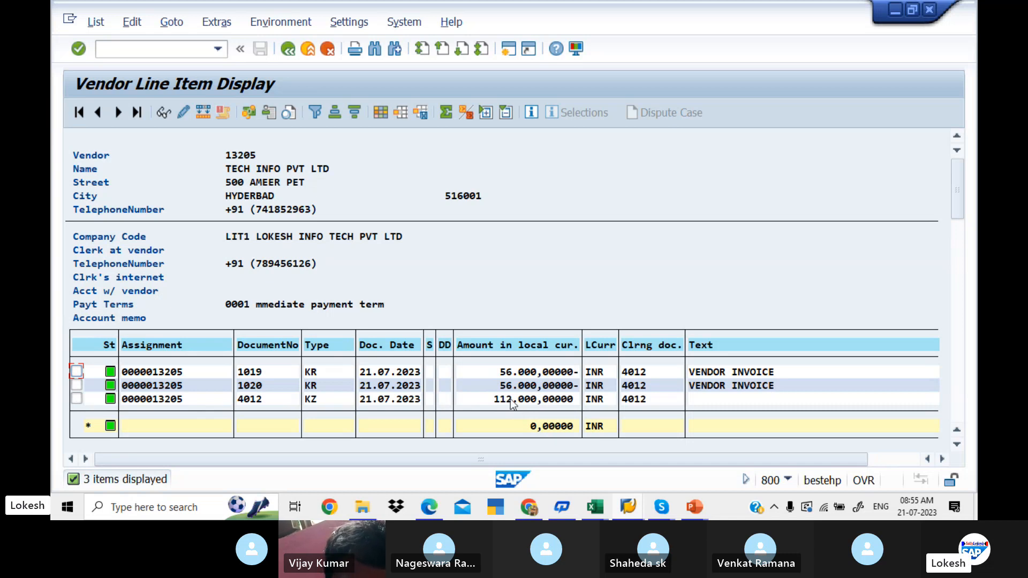
click(289, 49)
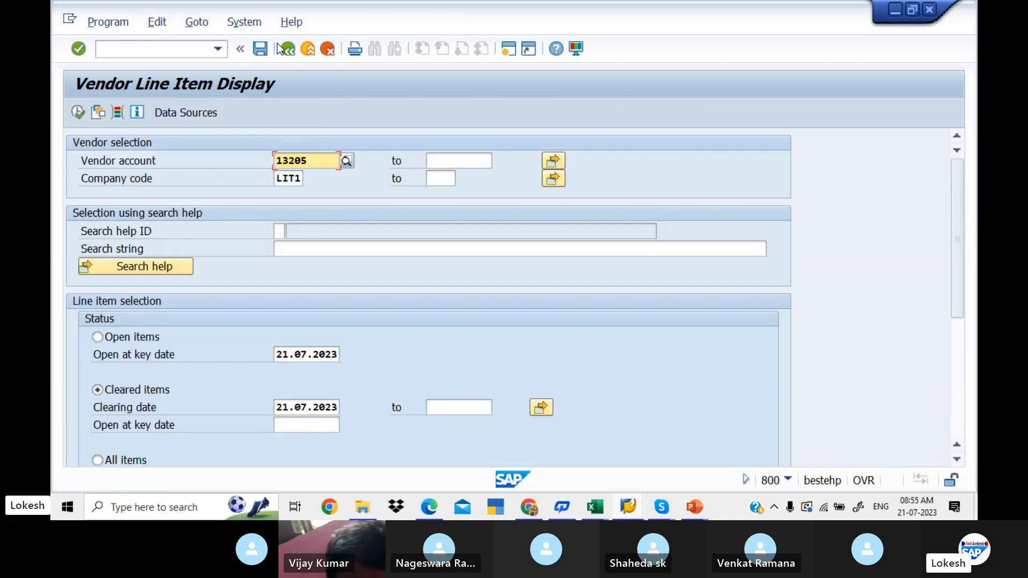
click(281, 48)
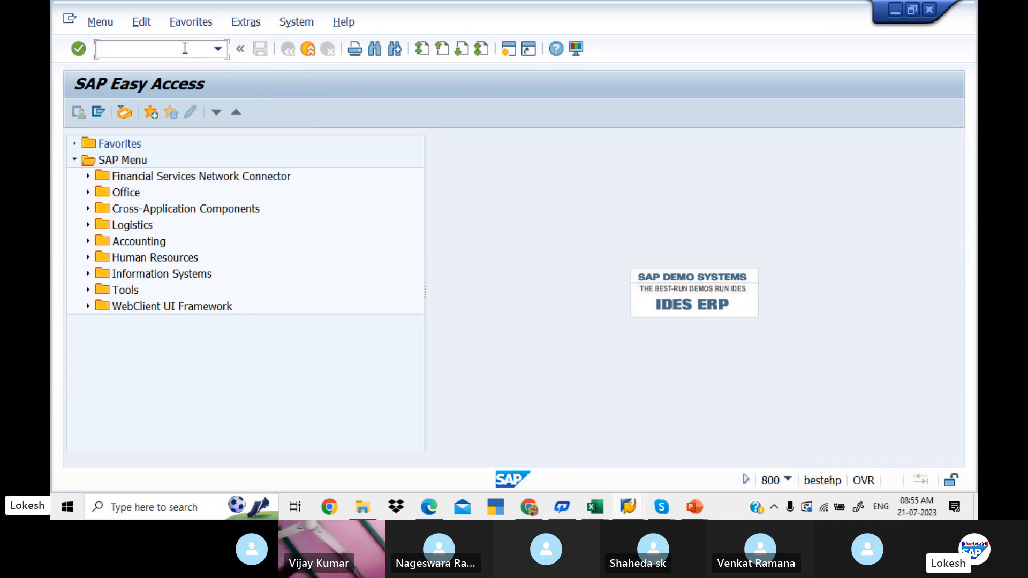
- Open transaction FB60 and turn off Calculate taxes on net amount in its editing options
text(FB60)
key(Return)
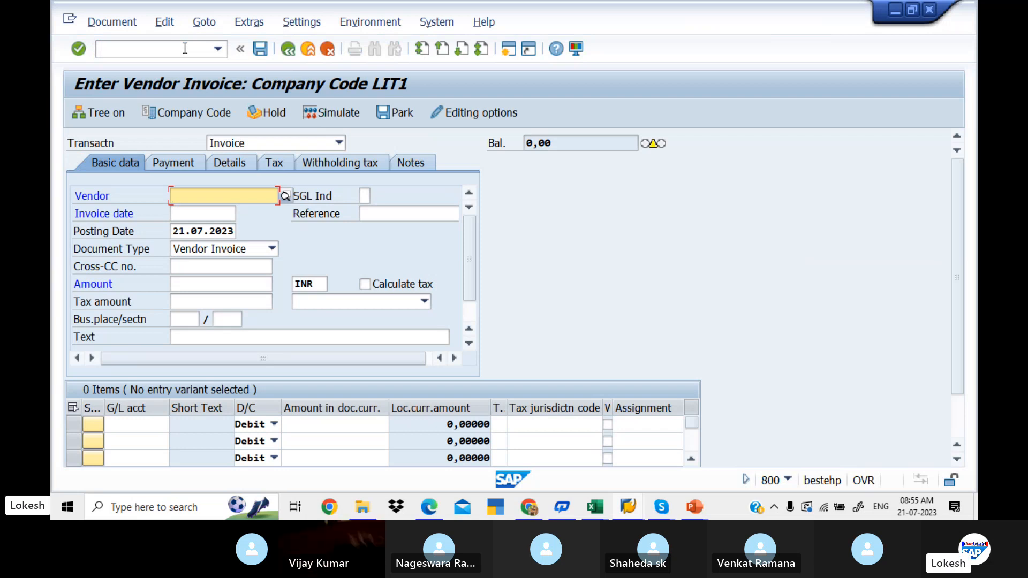
click(477, 114)
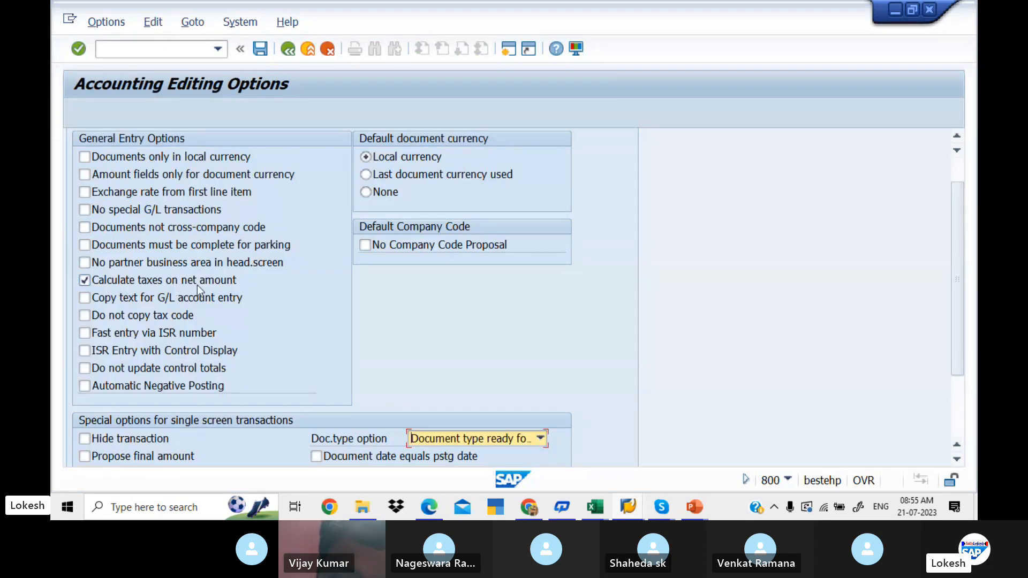
click(85, 280)
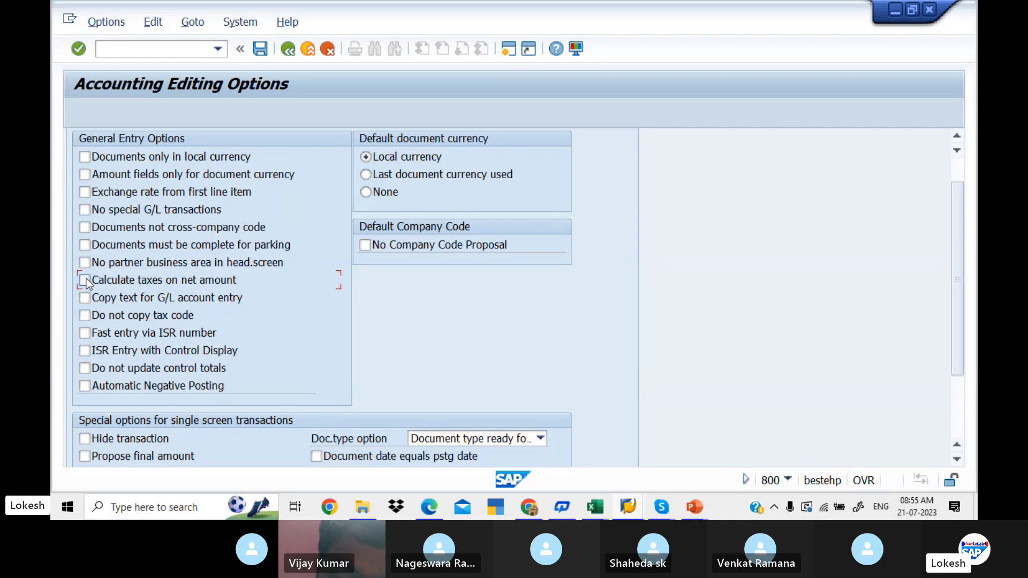
click(287, 48)
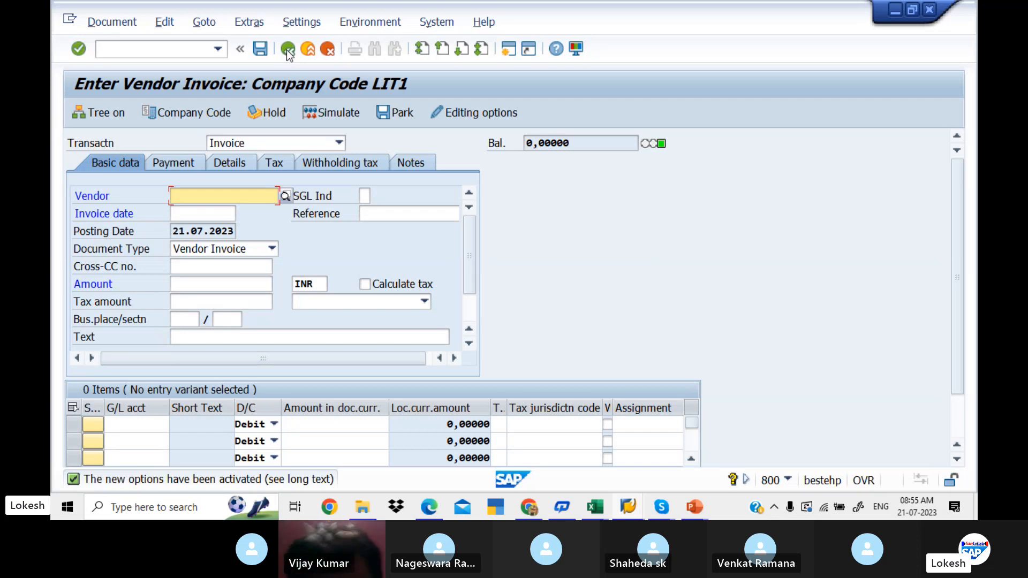
- Fill in the invoice header with vendor TECH INFO PVT LTD, invoice date 21.07.2023, reference VEN-26 and text VENDOR INVOICE
text(13205)
key(Tab)
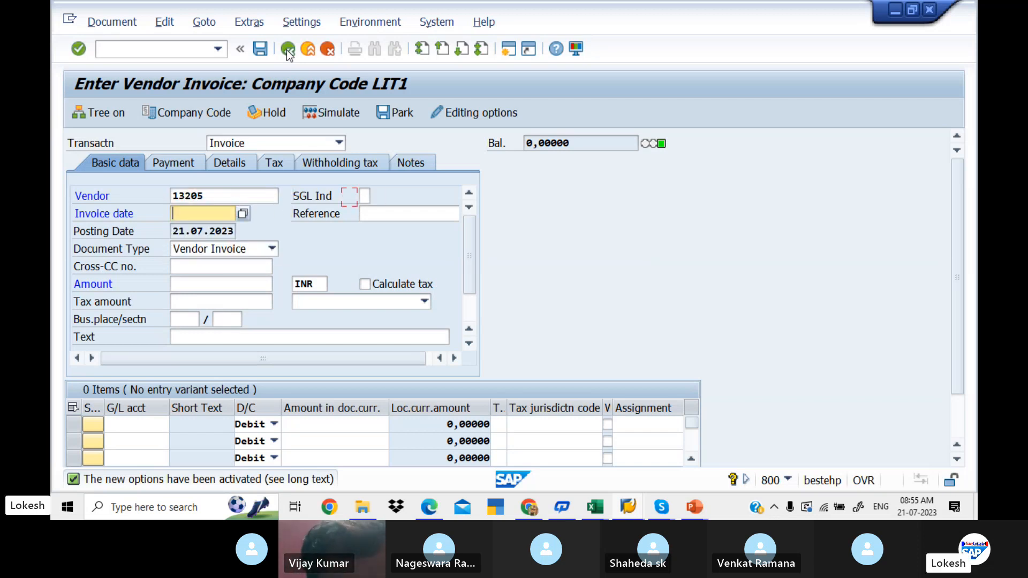
key(Down)
key(Tab)
key(Down)
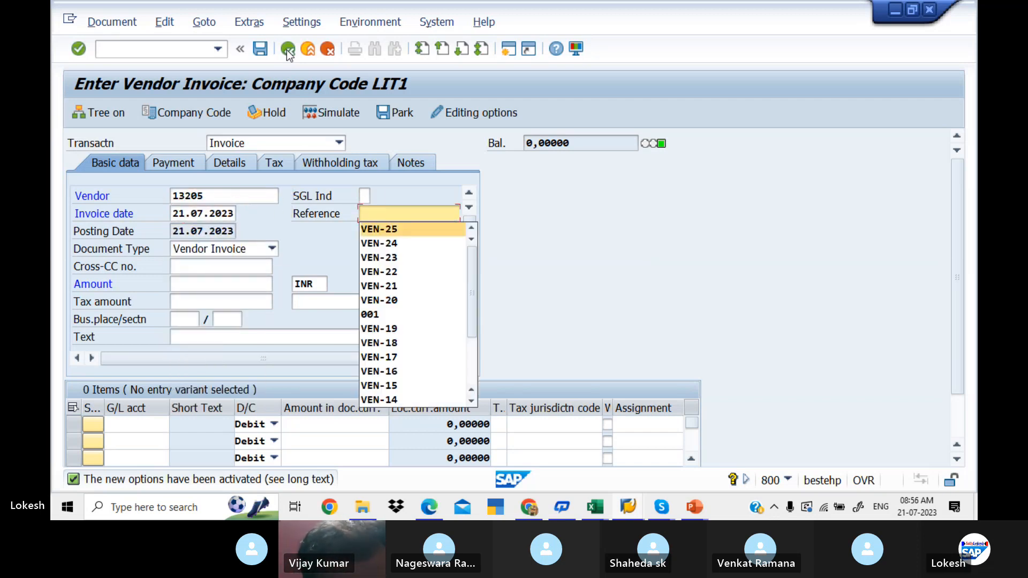
key(Return)
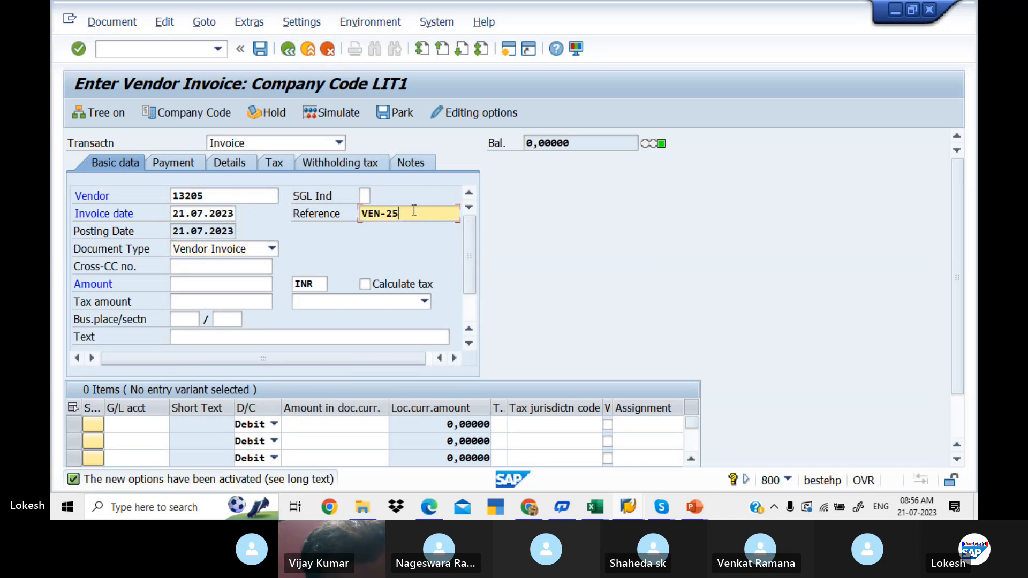
key(BackSpace)
text(6)
key(Tab)
key(Tab)
key(Tab)
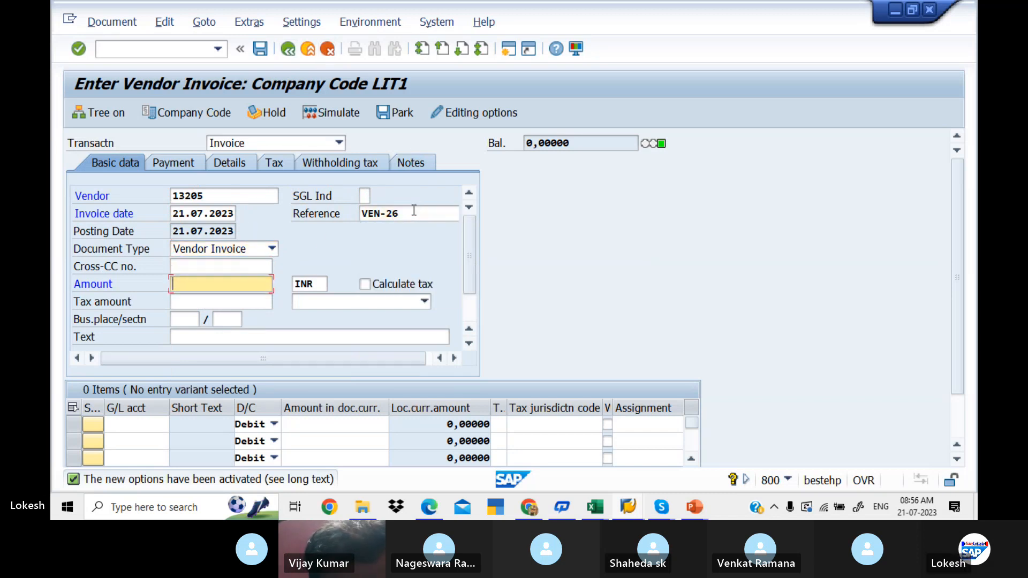
key(Tab)
key(Tab)
key(Tab)
key(Tab)
key(Tab)
key(Tab)
key(Tab)
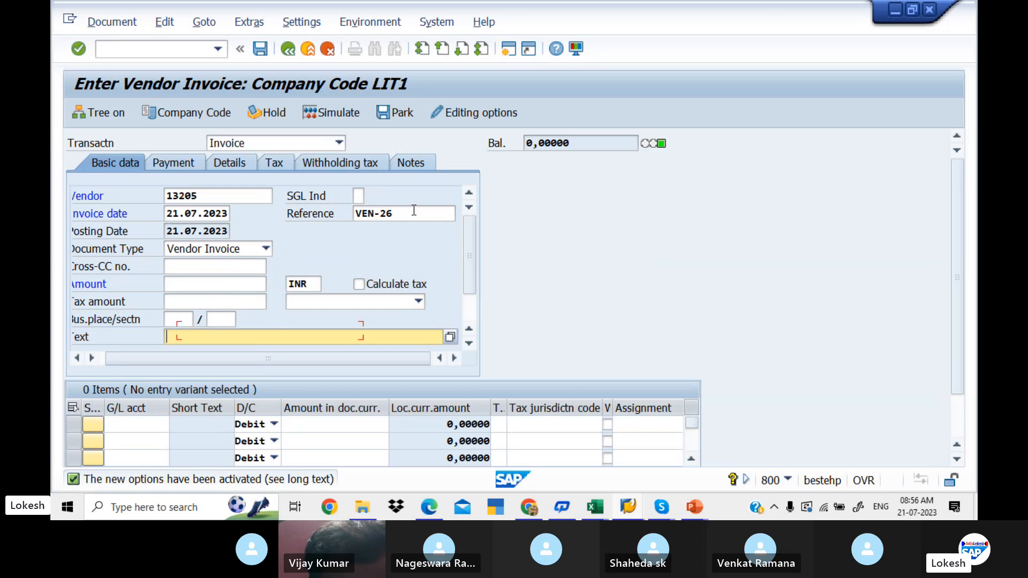
key(Down)
- Enter a debit line item for G/L account 400005 with amount 50000 and tax code L1
key(Tab)
key(Tab)
key(Down)
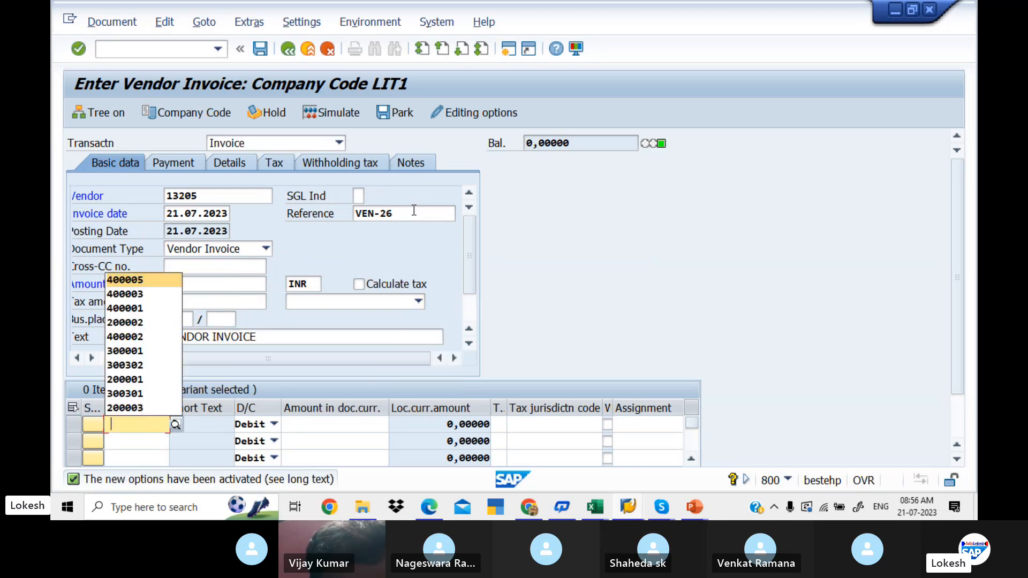
key(Tab)
key(Tab)
key(Down)
key(Tab)
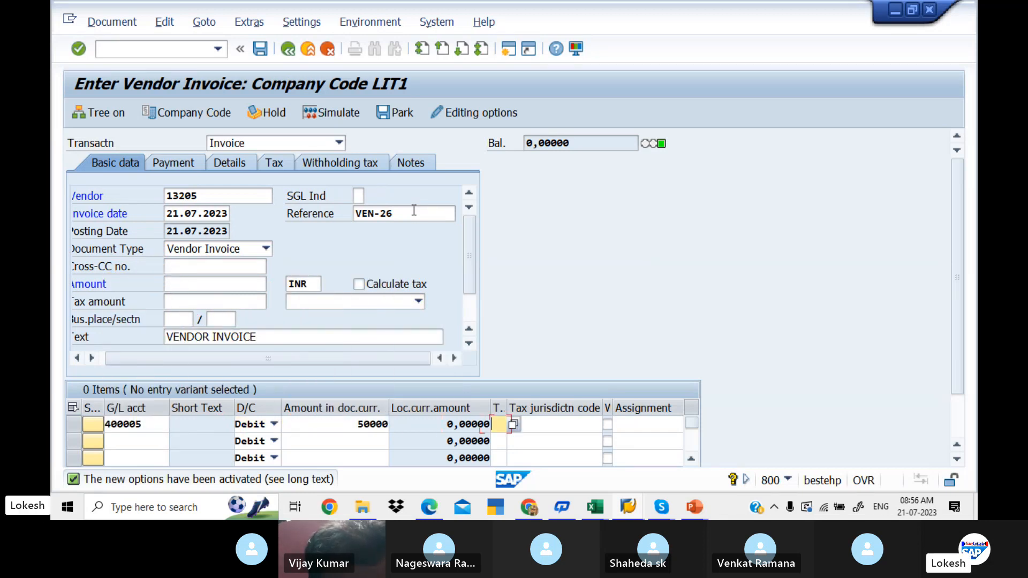
key(Down)
key(Down)
- Set the line item's value date to 21.07.2023 and its text to Purchase
key(Tab)
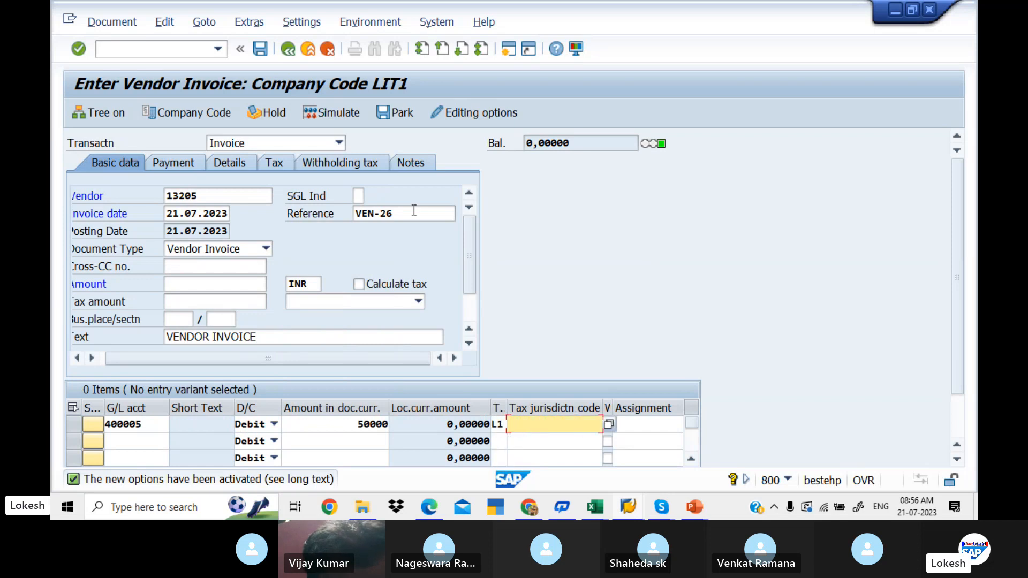
key(Tab)
key(Tab)
key(Tab)
key(Down)
key(Tab)
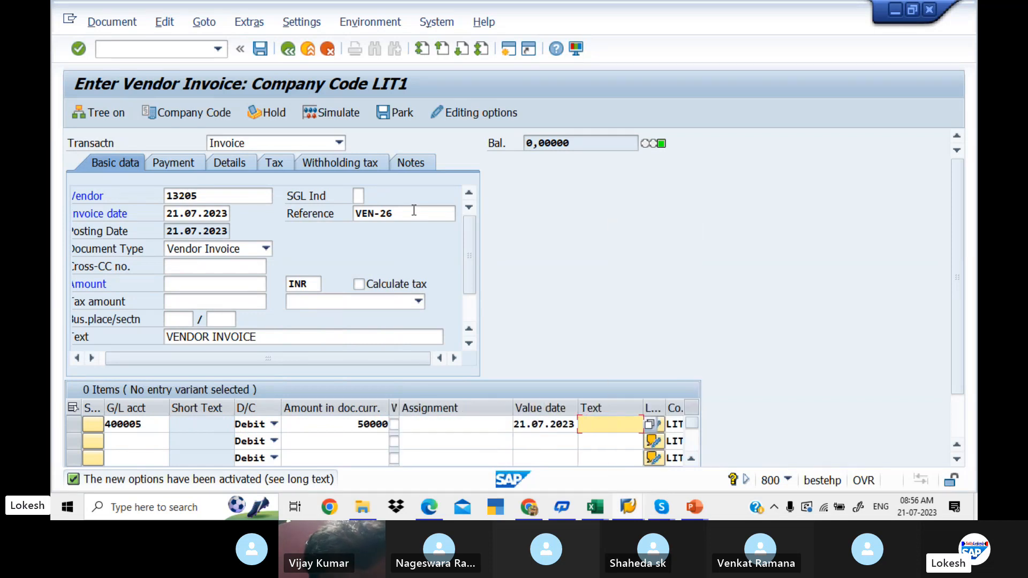
key(Down)
key(Tab)
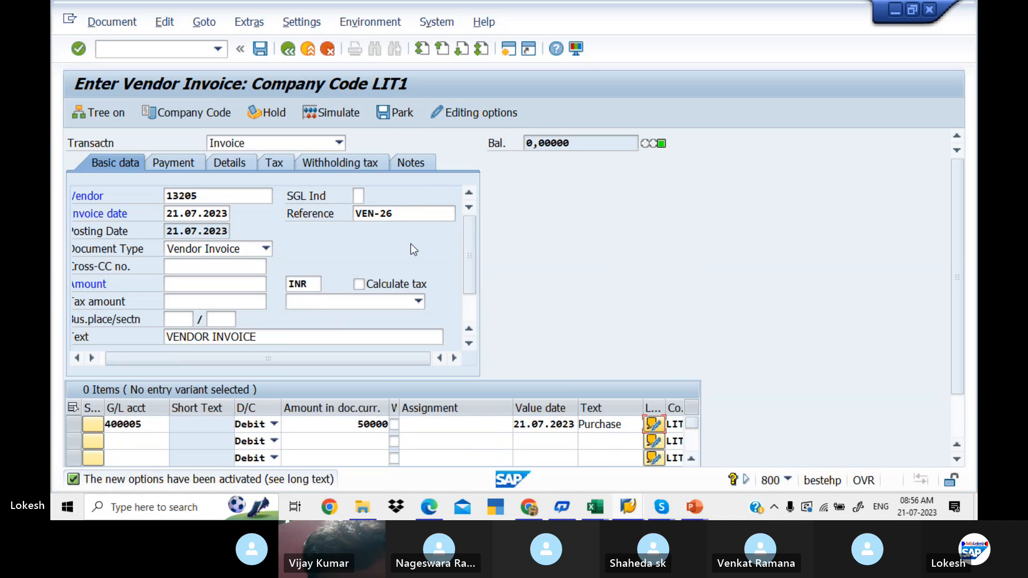
- Enable Calculate tax for the invoice and choose tax code L1 (LIT INPUT CGST + GST)
click(359, 285)
click(360, 285)
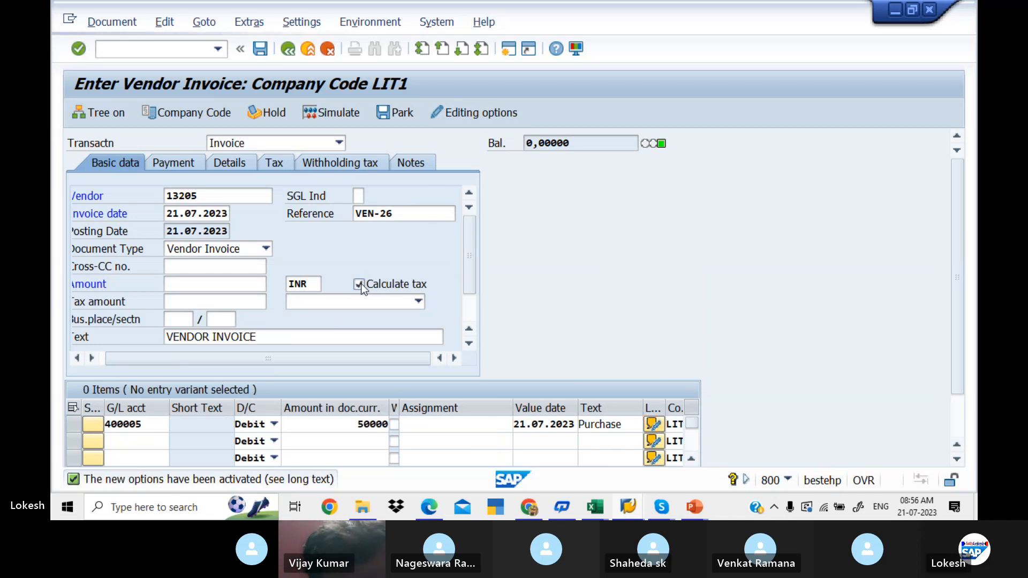
key(Return)
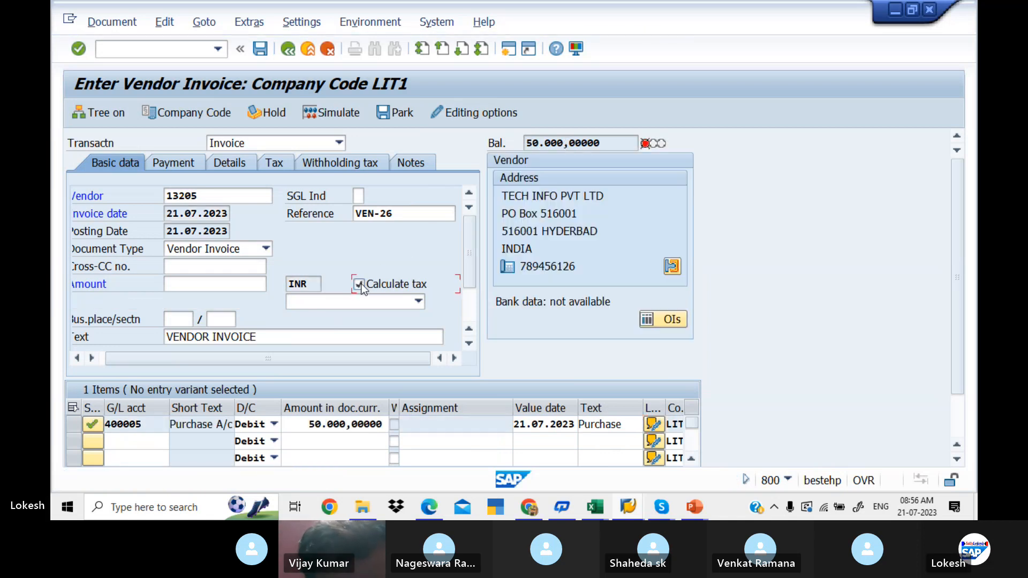
click(418, 301)
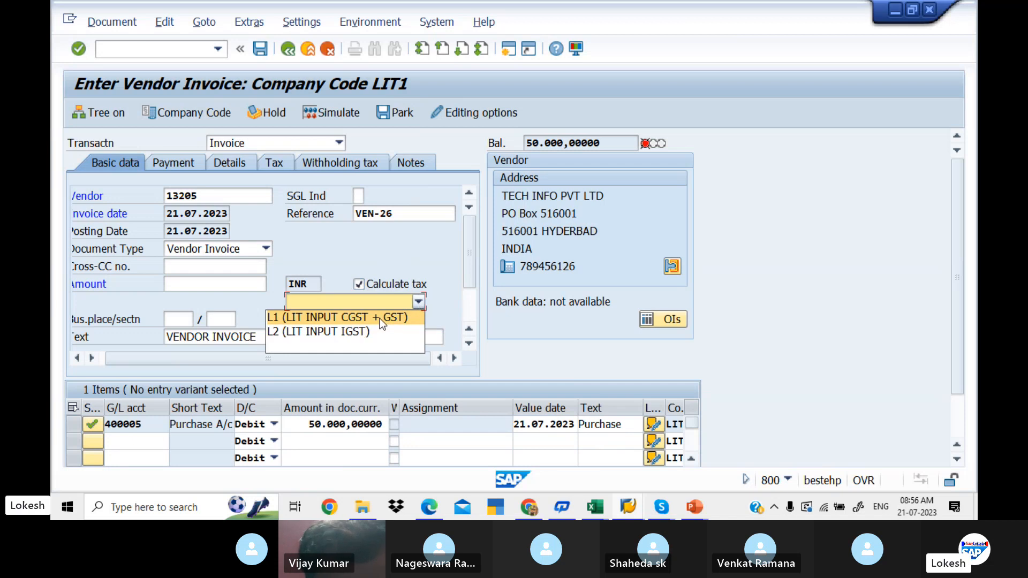
click(384, 319)
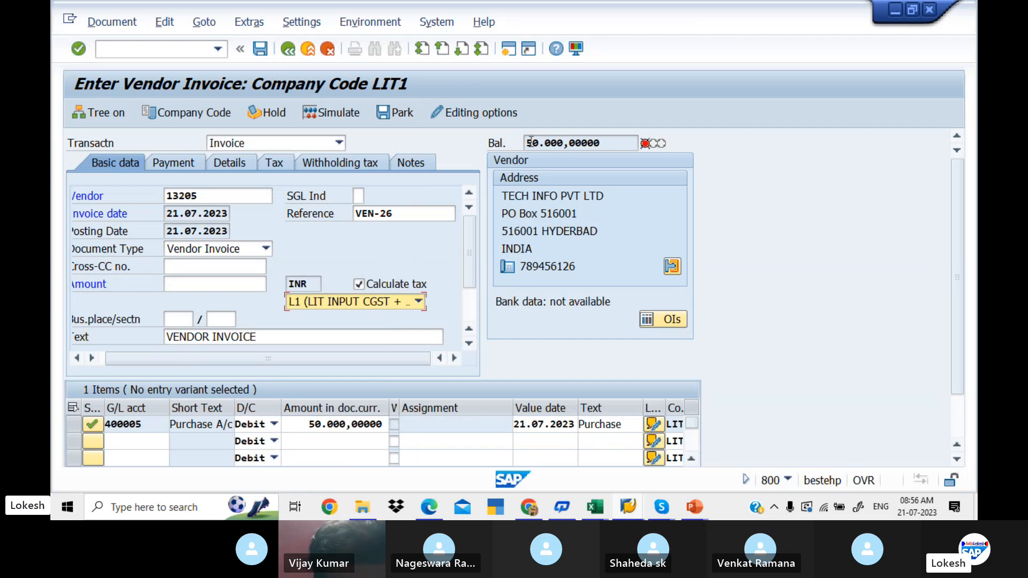
- Review the invoice's calculated tax data and withholding tax details, and return to the basic data
click(276, 162)
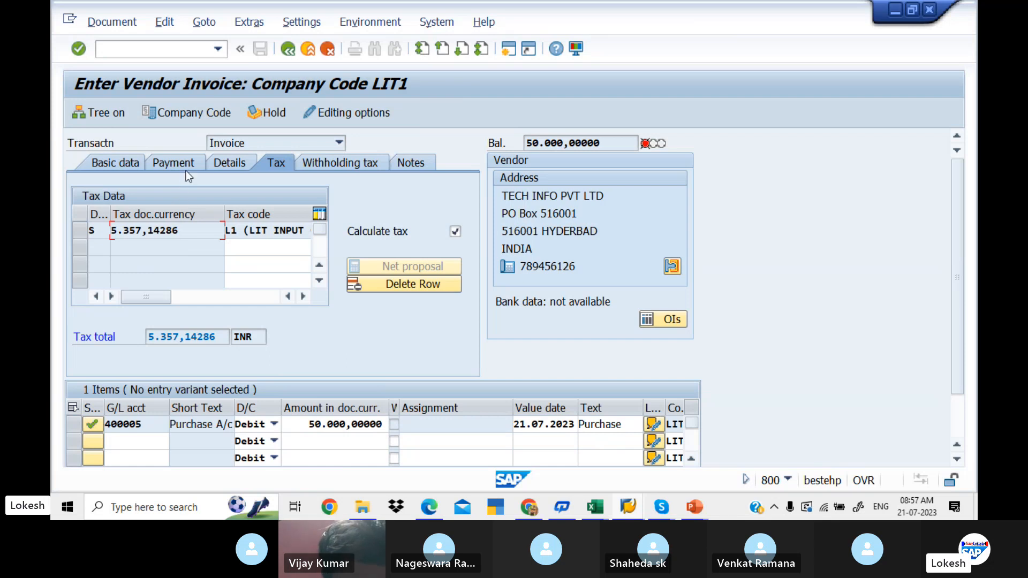
click(309, 162)
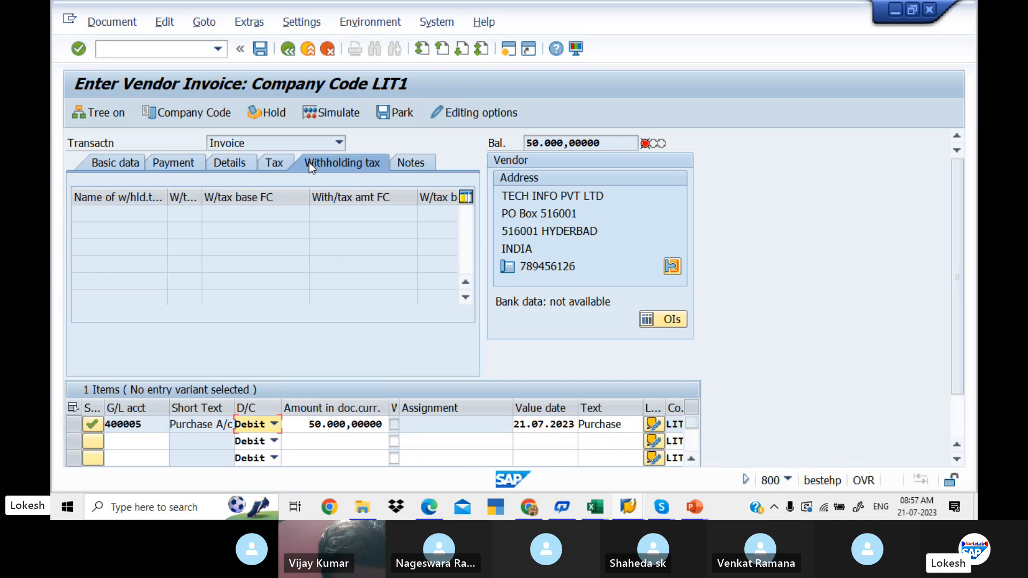
click(131, 164)
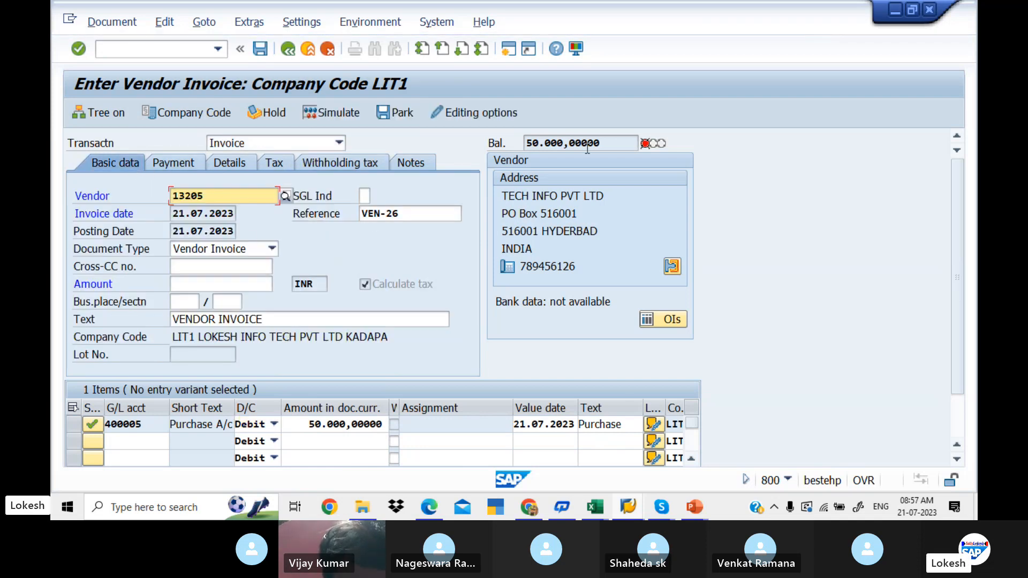
- Copy the balance into the invoice amount so that it reads 50.000,00000 INR
drag(605, 141, 495, 143)
key(ctrl+c)
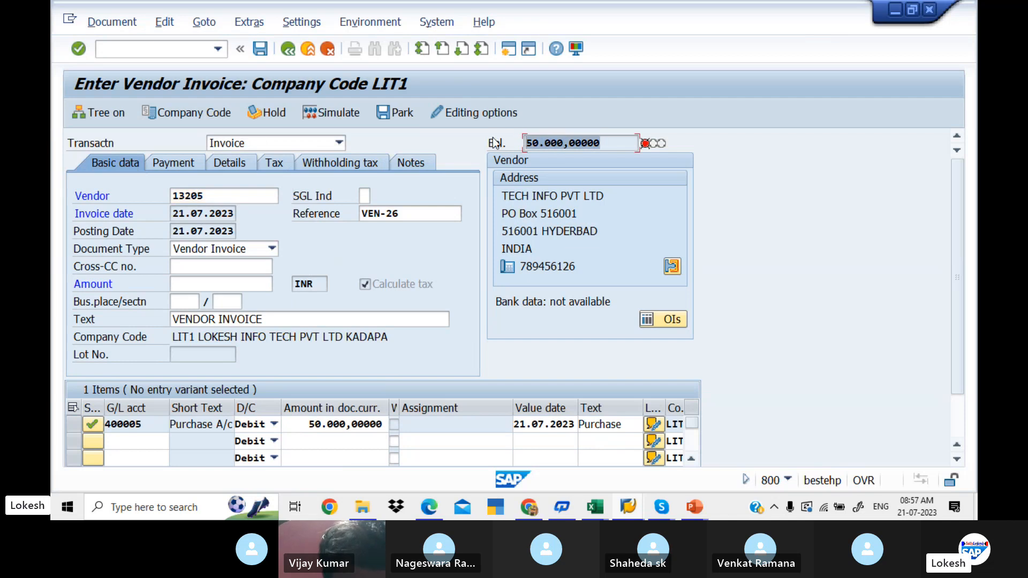
click(226, 285)
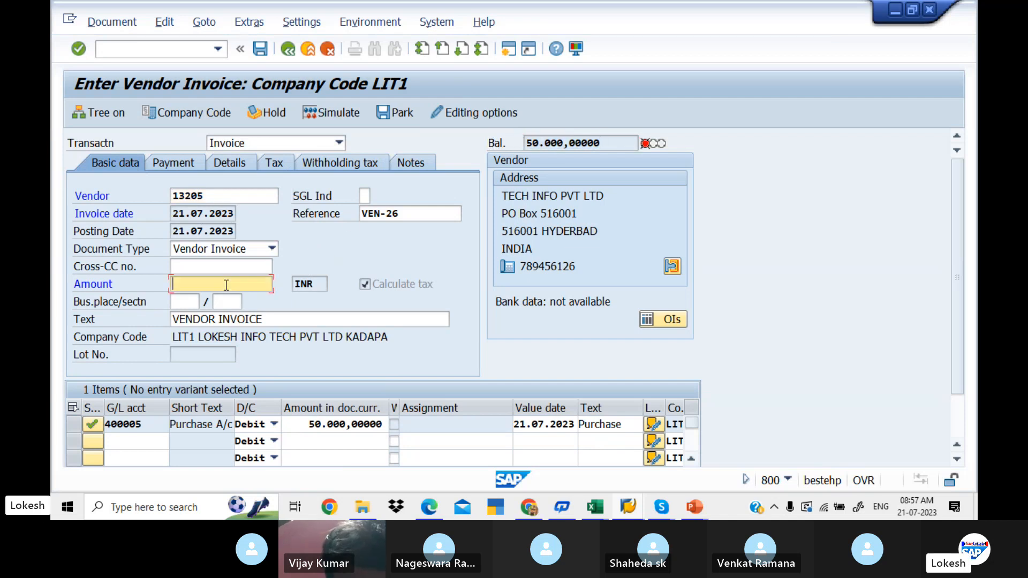
key(ctrl+v)
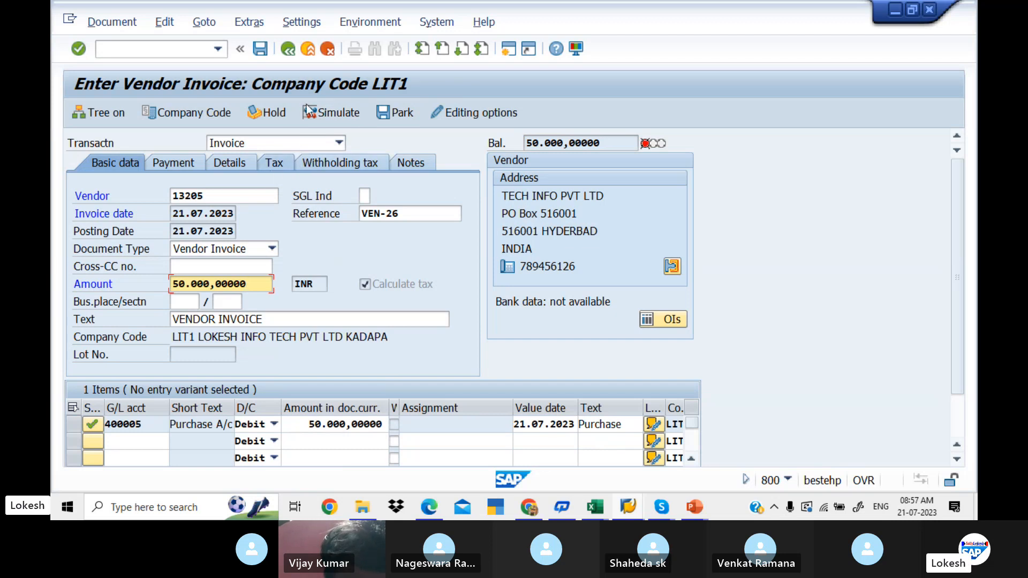
- Clear the withholding tax codes of both withholding tax types and simulate the invoice
click(348, 165)
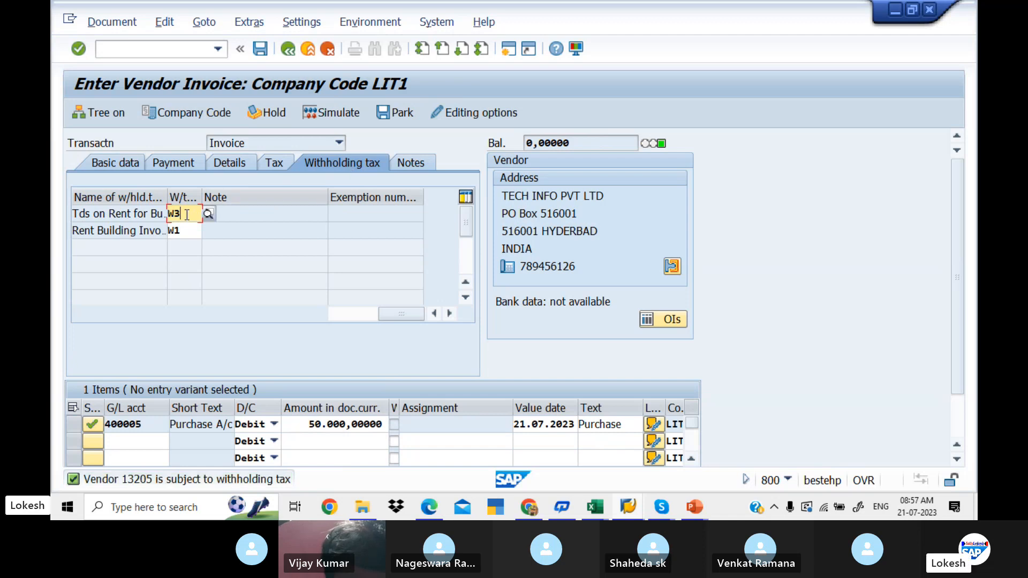
key(BackSpace)
key(BackSpace)
key(Down)
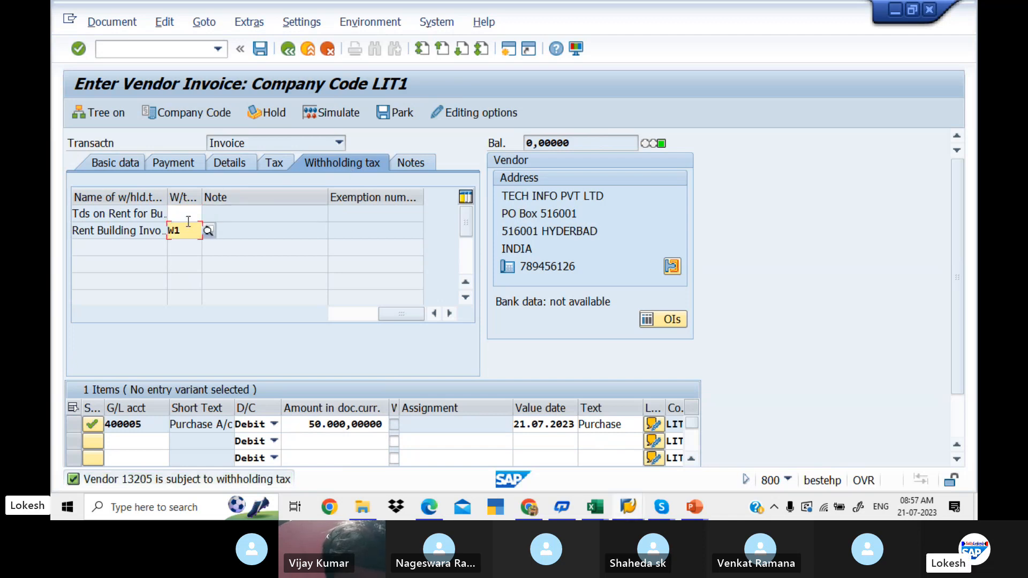
click(190, 230)
key(BackSpace)
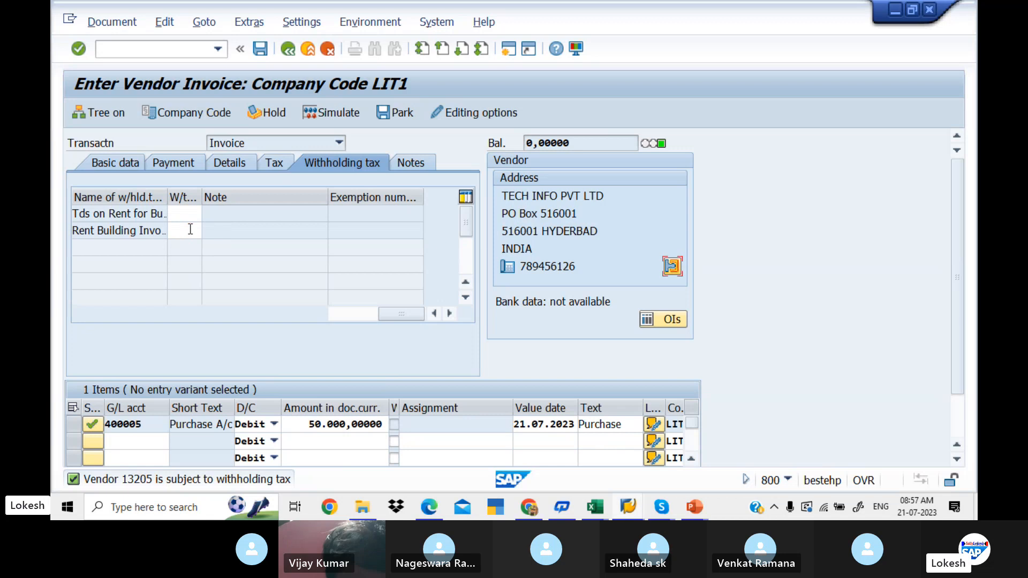
click(335, 112)
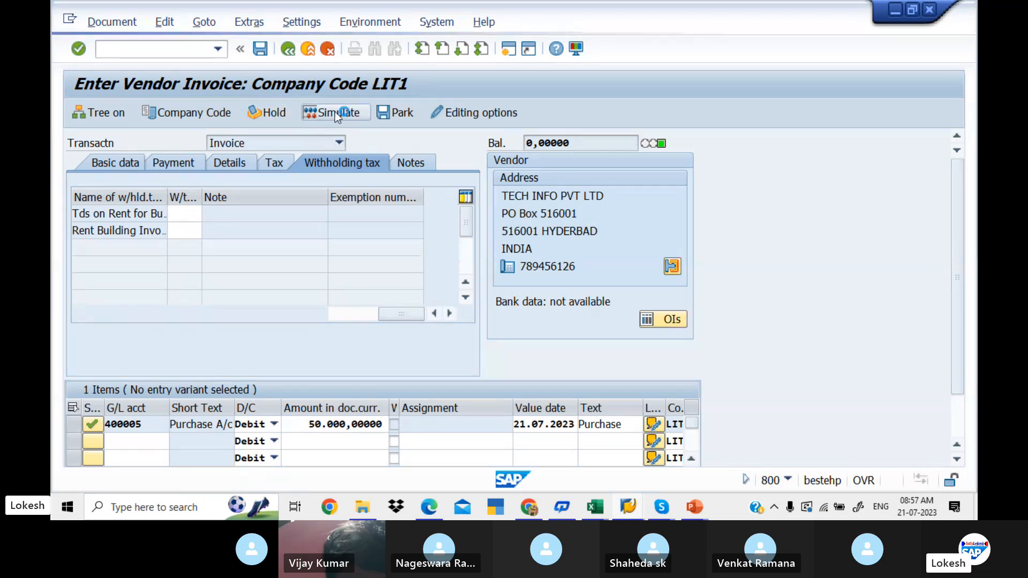
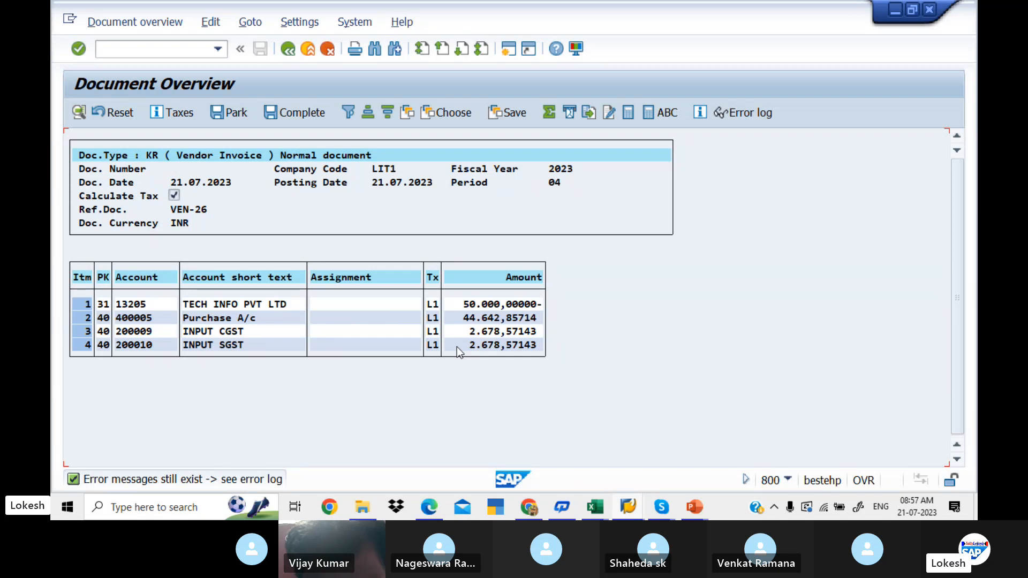
- Set the value date 21.07.2023 and text VENDOR INVOICE on the INPUT CGST line item and return to the document overview
double_click(278, 329)
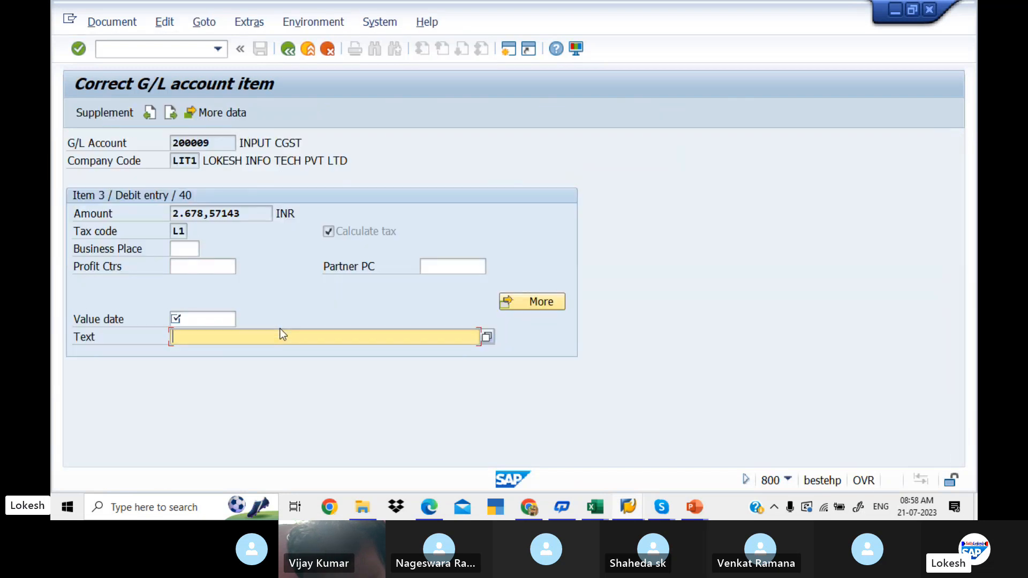
key(shift+Tab)
key(Down)
key(Tab)
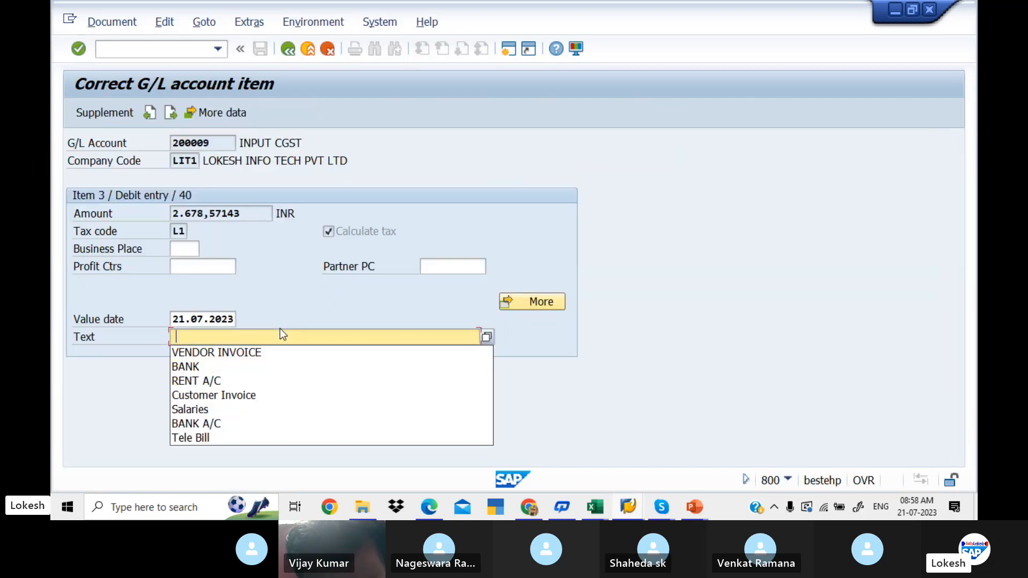
key(Down)
key(Return)
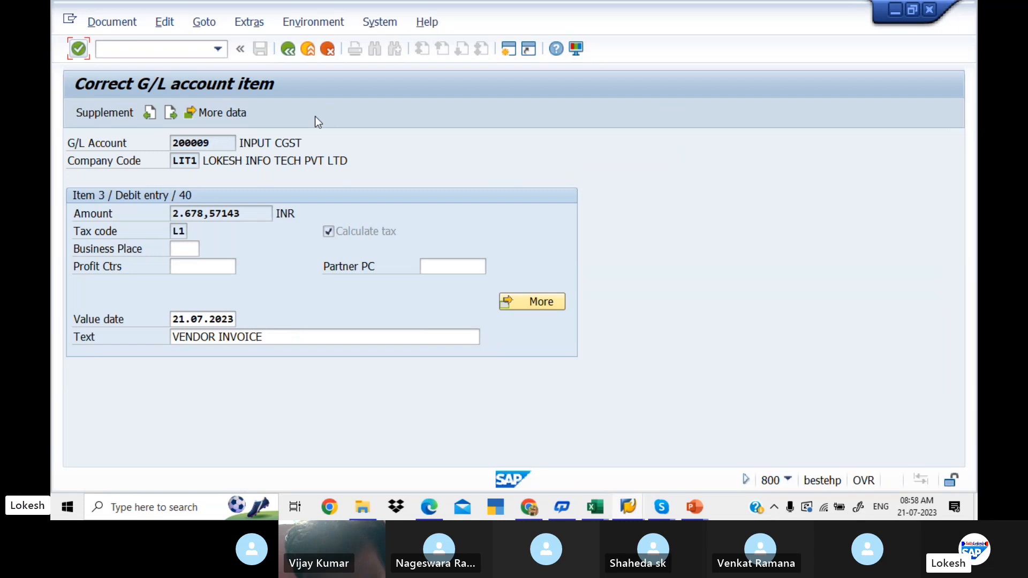
click(288, 49)
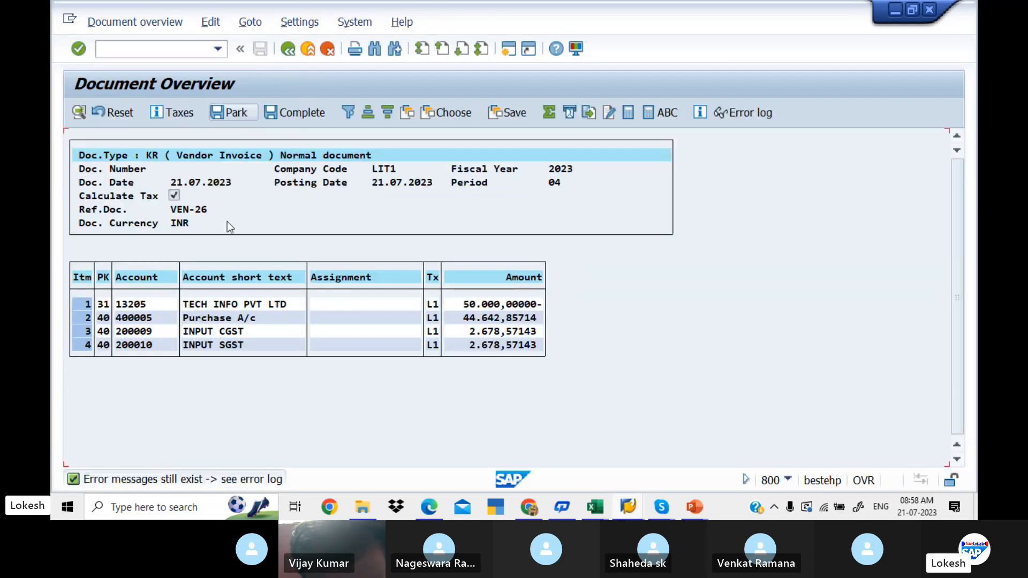
- Set the value date 21.07.2023 and text VENDOR INVOICE on the INPUT SGST line item and post the invoice
double_click(227, 348)
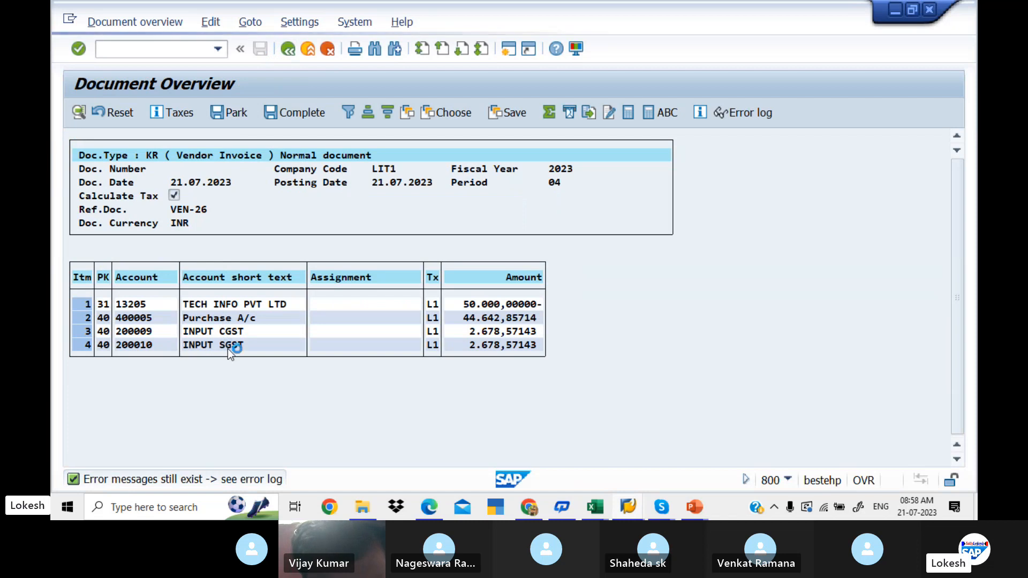
key(Down)
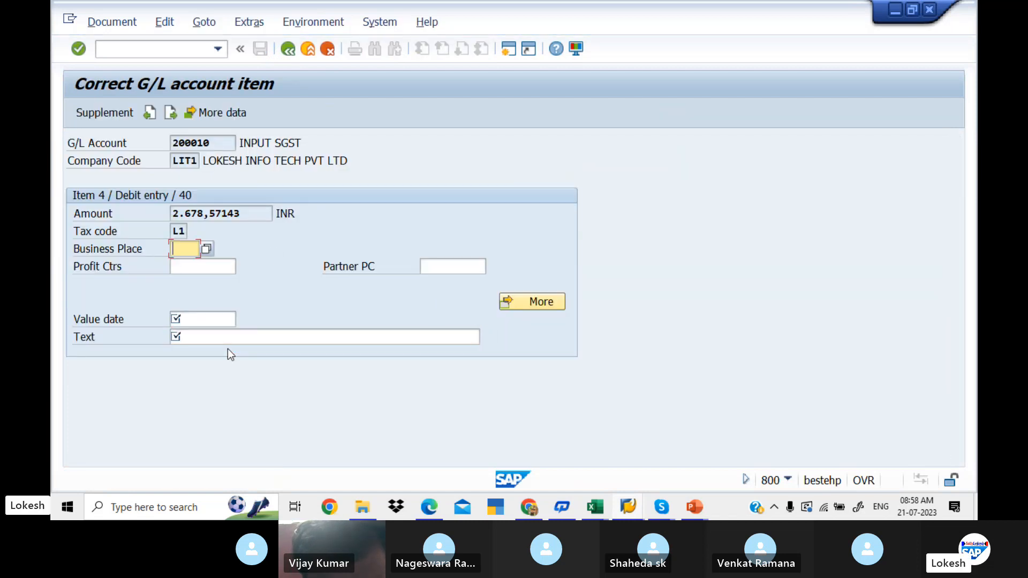
key(Up)
key(Up)
key(Down)
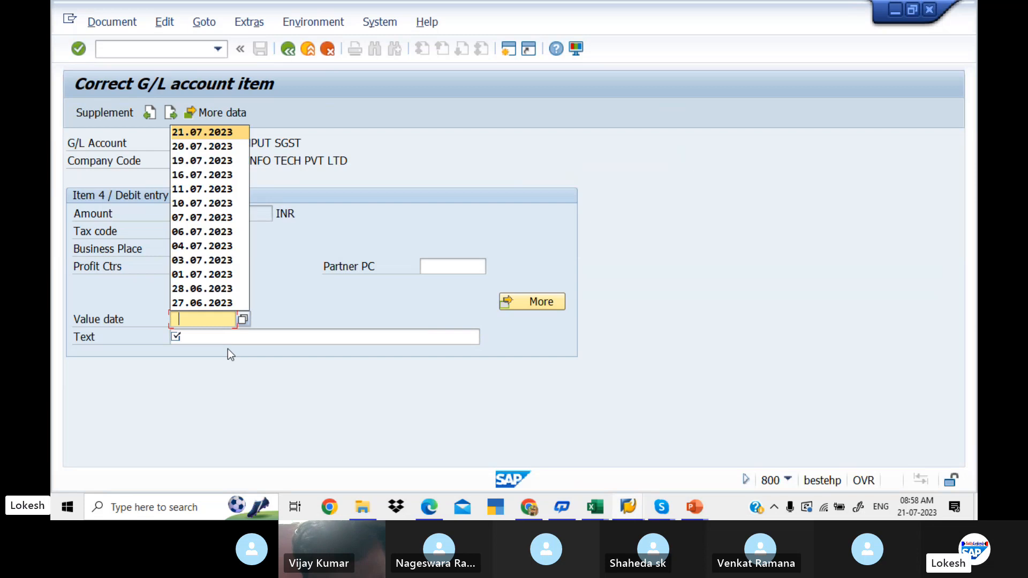
key(Tab)
key(space)
key(Down)
key(Tab)
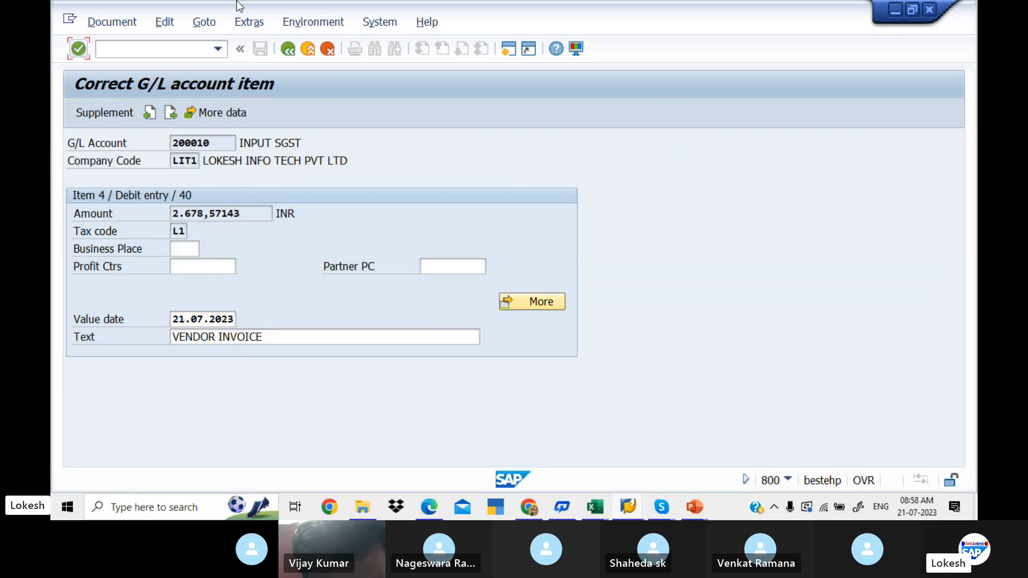
click(296, 52)
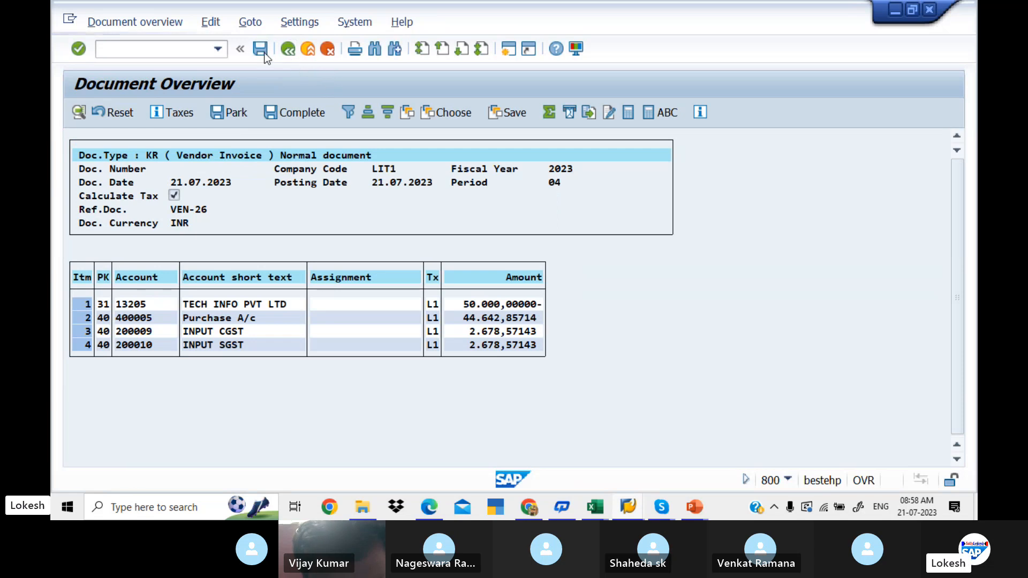
click(264, 54)
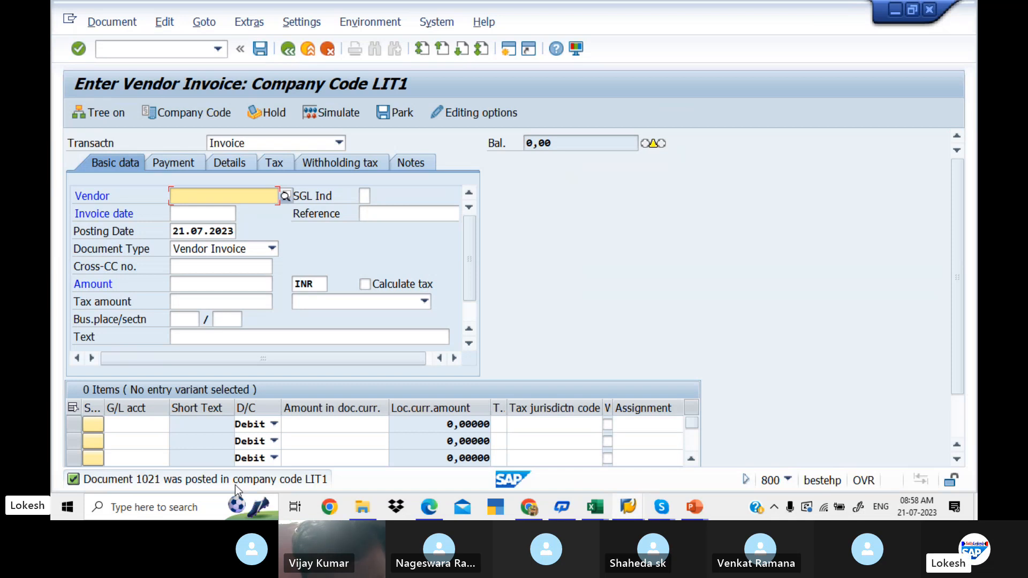
- Start another invoice for vendor TECH INFO PVT LTD with invoice date 21.07.2023 and reference VEN-27
key(Down)
key(Tab)
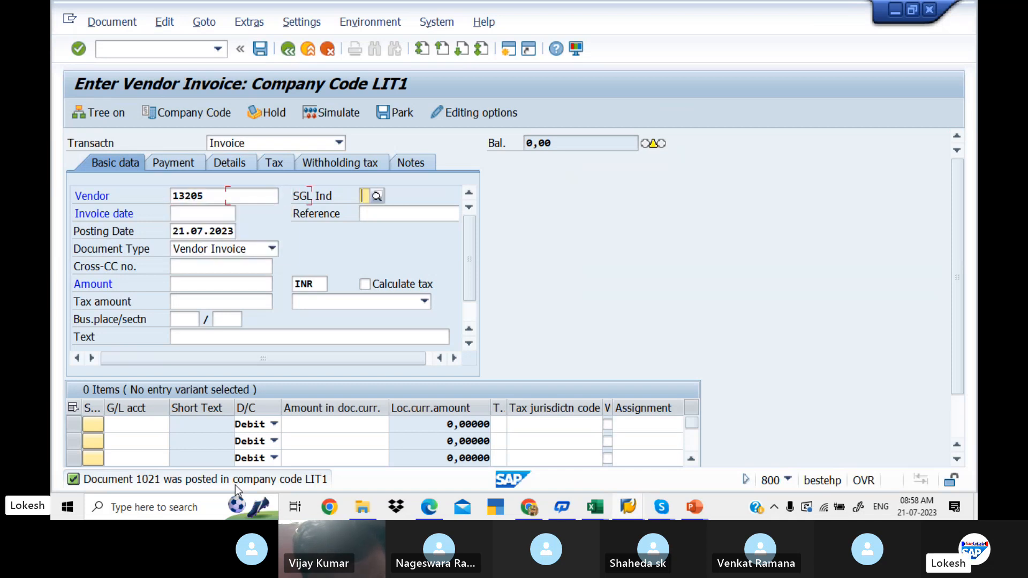
key(Tab)
key(Down)
key(Tab)
key(Down)
key(Tab)
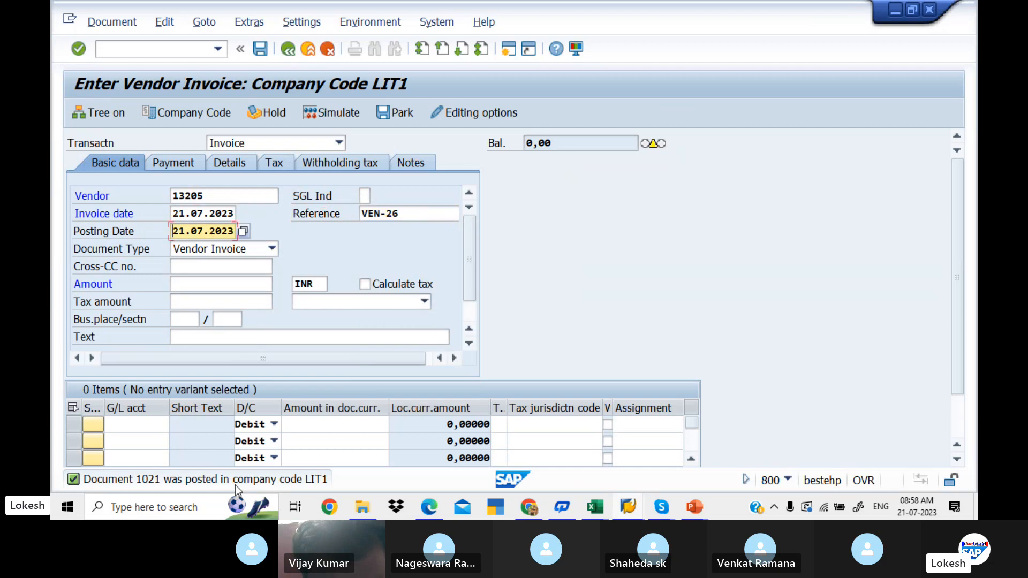
click(412, 213)
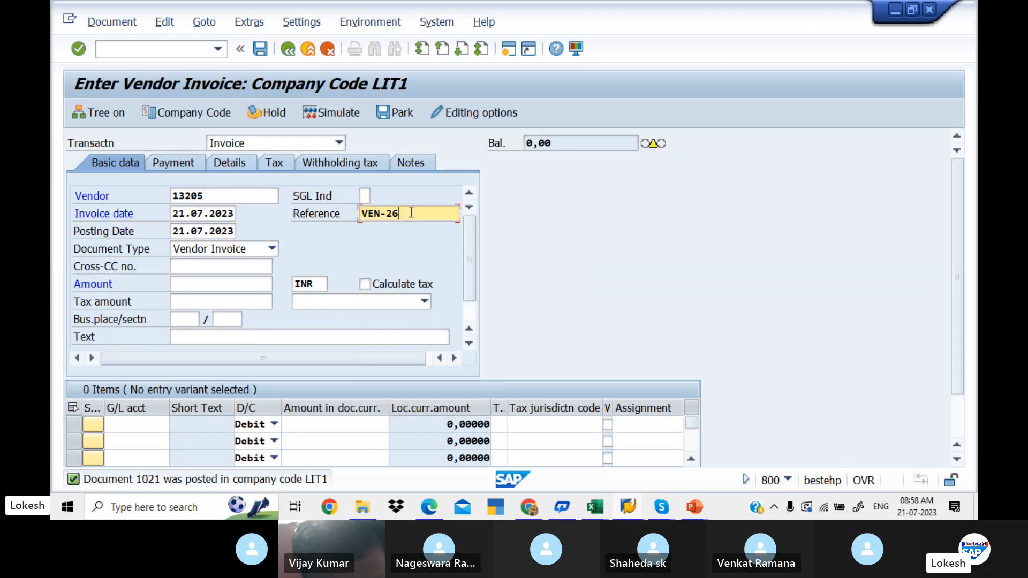
key(BackSpace)
text(7)
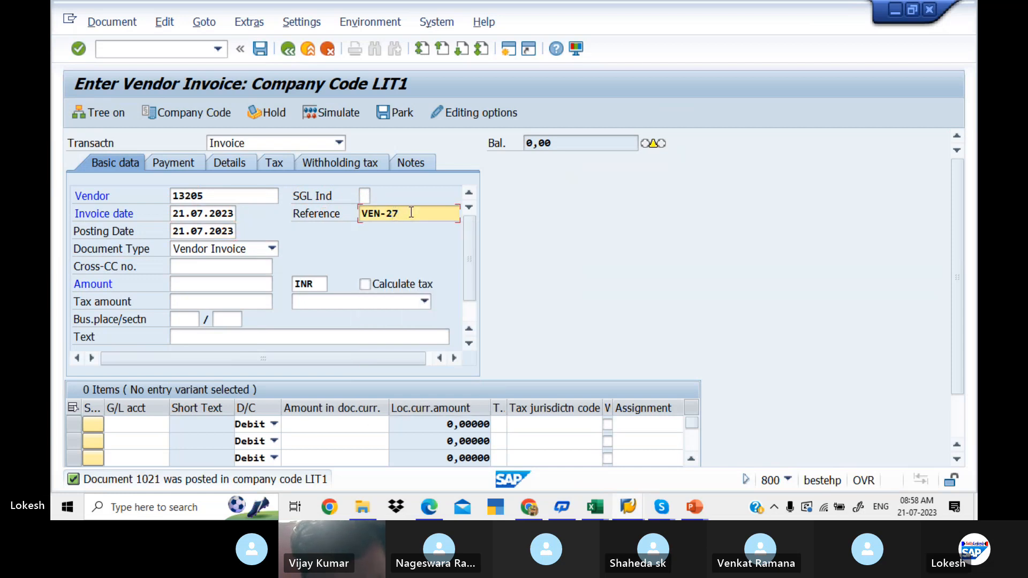
- Set the invoice header text to VENDOR INVOICE
key(Tab)
key(Tab)
key(Tab)
key(Tab)
key(Tab)
key(Tab)
key(Tab)
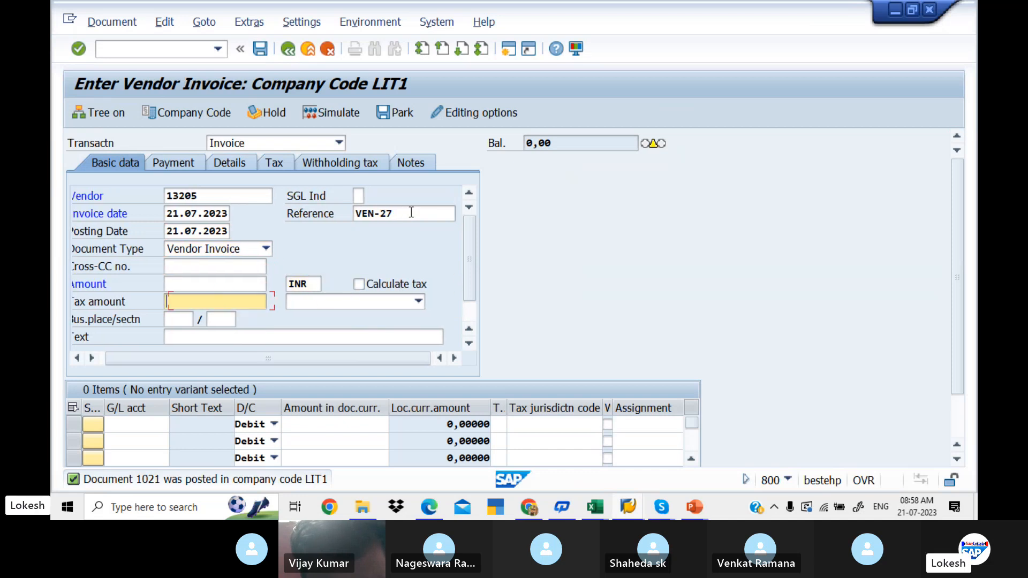
key(Tab)
key(Tab)
key(Tab)
key(Tab)
key(Down)
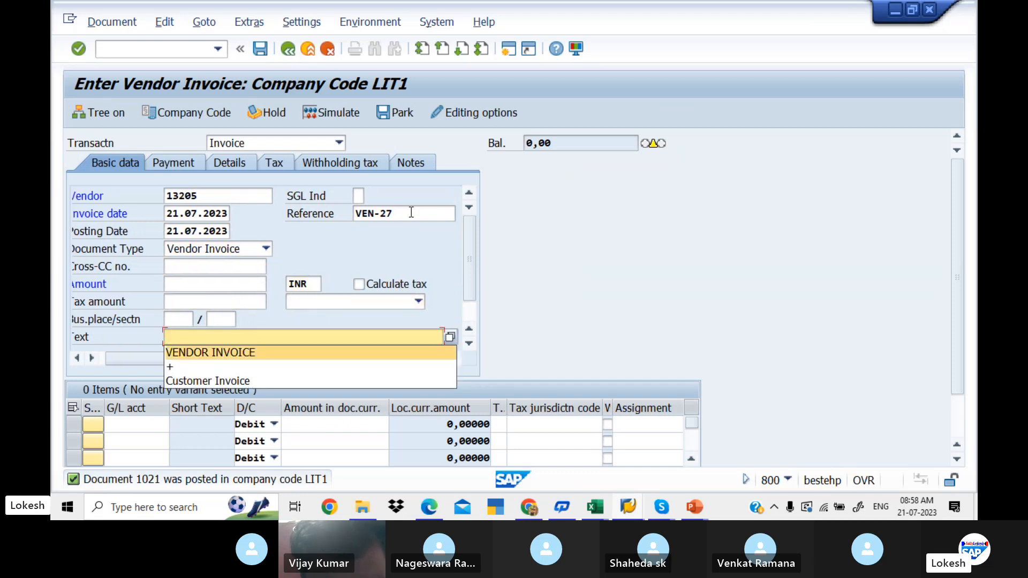
key(Tab)
key(Tab)
- Enter a debit line item for G/L account 400005 with amount 30000 and tax code L2
key(Down)
key(Tab)
key(Tab)
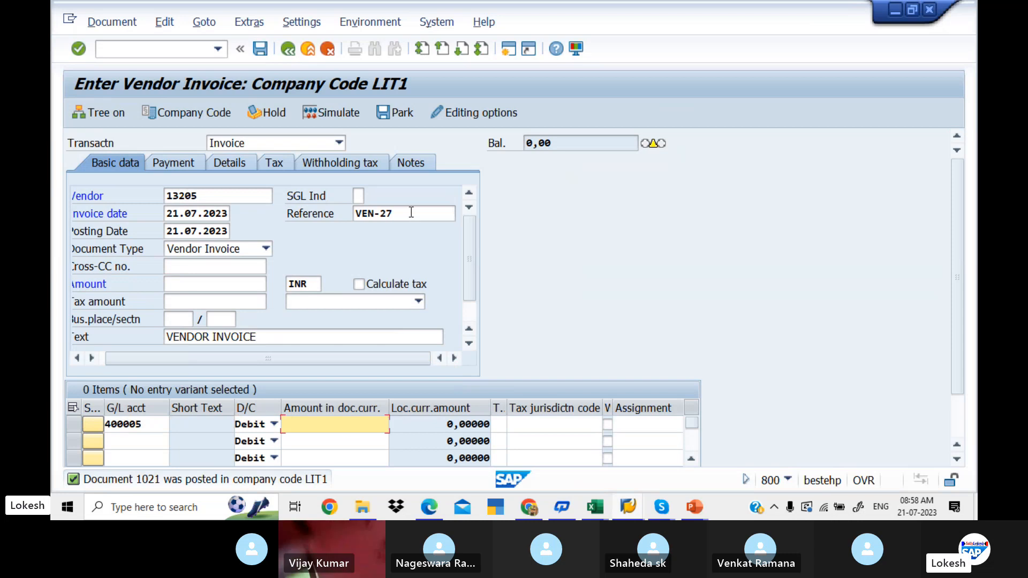
text(3)
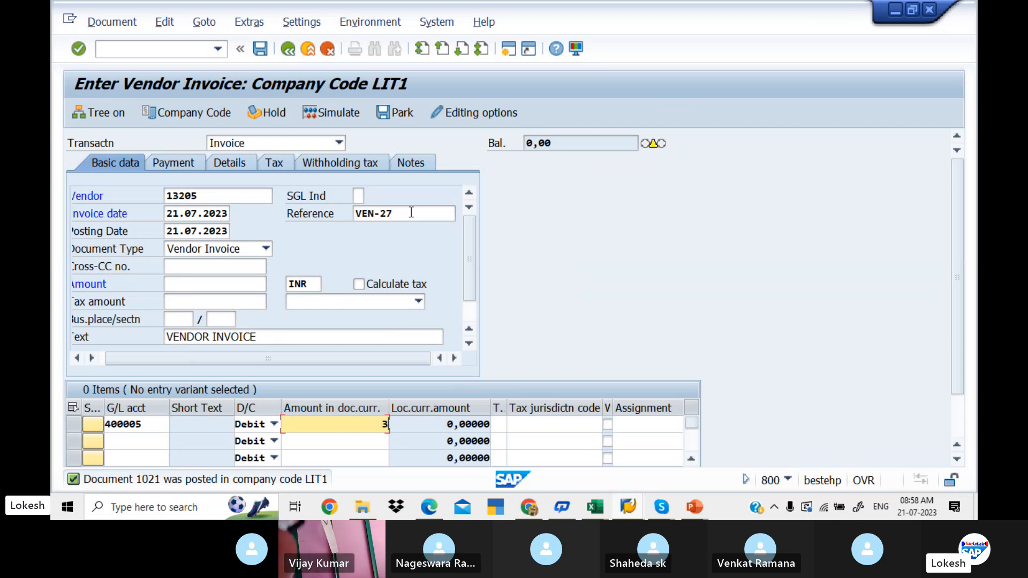
text(0000)
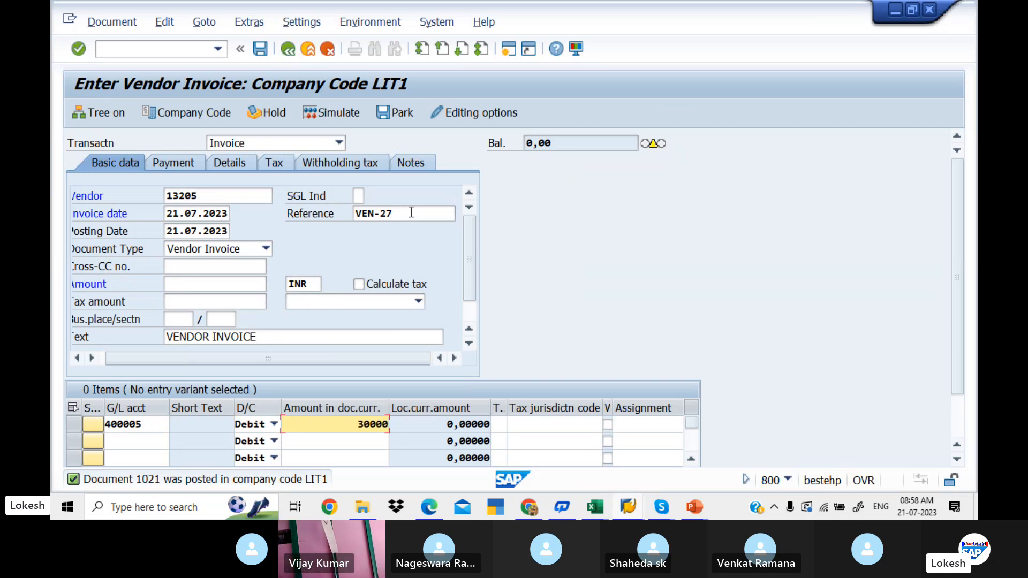
key(Tab)
key(space)
key(Down)
key(Down)
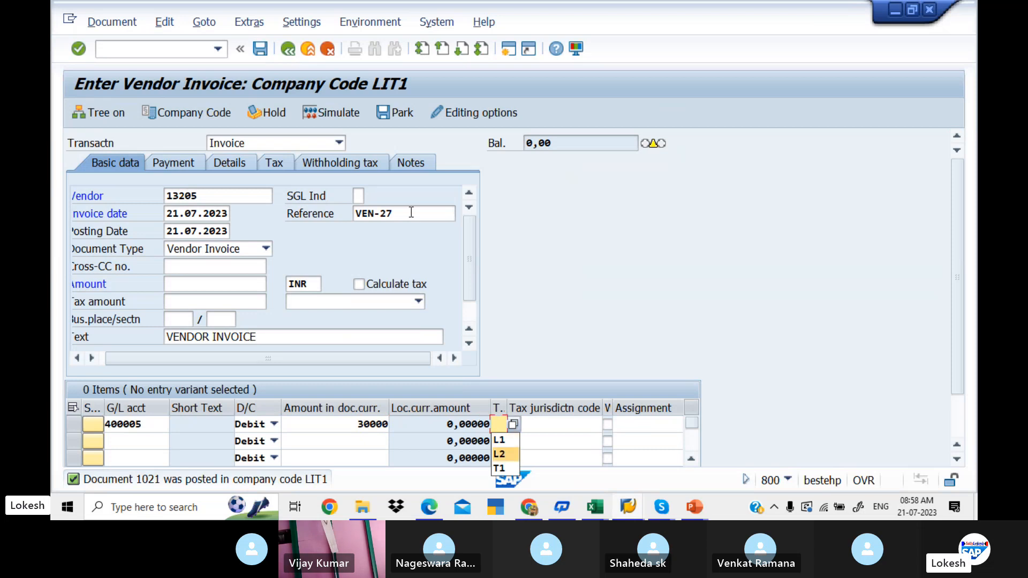
key(Tab)
key(Tab)
key(Tab)
- Set the purchase line item's value date to 21.07.2023 and its text to Purchase
key(Tab)
key(space)
key(Down)
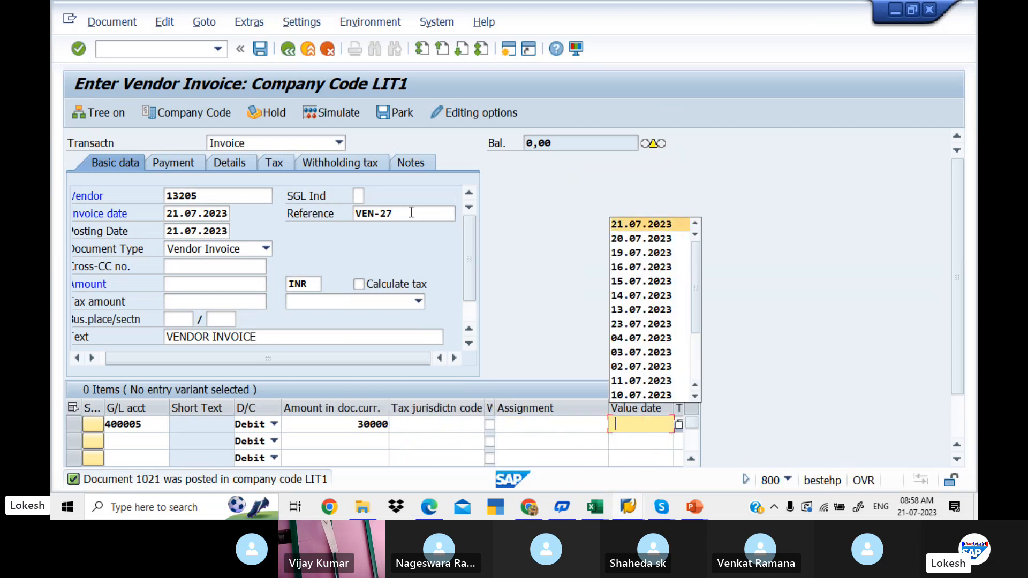
key(Tab)
key(space)
key(Down)
key(Tab)
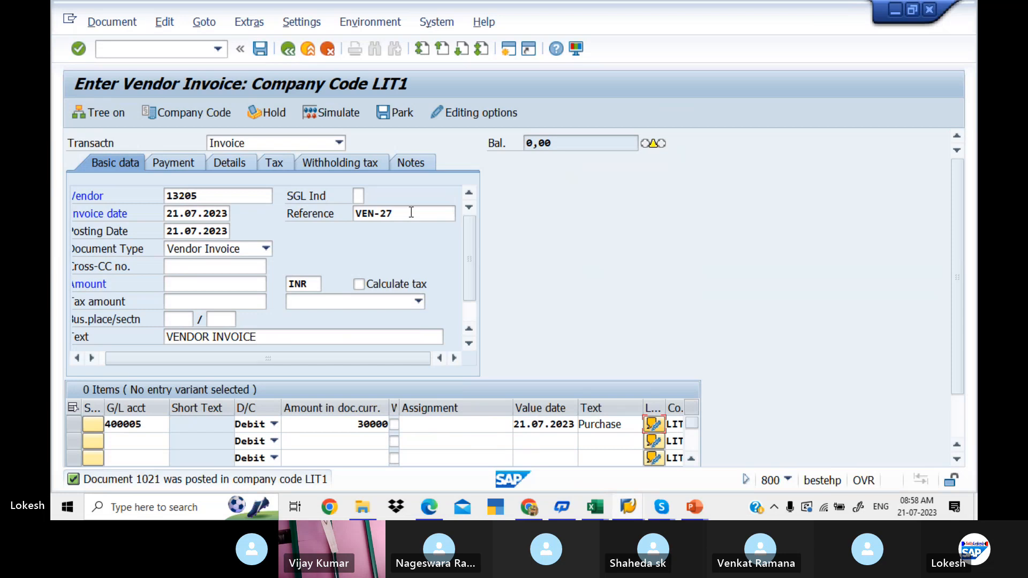
- Enable Calculate tax for the invoice and choose tax code L2 (LIT INPUT IGST)
click(361, 283)
key(Return)
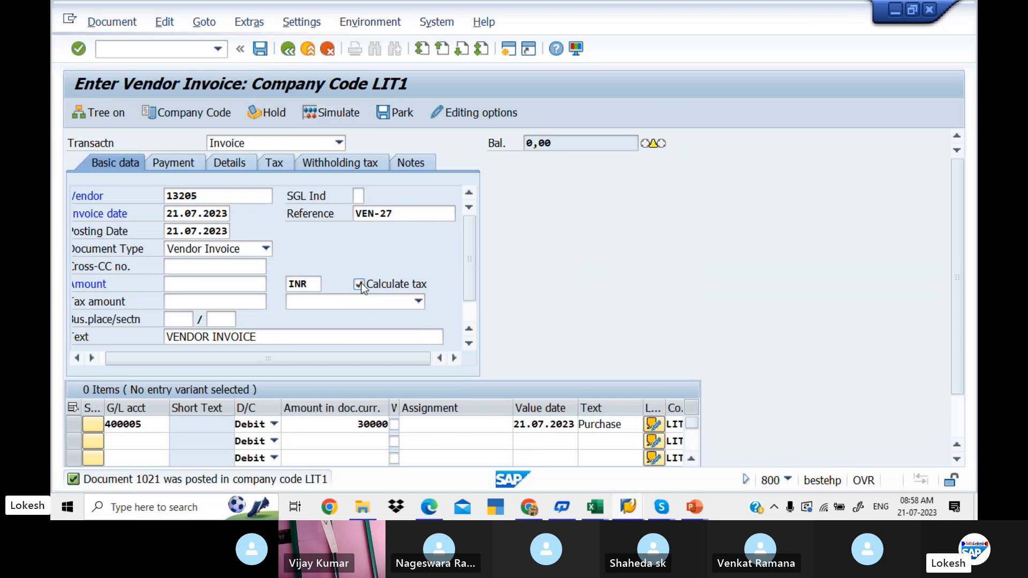
click(418, 303)
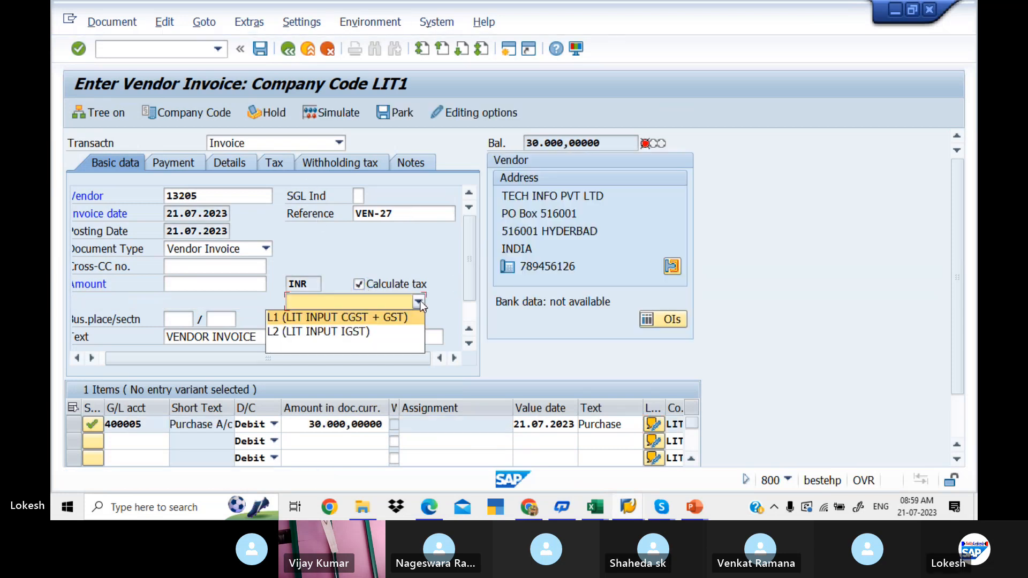
click(358, 332)
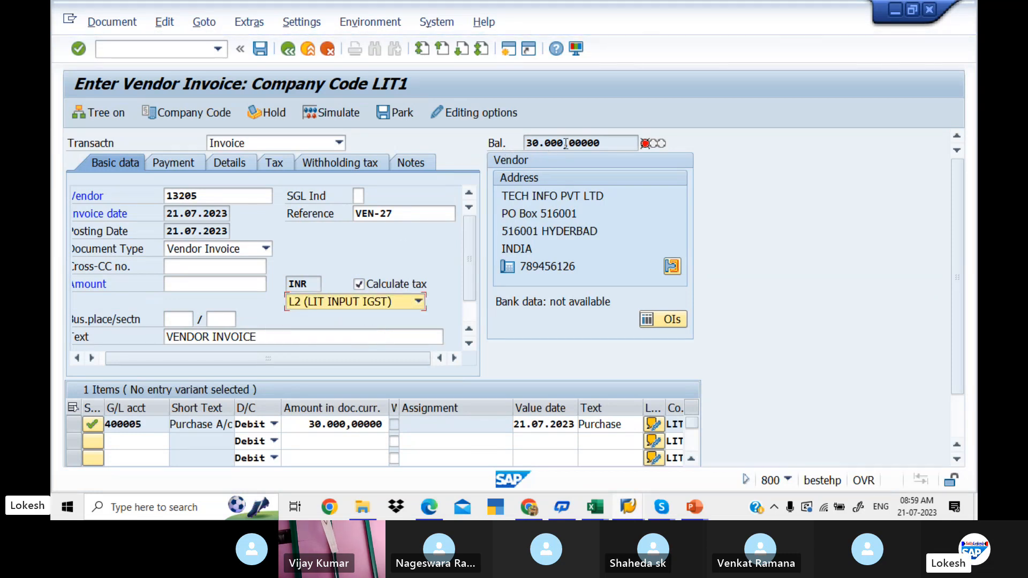
- Copy the balance of 30.000,00000 INR into the invoice amount and display the calculated tax data
drag(605, 145, 505, 145)
key(ctrl+c)
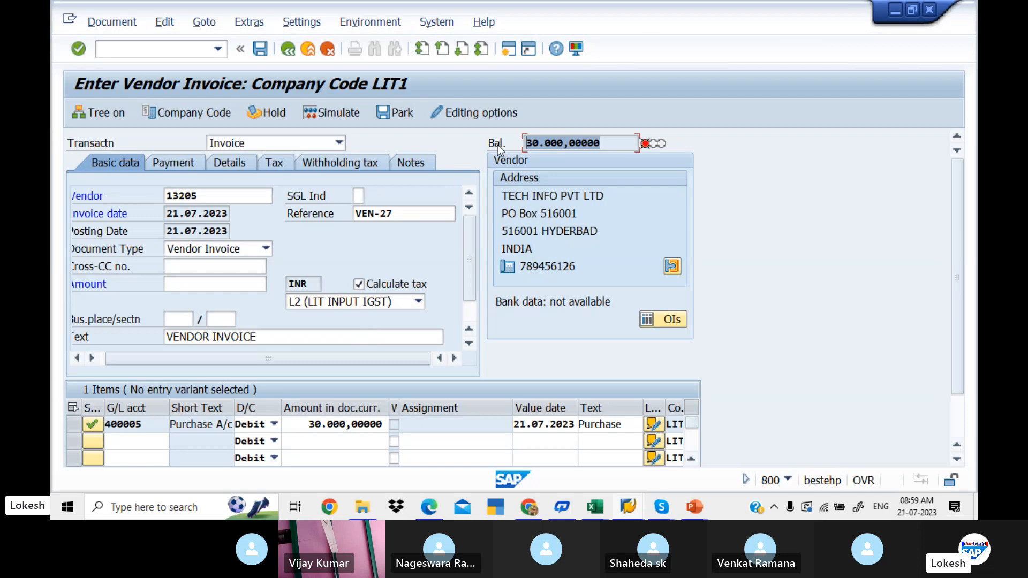
click(497, 145)
click(191, 282)
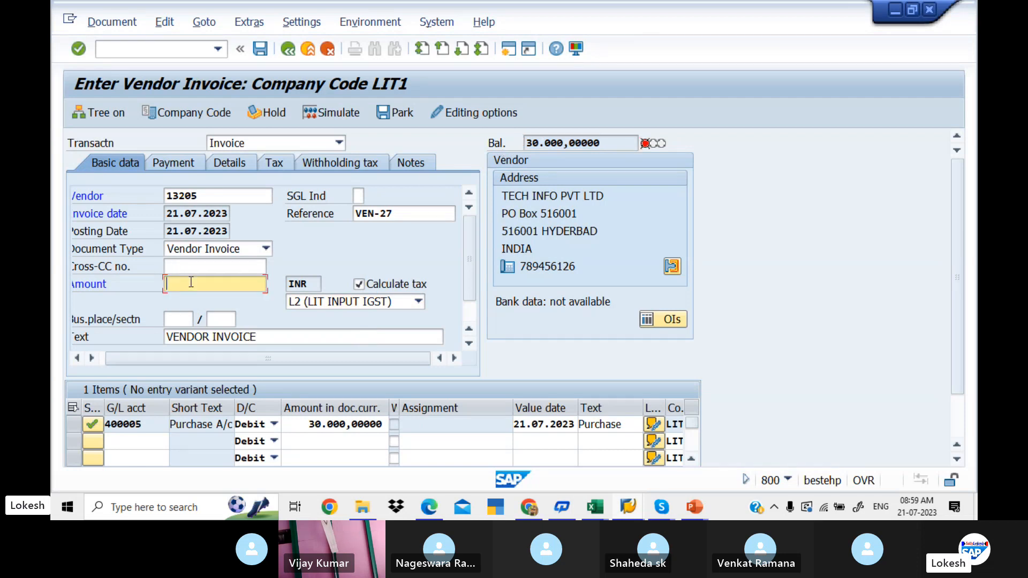
key(ctrl+v)
click(276, 163)
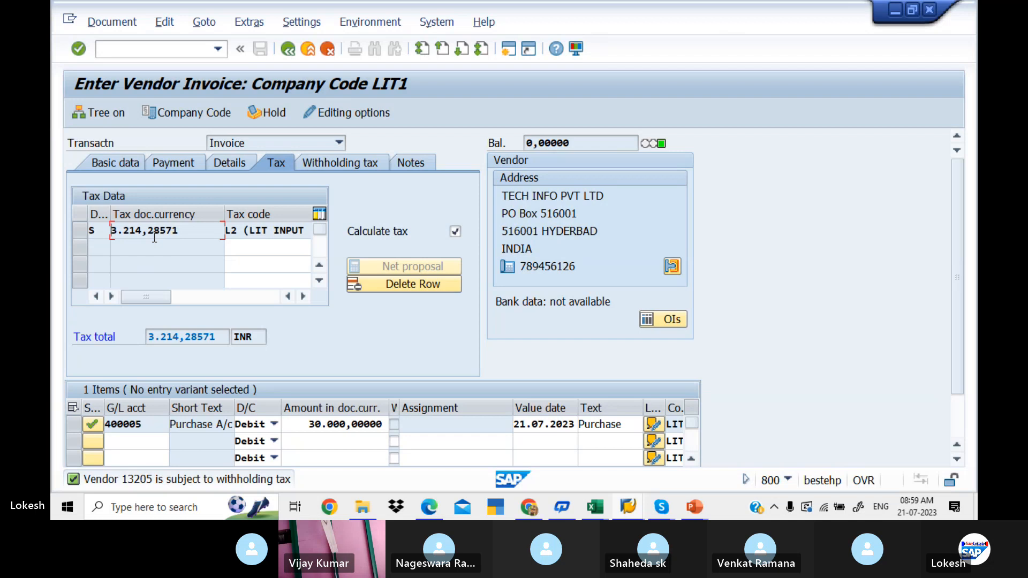
- Clear the withholding tax codes W3 and W1 from the two withholding tax types and simulate the invoice
click(312, 165)
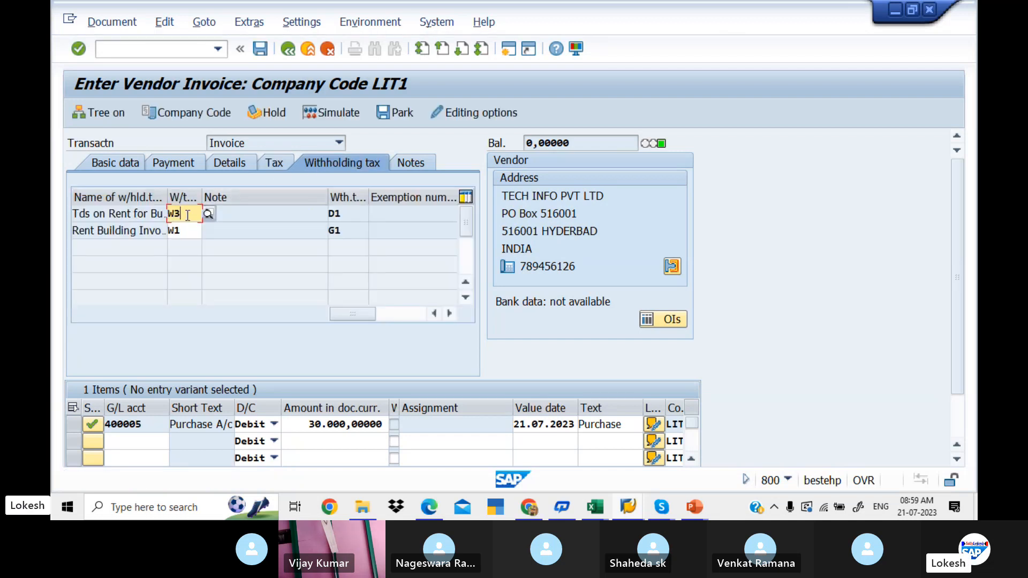
key(BackSpace)
key(BackSpace)
click(188, 229)
key(BackSpace)
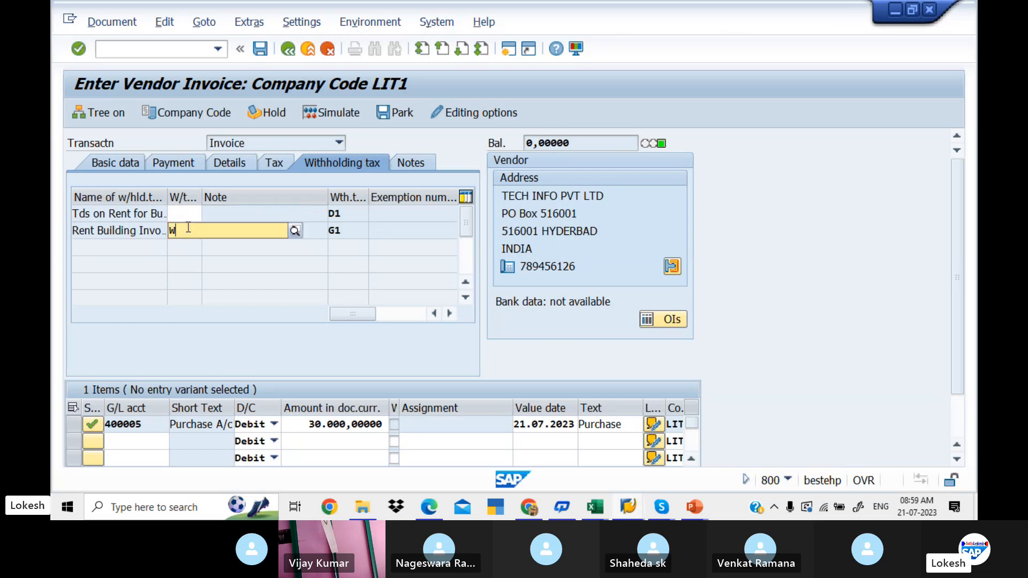
key(Return)
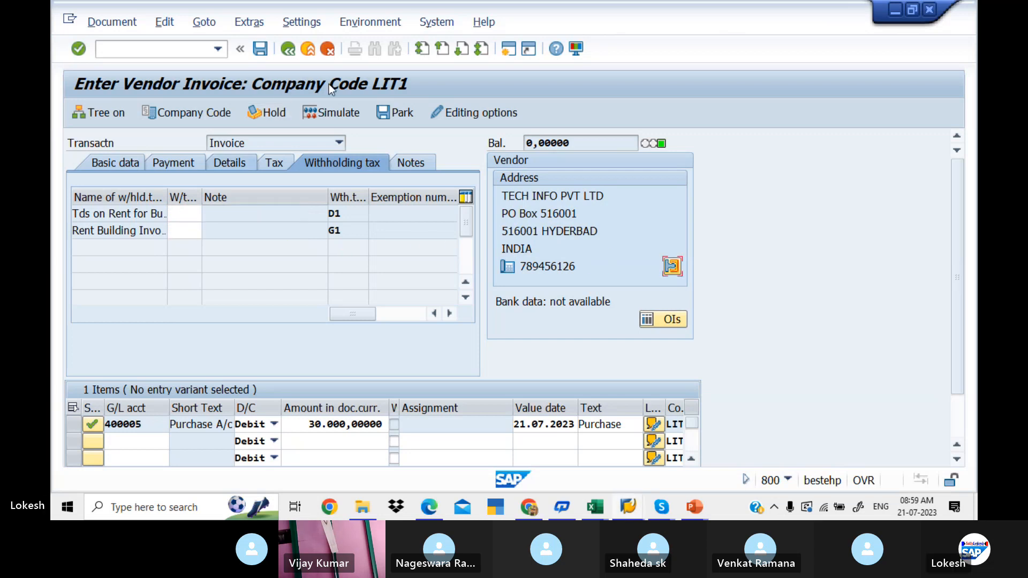
click(349, 110)
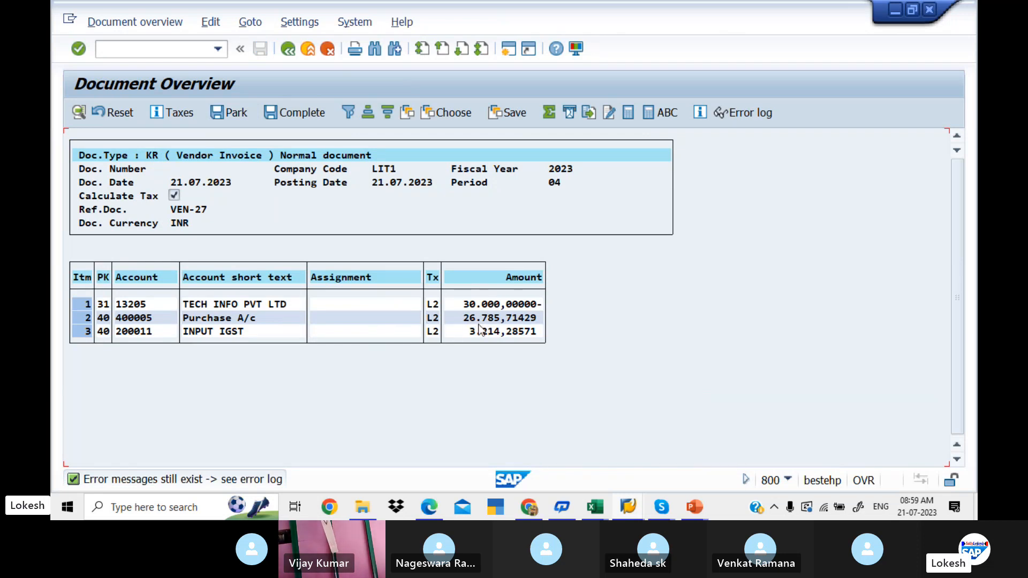
- Set the value date 21.07.2023 and text VENDOR INVOICE on the INPUT IGST line item
double_click(278, 333)
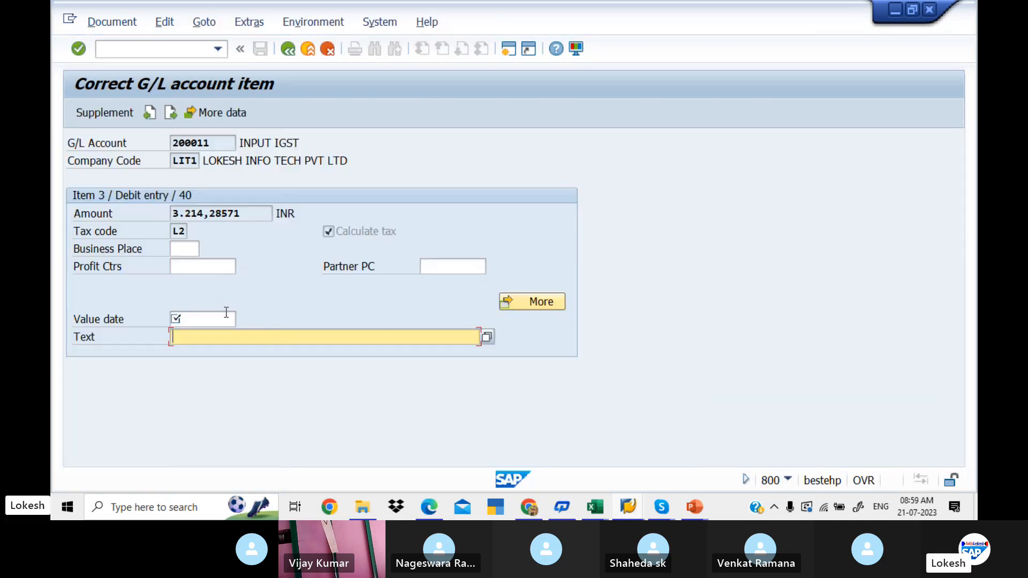
click(223, 318)
click(222, 318)
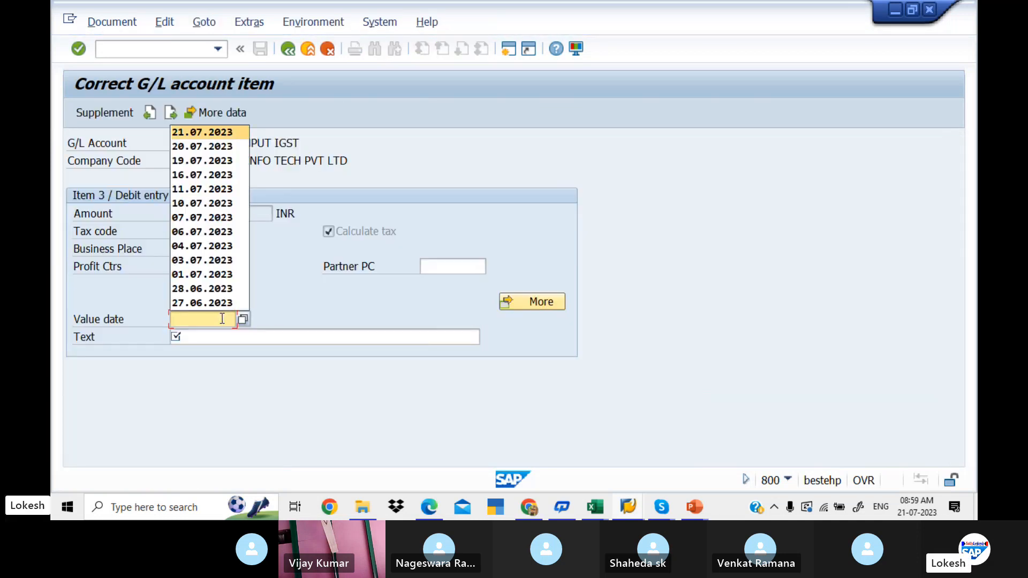
key(Tab)
key(Down)
key(Down)
key(Tab)
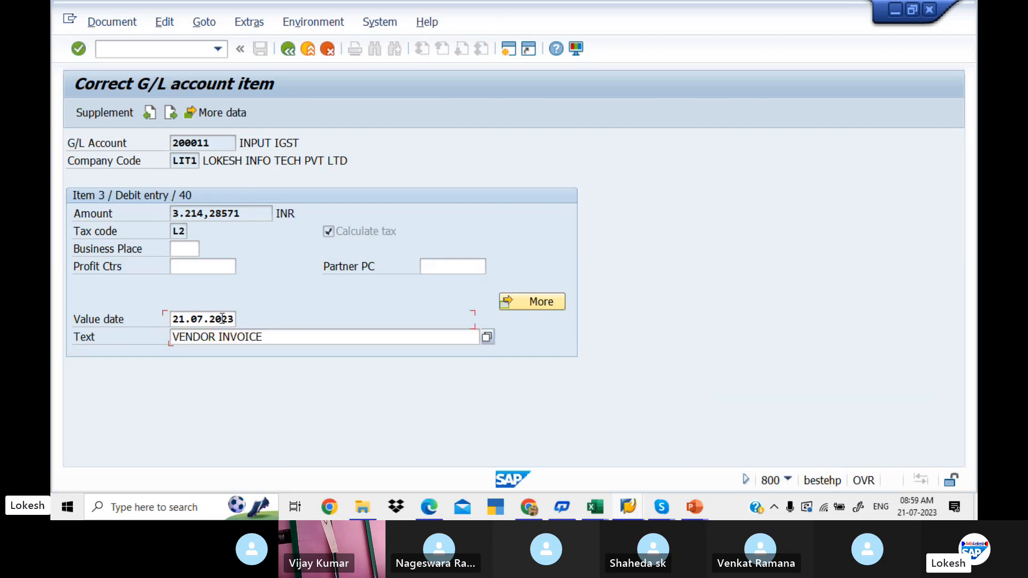
- Return from the INPUT IGST line item to the document and post the vendor invoice
click(288, 49)
click(288, 51)
click(267, 52)
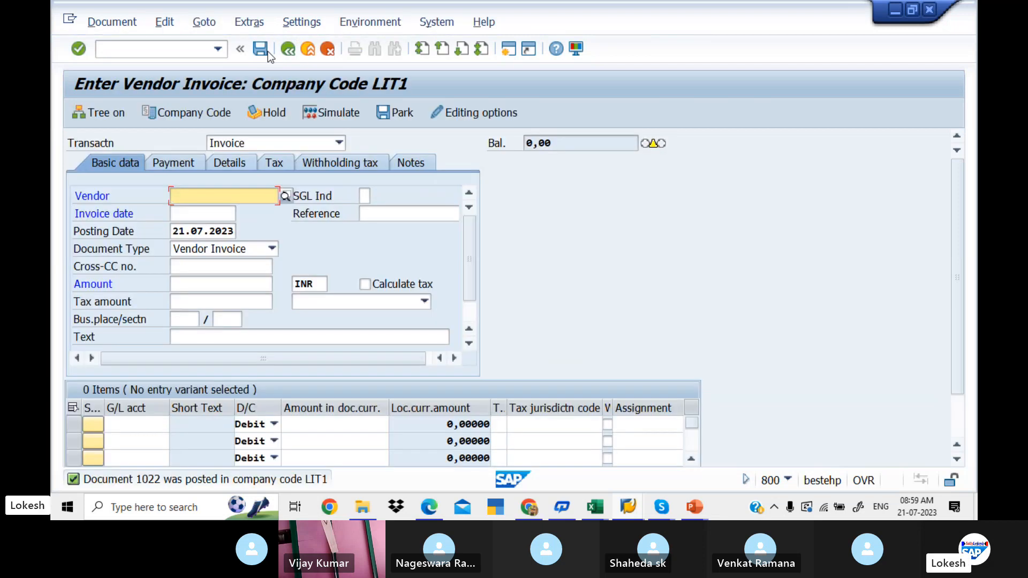
- Open transaction FBL1N and display the vendor's open items for company code LIT1 at key date 21.07.2023
key(alt+Tab)
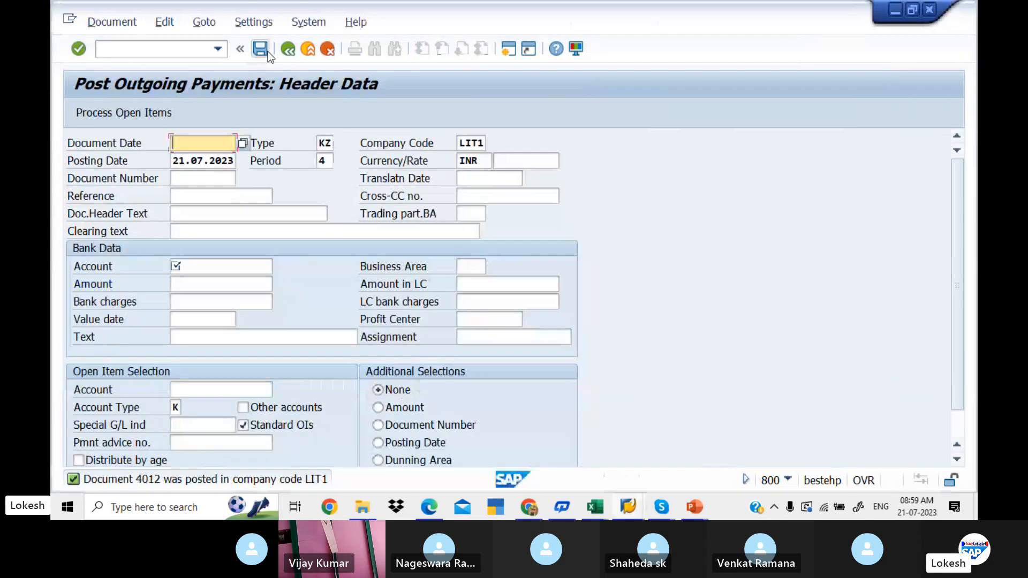
key(alt+Tab)
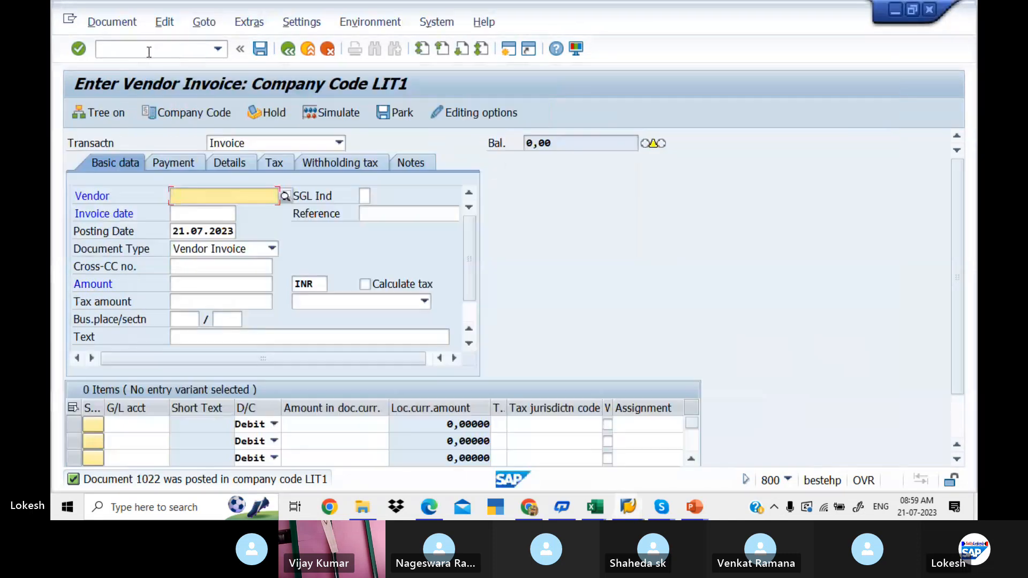
click(187, 52)
text(/)
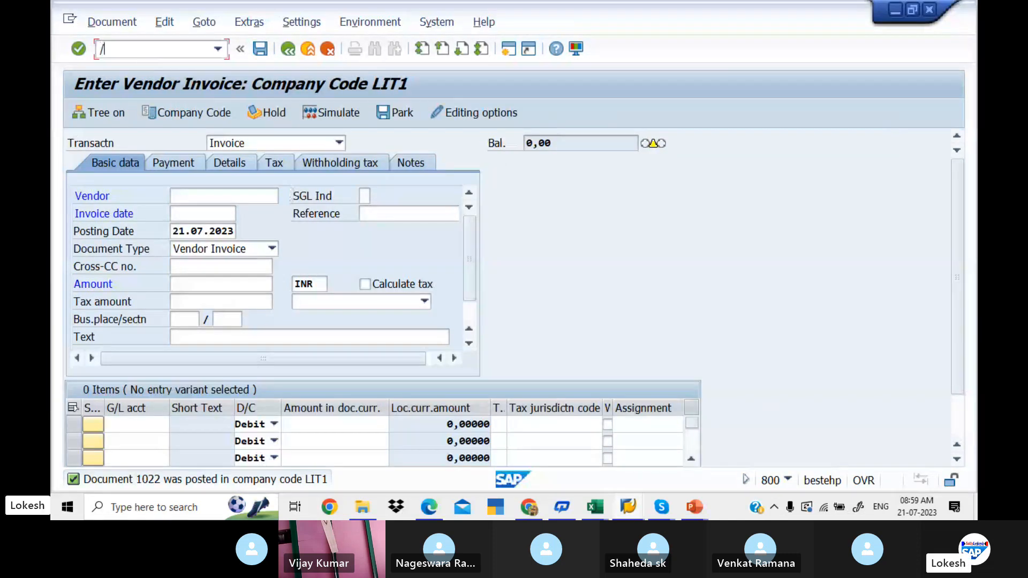
text(NFBL1)
key(Return)
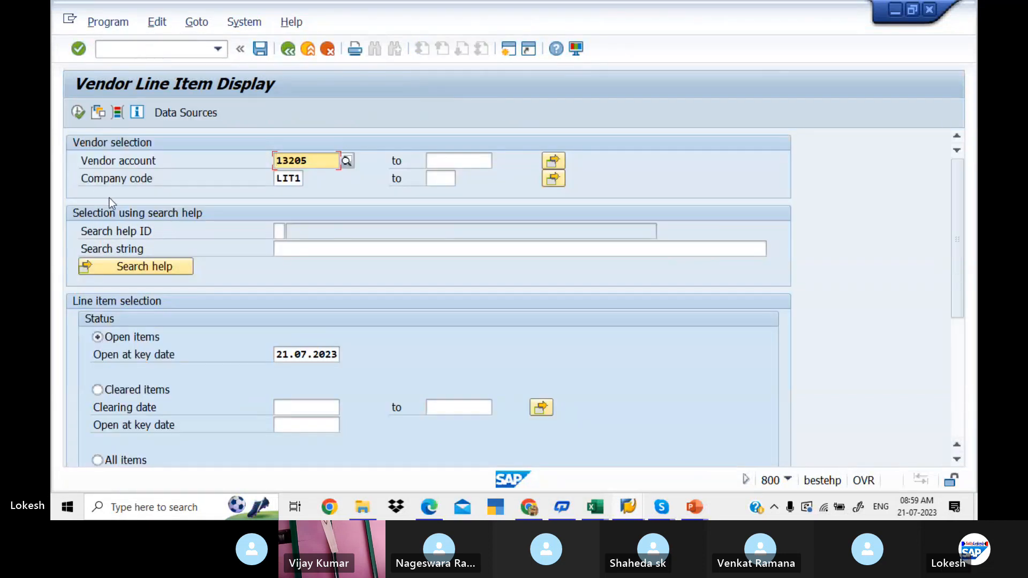
click(79, 116)
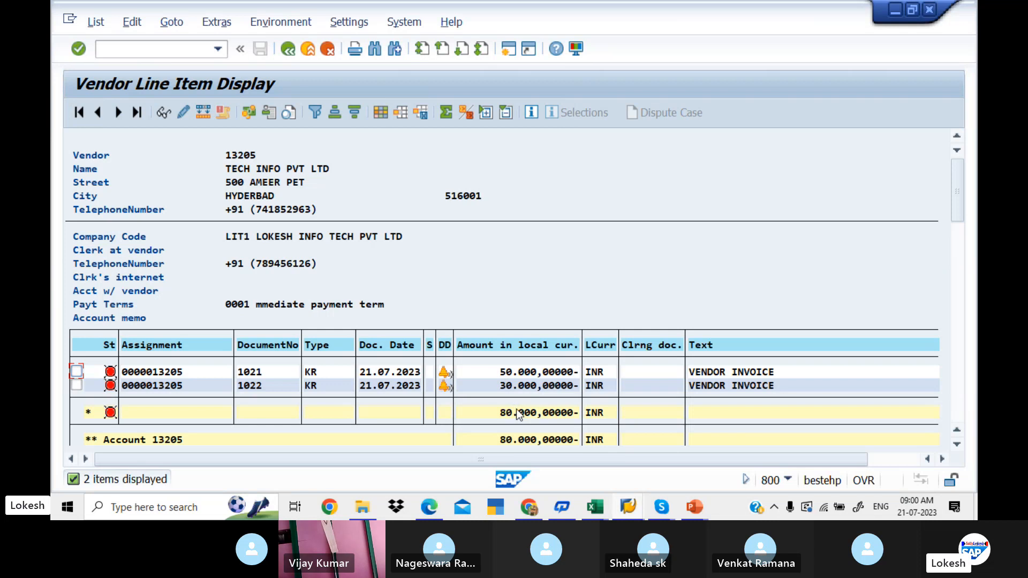
- In the outgoing payment header, set document date 21.07.2023, reference 08 and header text Vendor Payment
key(alt+Tab)
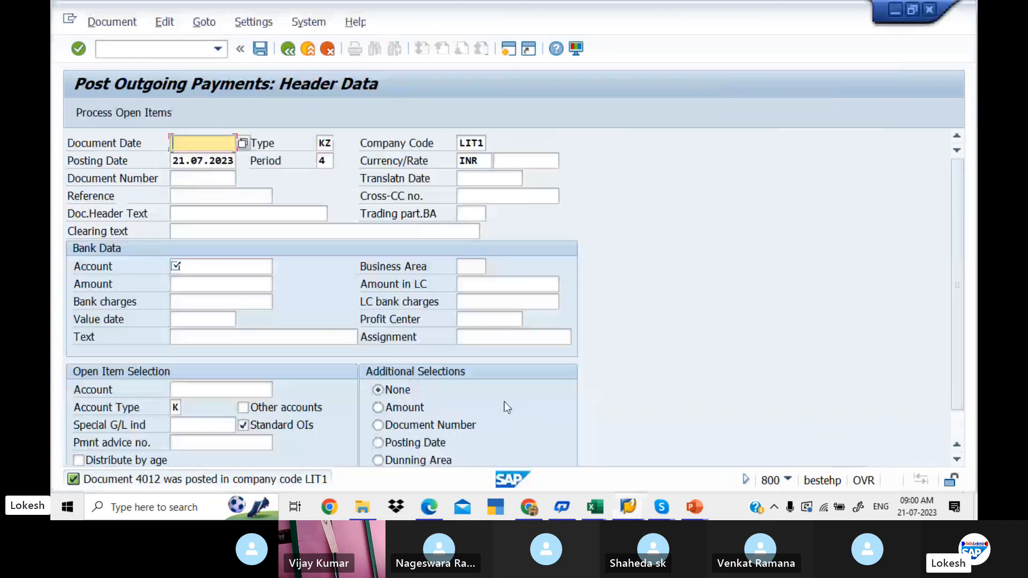
key(Down)
key(Down)
key(Tab)
key(Tab)
key(Tab)
key(Tab)
key(Tab)
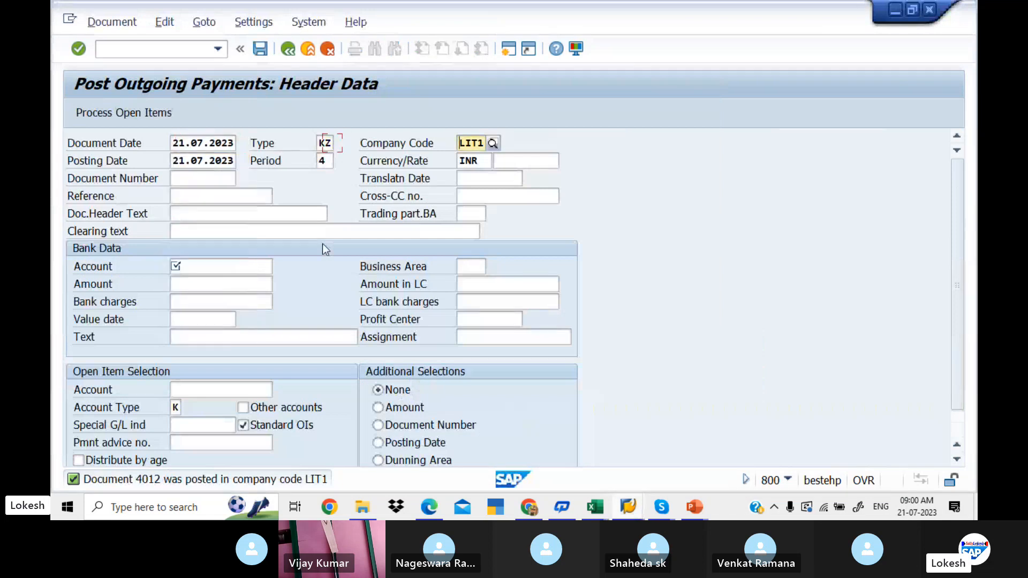
key(Tab)
key(Tab)
key(Tab)
key(Tab)
key(Down)
key(Down)
key(Down)
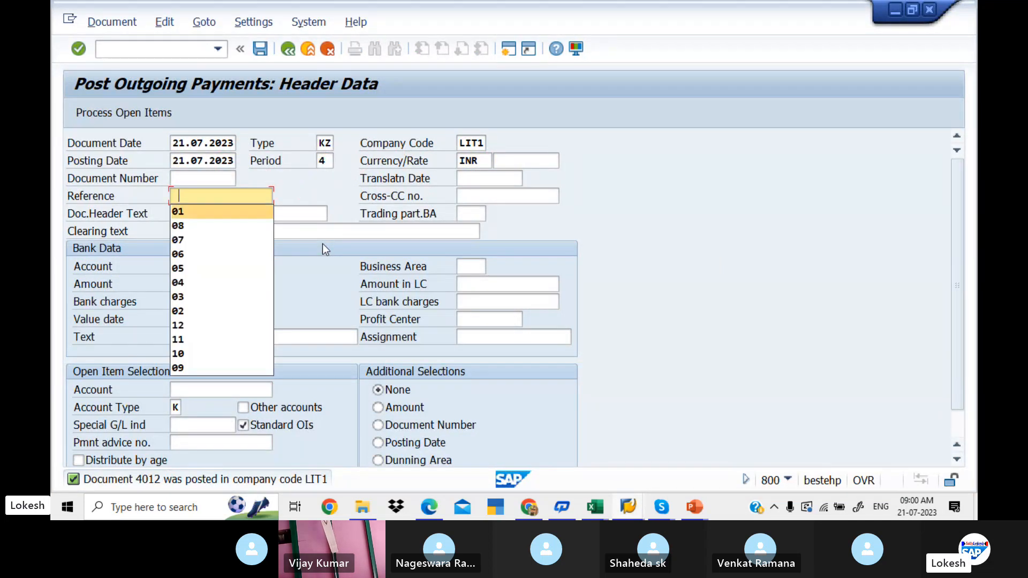
key(Tab)
key(Down)
key(Tab)
key(Tab)
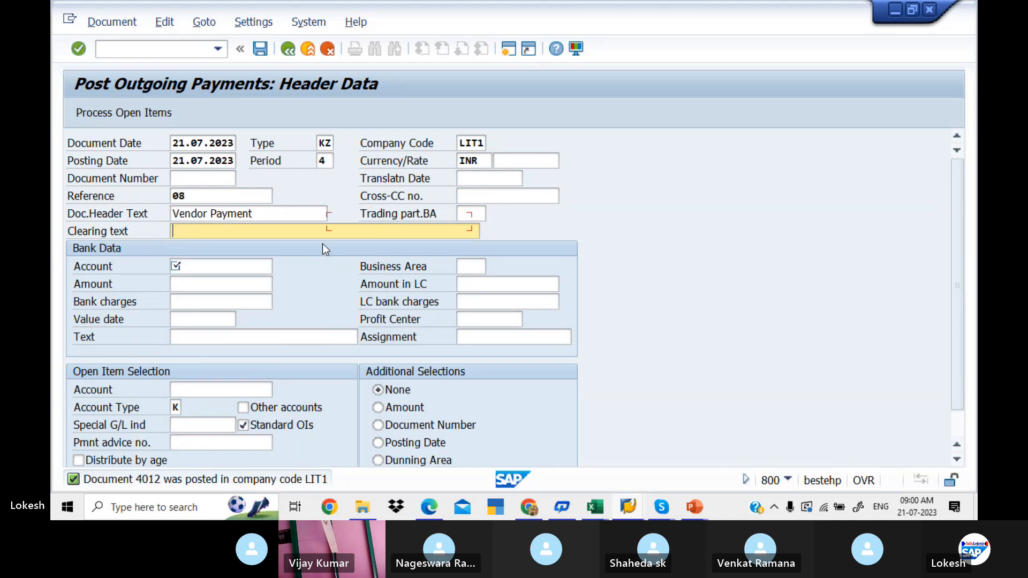
- Fill in the bank account in the payment's bank data and set the amount to 80000
key(Down)
key(Tab)
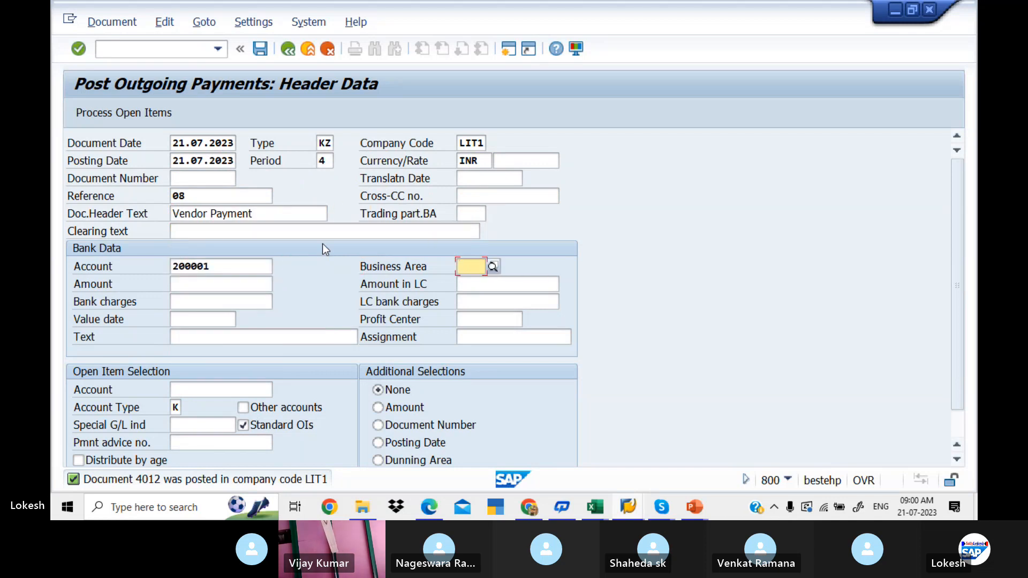
key(Tab)
key(Down)
text(800)
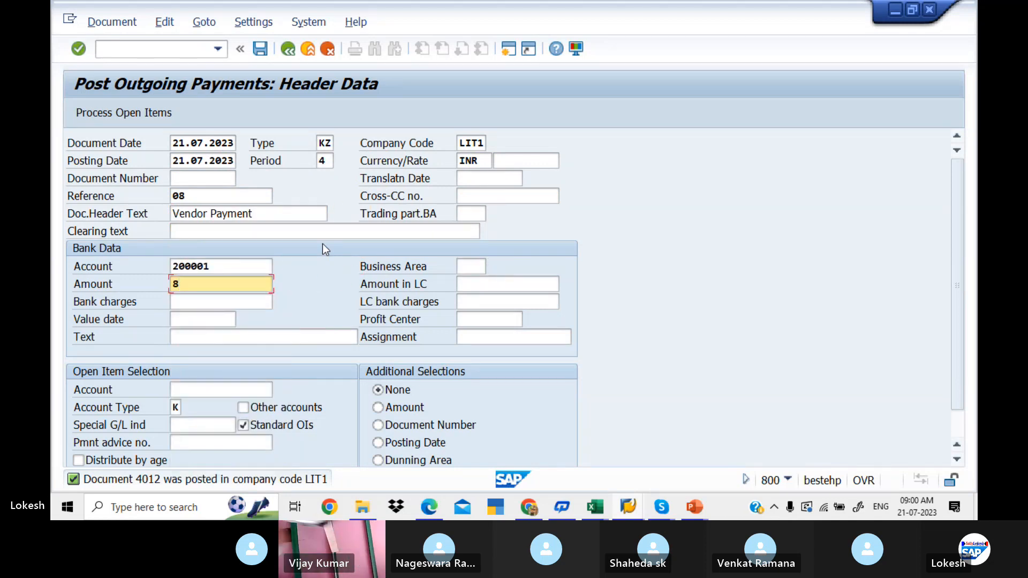
key(Tab)
- Set the value date 21.07.2023 and text VENDOR INVOICE in the payment's bank data
key(Tab)
key(Tab)
key(Tab)
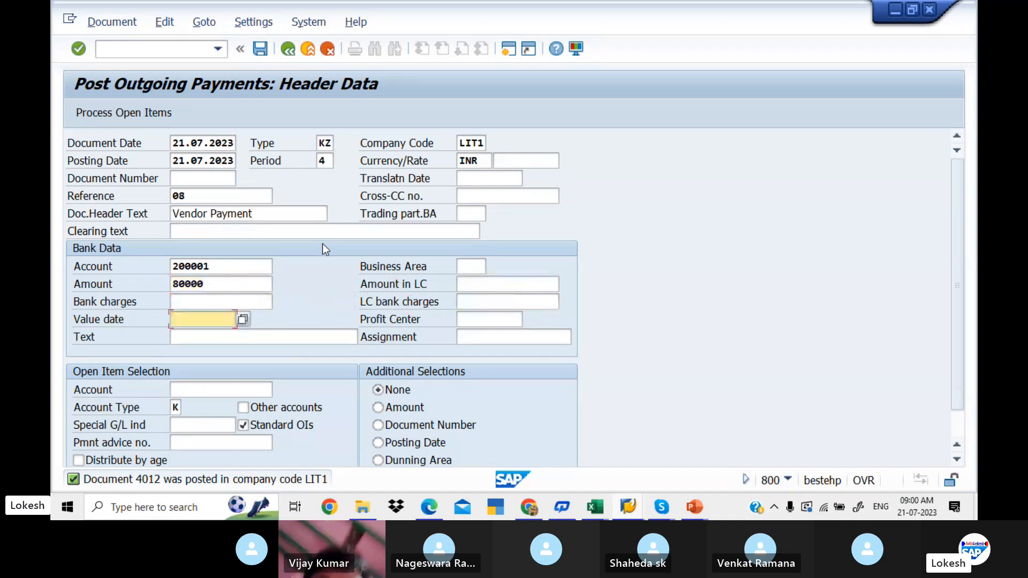
key(Down)
- Choose the vendor account for open item selection, process its open items and post the outgoing payment
key(Tab)
key(Tab)
key(Down)
key(Tab)
key(Tab)
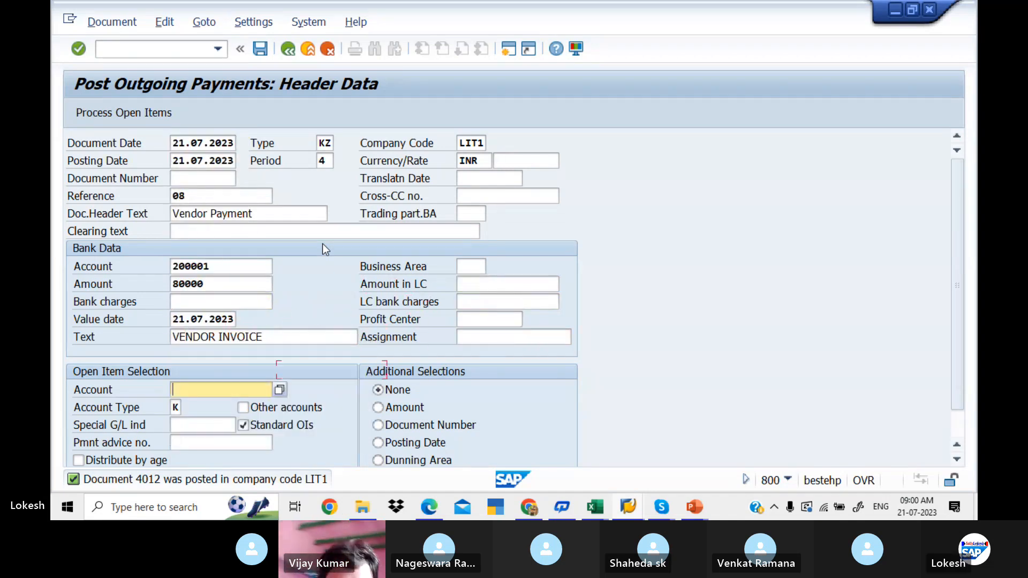
key(Down)
key(Tab)
key(Tab)
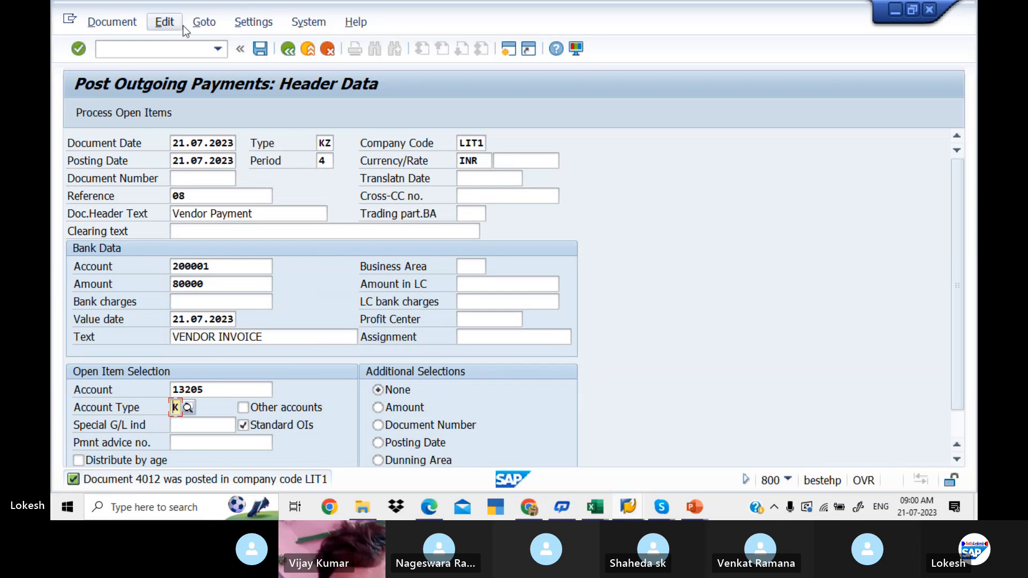
click(140, 117)
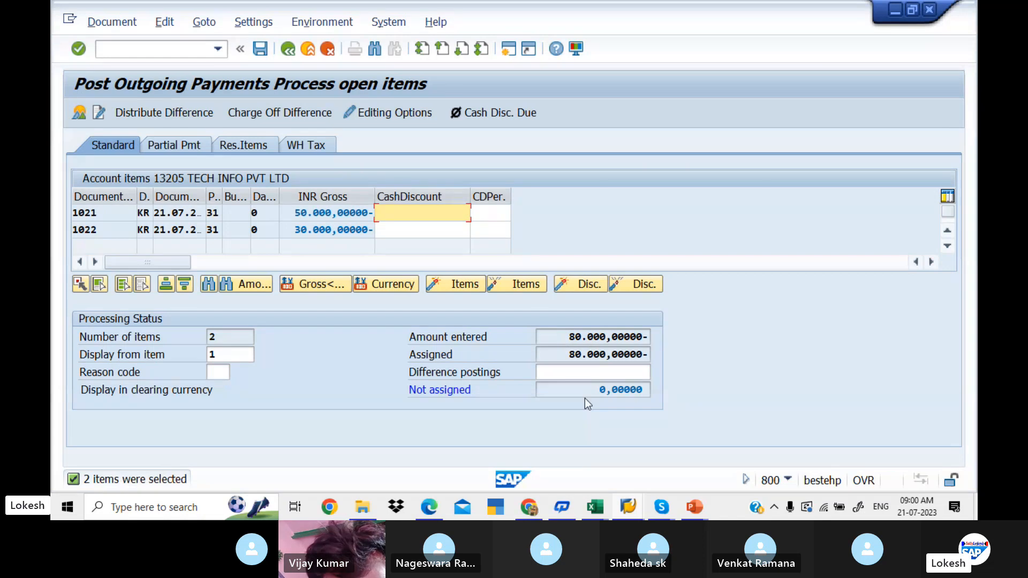
click(261, 48)
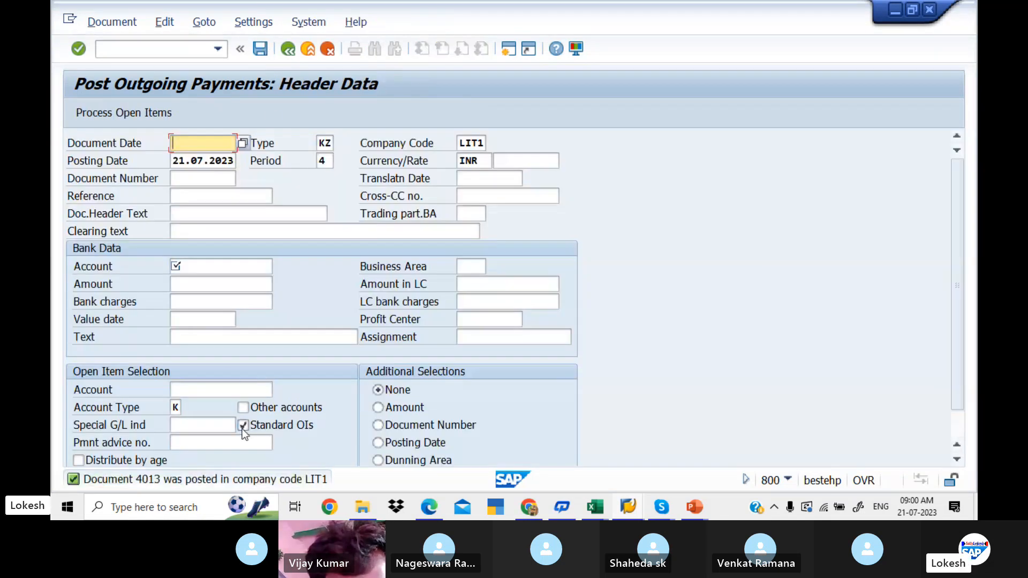
- Return to the vendor line item display and refresh the vendor's open items list
key(alt+Tab)
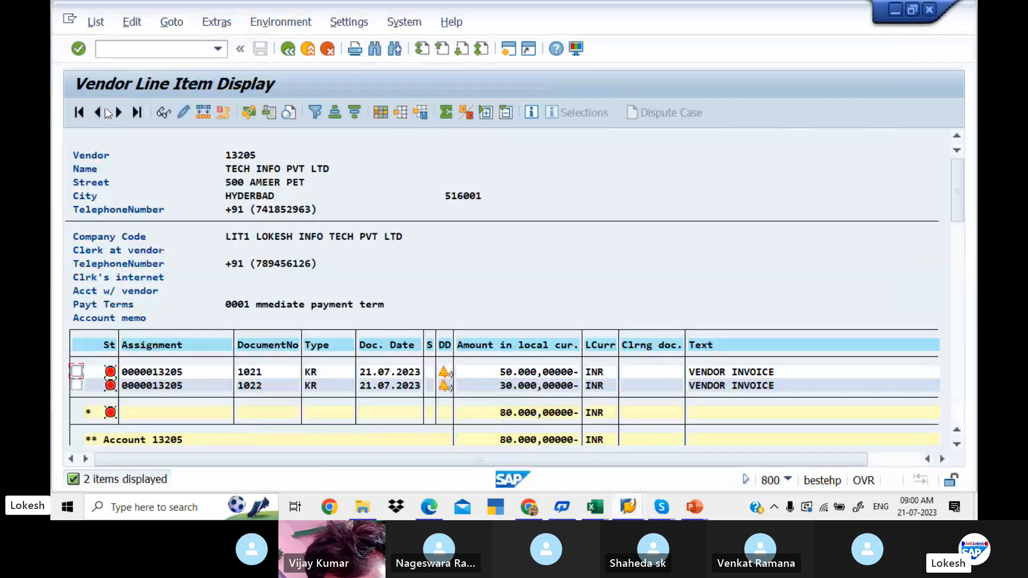
click(105, 22)
click(134, 63)
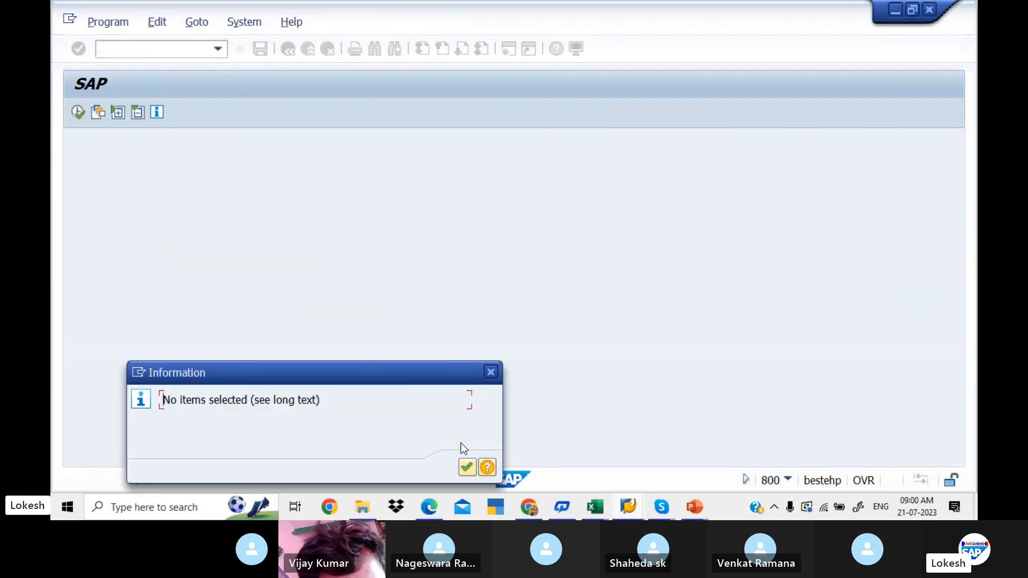
click(466, 469)
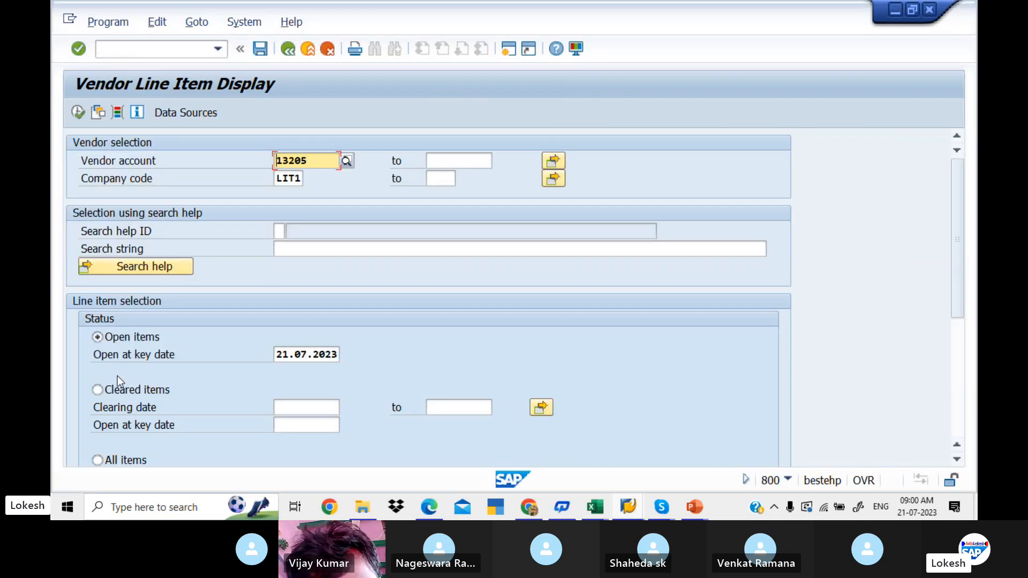
- Display the vendor's cleared items with clearing date 21.07.2023 and review the list
click(99, 391)
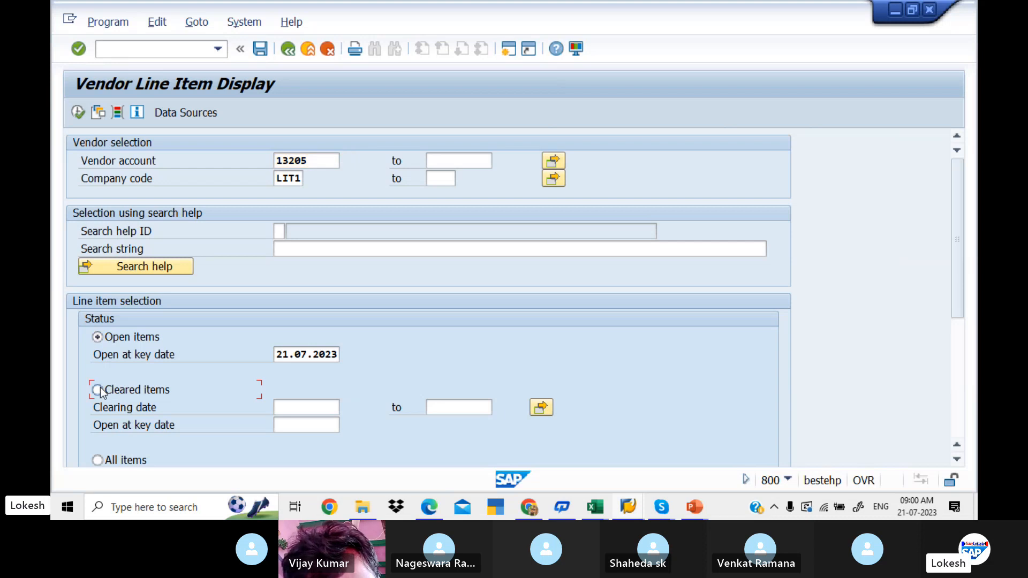
click(304, 409)
key(space)
key(Down)
key(Return)
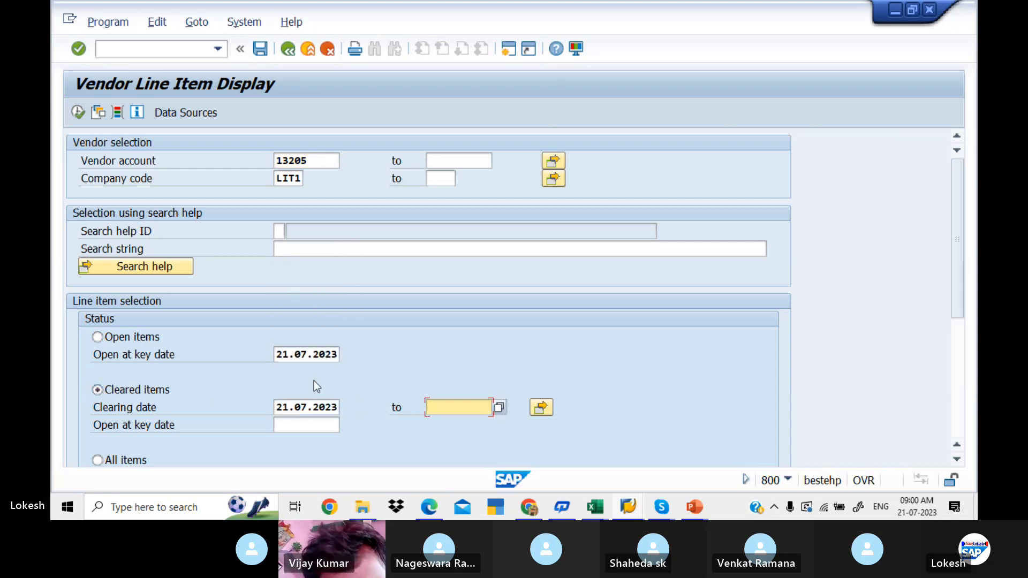
click(77, 112)
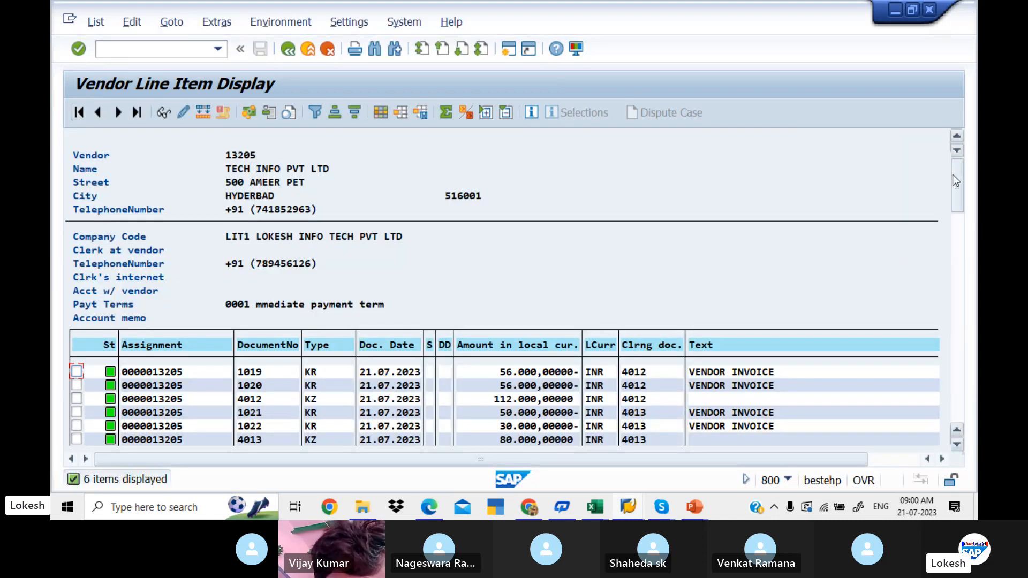
drag(952, 177, 957, 193)
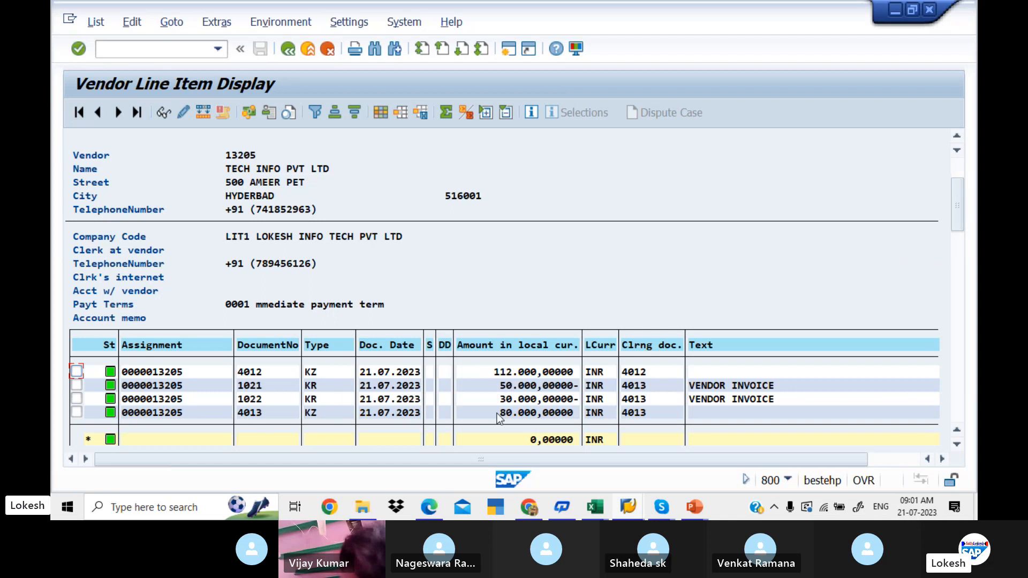
- Leave the vendor line item display and return to the SAP Easy Access screen with /n
click(287, 49)
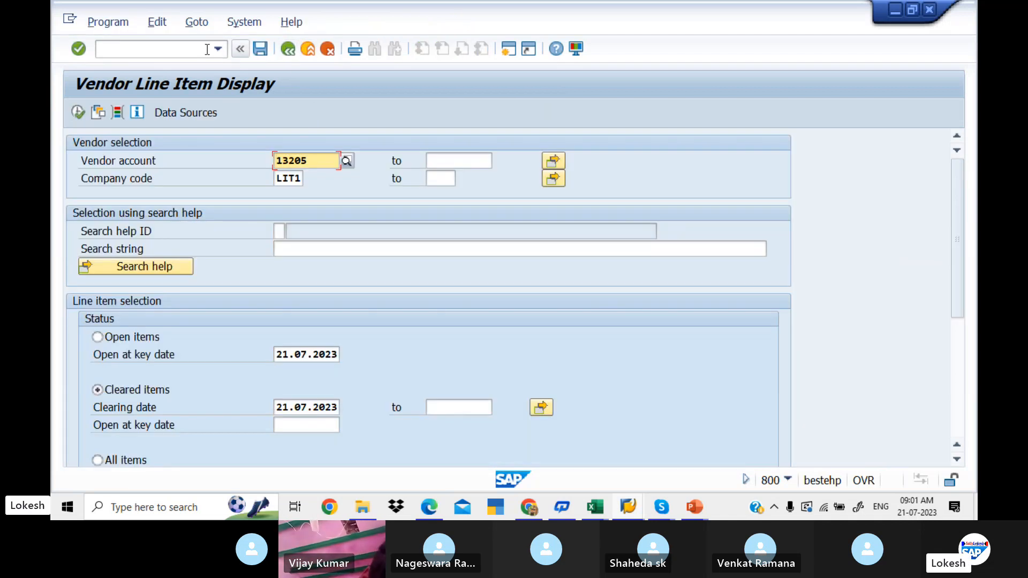
click(204, 50)
text(/)
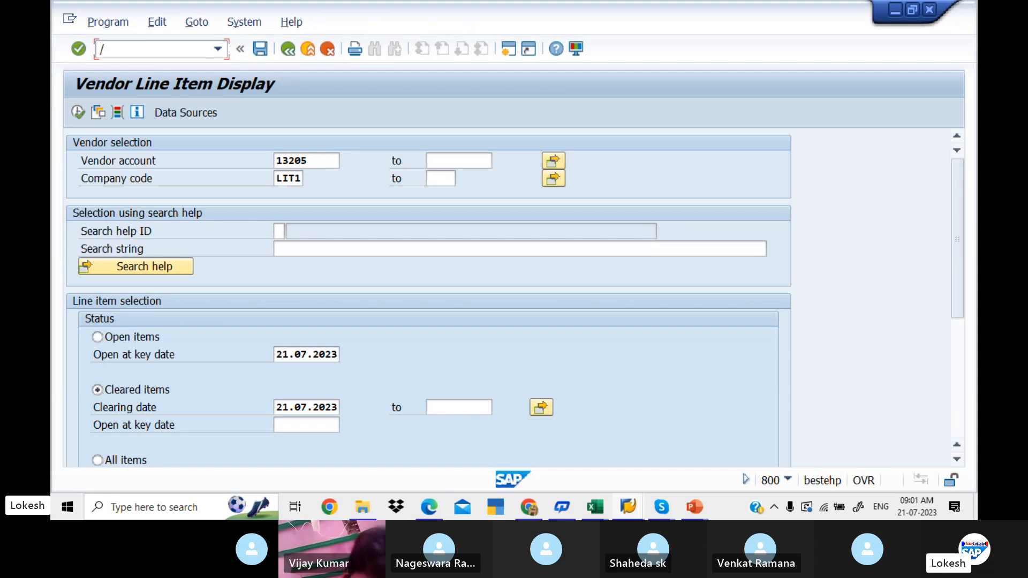
text(n)
key(Return)
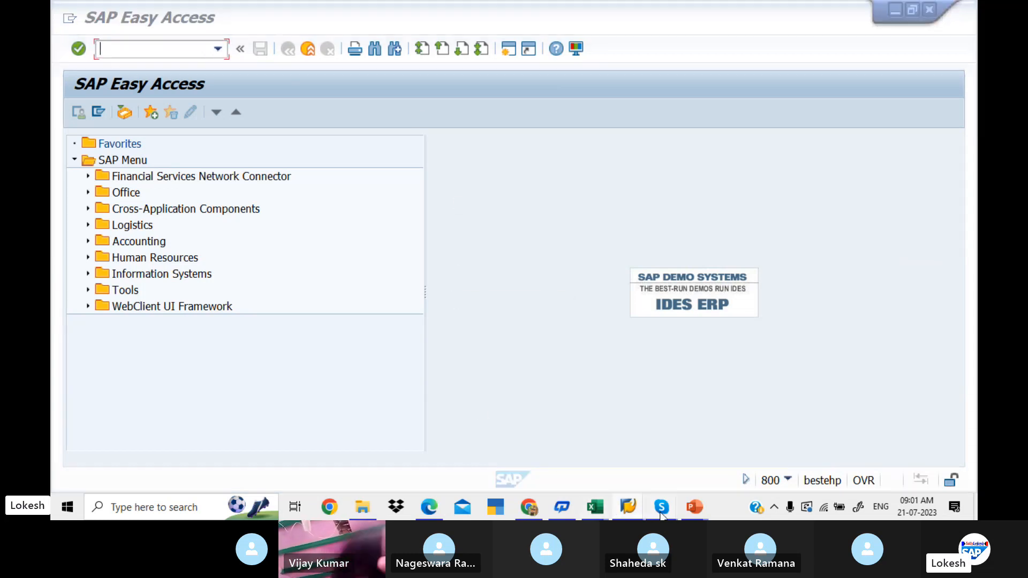
- Switch to Skype and end the SAP FICO BATCH 5 group call
mouse_move(658, 512)
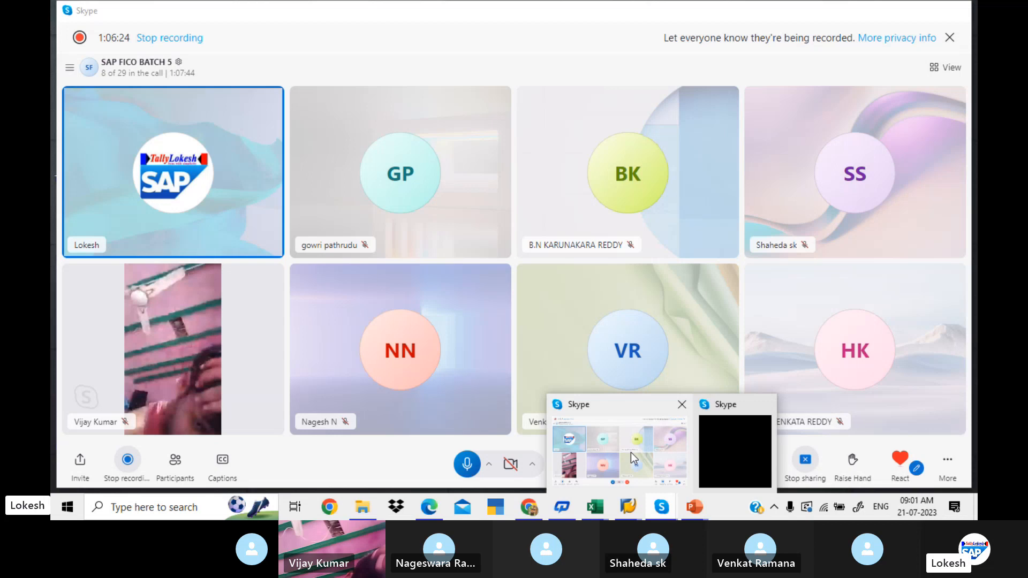
click(631, 452)
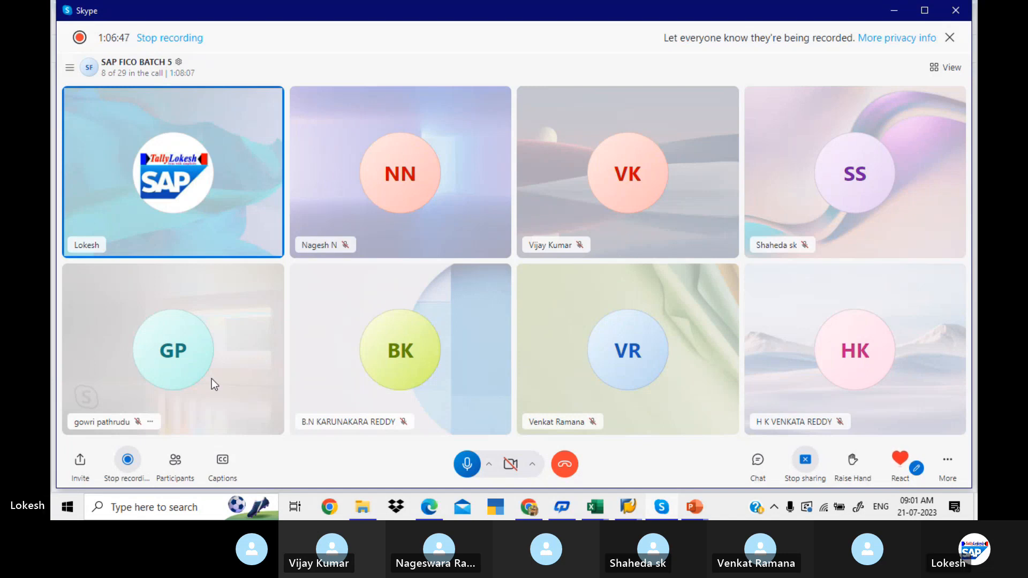
click(566, 464)
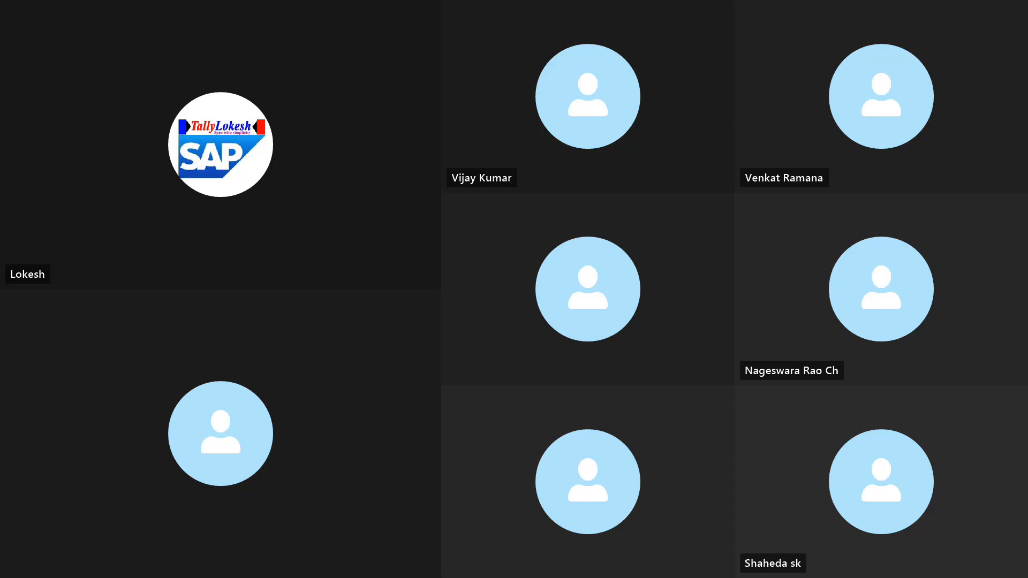